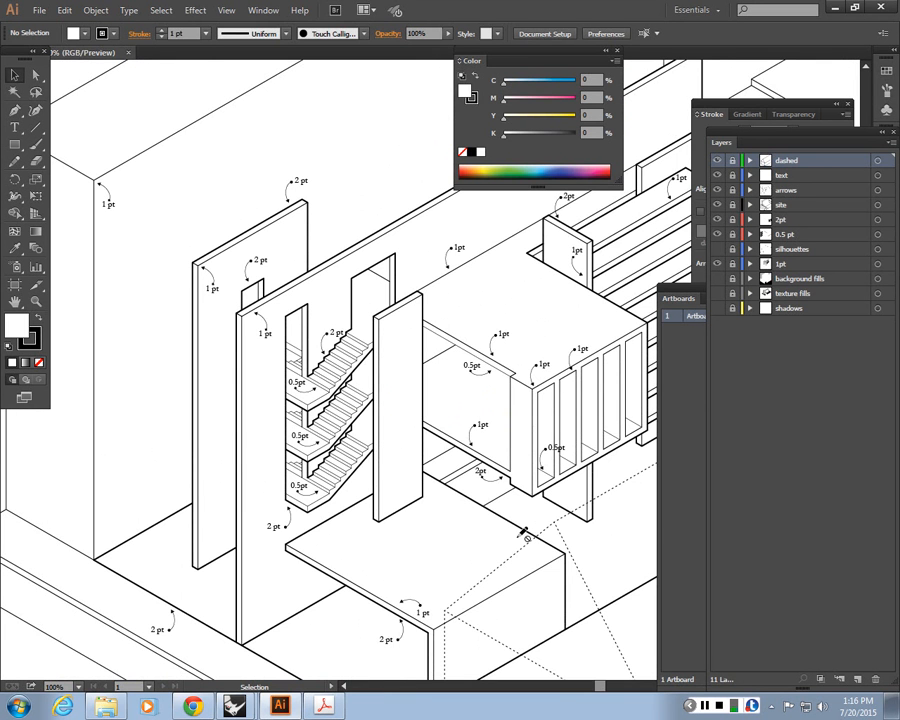
Zoom and pan around the isometric drawing to examine its annotated line weights
scroll(490, 530, "down", 2)
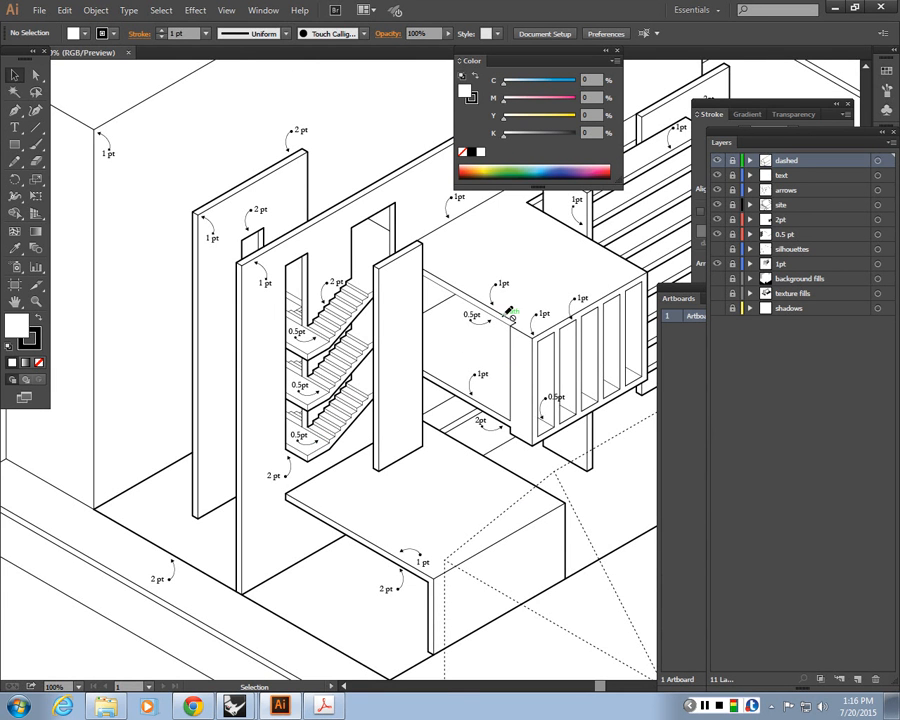
scroll(515, 280, "up", 1)
left_click_drag(555, 307, 351, 429)
scroll(436, 276, "up", 1)
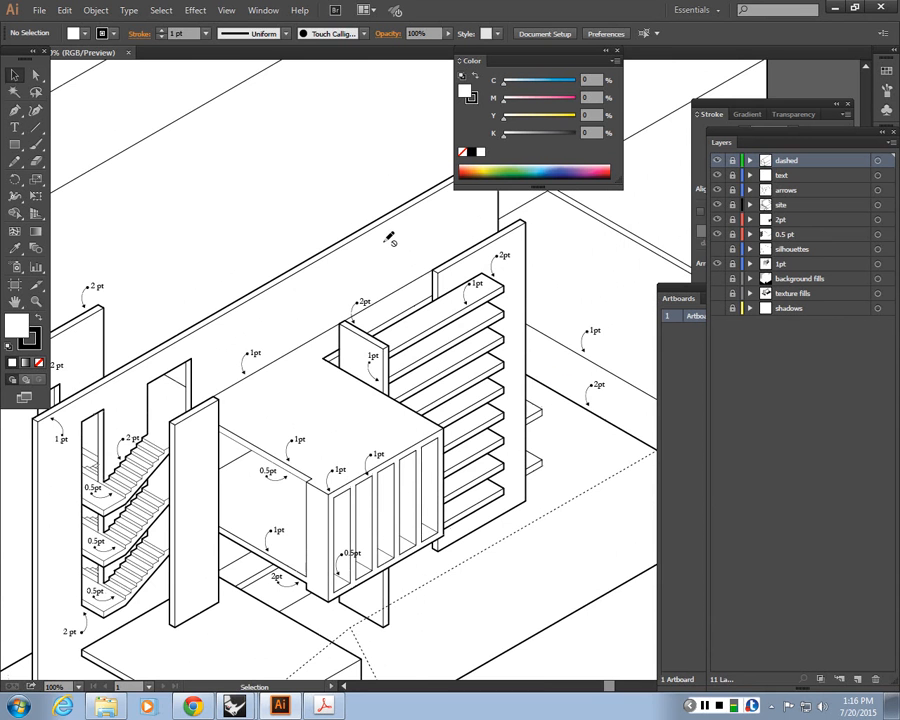
key("ctrl+=")
key("ctrl+=")
key("ctrl+=")
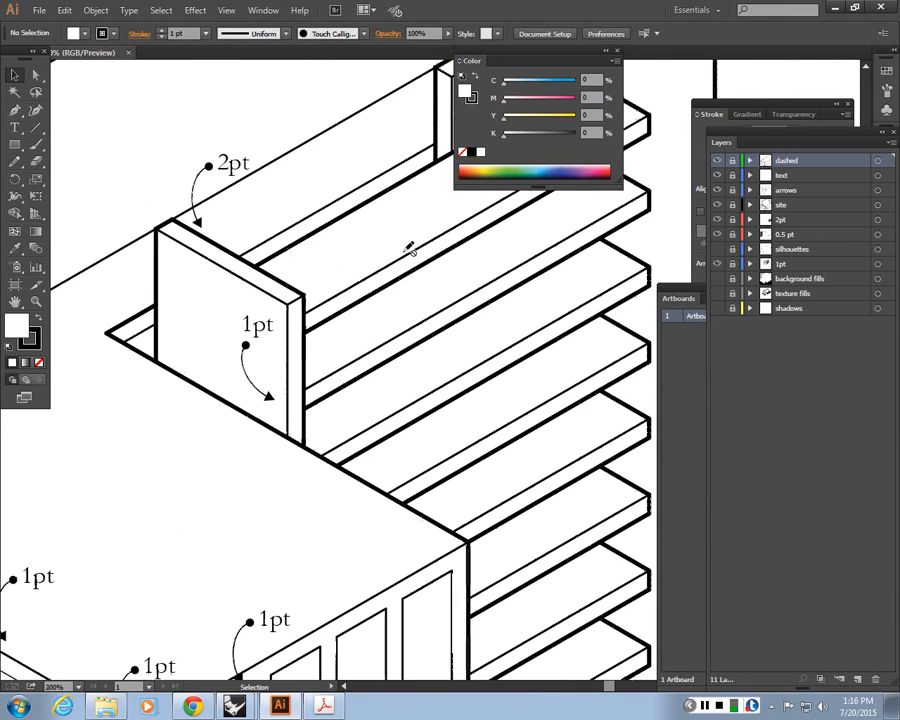
left_click_drag(409, 249, 233, 396)
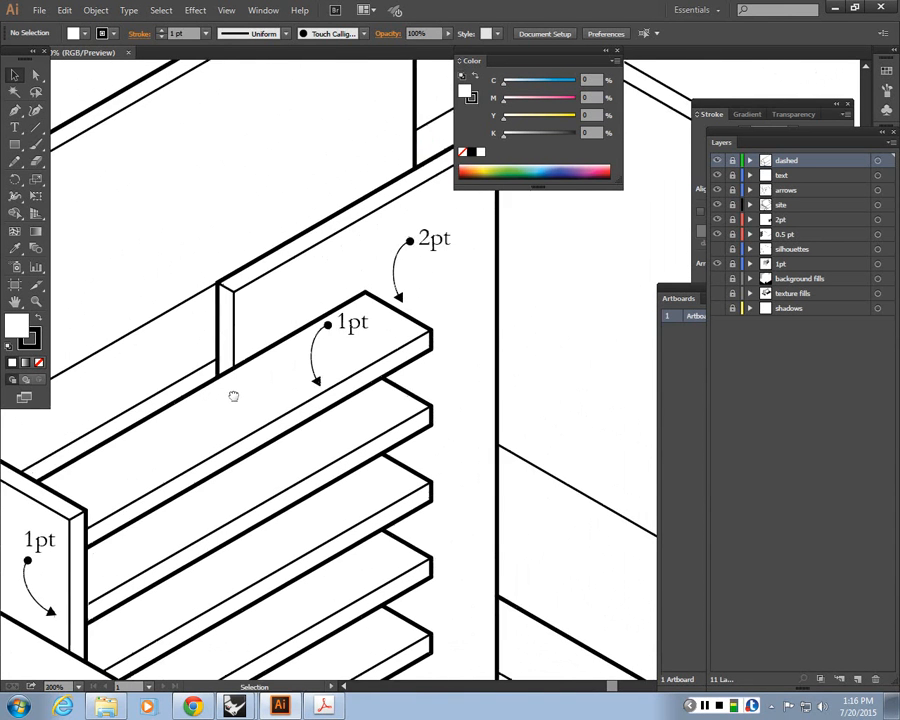
key("ctrl+minus")
key("ctrl+minus")
scroll(447, 370, "down", 1)
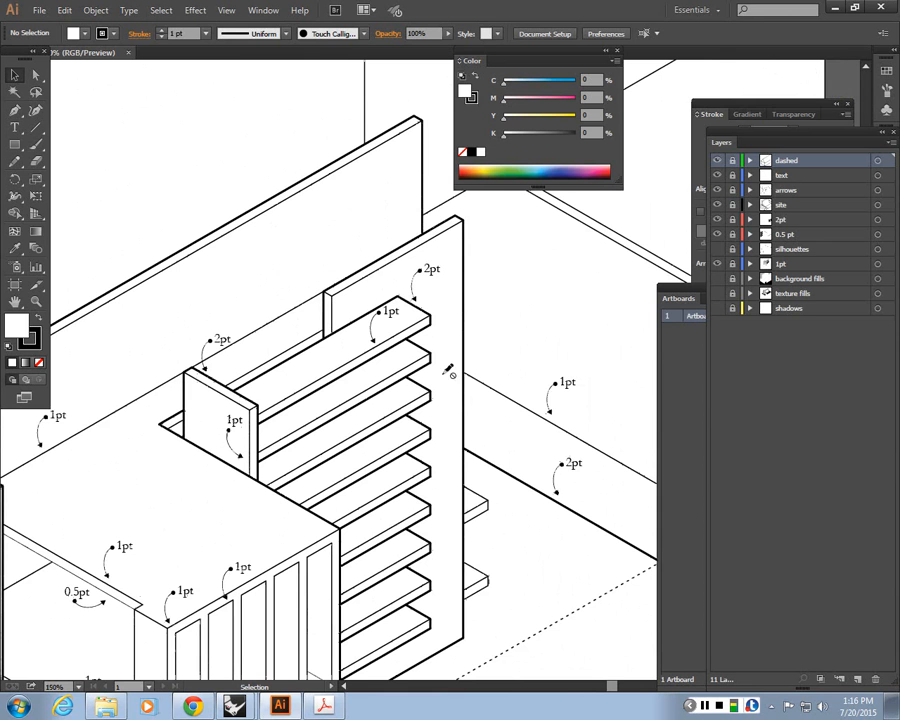
Rearrange the docked panels so the Stroke panel is open beside the canvas
left_click(869, 136)
key("F7")
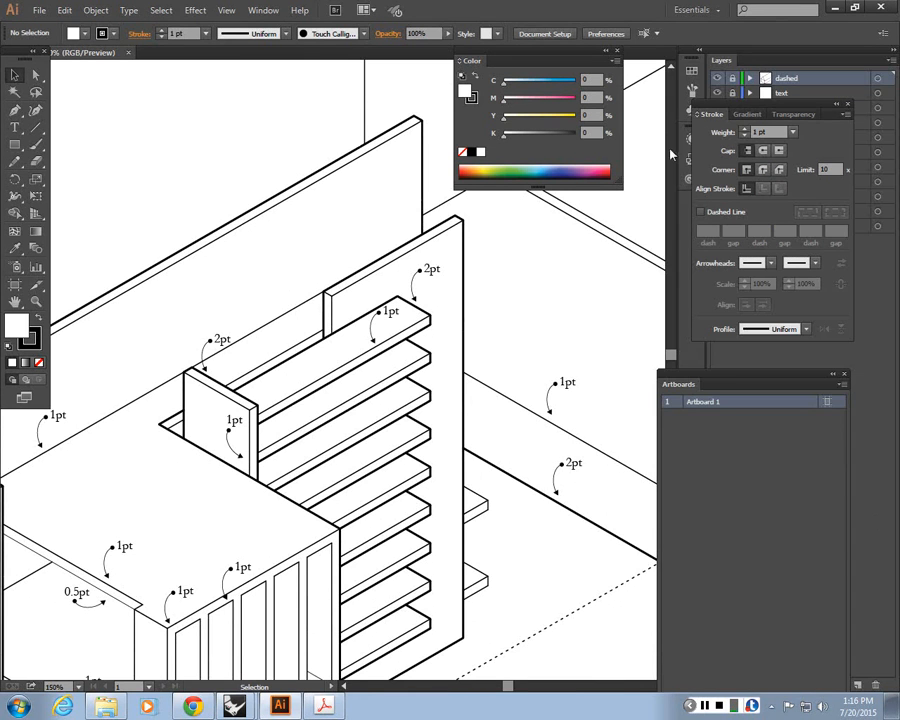
left_click_drag(731, 373, 792, 380)
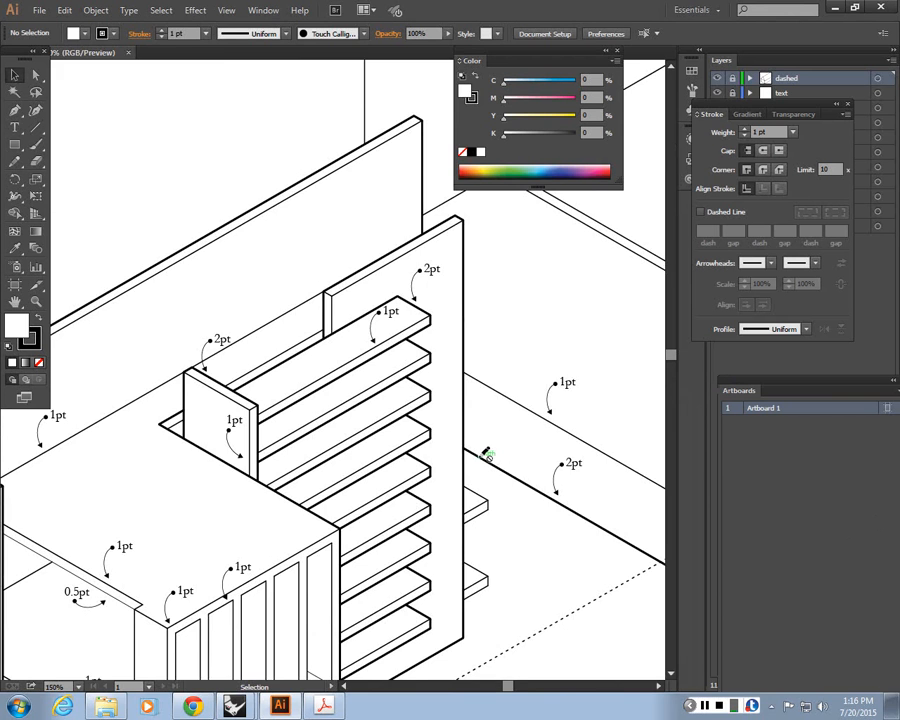
Pan and zoom across the shelving and stairs to review the stroke weight annotations
scroll(486, 454, "down", 2)
scroll(298, 440, "up", 2)
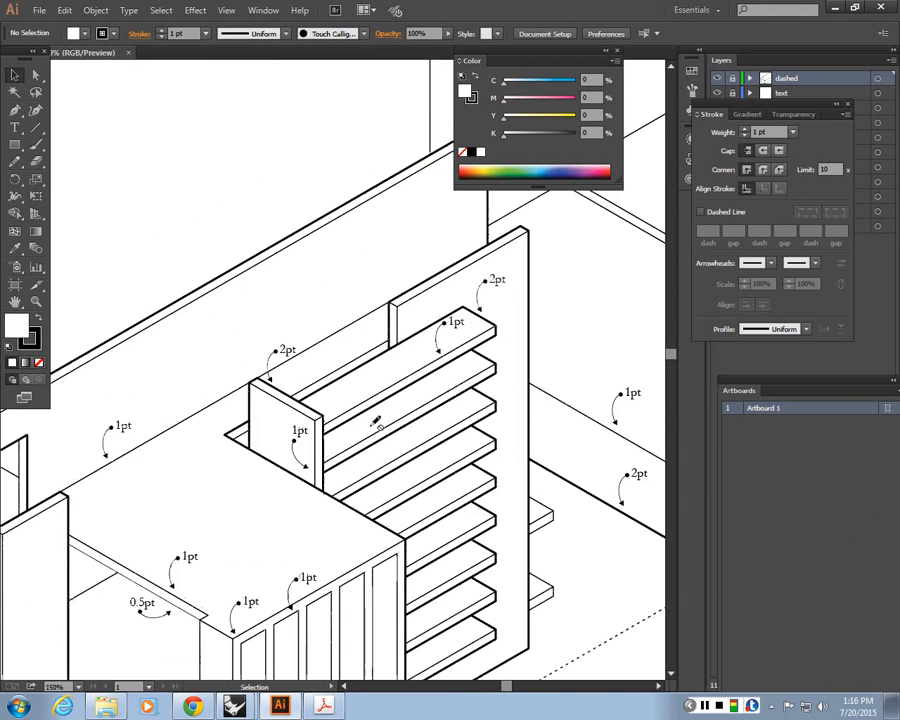
left_click_drag(418, 448, 301, 304)
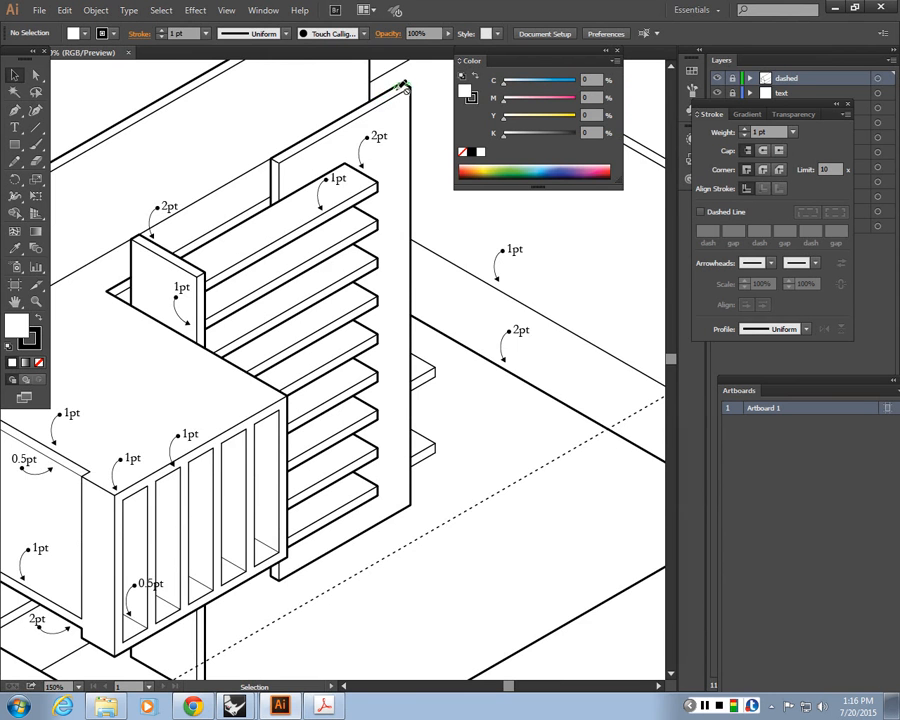
scroll(280, 62, "up", 2)
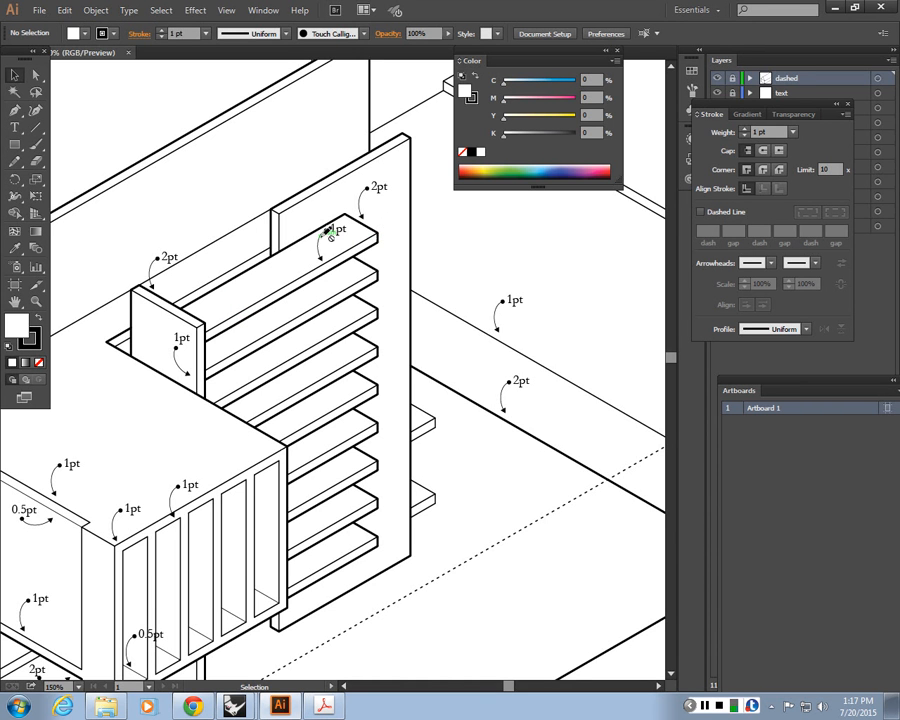
left_click_drag(297, 535, 476, 388)
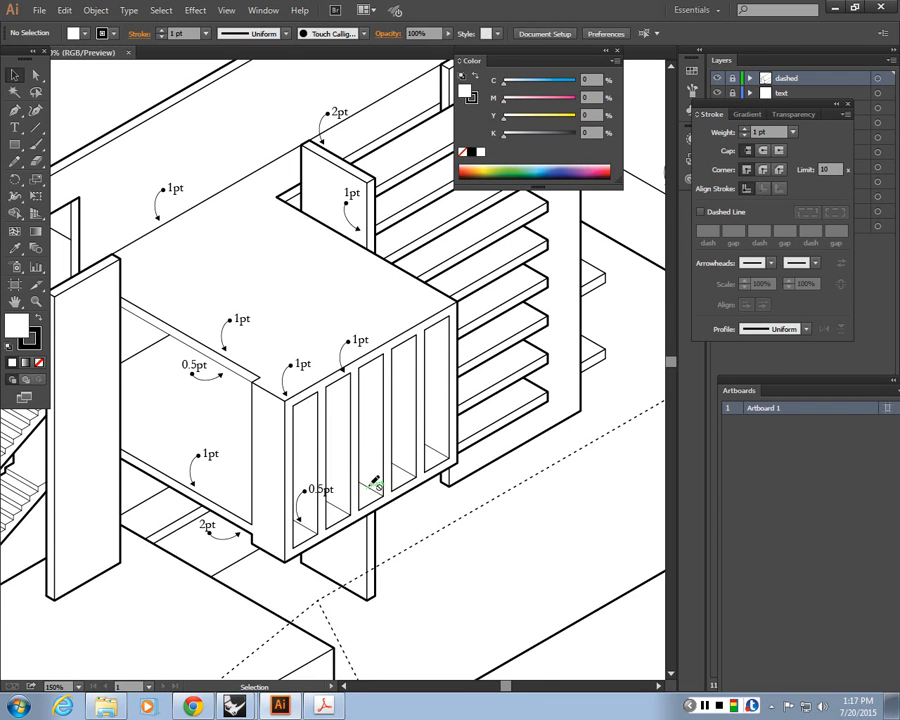
left_click_drag(322, 493, 432, 465)
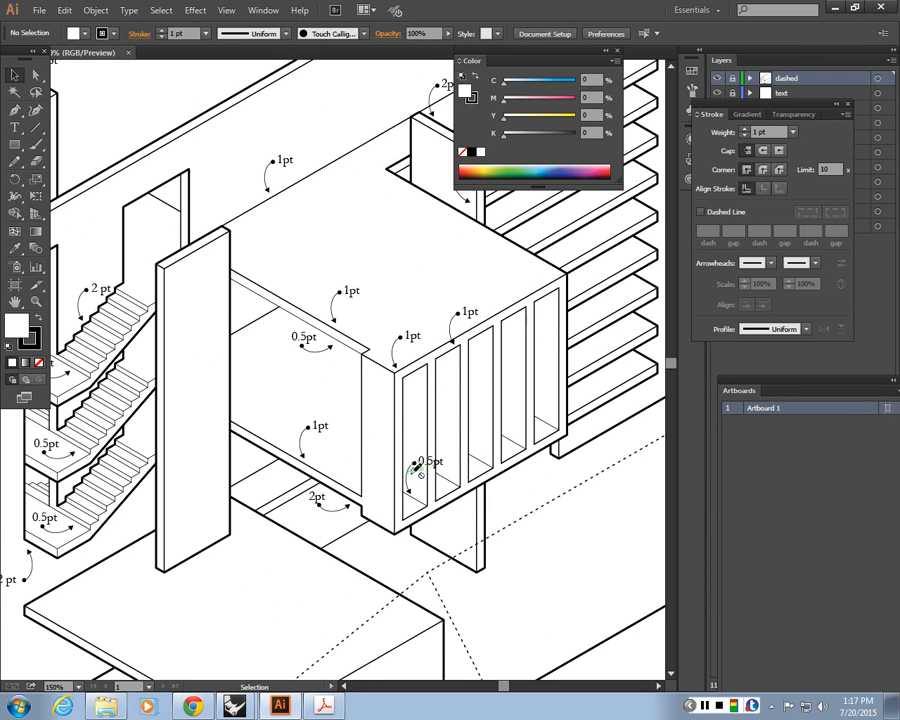
left_click_drag(229, 470, 375, 536)
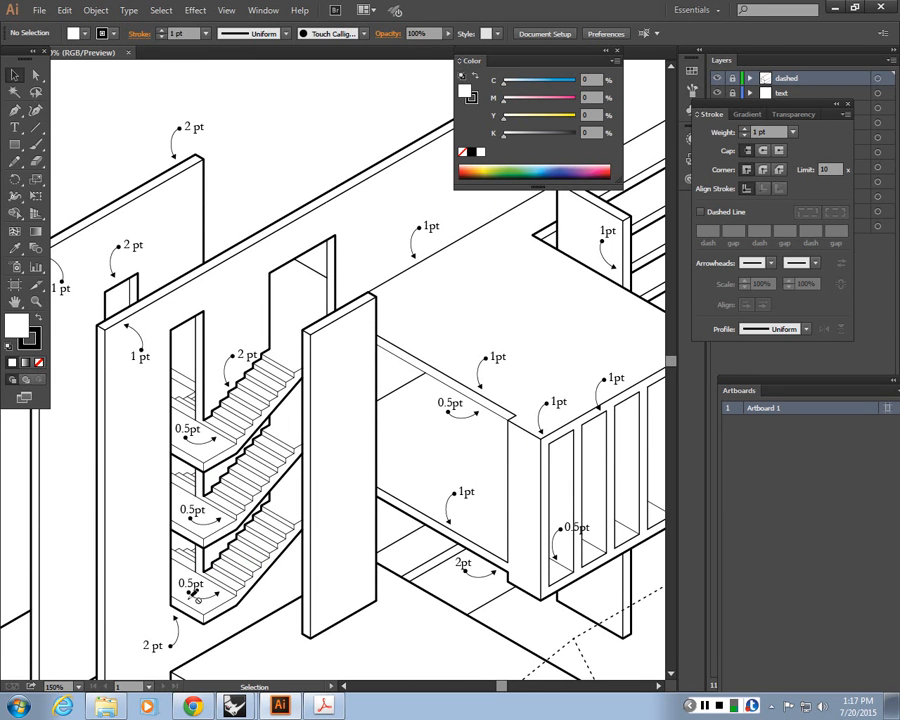
scroll(195, 595, "up", 2)
left_click_drag(339, 360, 307, 360)
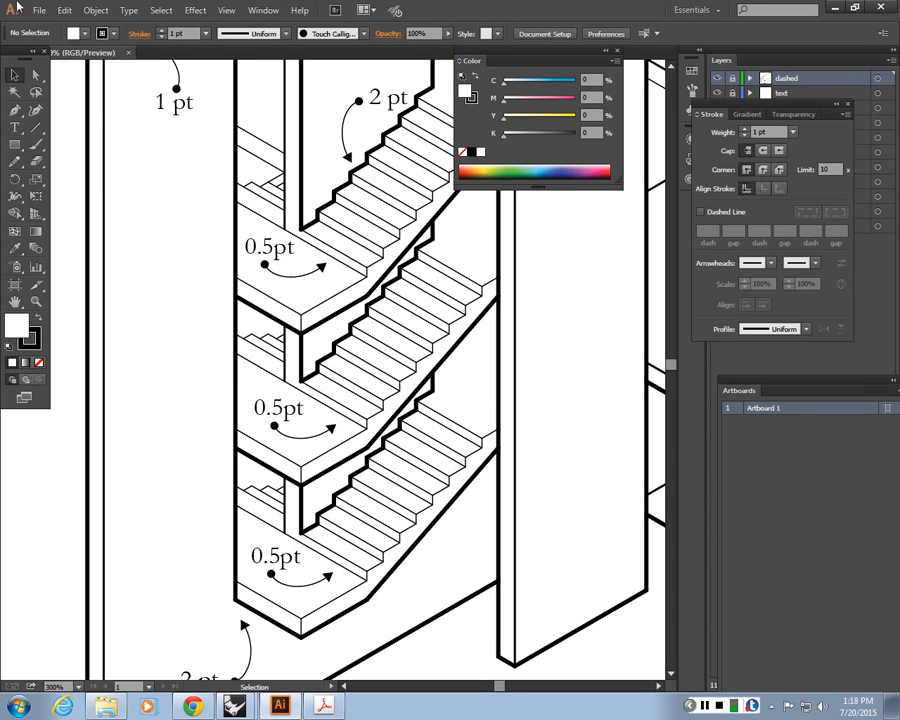
scroll(68, 80, "up", 2)
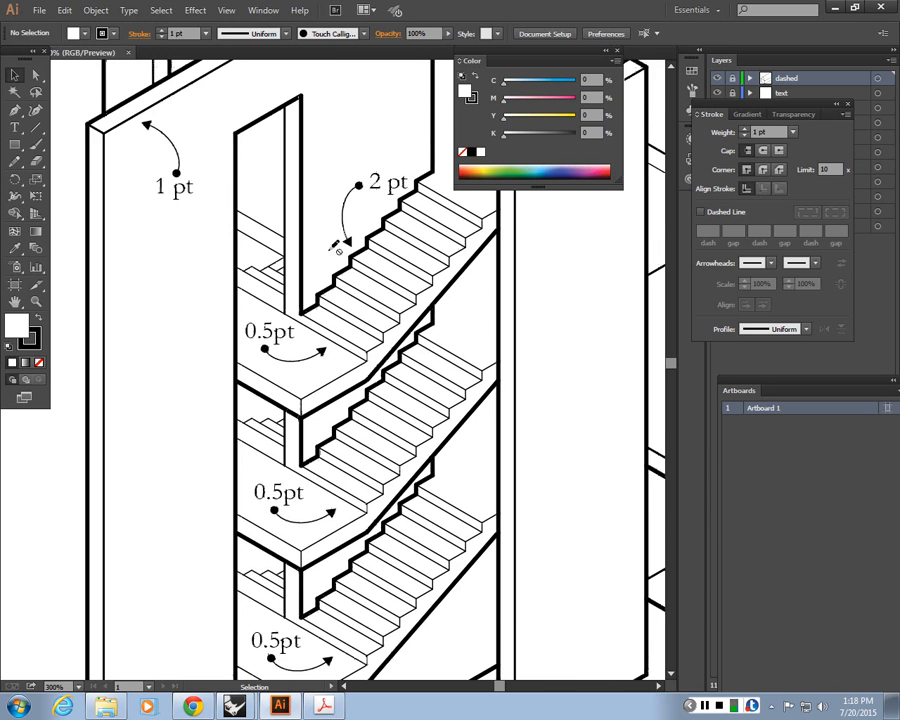
scroll(336, 247, "up", 1)
key("ctrl+minus")
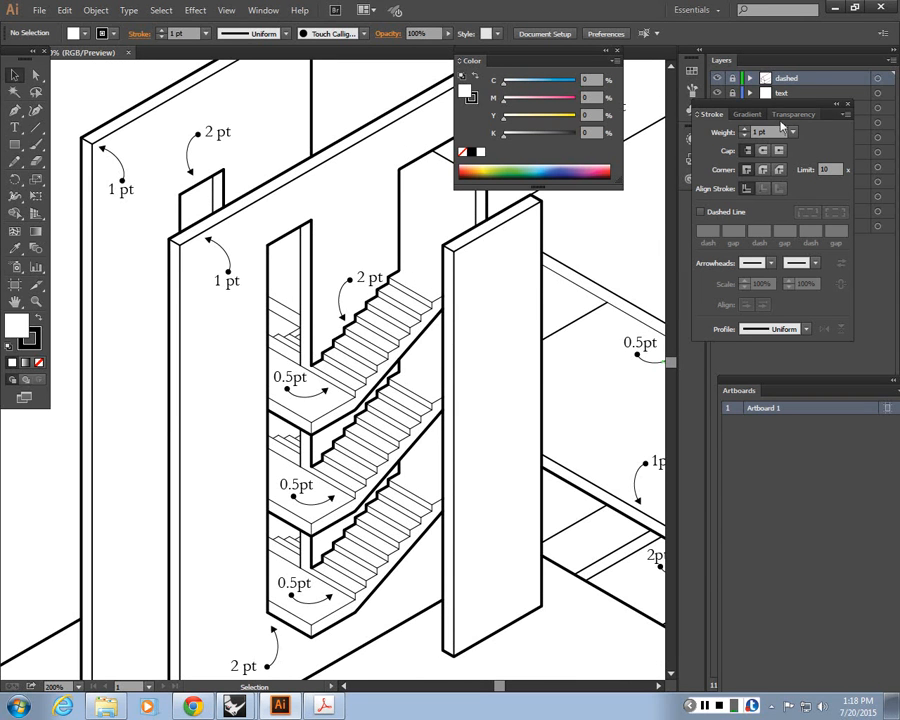
Move the Stroke panel out of the way and unlock all the layers
left_click_drag(712, 114, 811, 466)
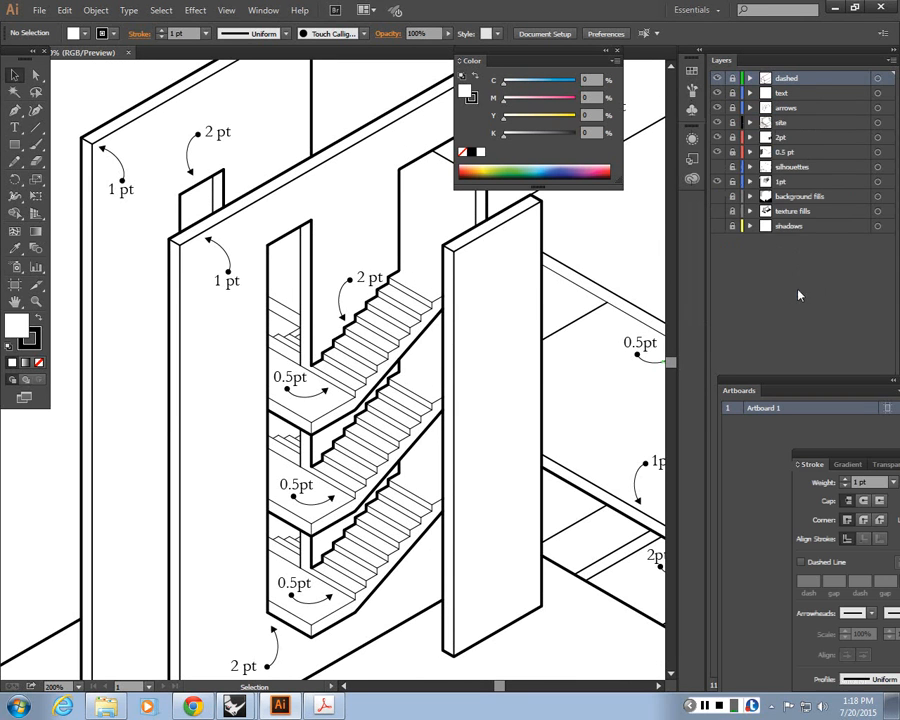
left_click(738, 137)
left_click(732, 154)
left_click(733, 198)
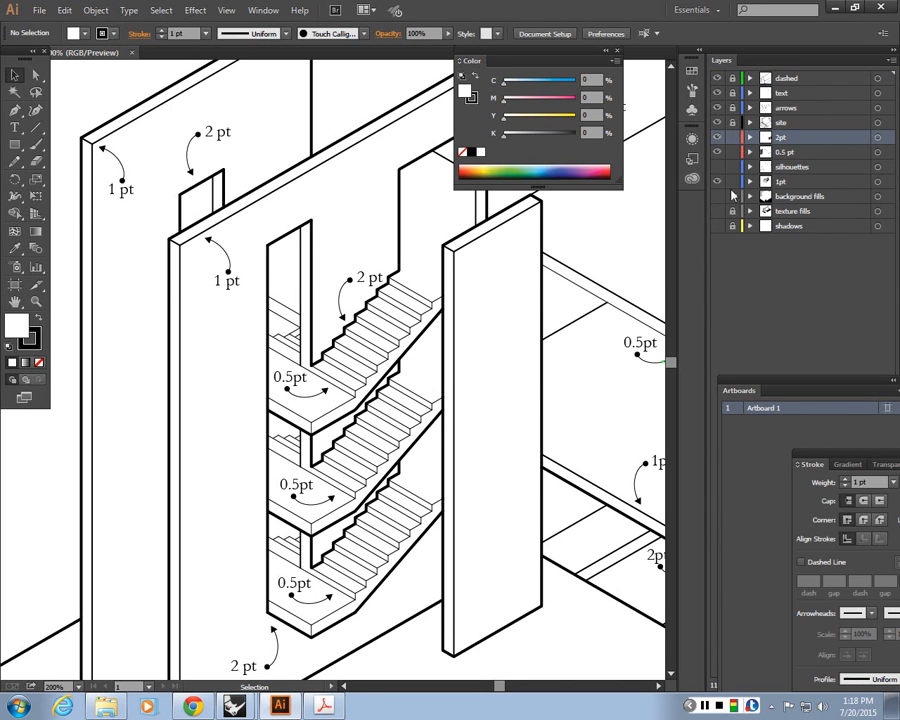
left_click(733, 213)
left_click_drag(733, 108, 735, 80)
Select the 2 pt floor edge line and cut it with the Scissors tool where the cross line meets it
scroll(225, 444, "left", 2)
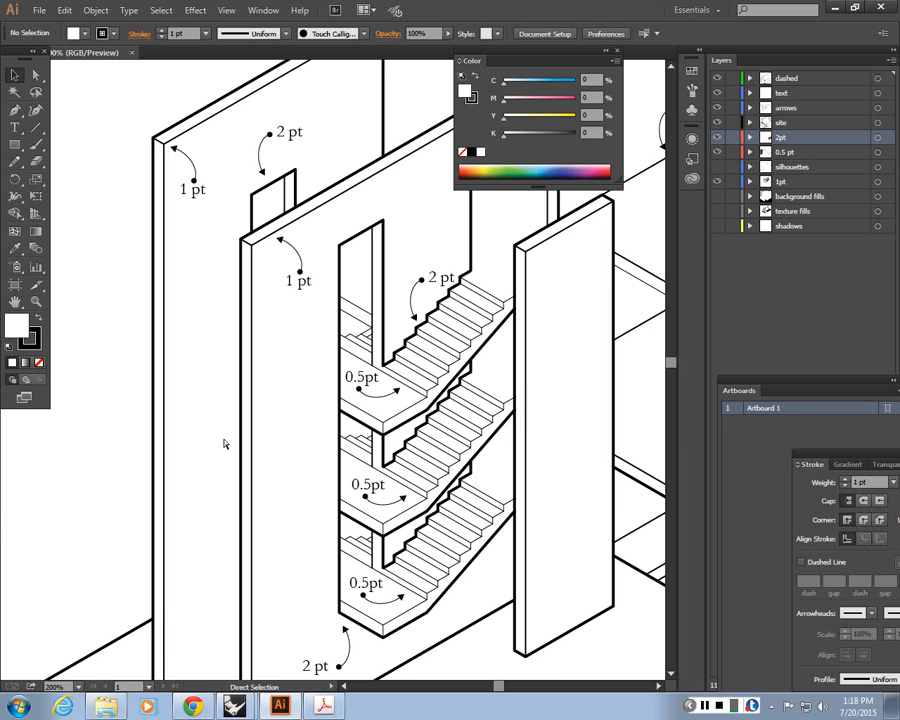
scroll(225, 444, "down", 1)
left_click_drag(225, 444, 161, 362)
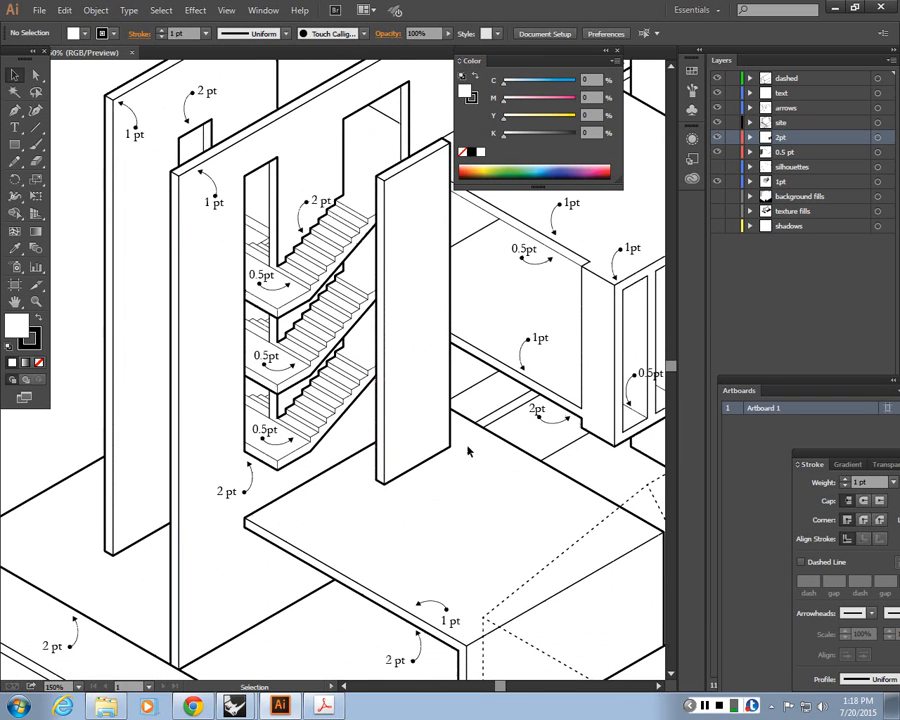
scroll(455, 459, "up", 2)
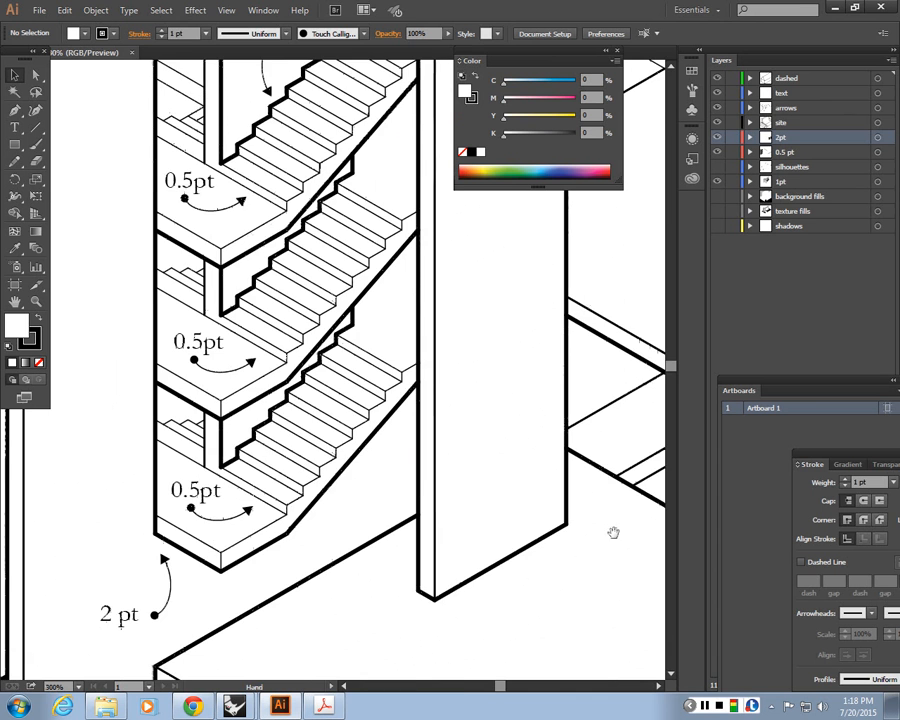
left_click_drag(608, 530, 388, 489)
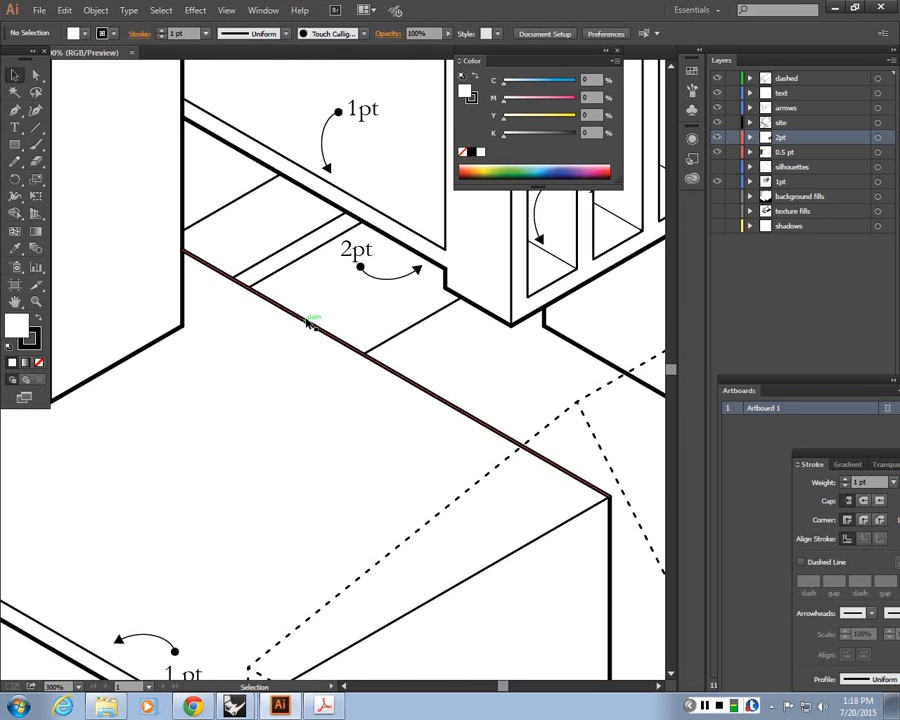
left_click(308, 320)
scroll(308, 320, "up", 2)
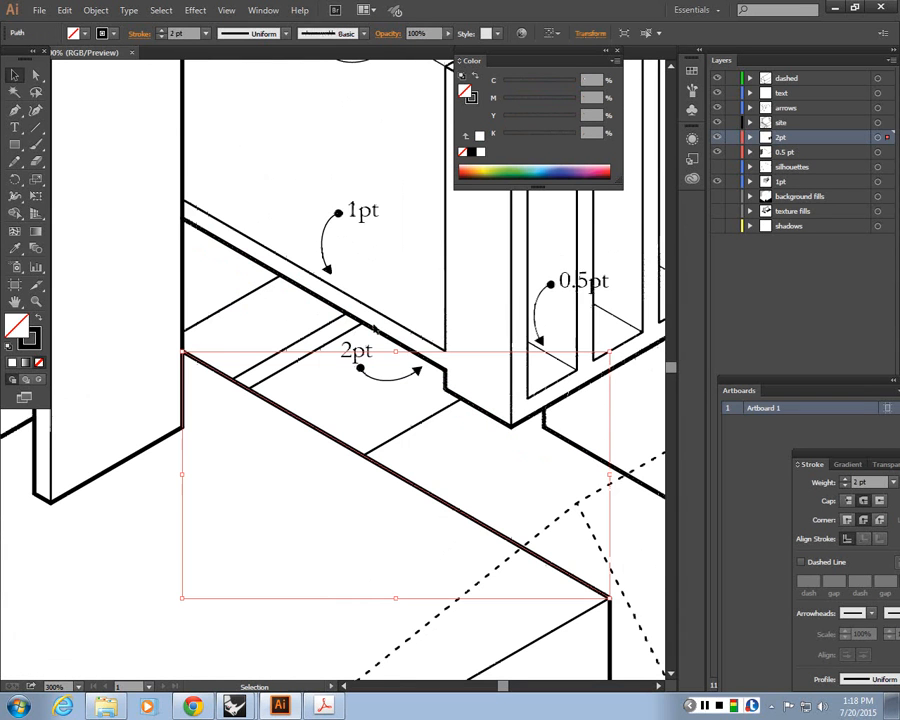
left_click(418, 436)
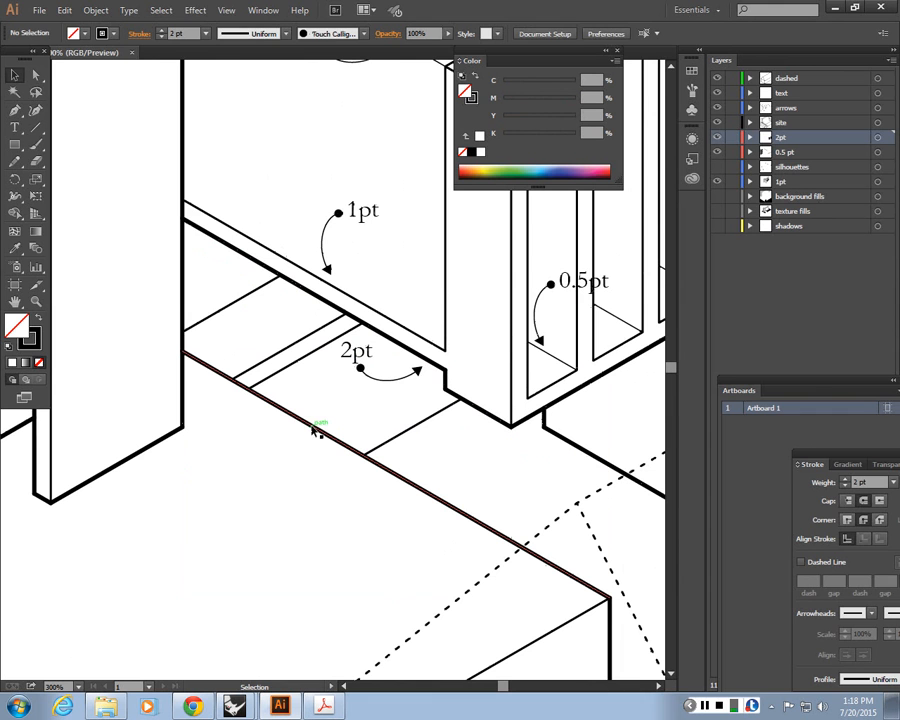
left_click(314, 428)
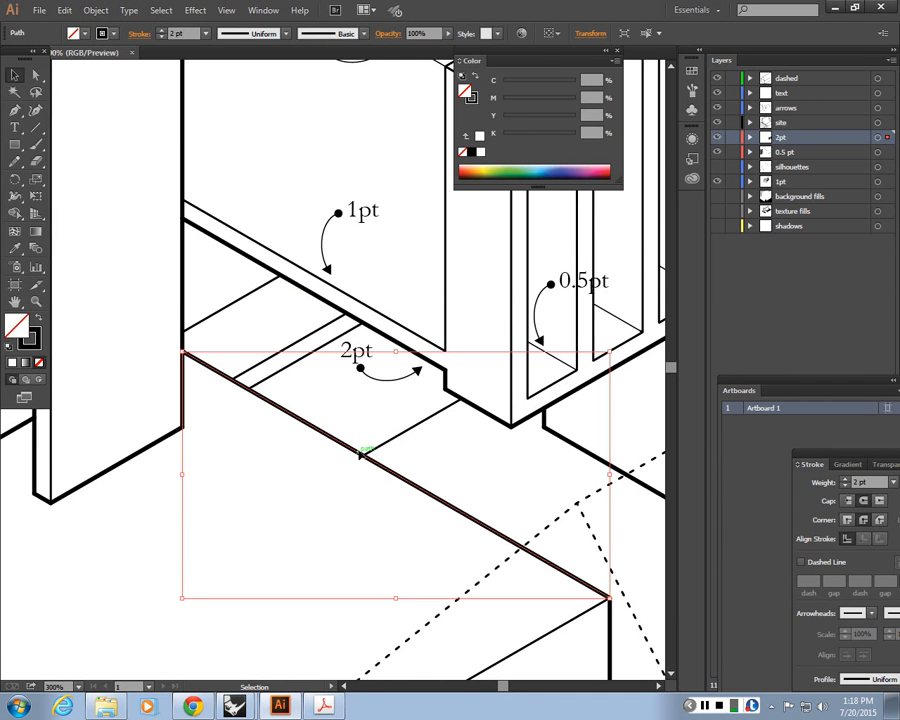
key("c")
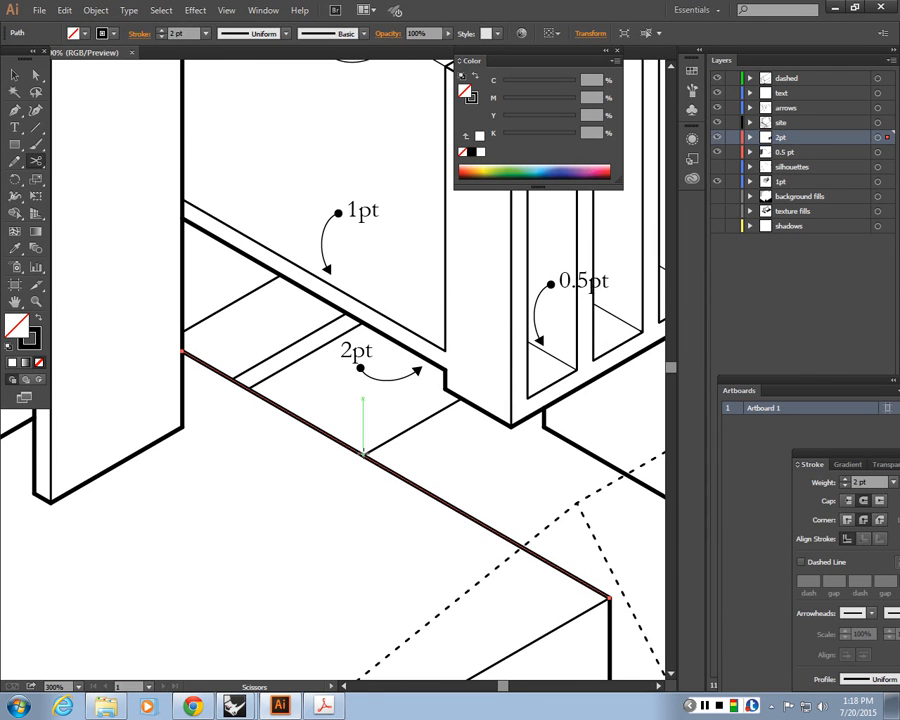
left_click(363, 455)
key("v")
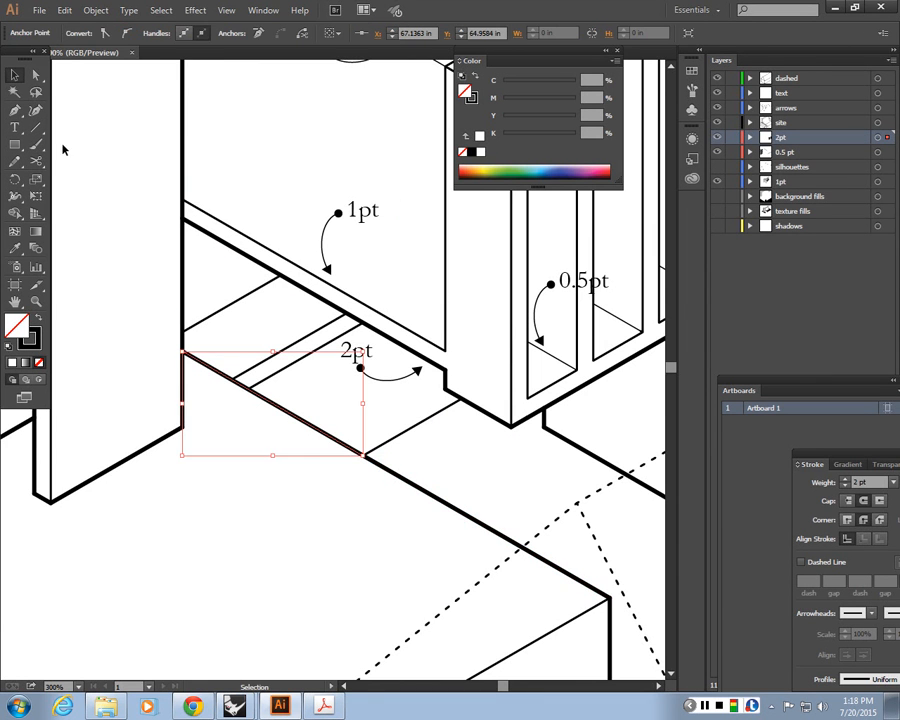
key("Delete")
key("ctrl+z")
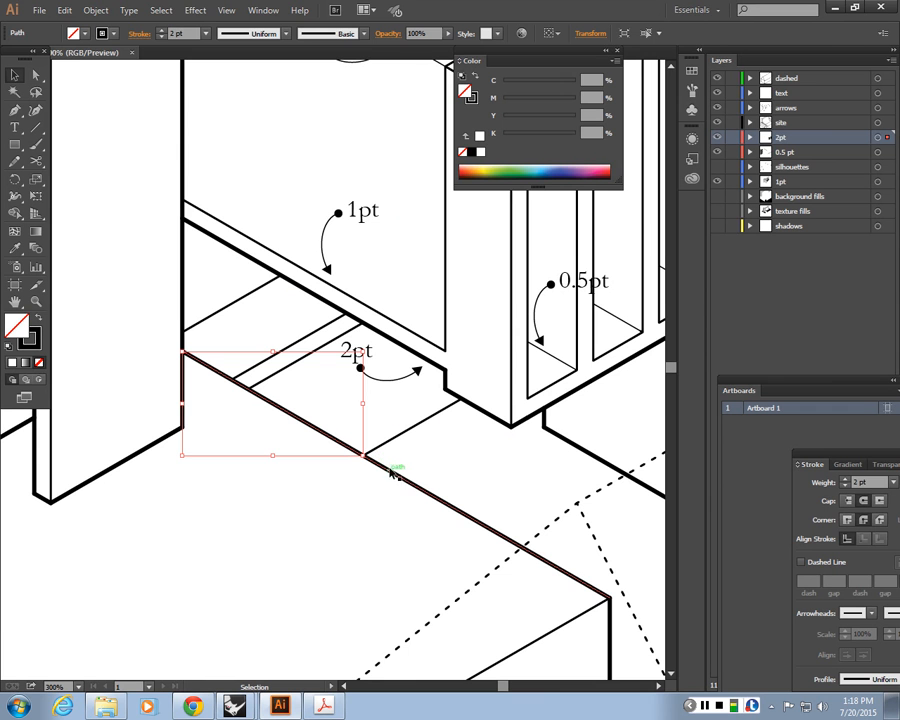
Set the stroke weight of the cut segment left of the cross line to 1 pt
left_click(325, 448)
left_click(332, 437)
left_click(407, 480)
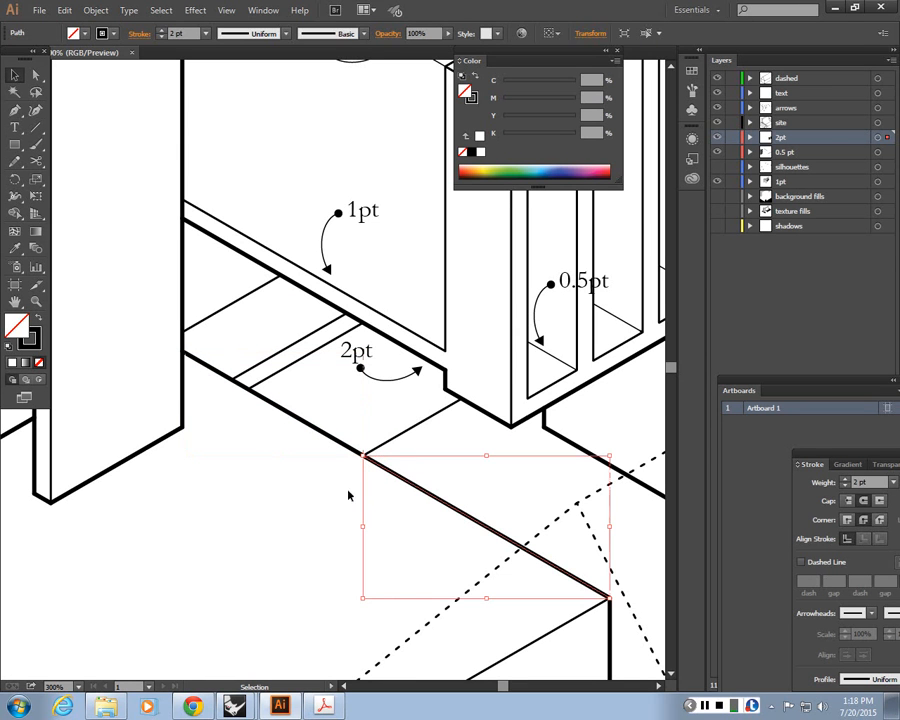
left_click(348, 489)
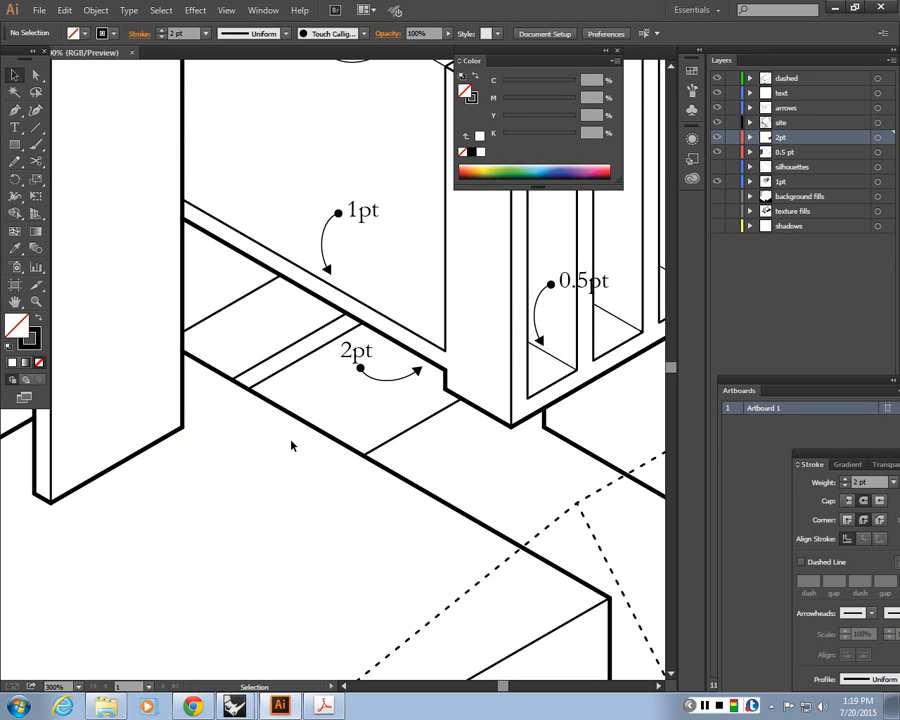
left_click(310, 420)
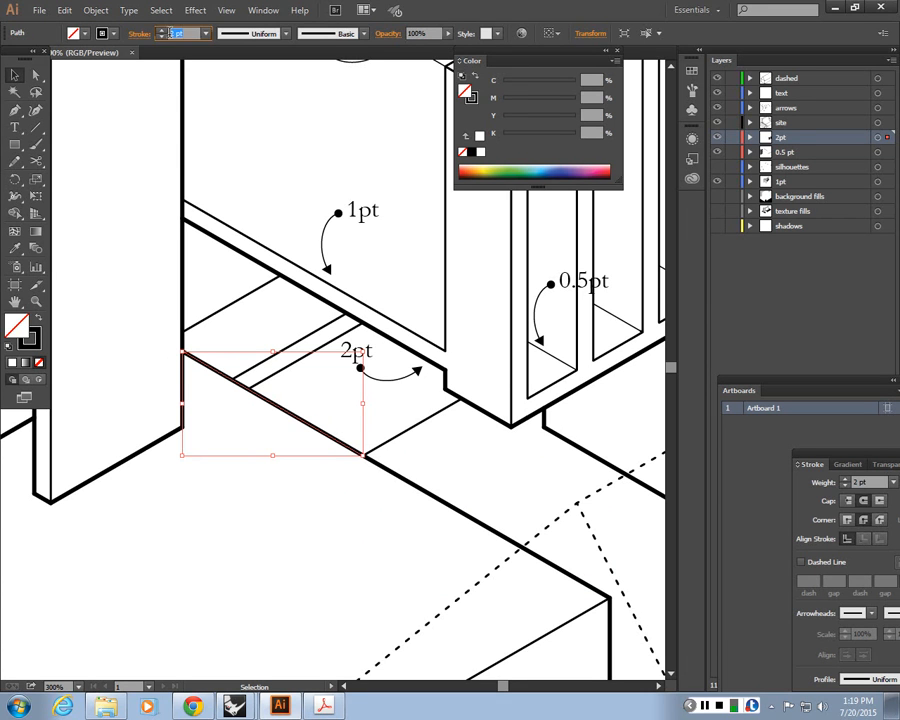
left_click(161, 37)
left_click(410, 652)
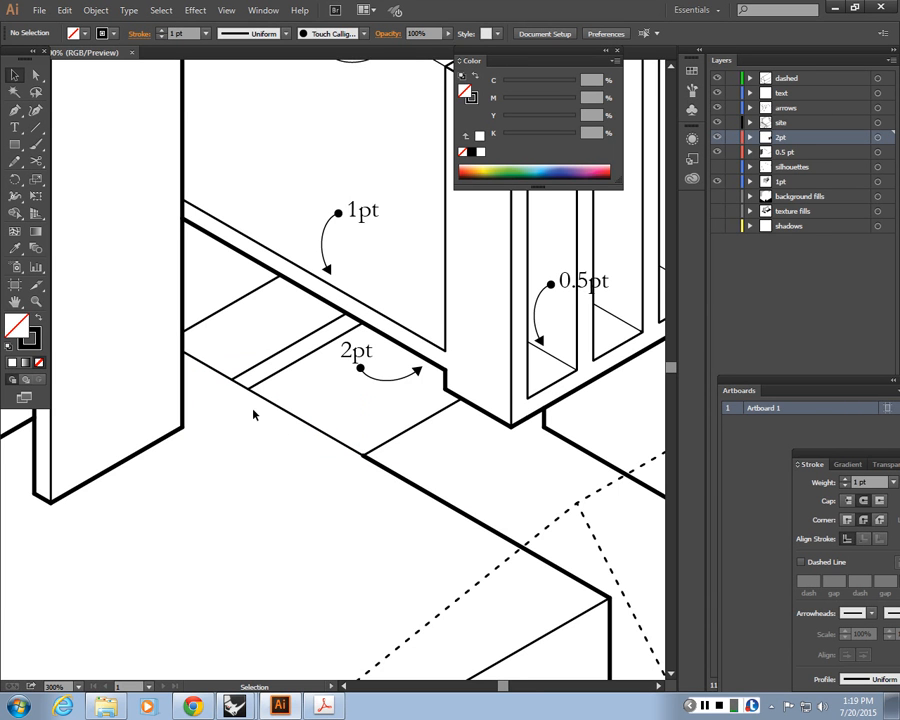
Select the 2 pt edge line beneath the shelving and dock the Stroke panel higher in the panel area
scroll(535, 443, "up", 1)
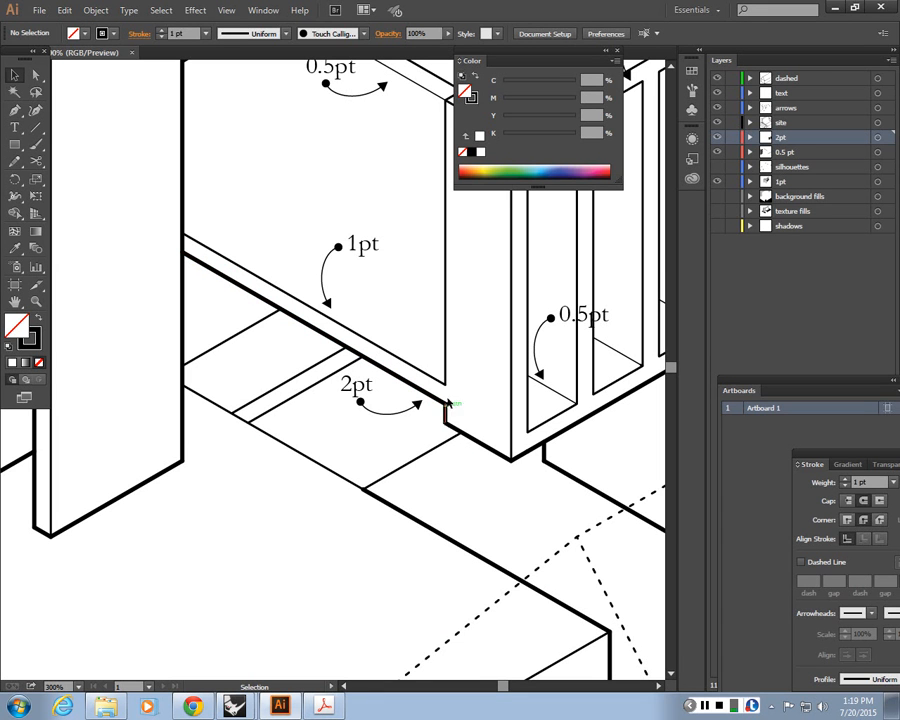
left_click(428, 396)
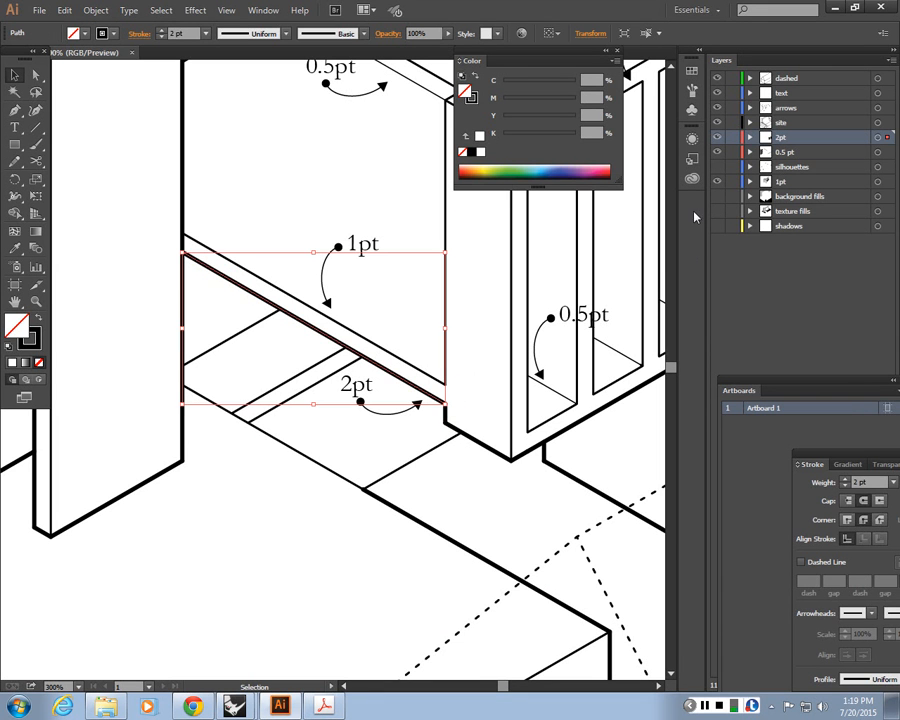
left_click_drag(863, 464, 853, 548)
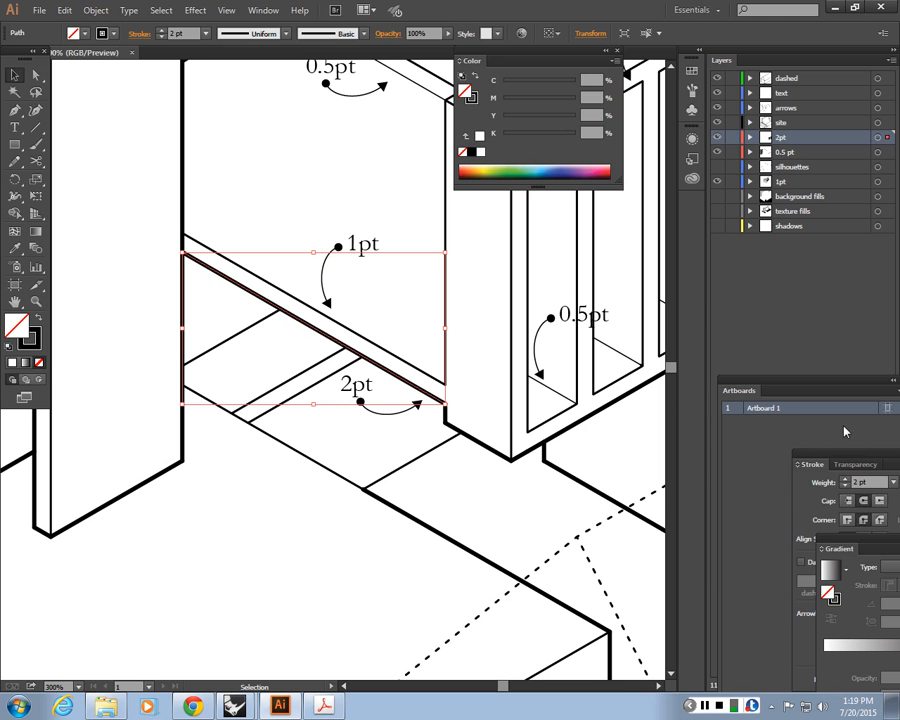
left_click_drag(812, 464, 765, 391)
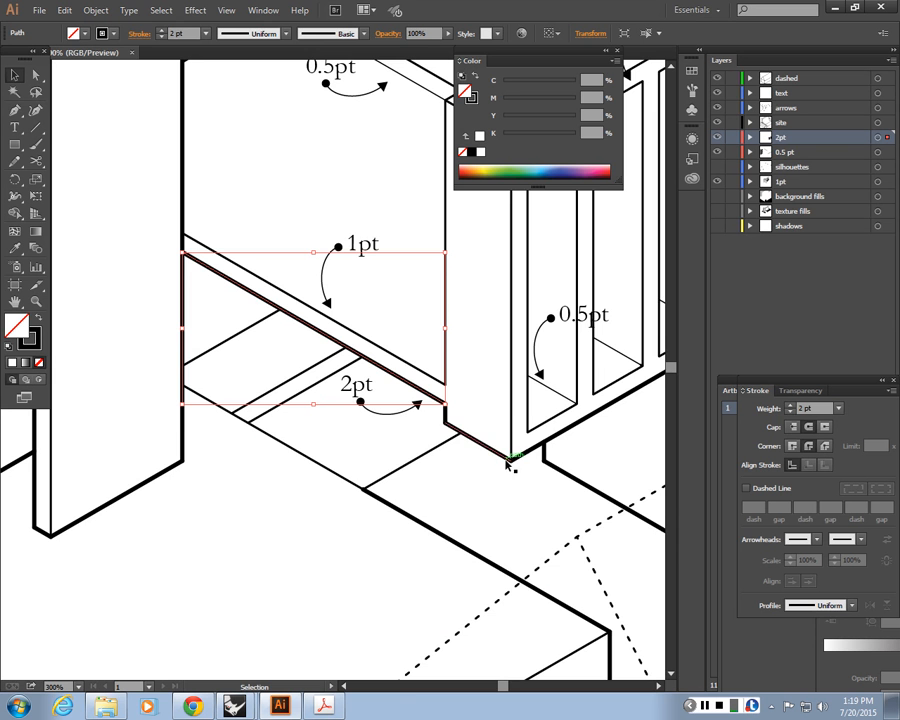
Zoom in and inspect how the 2 pt edge line's segments connect at the shelving corner
key("ctrl+plus")
key("ctrl+plus")
key("ctrl+plus")
key("space")
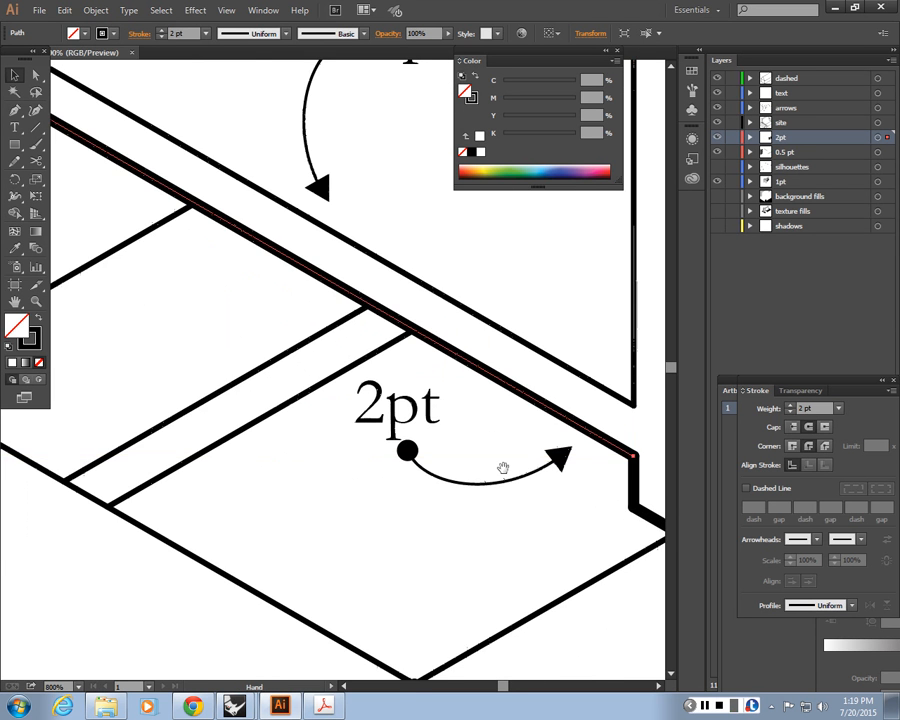
left_click_drag(504, 469, 106, 340)
left_click(348, 449)
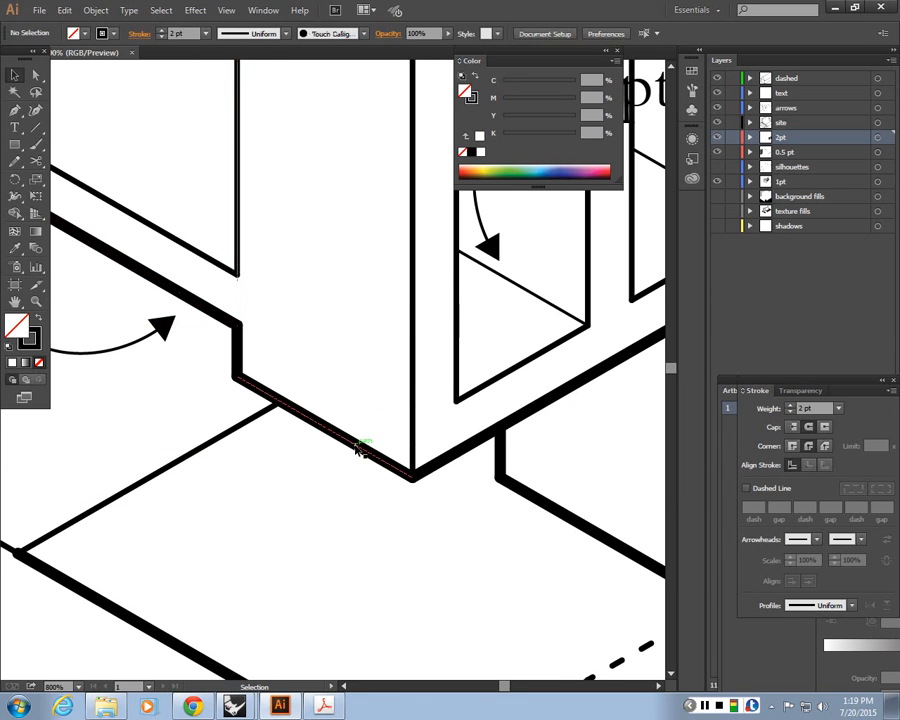
left_click(358, 444)
left_click(443, 462, "shift")
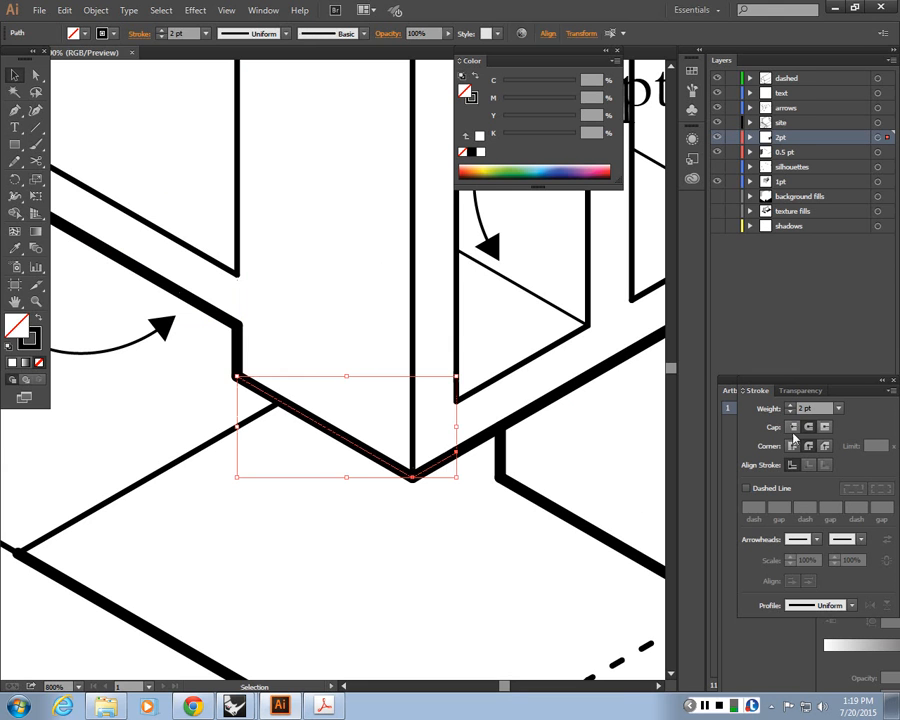
left_click(437, 537)
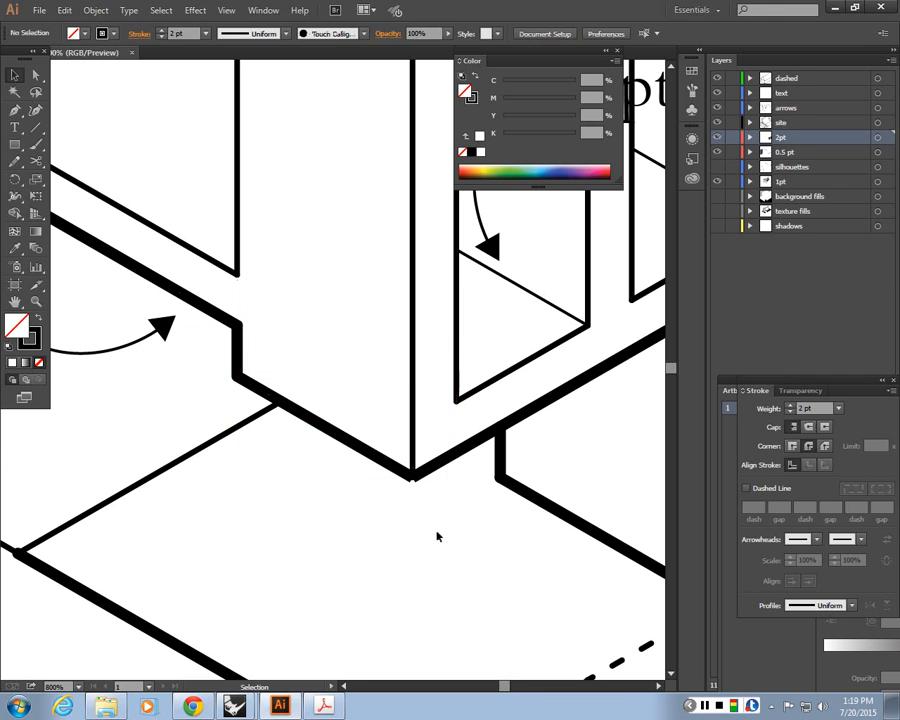
left_click(456, 451)
left_click(402, 485)
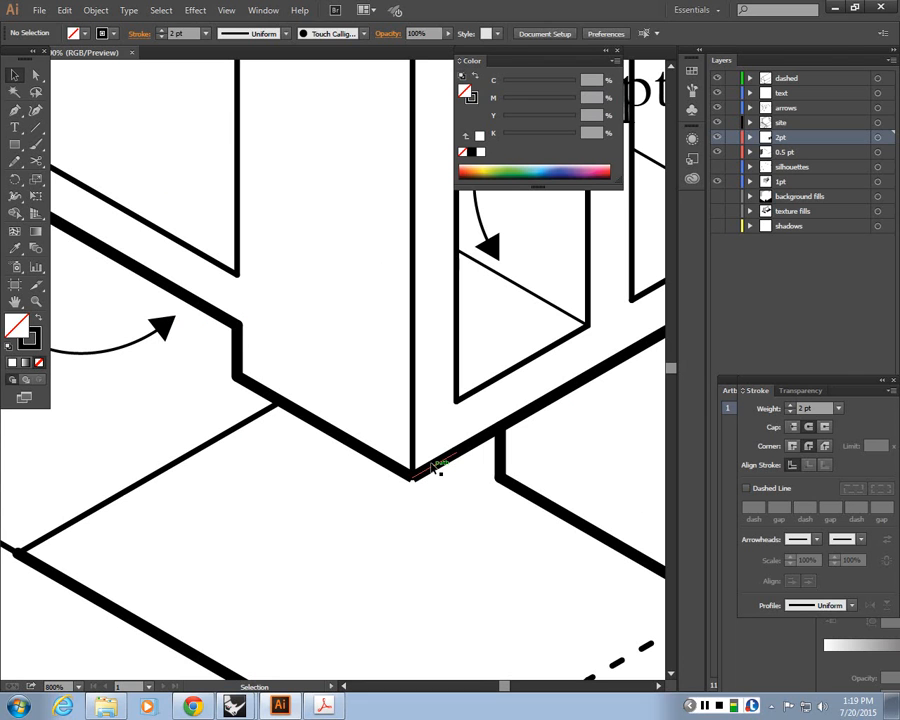
left_click(436, 470)
left_click(378, 460, "shift")
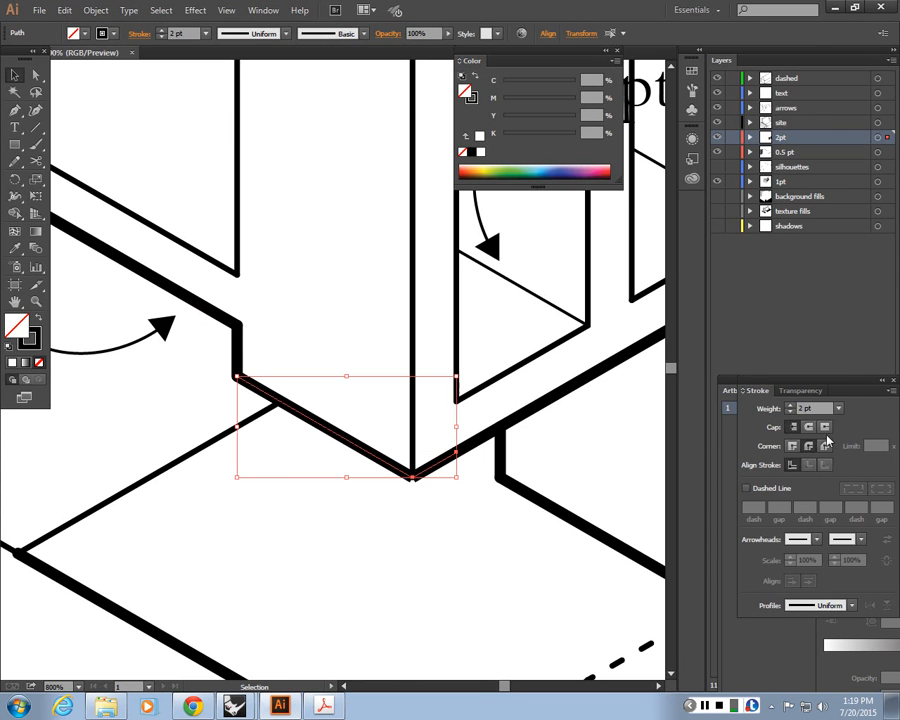
left_click(563, 552)
key("ctrl+minus")
key("ctrl+minus")
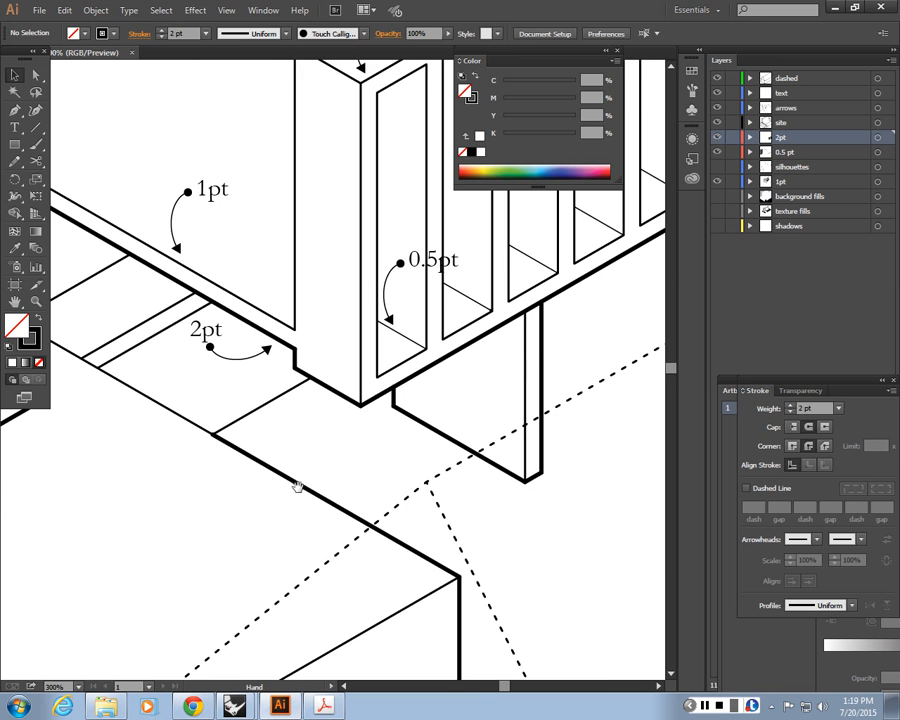
Delete the two front floor edge lines below the 2 pt annotation
left_click_drag(307, 487, 412, 431)
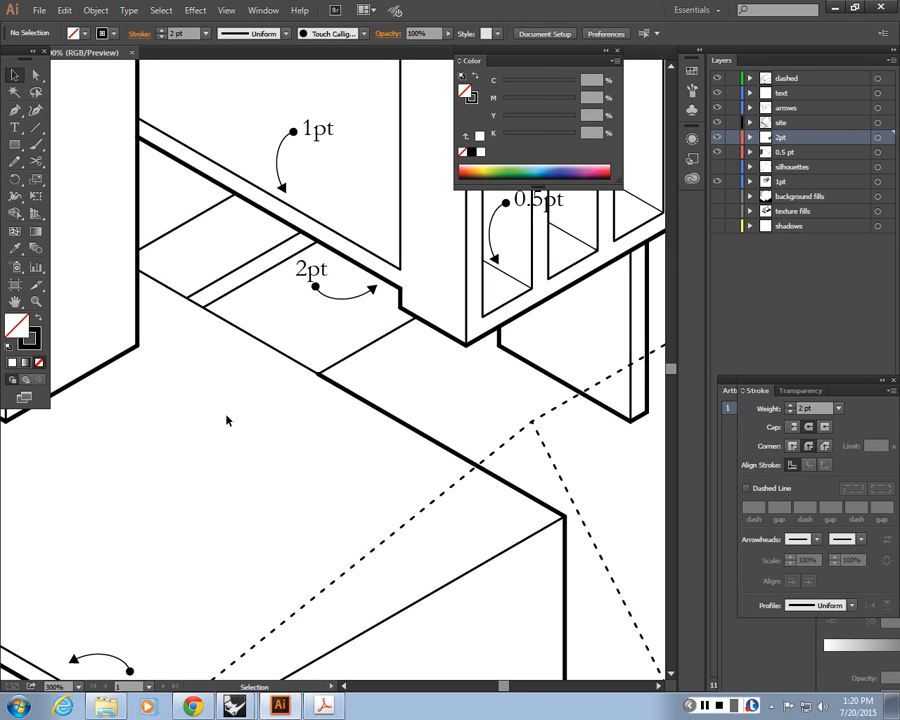
left_click(376, 410)
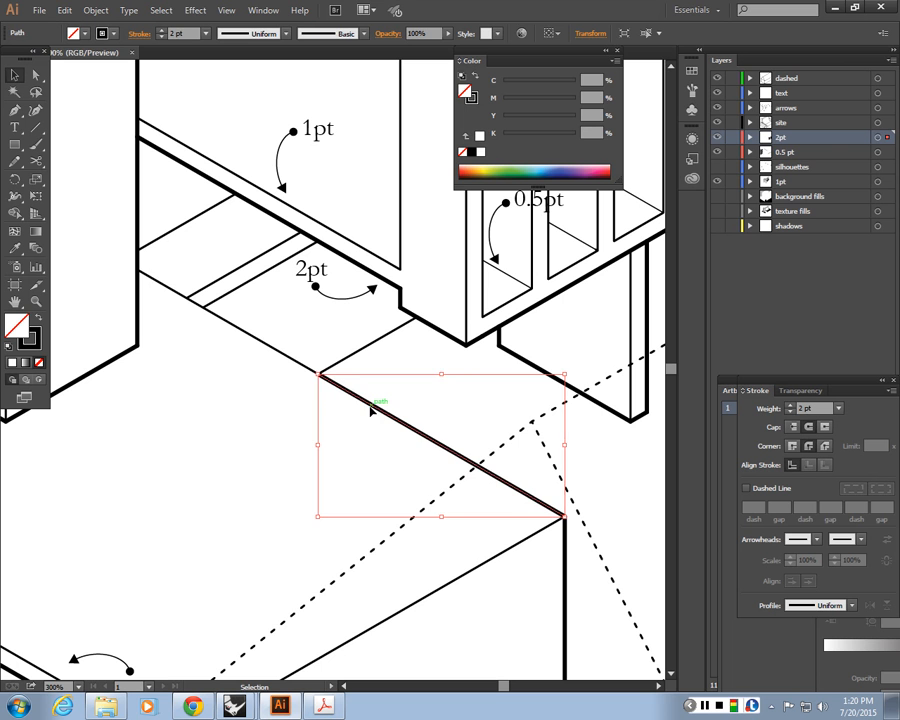
key("Delete")
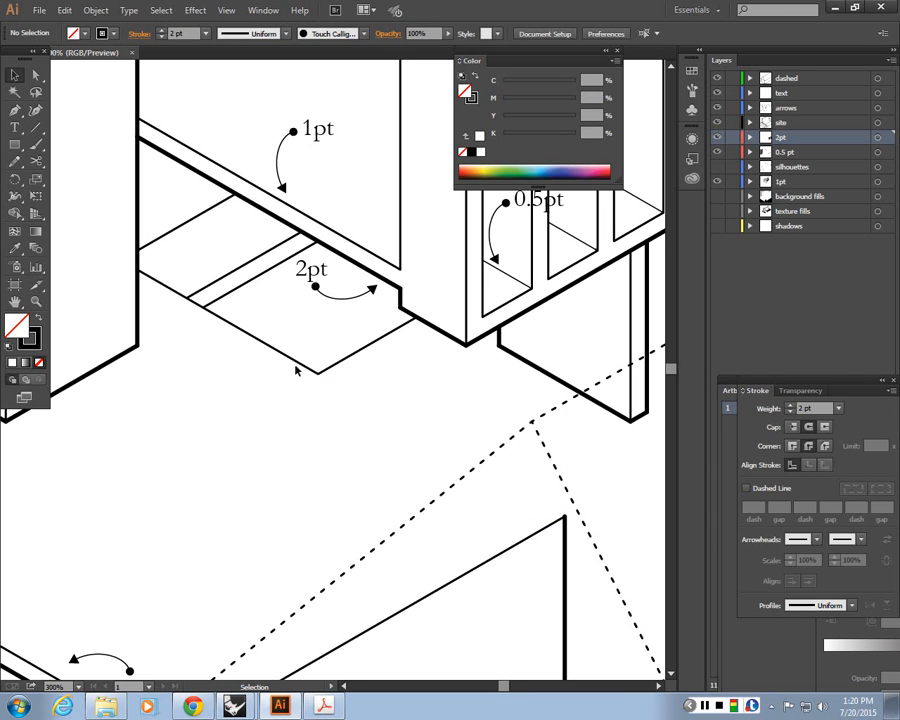
left_click(296, 364)
key("Delete")
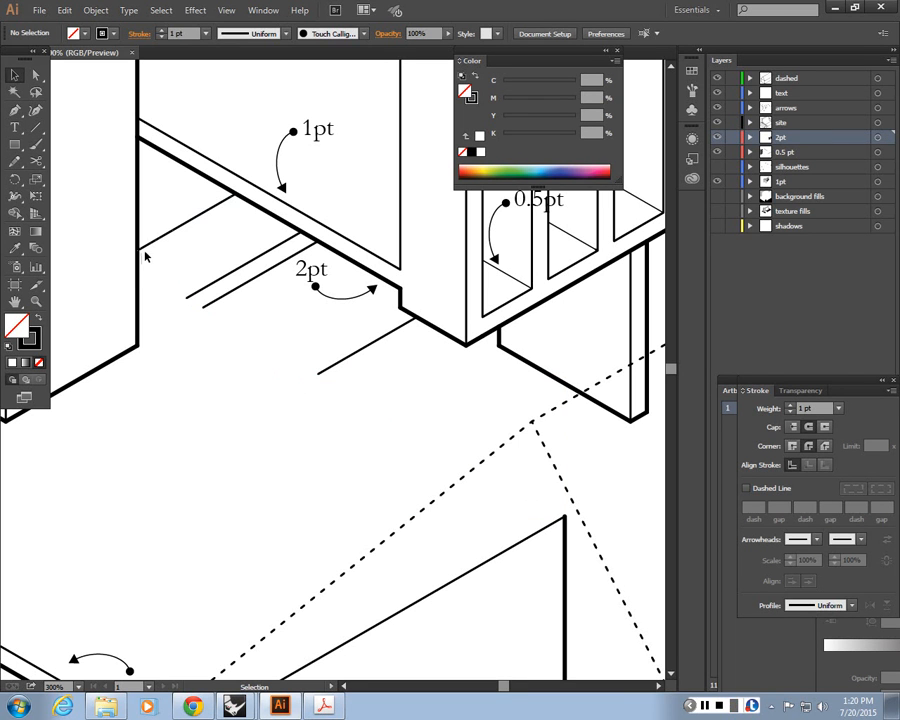
Try drawing replacement floor edge lines with the Line Segment tool, undoing the attempts
left_click(37, 129)
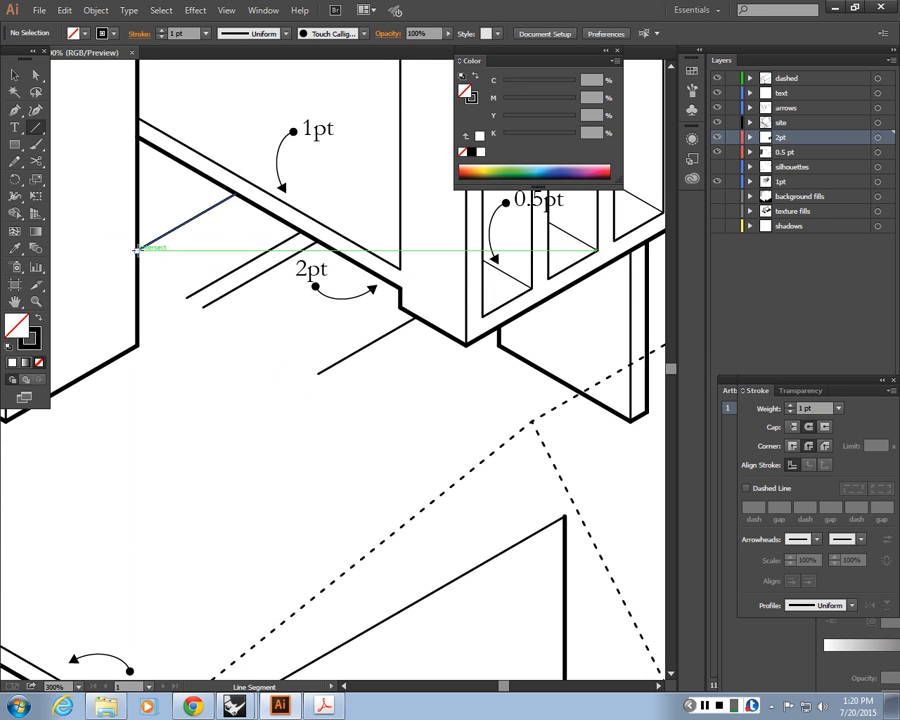
left_click(137, 249)
key("Return")
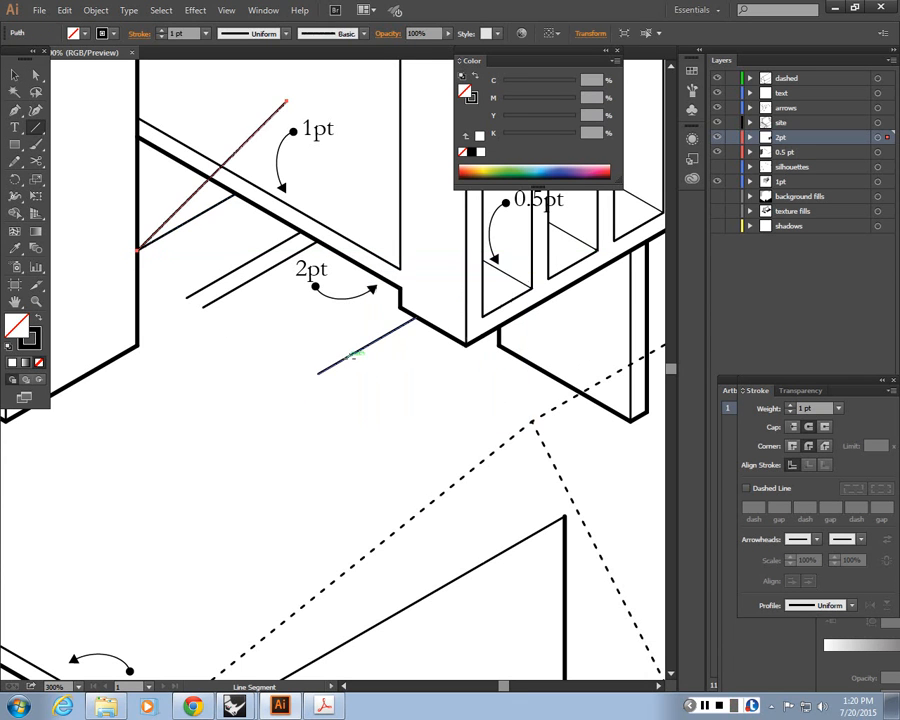
key("ctrl+z")
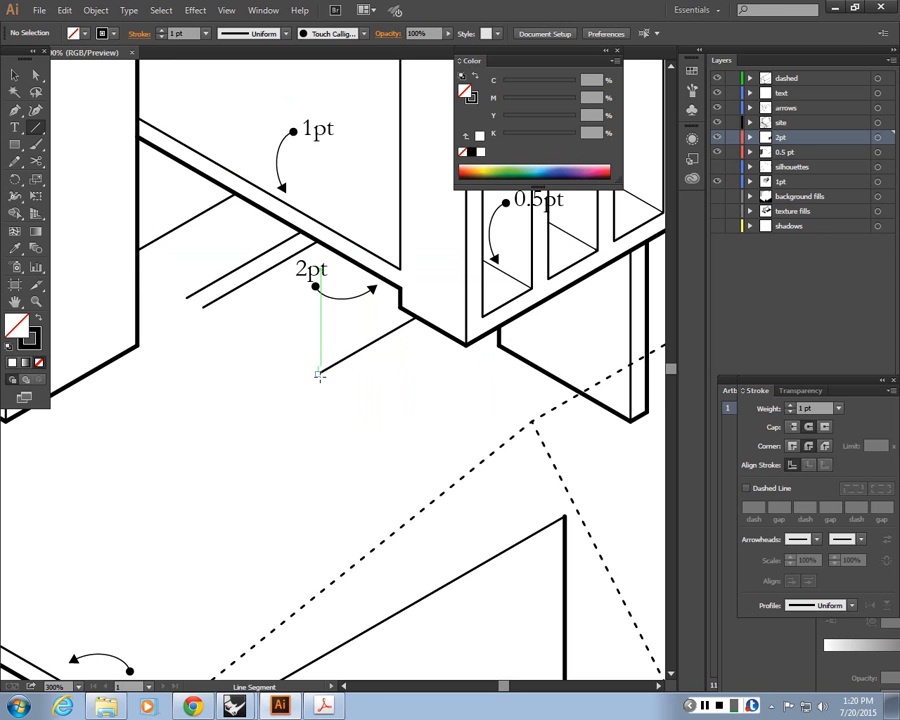
left_click(318, 374)
left_click(416, 446)
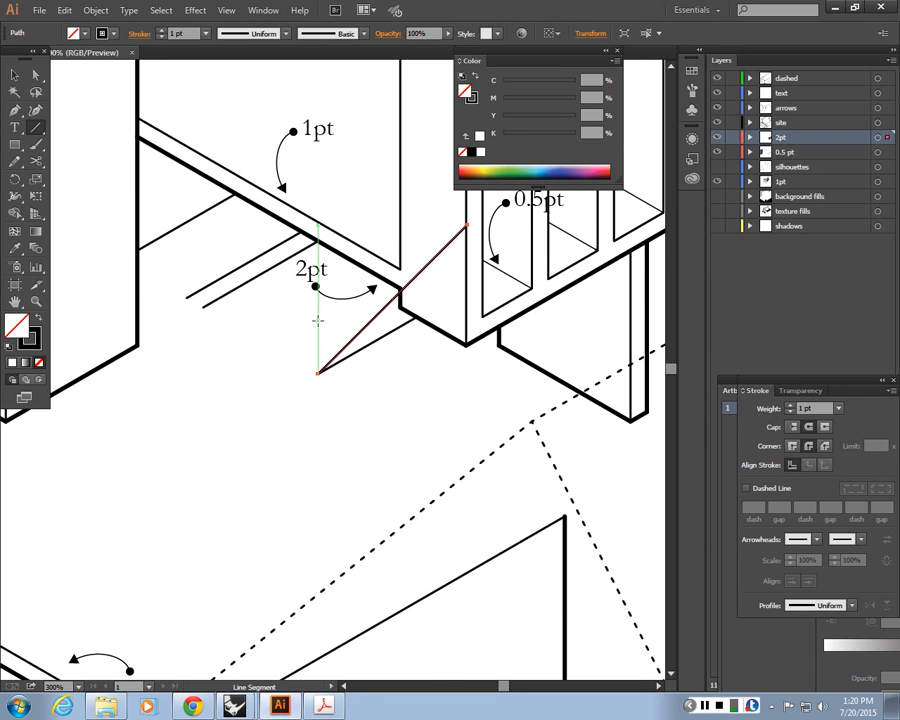
key("ctrl+z")
key("ctrl+equal")
left_click_drag(88, 221, 346, 408)
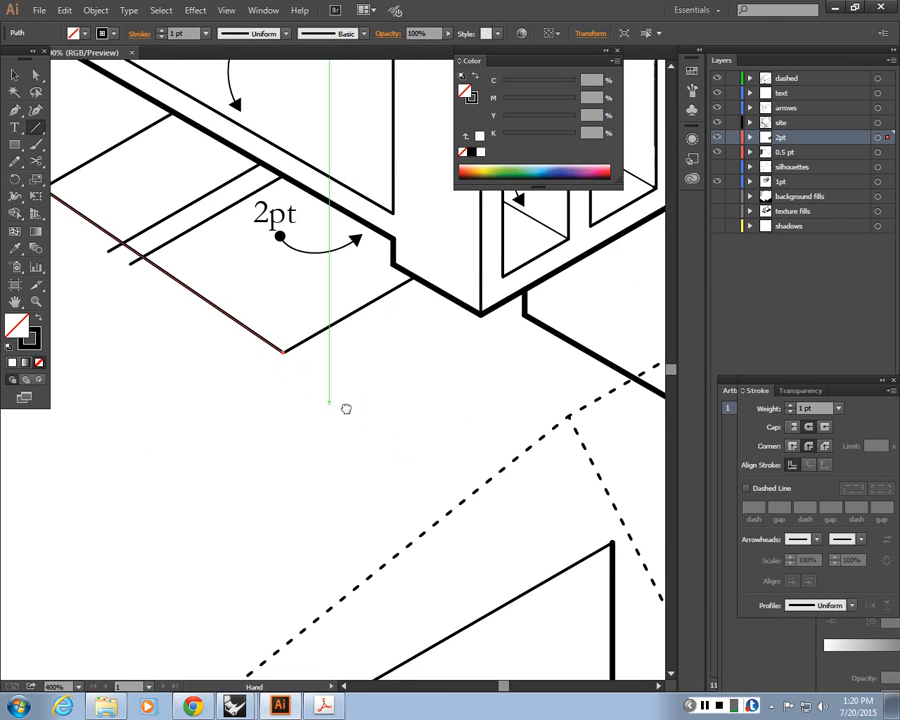
left_click_drag(293, 360, 47, 191)
key("ctrl+z")
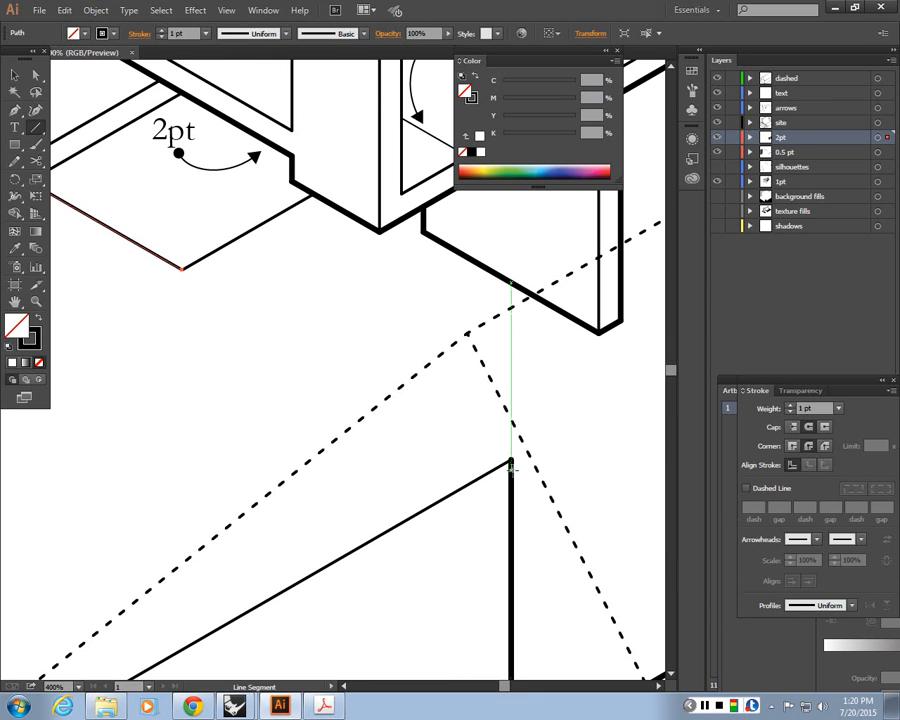
Draw a floor edge line from the box corner and extend the adjoining line's end to the wall
mouse_move(511, 461)
left_mouse_down()
mouse_move(220, 303)
mouse_move(185, 267)
left_mouse_up()
left_click_drag(213, 327, 344, 393)
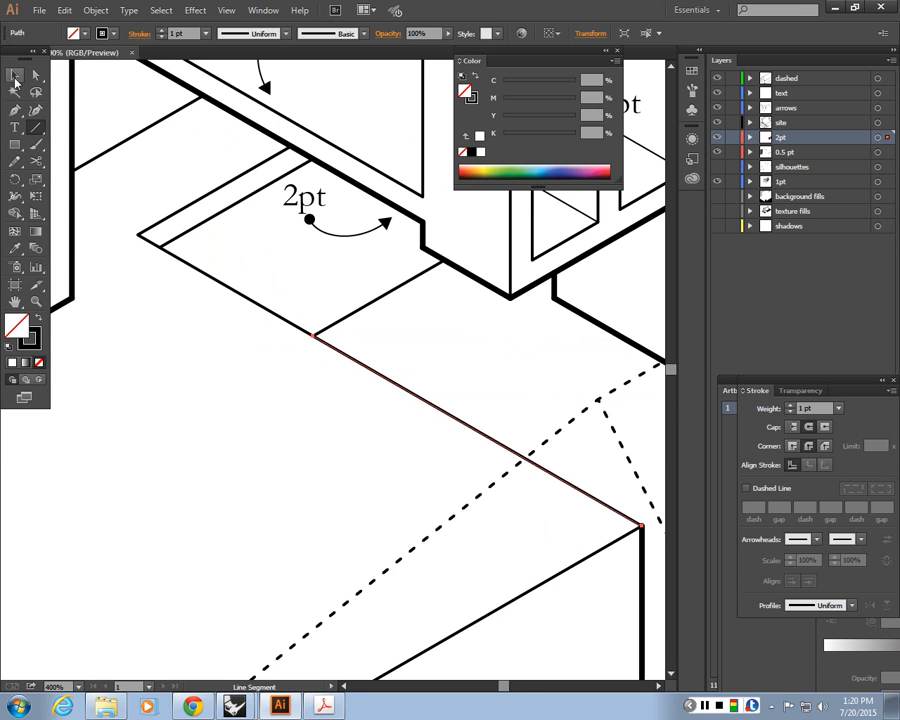
left_click(15, 76)
left_click(174, 245)
left_click_drag(174, 245, 315, 400)
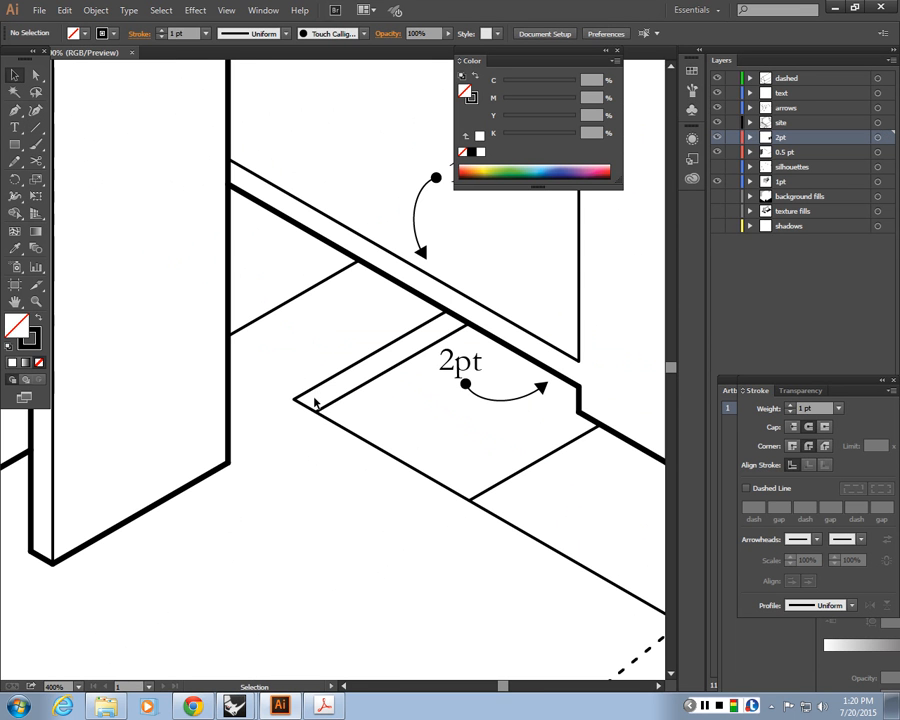
left_click(310, 409)
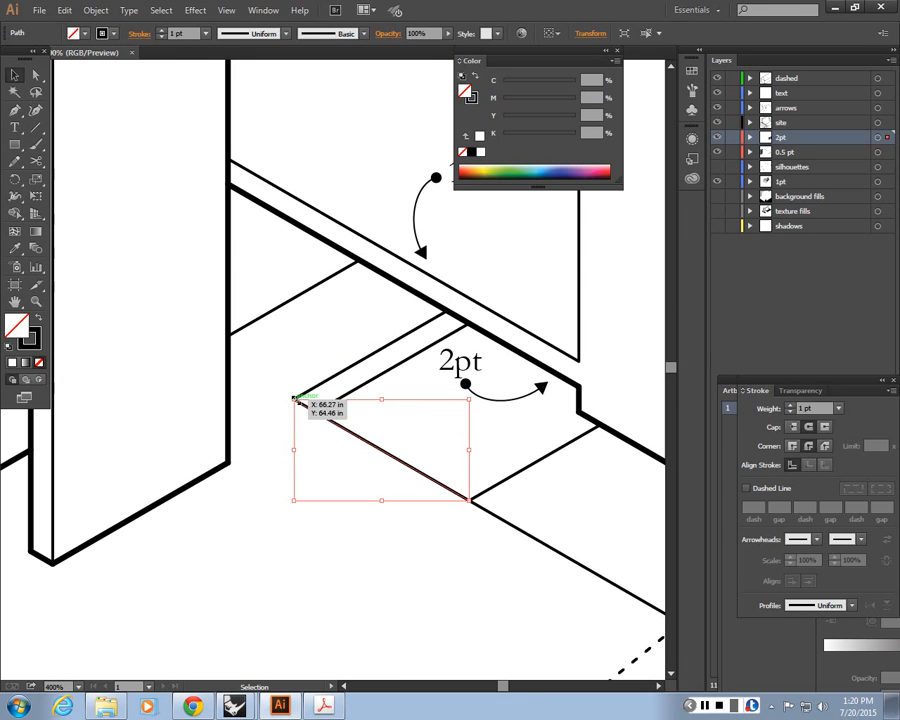
left_click_drag(295, 398, 227, 360)
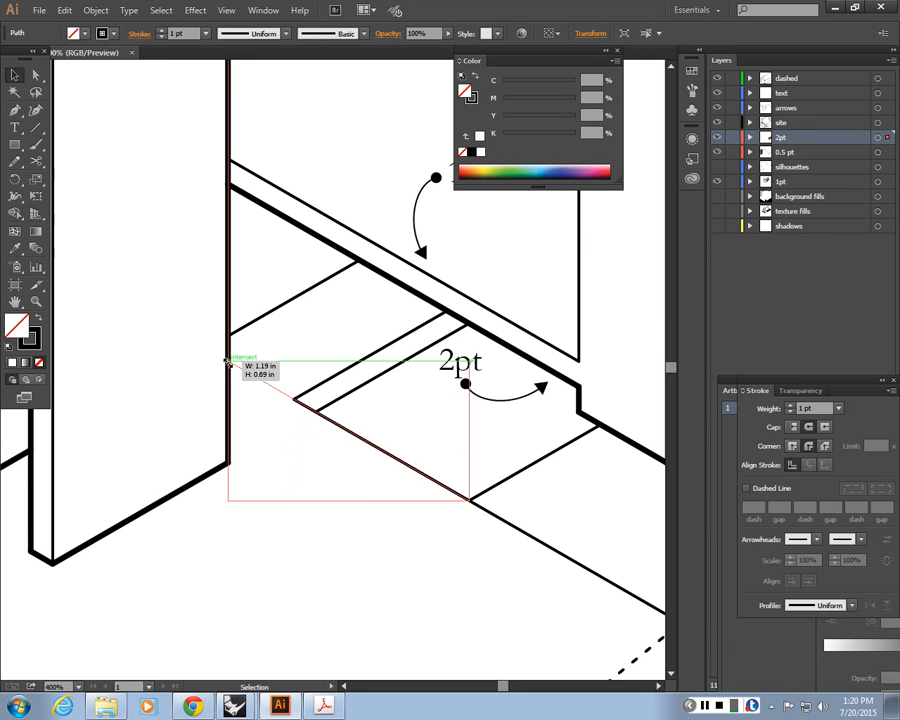
left_click_drag(227, 360, 228, 361)
left_click(522, 574)
left_click_drag(527, 556, 388, 510)
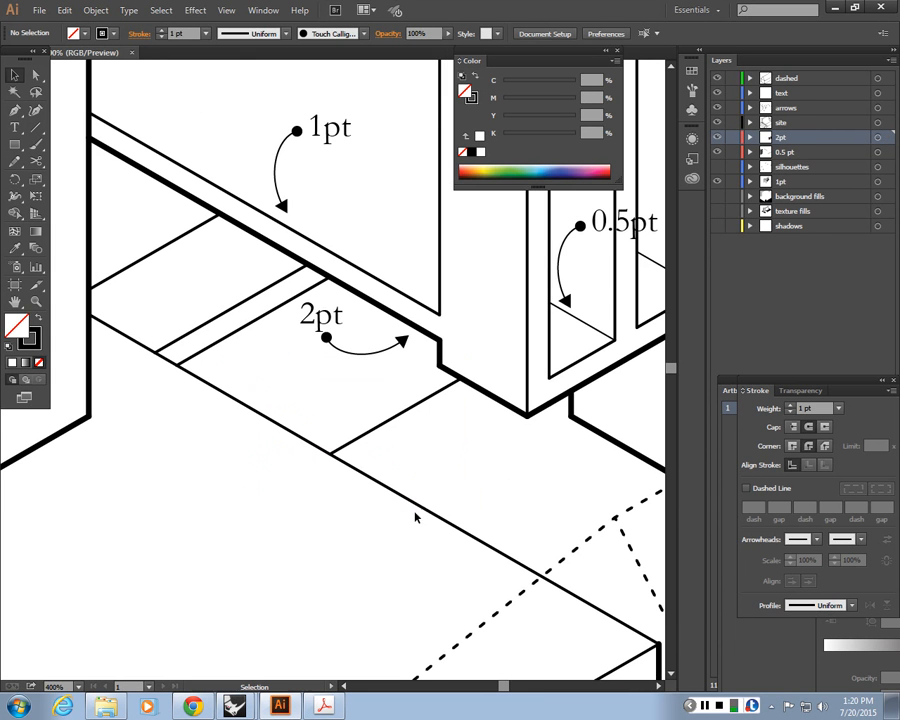
Select both newly drawn floor edge lines and delete them
left_click(424, 506)
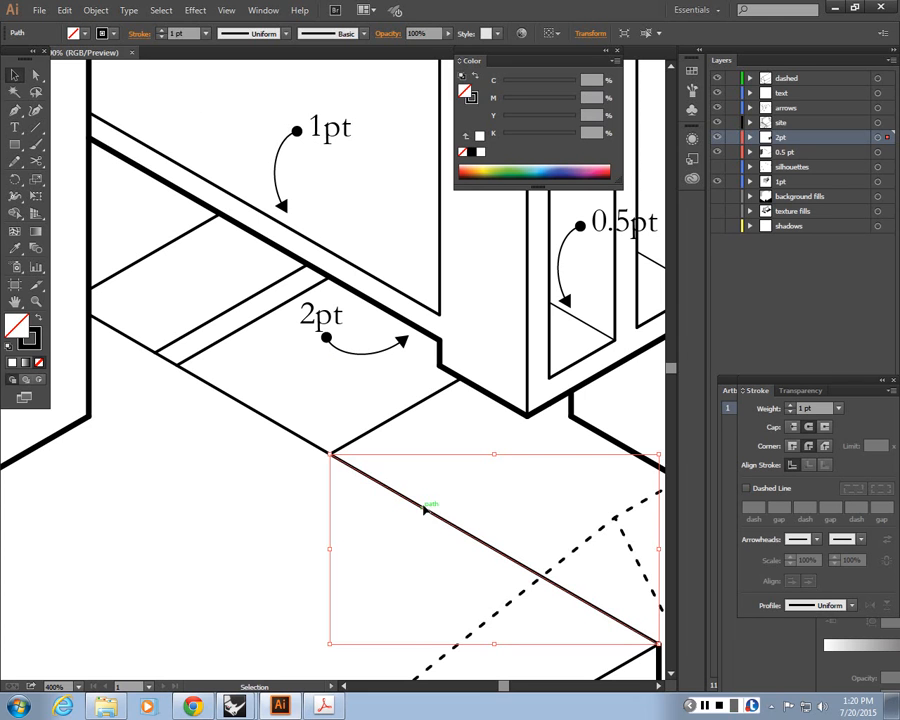
left_click(310, 445, "shift")
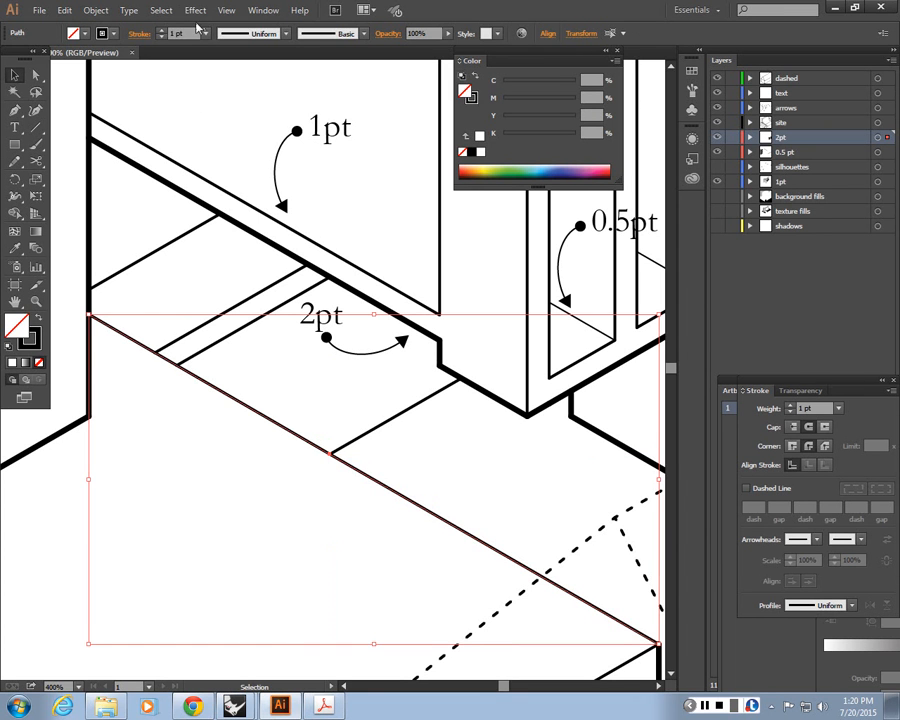
key("Delete")
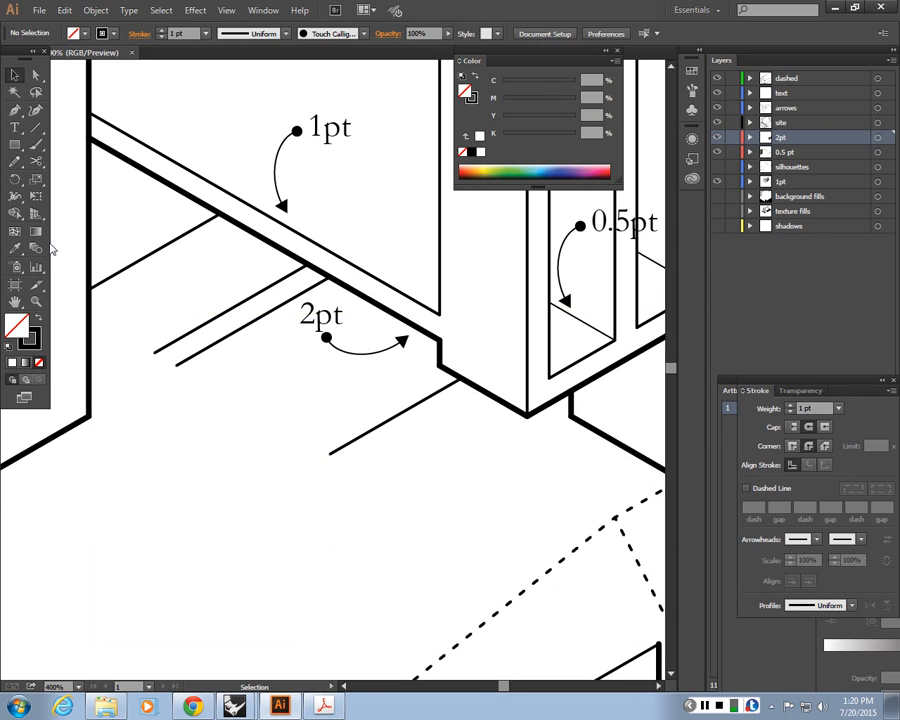
Redraw the front floor edge as two line segments meeting at the cross line's lower corner
left_click(36, 128)
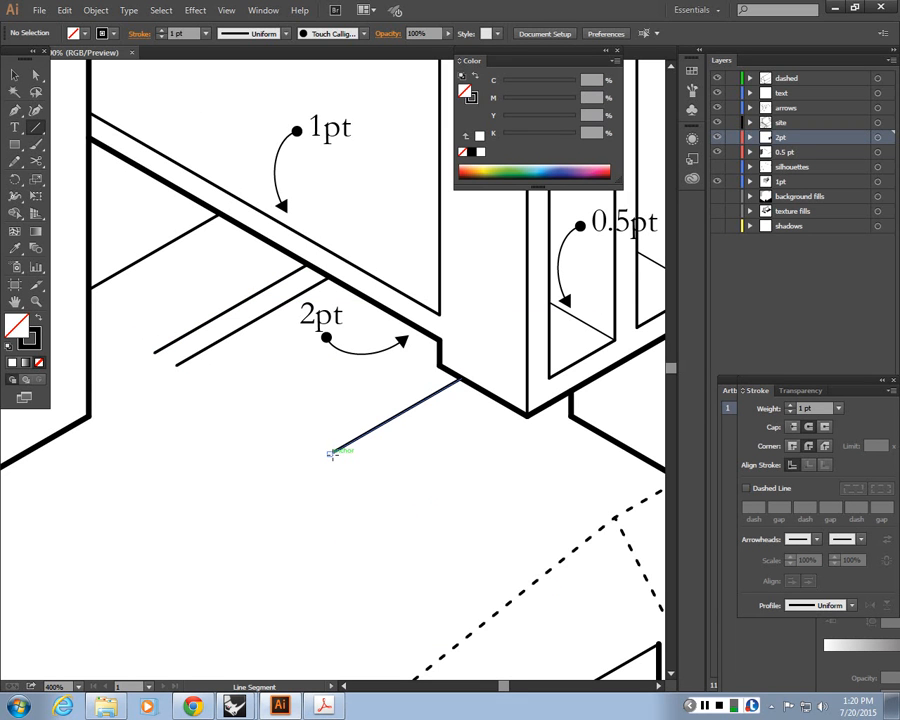
left_click_drag(331, 453, 658, 643)
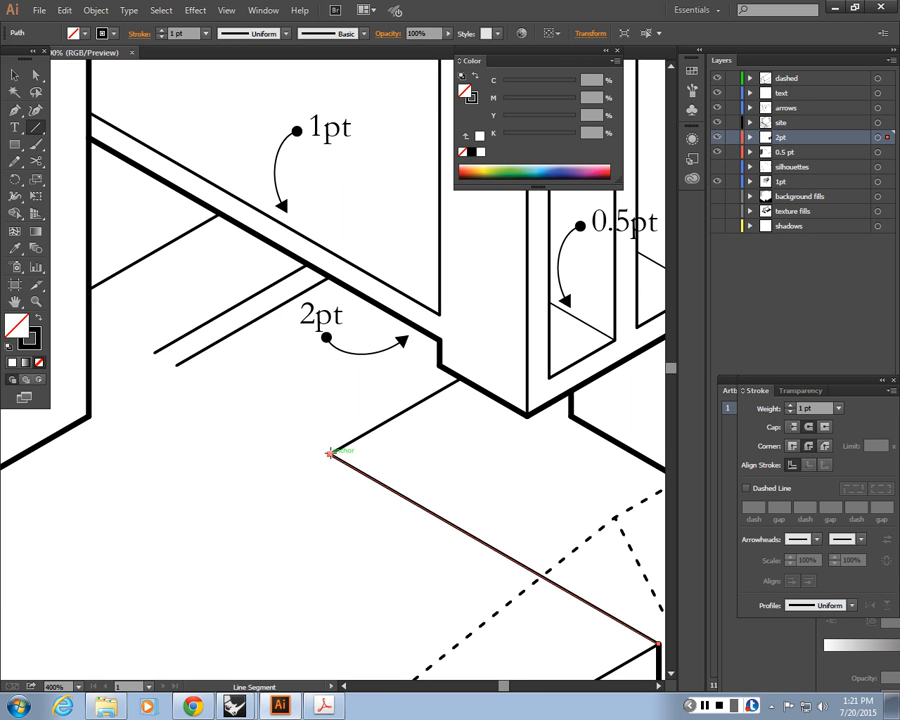
left_click_drag(331, 453, 153, 351)
key("v")
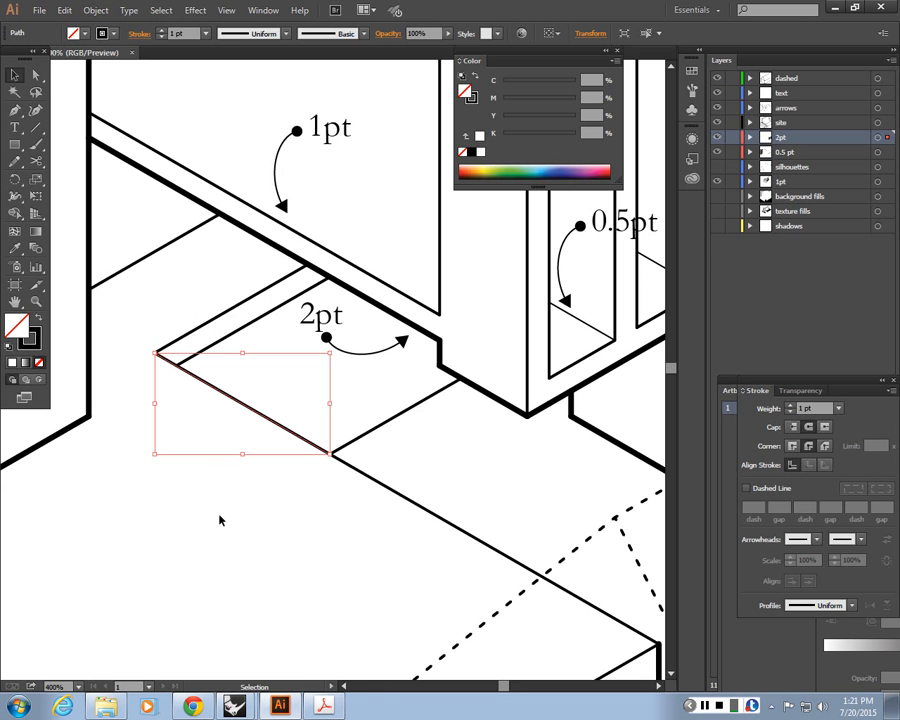
double_click(175, 339)
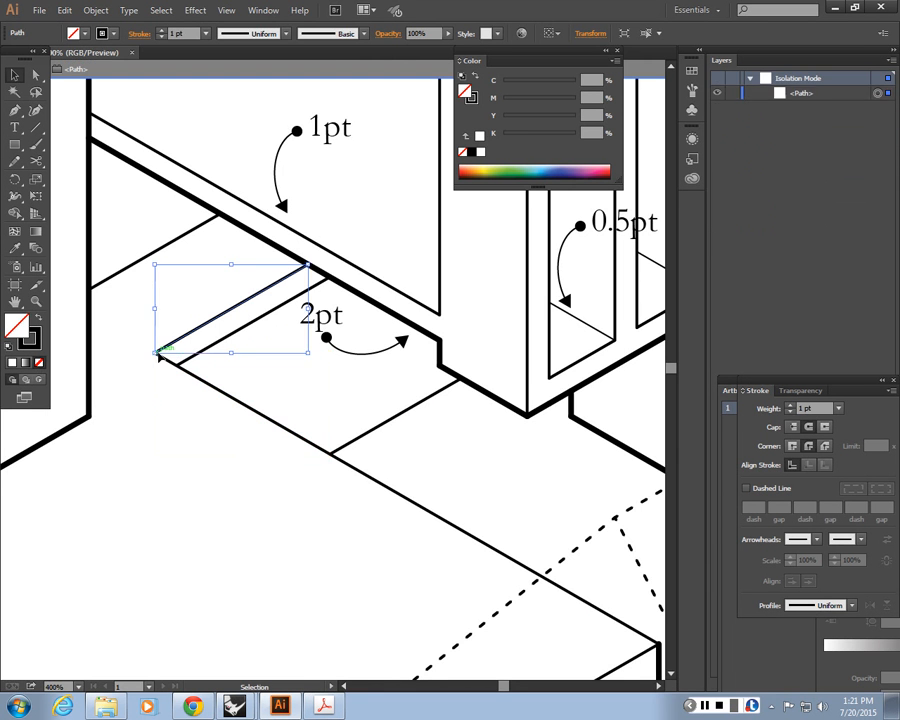
double_click(198, 427)
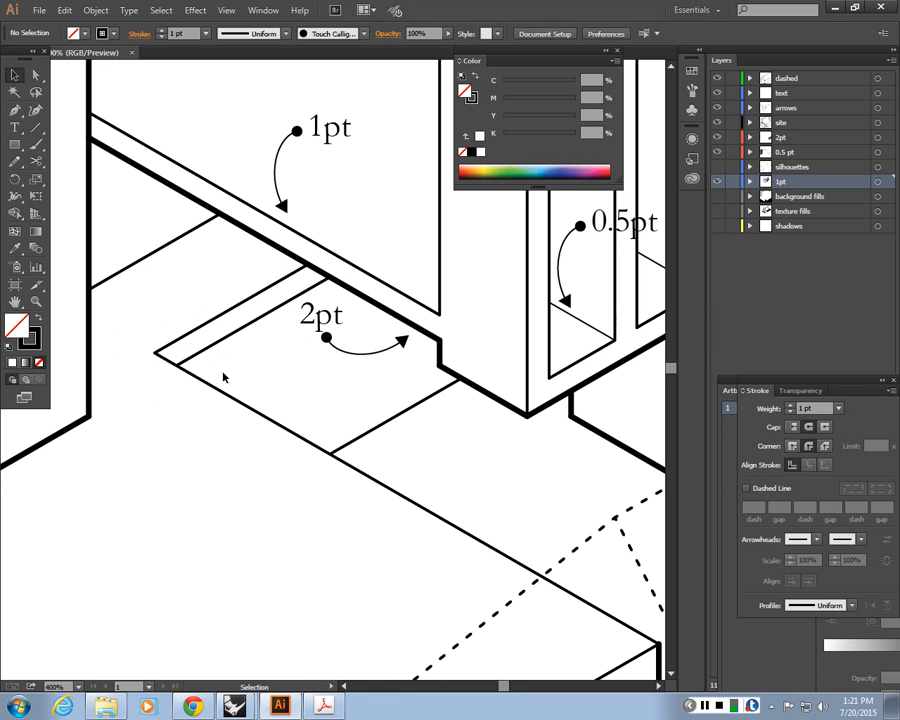
left_click(157, 354)
left_click(396, 511)
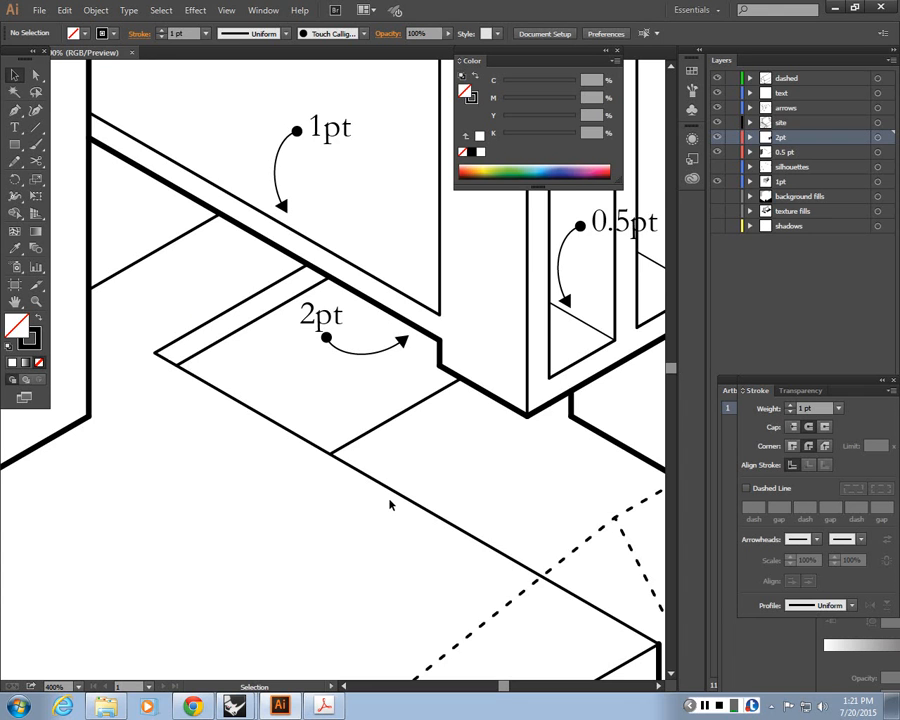
Select the front floor edge paths beside the 2pt annotation and set their stroke weight to 2 pt
key("space")
left_click_drag(316, 552, 438, 498)
key("ctrl+minus")
key("ctrl+minus")
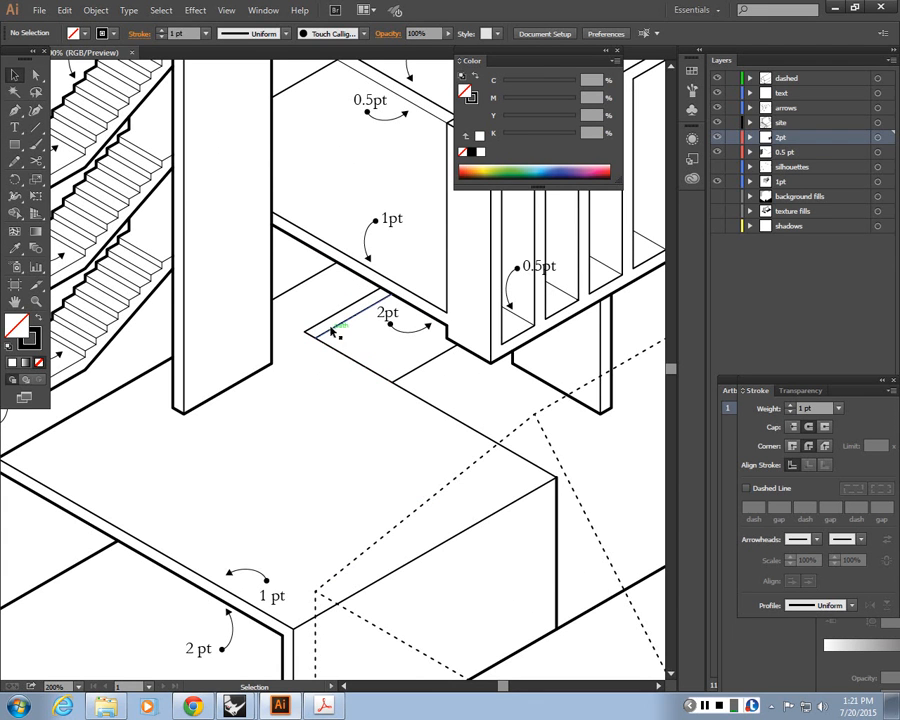
left_click(335, 333)
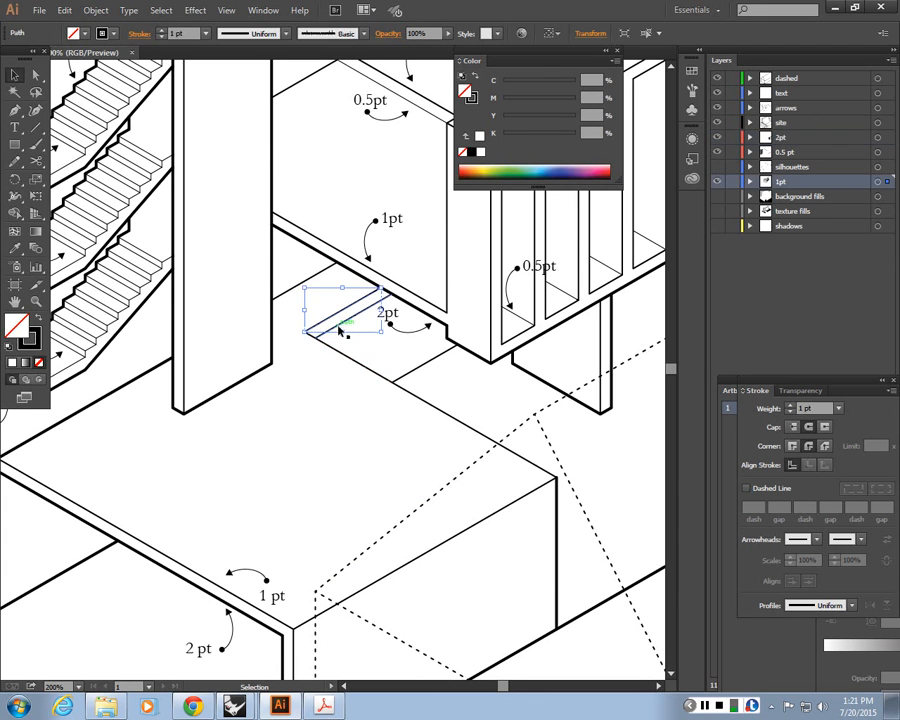
left_click(388, 345)
left_click(450, 415)
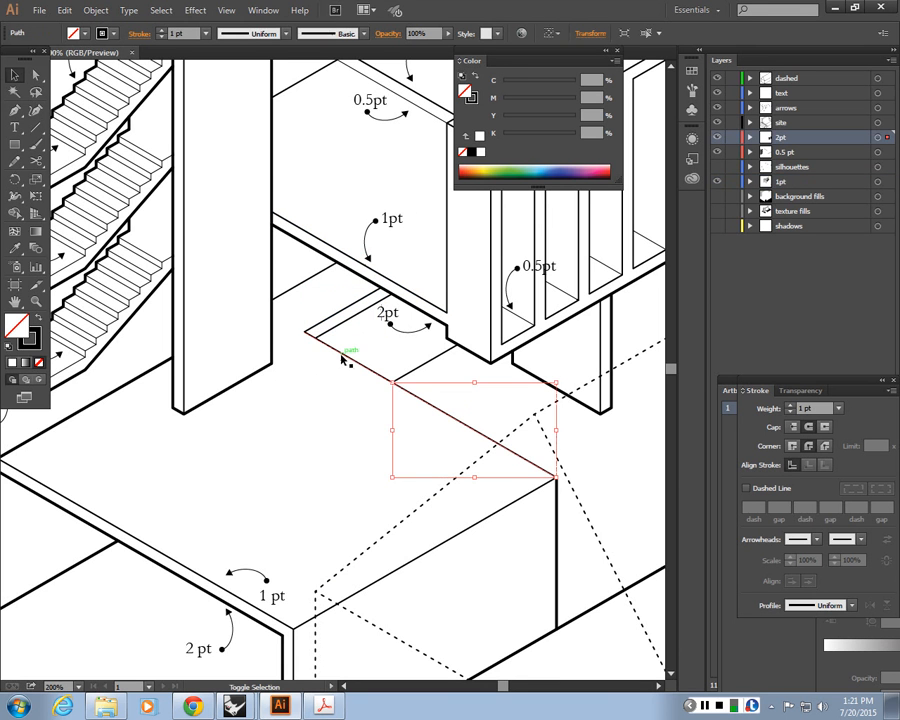
left_click(342, 358, "shift")
left_click(350, 311, "shift")
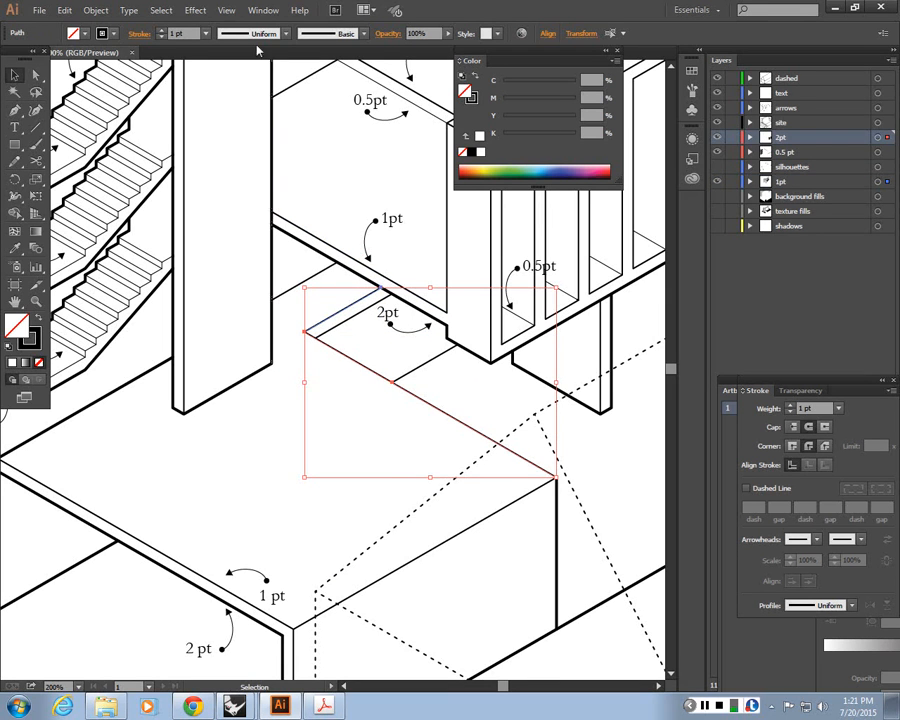
type("2")
key("Return")
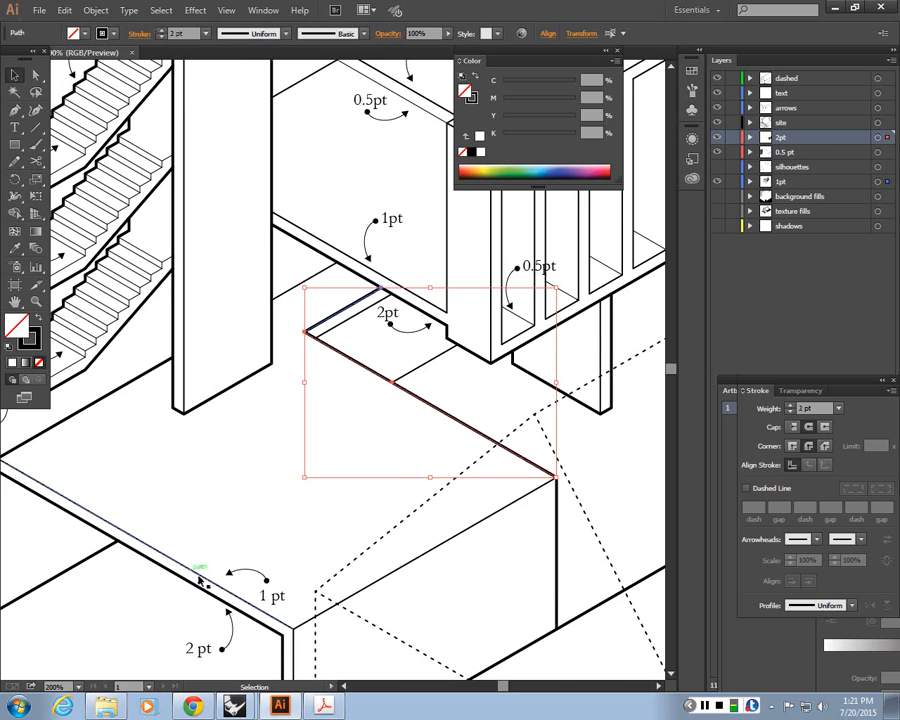
left_click(249, 541)
Hide the text and arrows annotation layers
key("ctrl+minus")
key("ctrl+minus")
key("v")
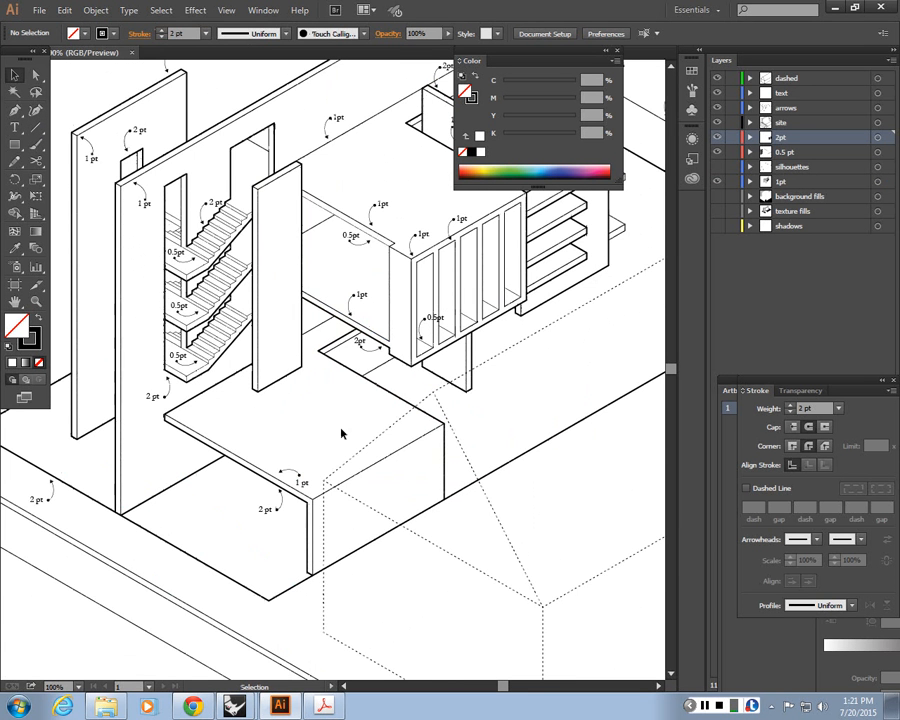
key("ctrl+minus")
scroll(316, 216, "up", 2)
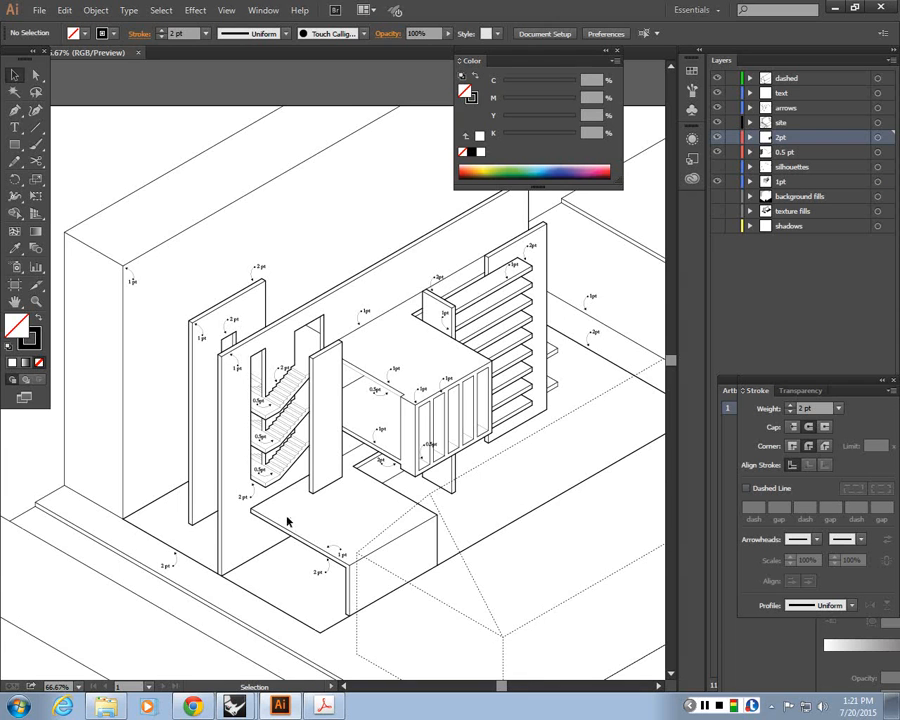
scroll(200, 350, "up", 1)
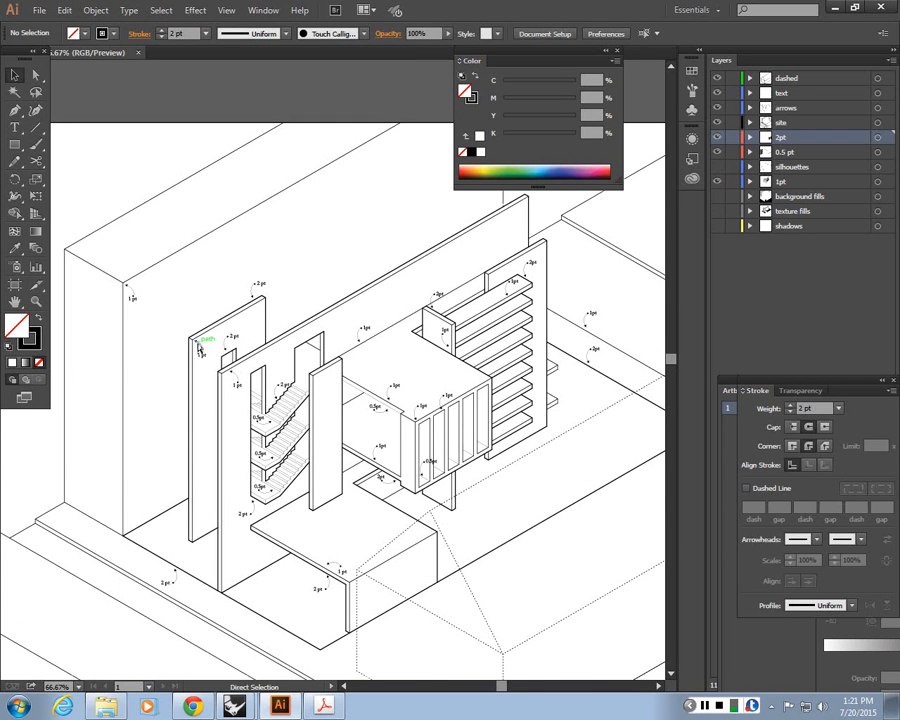
key("ctrl+minus")
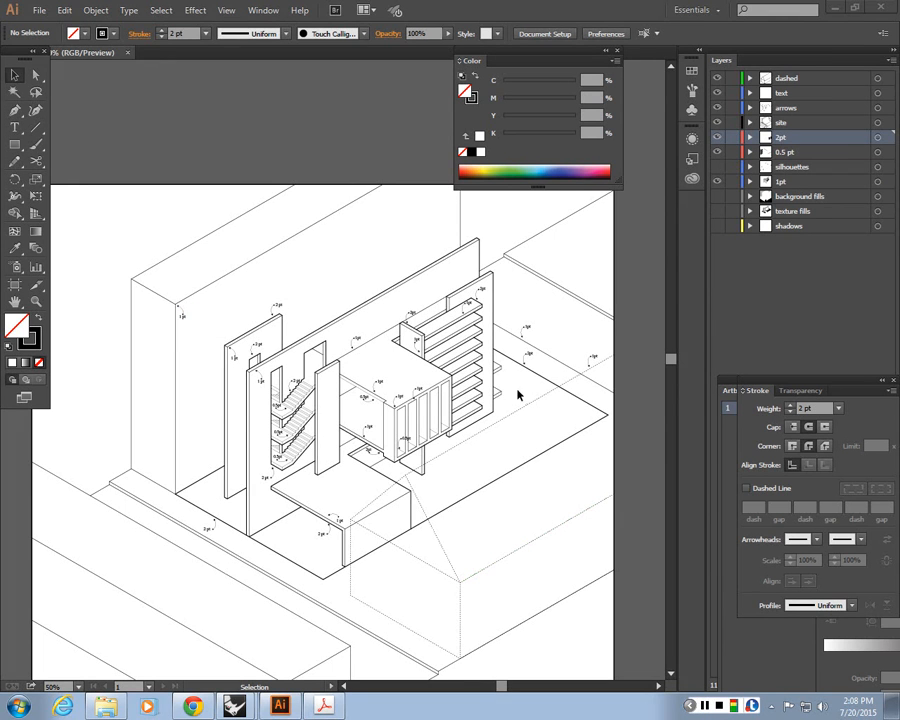
left_click(617, 51)
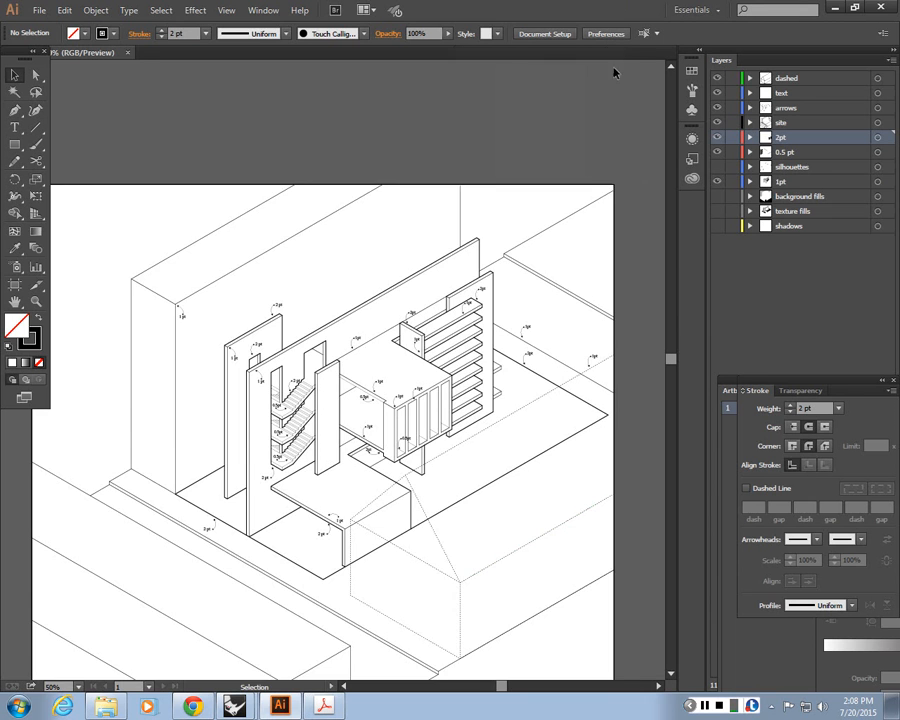
key("ctrl+minus")
key("space")
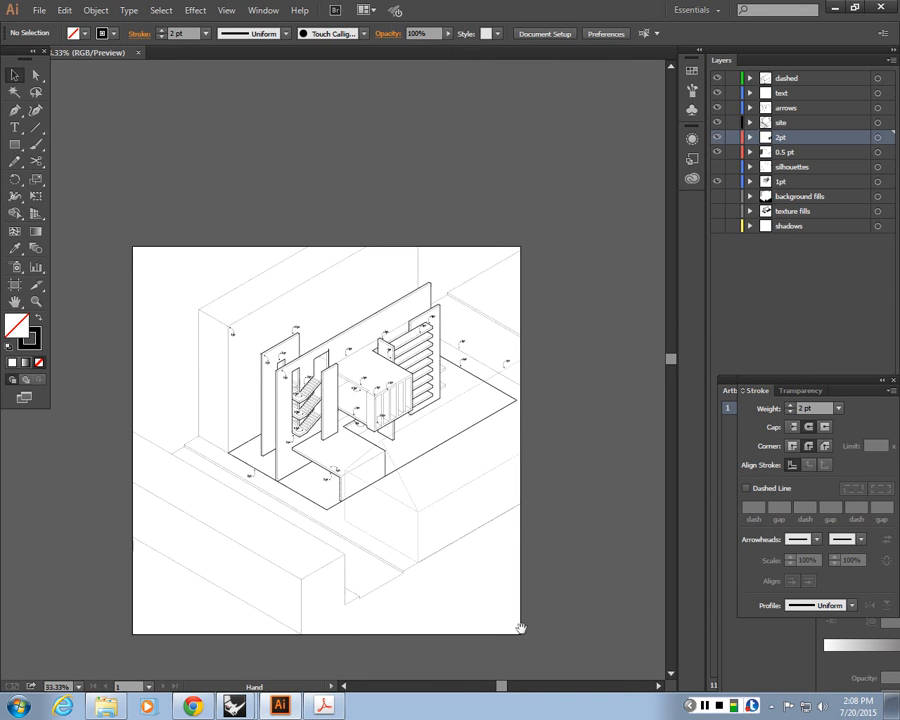
left_click_drag(399, 589, 450, 587)
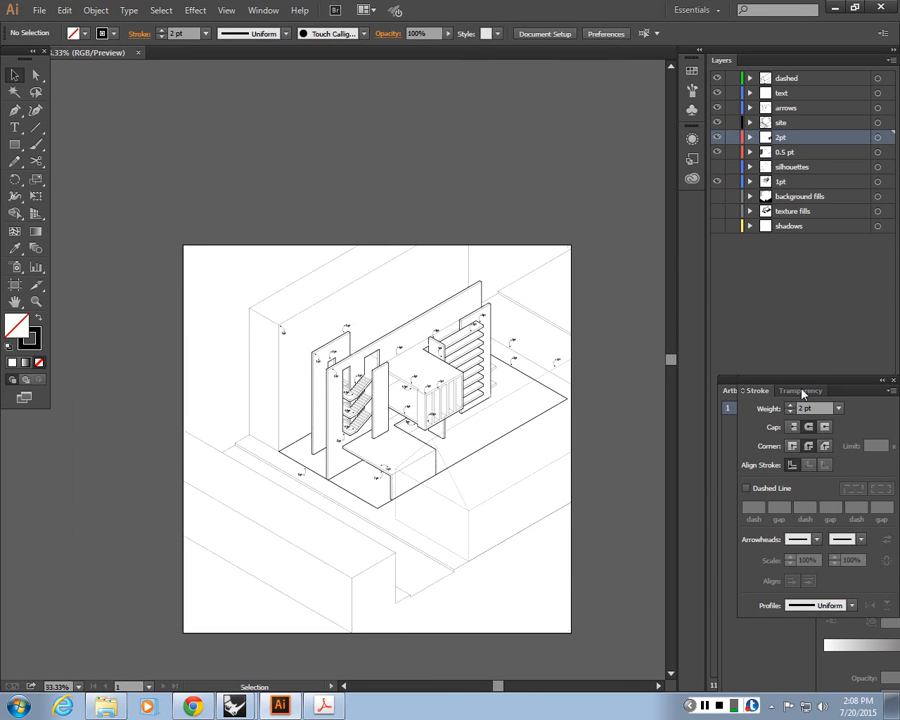
mouse_move(801, 389)
left_mouse_down()
mouse_move(788, 479)
mouse_move(777, 460)
left_mouse_up()
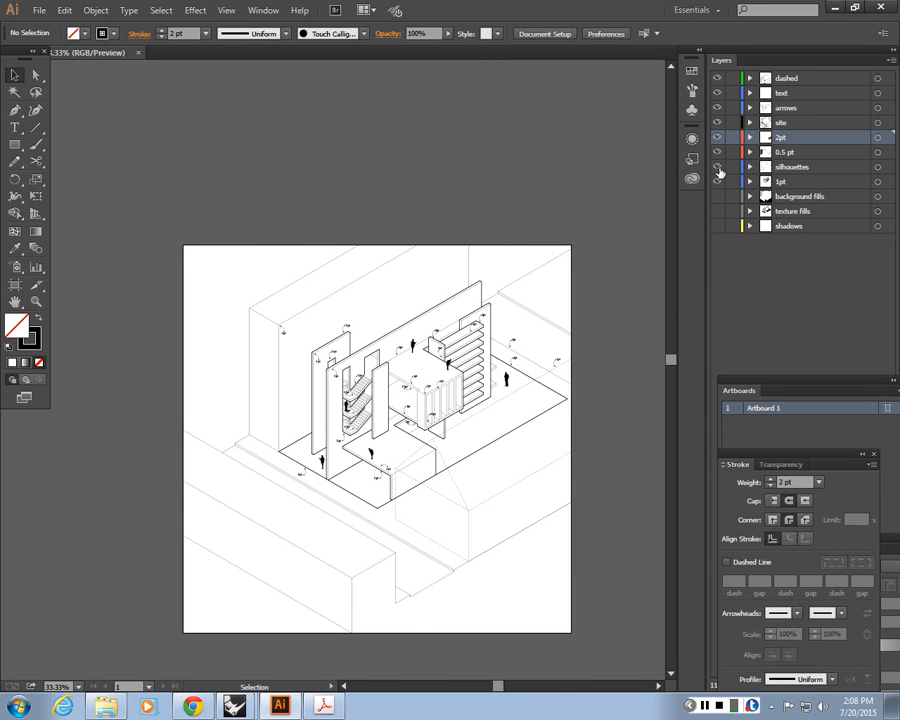
key("ctrl+equal")
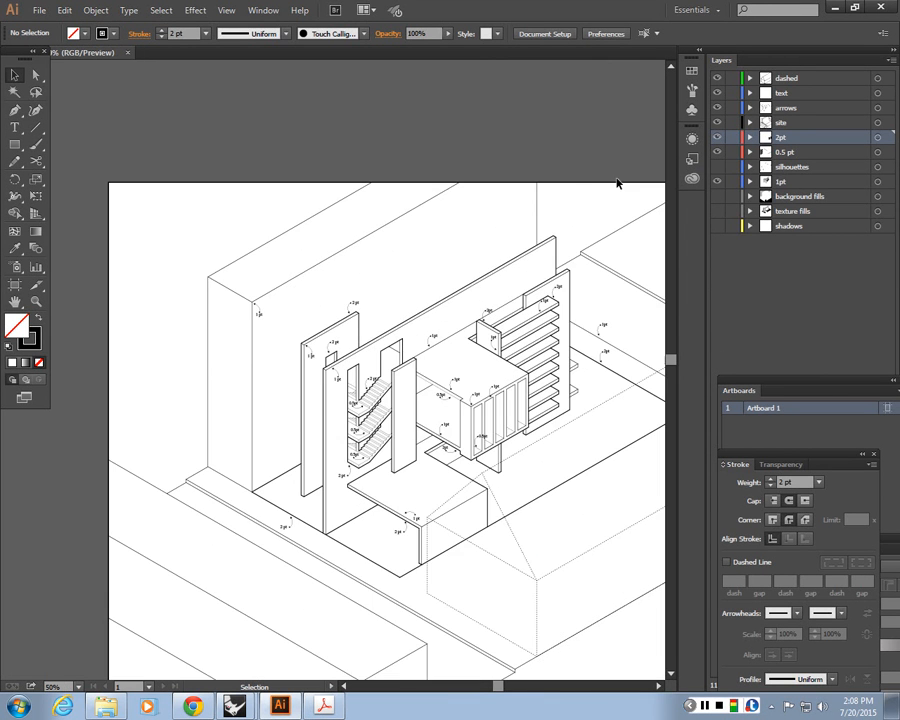
left_click_drag(634, 371, 548, 360)
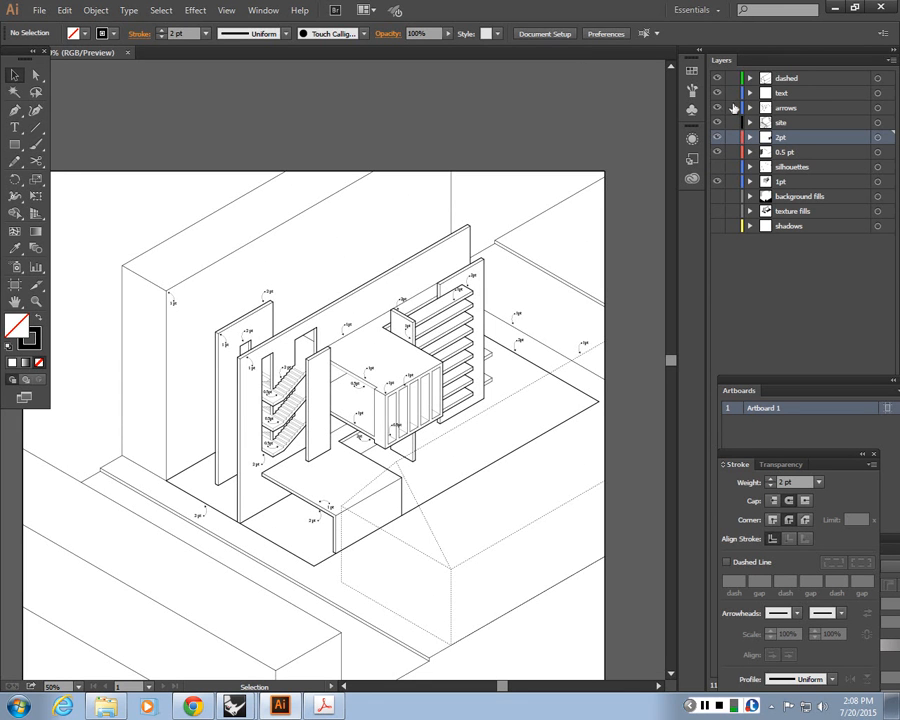
mouse_move(717, 94)
left_mouse_down()
mouse_move(719, 108)
mouse_move(732, 93)
left_mouse_up()
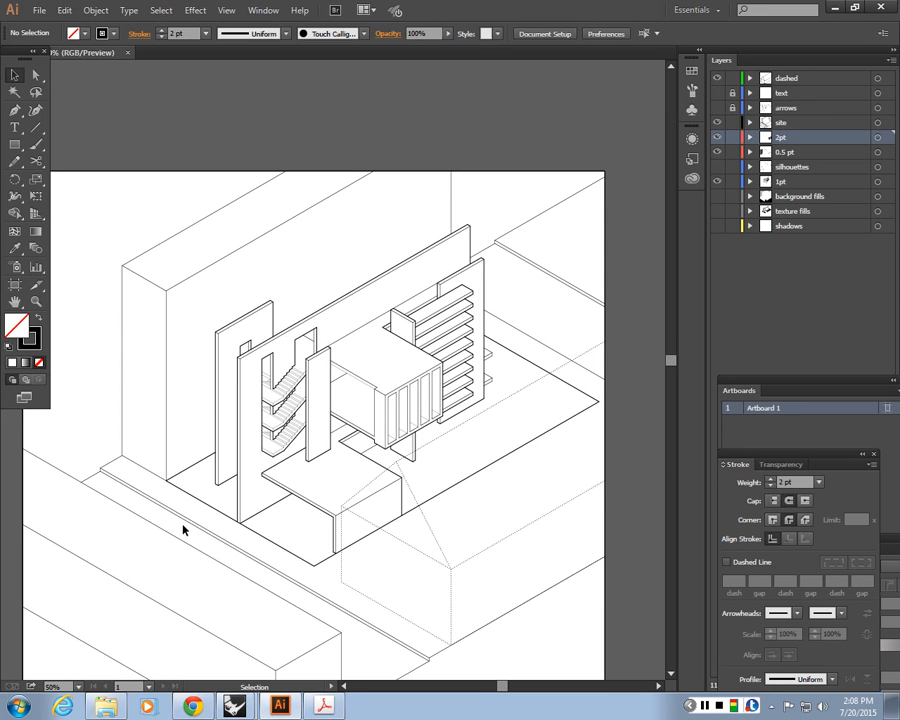
key("ctrl+minus")
key("ctrl+minus")
key("ctrl+minus")
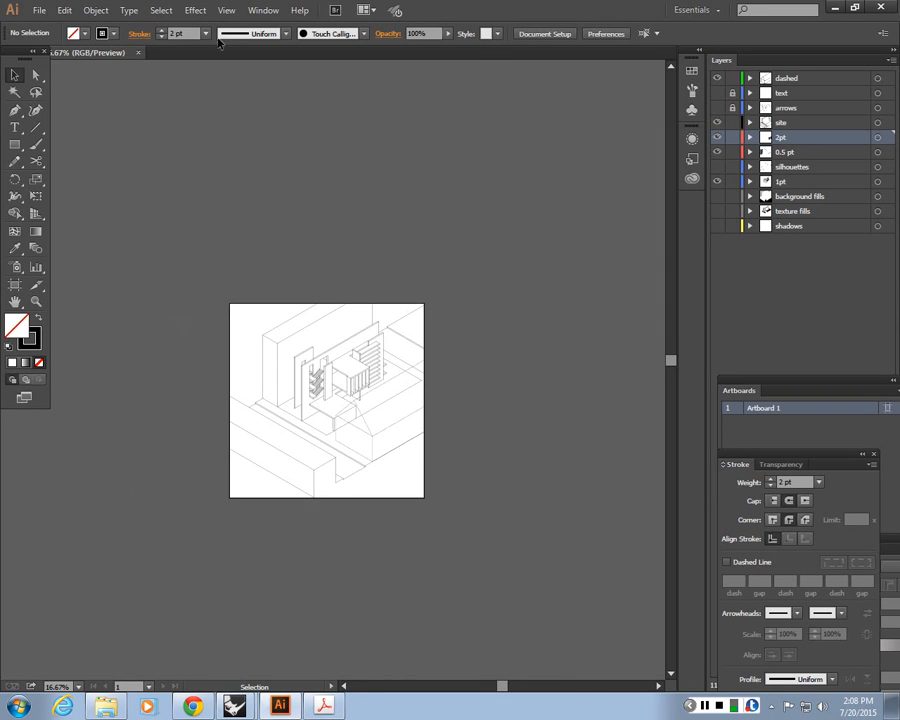
left_click_drag(450, 278, 196, 567)
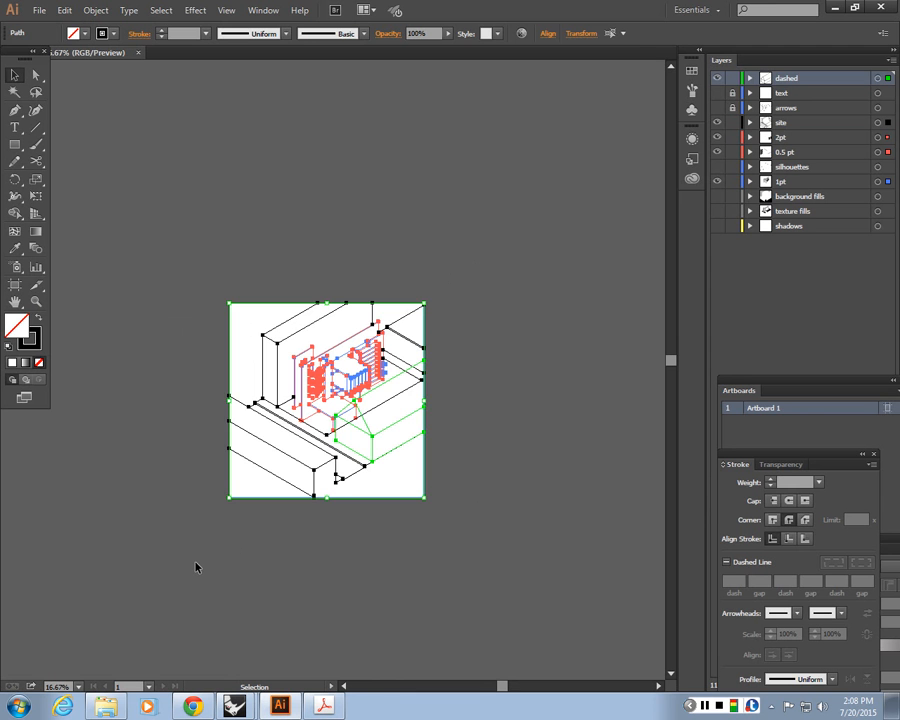
left_click(196, 567)
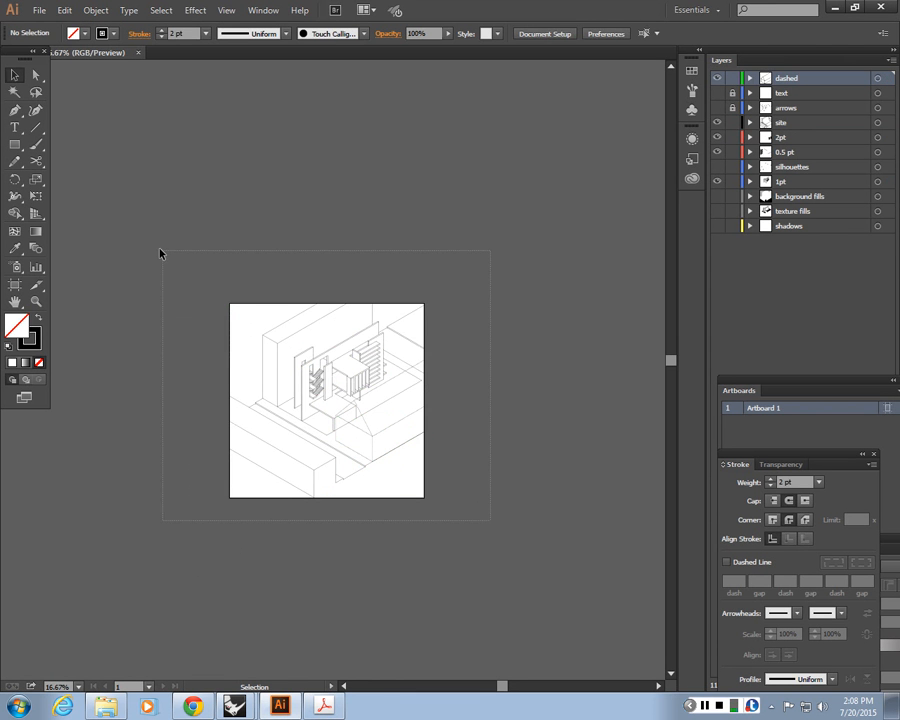
left_click_drag(160, 254, 156, 251)
key("ctrl+=")
left_click_drag(434, 458, 343, 322)
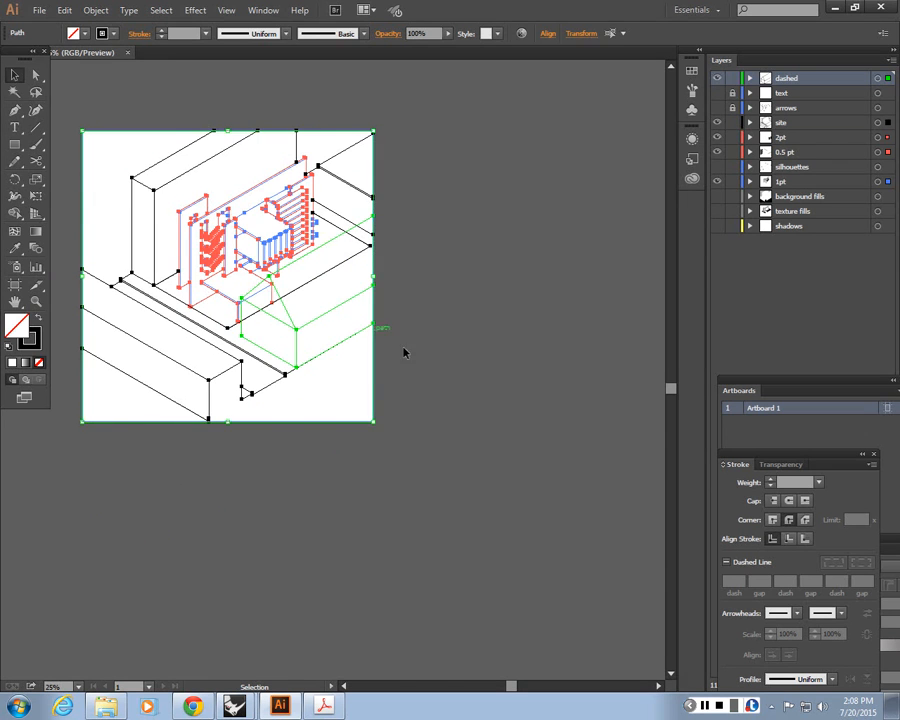
left_click_drag(427, 468, 476, 580)
left_click(470, 560)
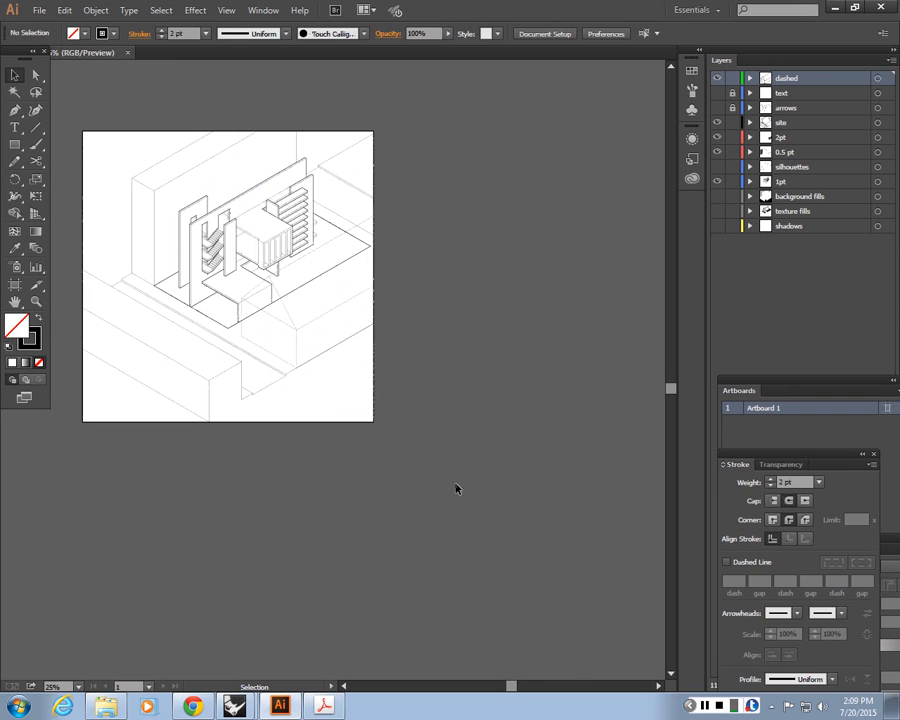
Select the entire drawing and copy it onto the blank canvas right of the artboard
left_click_drag(456, 482, 60, 102)
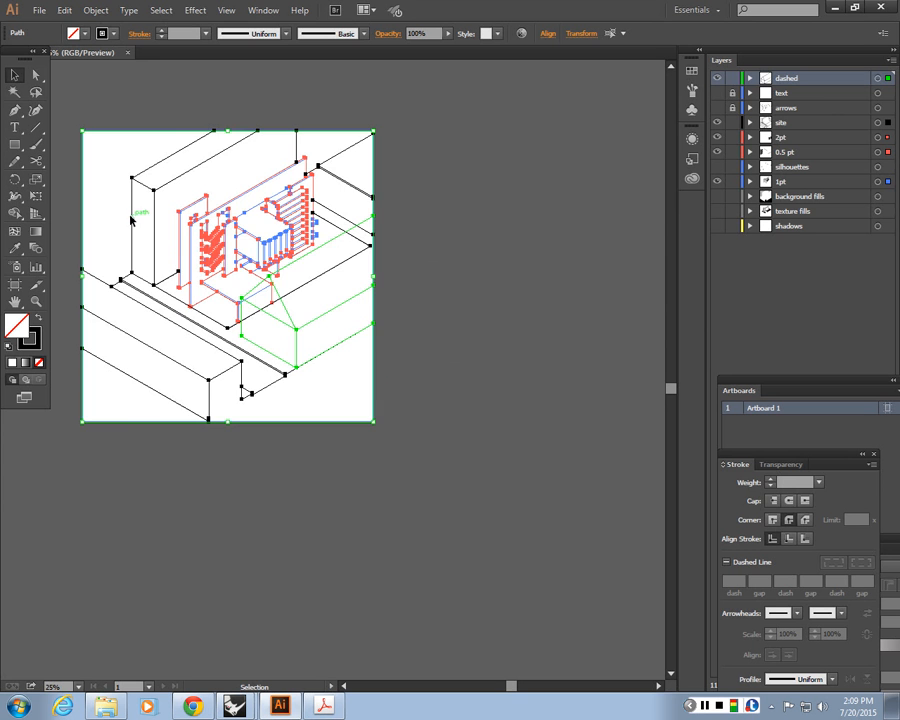
left_click_drag(131, 220, 448, 227)
left_click_drag(514, 310, 315, 342)
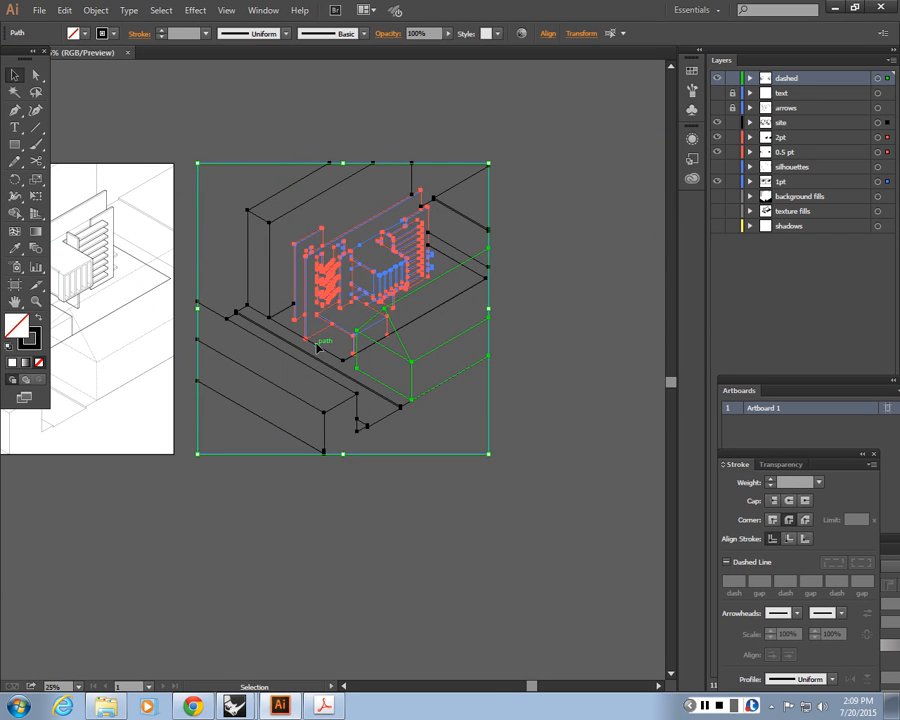
left_click(415, 520)
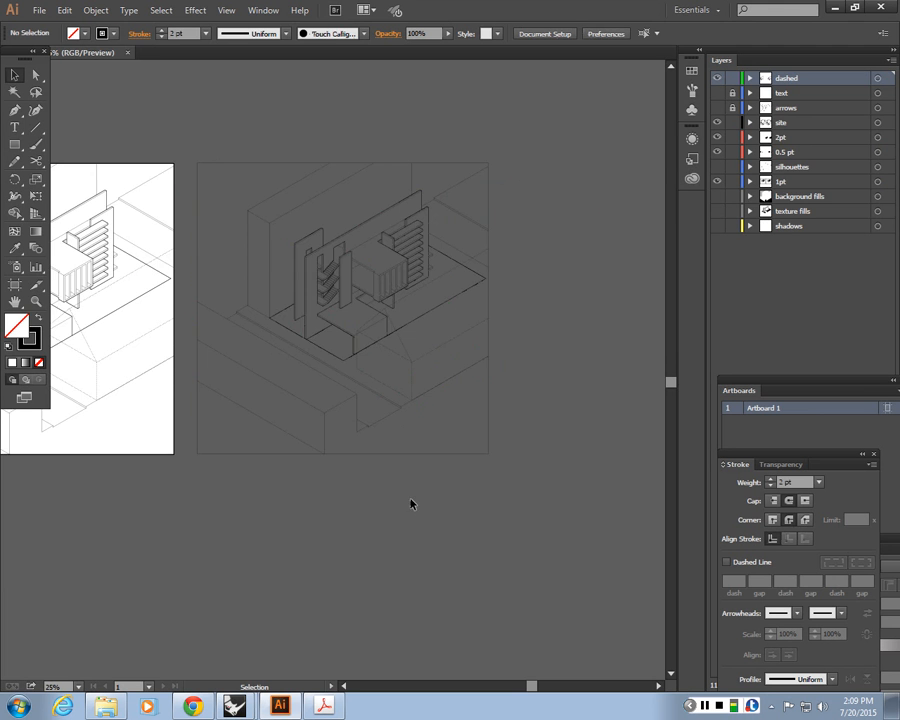
Try converting the copied drawing into a Live Paint group with the Live Paint Bucket and painting a face
left_click_drag(356, 477, 511, 546)
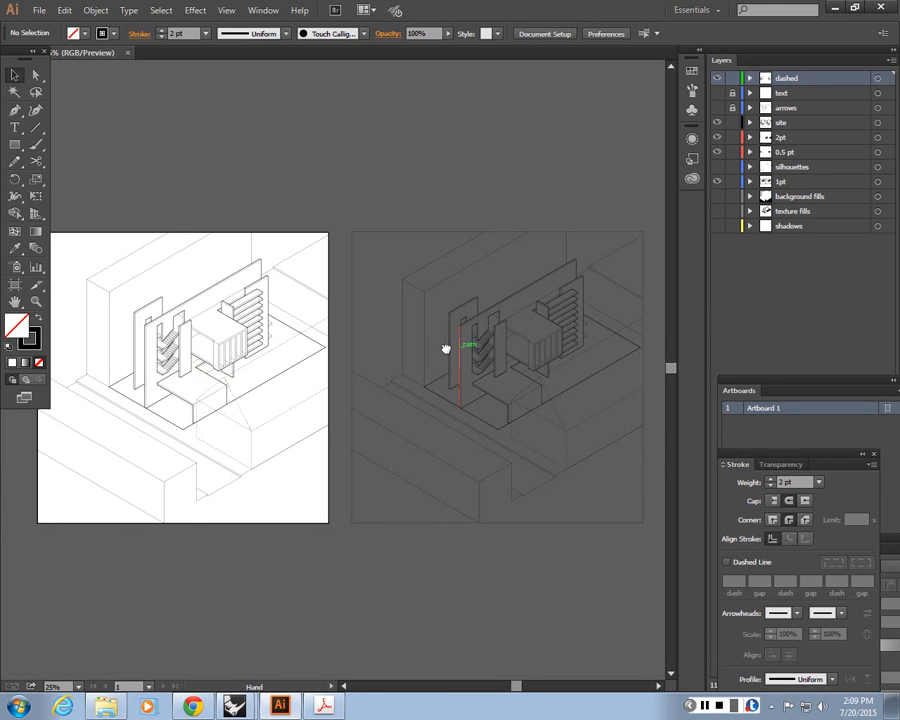
left_click_drag(446, 348, 301, 345)
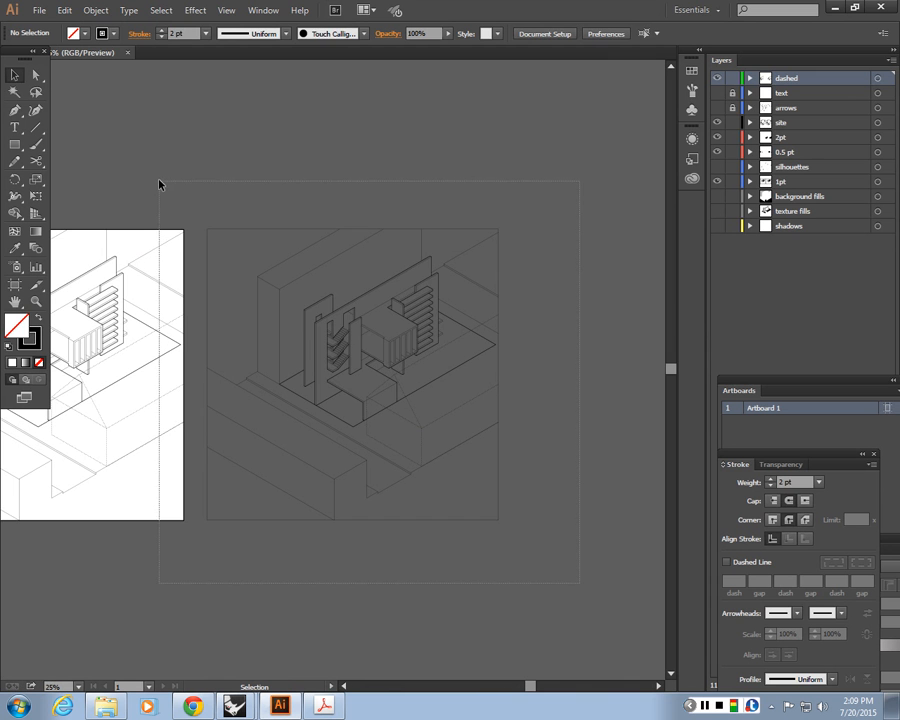
left_click_drag(161, 185, 494, 384)
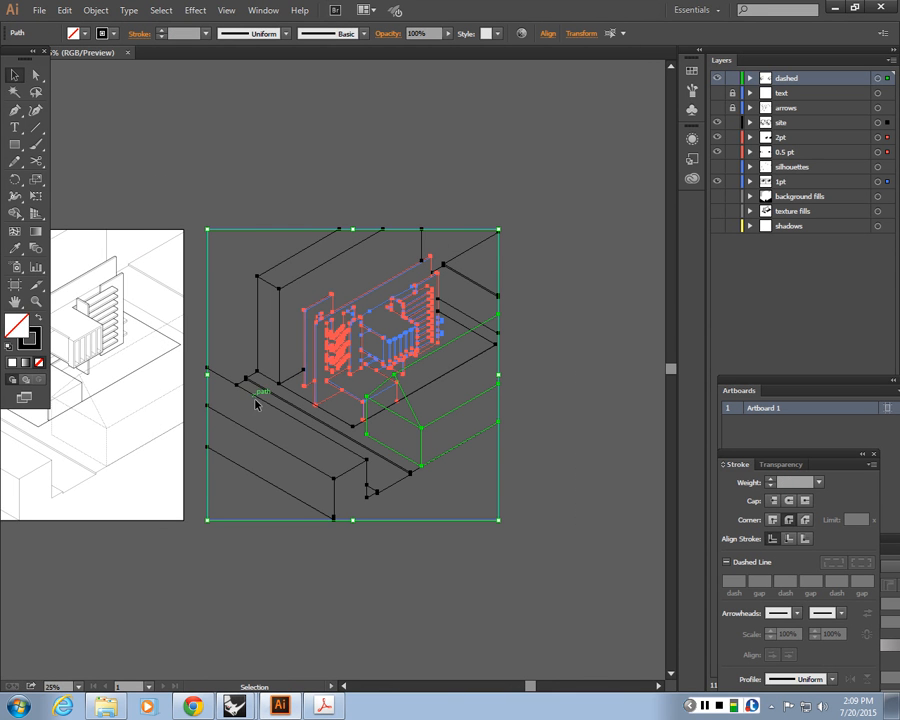
left_click(16, 216)
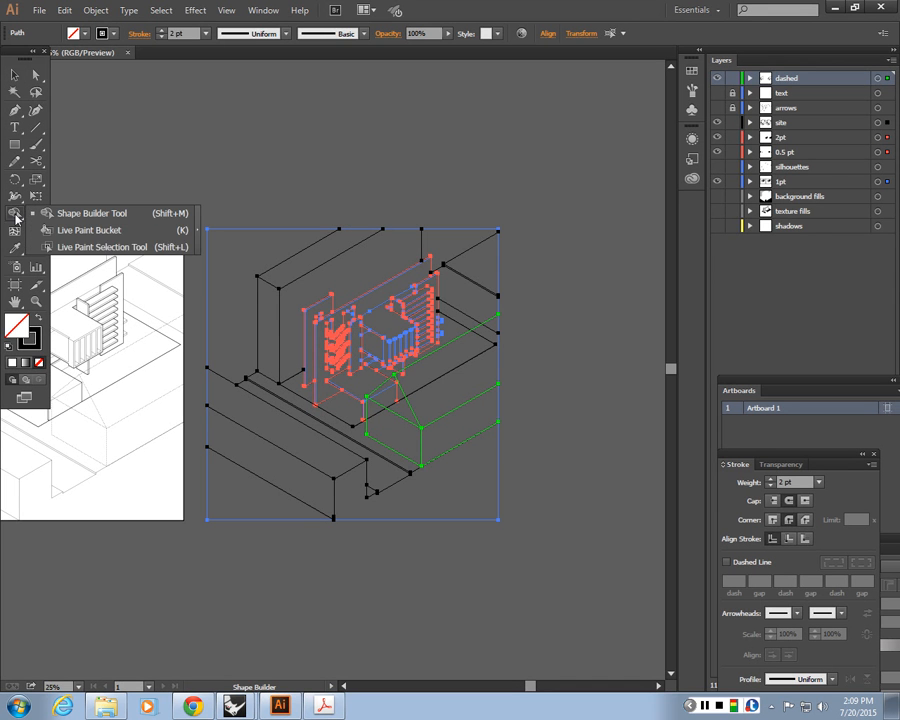
left_click(75, 230)
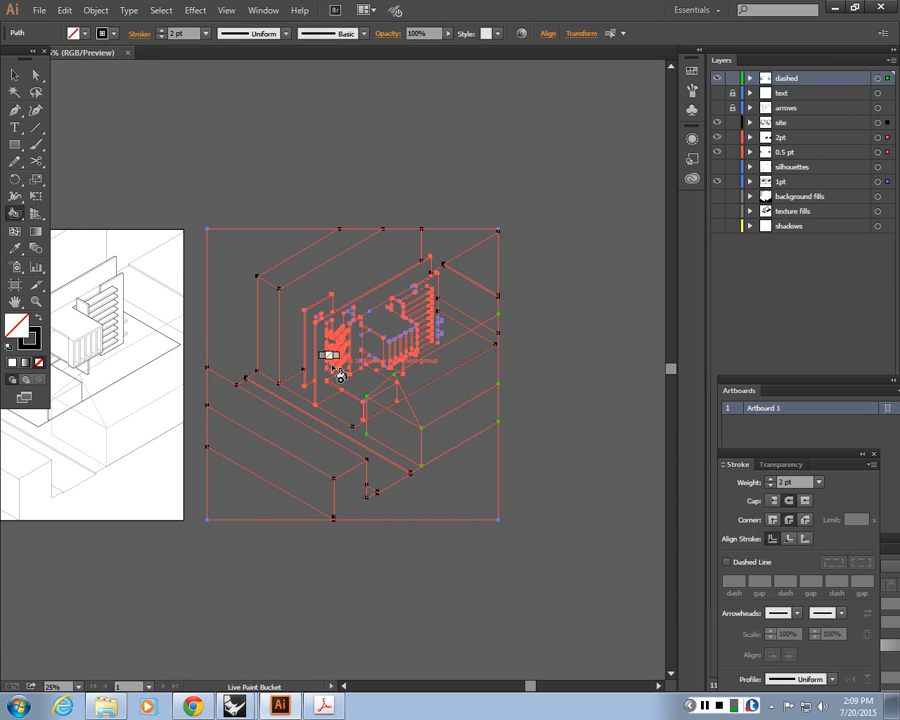
key("ctrl+plus")
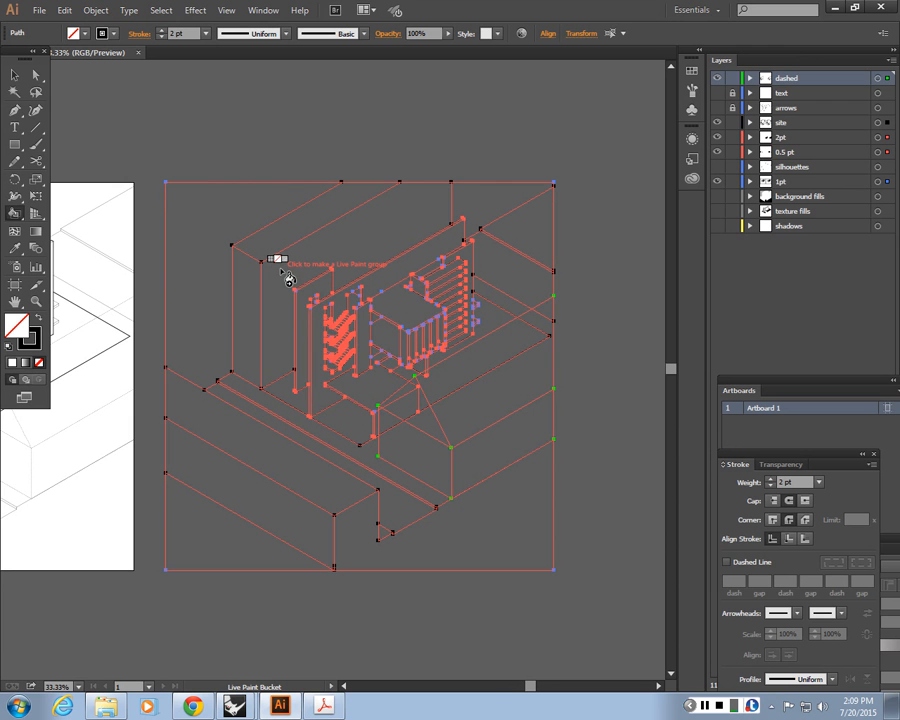
left_click(288, 279)
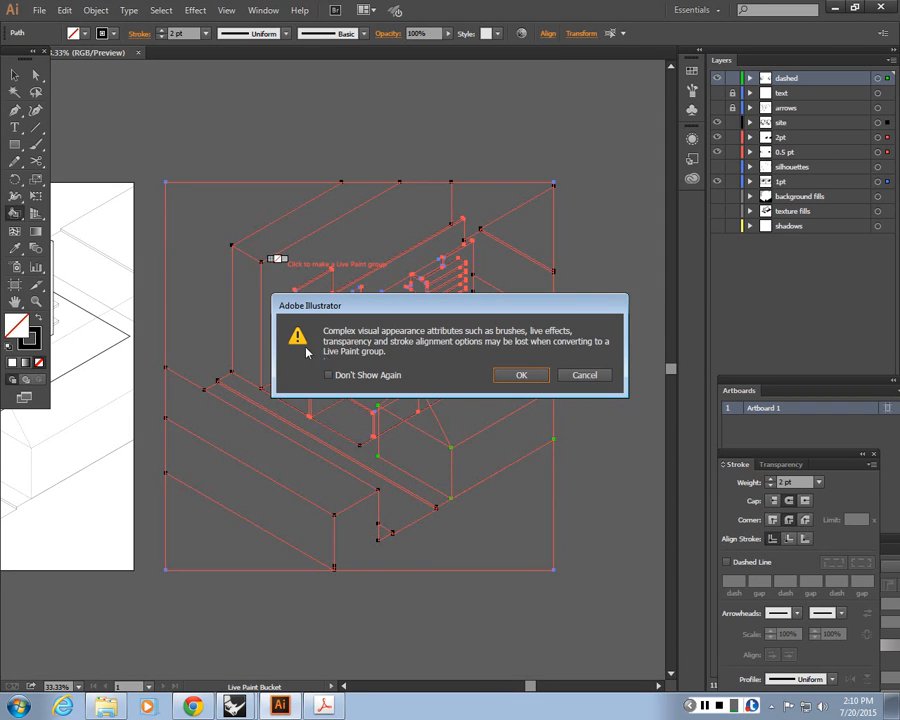
left_click(521, 376)
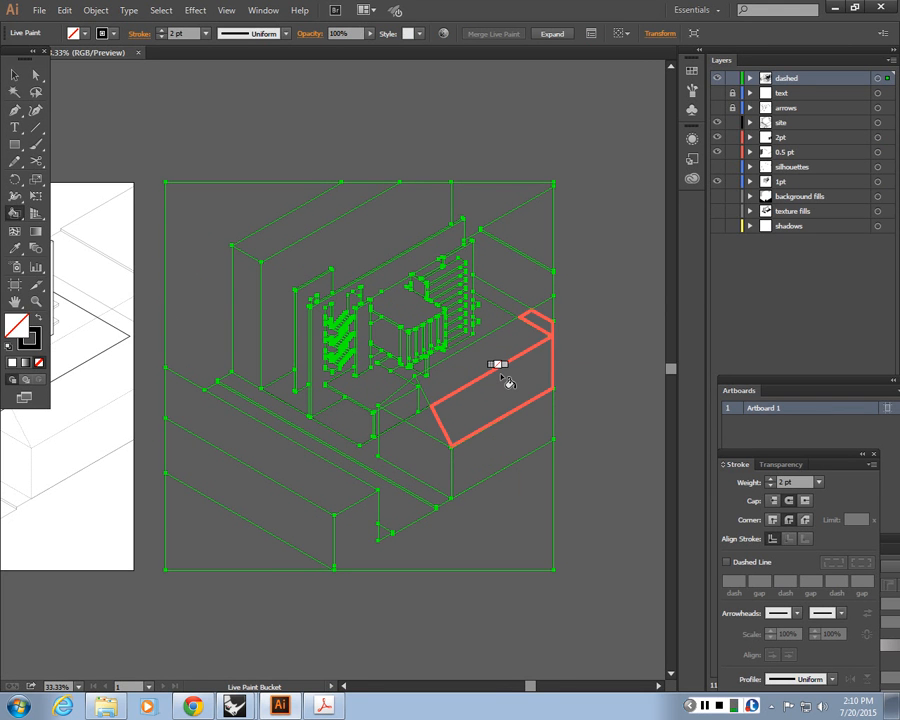
key("ctrl+a")
left_click(398, 447)
key("v")
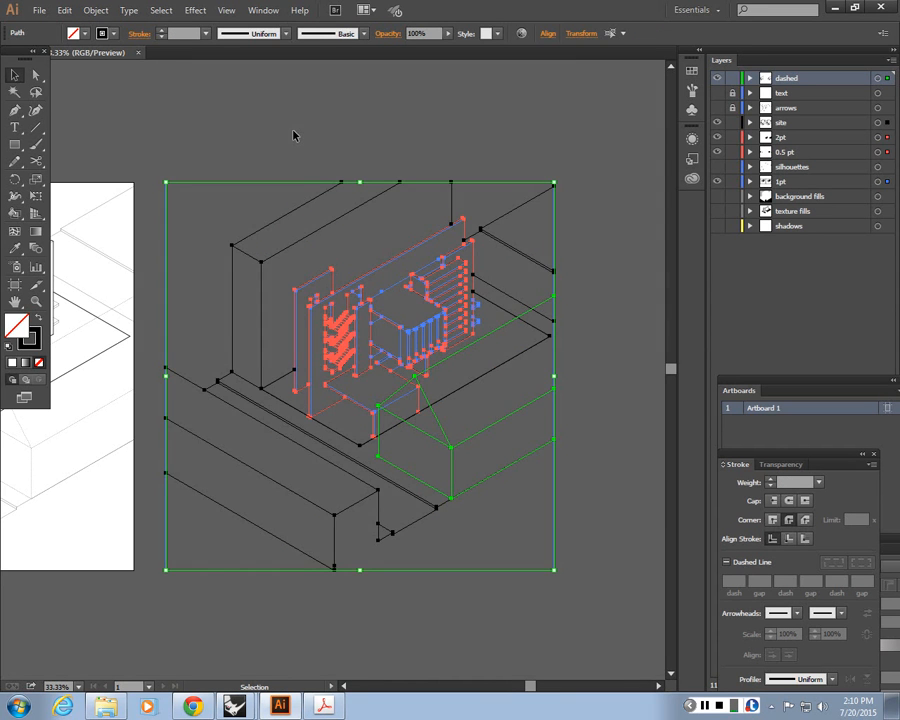
Move the drawing on the artboard to the right and select it again
left_click(294, 131)
key("ctrl+minus")
key("ctrl+minus")
key("space")
left_click_drag(236, 243, 32, 577)
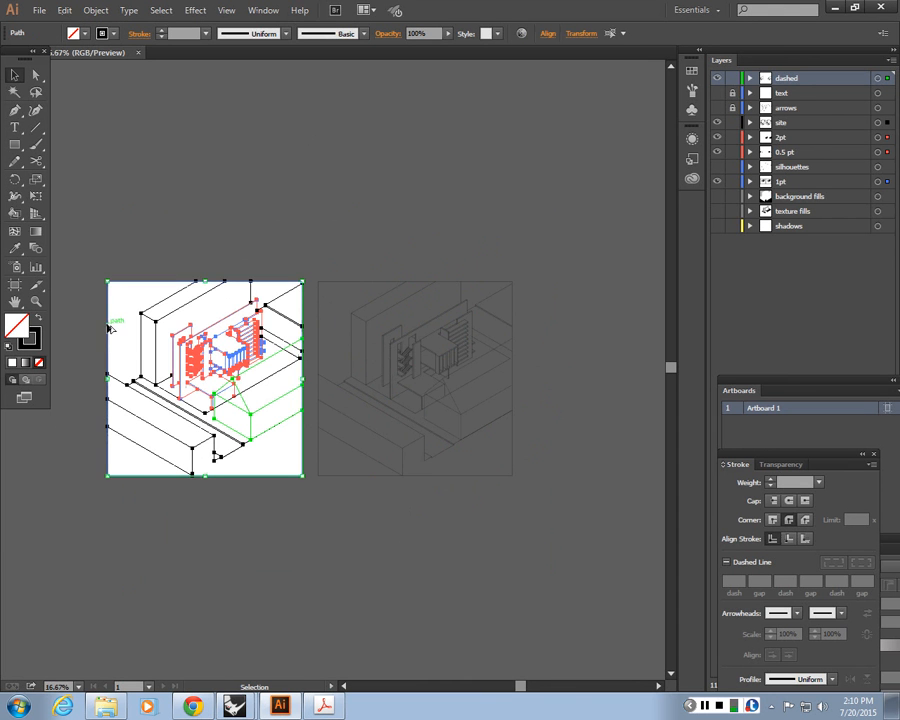
mouse_move(110, 328)
left_mouse_down()
mouse_move(532, 316)
mouse_move(530, 328)
mouse_move(357, 360)
left_mouse_up()
left_click(475, 572)
left_click_drag(594, 551, 339, 225)
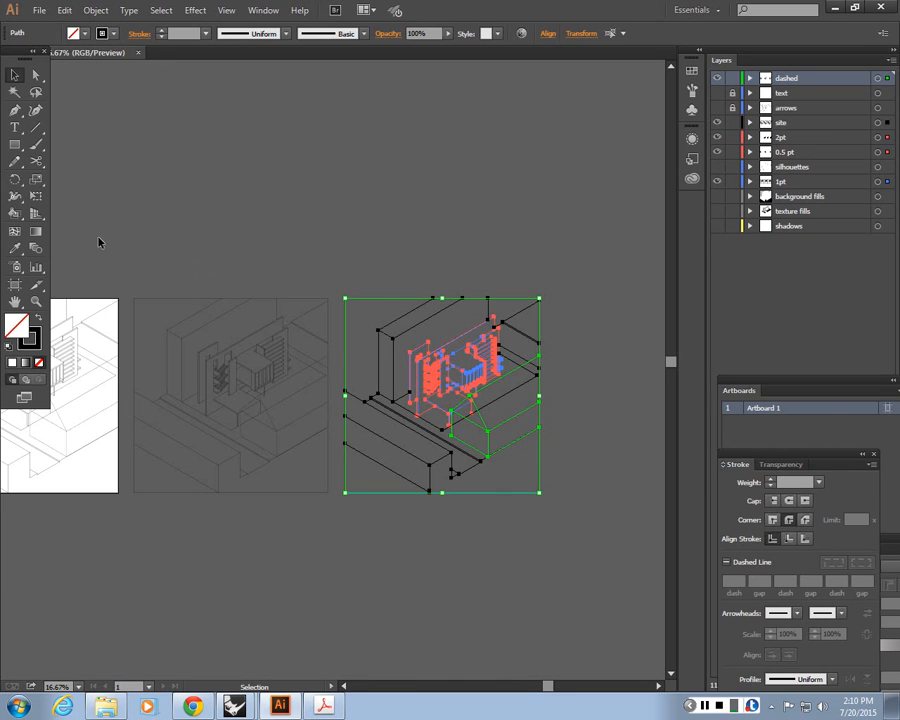
Convert the selected drawing into a Live Paint group with the Live Paint Bucket, accepting the appearance warning
left_click(15, 216)
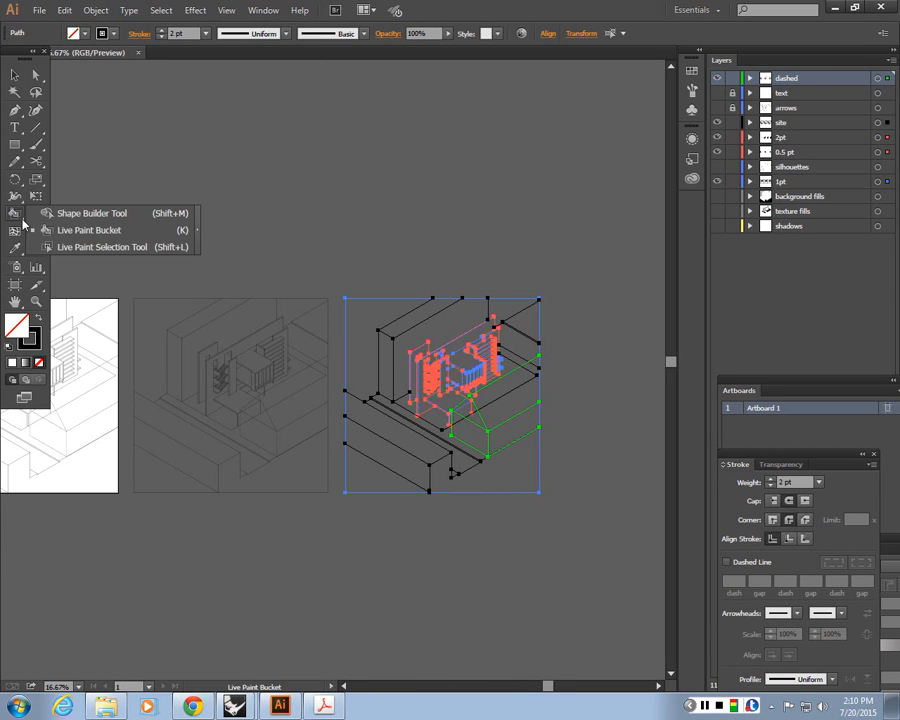
left_click(94, 236)
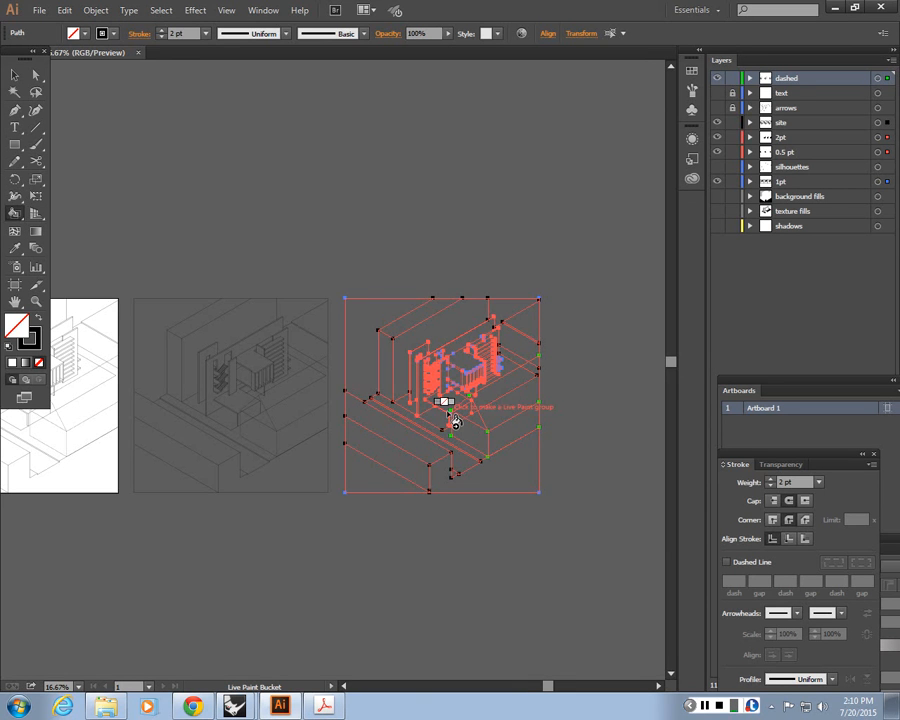
left_click(432, 357)
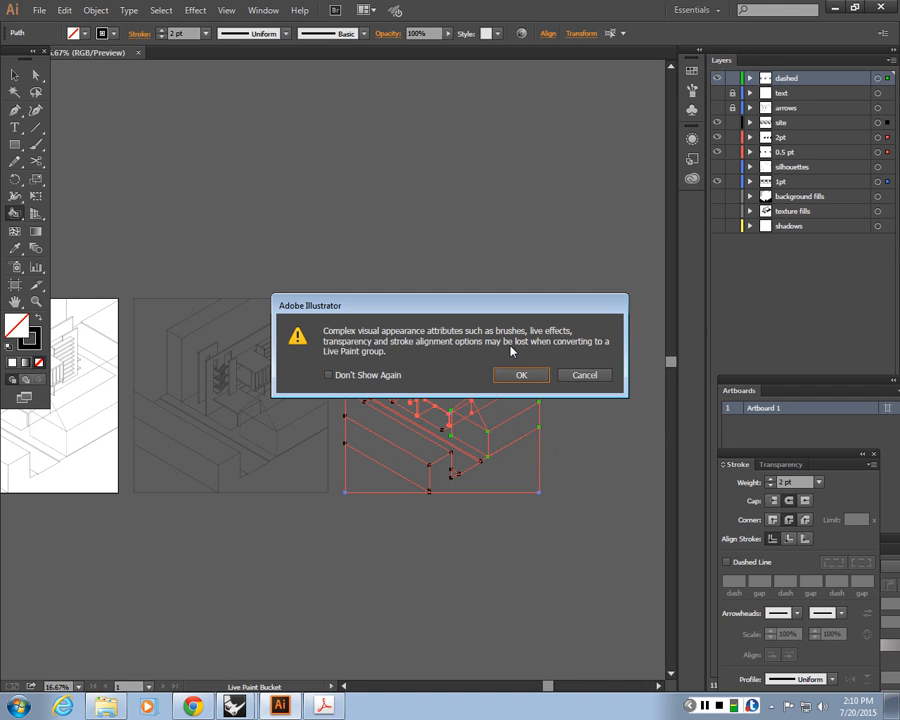
left_click(521, 374)
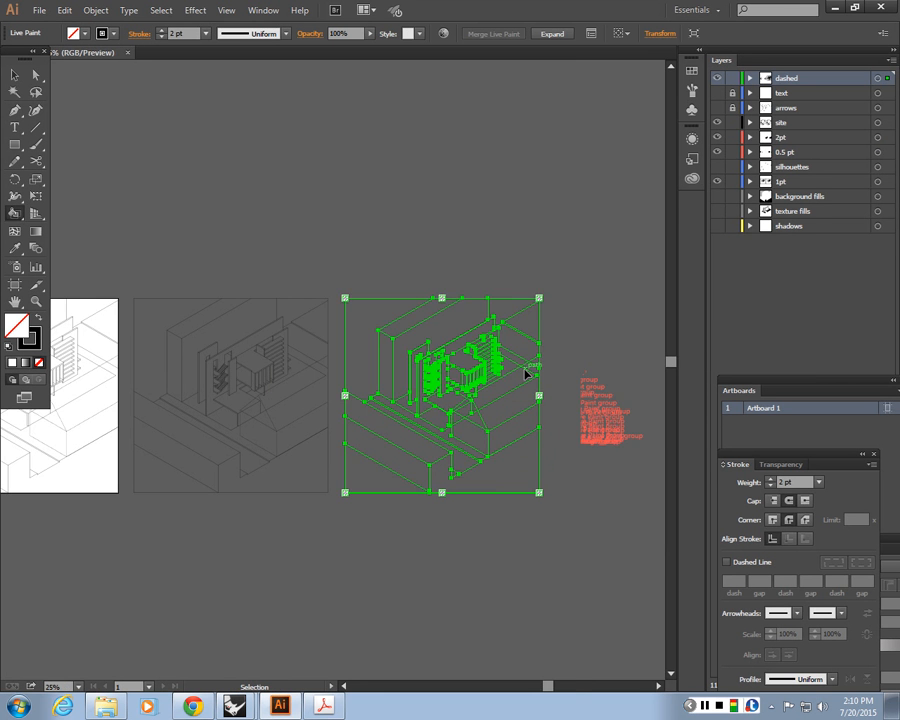
Set the fill colour to RGB 120, 120, 120 in the Color Picker
key("ctrl+equal")
mouse_move(525, 373)
left_mouse_down()
mouse_move(290, 387)
mouse_move(383, 350)
left_mouse_up()
key("ctrl+equal")
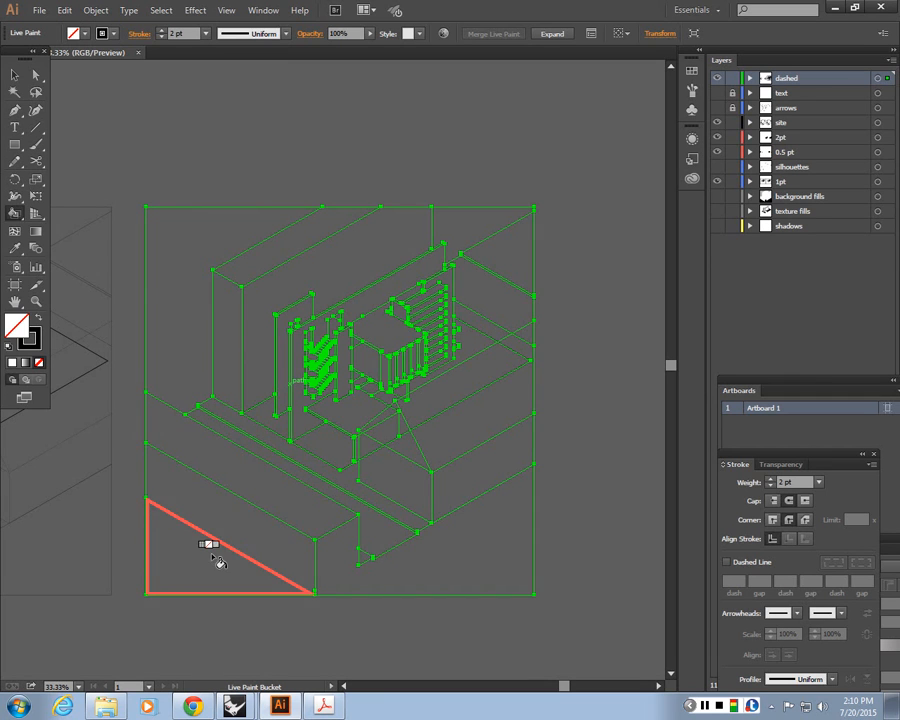
double_click(18, 328)
left_click_drag(299, 172, 300, 59)
left_click(211, 206)
left_click_drag(211, 206, 211, 170)
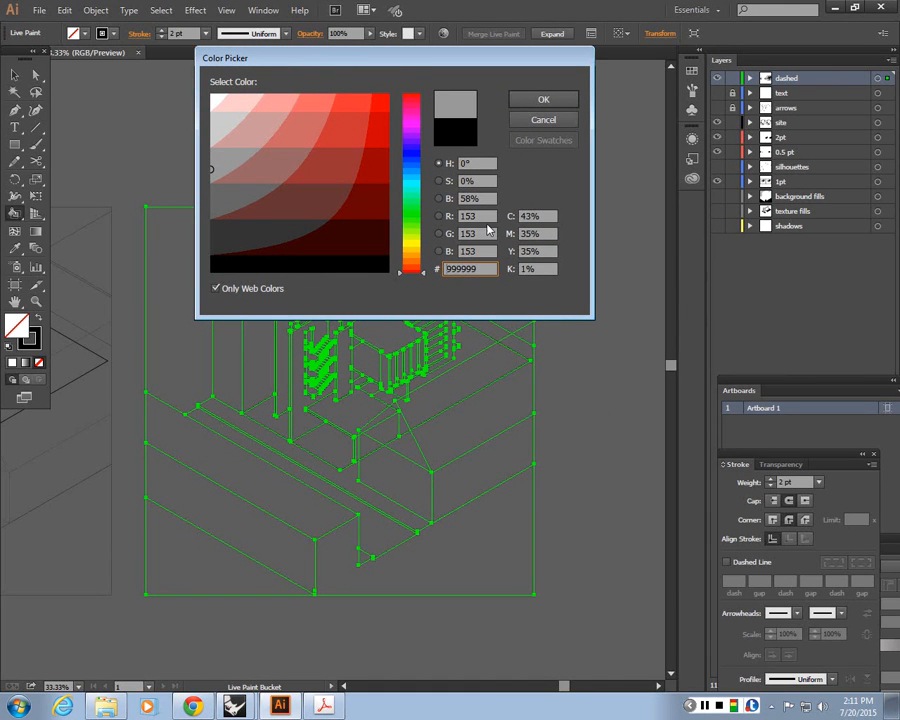
left_click(486, 218)
type("120")
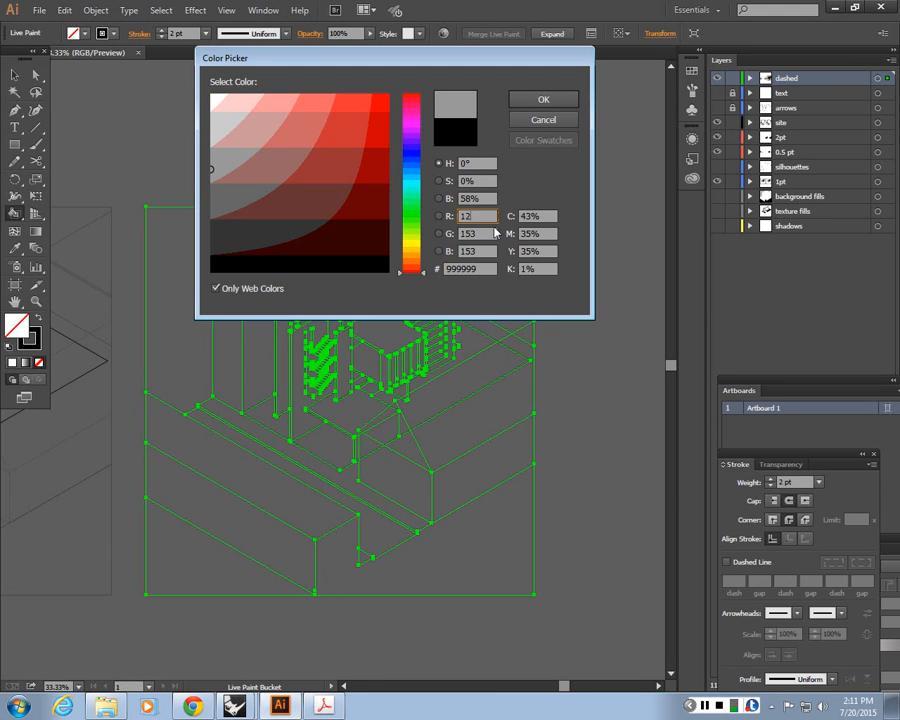
key("Tab")
type("120")
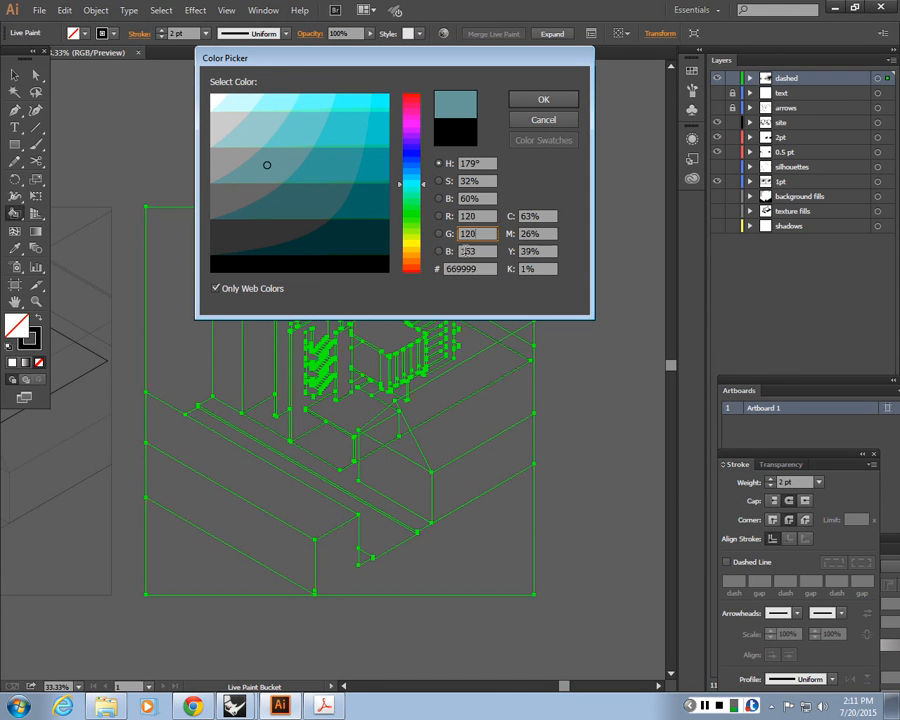
key("Tab")
type("120")
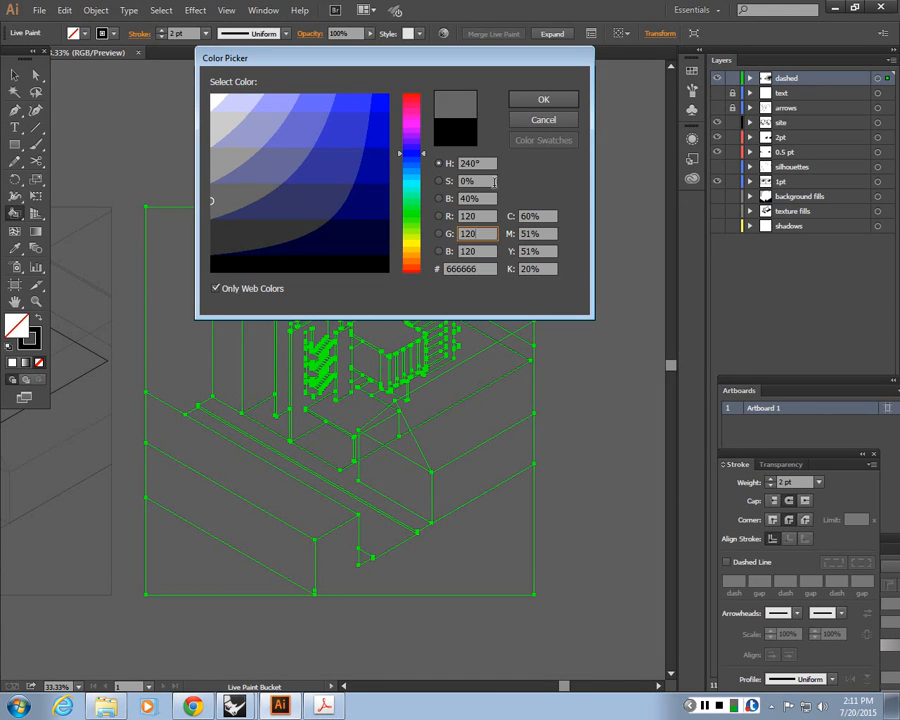
key("Return")
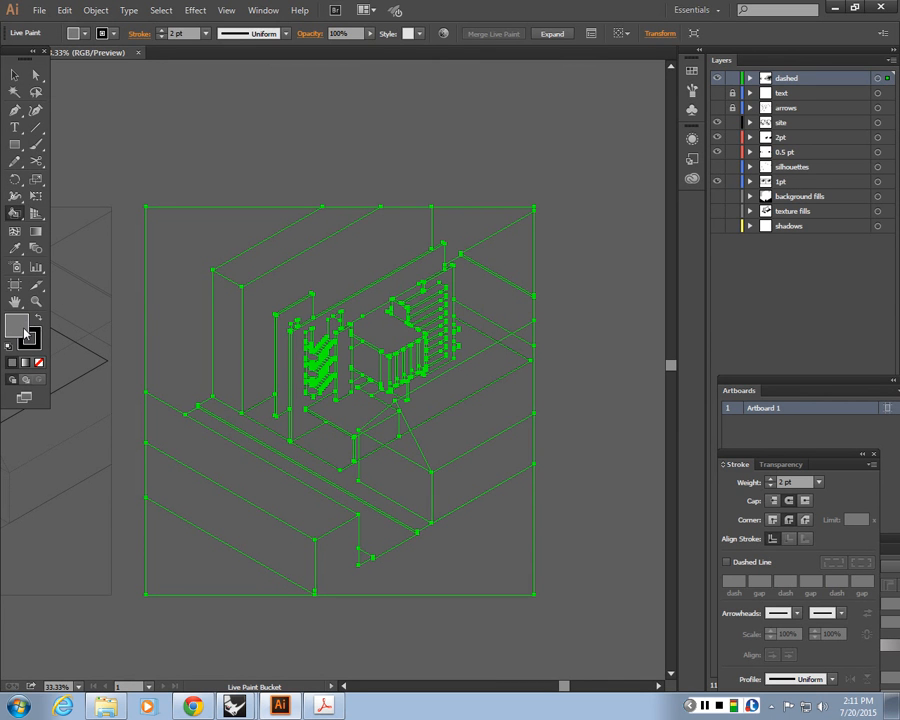
left_click(84, 38)
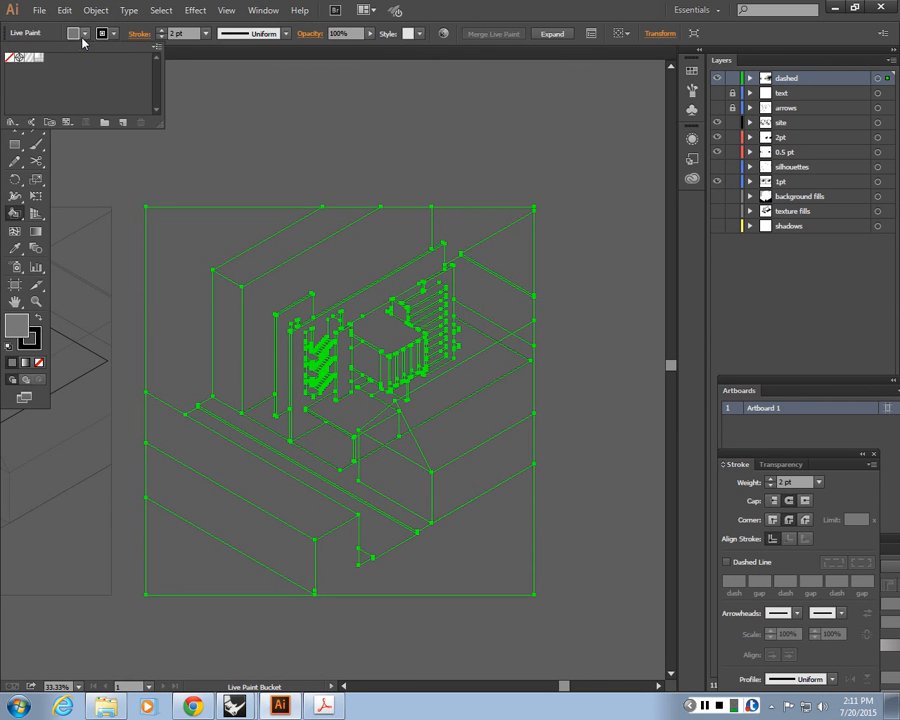
left_click(84, 38)
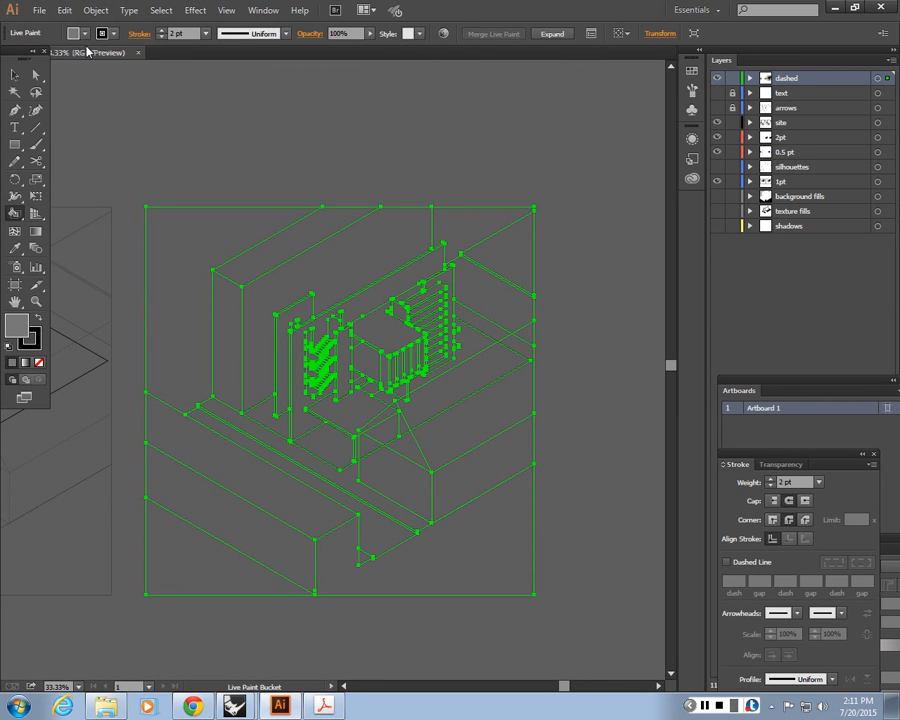
double_click(9, 323)
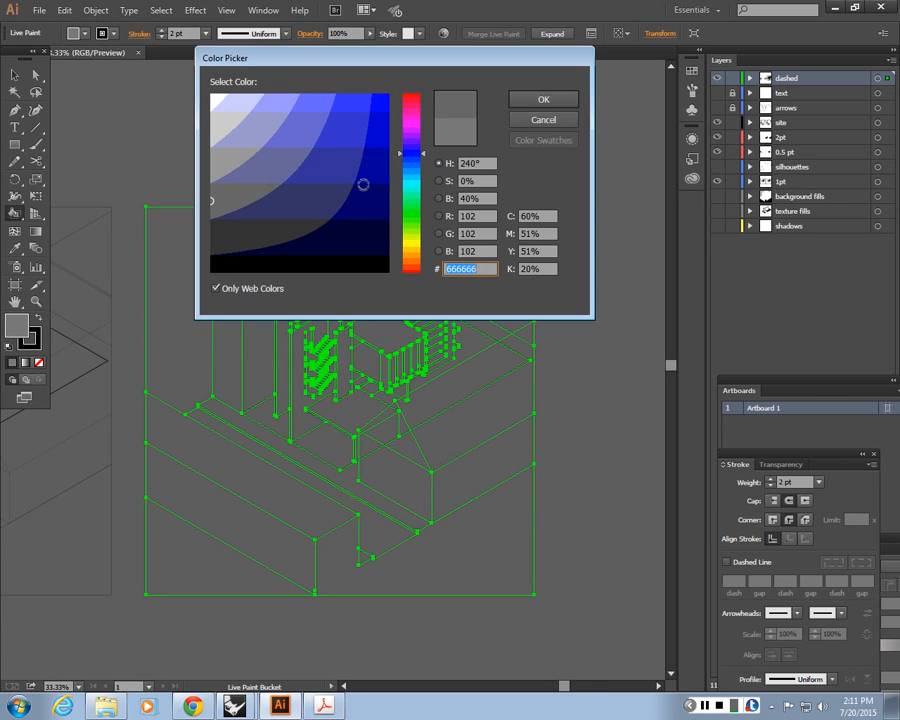
left_click(544, 120)
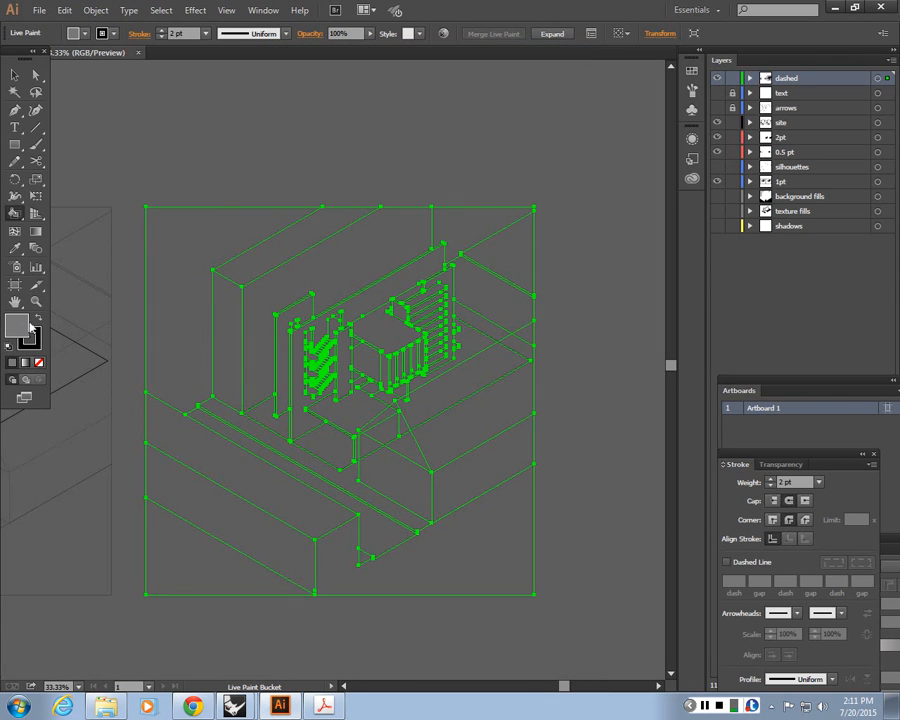
double_click(25, 327)
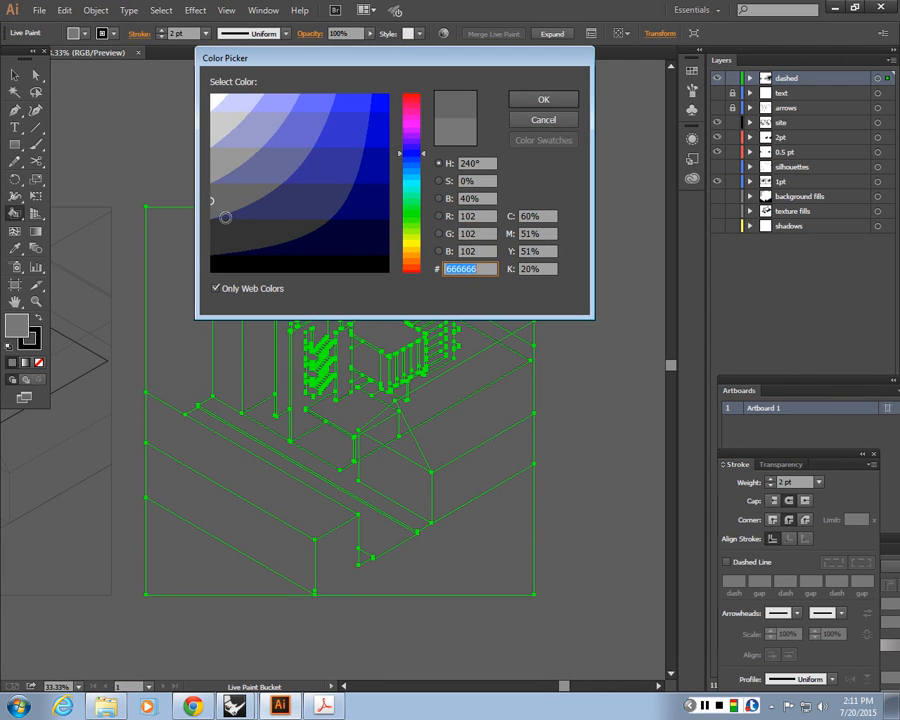
key("Return")
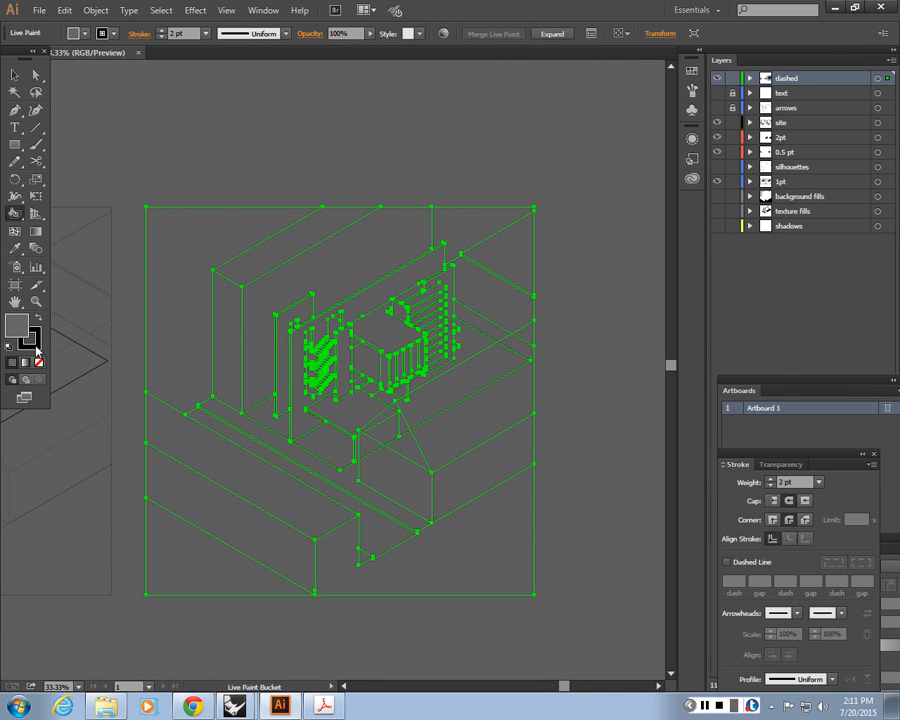
left_click(37, 342)
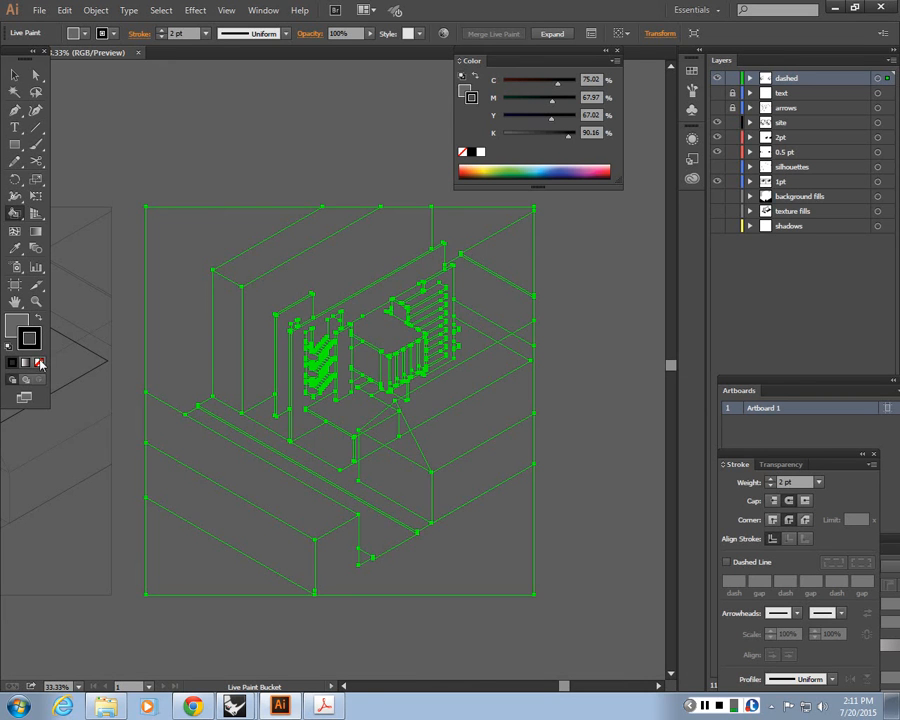
double_click(29, 339)
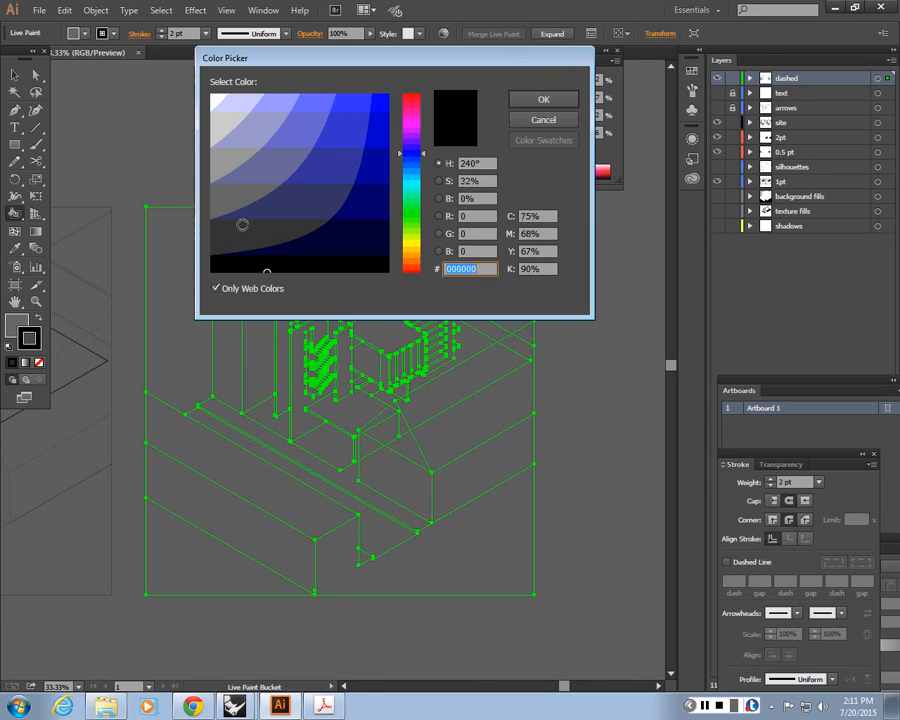
left_click(543, 120)
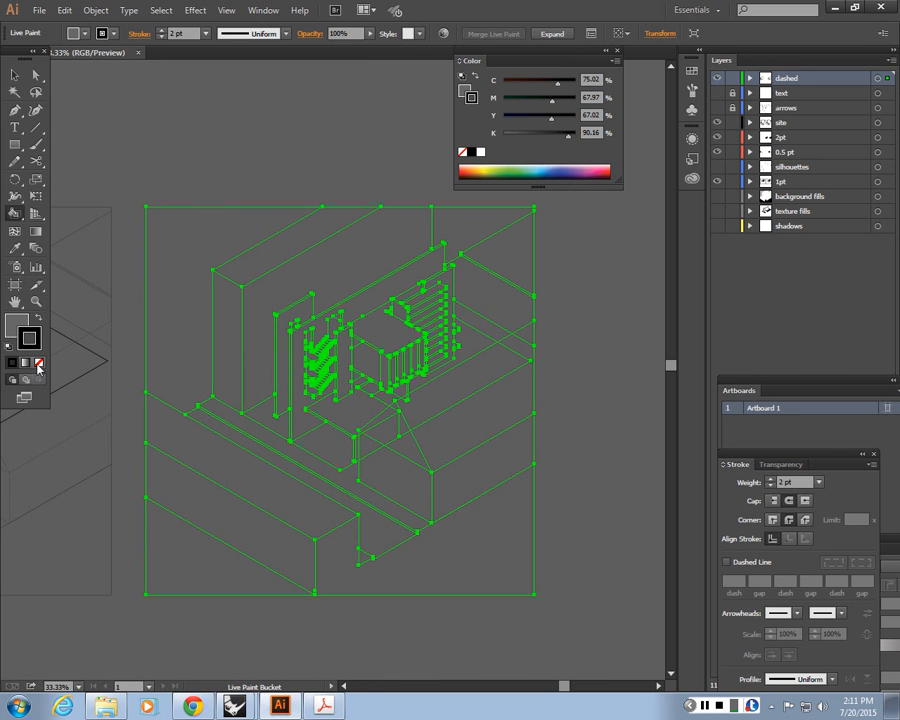
Set the stroke to none and the fill colour to red FF0000
left_click(85, 34)
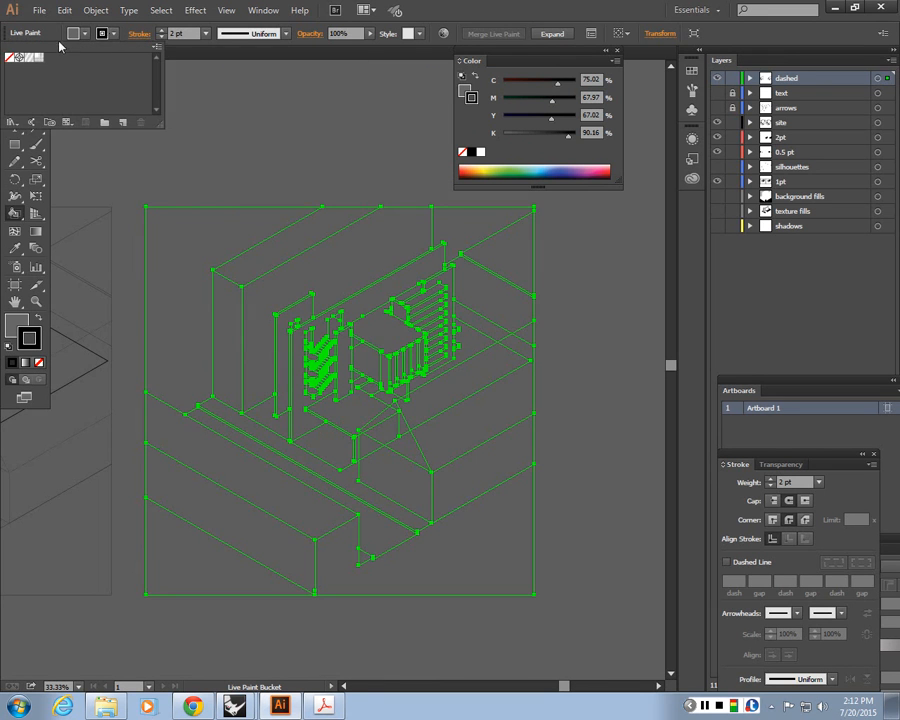
left_click(9, 58)
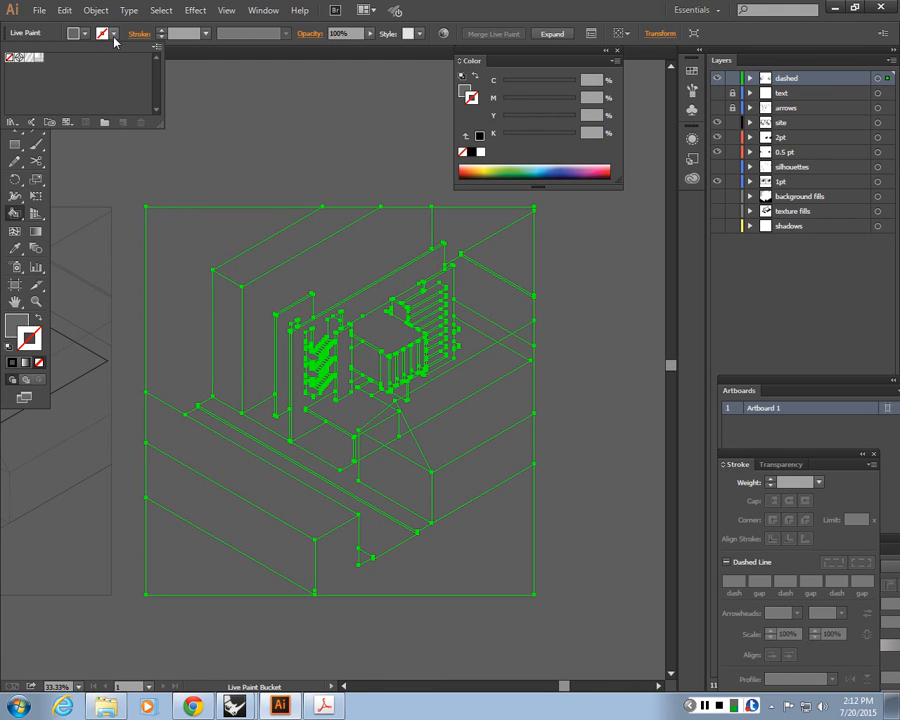
left_click(216, 222)
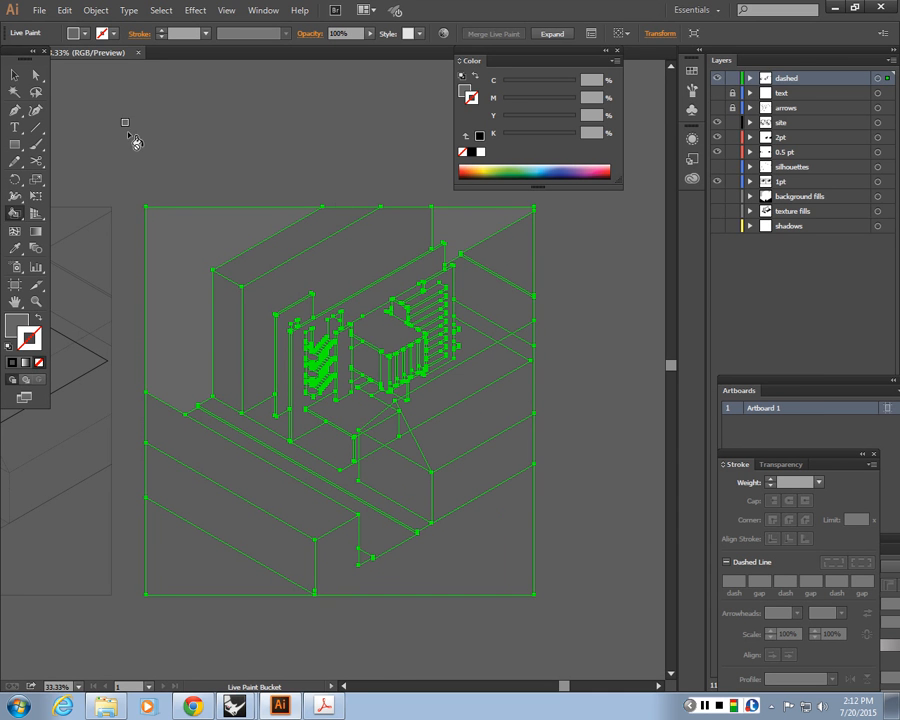
double_click(11, 330)
left_click(412, 96)
left_click_drag(384, 97, 397, 91)
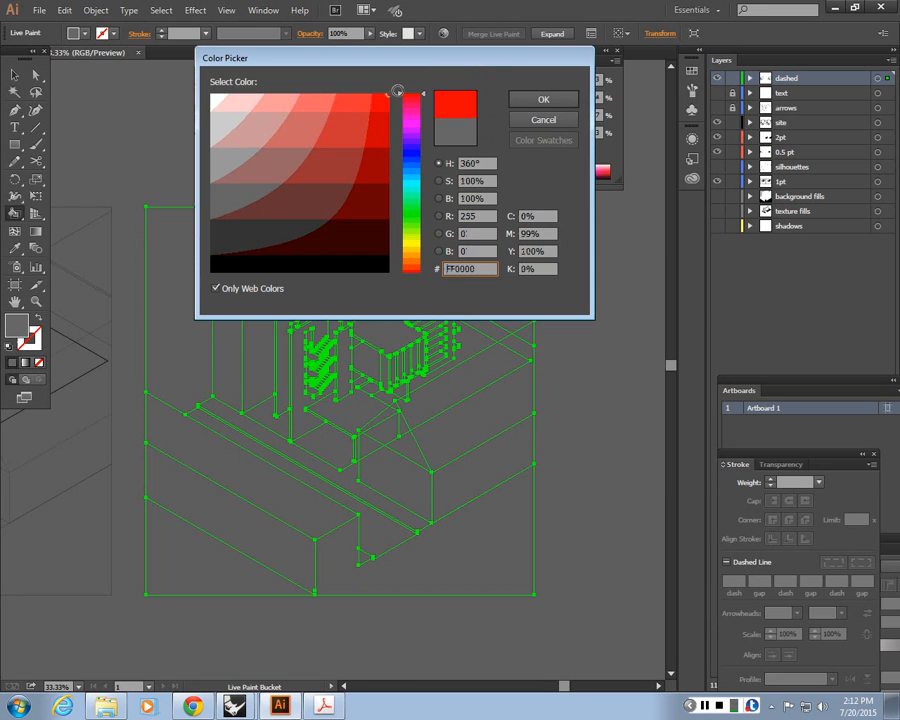
key("Return")
Paint the upper corner faces and the lower front faces of the Live Paint drawing red
left_click(215, 225)
left_click(470, 232)
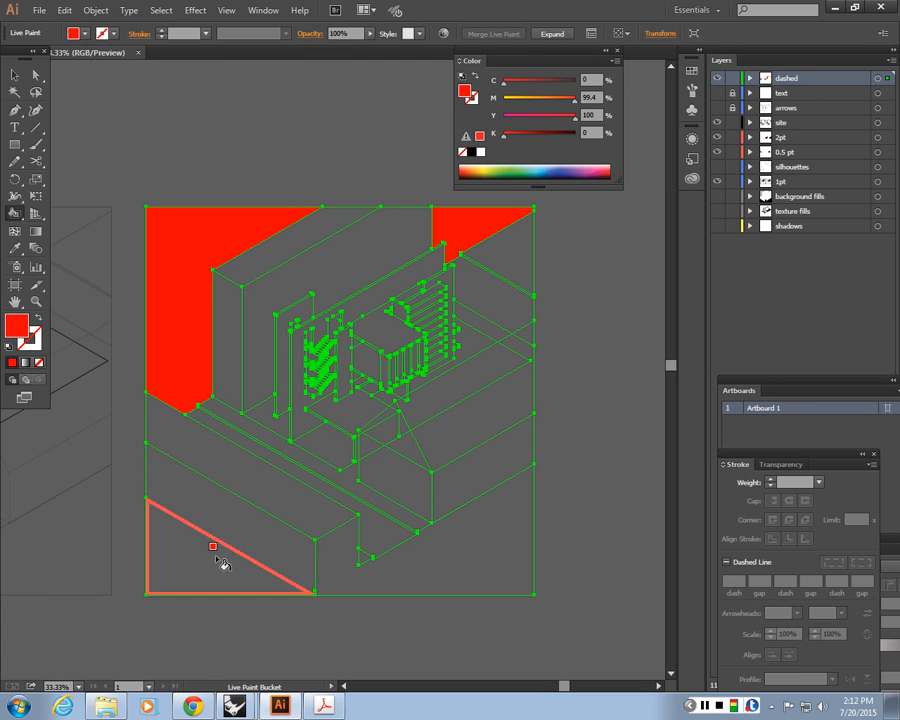
left_click(430, 540)
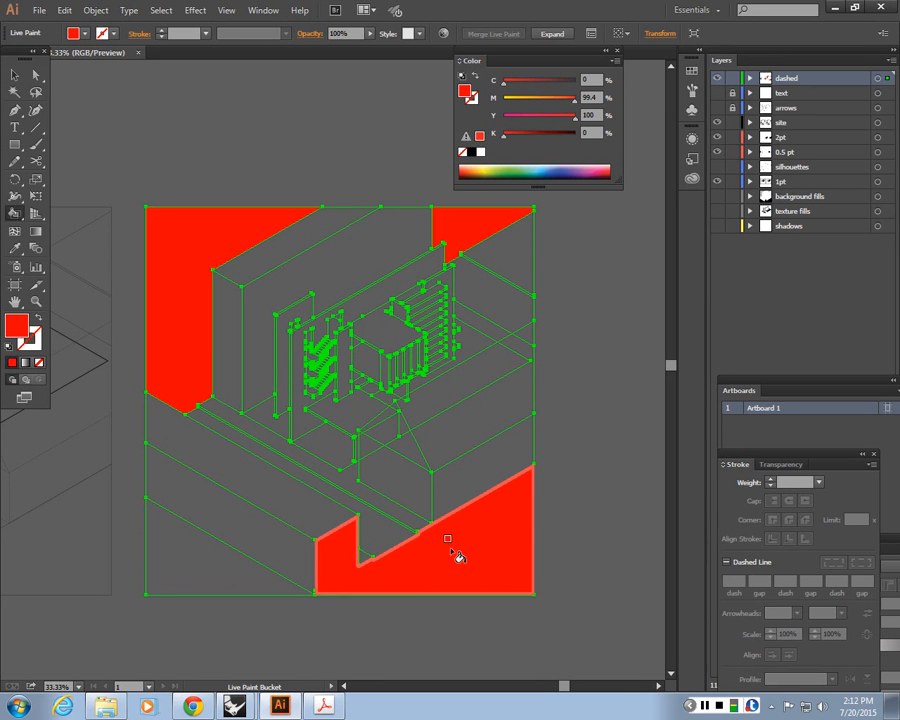
left_click(260, 583)
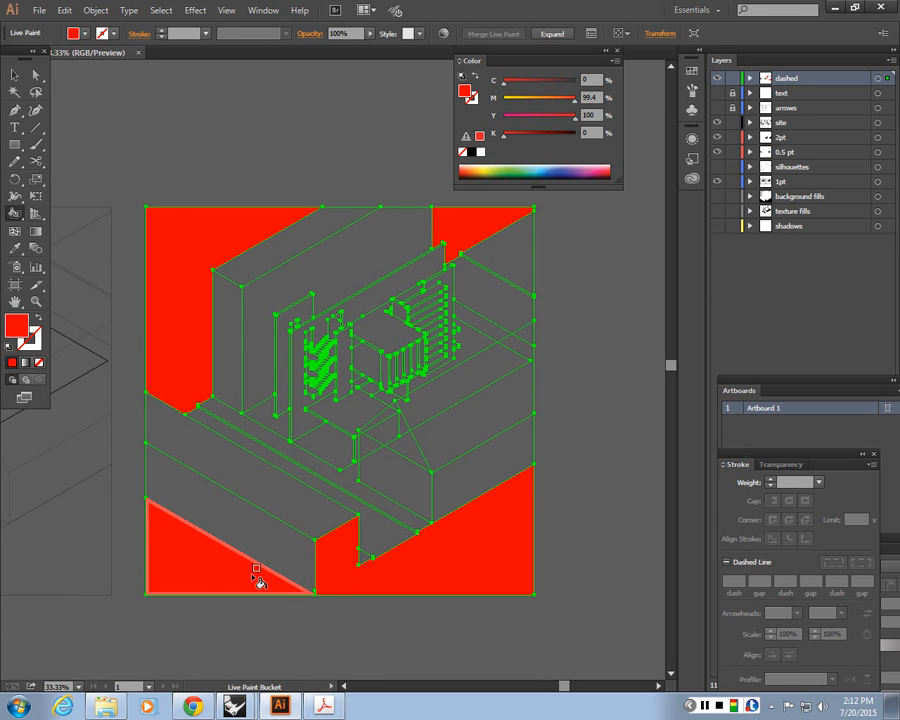
Paint the ground faces around the central block and stairs red with the Live Paint Bucket
scroll(306, 540, "up", 1)
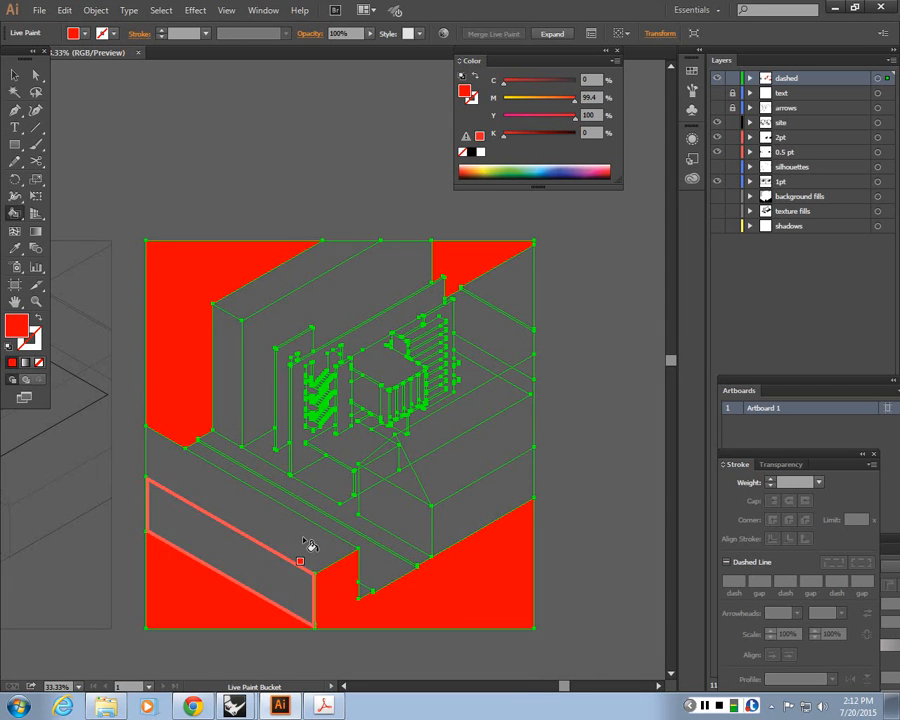
scroll(308, 545, "down", 1)
scroll(360, 556, "up", 1)
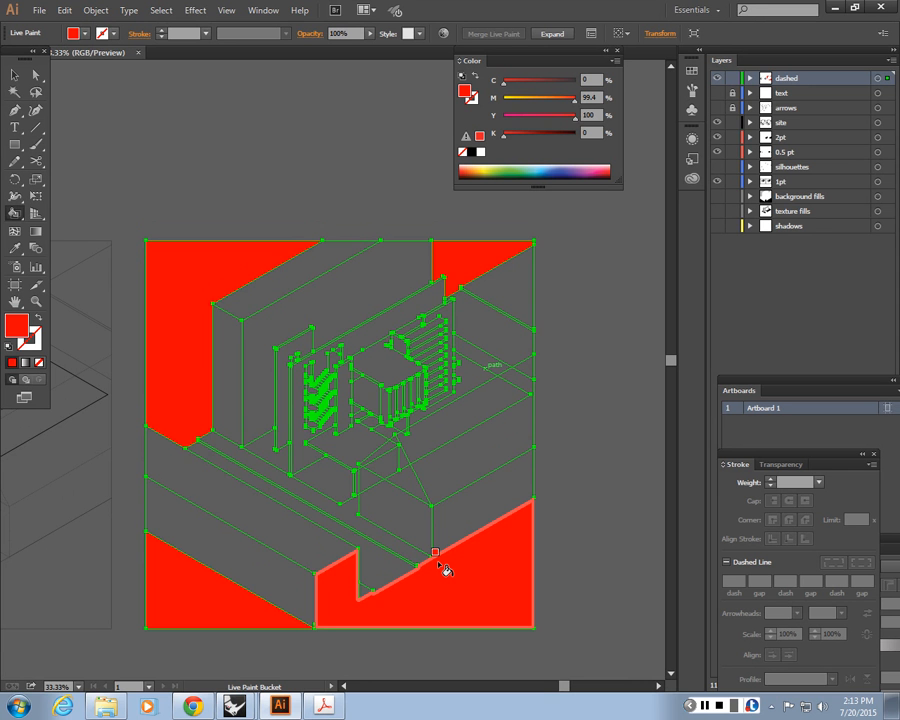
key("ctrl+equal")
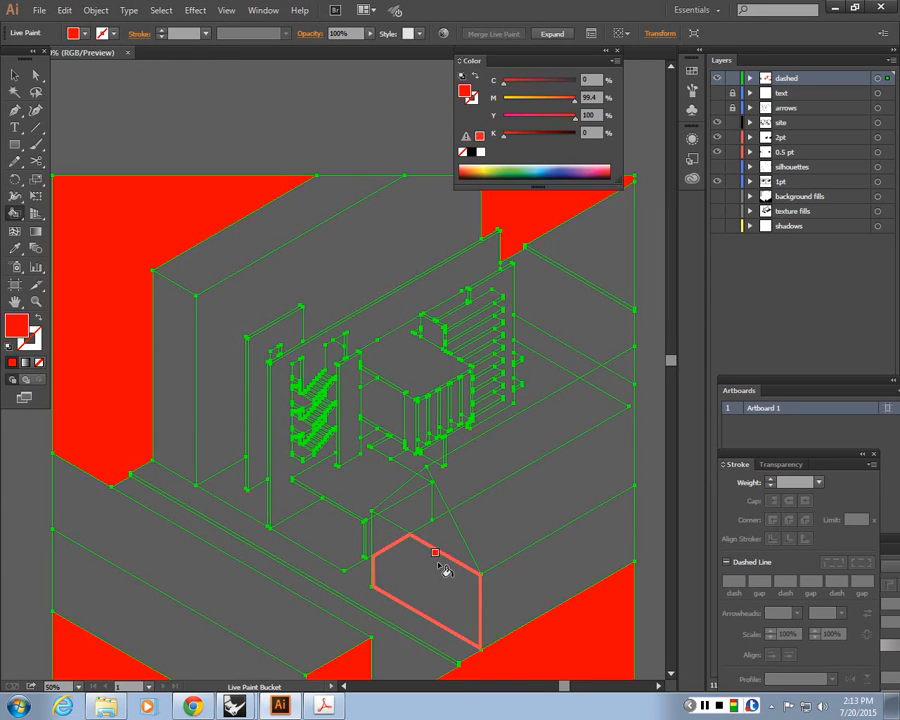
left_click_drag(438, 566, 315, 505)
key("ctrl+equal")
left_click_drag(220, 518, 302, 503)
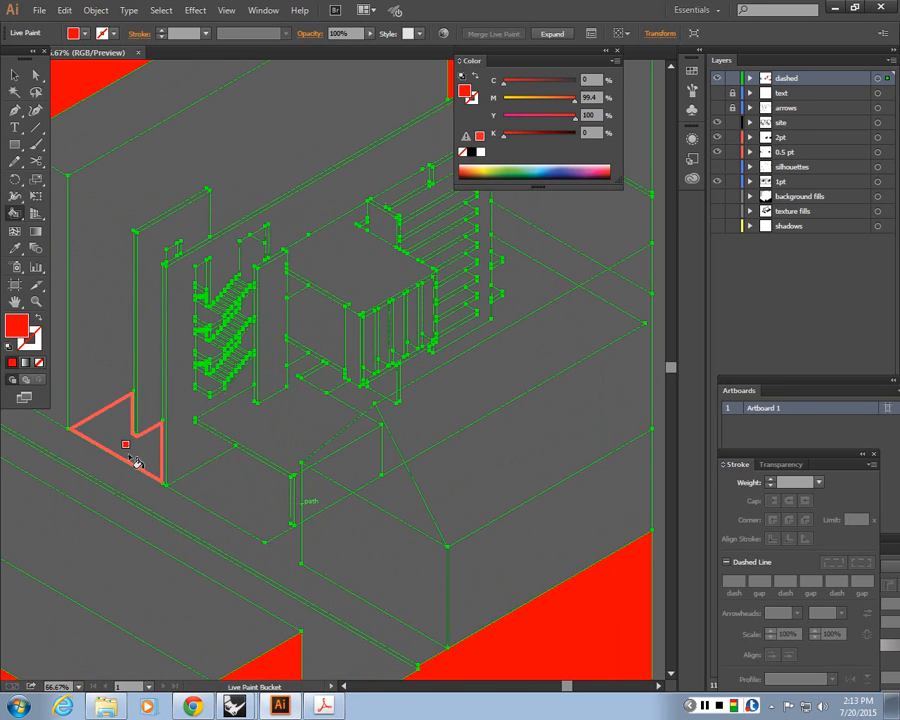
scroll(135, 462, "up", 1)
scroll(135, 462, "up", 3)
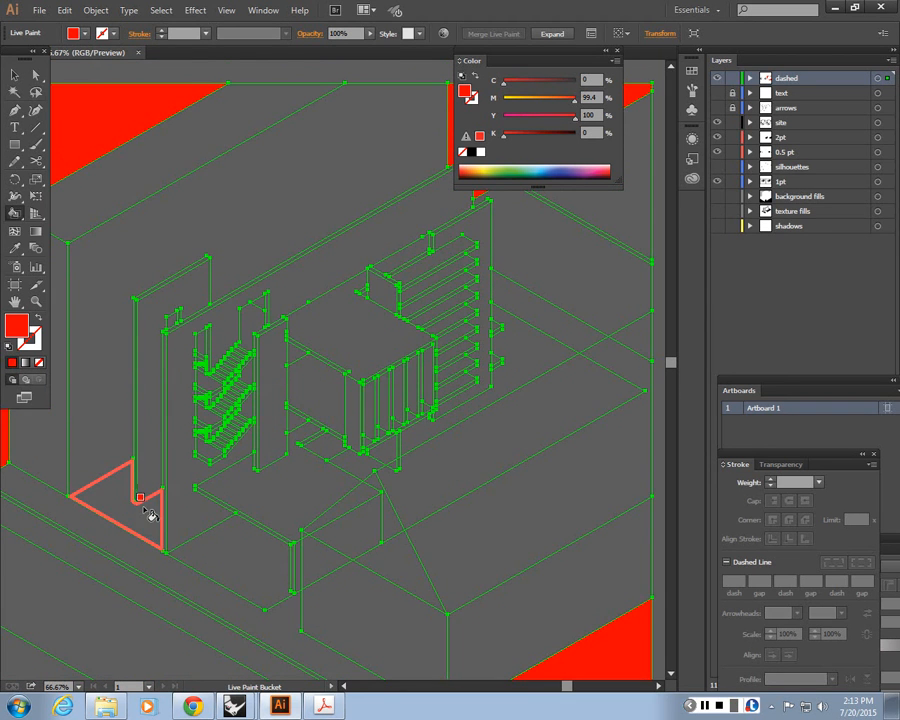
left_click(147, 518)
left_click(252, 563)
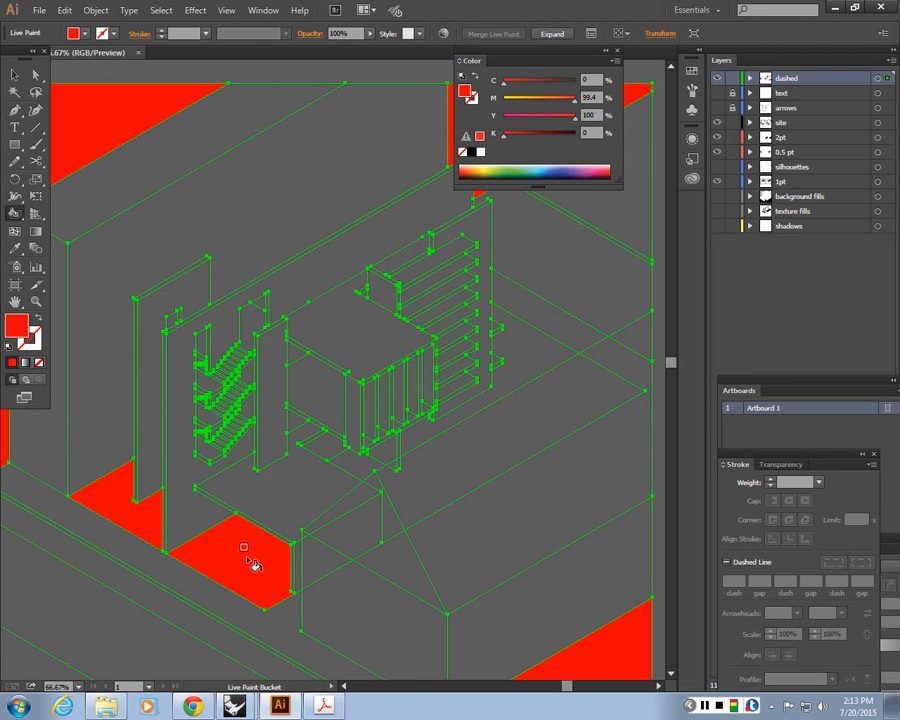
left_click(369, 468)
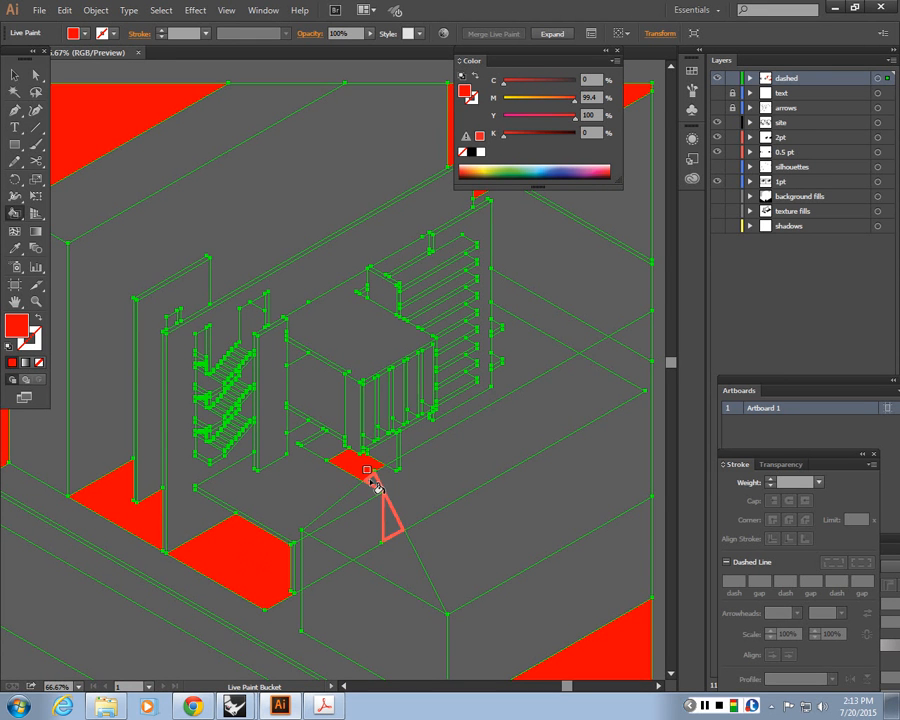
left_click(425, 488)
left_click(507, 377)
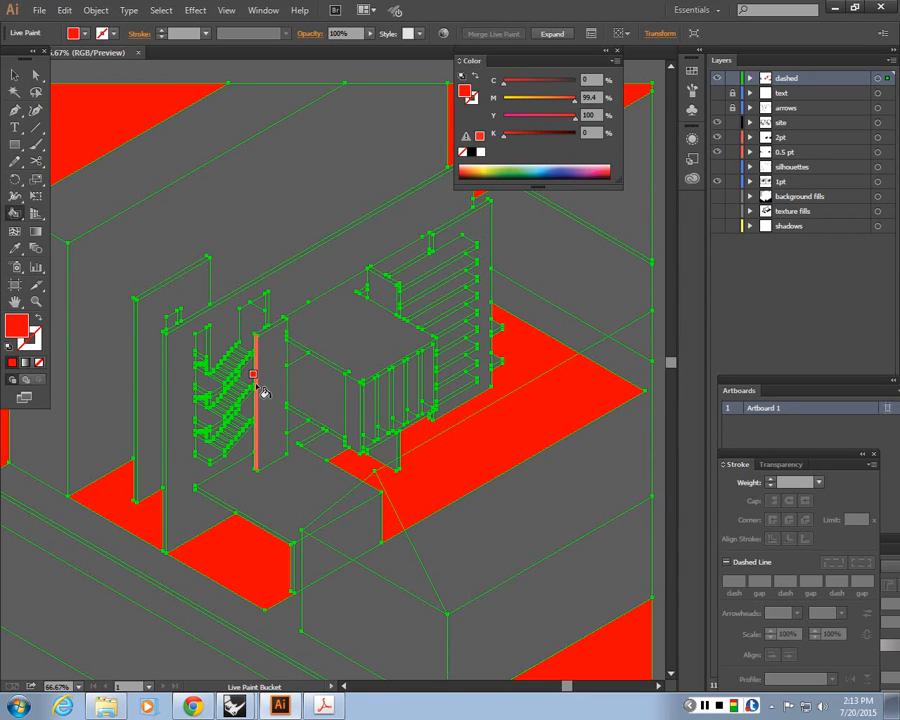
key("ctrl+minus")
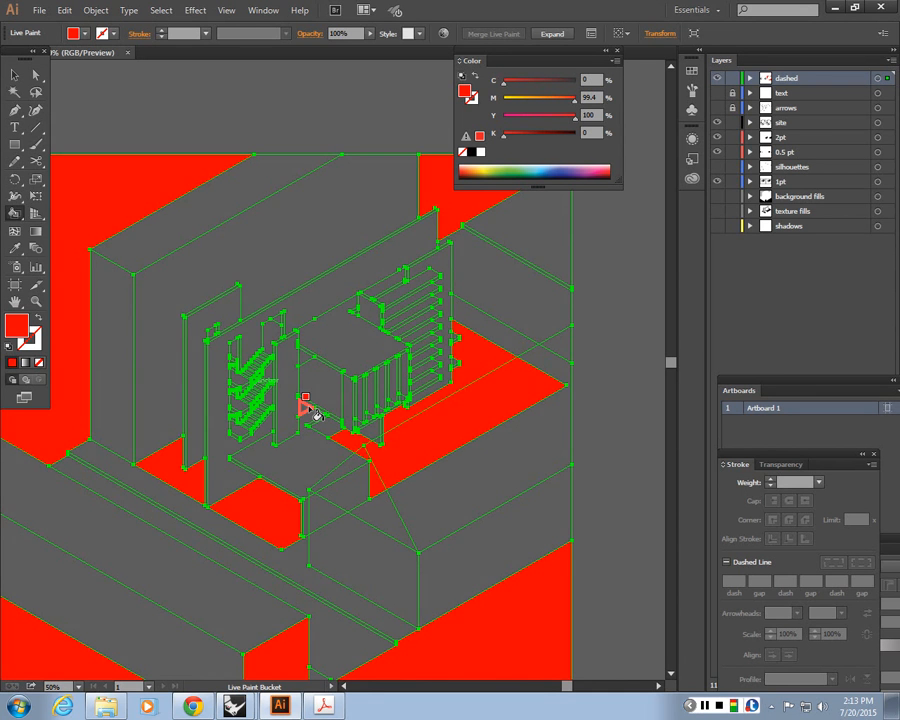
key("ctrl+minus")
key("ctrl+minus")
left_click_drag(309, 411, 485, 400)
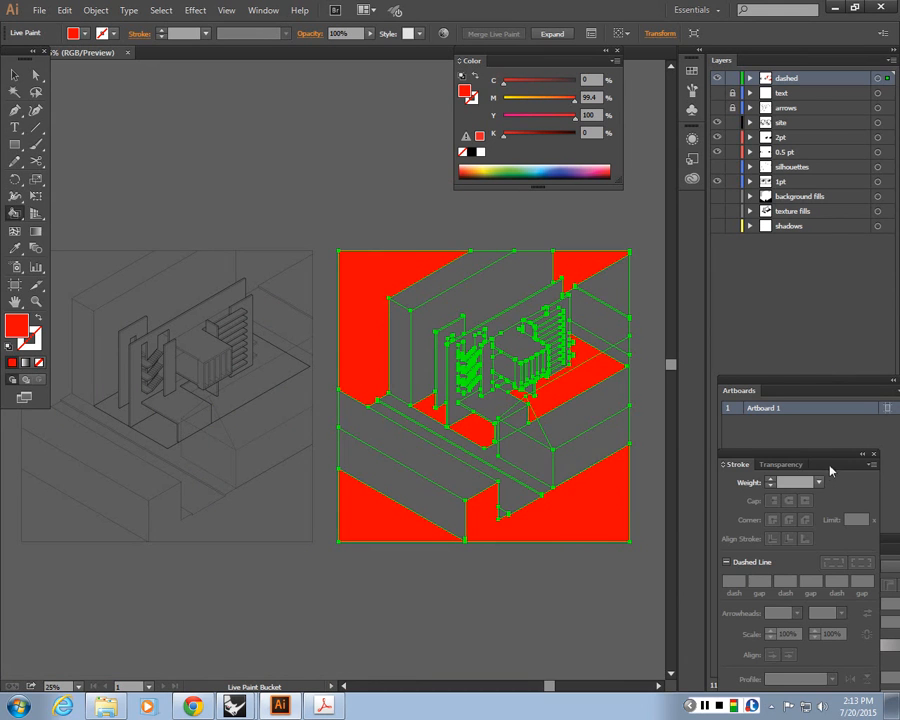
Close the floating stroke and gradient settings windows
left_click_drag(830, 470, 652, 468)
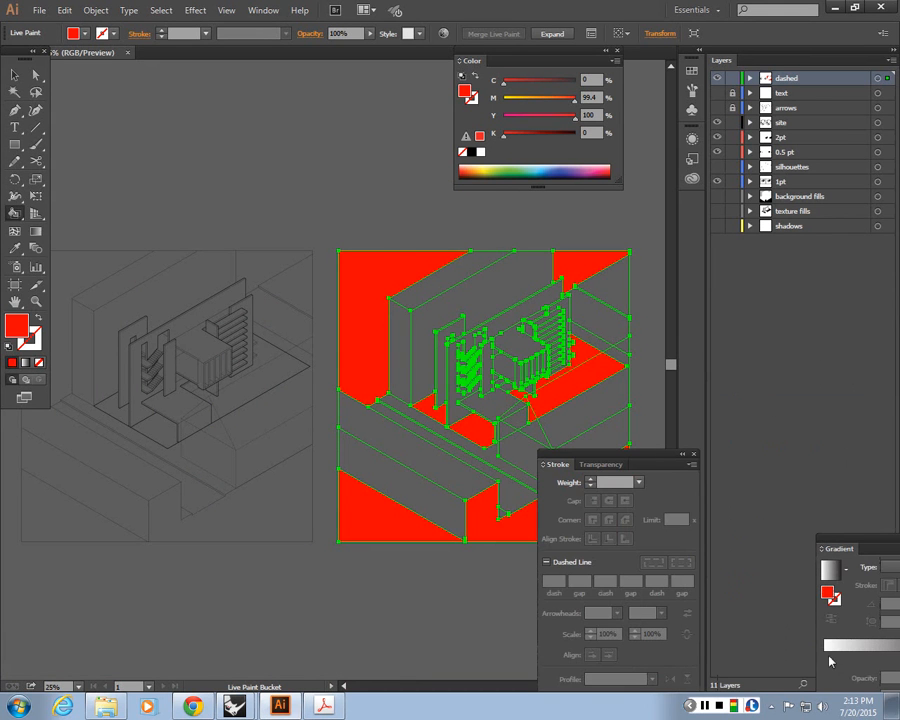
left_click_drag(860, 548, 617, 425)
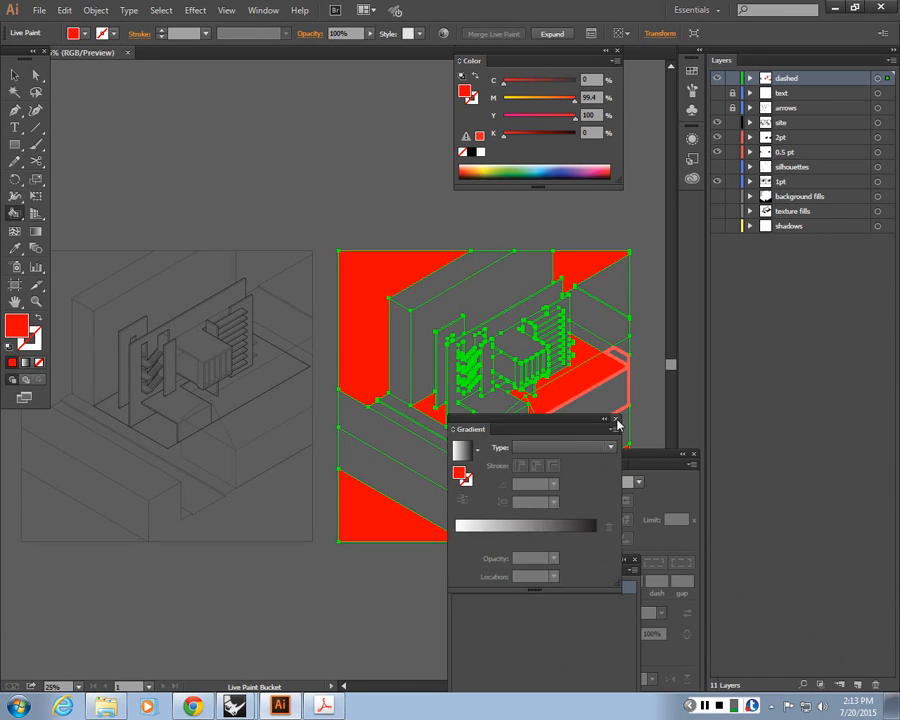
left_click(617, 420)
left_click(635, 568)
left_click(806, 455)
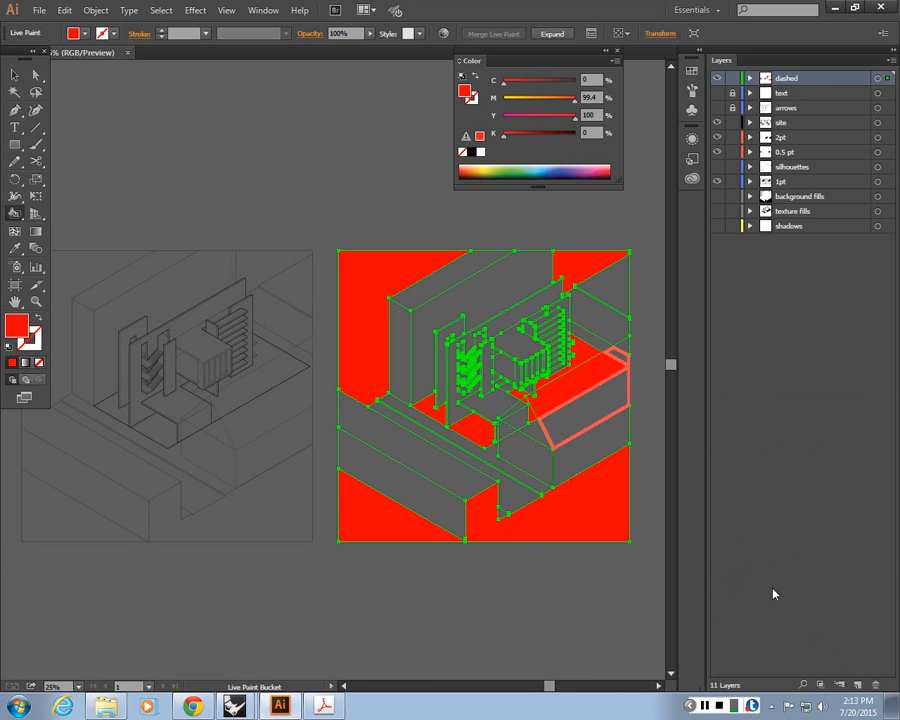
Create a new layer named livepaint
key("ctrl+l")
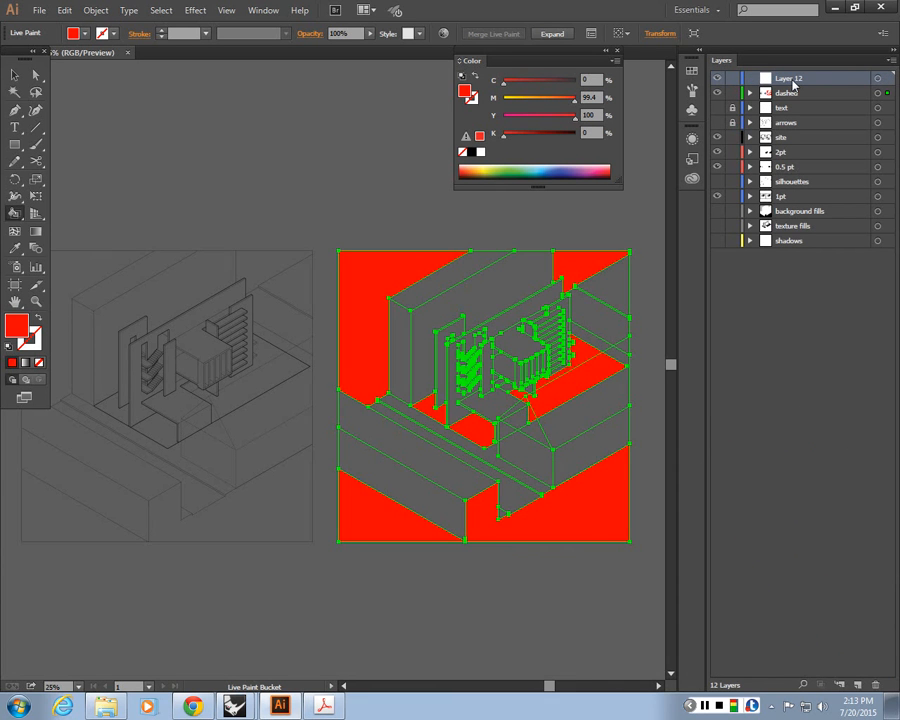
double_click(791, 78)
type("livepaint")
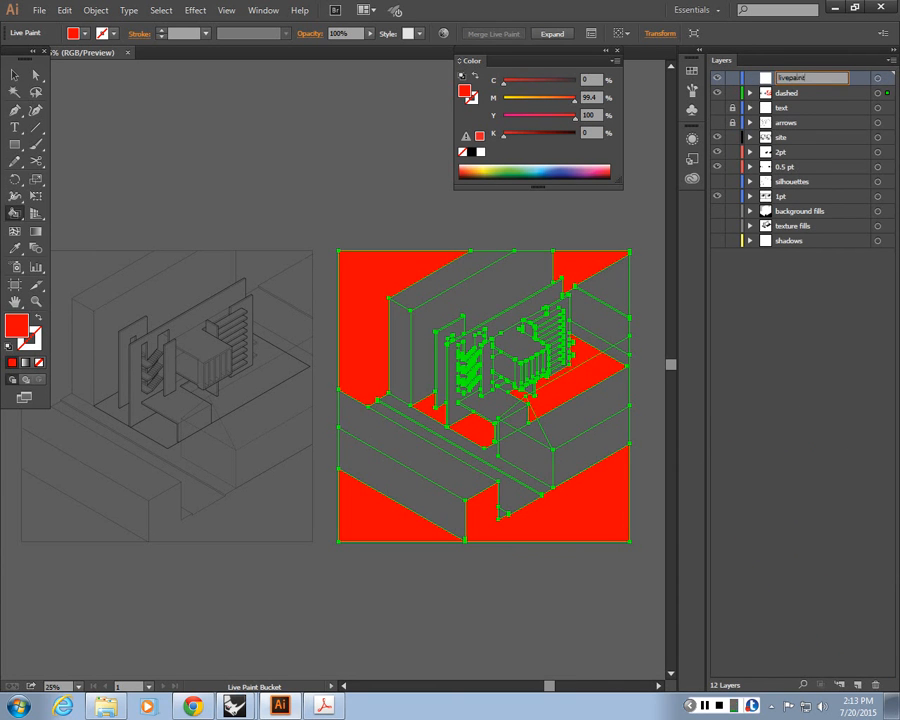
key("Return")
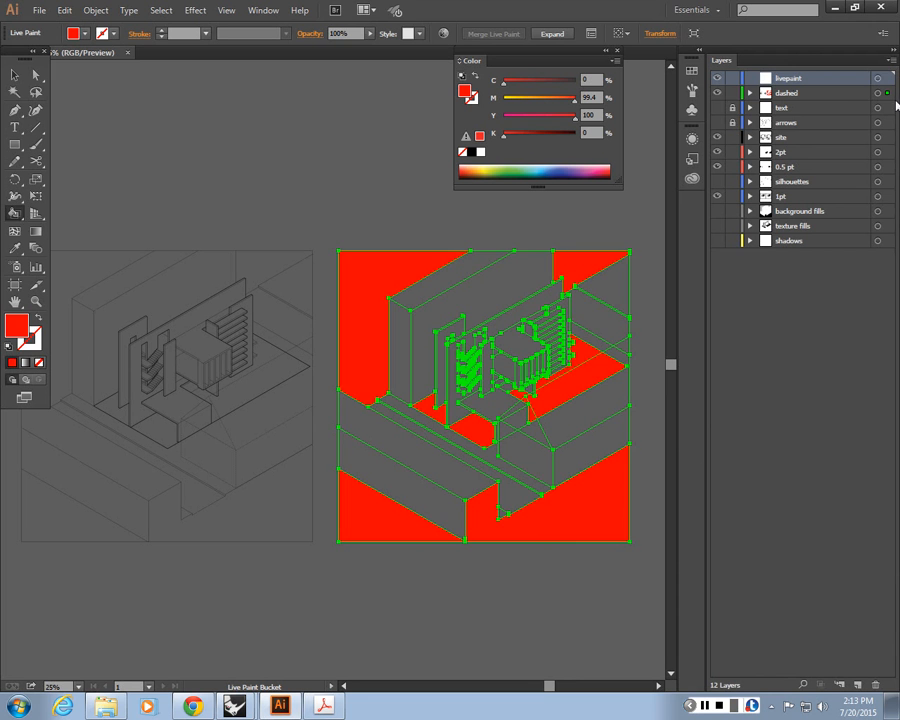
Move the Live Paint group onto the livepaint layer and hide the other drawing layers
left_click_drag(887, 92, 889, 80)
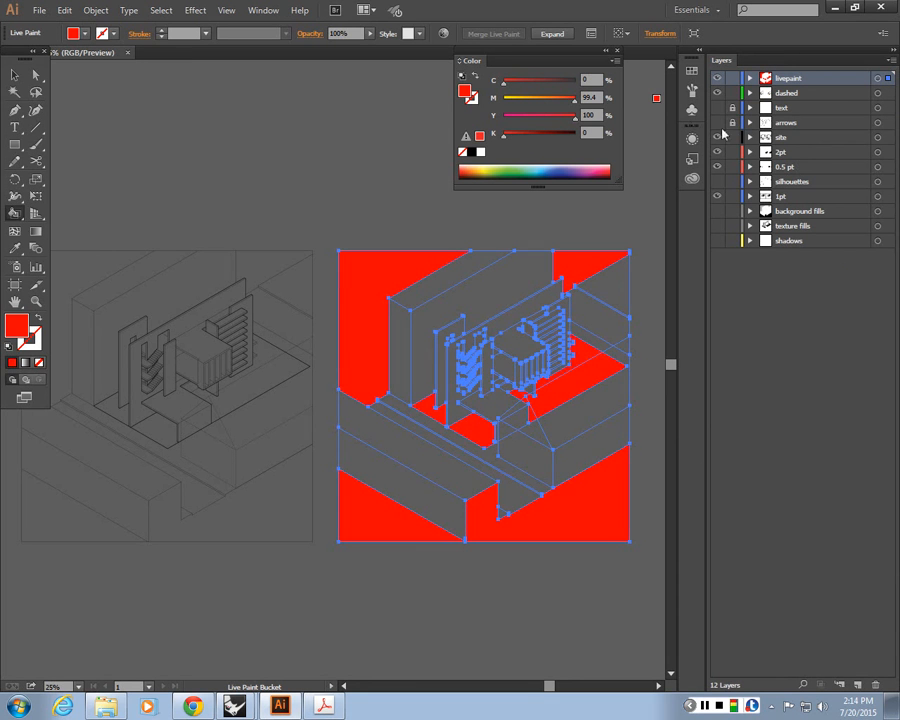
left_click_drag(716, 137, 714, 200)
key("v")
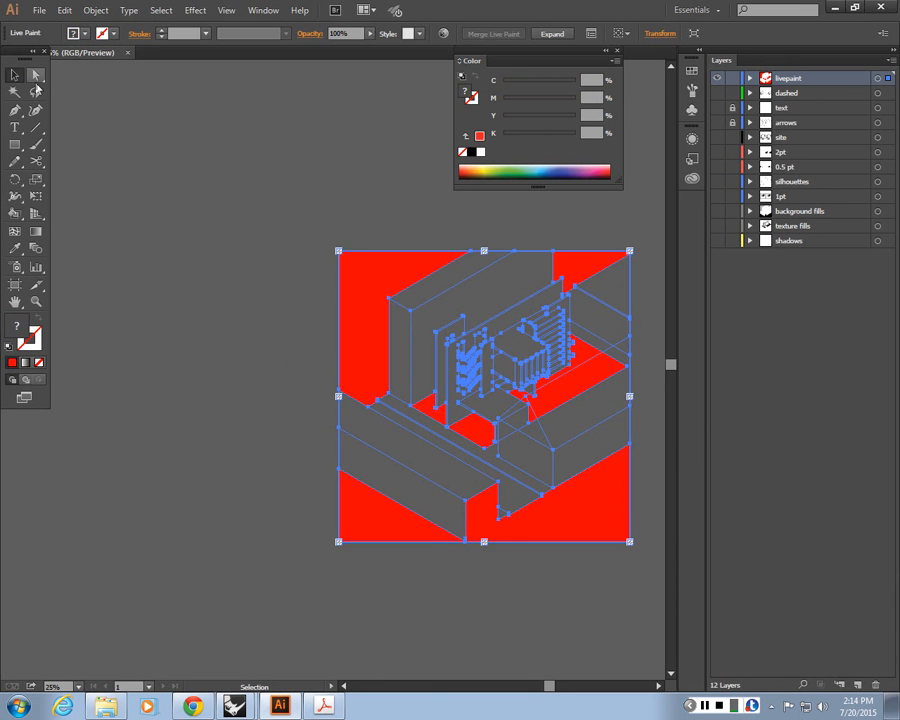
left_click(173, 190)
left_click(396, 286)
left_click(717, 196)
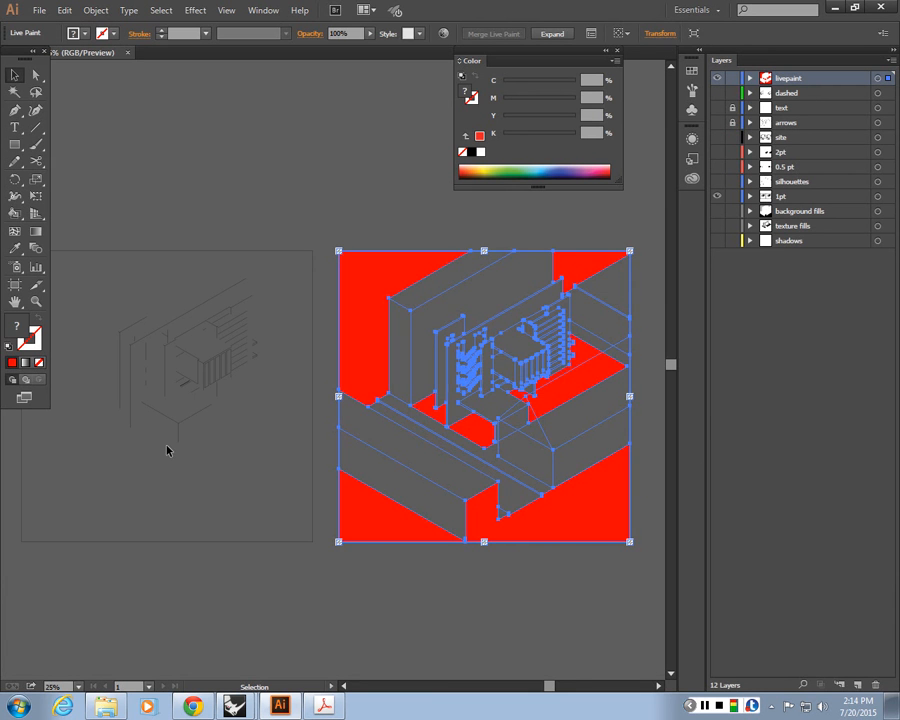
left_click(456, 203)
left_click(377, 294)
left_click(121, 165)
Undo the last four actions
key("ctrl+z")
key("ctrl+z")
key("ctrl+z")
key("ctrl+z")
key("ctrl+z")
key("ctrl+z")
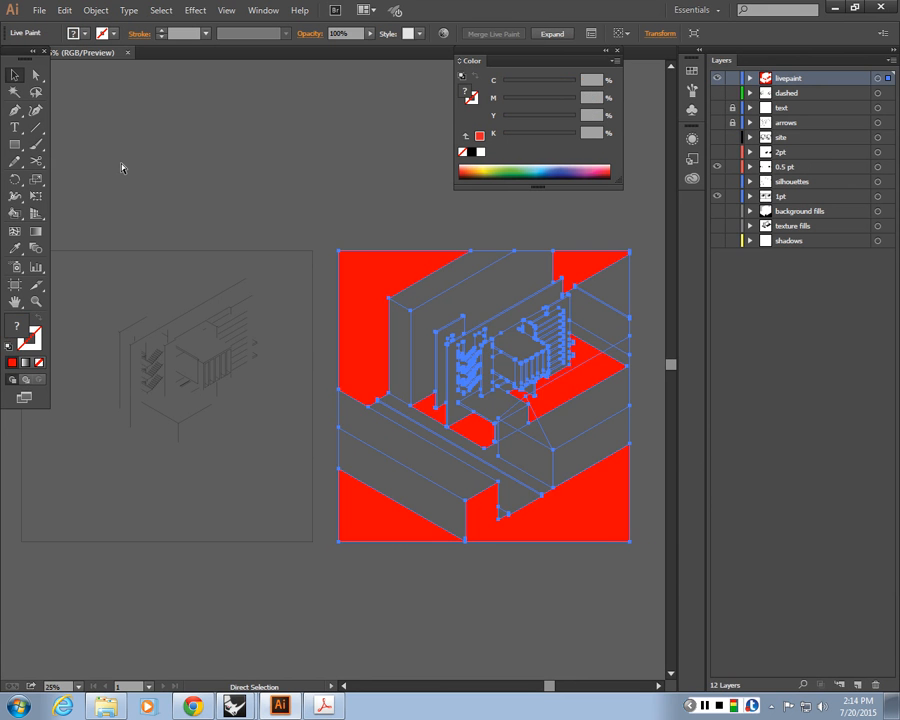
key("ctrl+z")
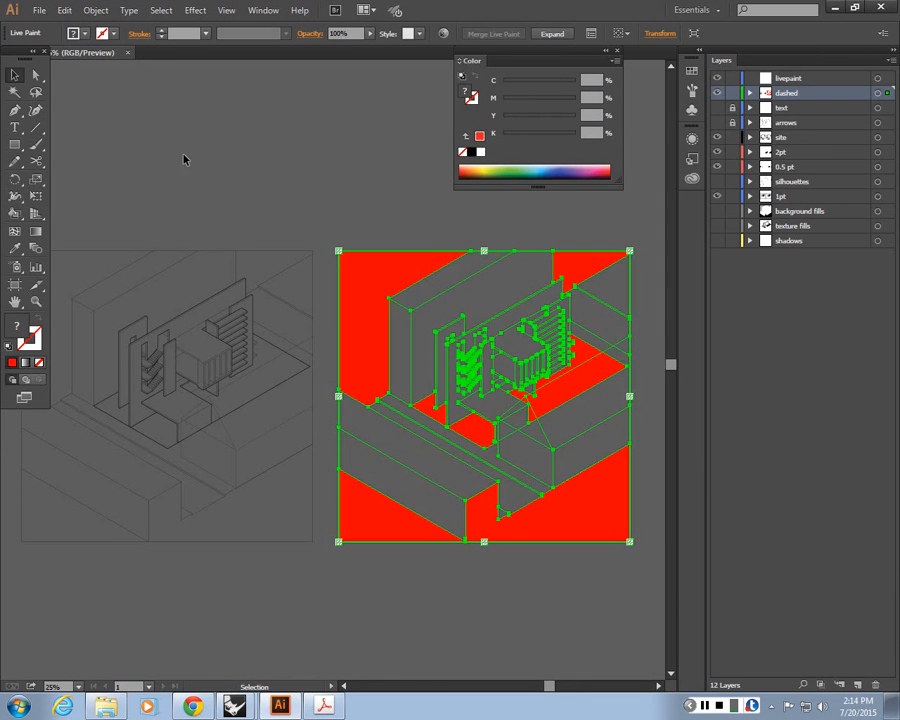
Select the Live Paint group with its linework and move it onto the livepaint layer
left_click(488, 341)
left_click(416, 282)
left_click(887, 93)
left_click(887, 93)
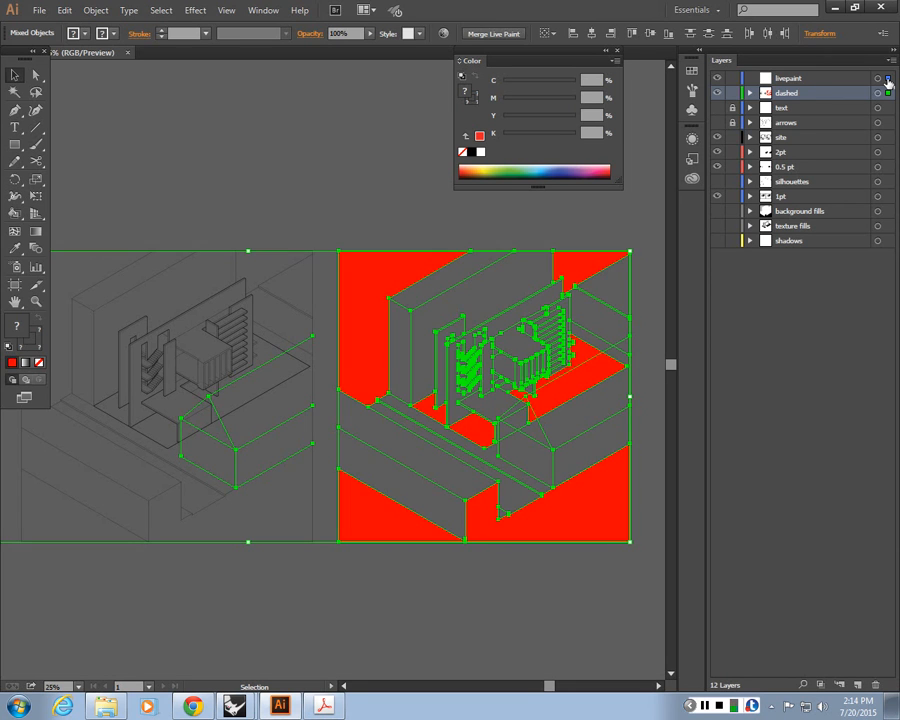
left_click_drag(887, 93, 887, 80)
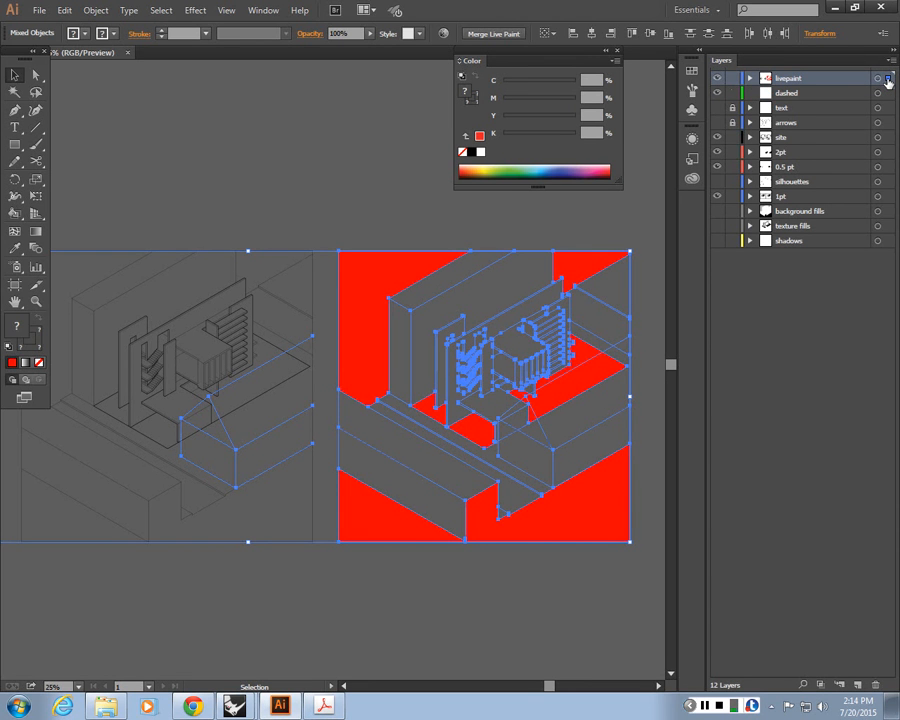
left_click(303, 183)
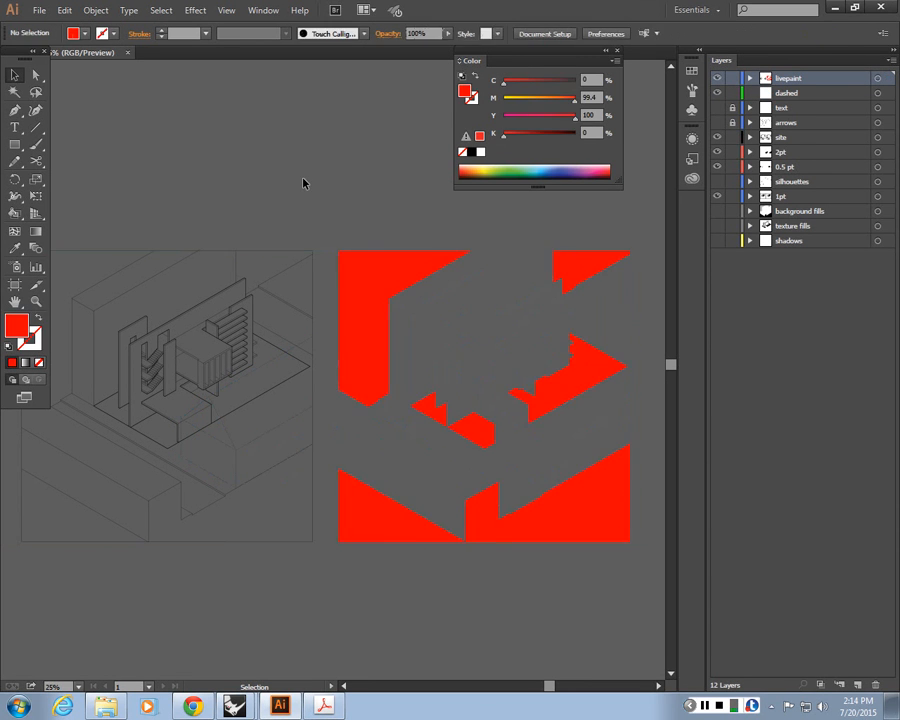
left_click(338, 292)
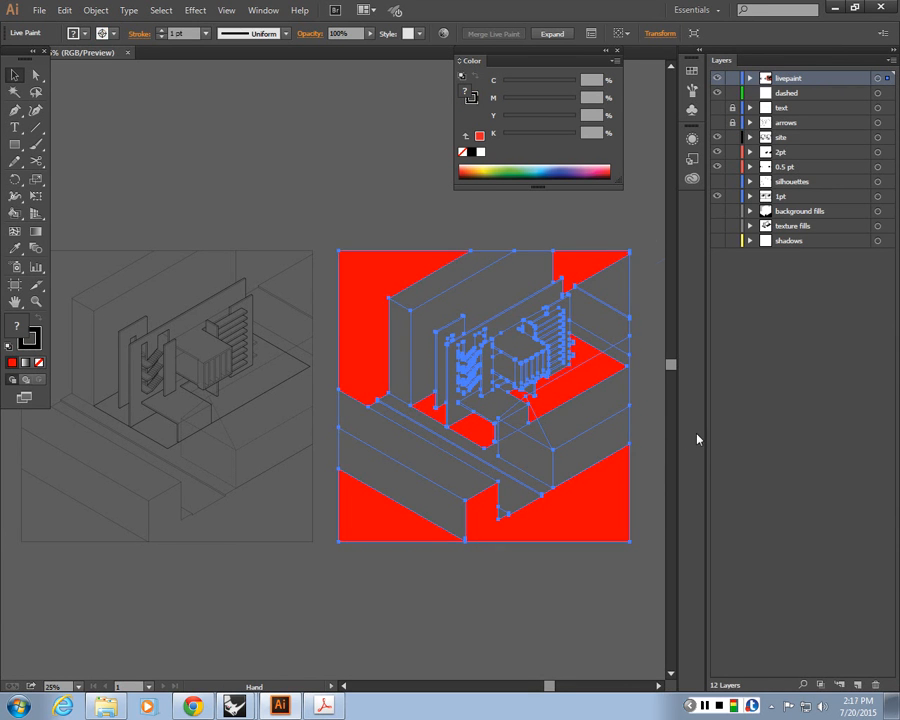
left_click_drag(109, 488, 390, 492)
left_click(305, 284)
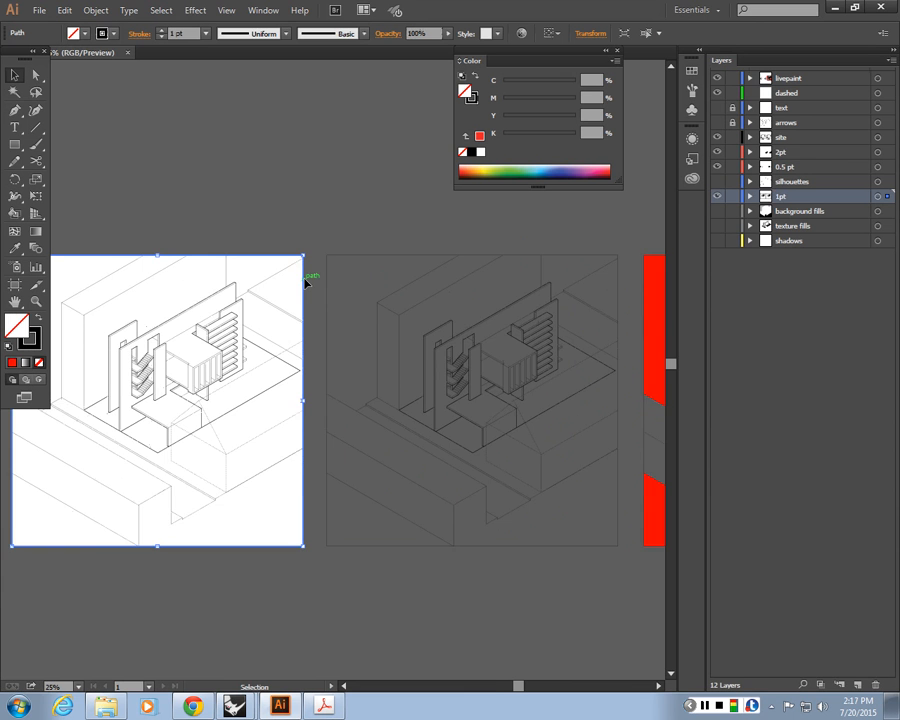
left_click_drag(207, 306, 331, 318)
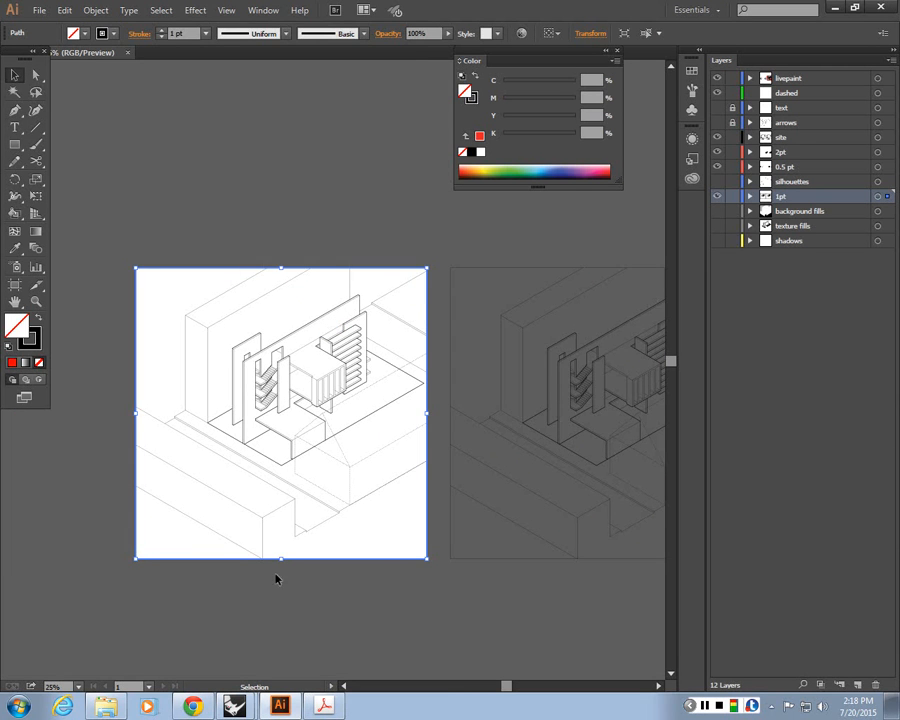
key("ctrl+minus")
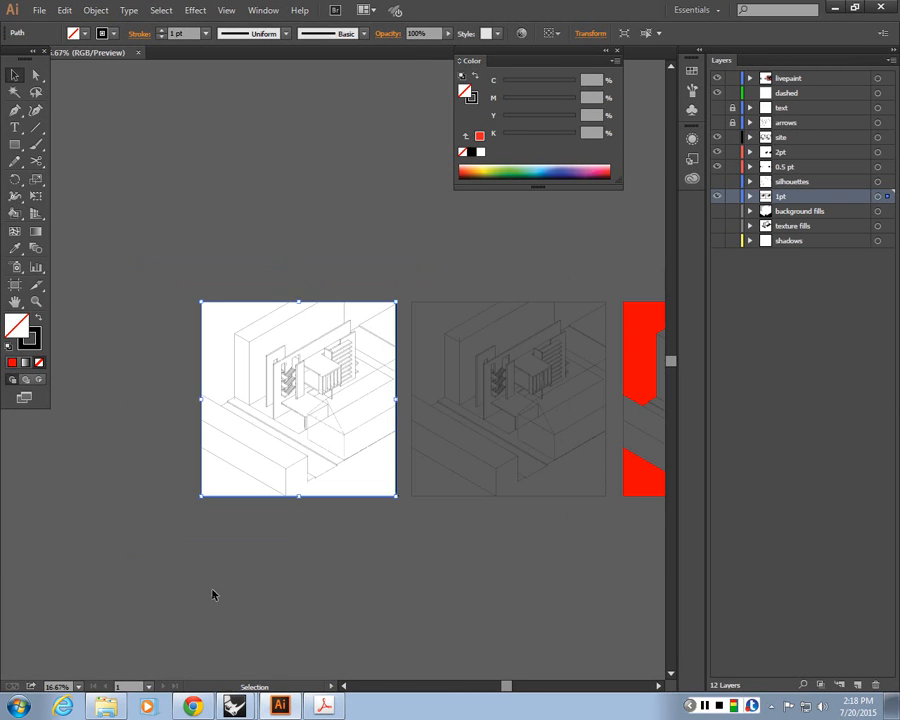
left_click(212, 594)
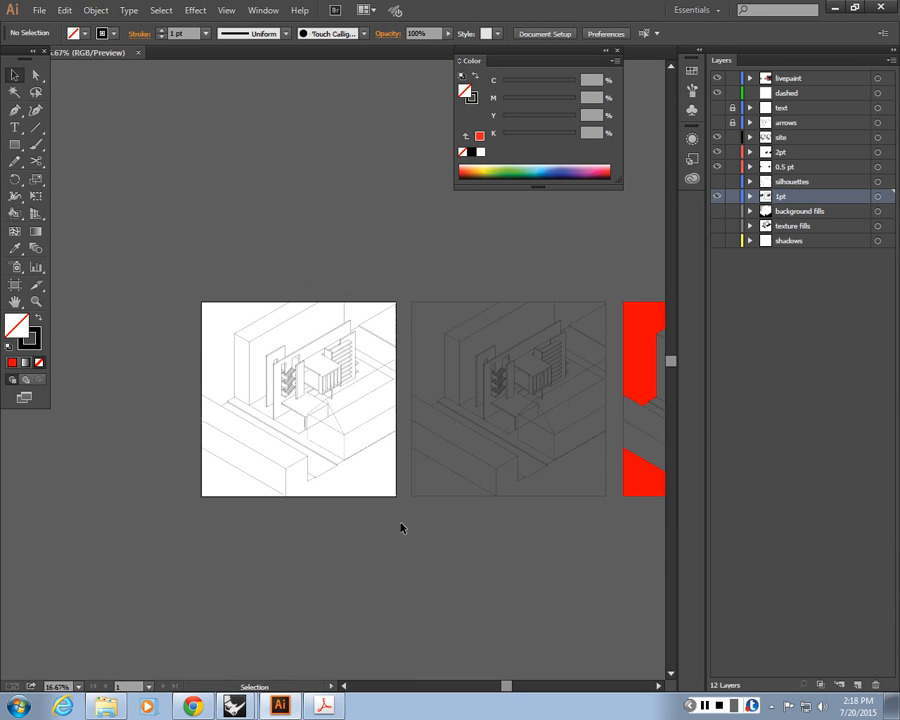
Drag a copy of all unlocked drawing lines below the left artboard
key("ctrl+a")
left_click_drag(225, 324, 250, 483)
left_click_drag(453, 561, 379, 488)
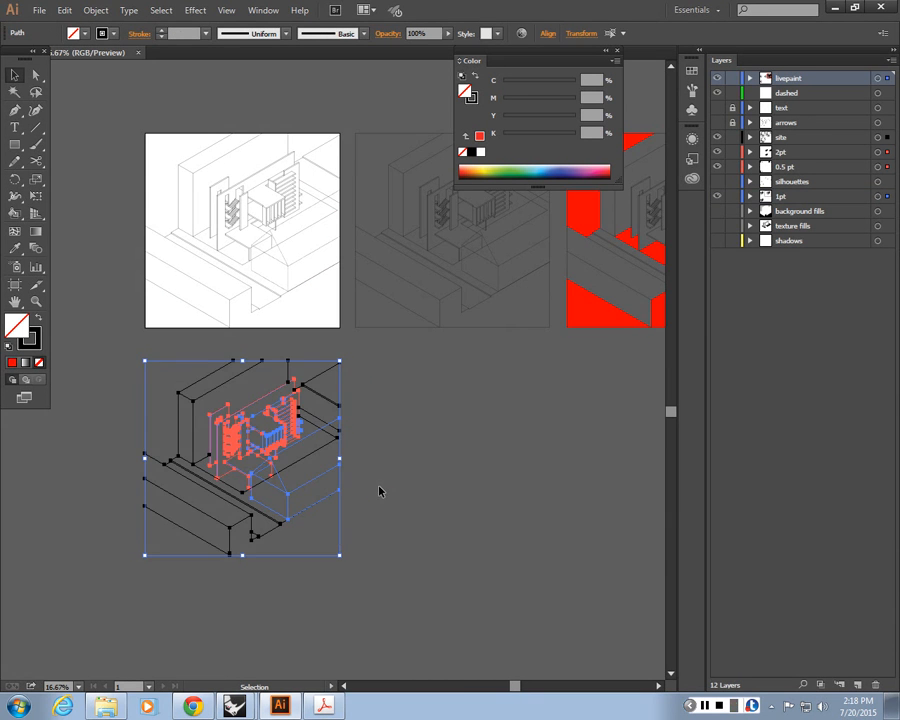
Delete the duplicated lines below the left artboard
left_click(379, 488)
key("ctrl+=")
left_click_drag(297, 496, 368, 453)
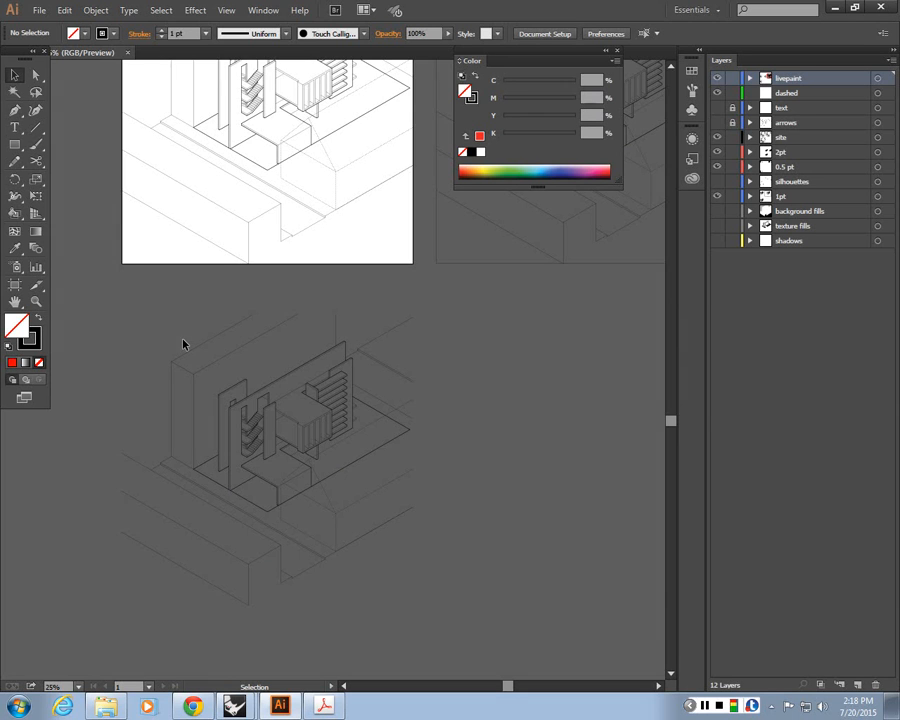
mouse_move(466, 585)
left_mouse_down()
mouse_move(149, 314)
mouse_move(121, 303)
left_mouse_up()
key("Delete")
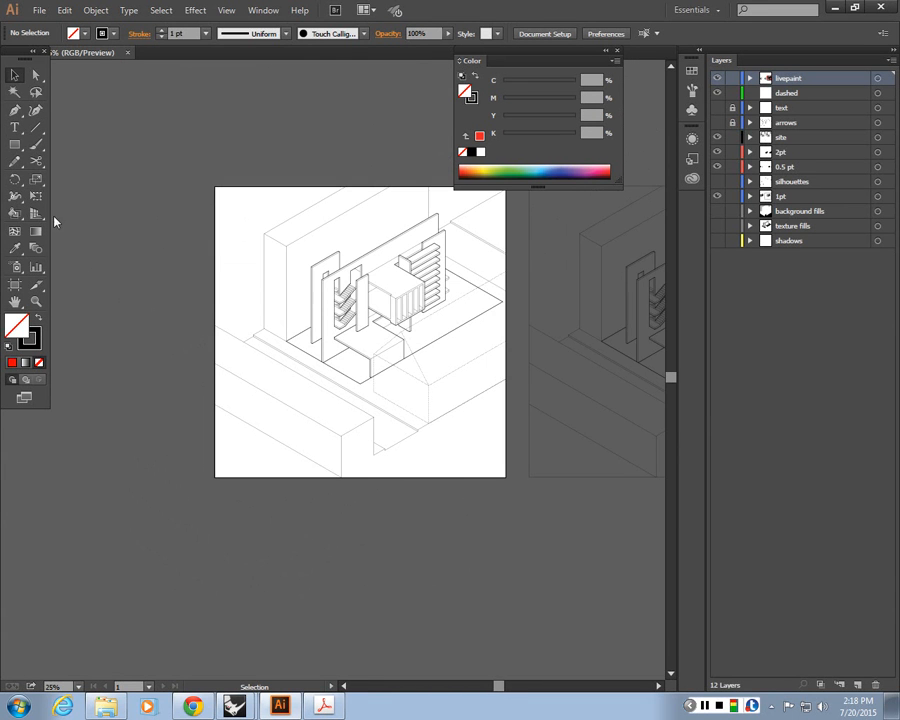
Draw a rectangle covering the whole left artboard
left_click(17, 146)
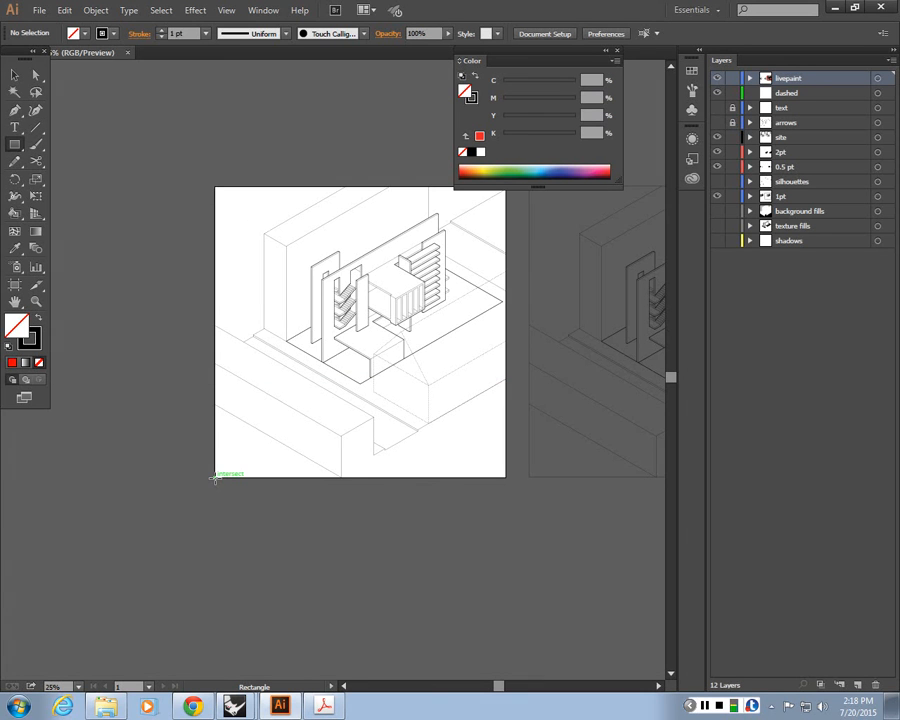
left_click_drag(215, 477, 500, 187)
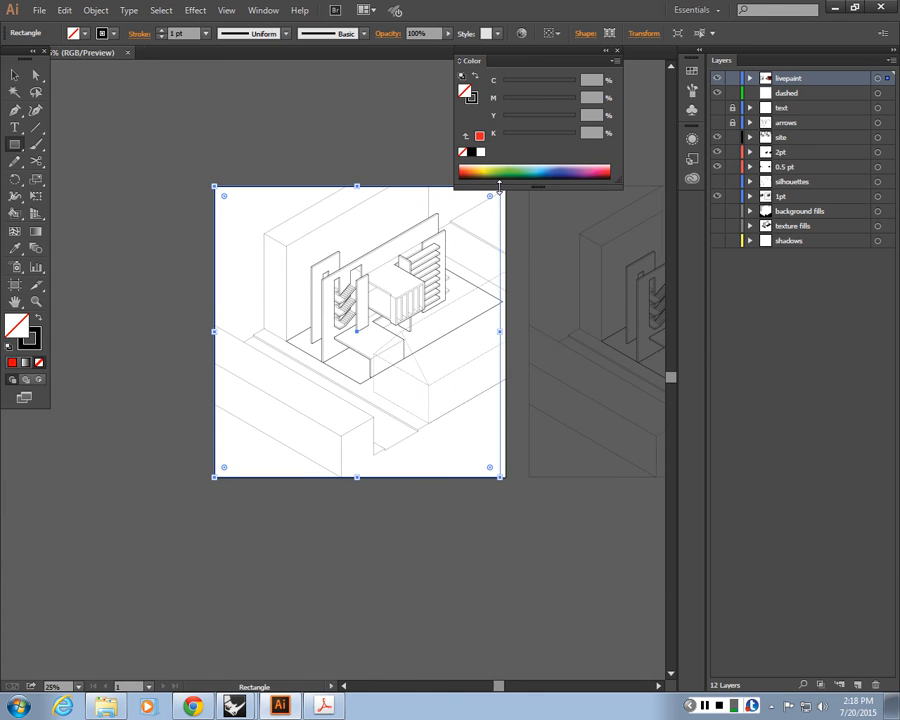
Extend the rectangle's right edge to meet the artboard edge
key("ctrl+equal")
key("ctrl+equal")
left_click_drag(360, 261, 129, 390)
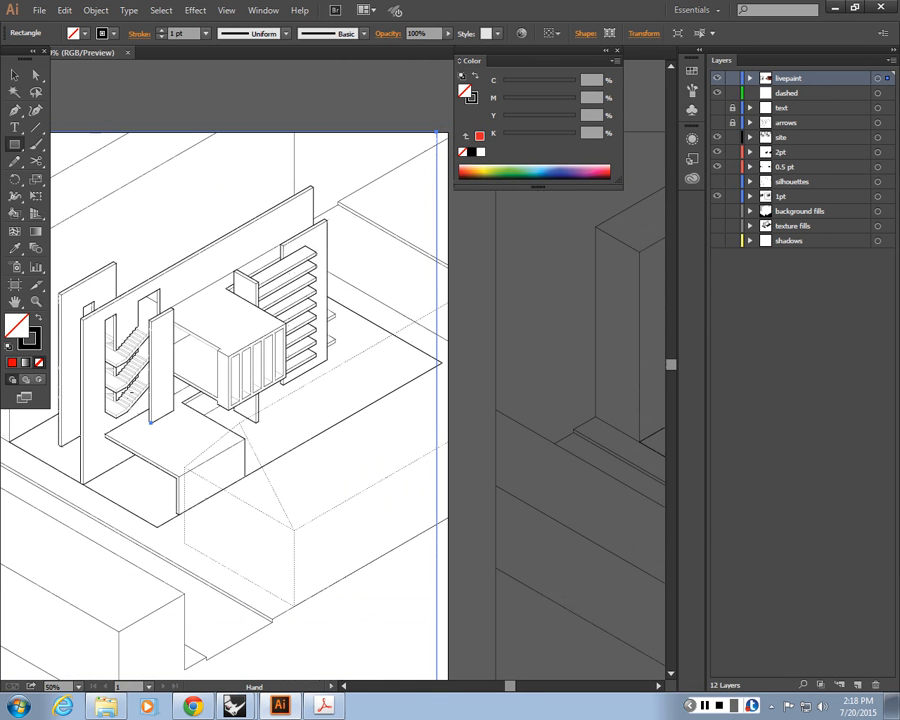
key("v")
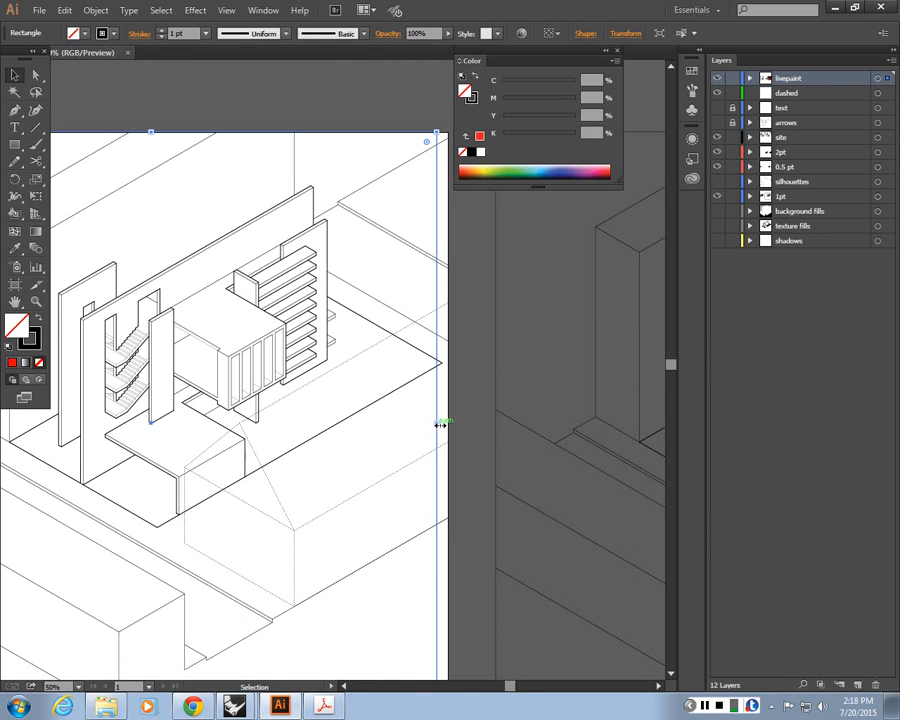
left_click_drag(440, 425, 449, 421)
key("ctrl+minus")
key("ctrl+minus")
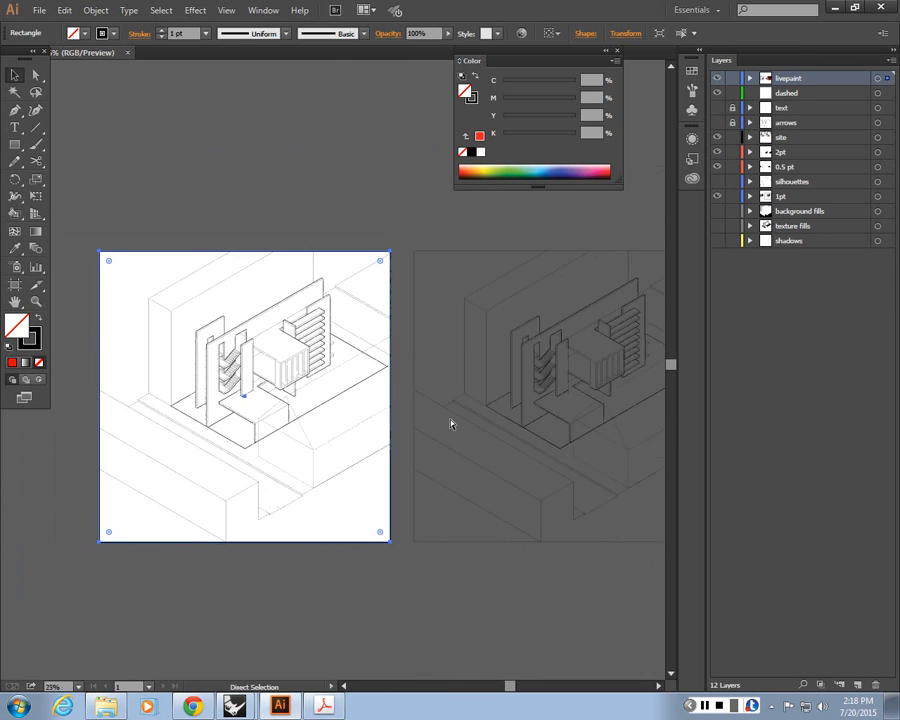
Duplicate the left drawing's lines and rectangle below the artboard
left_click_drag(358, 589, 437, 504)
left_click_drag(482, 474, 150, 132)
left_click_drag(270, 389, 299, 518)
left_click(189, 393)
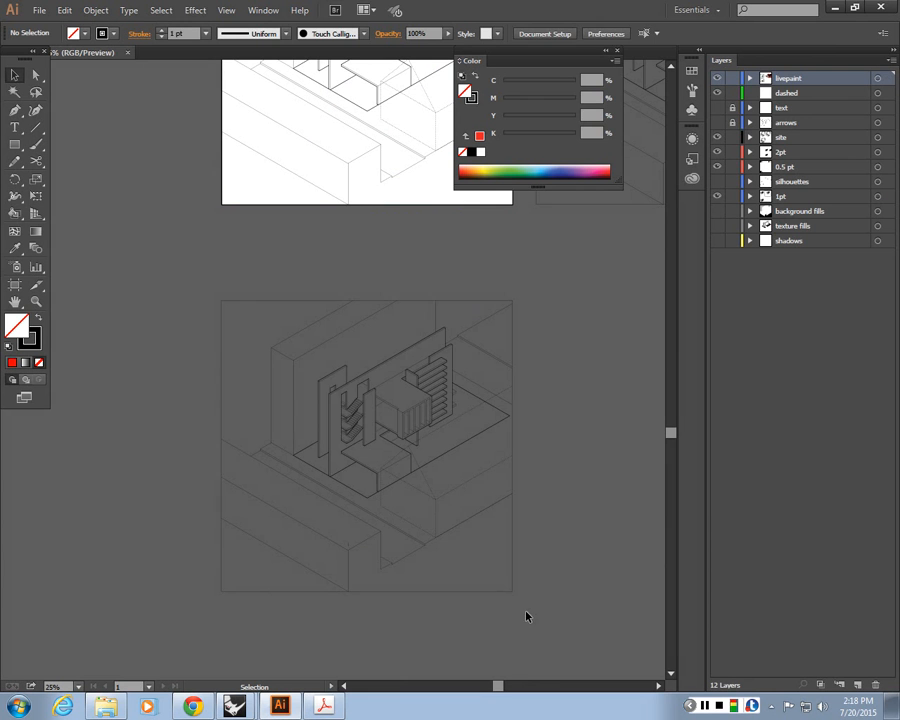
Make a Live Paint group from the duplicated lines with the Live Paint Bucket
left_click_drag(528, 615, 380, 460)
left_click(14, 212)
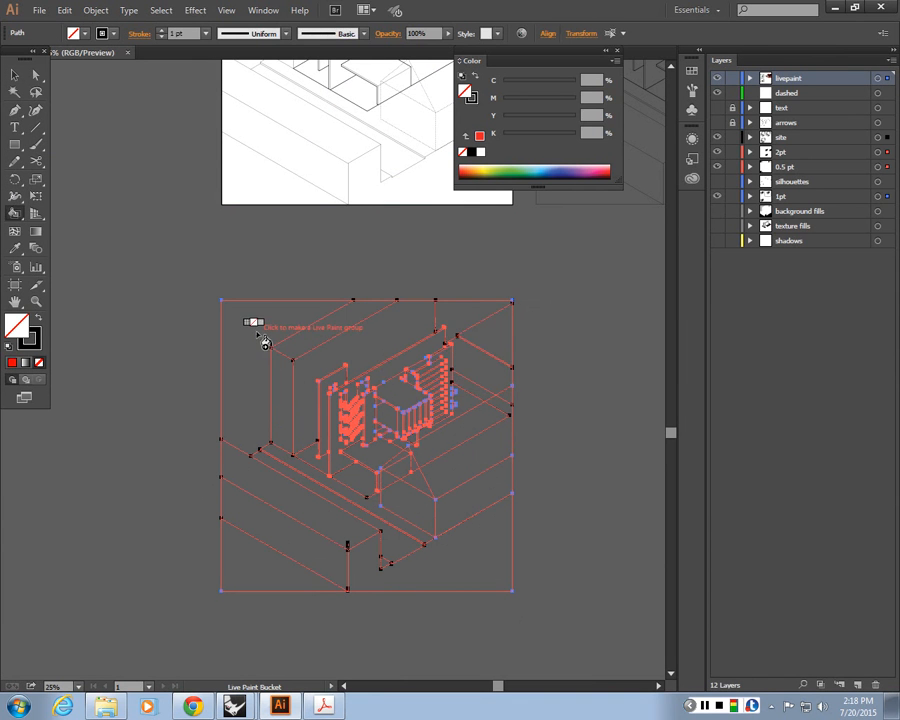
left_click(262, 341)
key("Return")
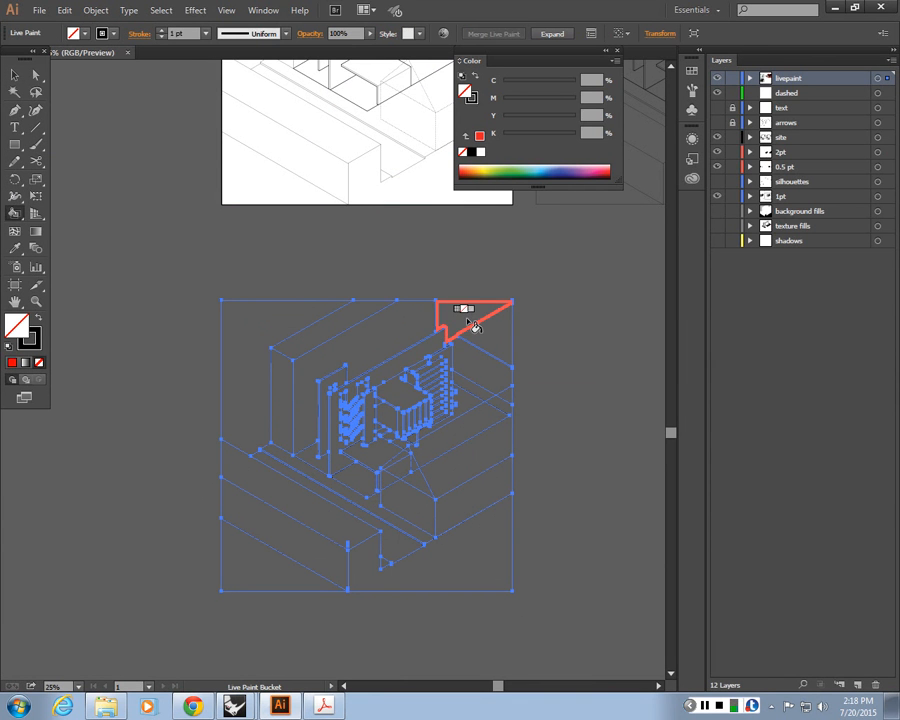
Delete the duplicated Live Paint group
left_click(14, 74)
left_click(213, 298)
left_click_drag(213, 298, 544, 410)
key("Delete")
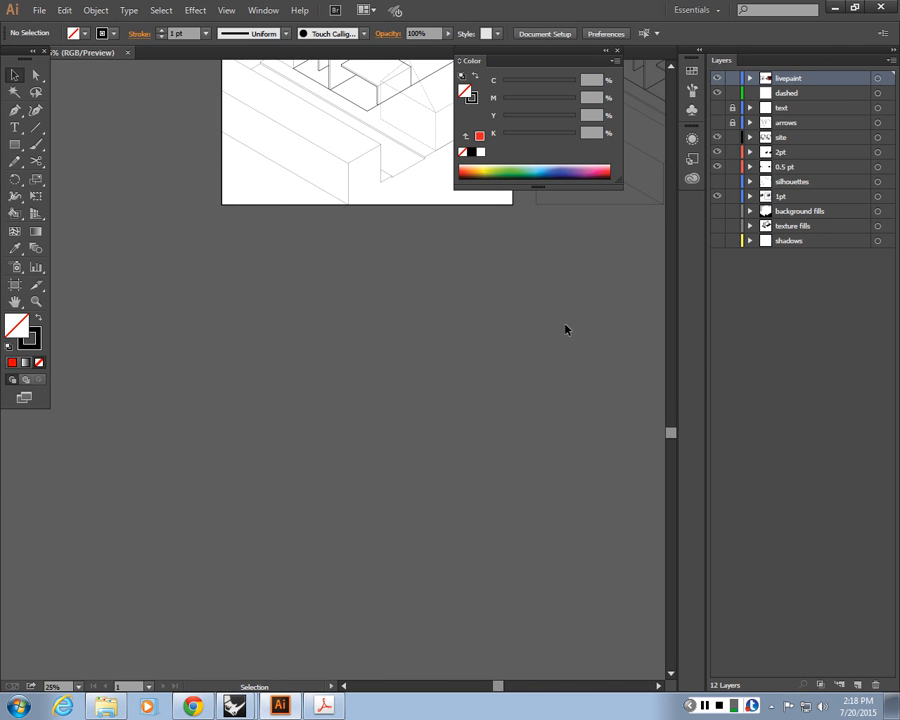
Move the red Live Paint group onto the original white drawing on the left artboard
left_click_drag(565, 330, 378, 414)
left_click_drag(645, 272, 430, 384)
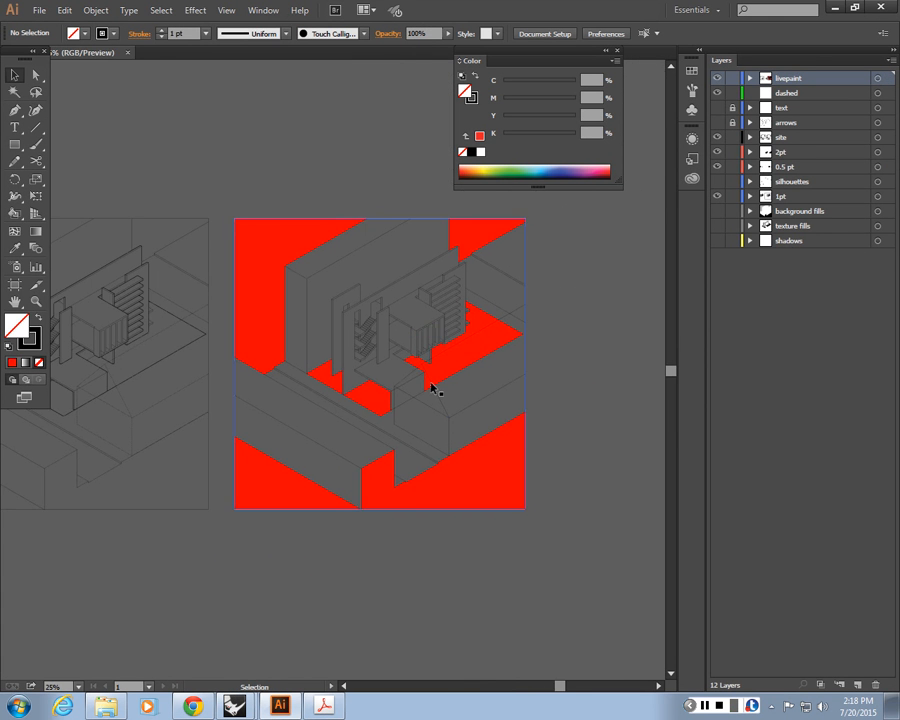
key("ctrl+equal")
scroll(503, 315, "up", 3)
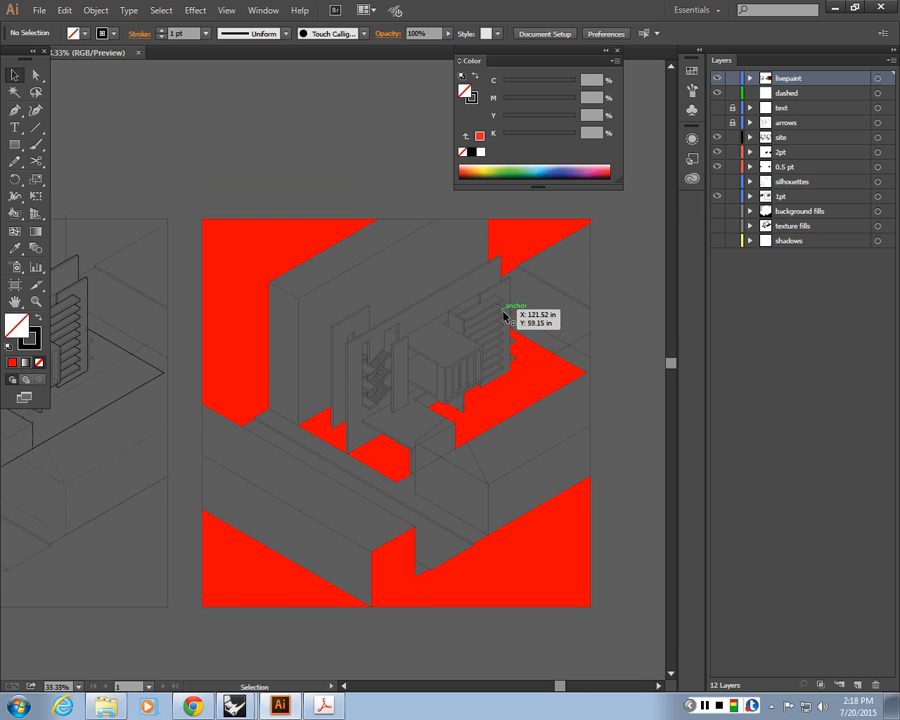
left_click(287, 264)
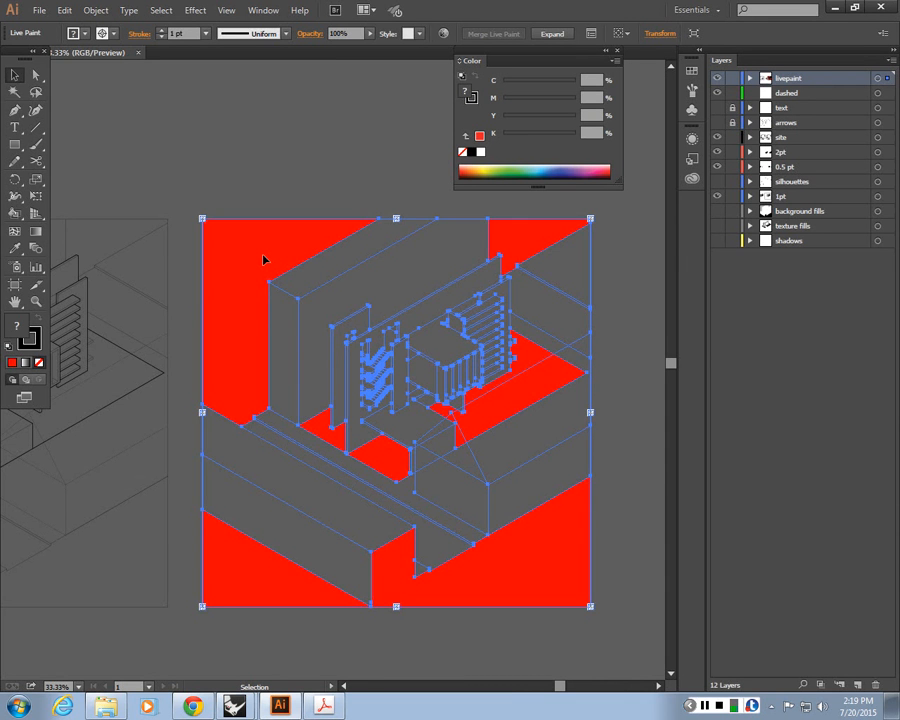
key("ctrl+minus")
key("ctrl+minus")
key("ctrl+minus")
key("v")
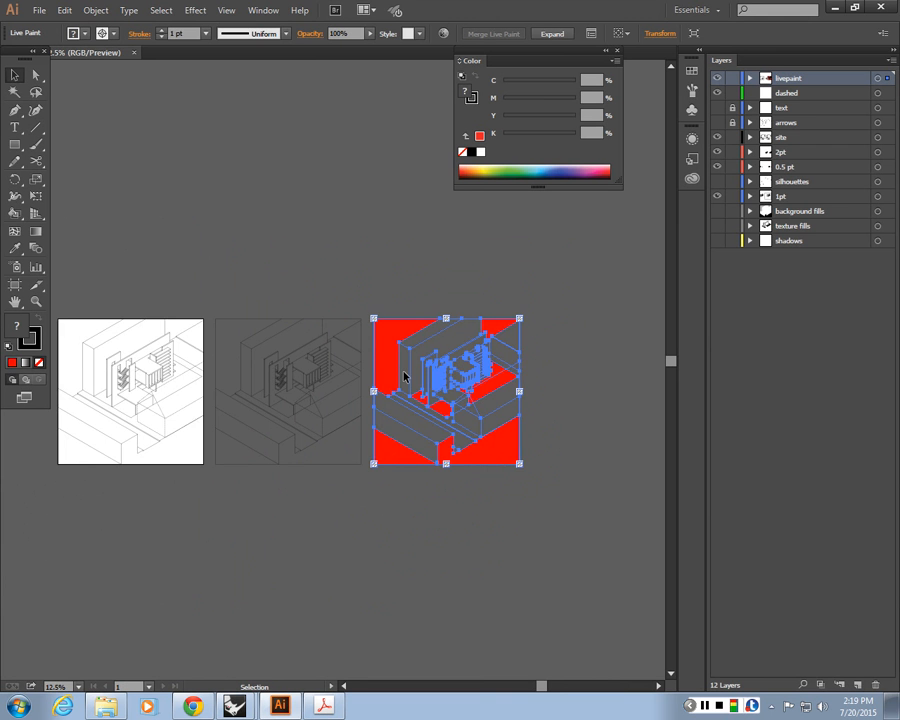
left_click_drag(342, 354, 511, 398)
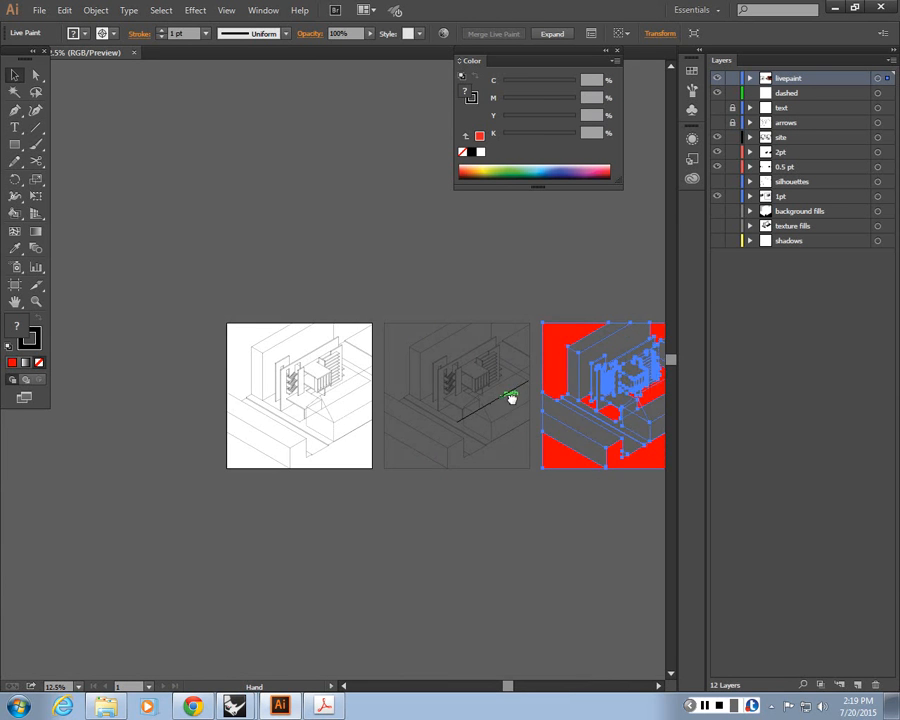
left_click_drag(556, 348, 241, 348)
key("ctrl+equal")
key("ctrl+equal")
key("ctrl+equal")
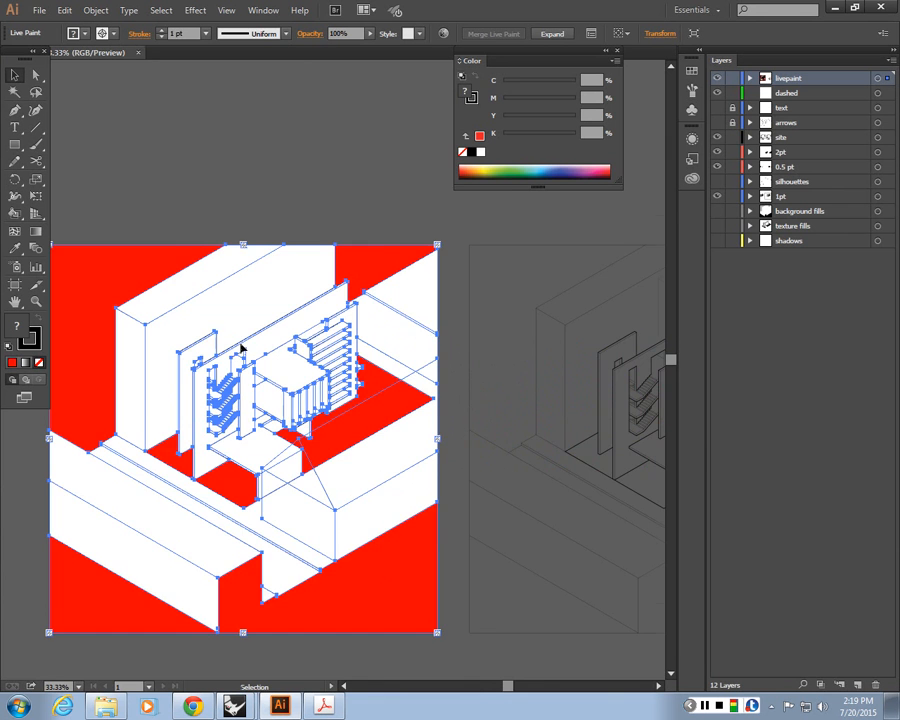
Align the red Live Paint group precisely over the original linework on the left artboard and deselect it
left_click_drag(310, 389, 432, 360)
key("ctrl+equal")
key("ctrl+equal")
left_click_drag(286, 334, 432, 387)
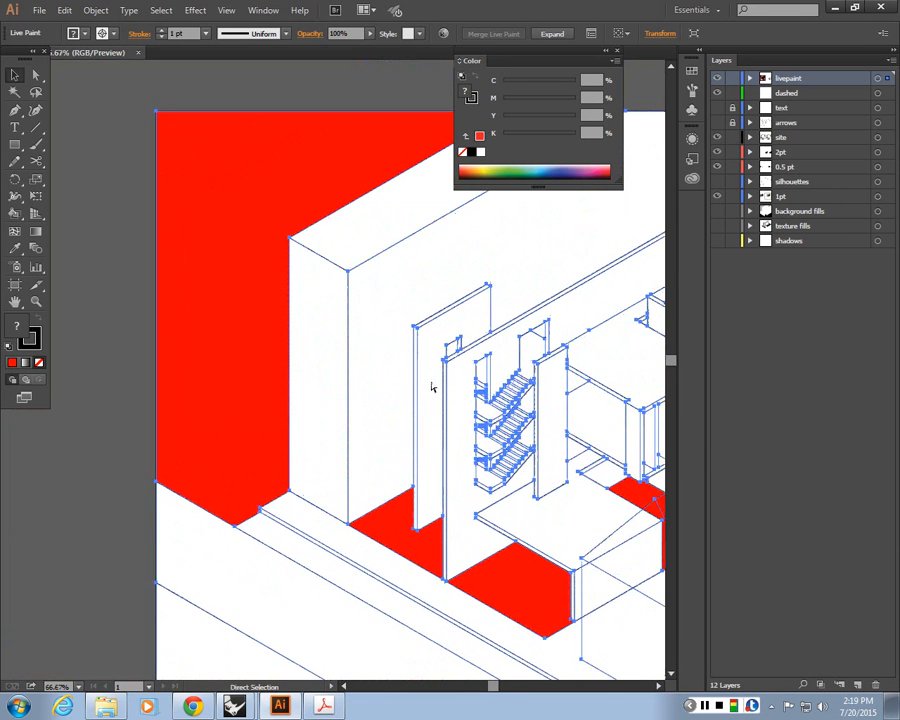
key("ctrl+equal")
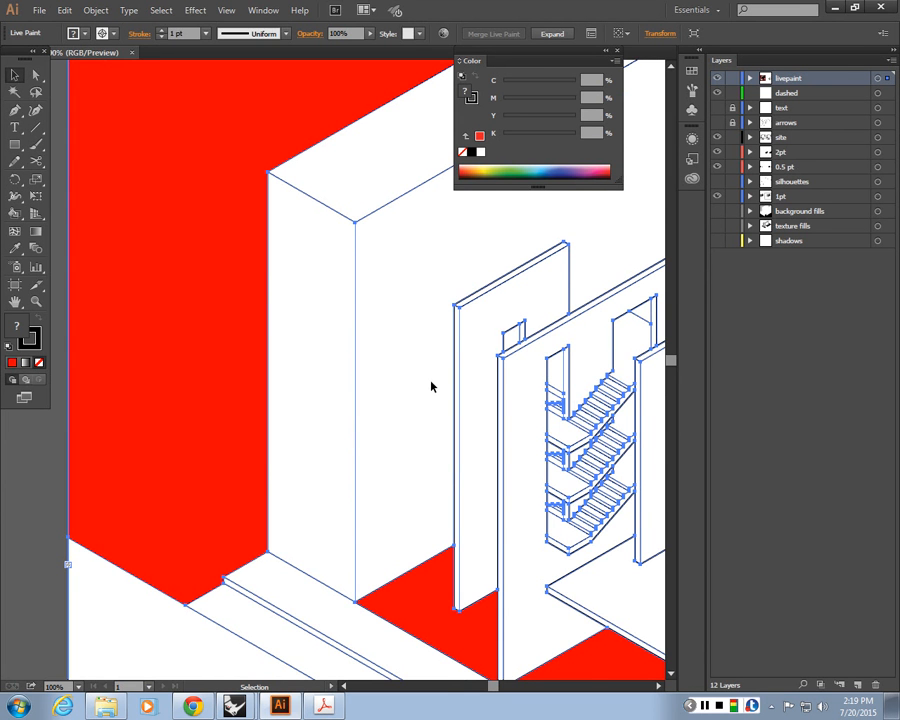
key("ctrl+minus")
key("ctrl+minus")
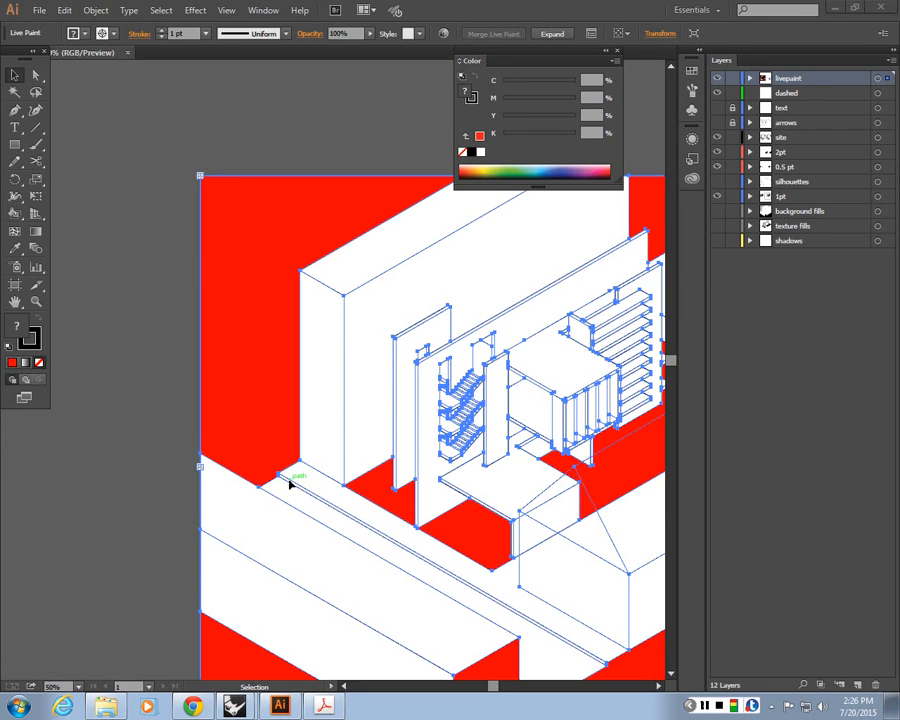
left_click(252, 152)
key("ctrl+minus")
key("ctrl+minus")
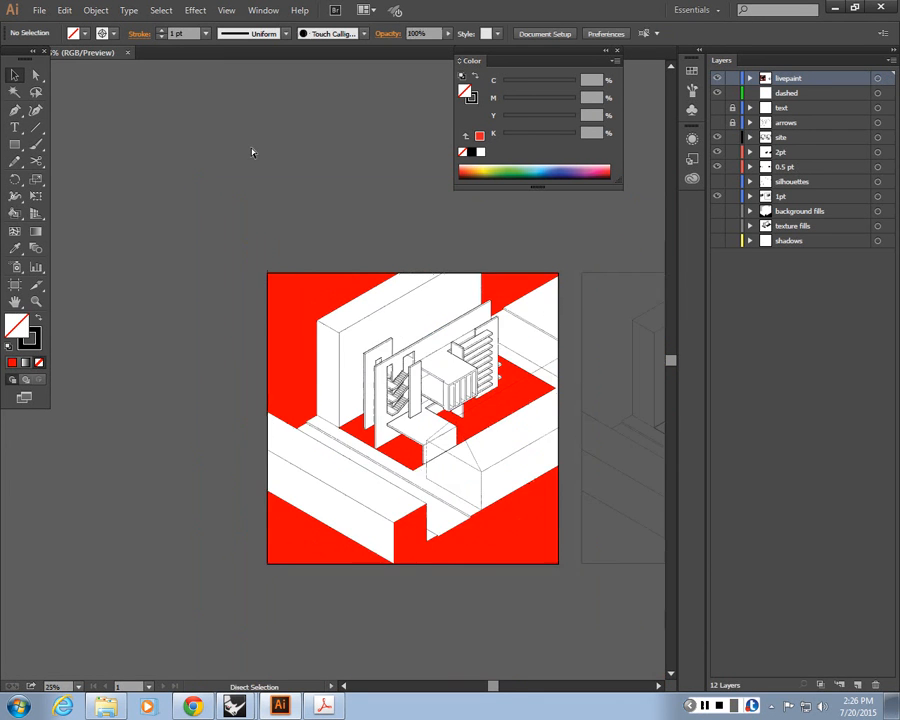
key("ctrl+minus")
key("ctrl+plus")
key("ctrl+plus")
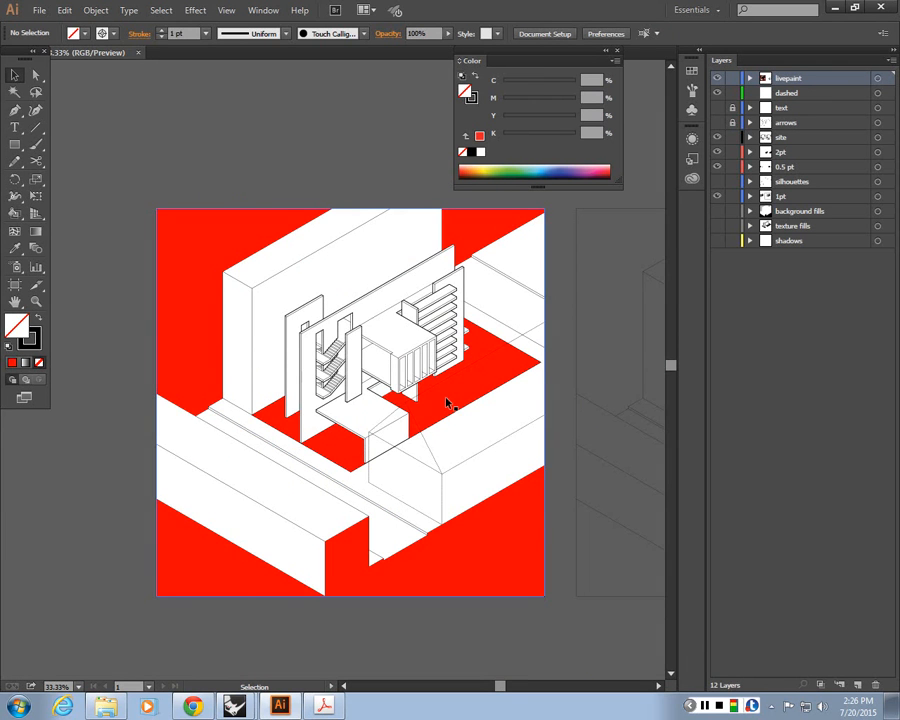
Toggle the livepaint layer's visibility on and off to compare the fills with the original drawing
left_click(717, 78)
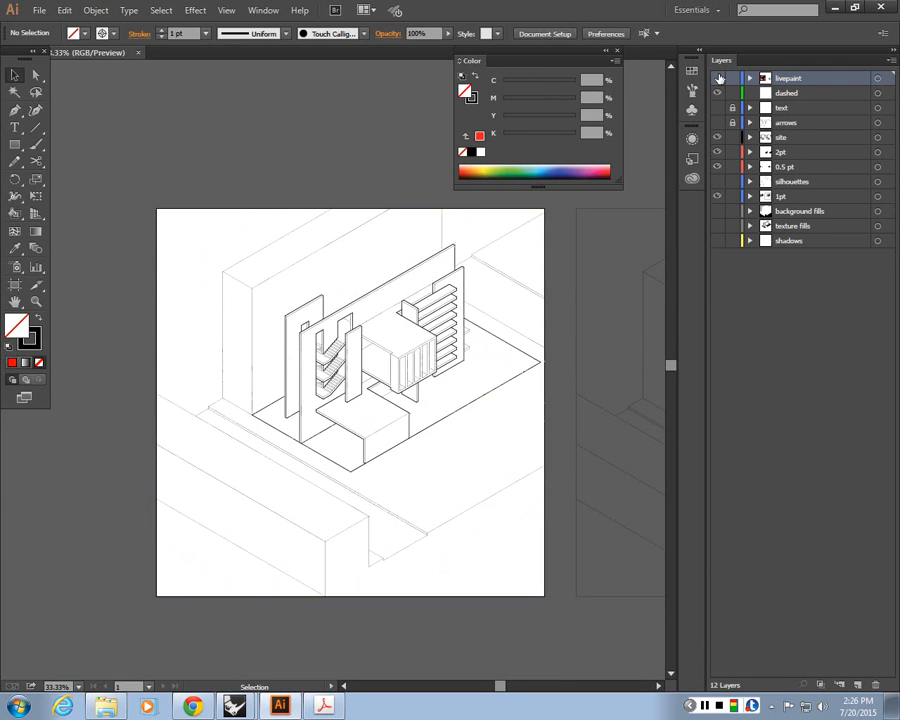
left_click(717, 78)
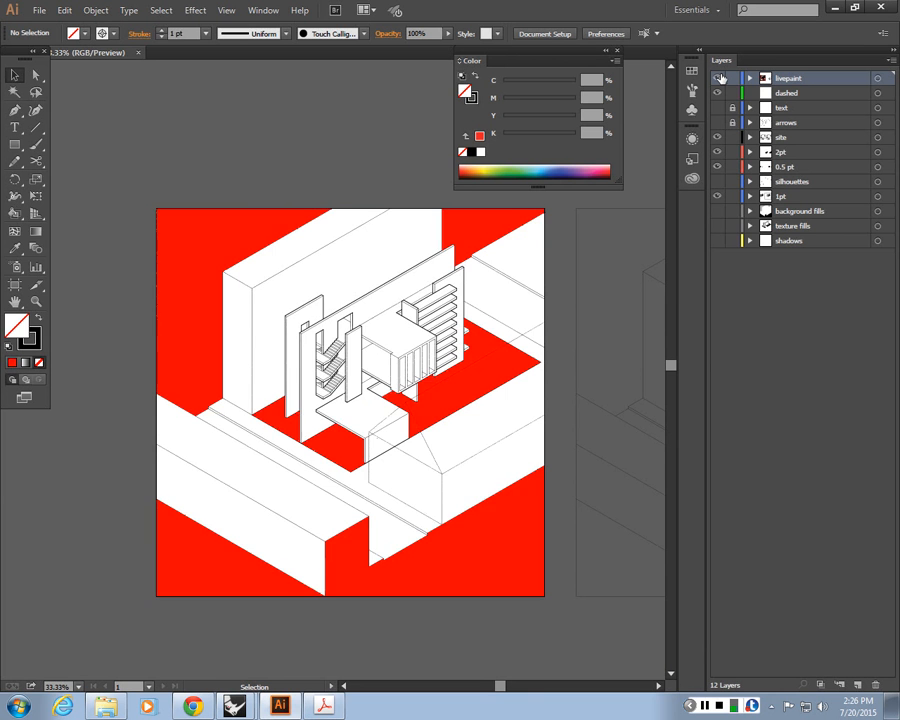
left_click(718, 78)
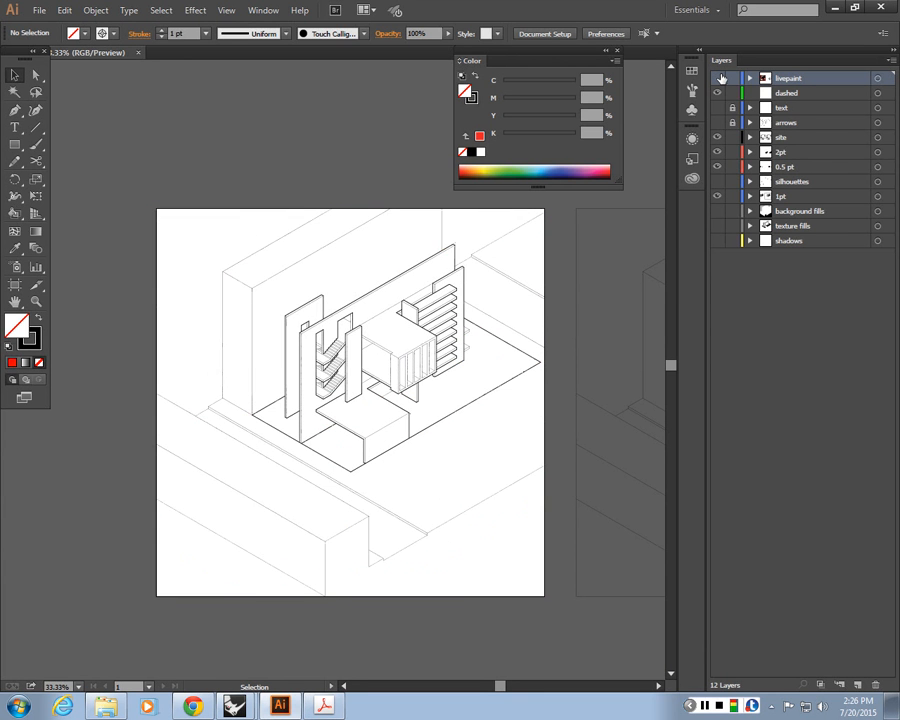
left_click(719, 78)
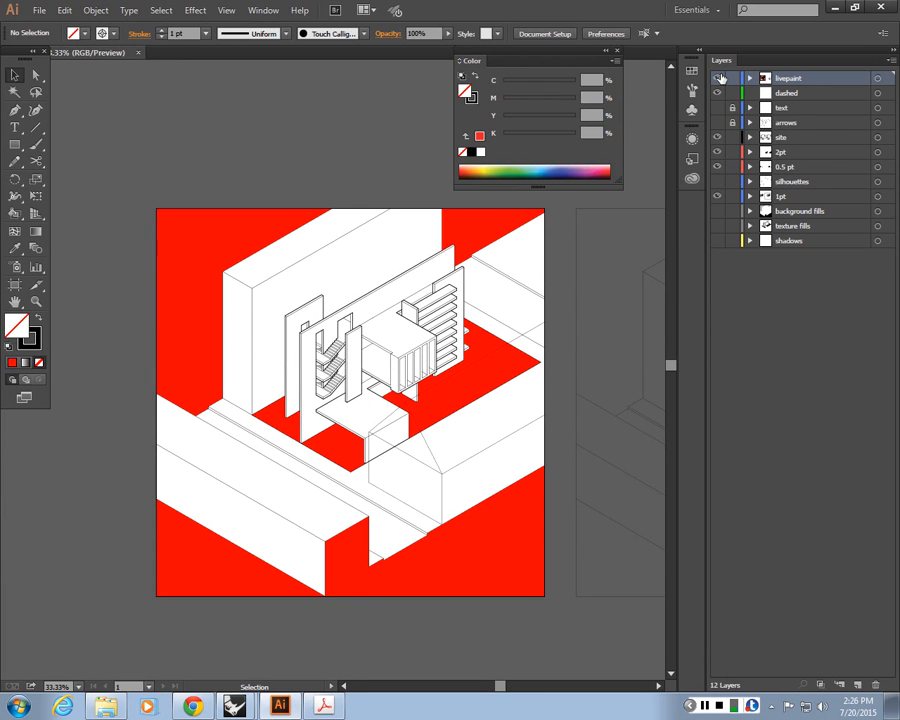
Try to expand the Live Paint group with only the Fill option checked
left_click(228, 250)
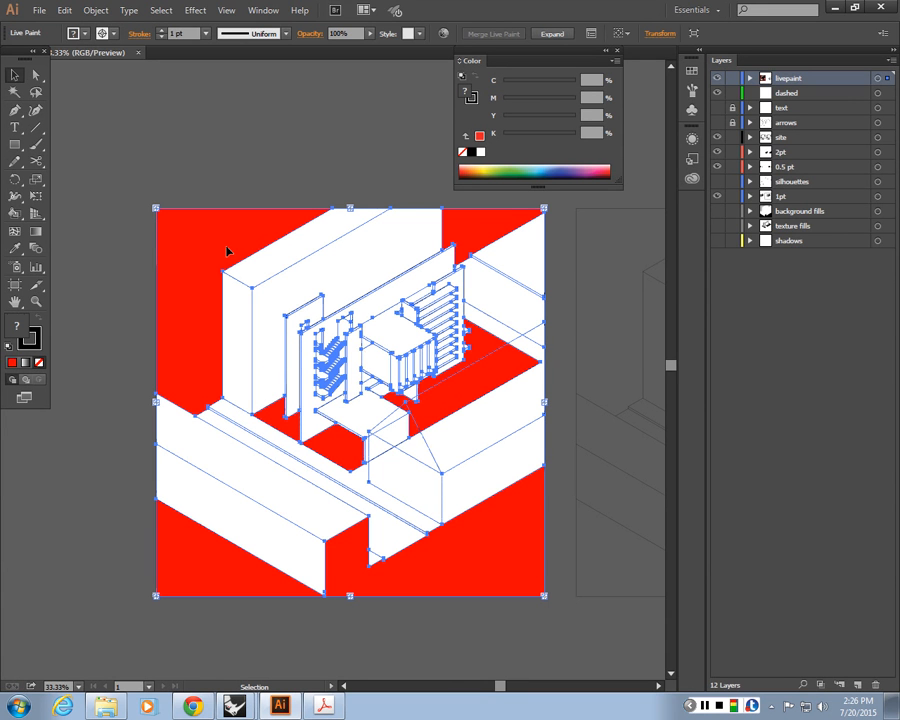
left_click(101, 9)
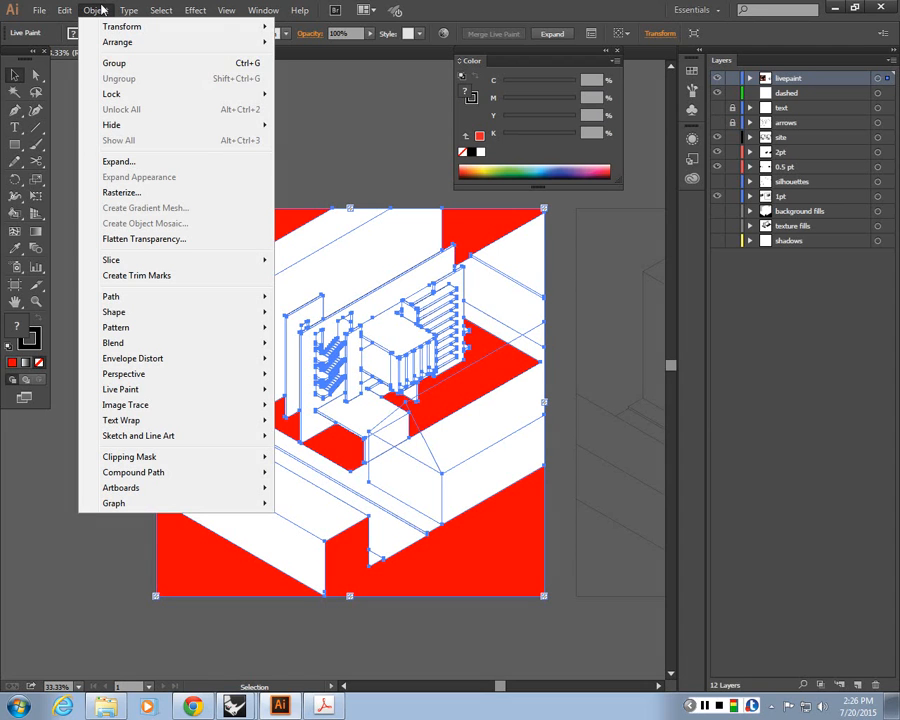
left_click(131, 162)
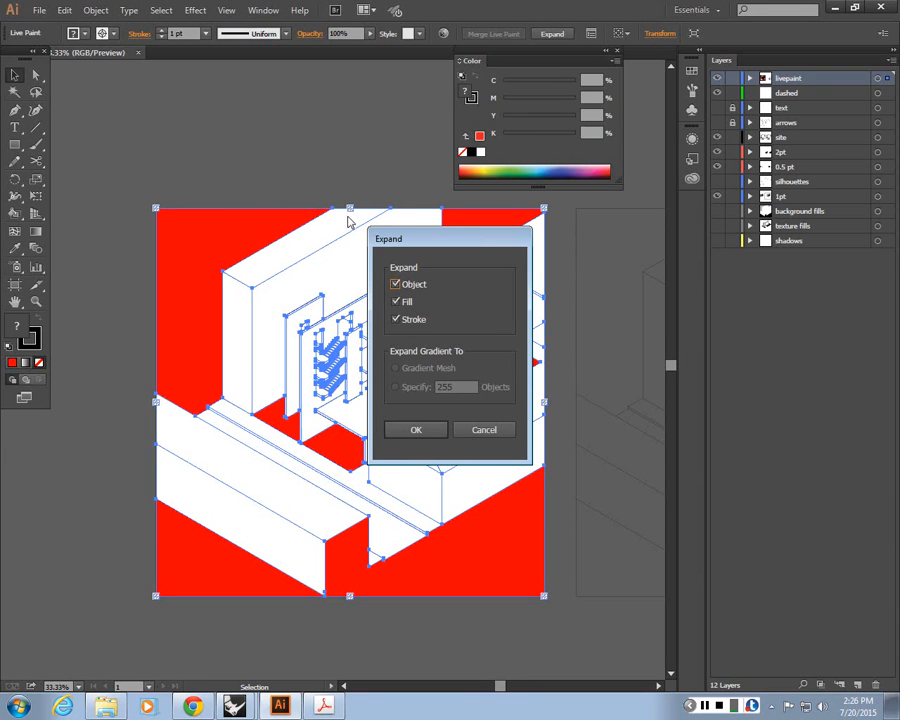
left_click_drag(412, 236, 556, 146)
left_click(536, 225)
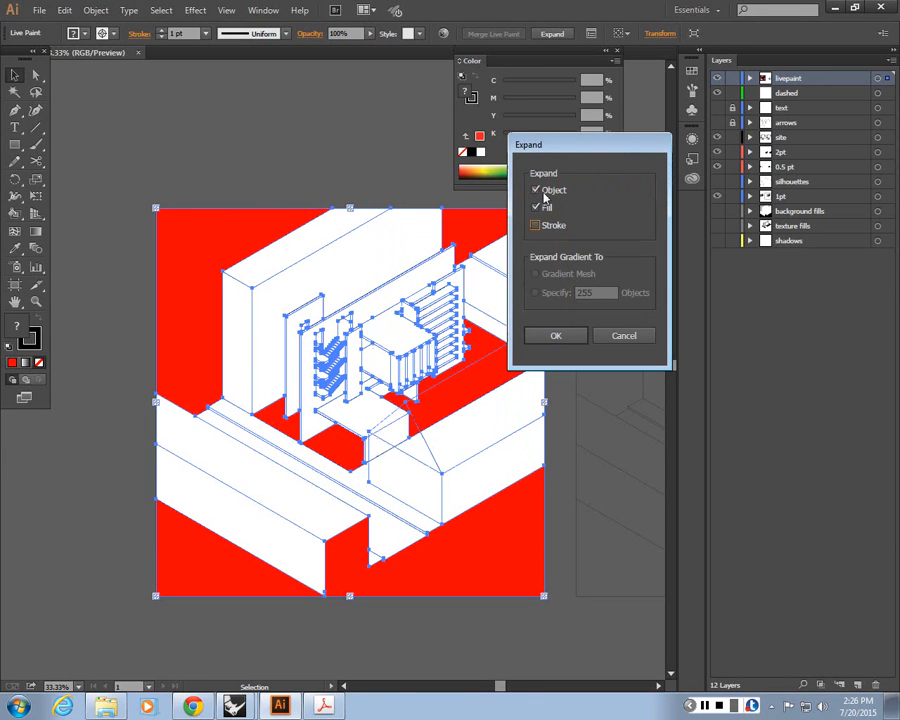
left_click(535, 190)
left_click(557, 337)
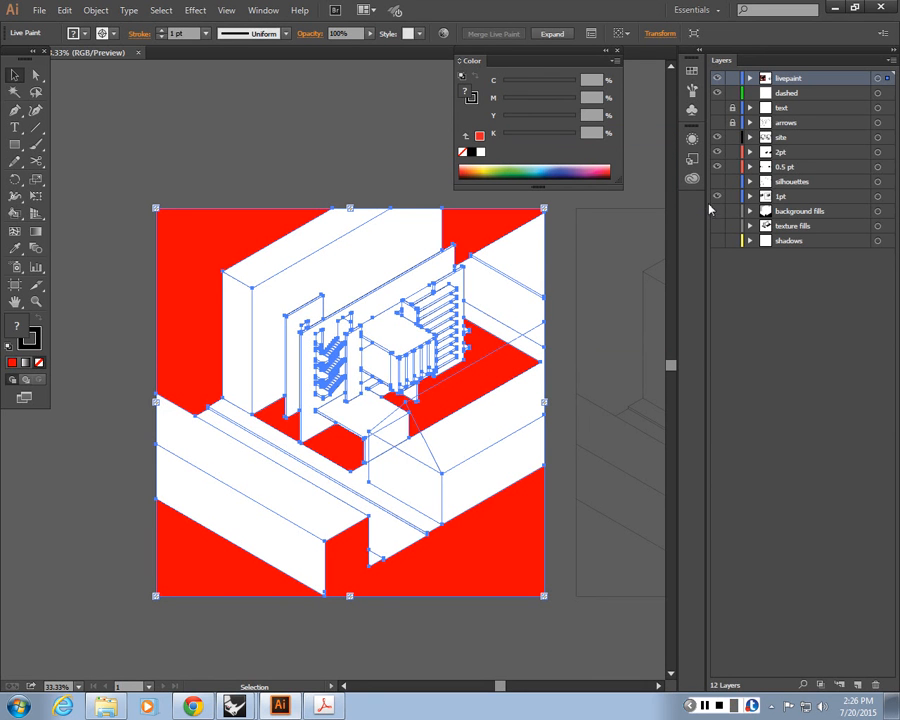
Hide the dashed, site and 2pt layers so only the livepaint layer stays visible
left_click(716, 94)
left_click(716, 138)
left_click(716, 154)
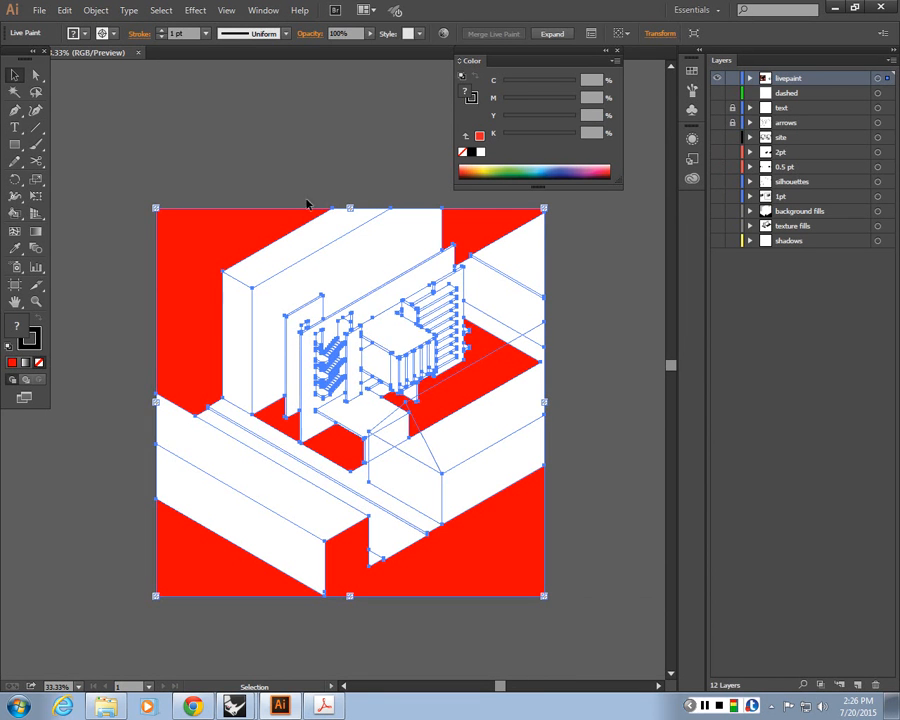
Try again to expand the reselected Live Paint group with only Fill checked
left_click(308, 202)
left_click(310, 230)
right_click(308, 229)
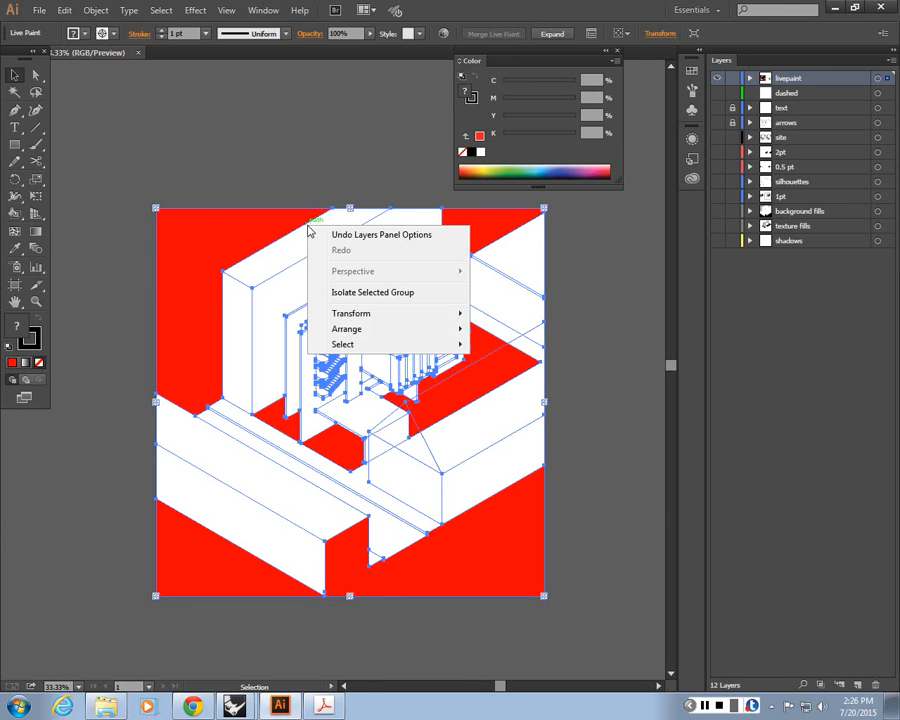
left_click(293, 155)
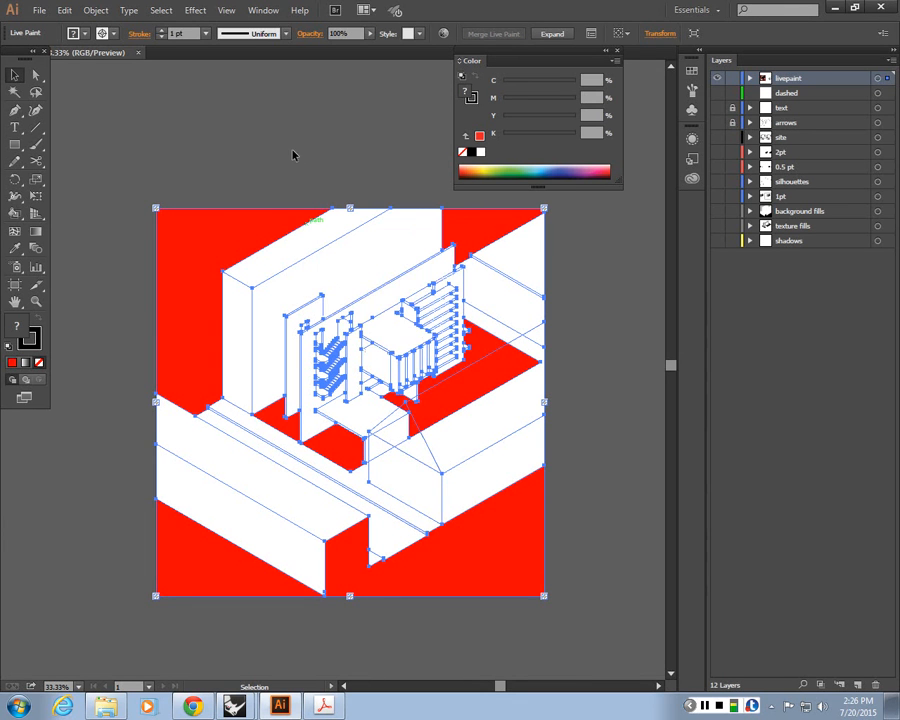
right_click(270, 221)
left_click(268, 226)
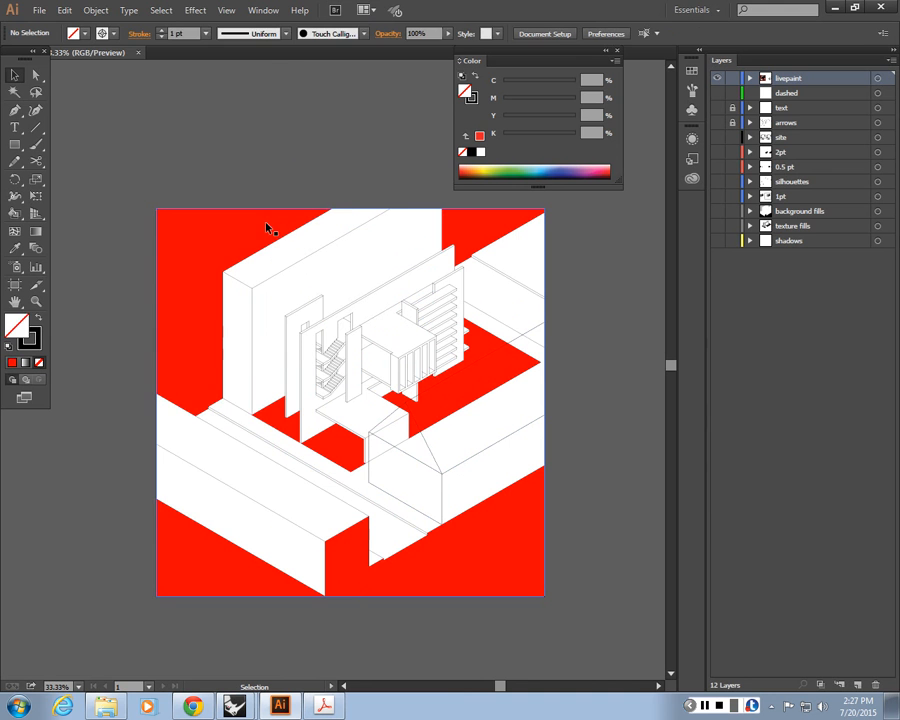
left_click(266, 228)
left_click(95, 10)
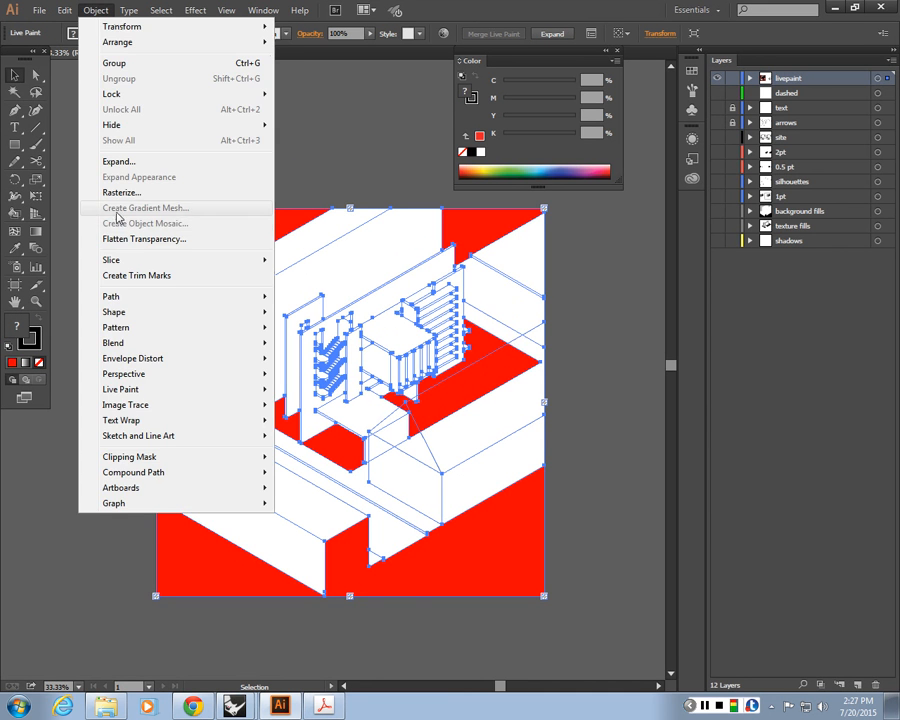
left_click(119, 161)
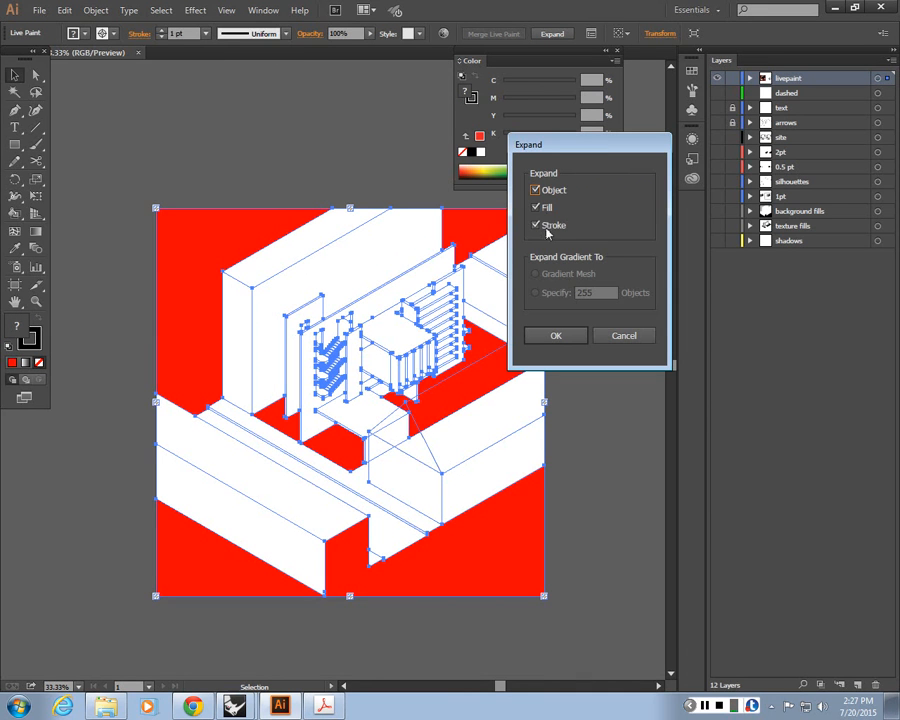
left_click(546, 228)
left_click(546, 191)
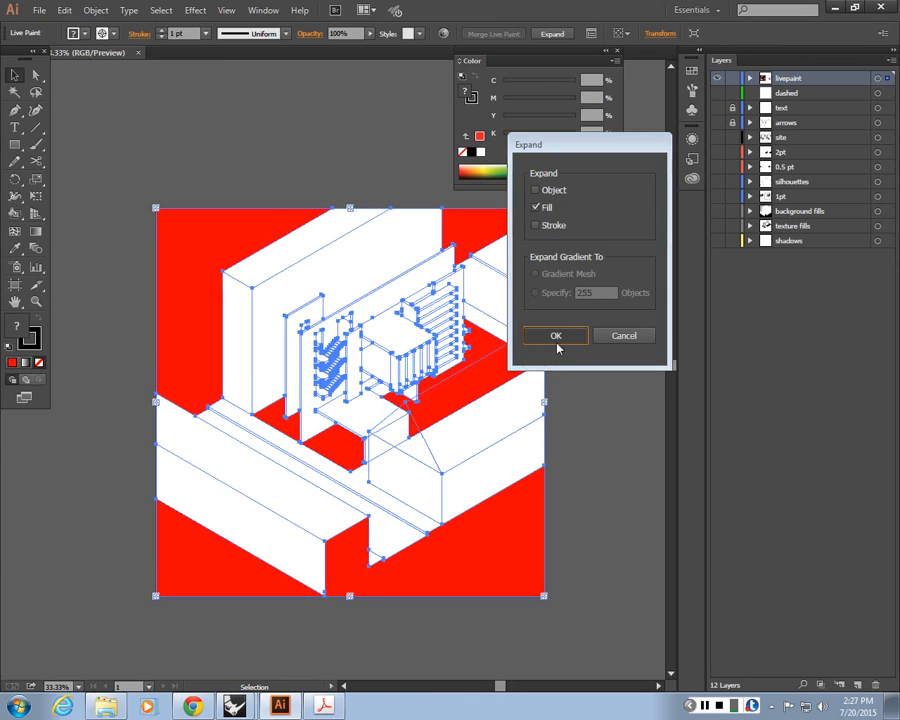
left_click(557, 336)
right_click(265, 234)
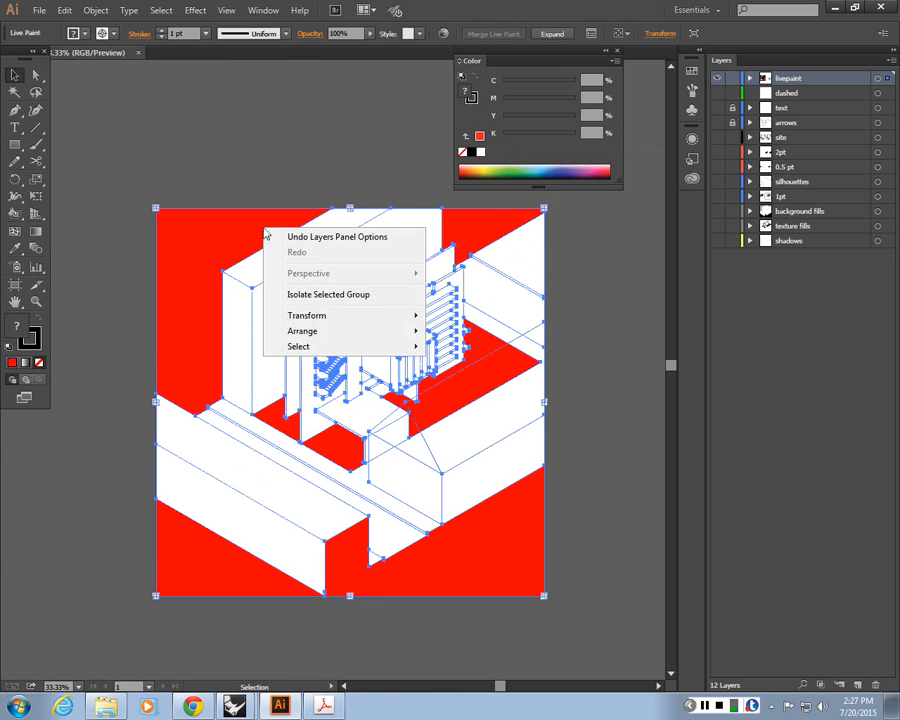
Expand the Live Paint group with Object, Fill and Stroke all checked
left_click(96, 10)
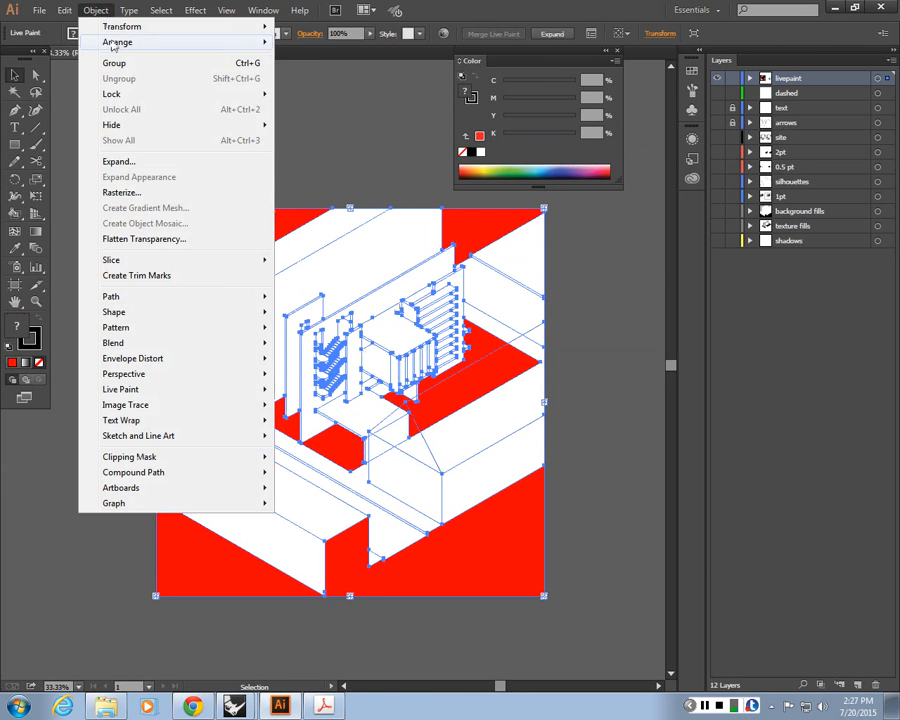
left_click(119, 161)
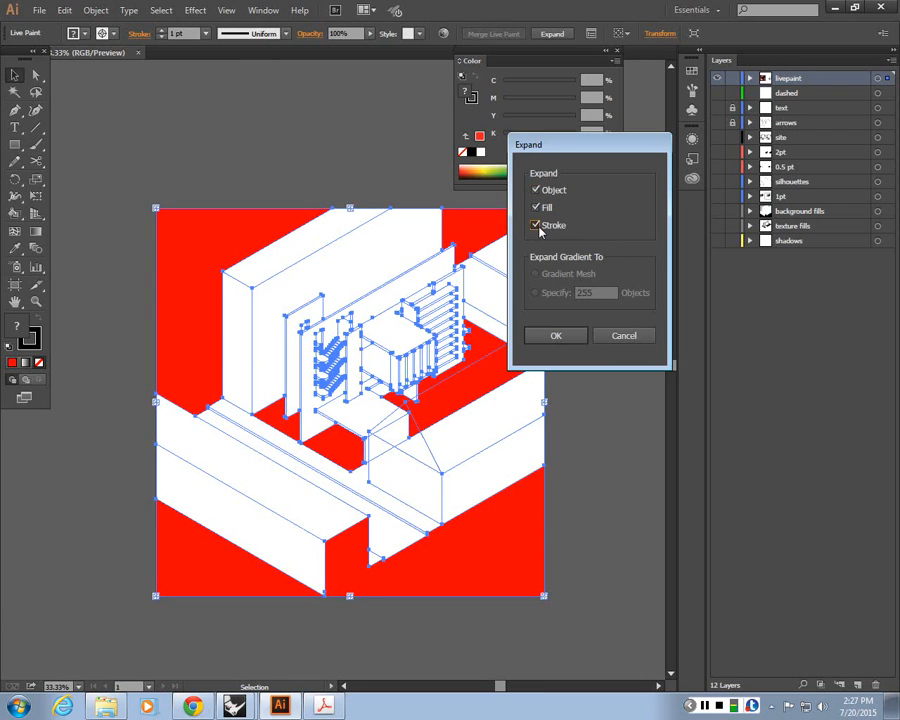
key("Return")
right_click(254, 221)
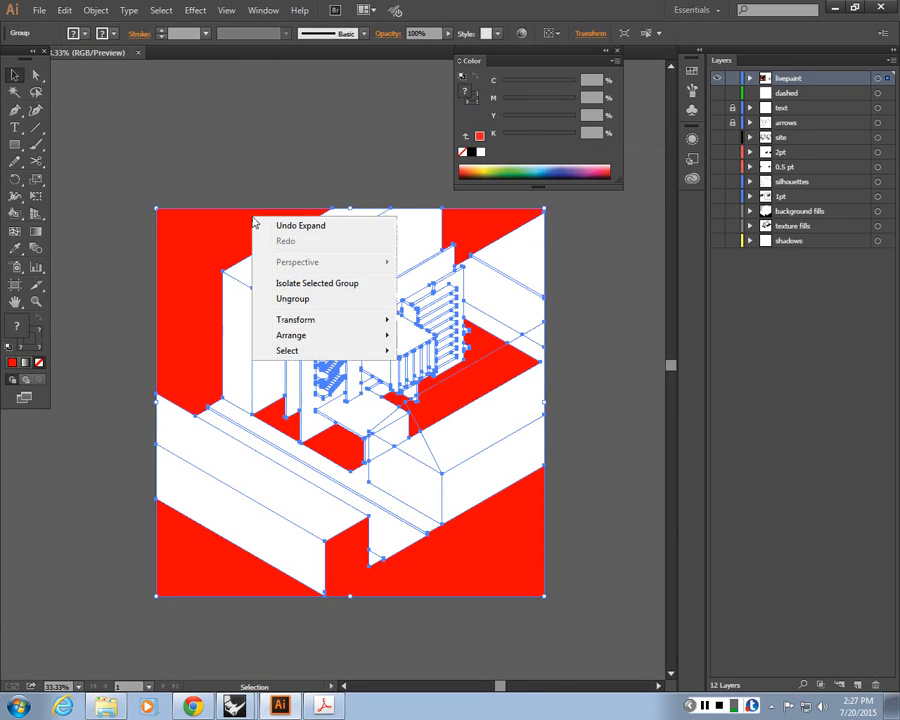
left_click(234, 190)
left_click(223, 229)
left_click(96, 10)
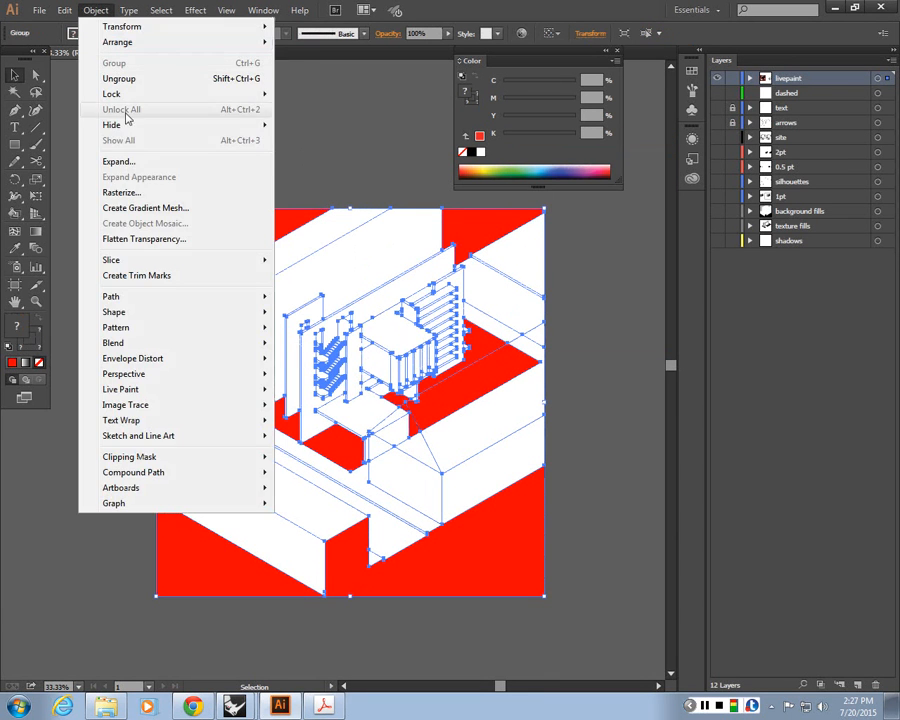
left_click(131, 163)
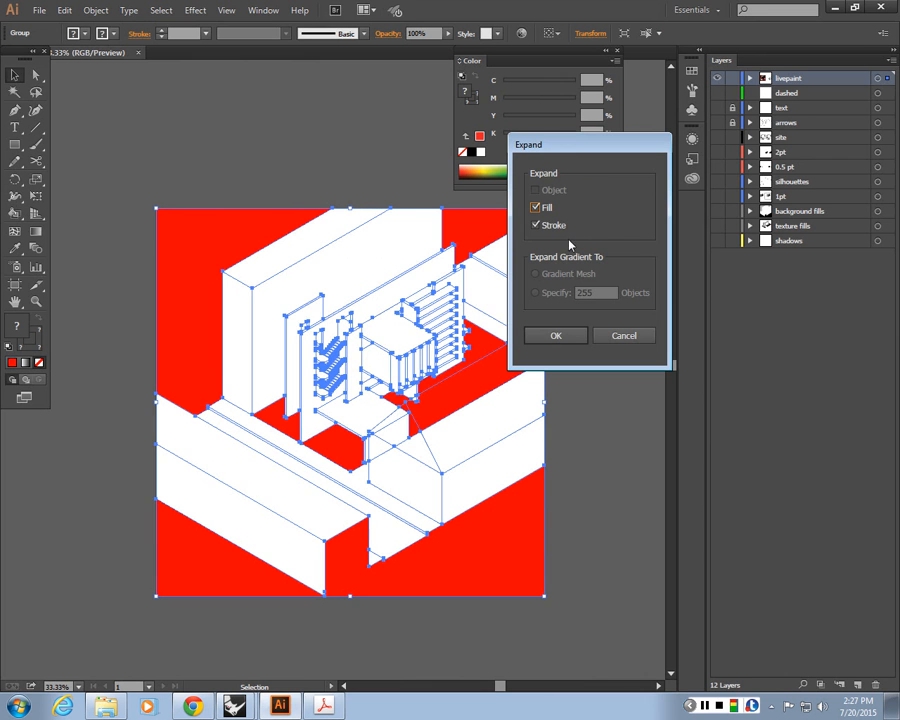
left_click(622, 337)
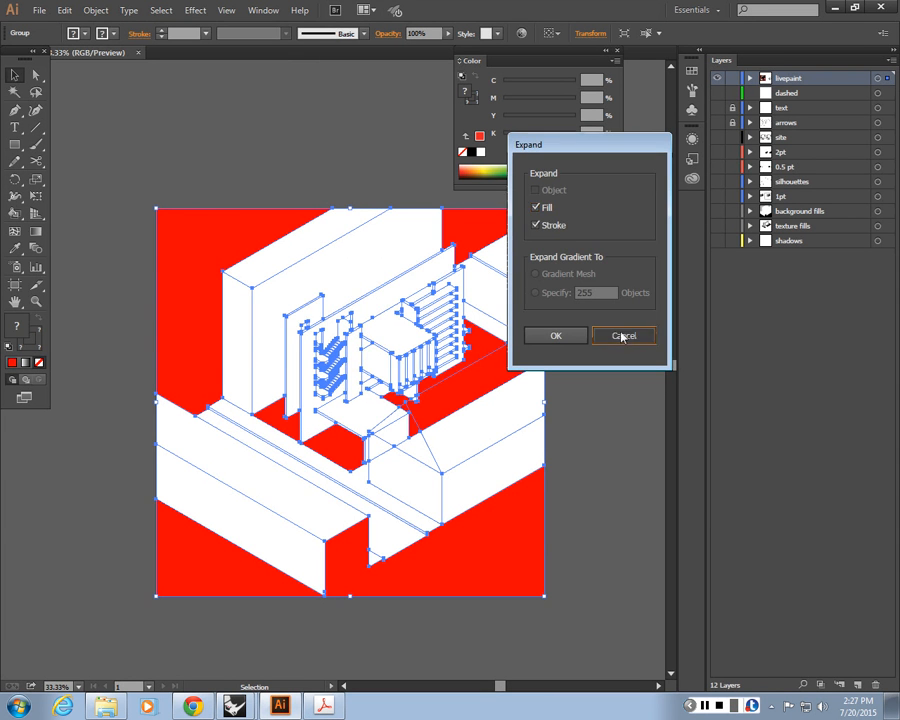
Ungroup the expanded artwork twice to release the individual fill shapes
left_click(228, 165)
left_click(235, 234)
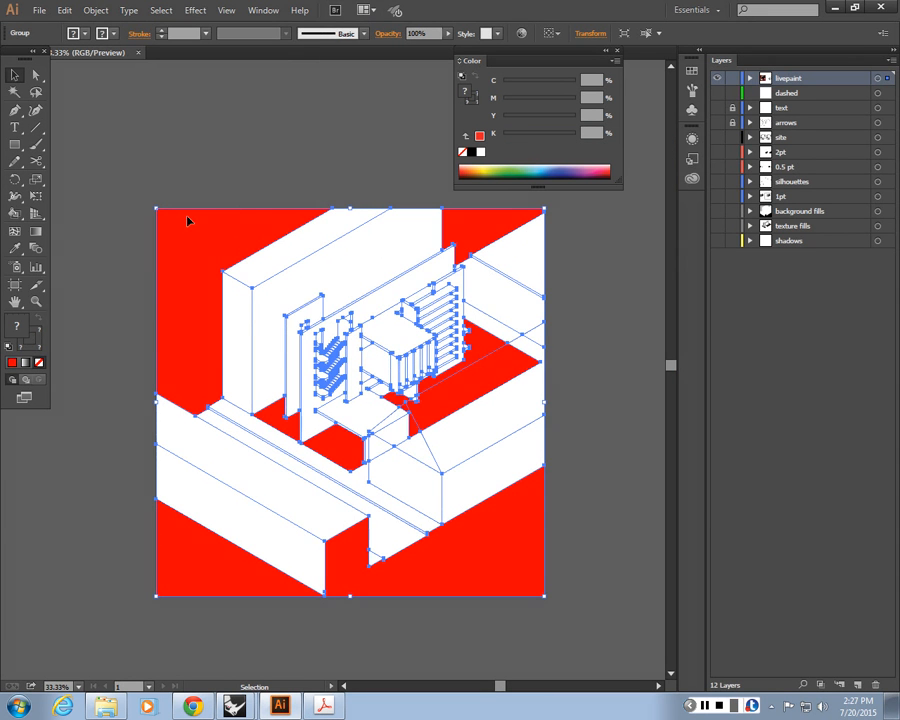
right_click(228, 249)
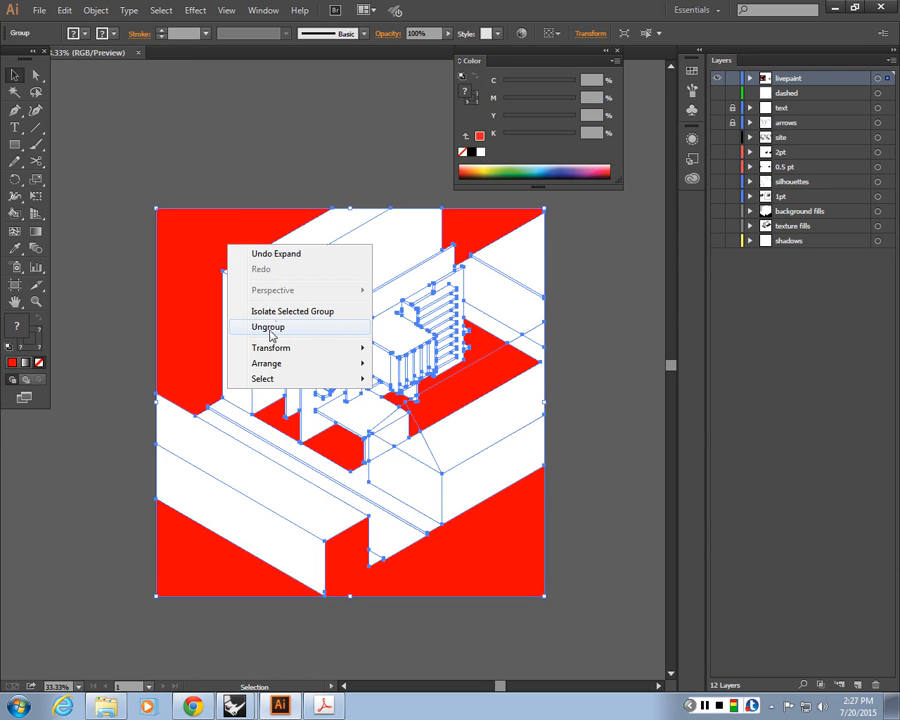
left_click(267, 330)
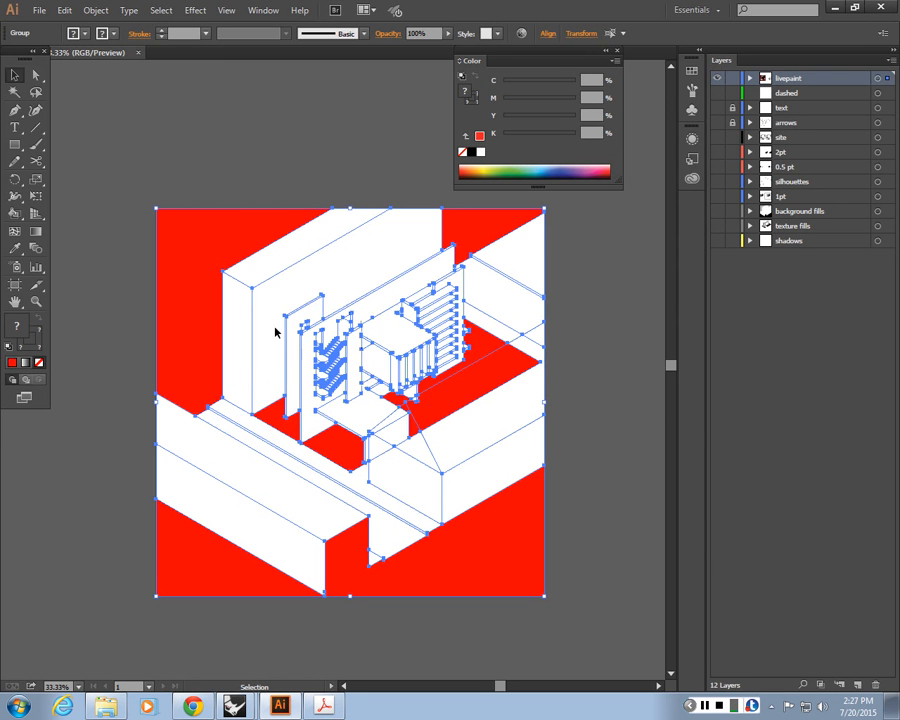
left_click(242, 239)
right_click(242, 239)
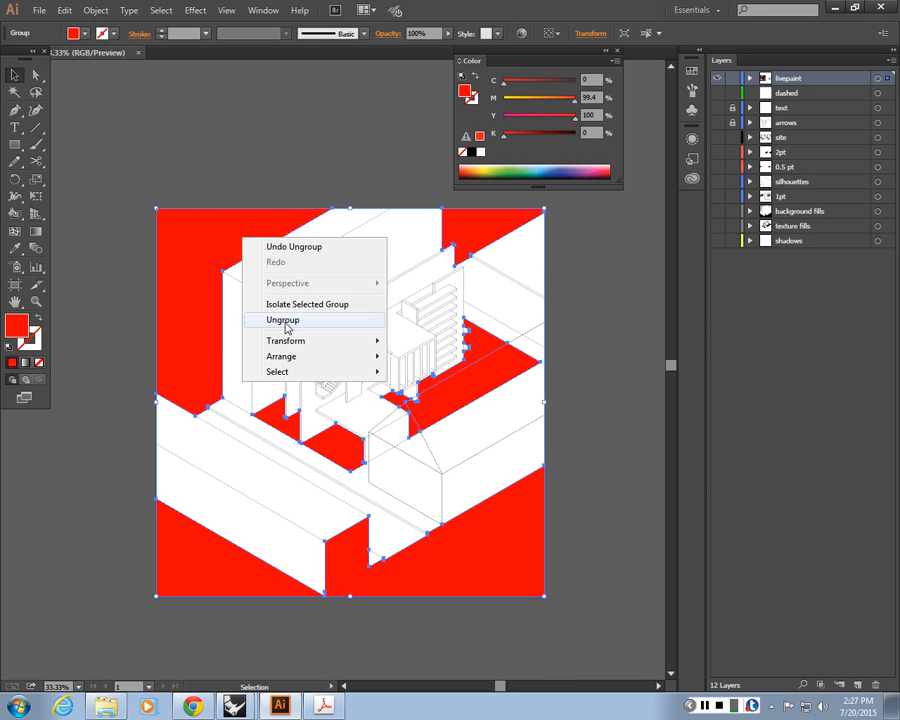
left_click(295, 322)
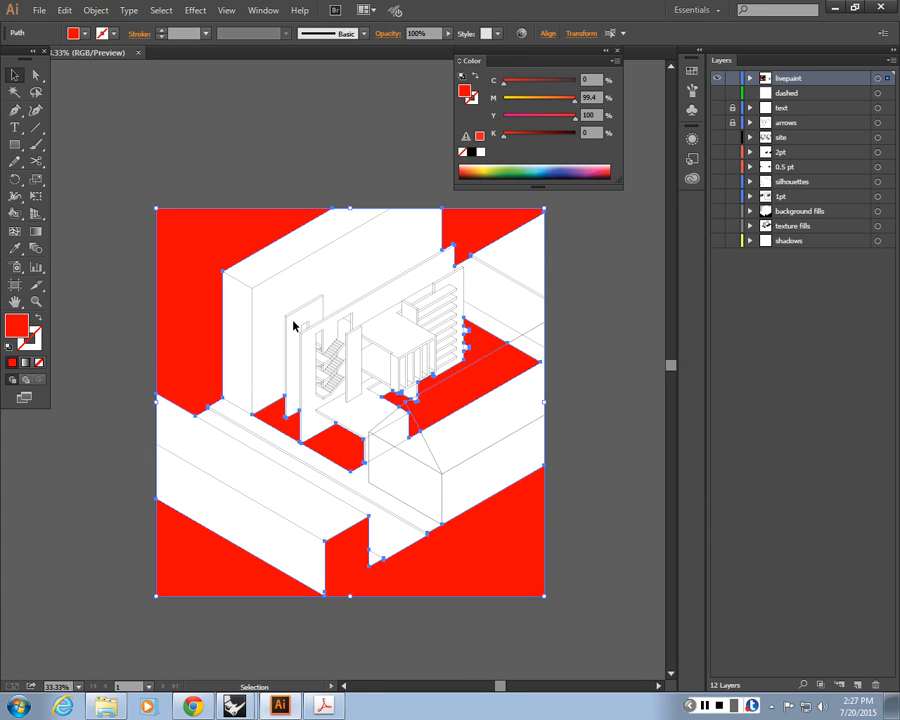
Select the separated fill shapes one at a time to examine how the expanded Live Paint regions were split
left_click(293, 321)
left_click(233, 220)
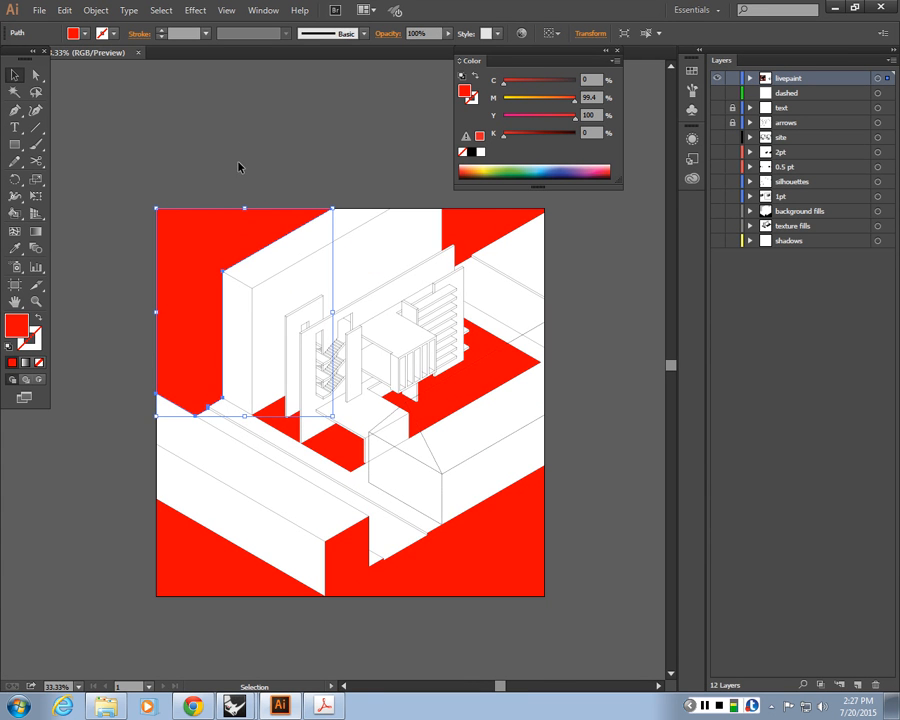
left_click(480, 243)
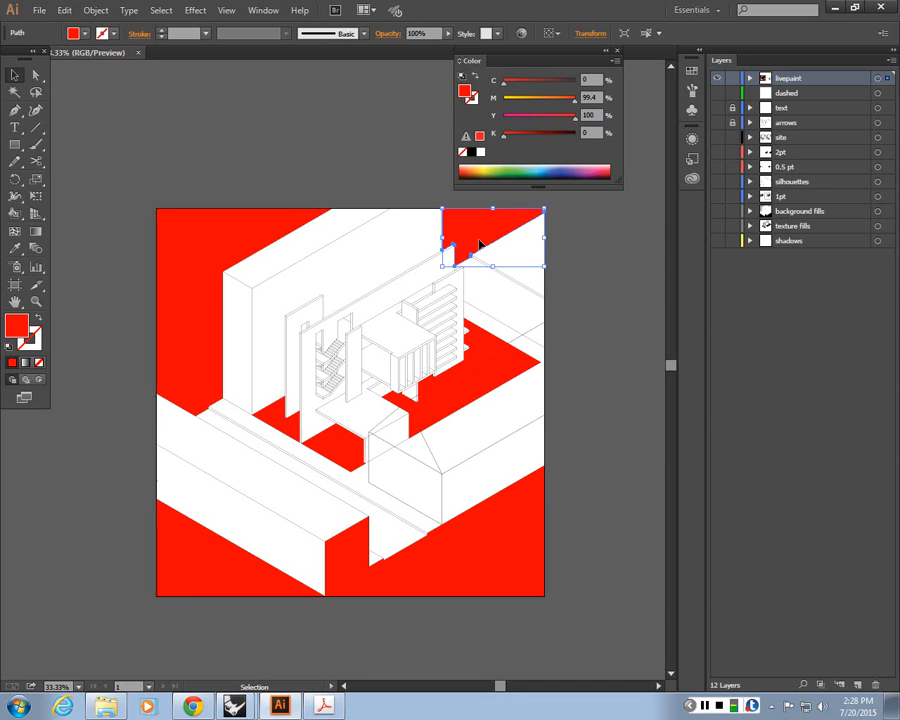
left_click(405, 192)
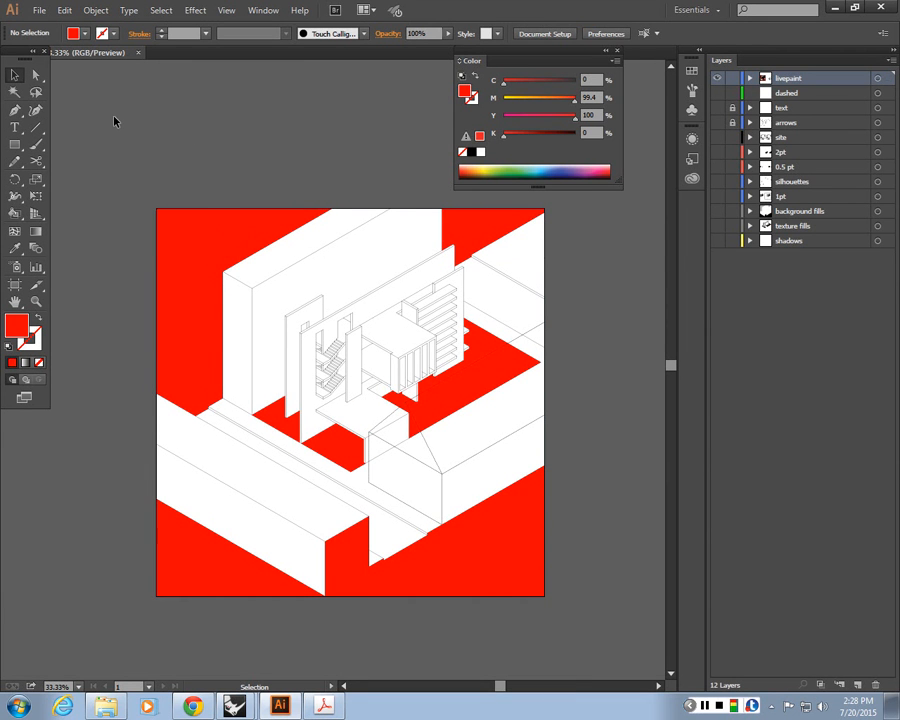
left_click(213, 240)
left_click(463, 247)
left_click(443, 206)
left_click(304, 222)
left_click(331, 199)
left_click(504, 233)
left_click(463, 204)
Select the lower foreground fill shape and change its fill colour to black
left_click(470, 567)
left_click(272, 580, "shift")
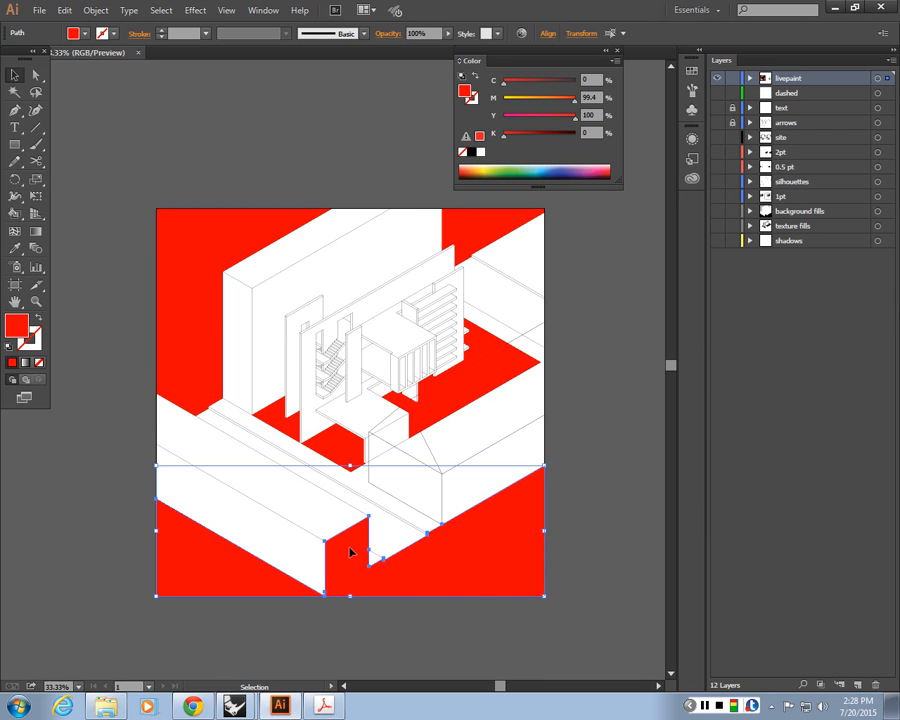
double_click(17, 330)
left_click(208, 262)
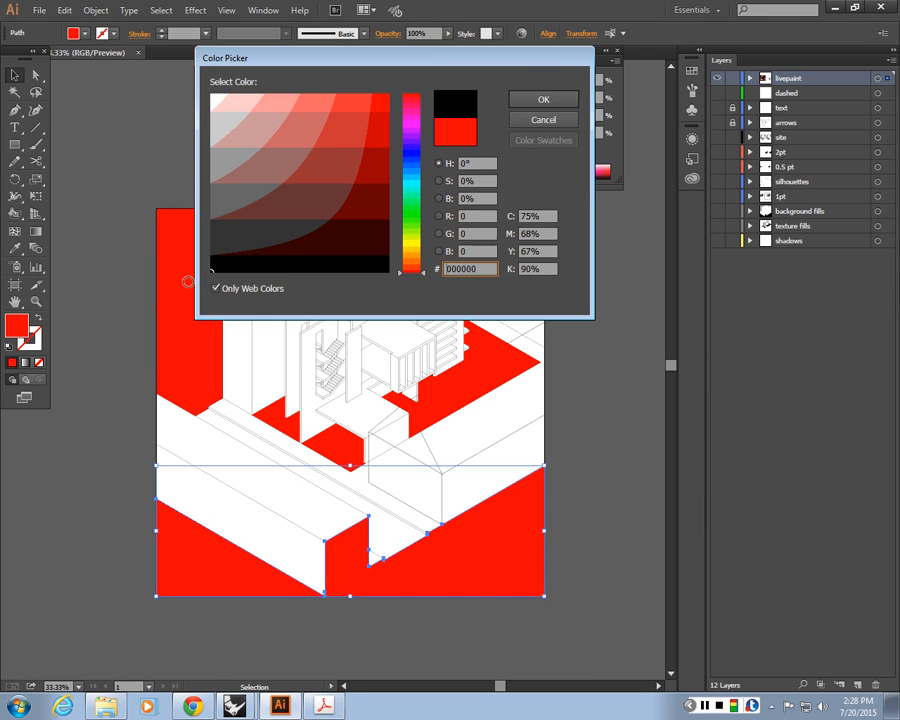
left_click(560, 98)
left_click(331, 126)
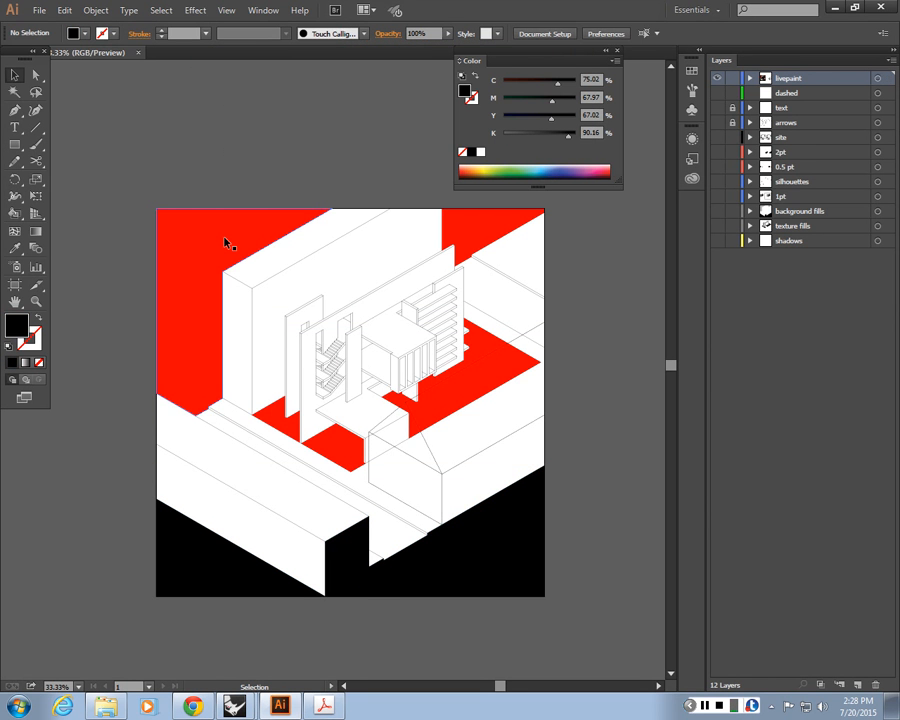
Select the upper background fill shape and set its fill colour to RGB 120, 120, 120 grey
left_click(467, 232)
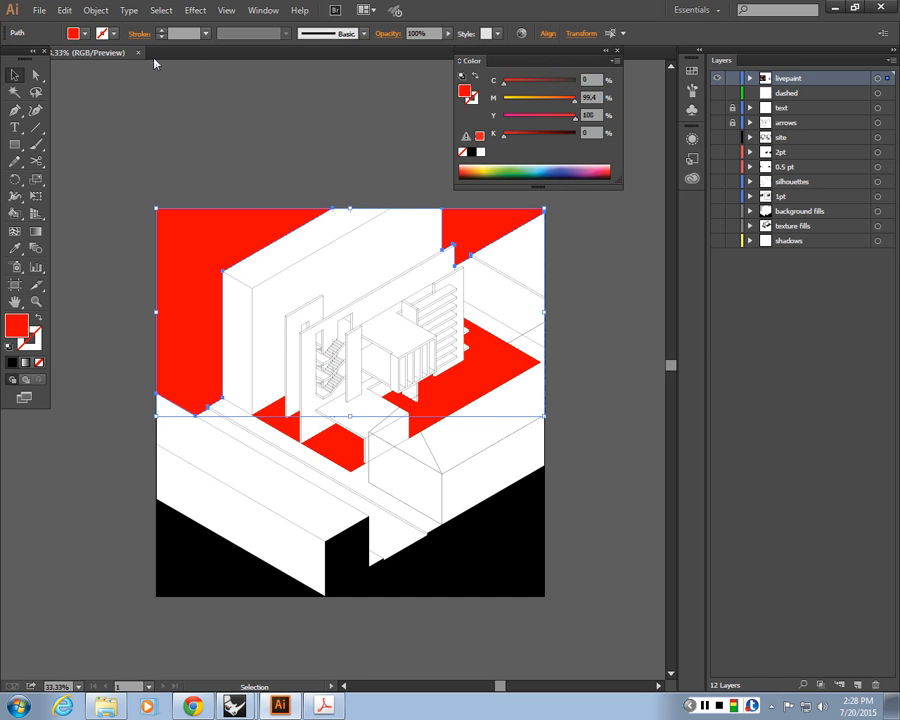
double_click(17, 325)
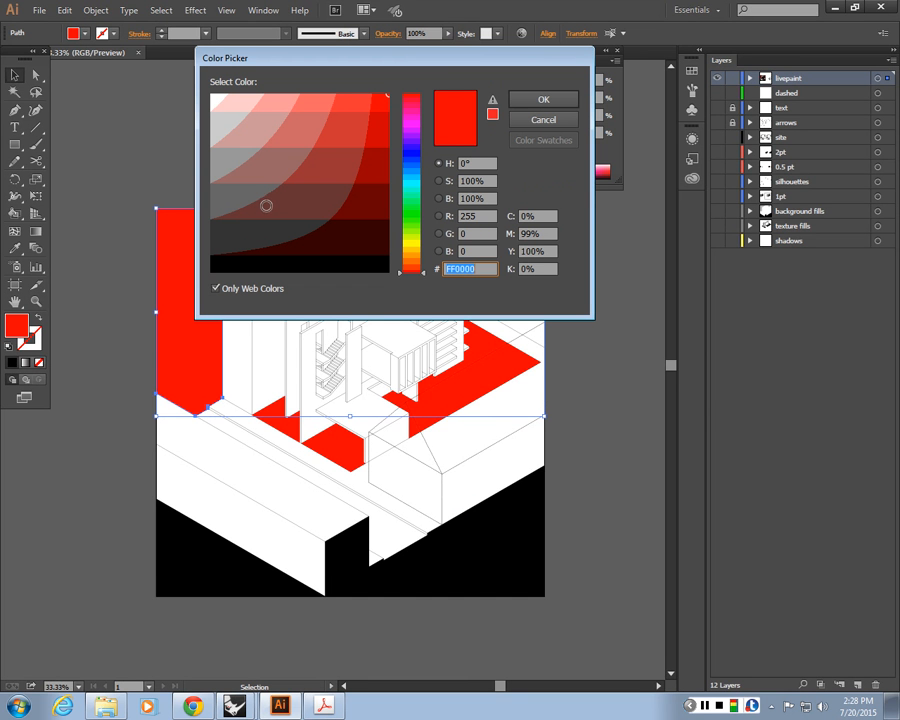
left_click_drag(484, 217, 314, 200)
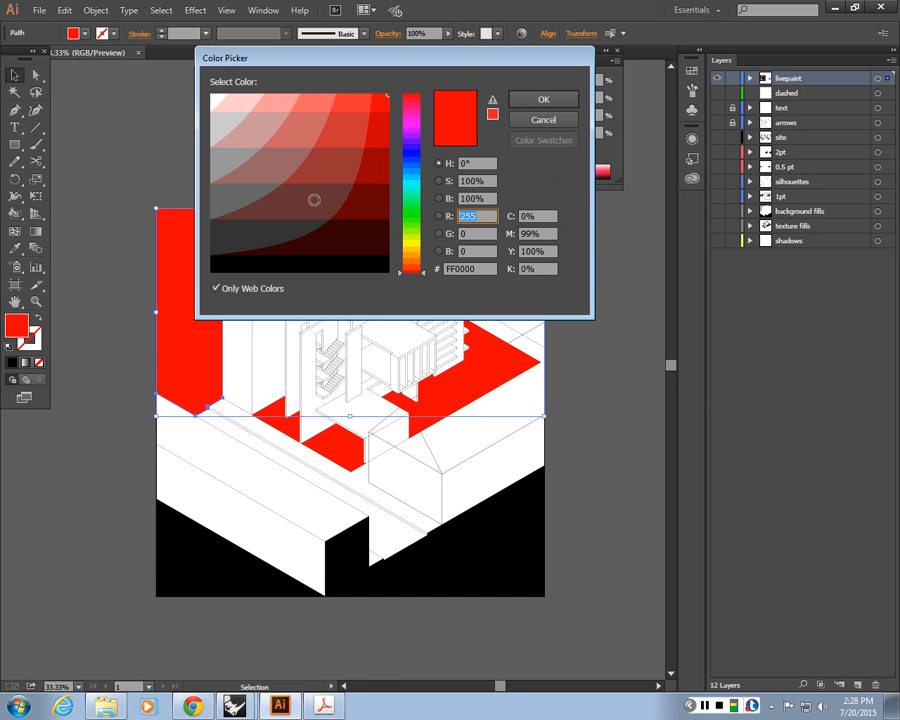
type("80")
key("Tab")
type("80")
key("Tab")
type("80")
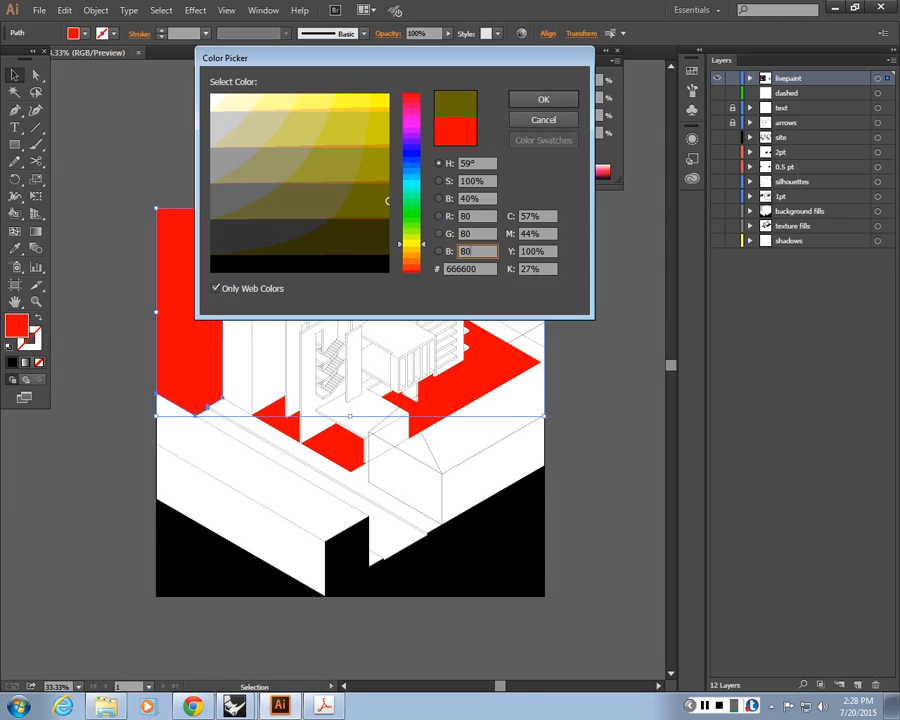
left_click(485, 231)
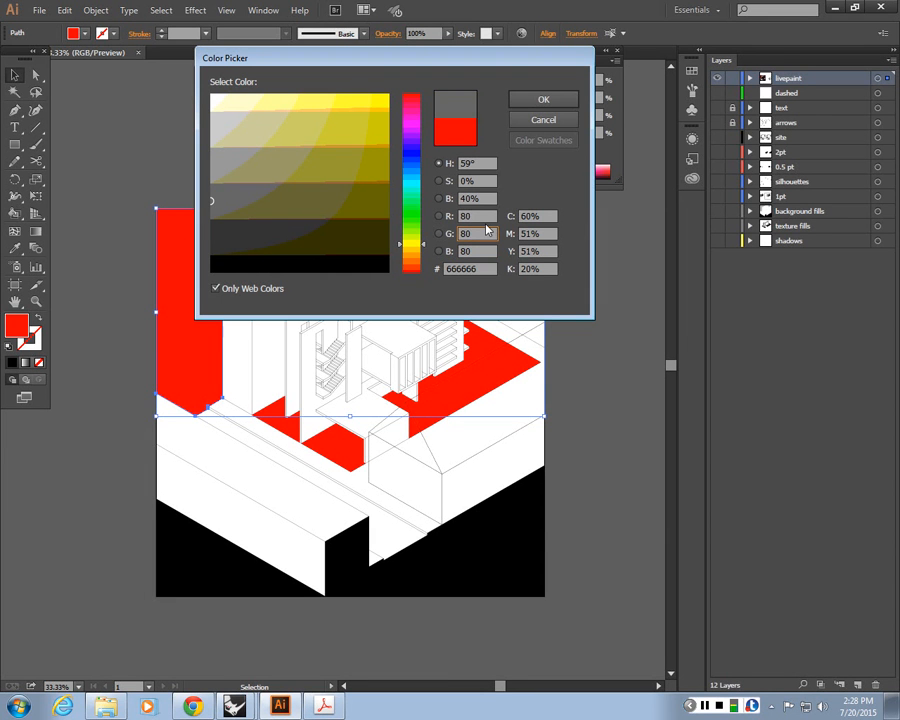
key("shift+Tab")
type("120")
key("Tab")
type("120")
key("Tab")
type("12")
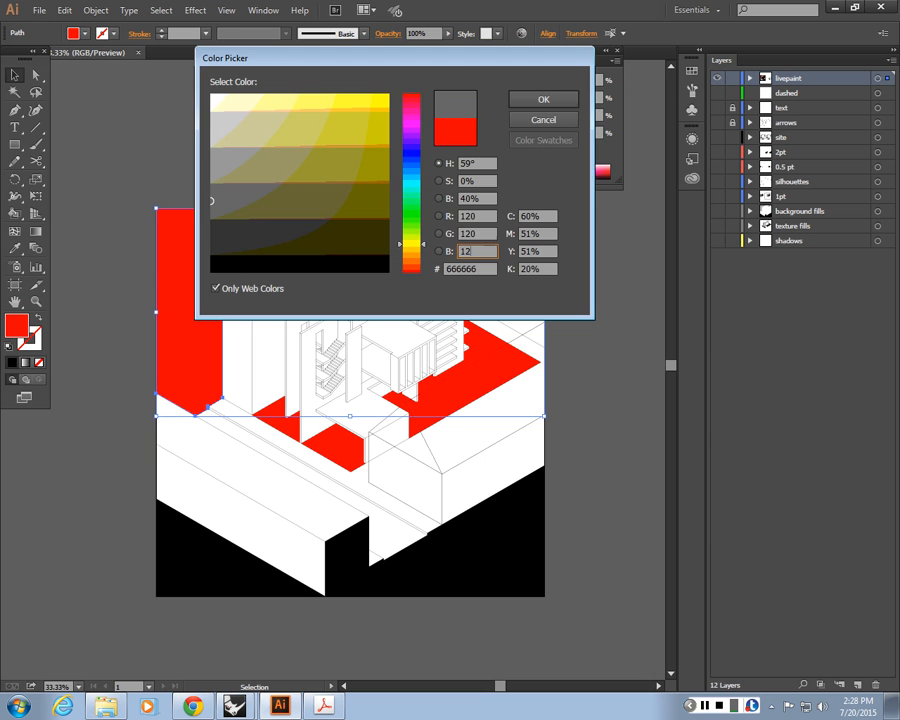
type("0")
key("Return")
left_click(160, 200)
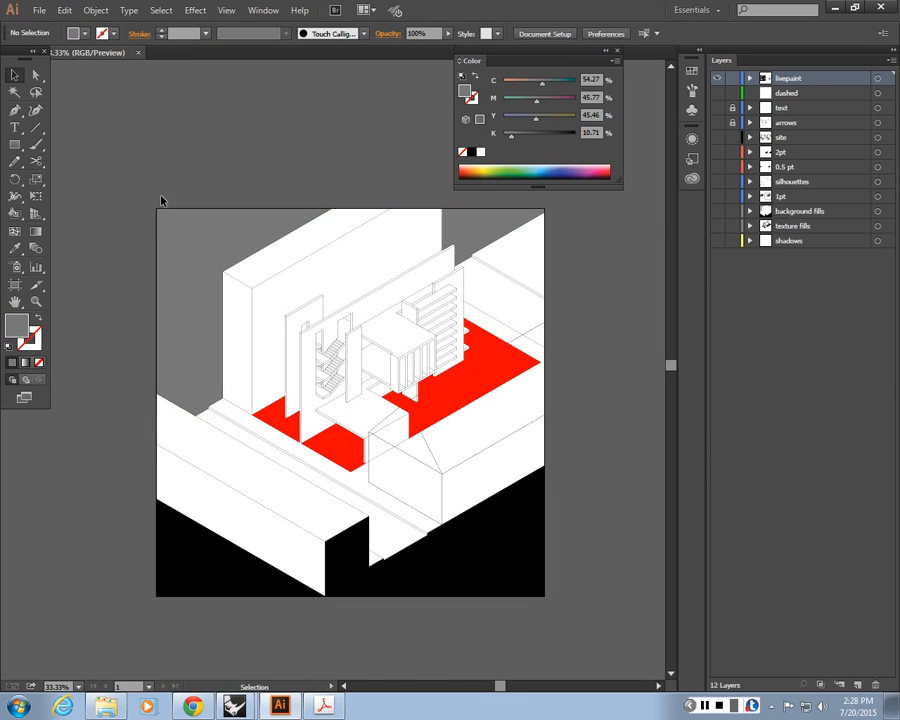
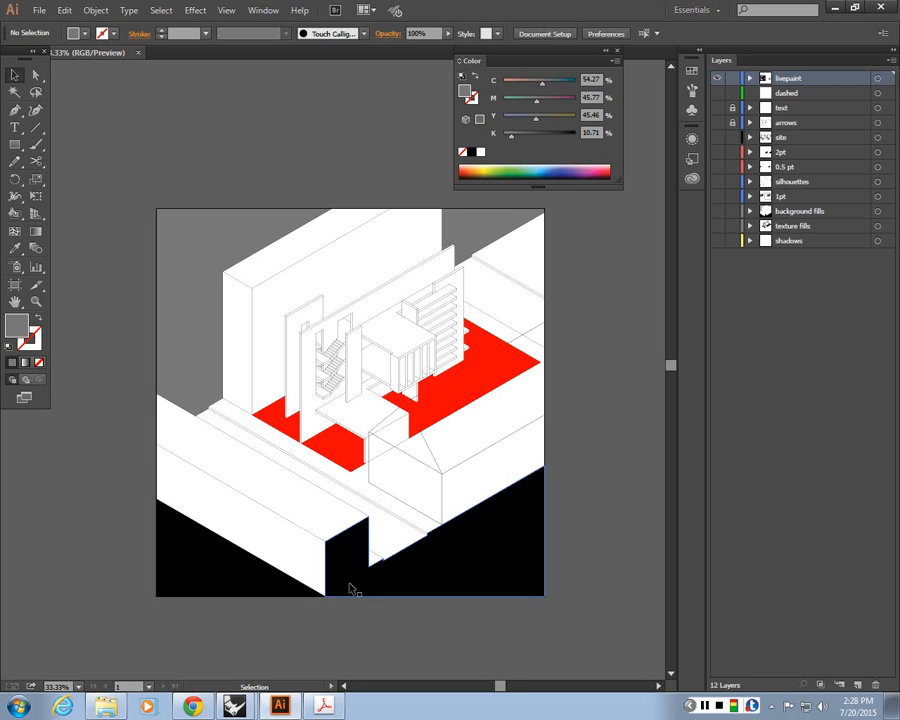
Undo the recent recolouring, ungrouping and expansion to return to the unexpanded Live Paint group
key("a")
key("ctrl+z")
key("ctrl+z")
key("ctrl+z")
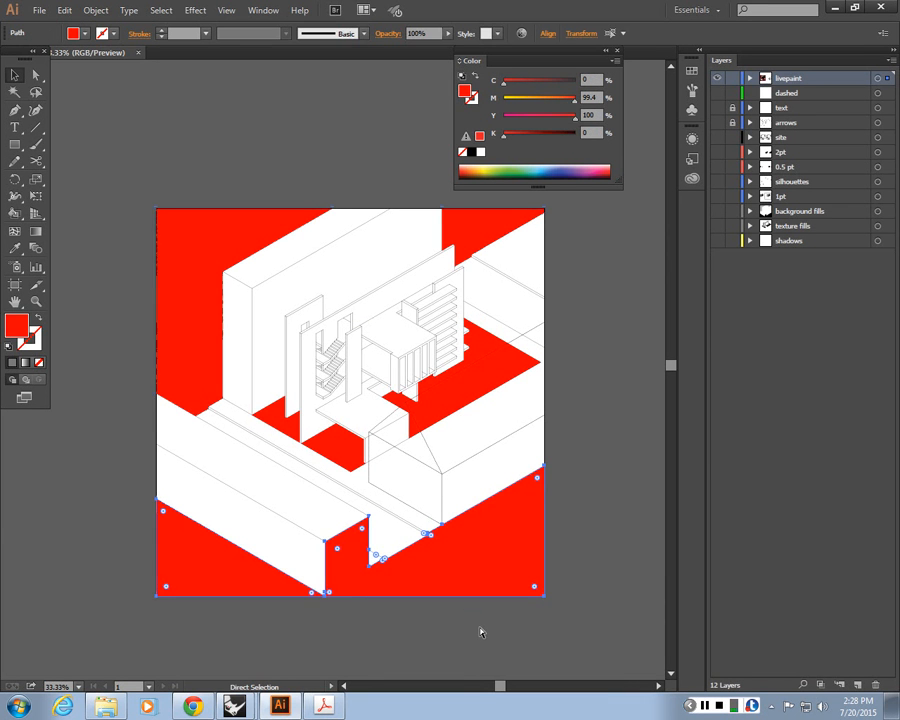
key("v")
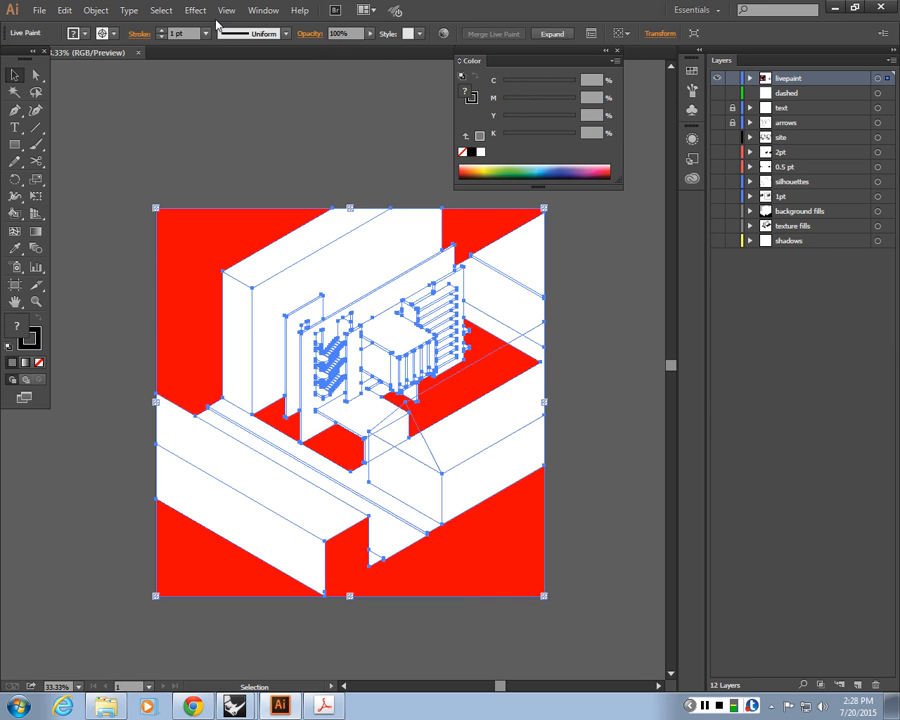
Expand the Live Paint group again with Object, Fill and Stroke options enabled
right_click(215, 207)
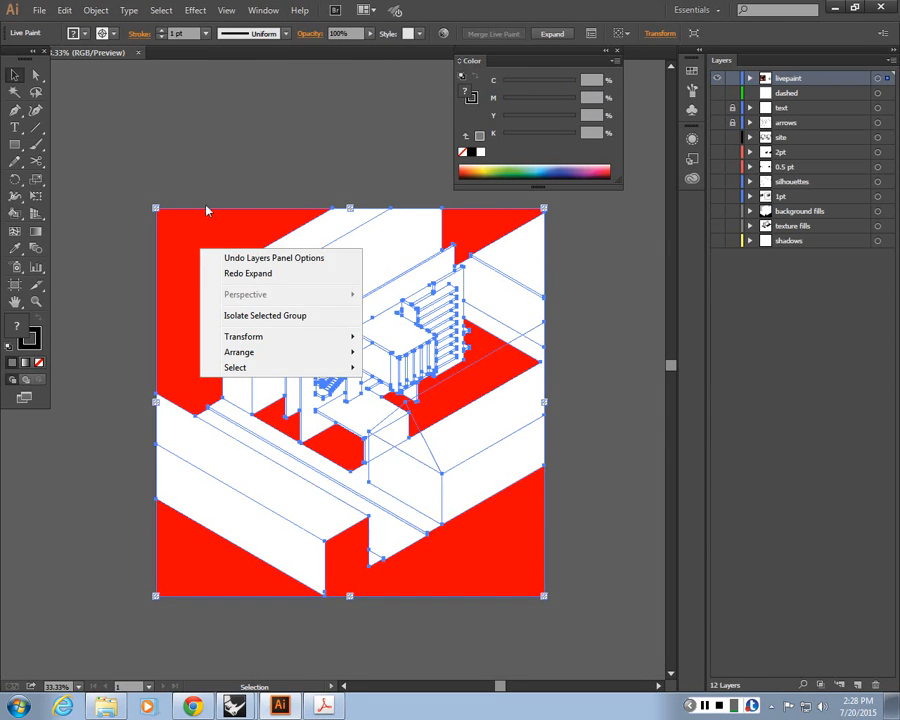
left_click(208, 226)
left_click(209, 229)
left_click(94, 10)
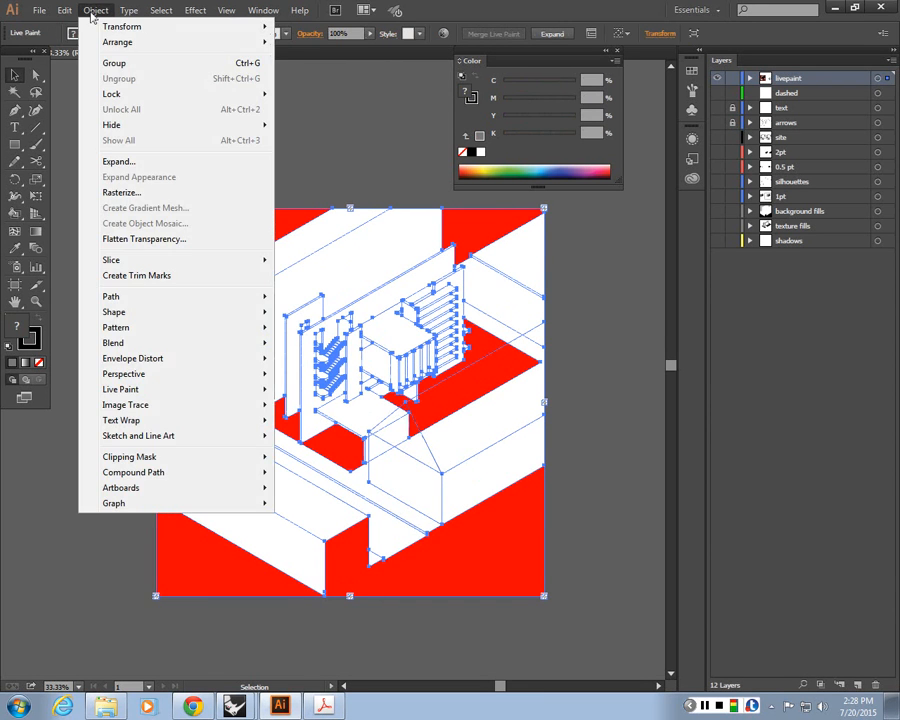
left_click(120, 162)
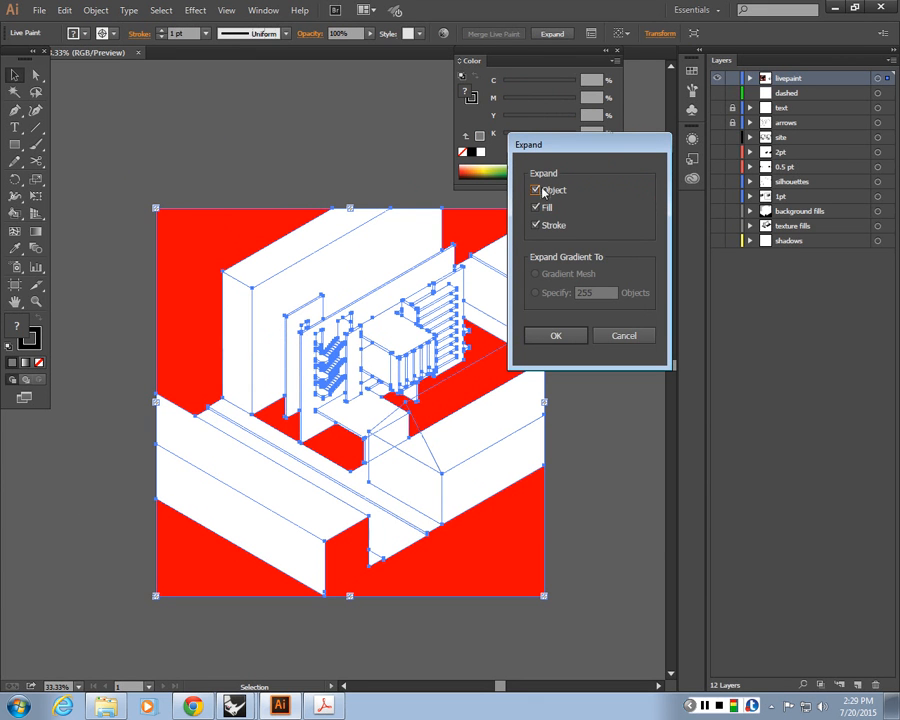
left_click(552, 338)
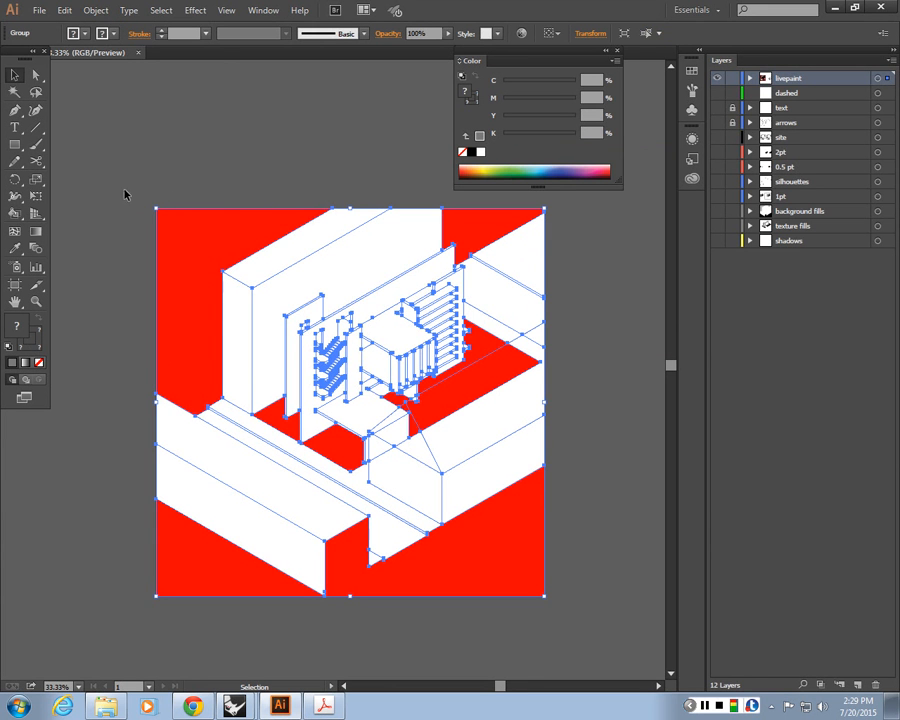
Ungroup the newly expanded Live Paint artwork twice to separate its fill shapes
right_click(233, 250)
left_click(207, 177)
right_click(198, 251)
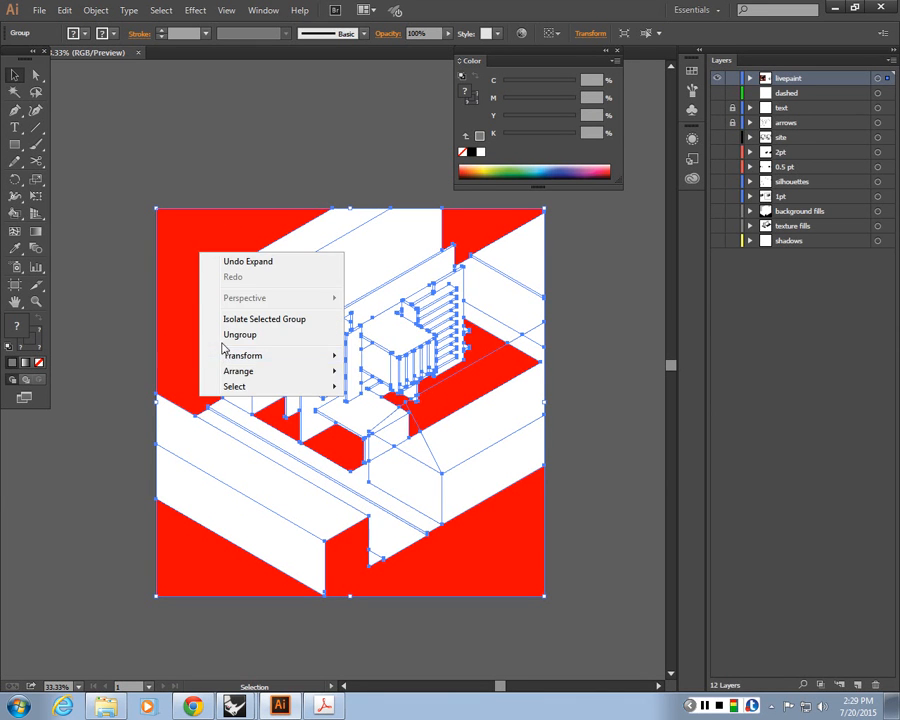
key("Escape")
right_click(212, 249)
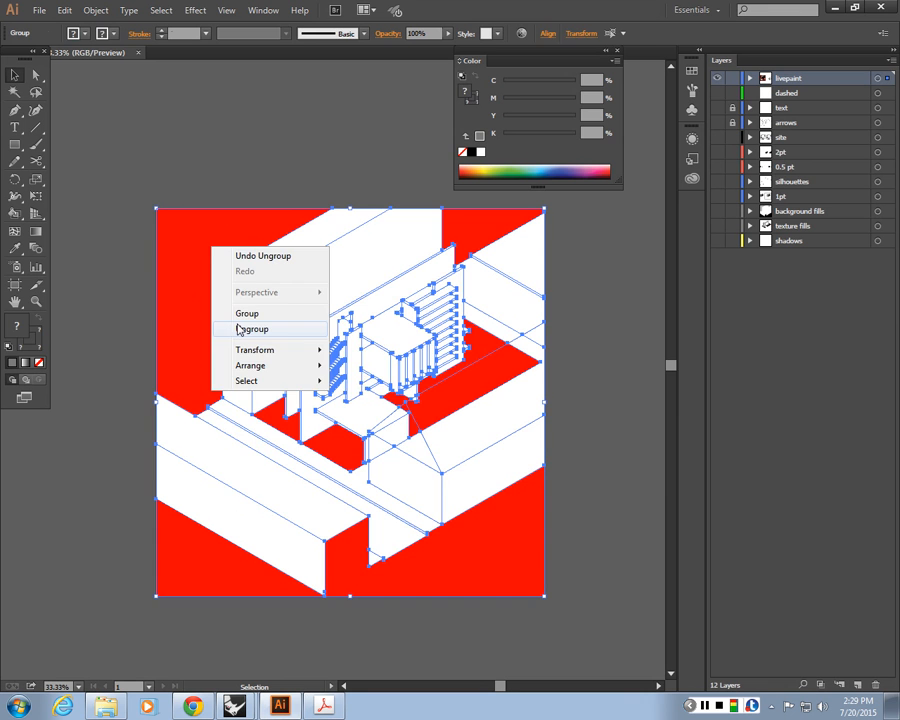
left_click(240, 330)
Pick out the upper background fill shape and give it an RGB 120, 120, 120 grey fill
left_click(480, 234)
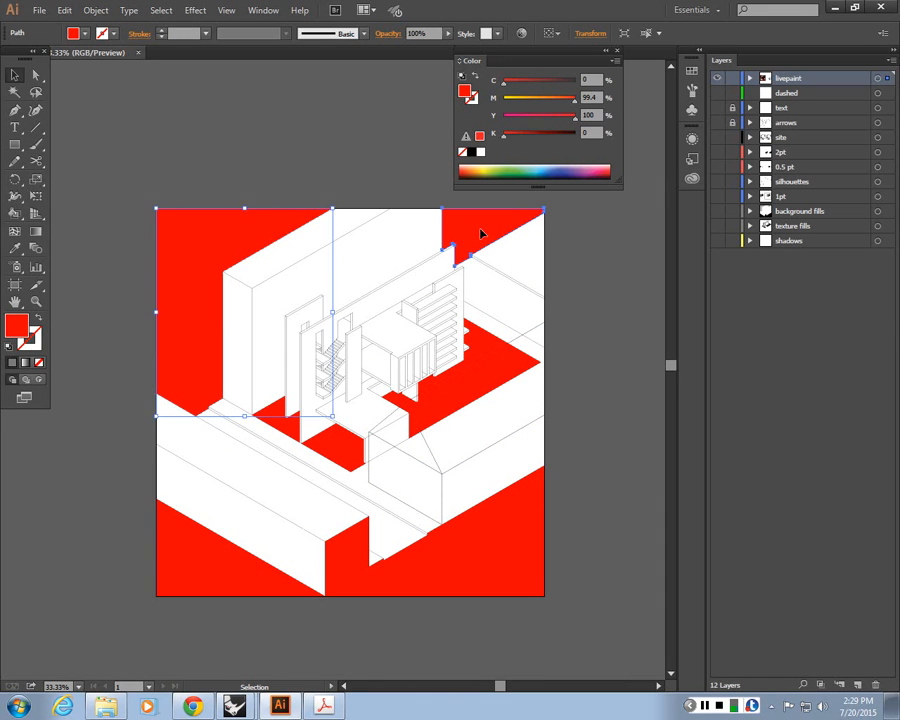
left_click(244, 230)
left_click(238, 232)
left_click(482, 234)
left_click(229, 233, "shift")
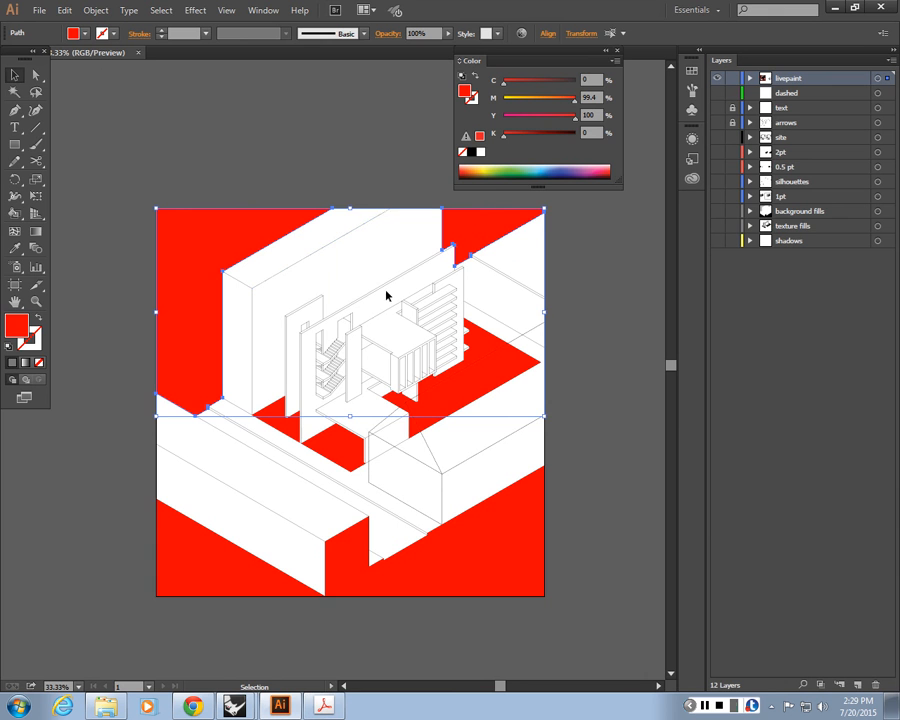
left_click(483, 235, "shift")
left_click(541, 213, "shift")
double_click(17, 326)
left_click(476, 216)
type("12")
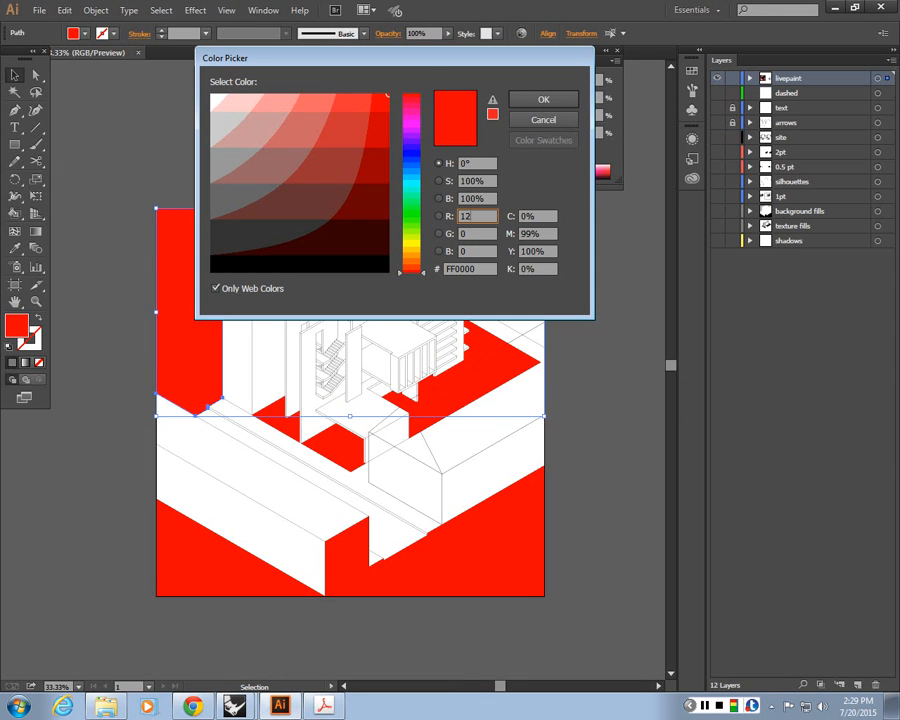
type("0")
key("Tab")
type("120")
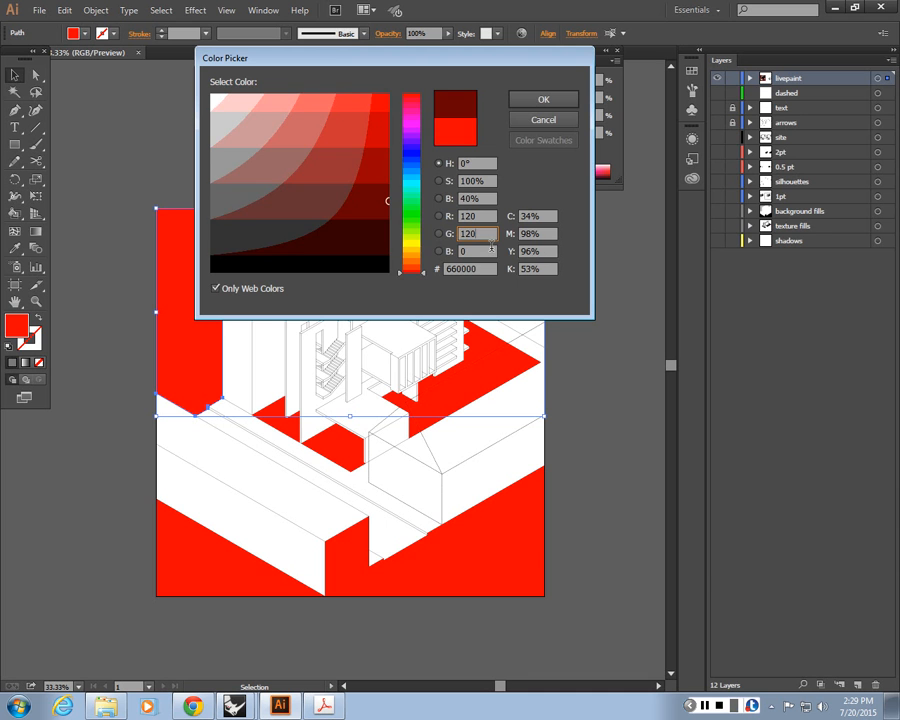
left_click_drag(491, 248, 414, 250)
type("120")
key("Tab")
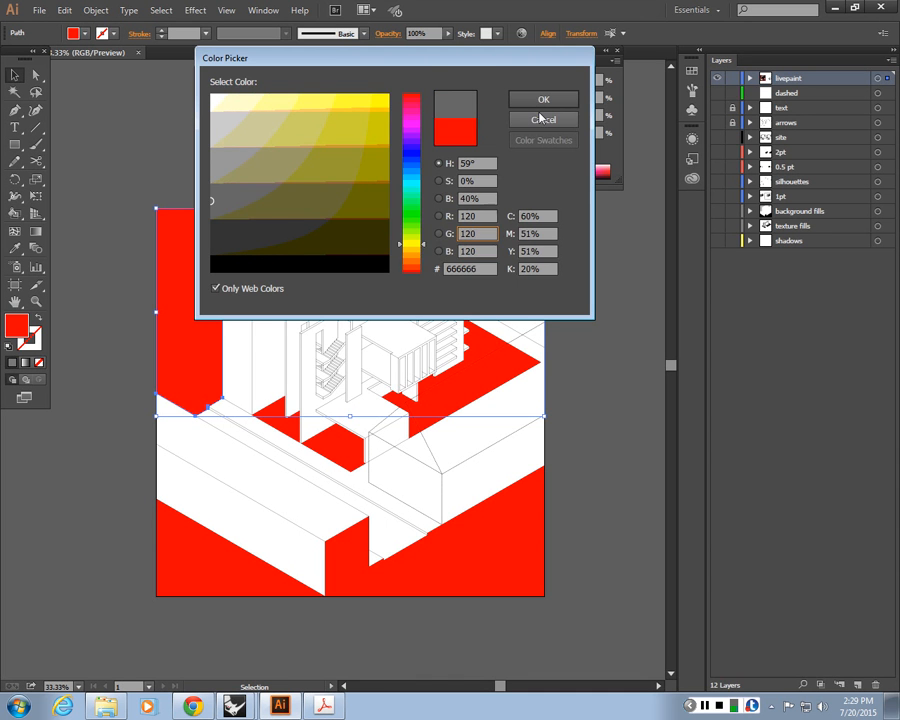
key("Return")
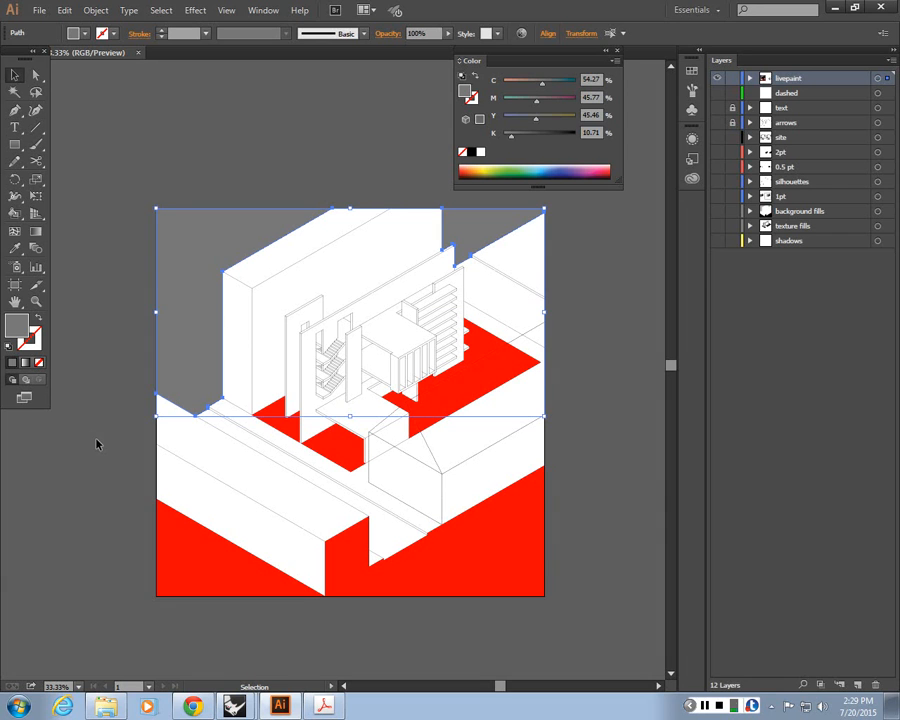
Pick out the lower foreground fill shape and give it a black fill
left_click(111, 376)
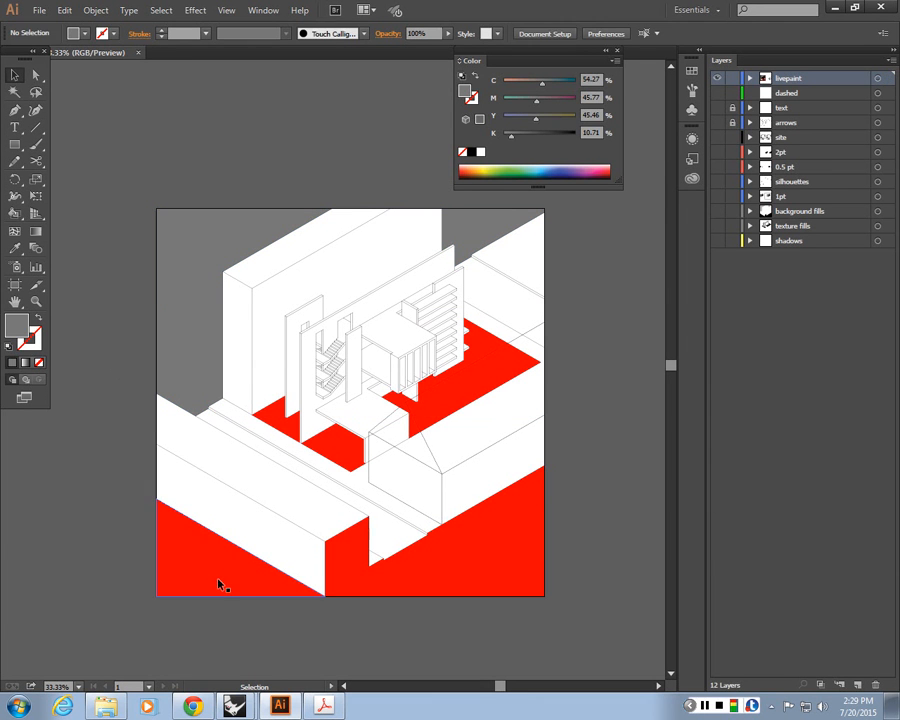
left_click(221, 587)
left_click(378, 582, "shift")
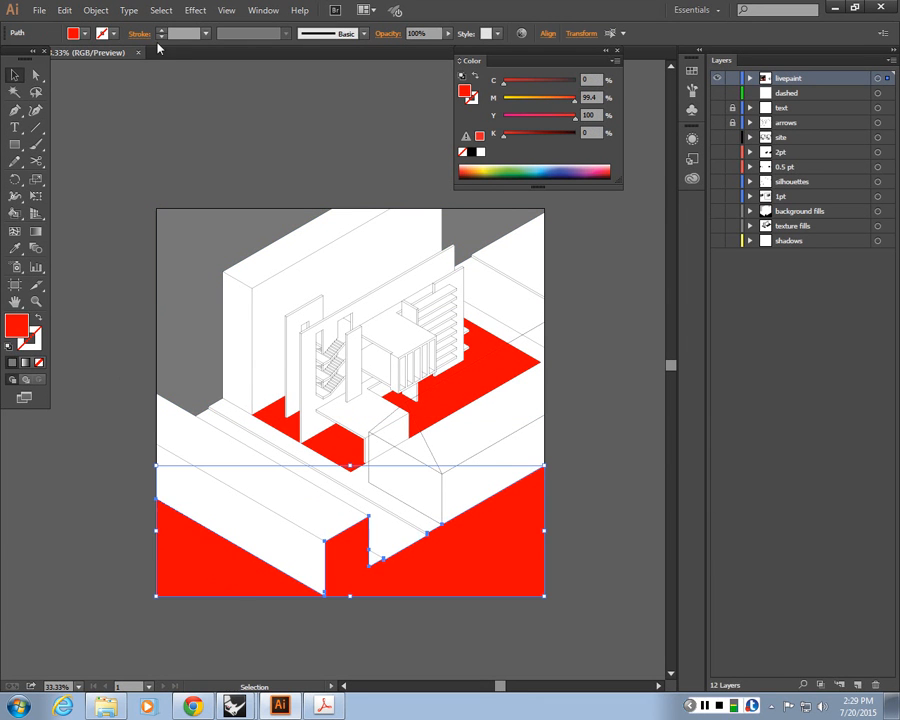
left_click(75, 37)
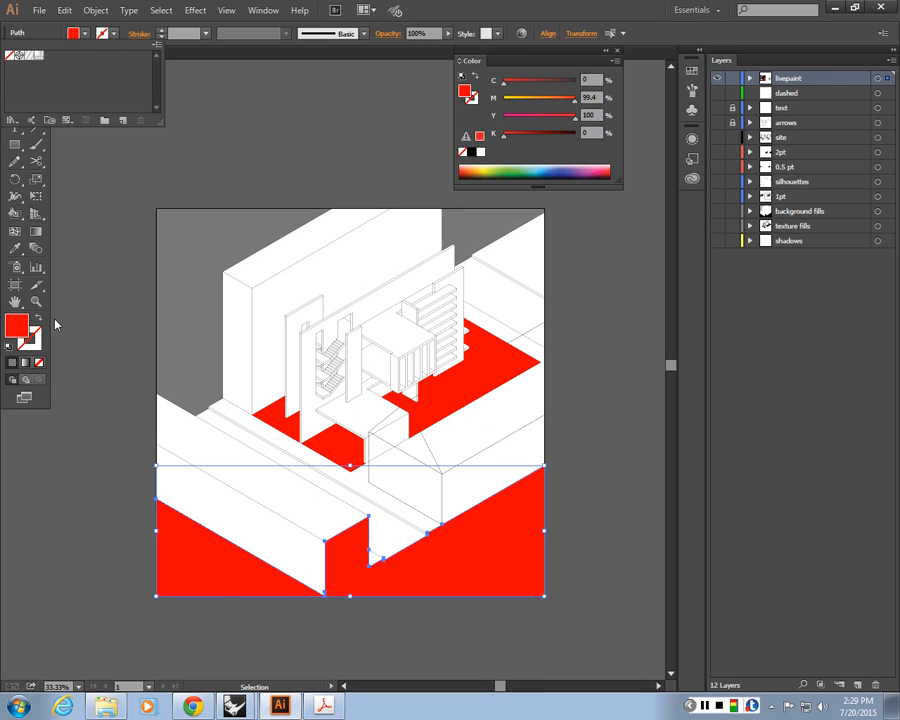
double_click(16, 324)
left_click_drag(299, 257, 210, 285)
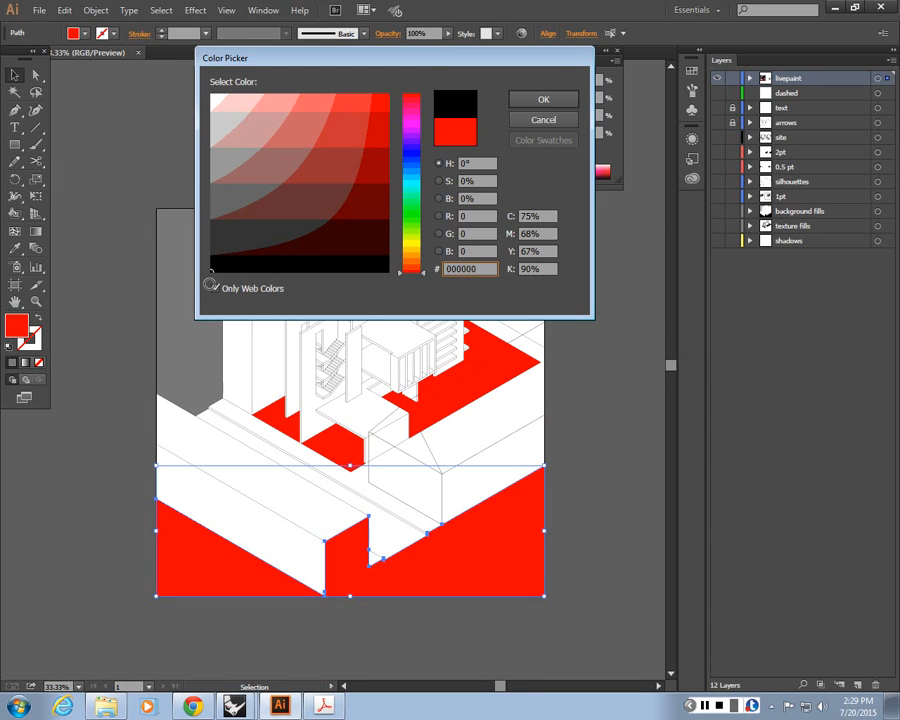
key("Return")
key("ctrl+shift+a")
key("ctrl+minus")
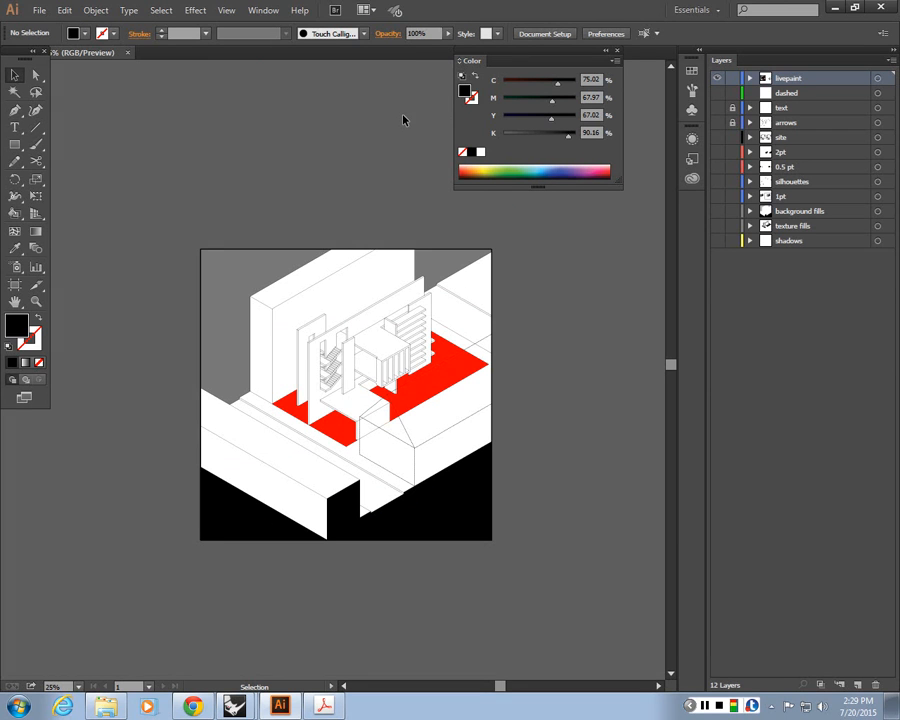
left_click(705, 706)
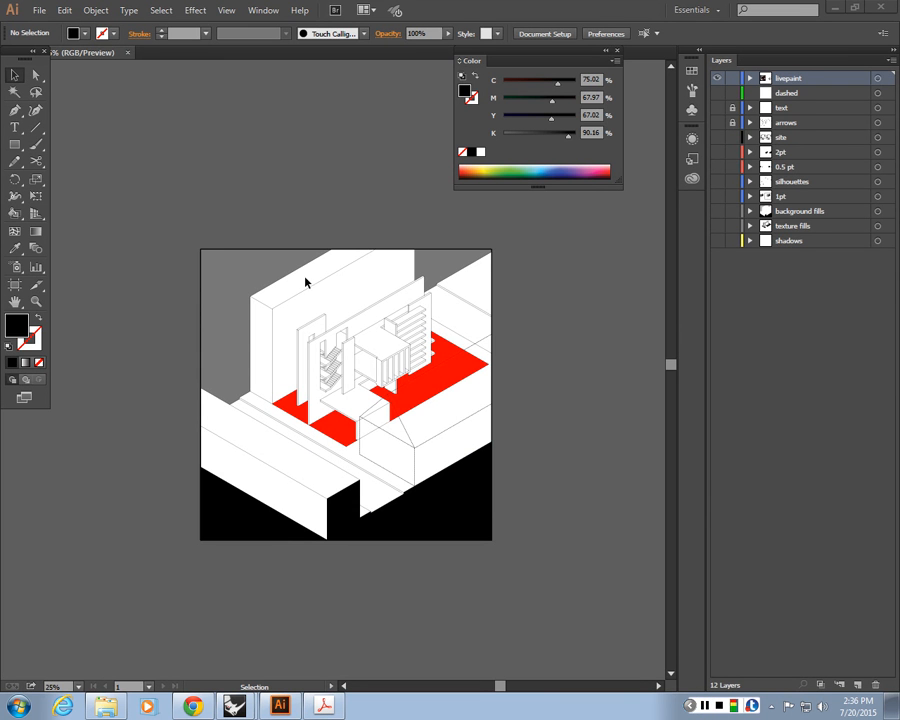
left_click(887, 79)
left_click(560, 222)
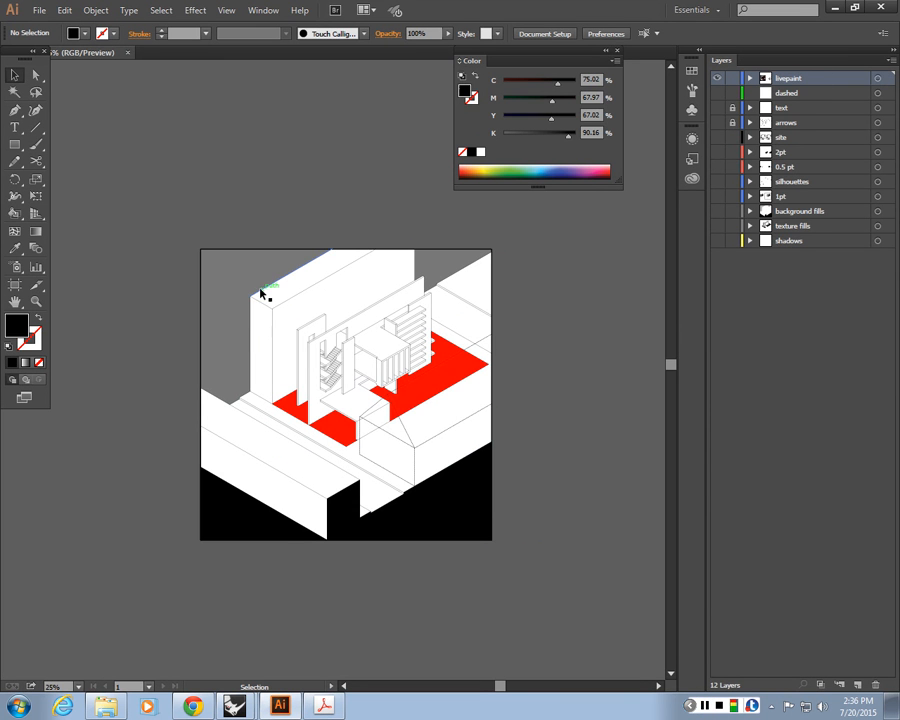
left_click(290, 296)
left_click(297, 200)
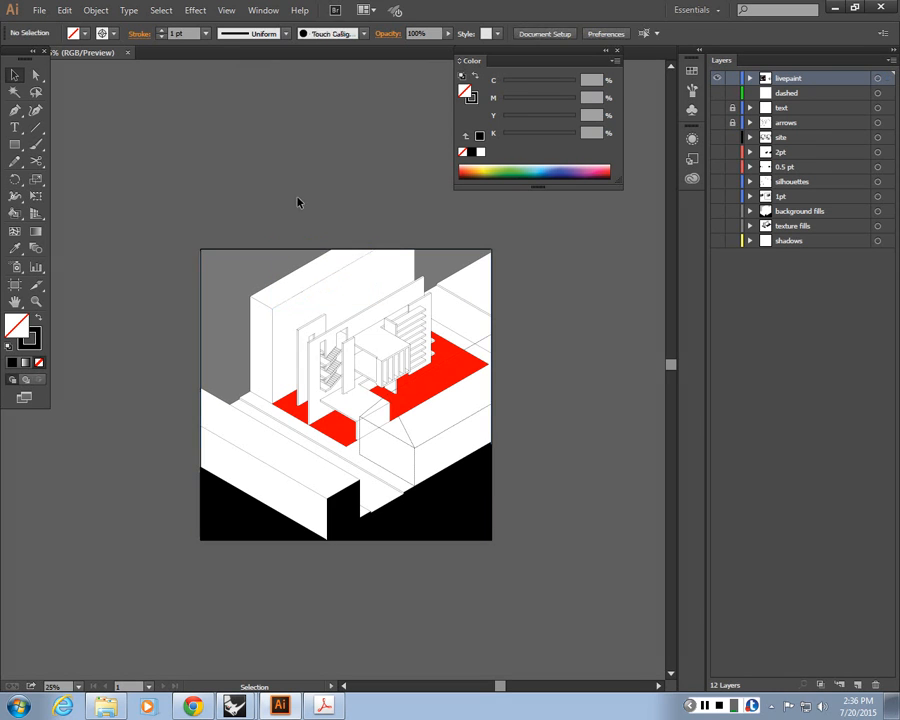
key("ctrl+plus")
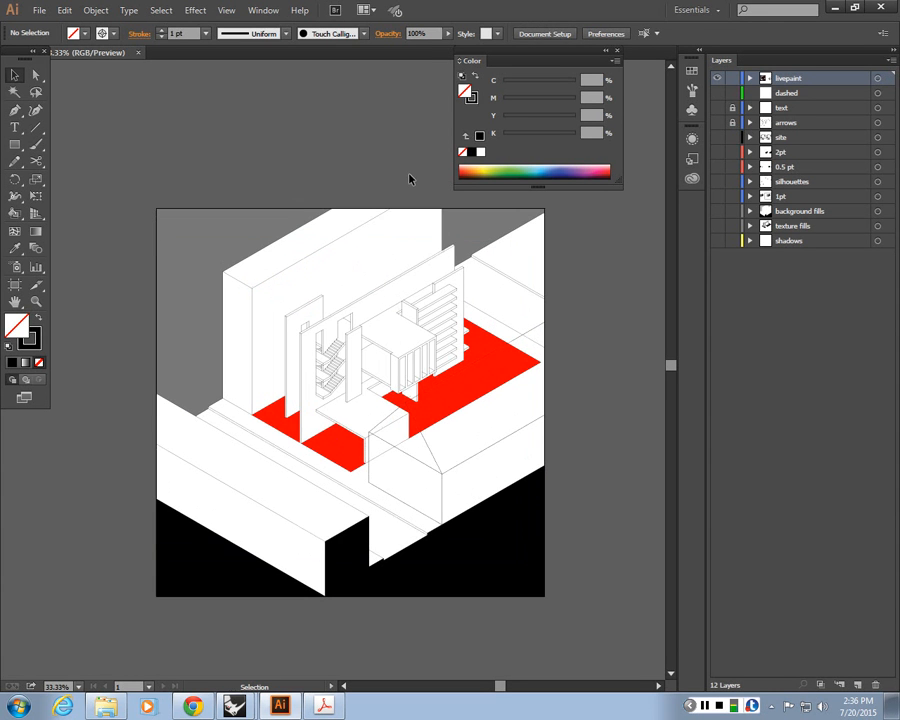
Select the red floor fill shapes one at a time to inspect them
left_click(345, 452)
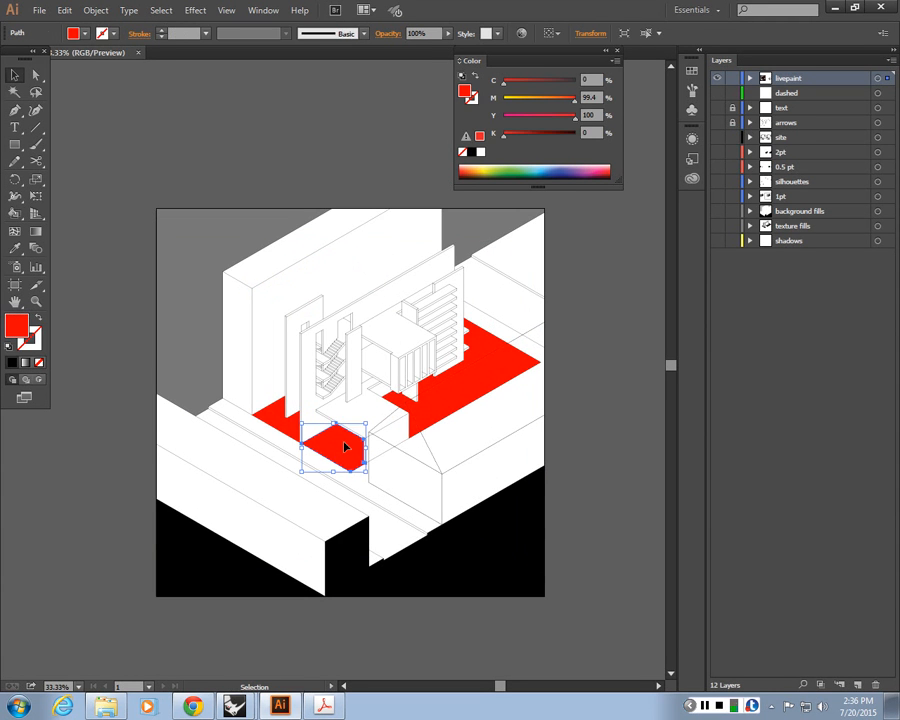
left_click(563, 321)
left_click(470, 380)
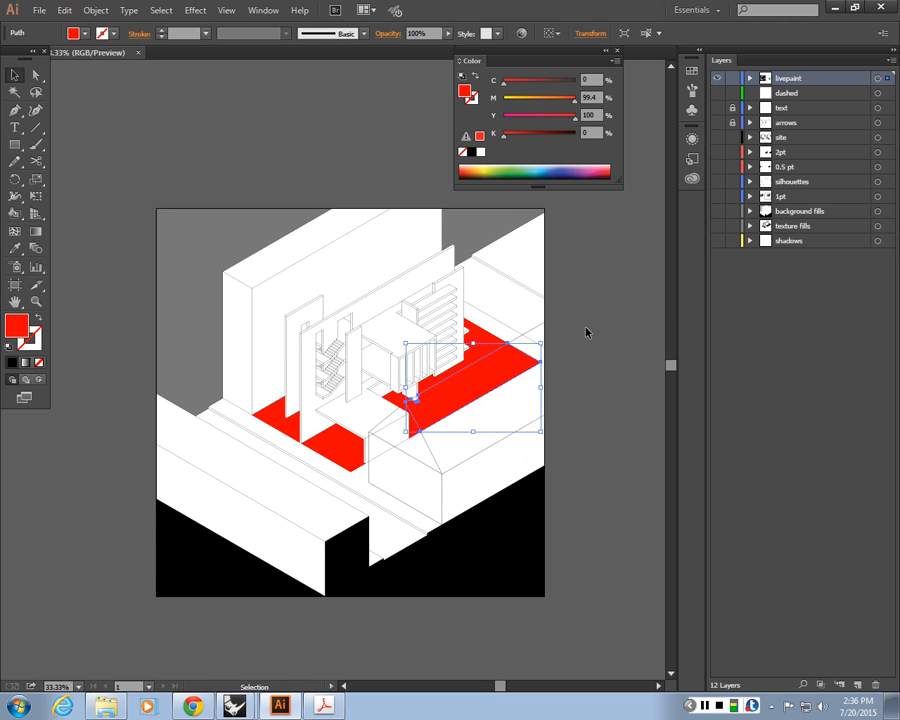
left_click(595, 325)
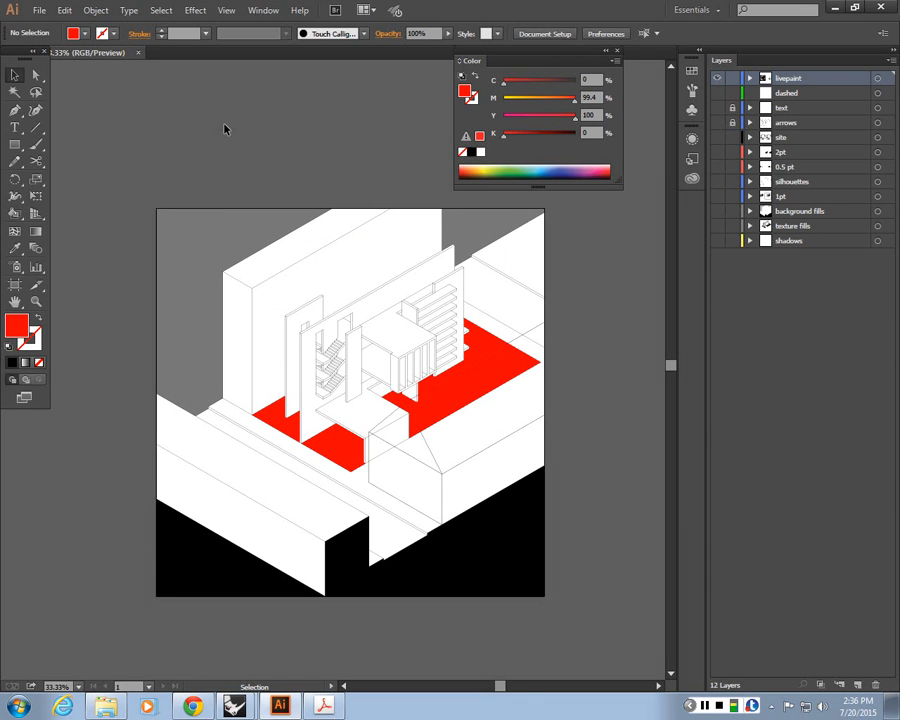
left_click_drag(536, 60, 566, 64)
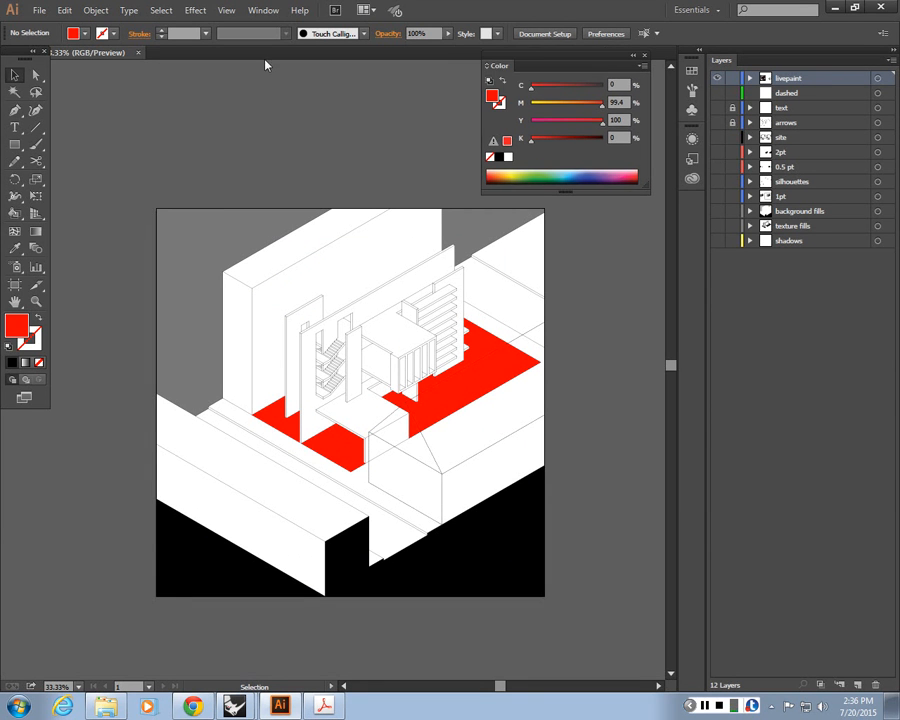
Switch to the edited linework PDF in Acrobat, then minimise the open windows to reach the desktop
left_click(322, 706)
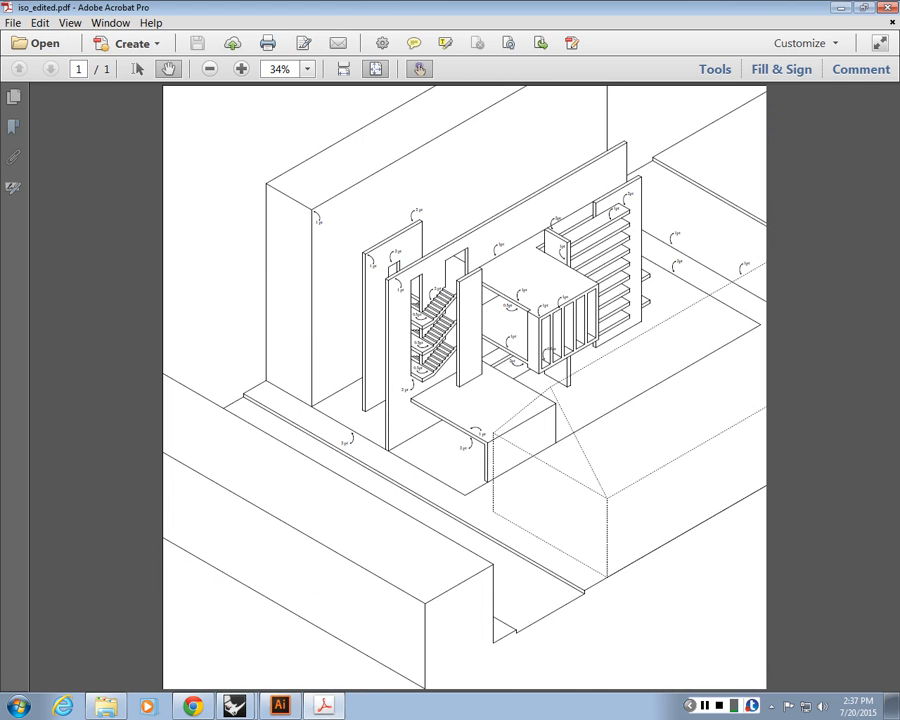
left_click(843, 7)
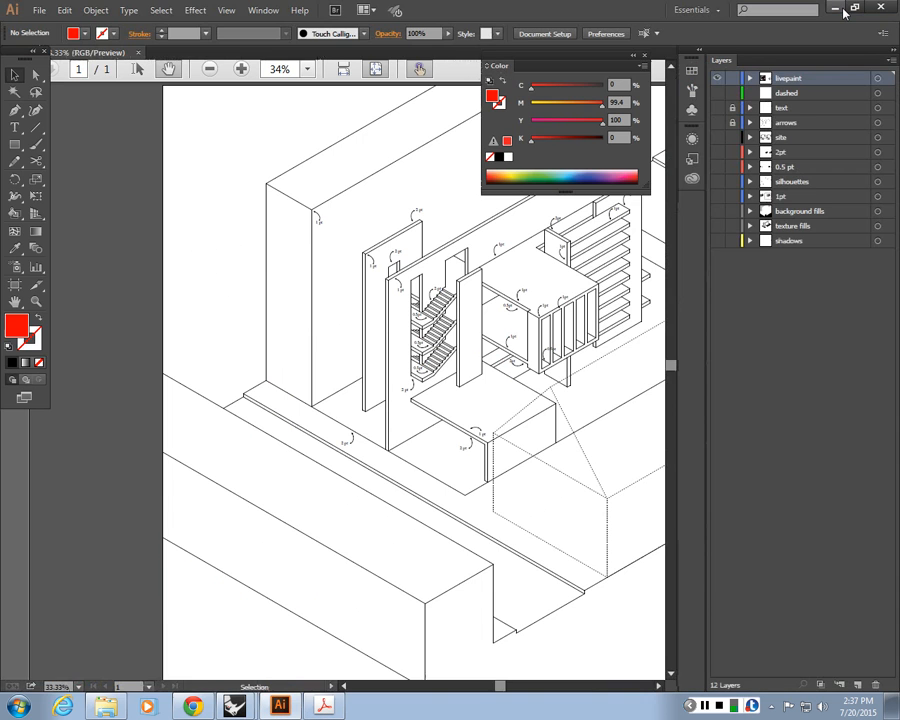
left_click(843, 7)
left_click(838, 7)
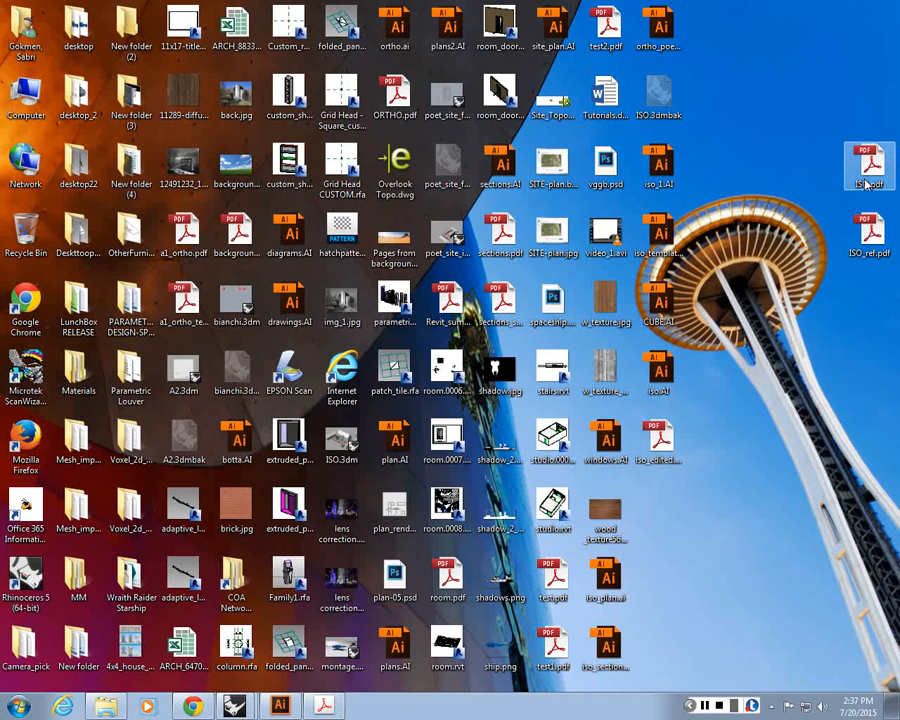
Open ISO.pdf and read through the assignment description
double_click(864, 162)
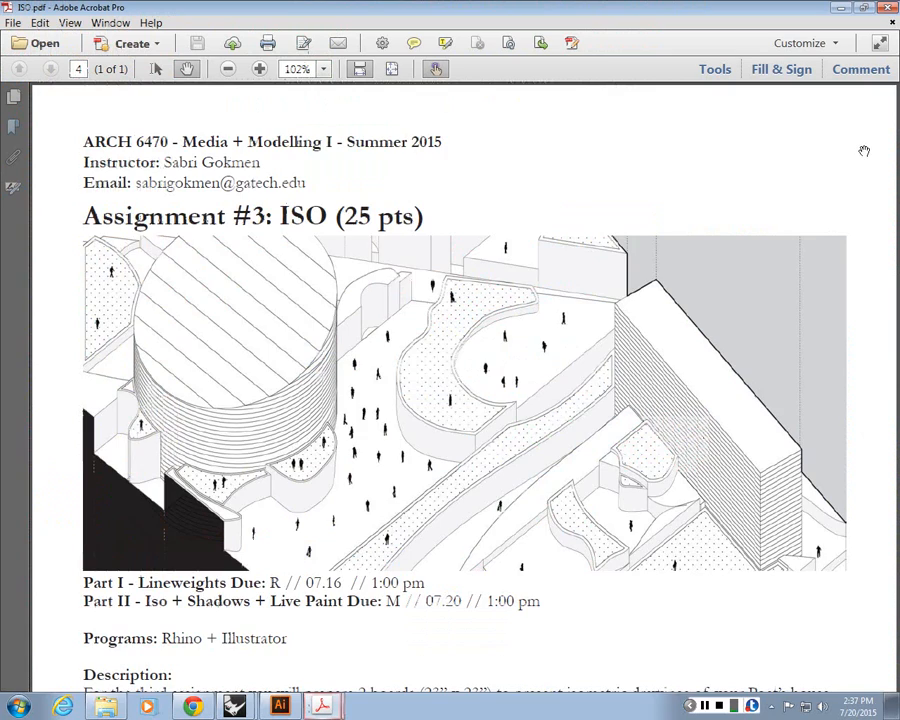
scroll(642, 164, "down", 5)
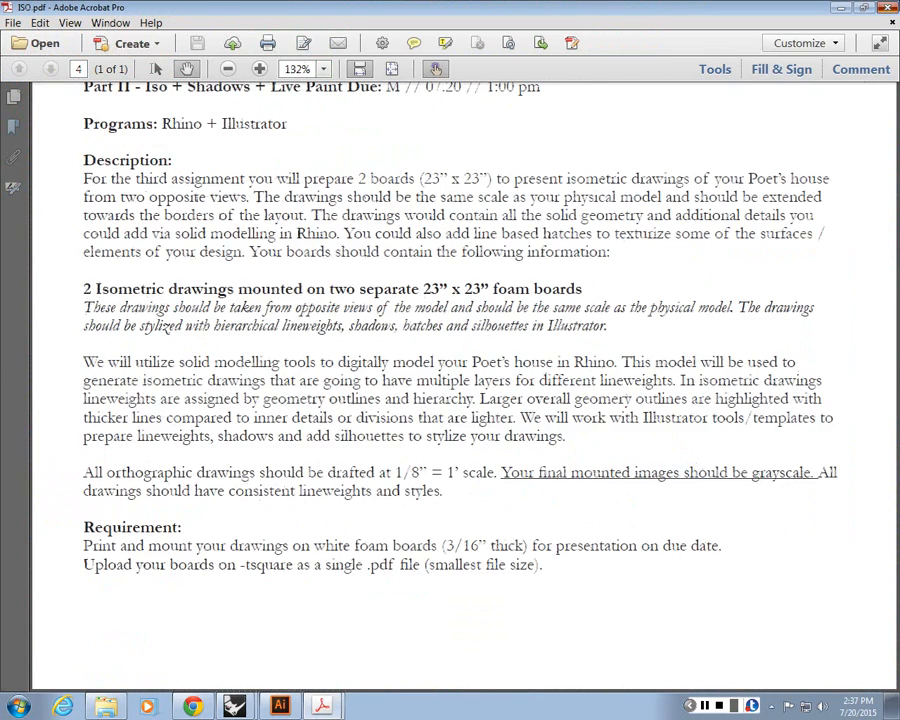
left_click(841, 7)
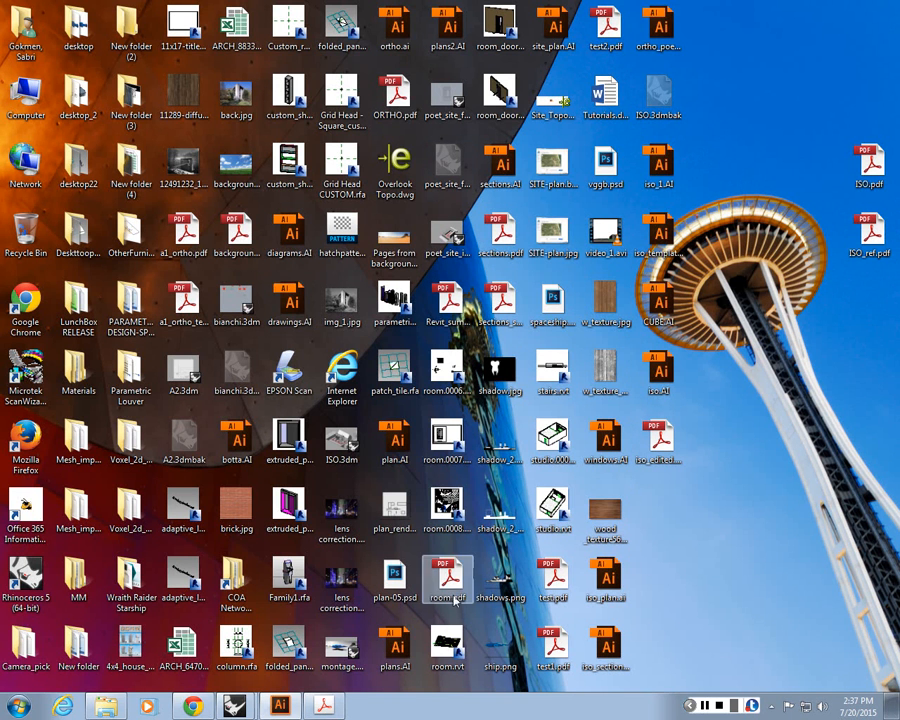
Open ISO_ref.pdf and page through the isometric reference drawings
double_click(848, 245)
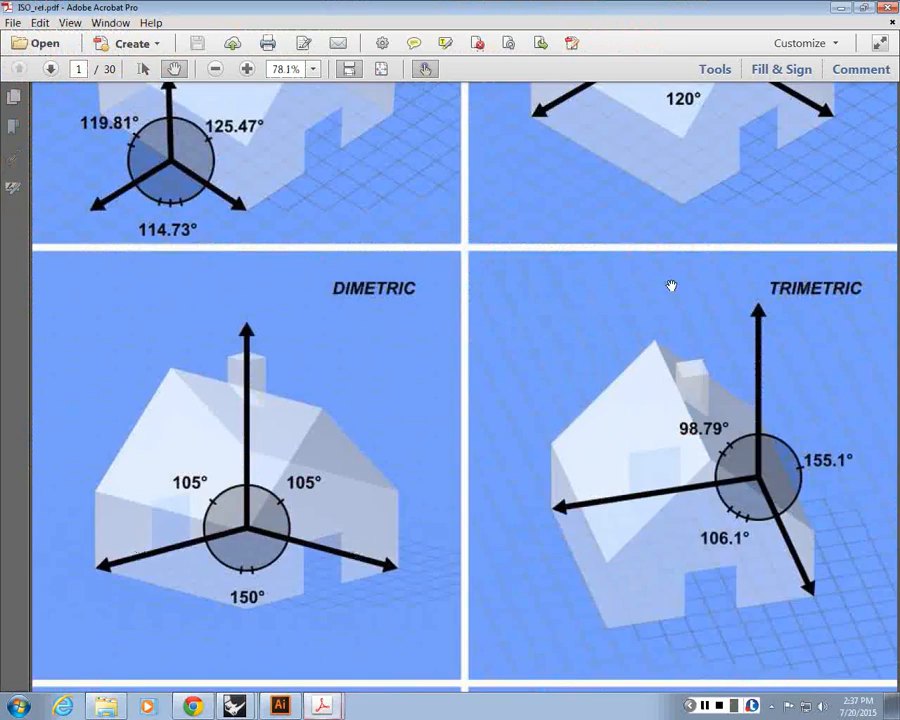
left_click(383, 70)
scroll(611, 333, "down", 6)
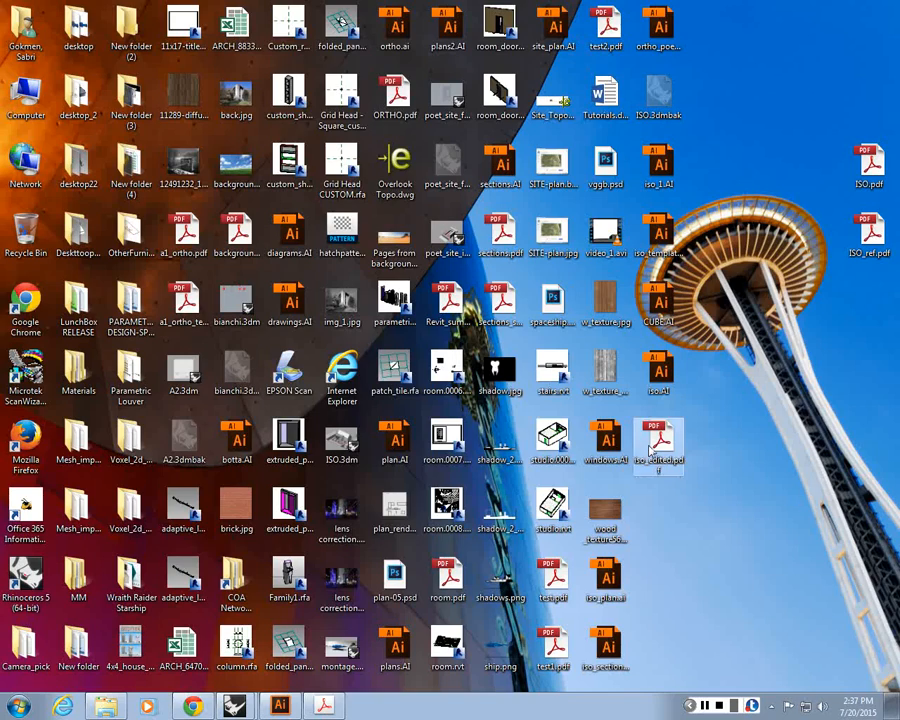
Switch to the browser and open the ARCH-6470-C1 course site on T-Square
double_click(656, 444)
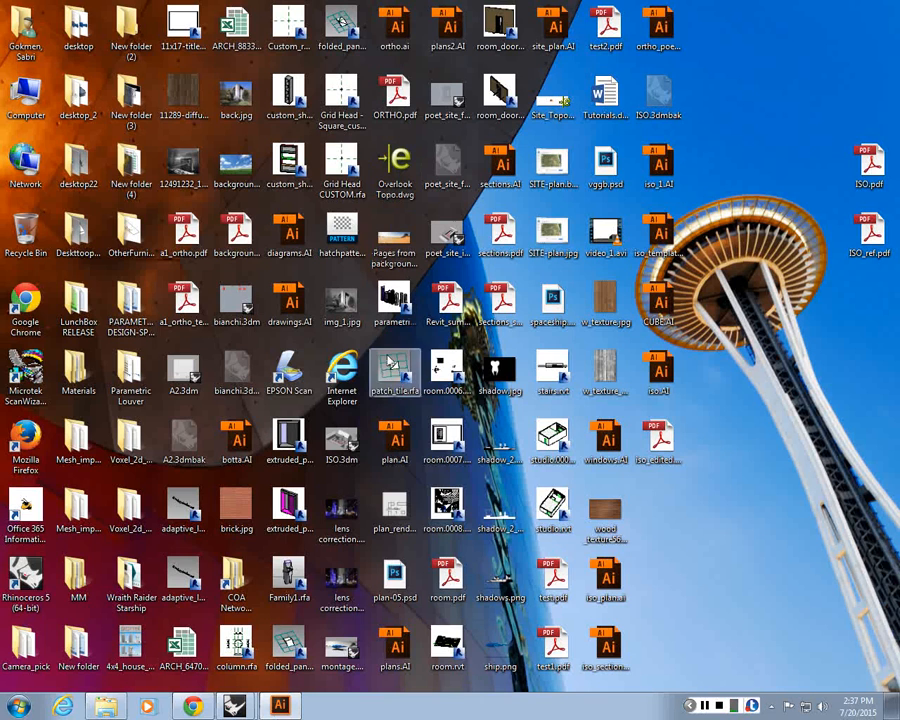
left_click(187, 706)
left_click(359, 19)
left_click(468, 19)
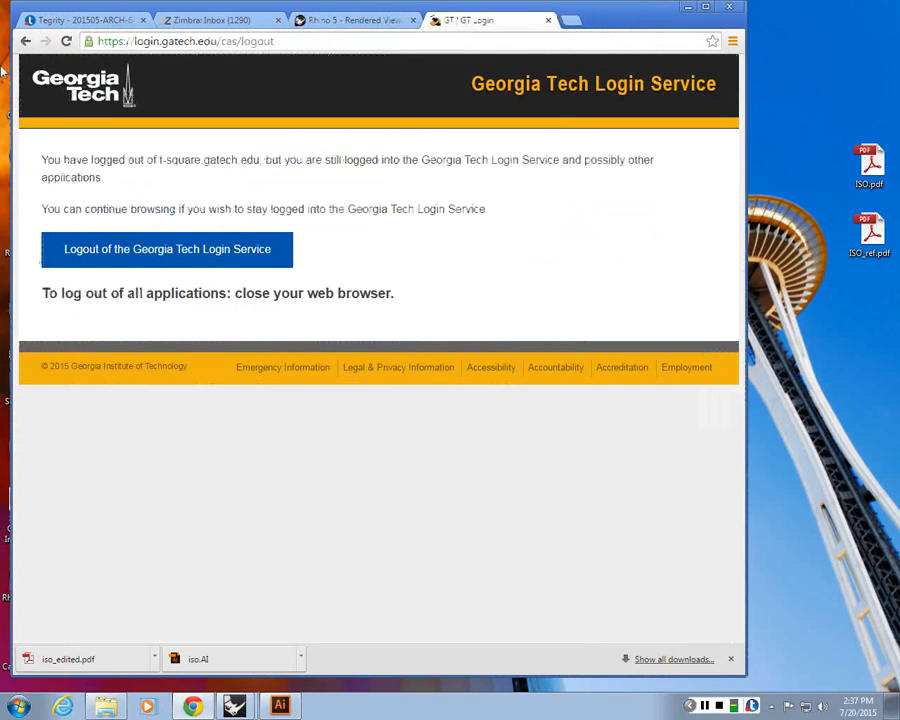
left_click(25, 42)
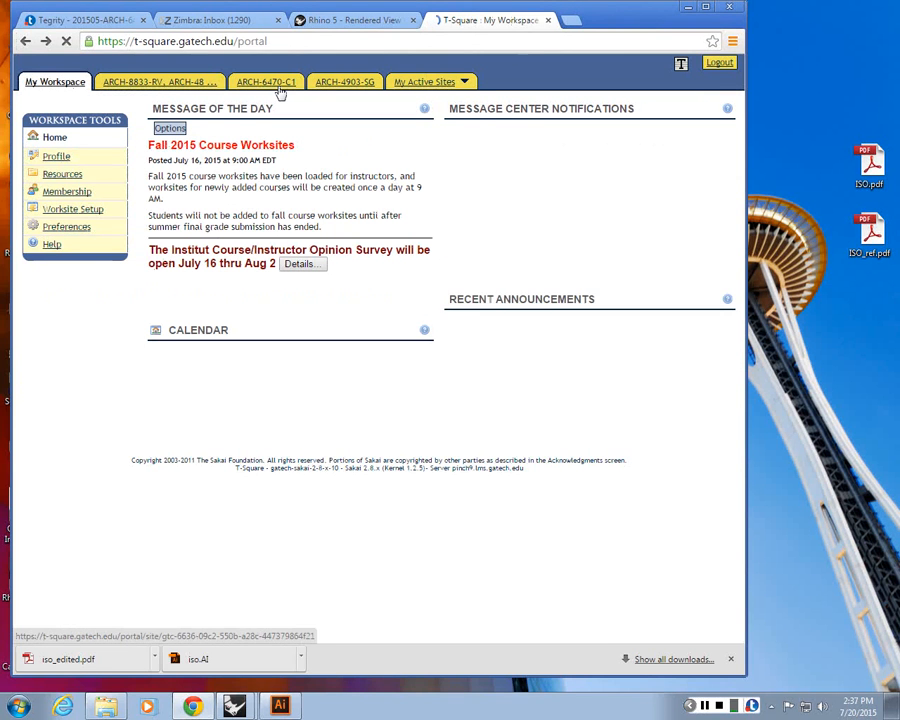
left_click(280, 90)
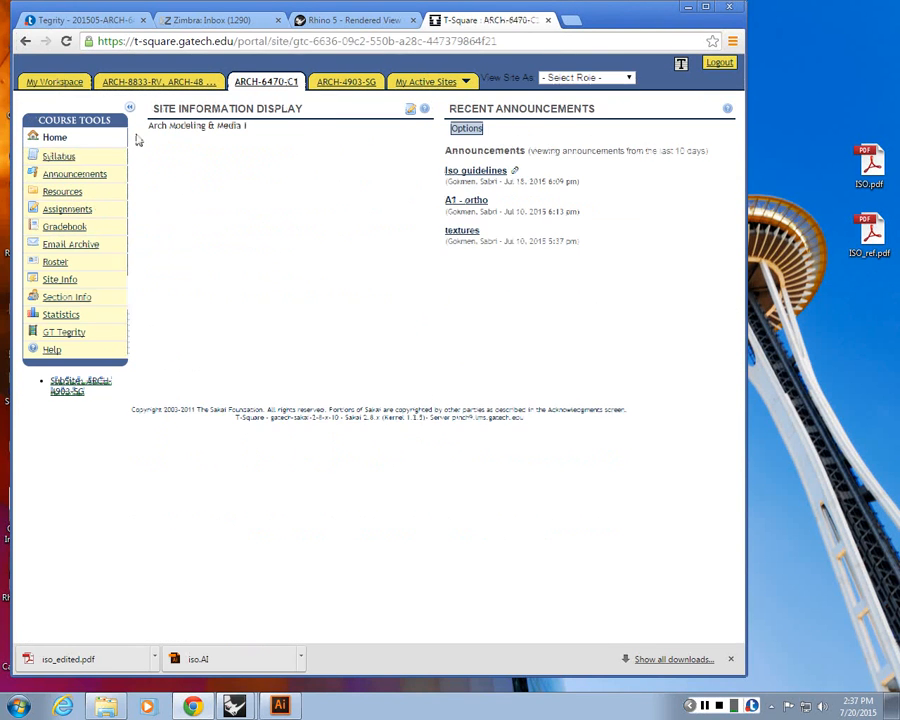
Browse the course Resources Iso folder and then the Announcements list
left_click(64, 196)
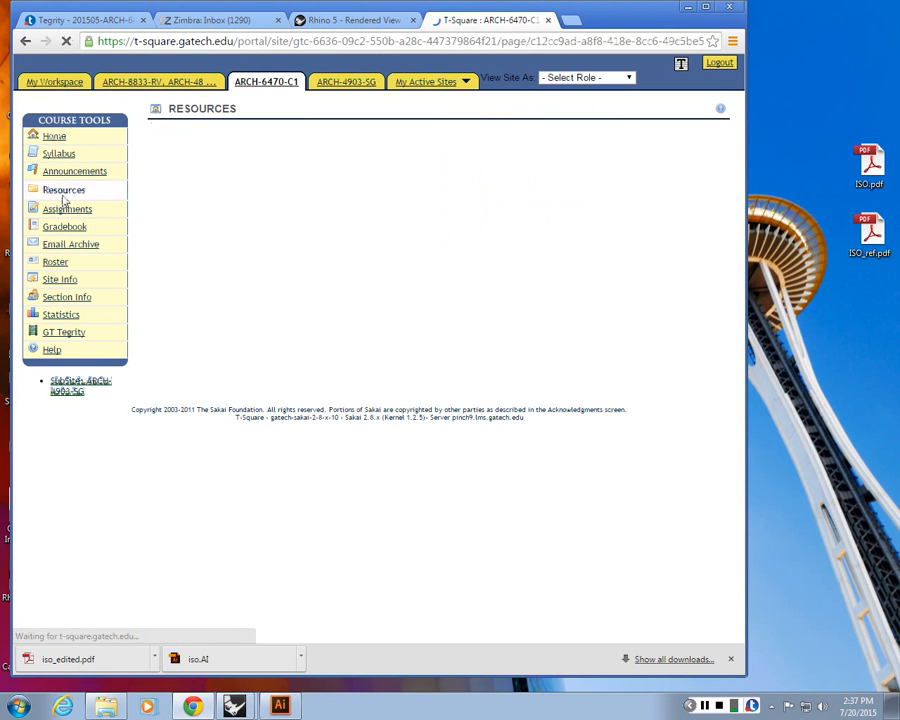
left_click(221, 274)
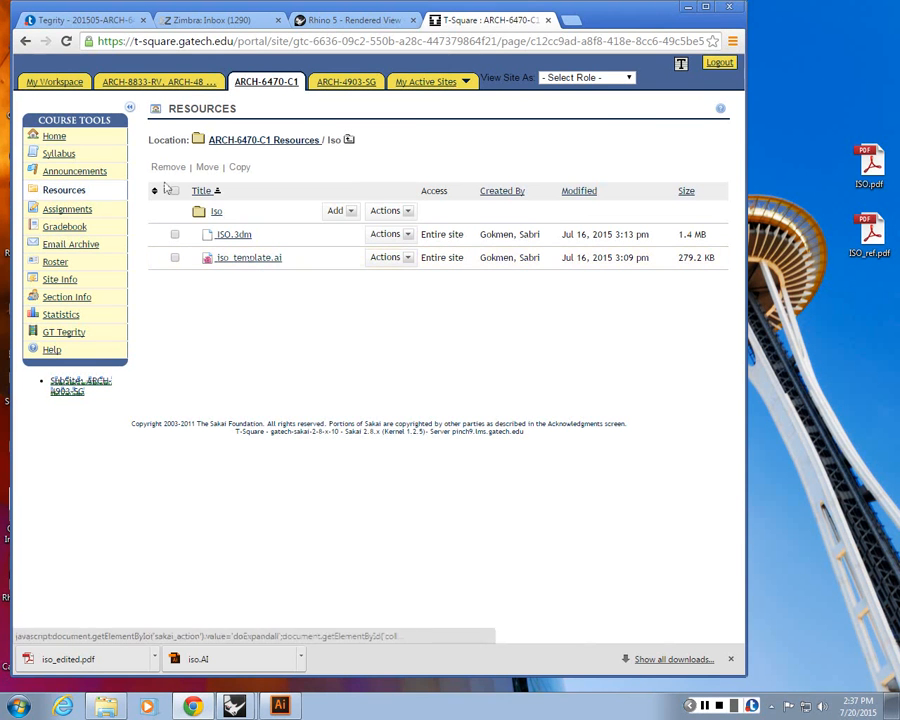
left_click(77, 172)
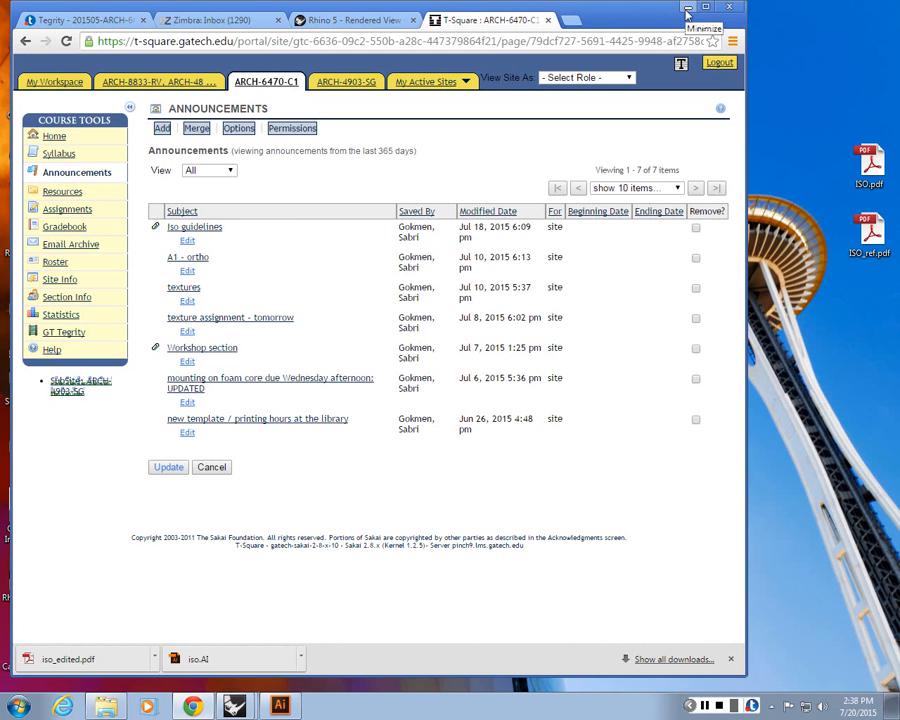
Open ISO_ref.pdf from the desktop and close it again
double_click(869, 162)
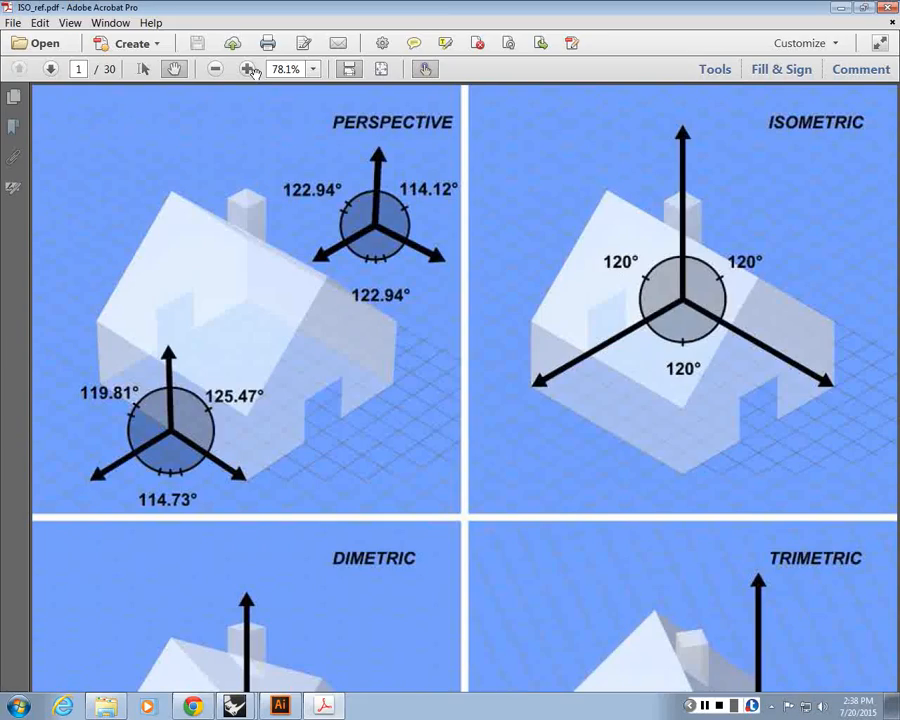
left_click(888, 7)
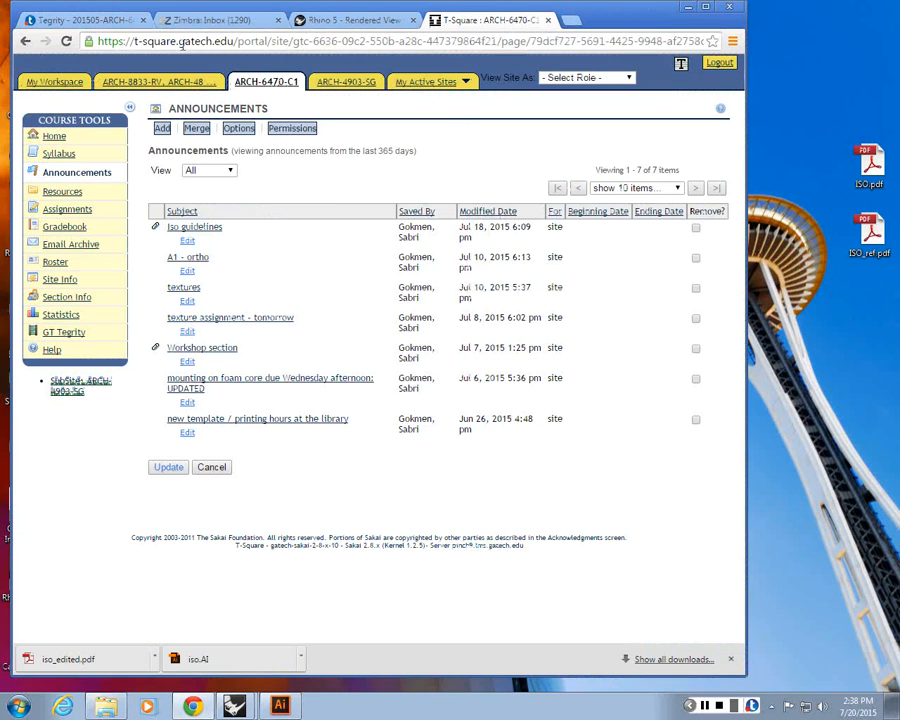
Switch to the webmail tab, bring up the Desktop folder window and minimise the browser
left_click(190, 22)
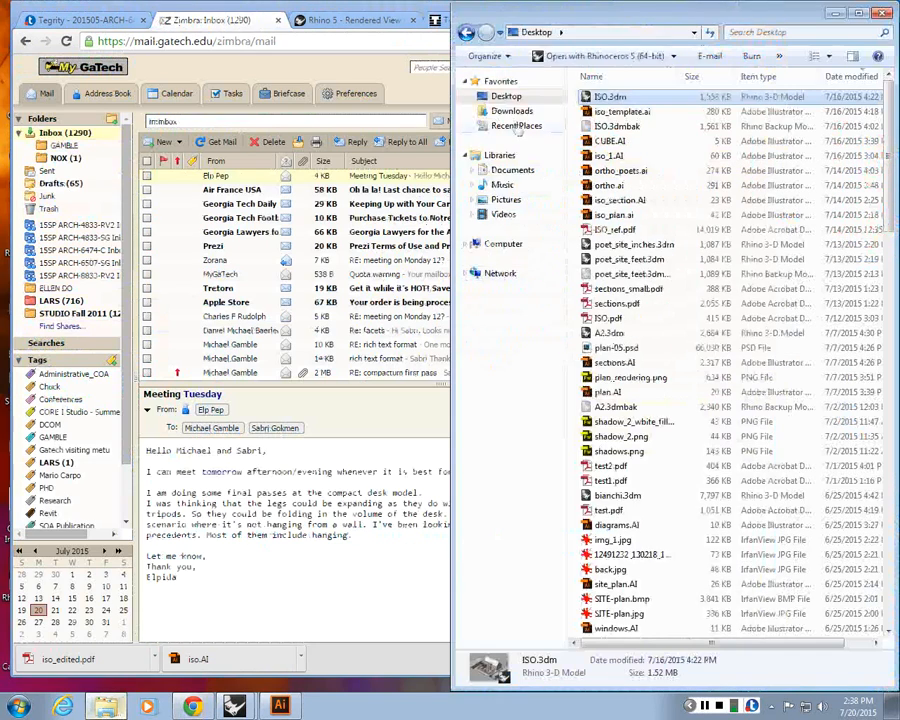
left_click(363, 80)
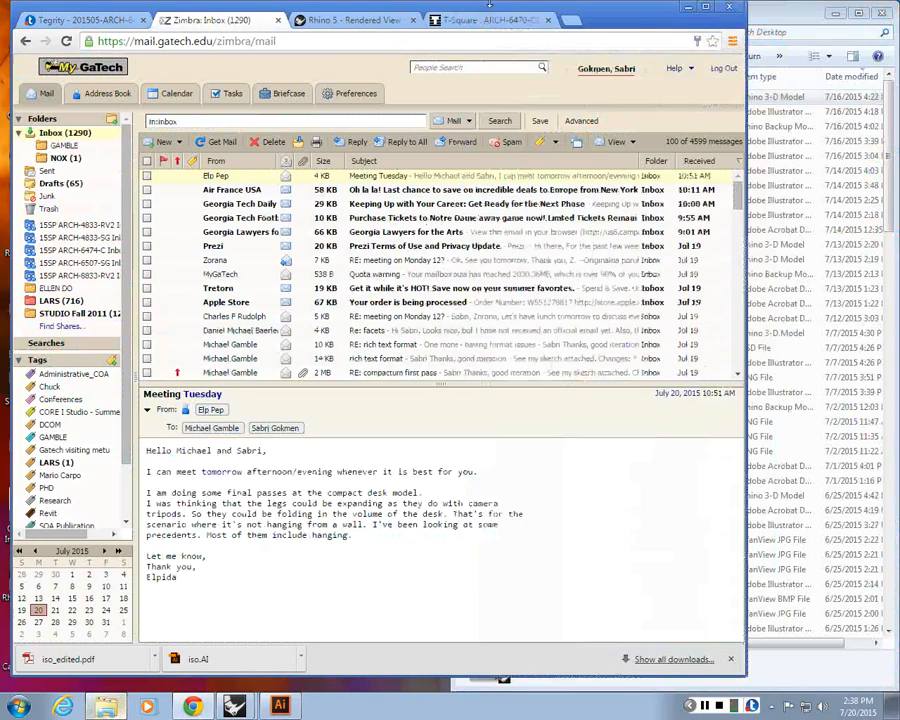
left_click(703, 7)
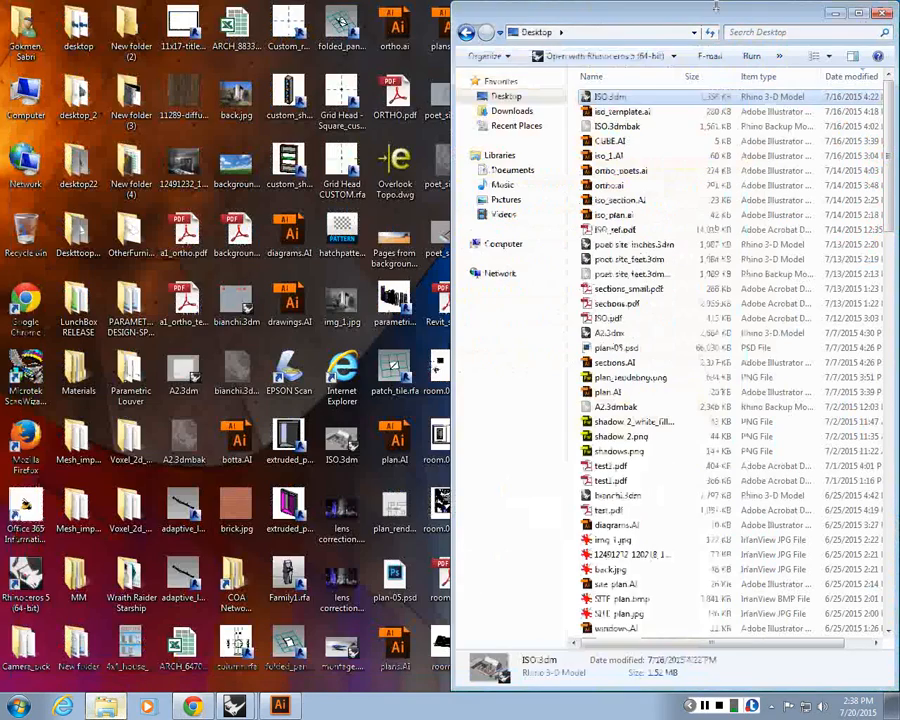
Open ISO.pdf, scroll through the brief, and close it
double_click(608, 318)
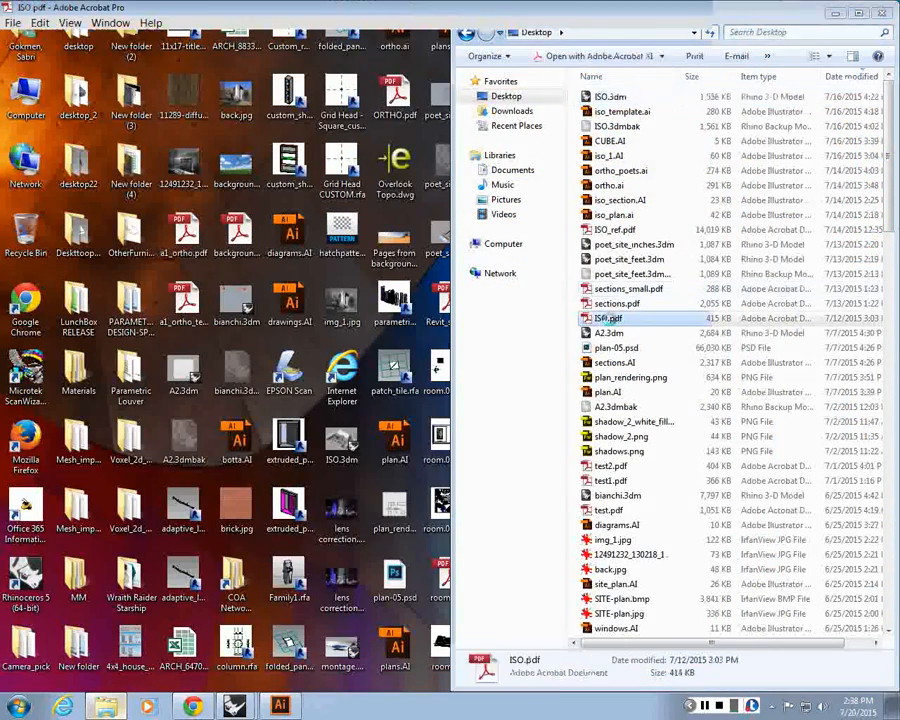
scroll(848, 90, "down", 3)
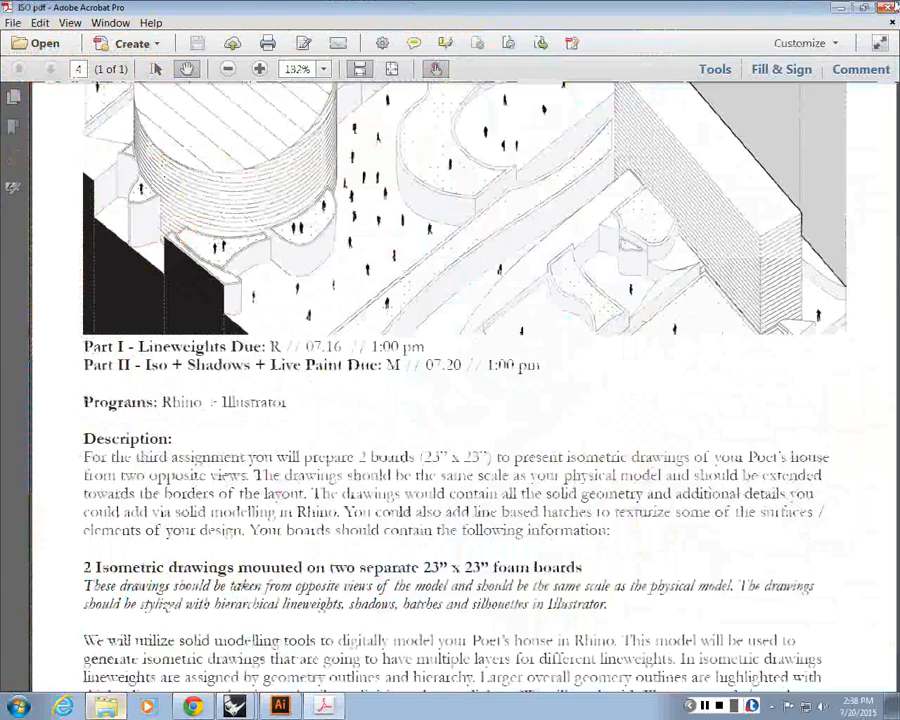
left_click(890, 7)
Sort the Desktop folder's files by date modified
left_click(850, 78)
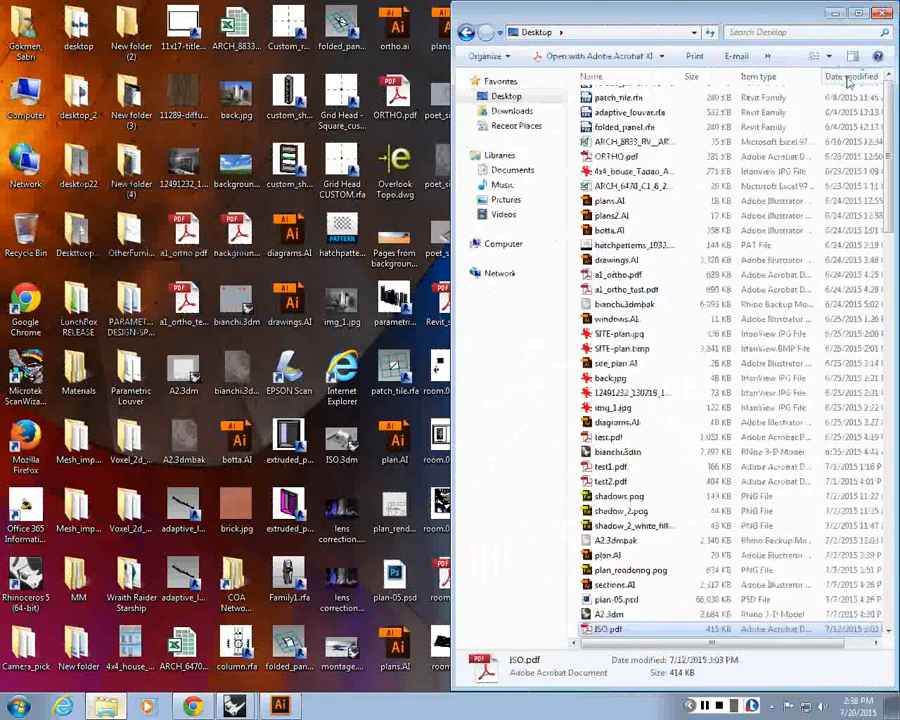
left_click(850, 78)
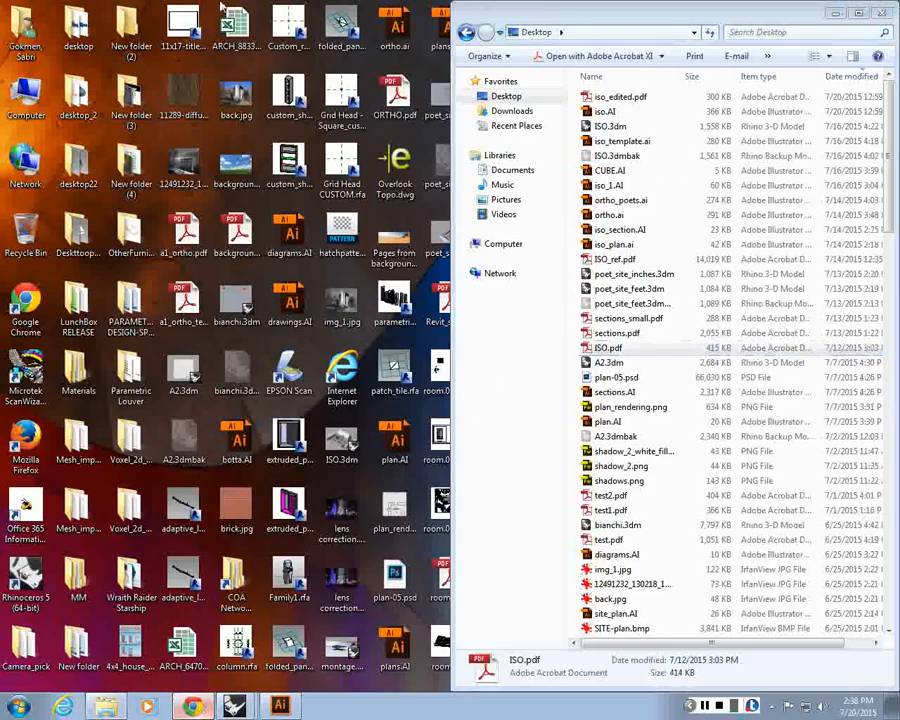
In webmail's Sent folder, open the 'ISO sample' message and its attached ISO_steps PDF
left_click(205, 706)
left_click(47, 171)
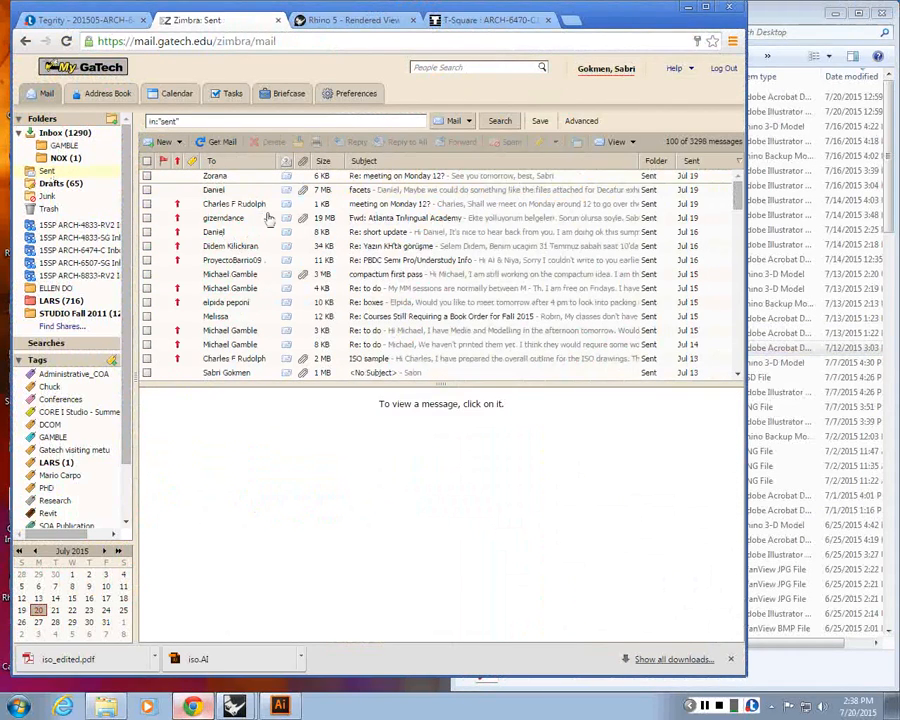
left_click(287, 359)
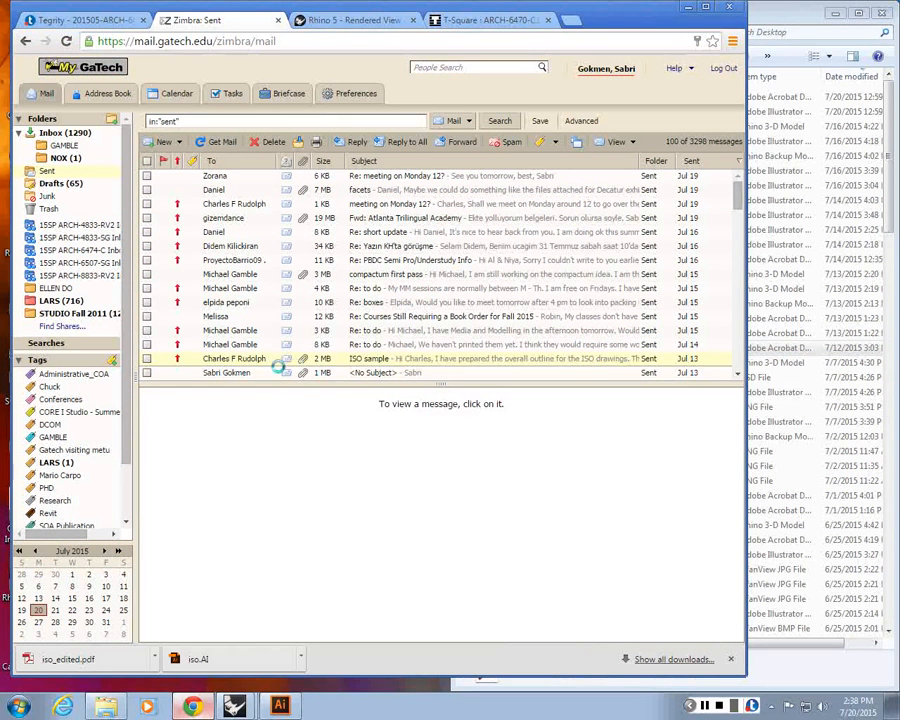
left_click(285, 464)
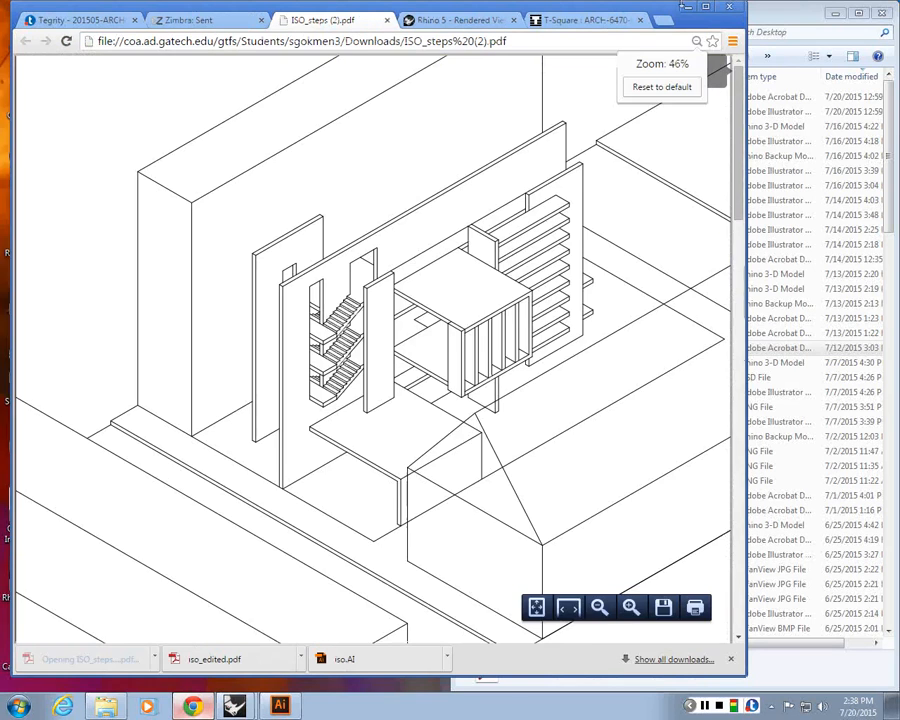
Maximise the browser and examine the pages of ISO_steps (2).pdf, including a close-up of the stair area, then minimise it
double_click(485, 5)
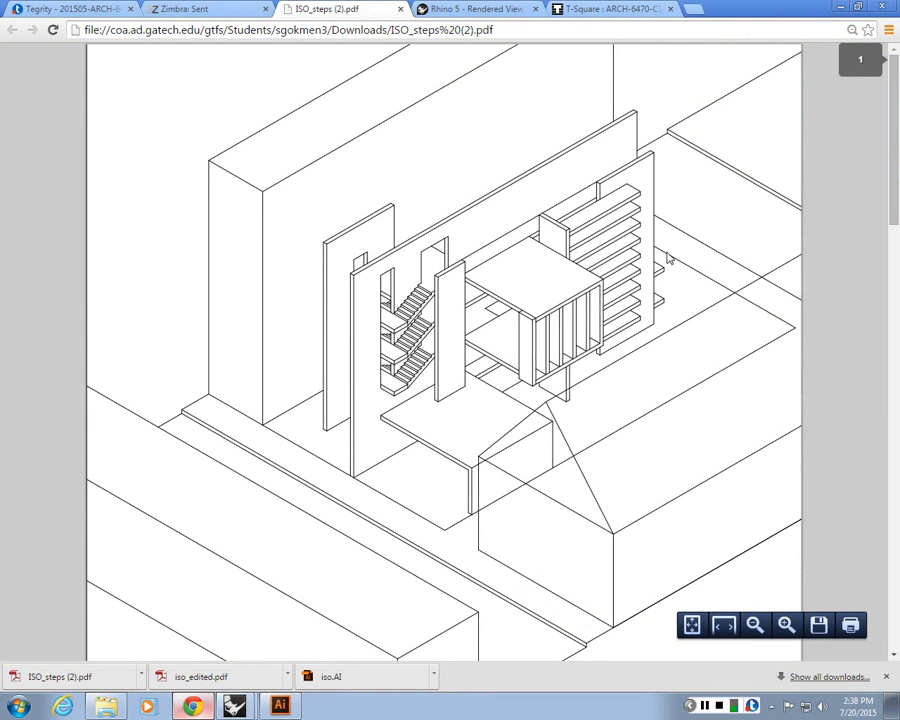
scroll(680, 254, "down", 1)
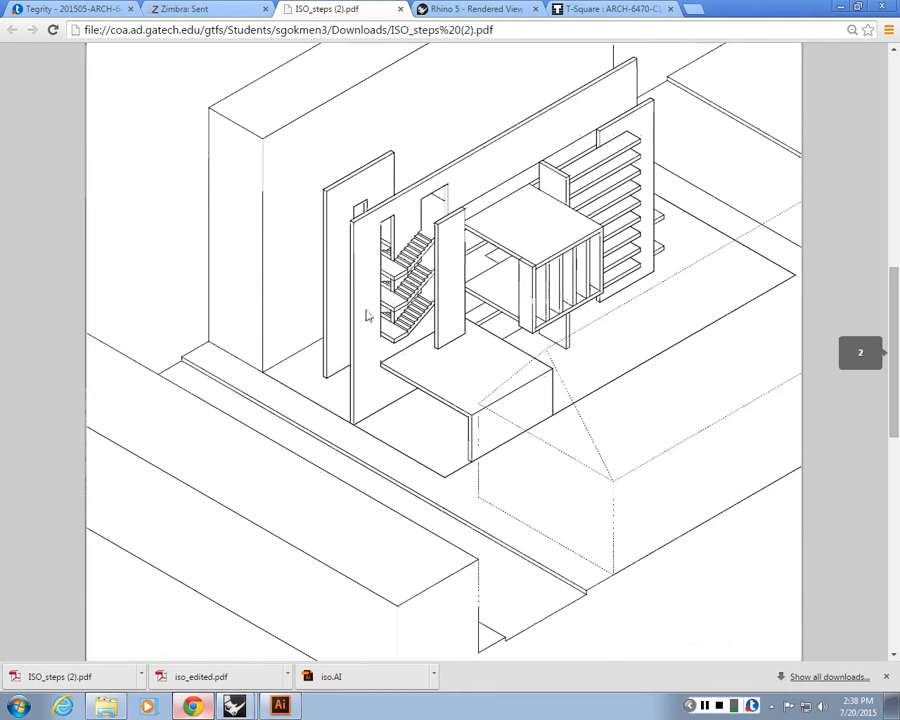
scroll(400, 262, "down", 2)
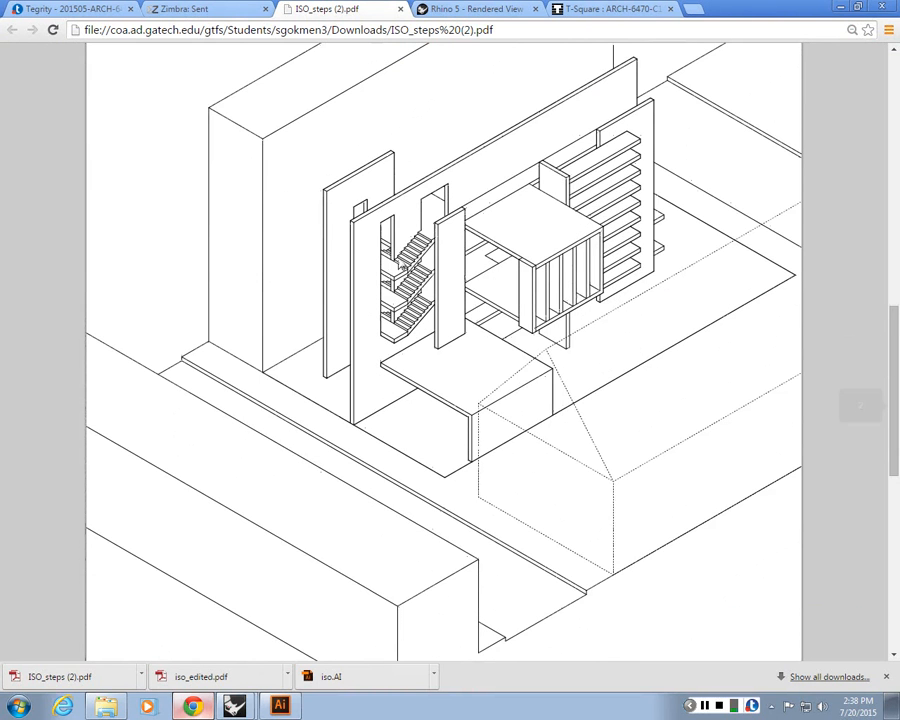
scroll(400, 263, "down", 5)
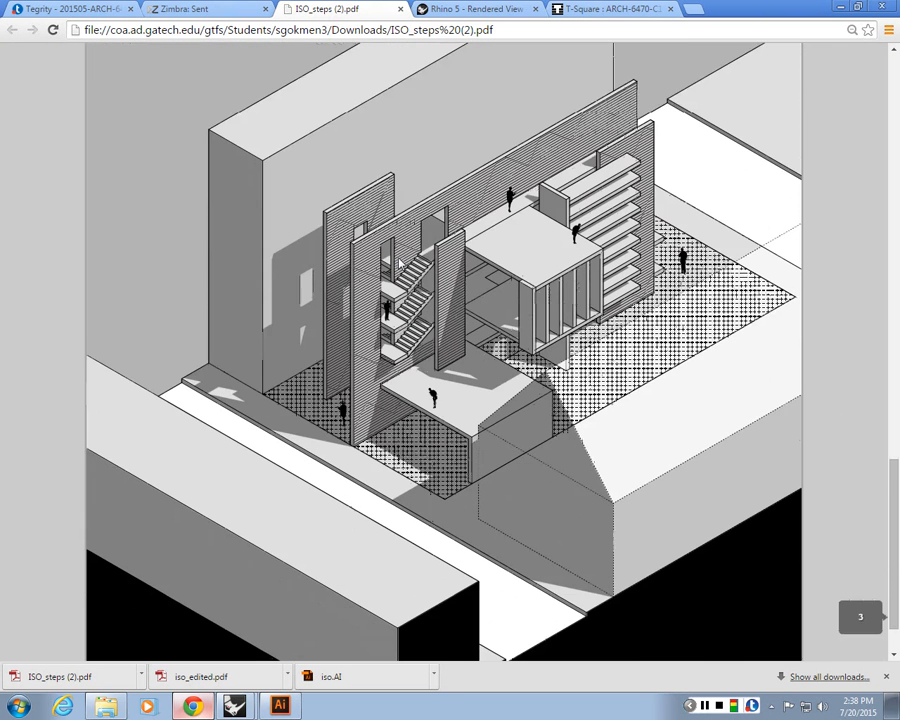
scroll(398, 262, "down", 1)
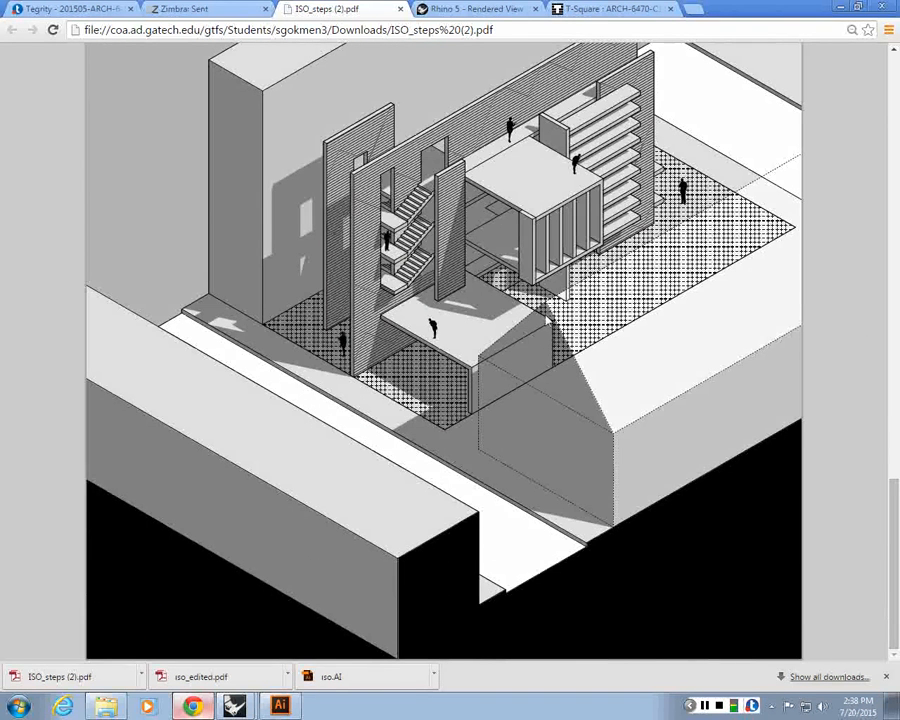
scroll(538, 346, "up", 3)
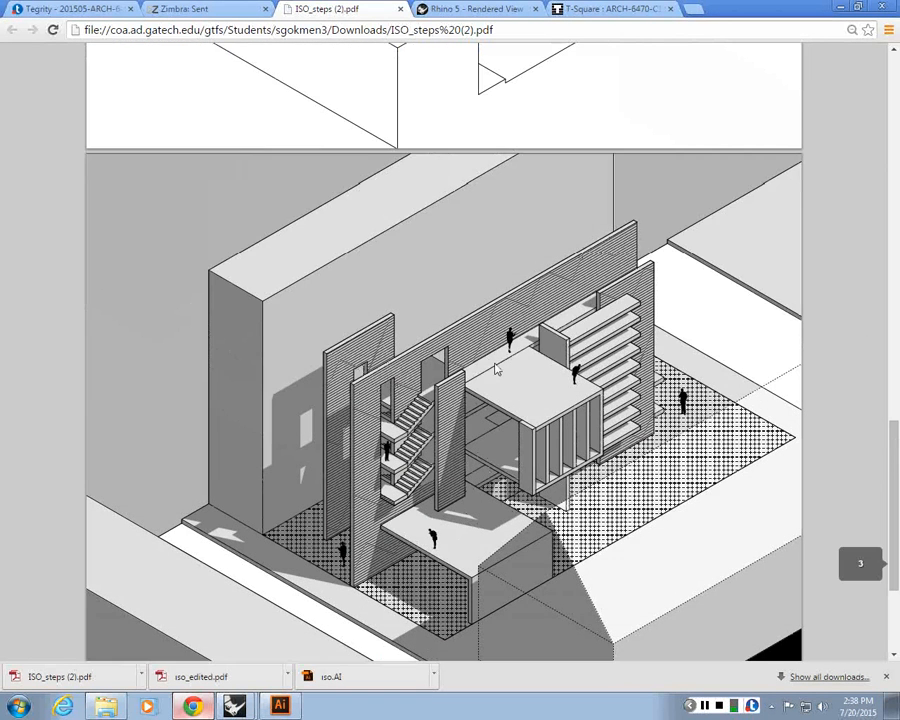
scroll(495, 368, "down", 3)
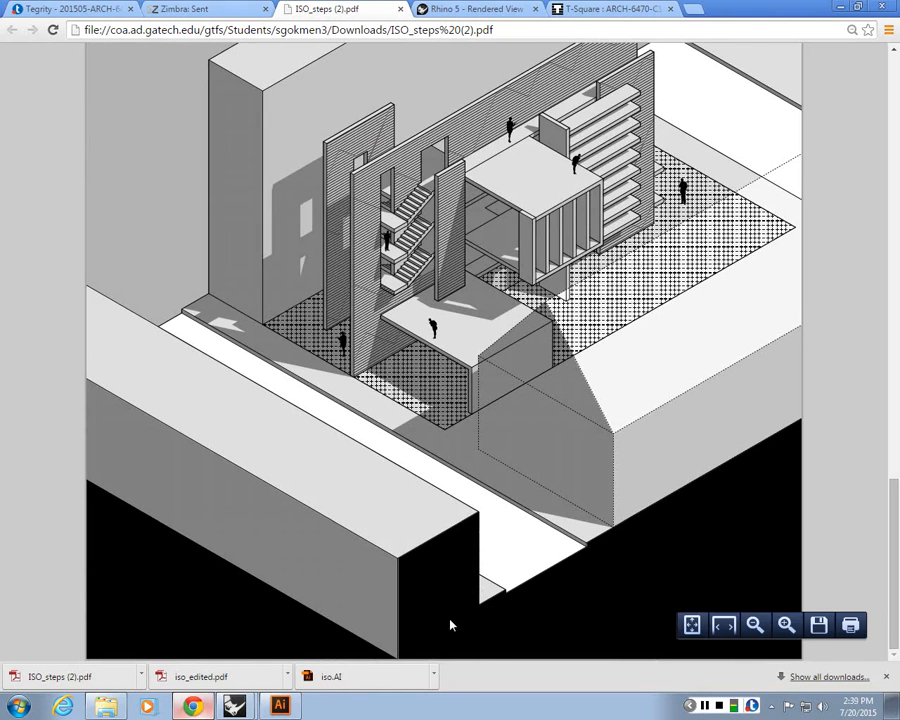
scroll(450, 625, "down", 5)
scroll(124, 534, "down", 2)
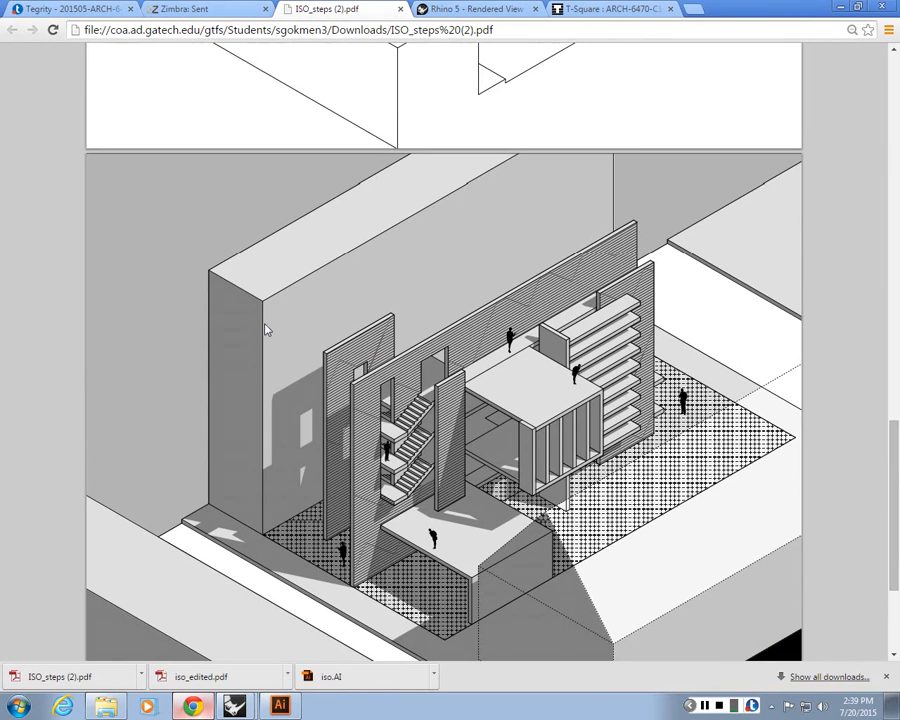
scroll(266, 330, "down", 3)
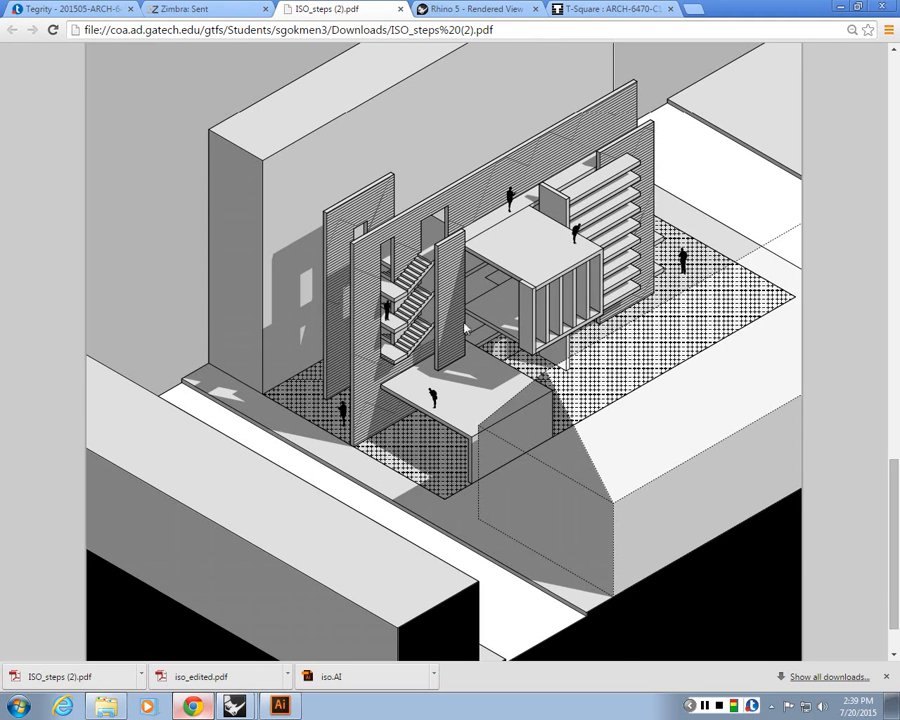
scroll(470, 298, "down", 2)
scroll(470, 298, "up", 3)
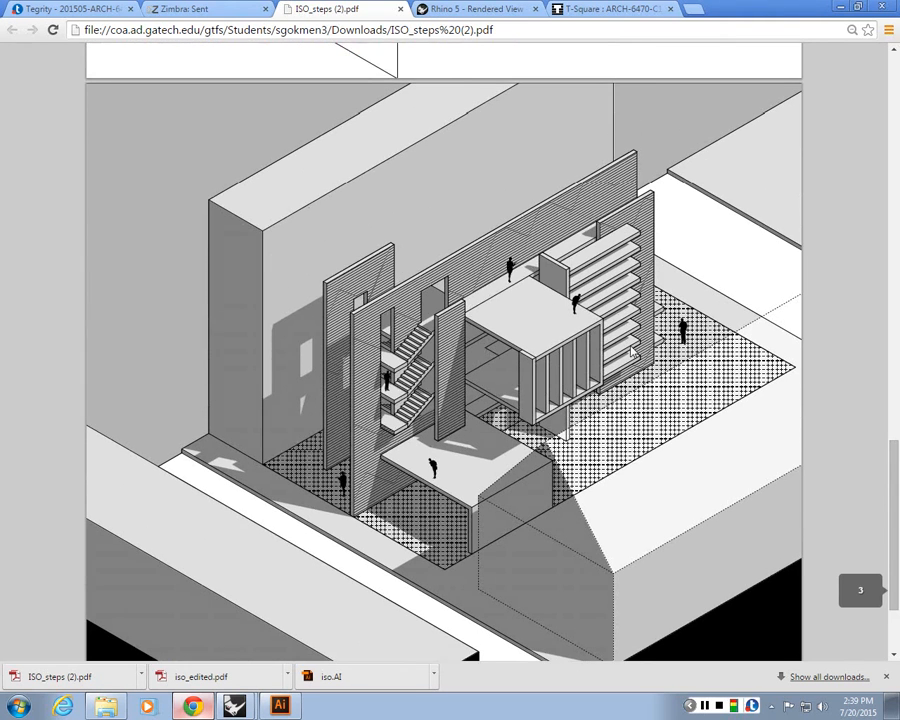
scroll(631, 351, "up", 1, "ctrl")
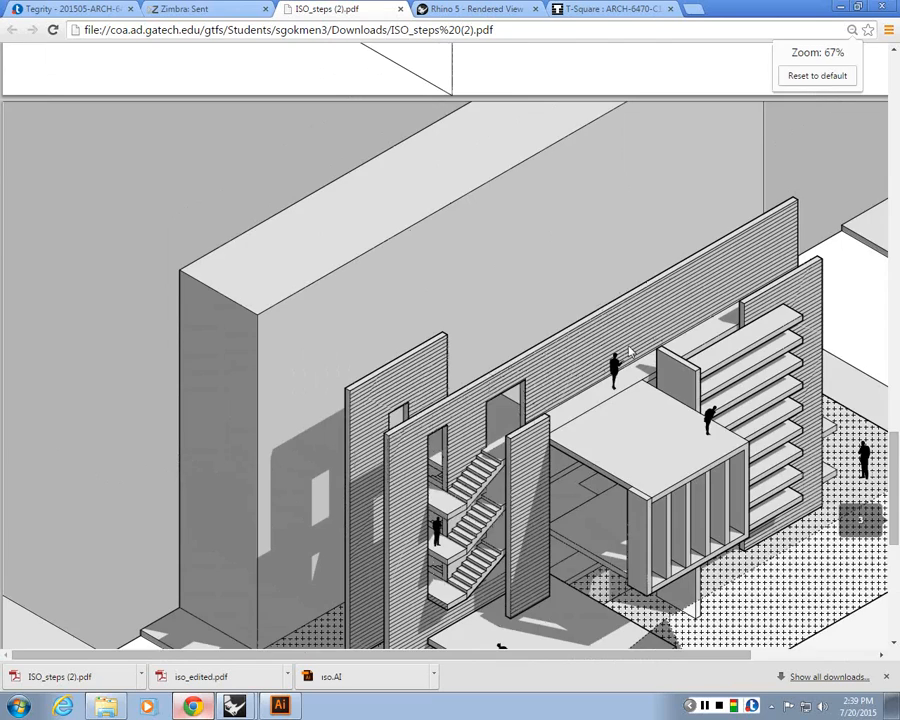
scroll(381, 301, "up", 3, "ctrl")
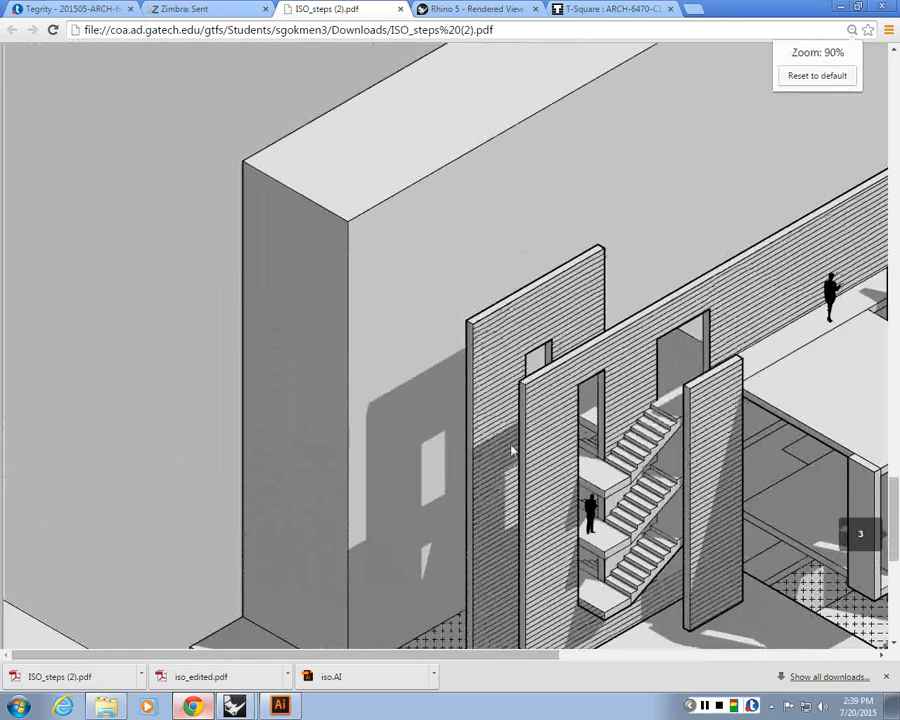
scroll(397, 386, "down", 5)
scroll(397, 386, "up", 3)
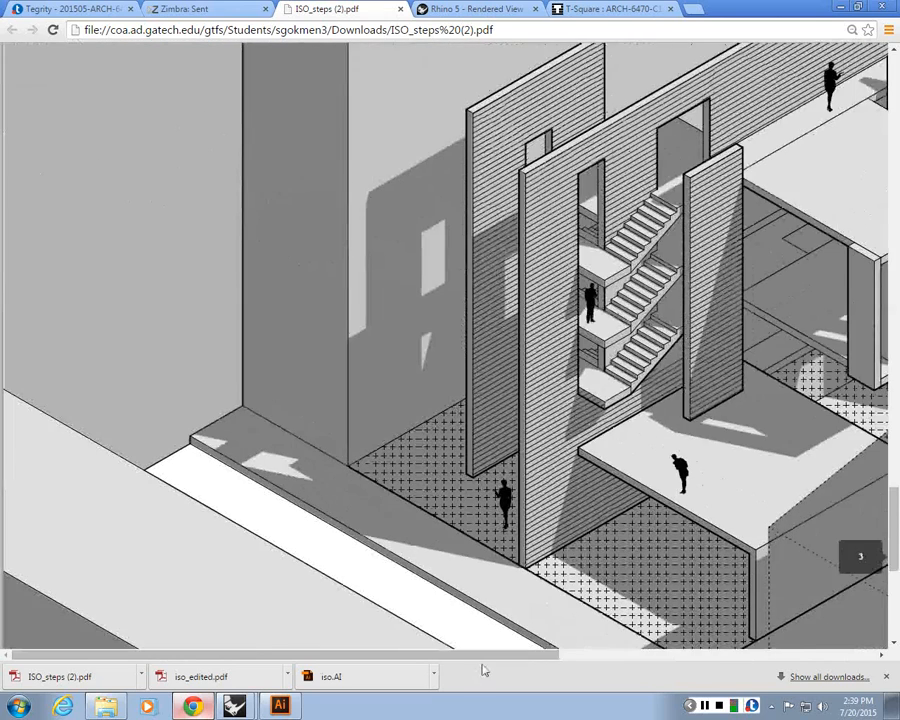
mouse_move(483, 668)
left_mouse_down()
mouse_move(731, 647)
mouse_move(710, 646)
left_mouse_up()
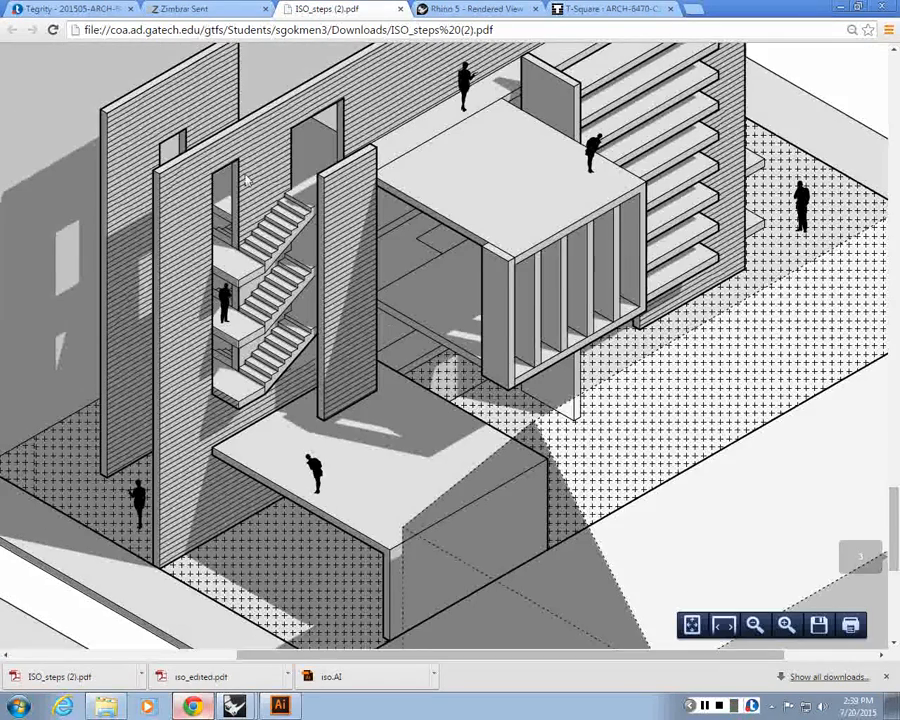
key("ctrl+minus")
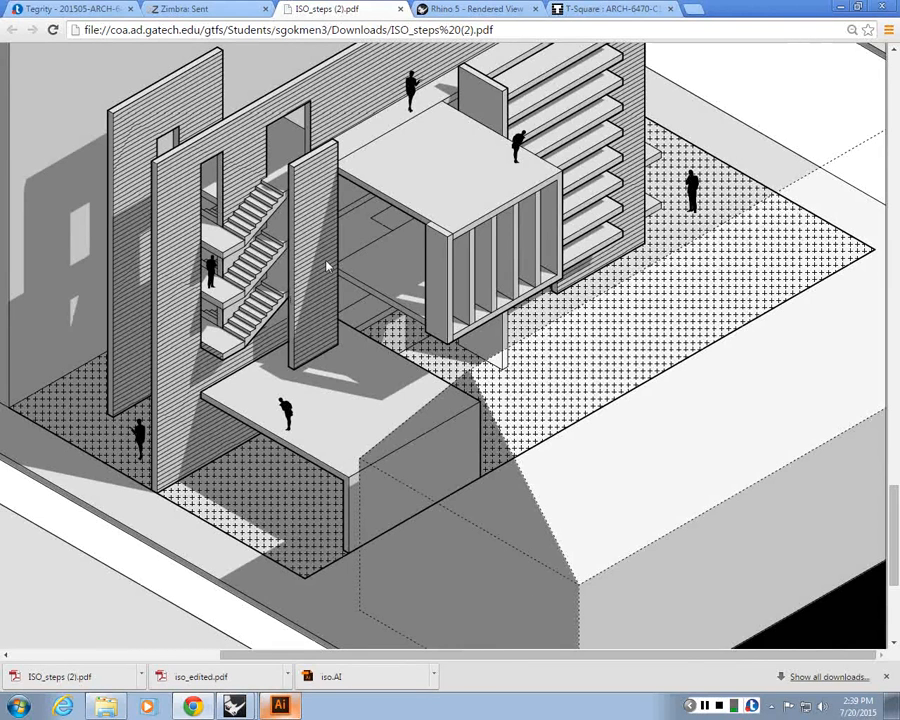
left_click(841, 7)
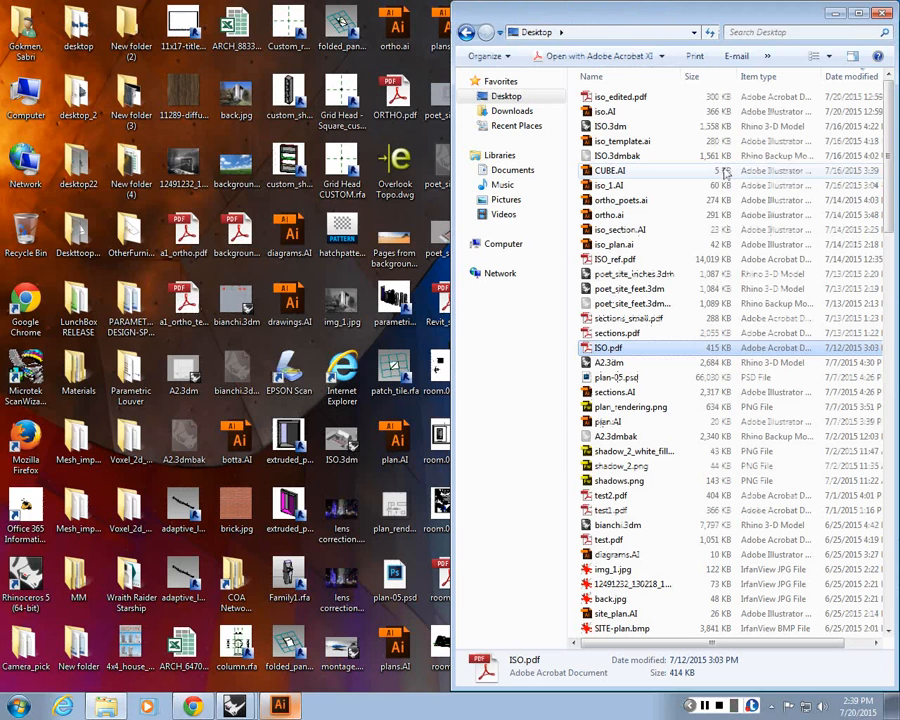
Return to Illustrator, move the Color panel aside and open the Swatches panel
left_click(837, 14)
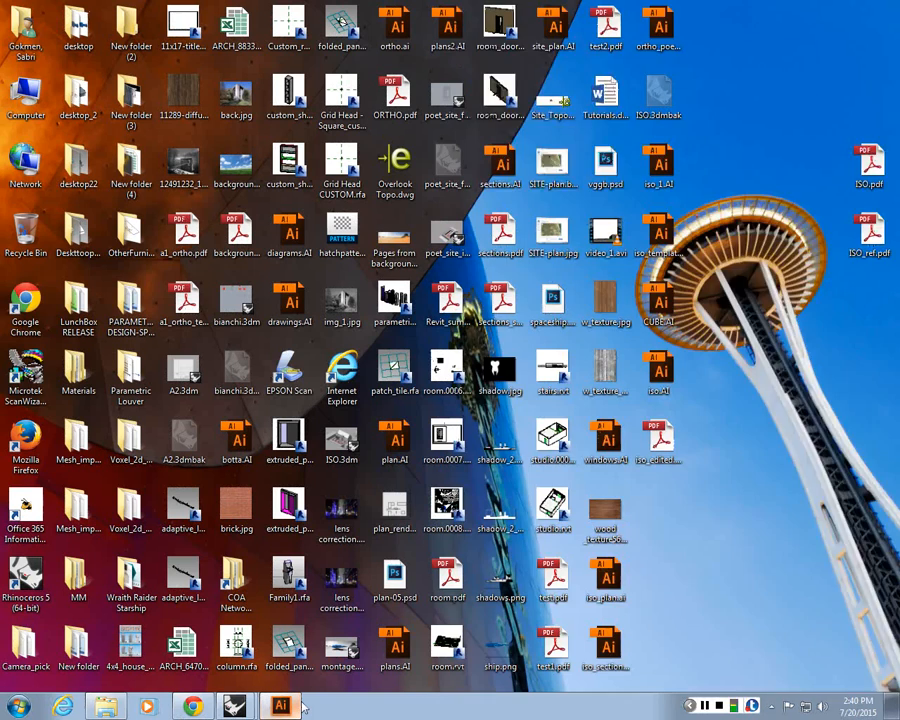
left_click(297, 704)
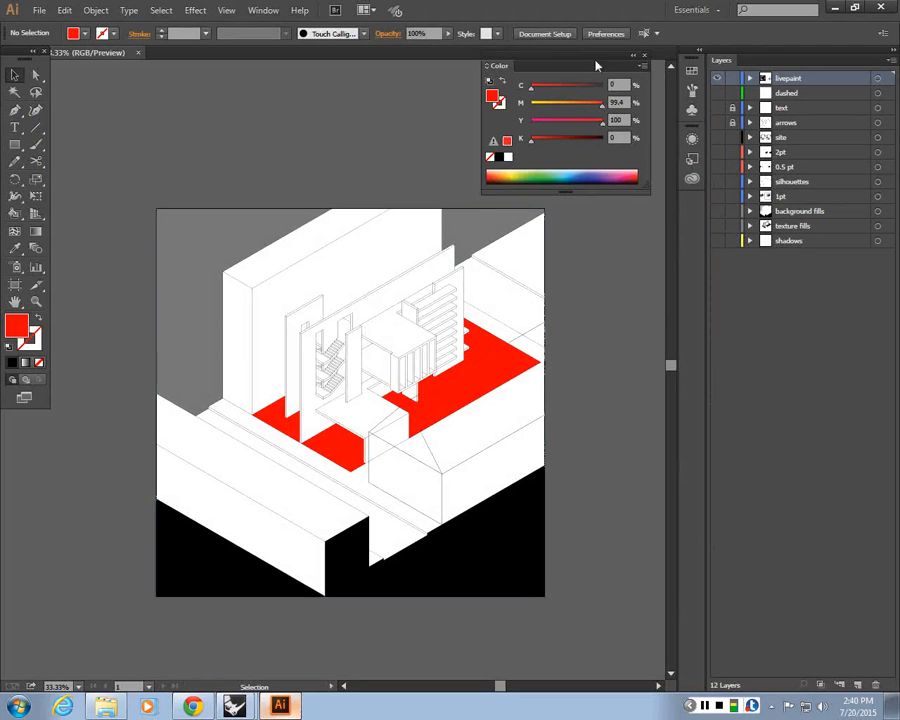
left_click_drag(584, 61, 634, 86)
left_click(263, 10)
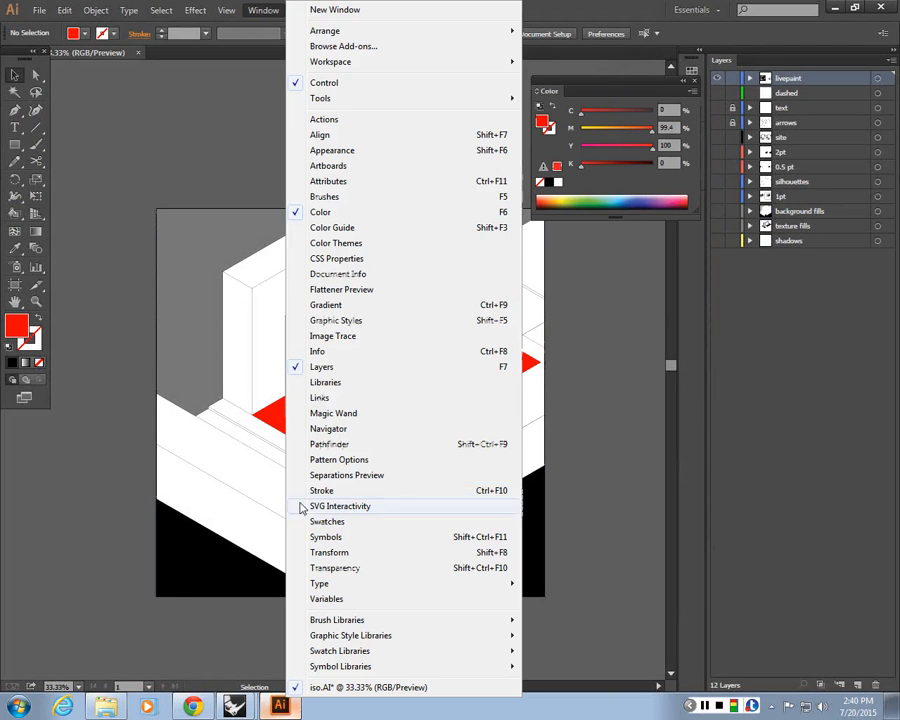
left_click(340, 521)
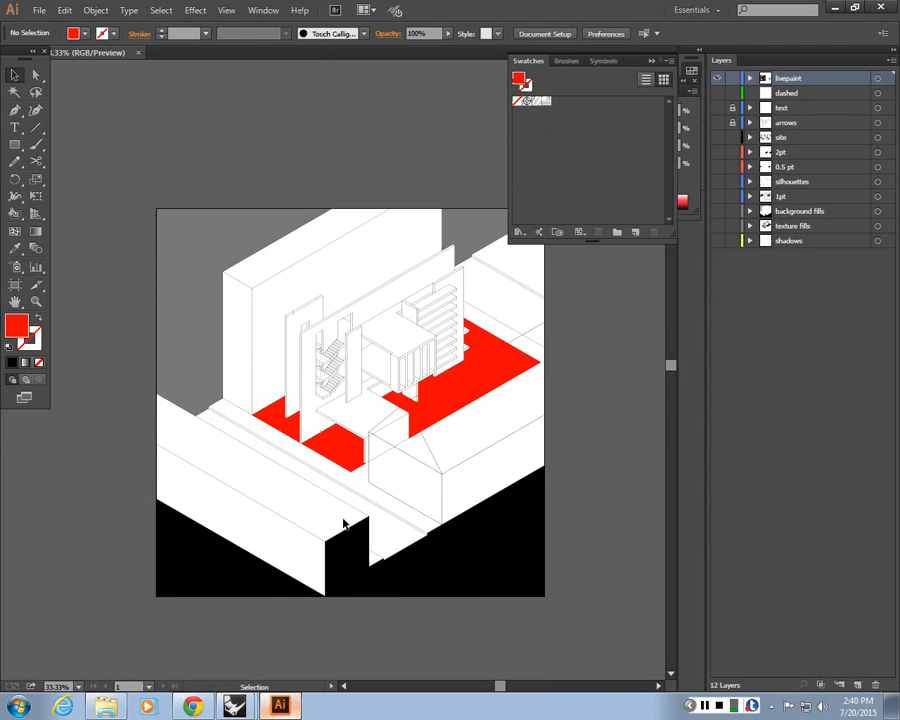
left_click(524, 234)
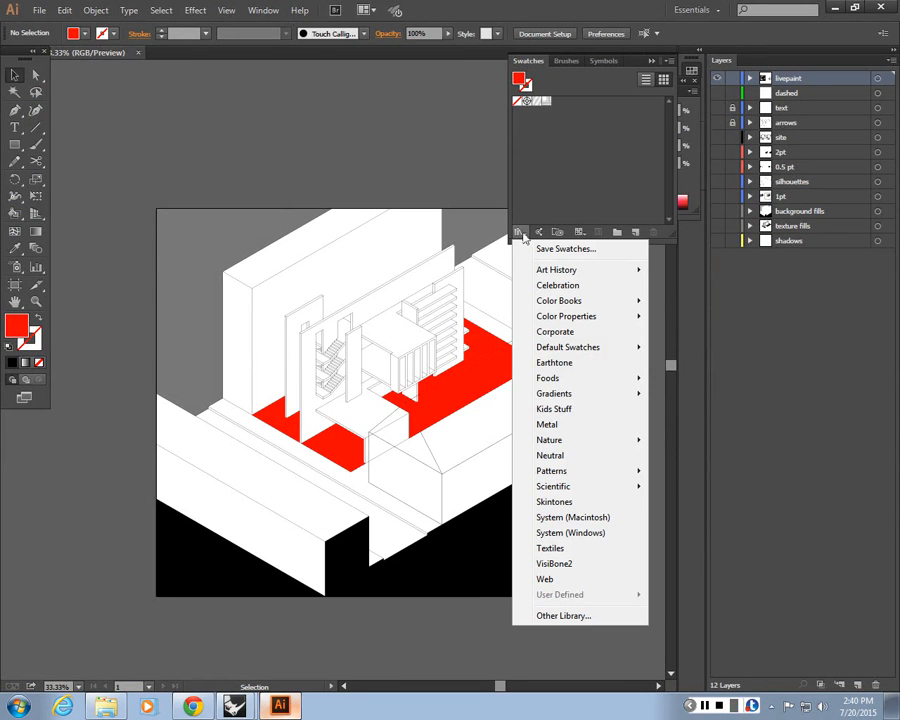
left_click(555, 617)
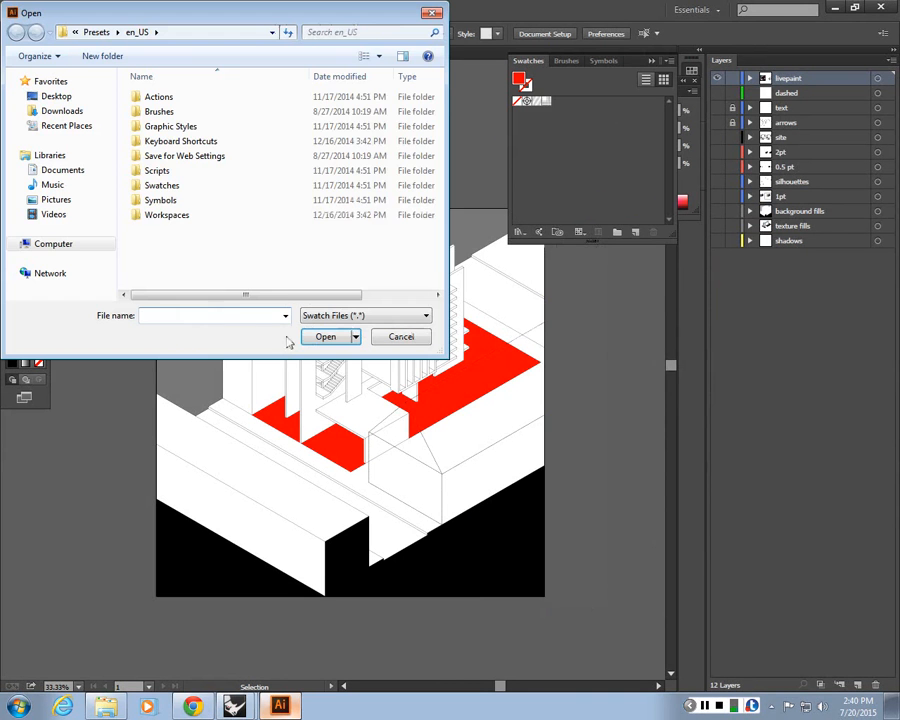
left_click(56, 96)
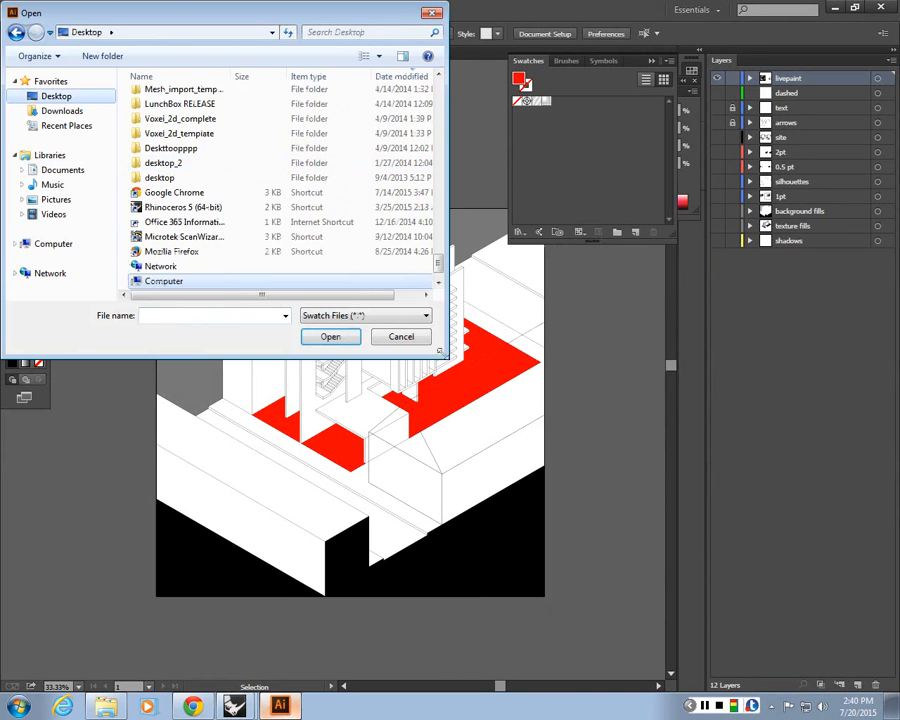
left_click_drag(446, 356, 782, 612)
scroll(731, 138, "up", 20)
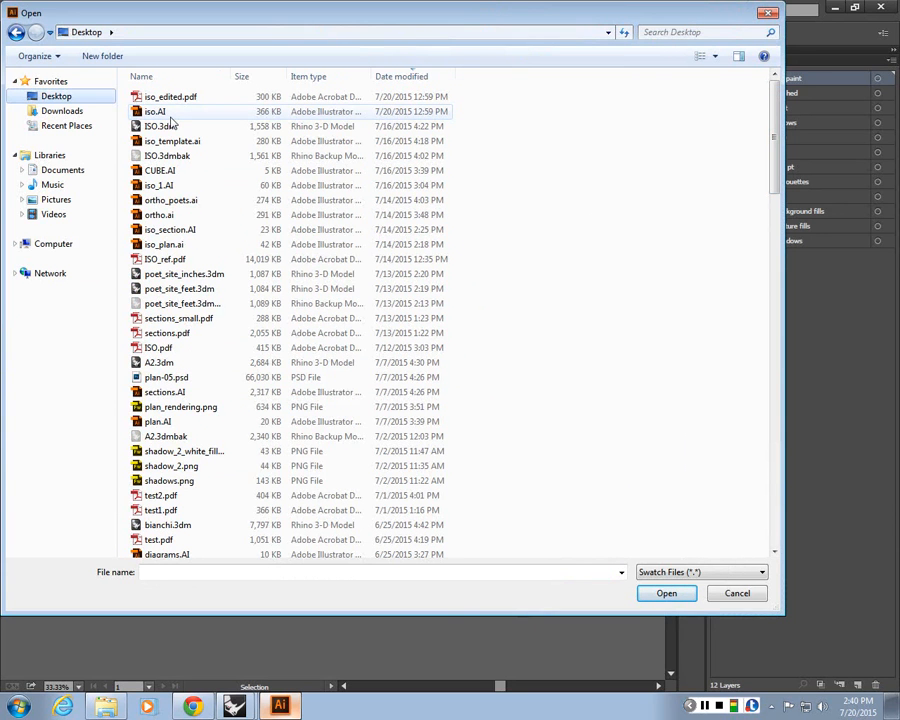
left_click(768, 13)
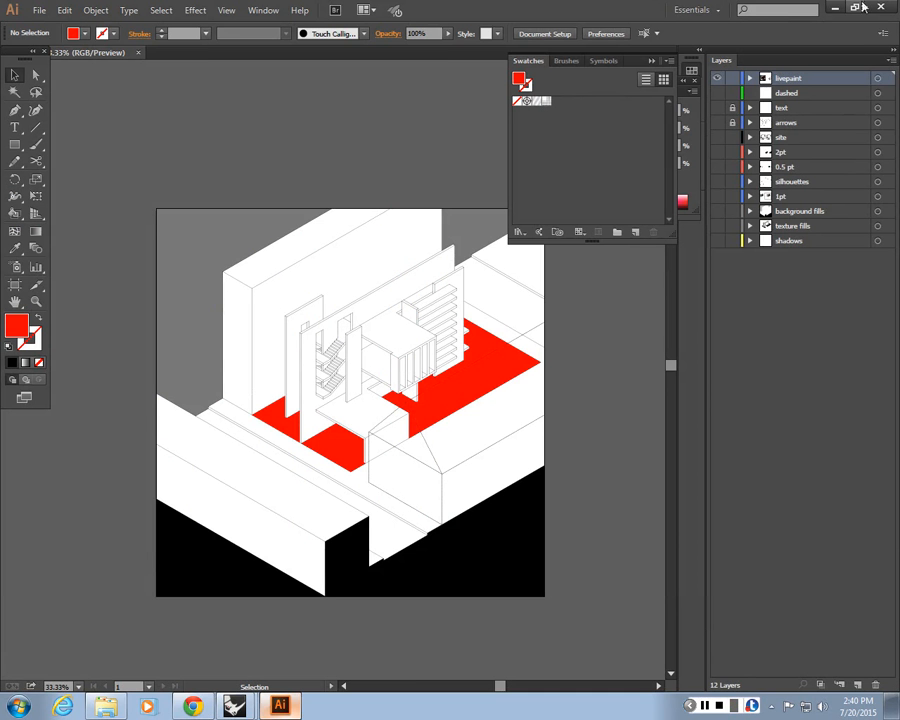
Switch to the browser and open the 'Iso guidelines' announcement on the course site
left_click(193, 707)
left_click(600, 9)
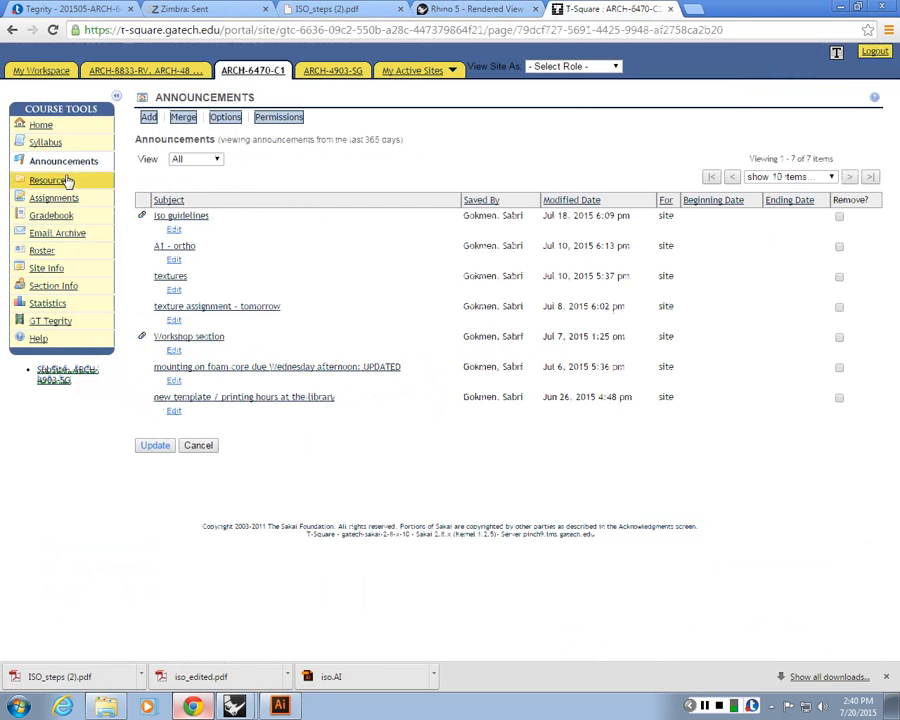
left_click(180, 216)
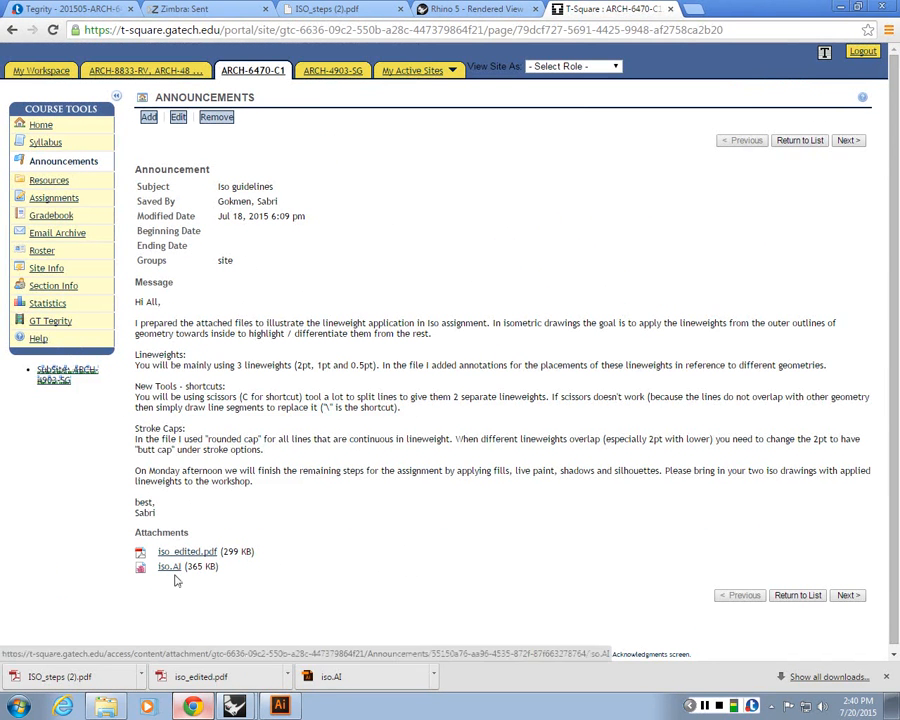
In a new tab, search Google for 'illustrator diagonal line pattern fill'
left_click(697, 8)
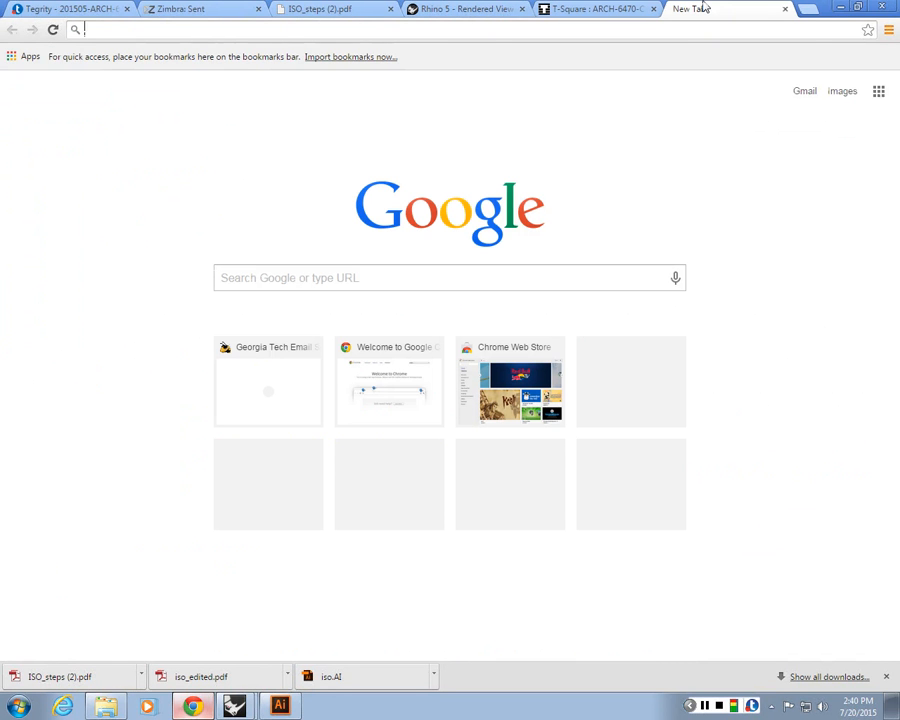
type("diagonal l")
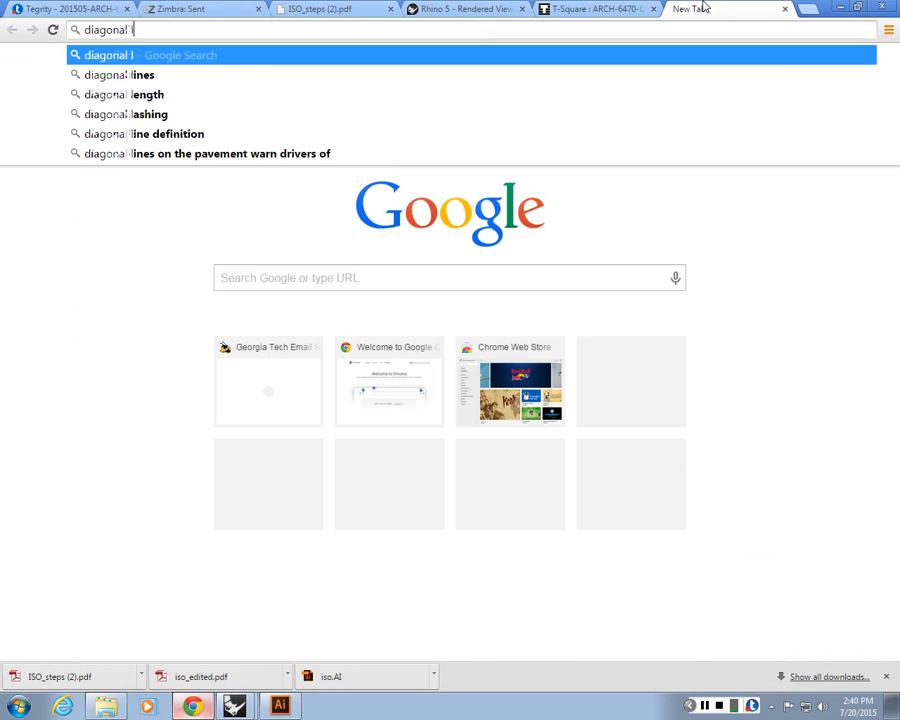
type("ine fill pa")
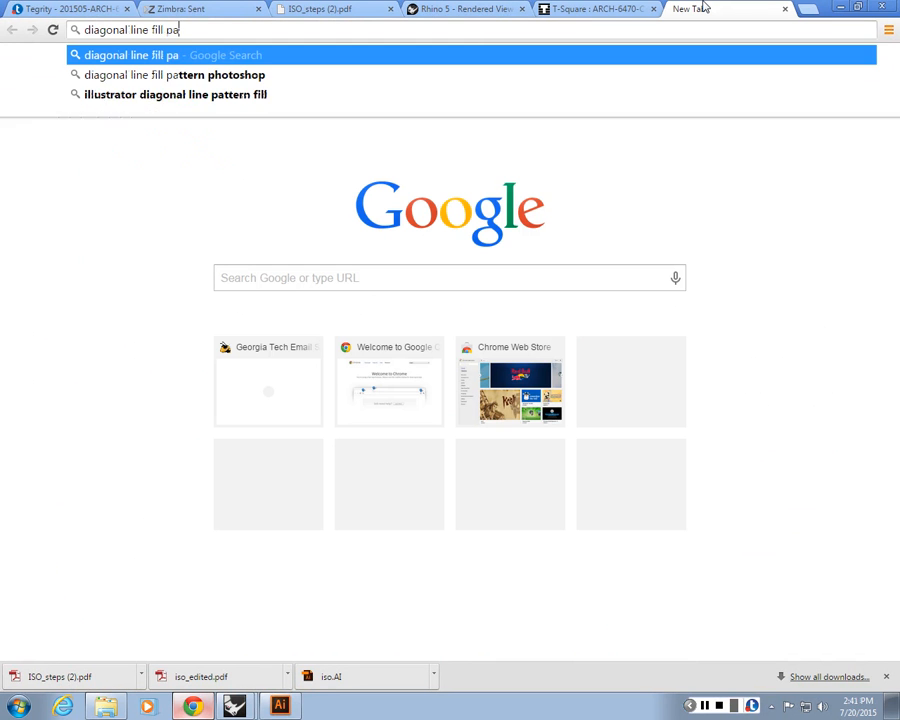
key("Down")
key("Down")
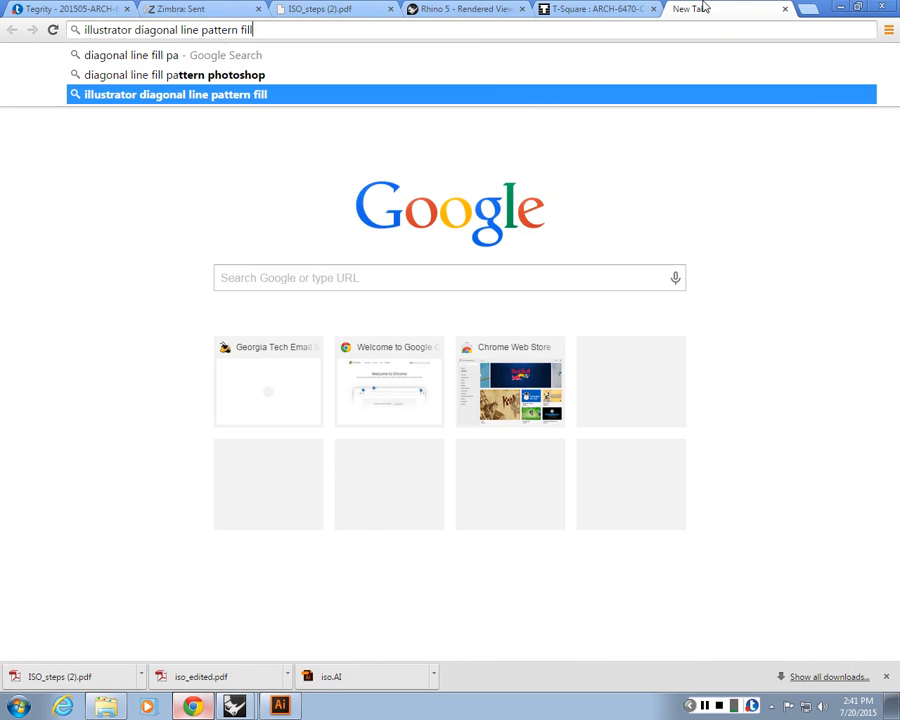
key("Return")
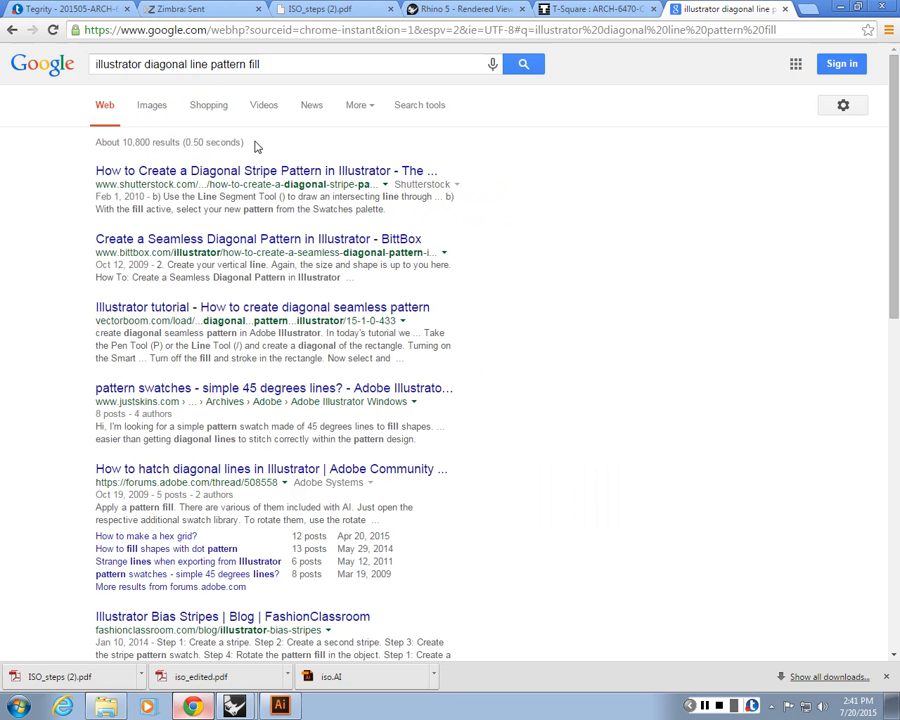
Open the Shutterstock diagonal stripe pattern tutorial, skim it, and return to the results
left_click(203, 176)
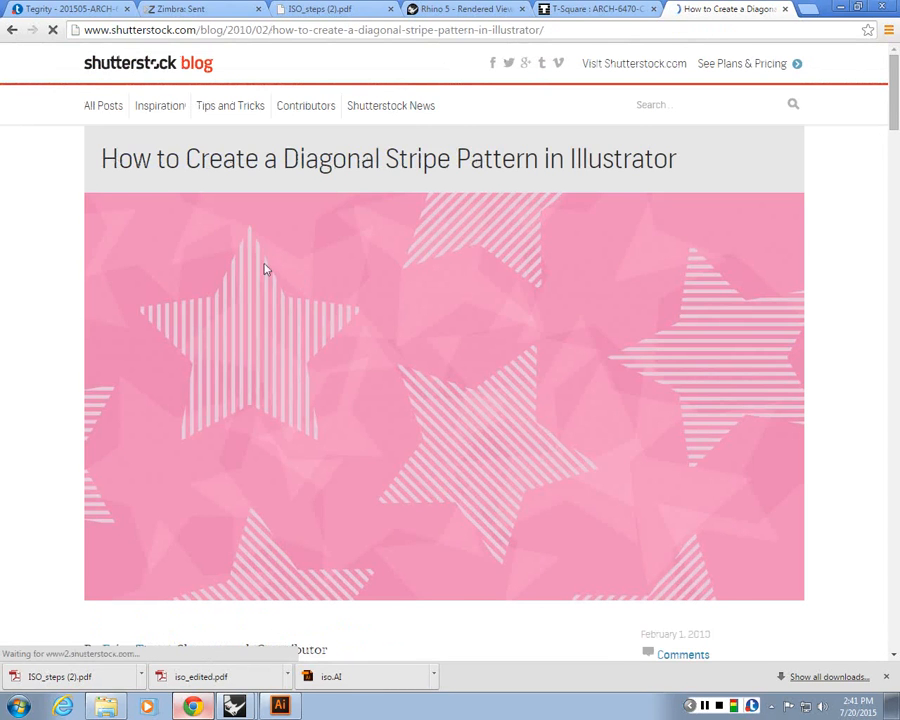
scroll(150, 272, "down", 10)
scroll(147, 272, "down", 3)
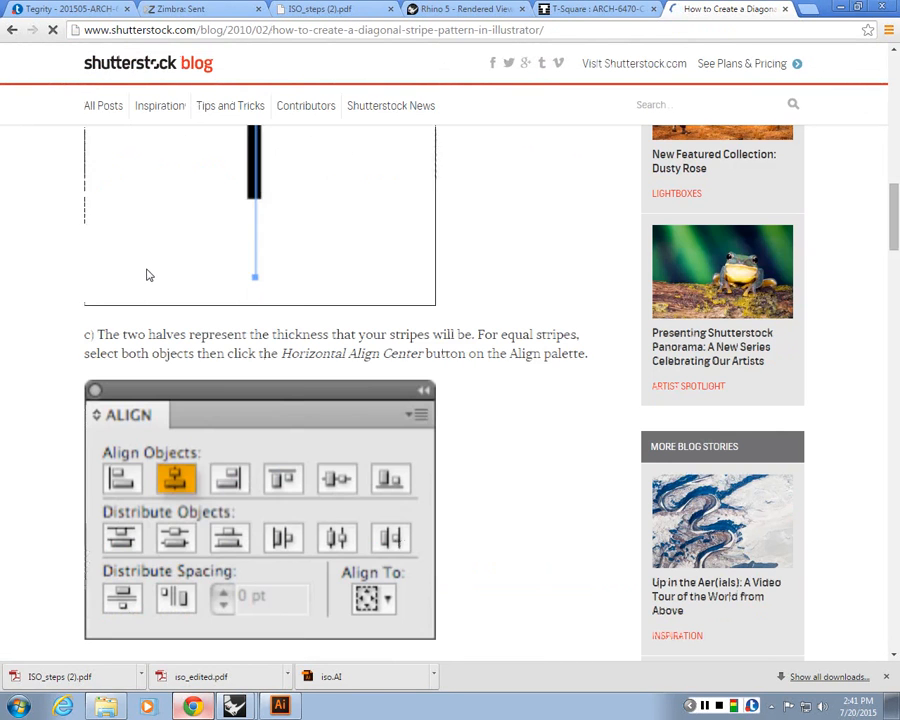
left_click(12, 28)
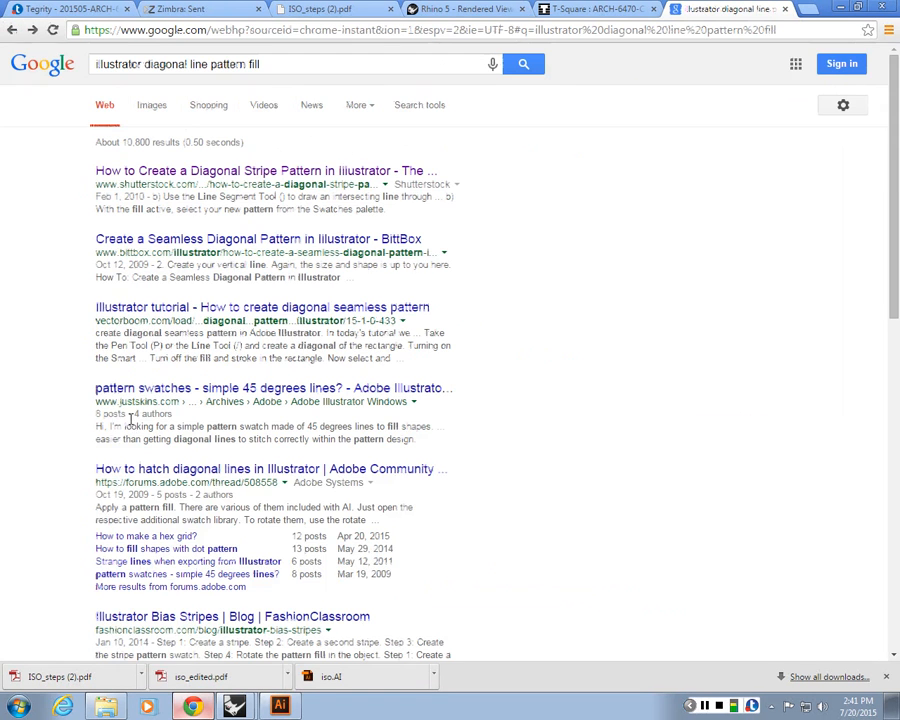
Open the vectorboom tutorial on creating a diagonal seamless pattern and read its first steps
left_click(224, 307)
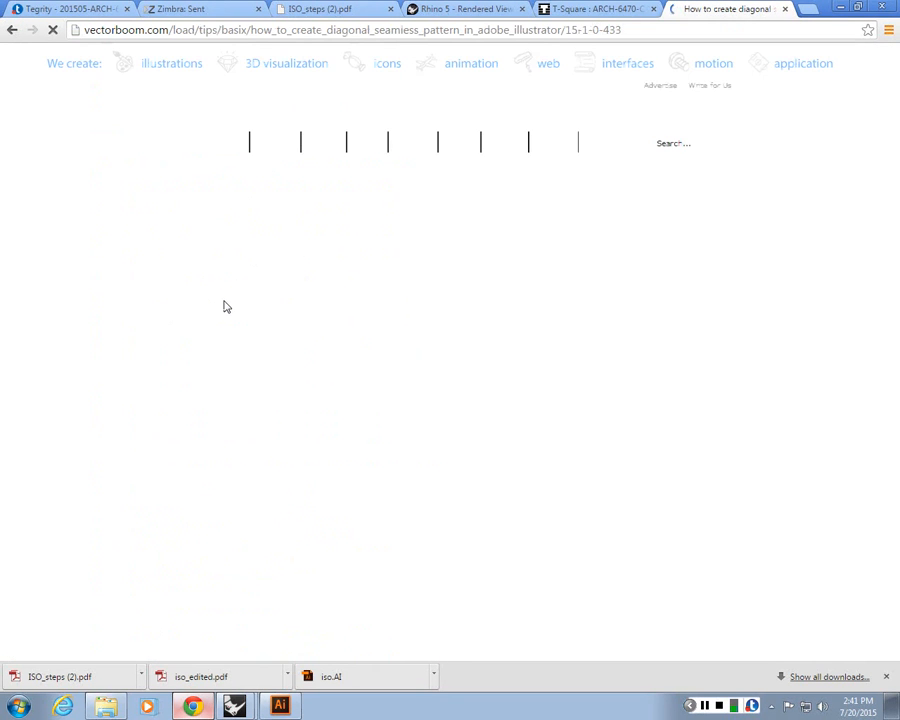
scroll(195, 282, "down", 3)
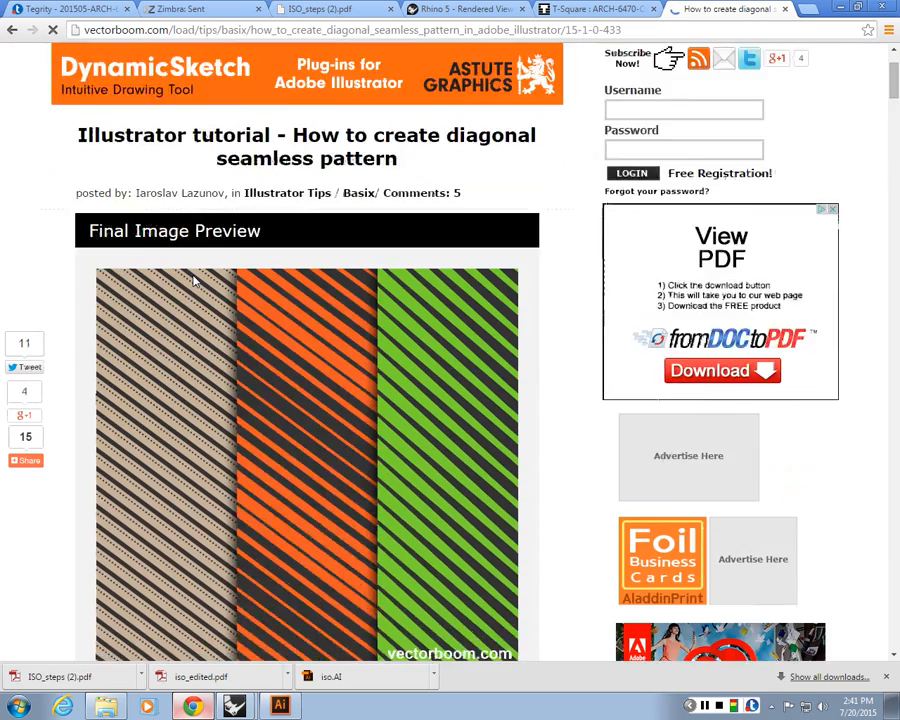
scroll(195, 281, "down", 1)
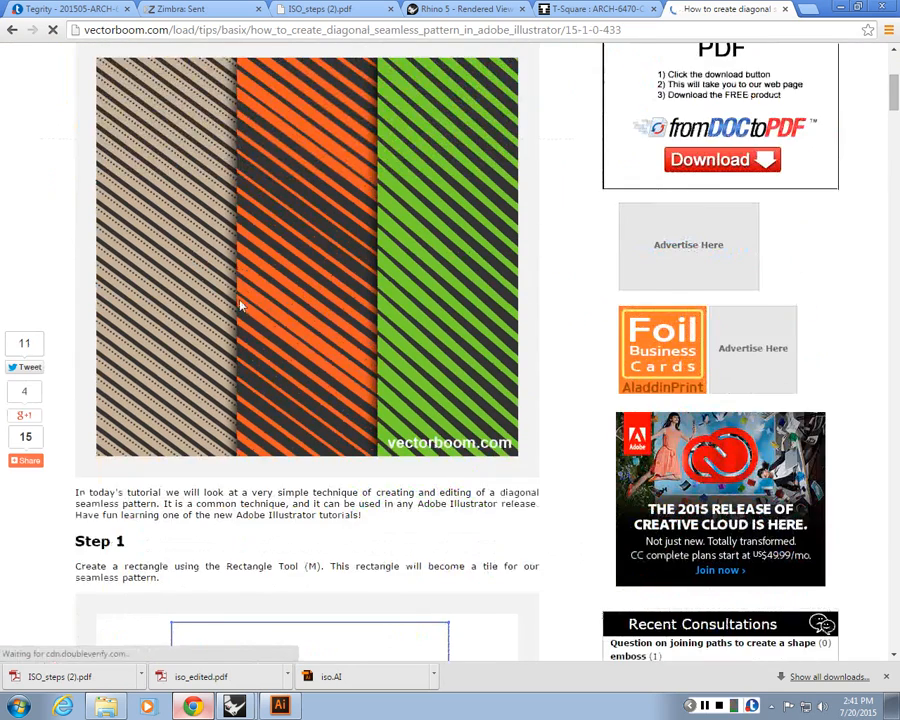
scroll(240, 303, "up", 2)
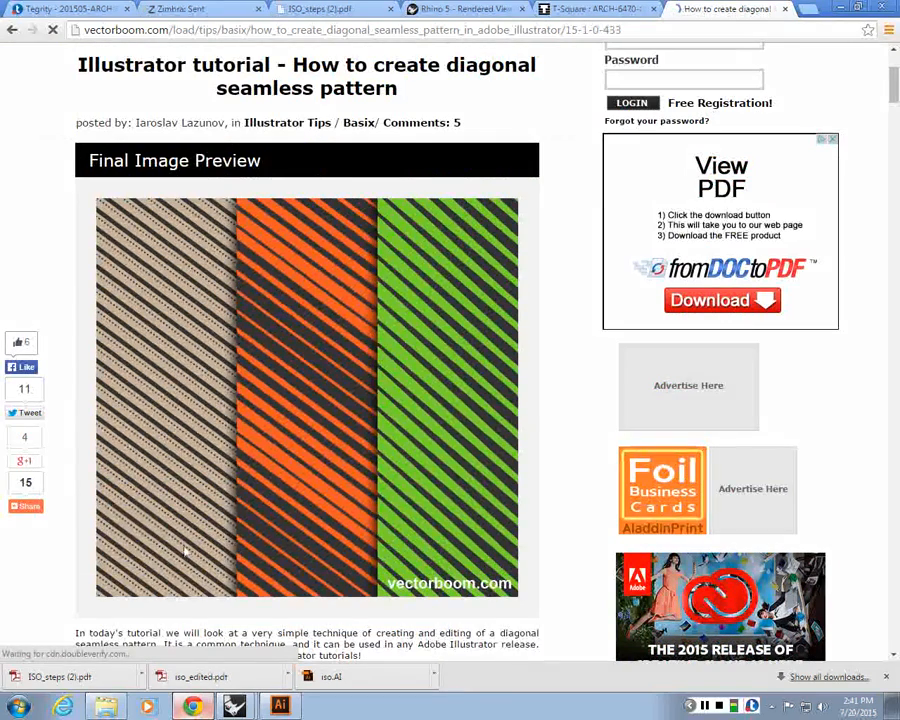
scroll(185, 548, "down", 1)
scroll(185, 550, "down", 9)
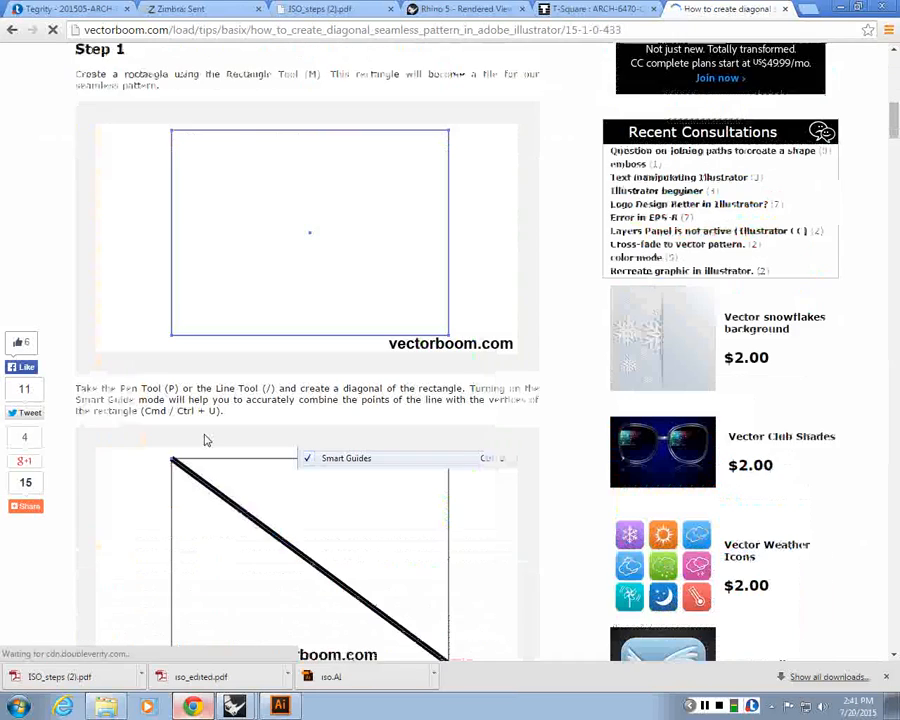
scroll(200, 436, "down", 1)
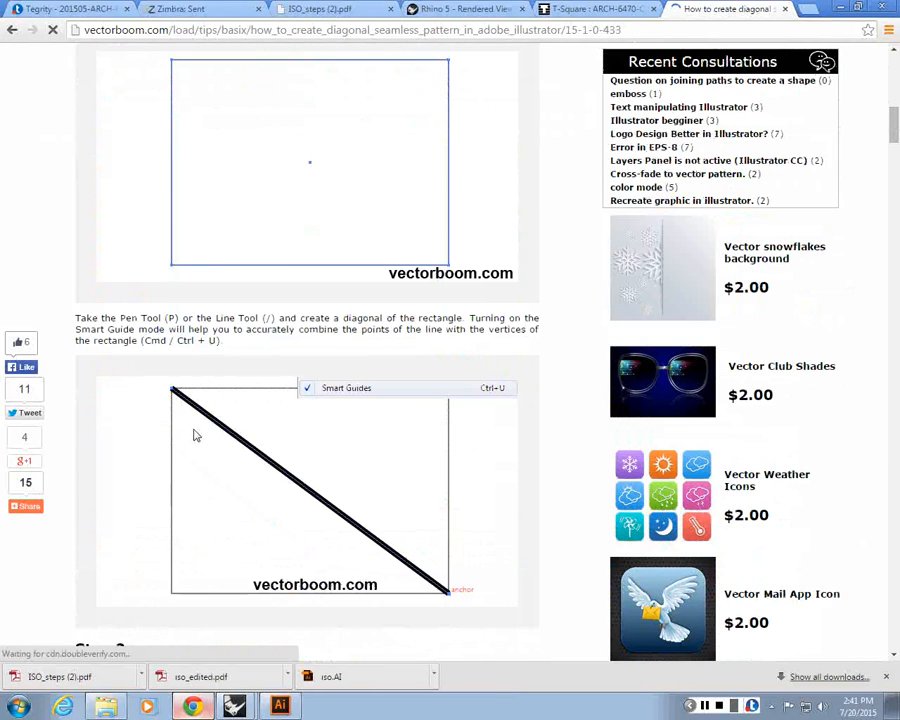
scroll(174, 200, "down", 3)
scroll(240, 260, "down", 4)
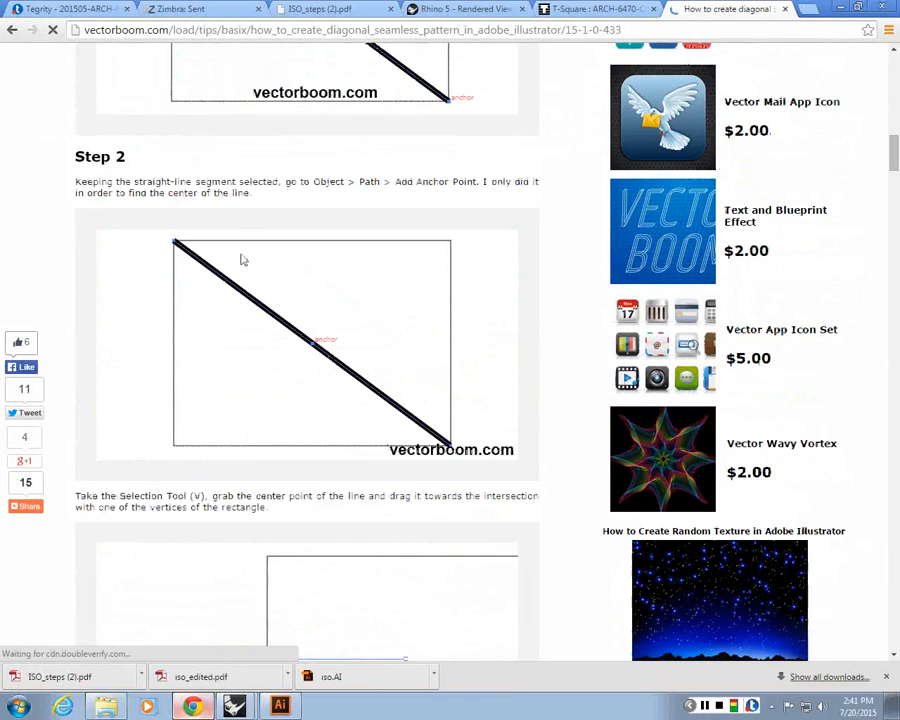
scroll(165, 217, "down", 7)
scroll(240, 390, "up", 1)
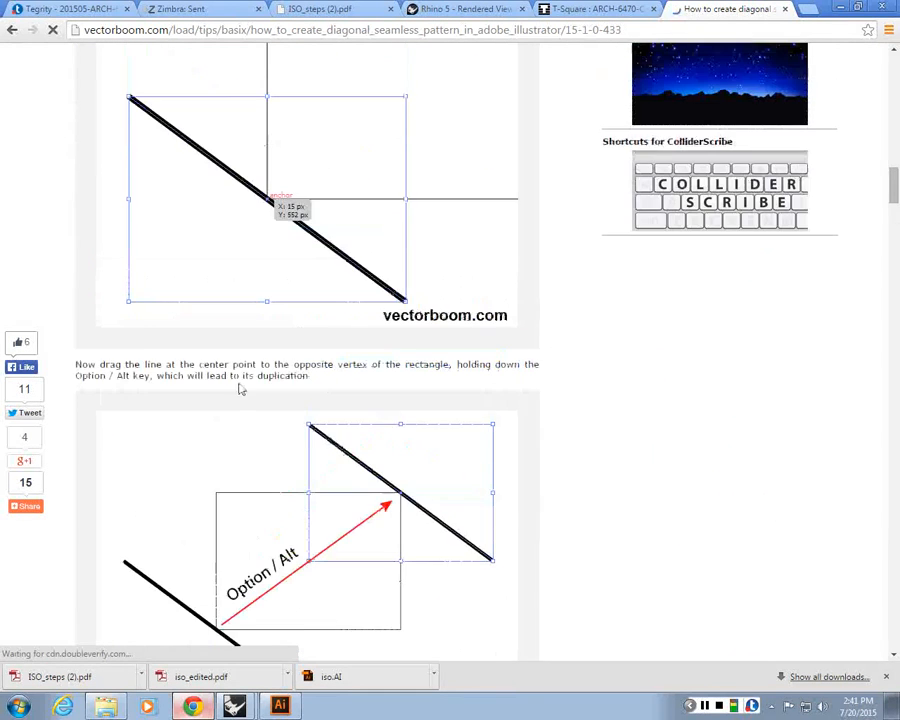
scroll(242, 380, "down", 7)
left_click_drag(216, 296, 283, 303)
double_click(275, 296)
Read the tutorial's remaining steps on blending lines, making the swatch, recolouring and rotating the pattern
scroll(248, 394, "down", 2)
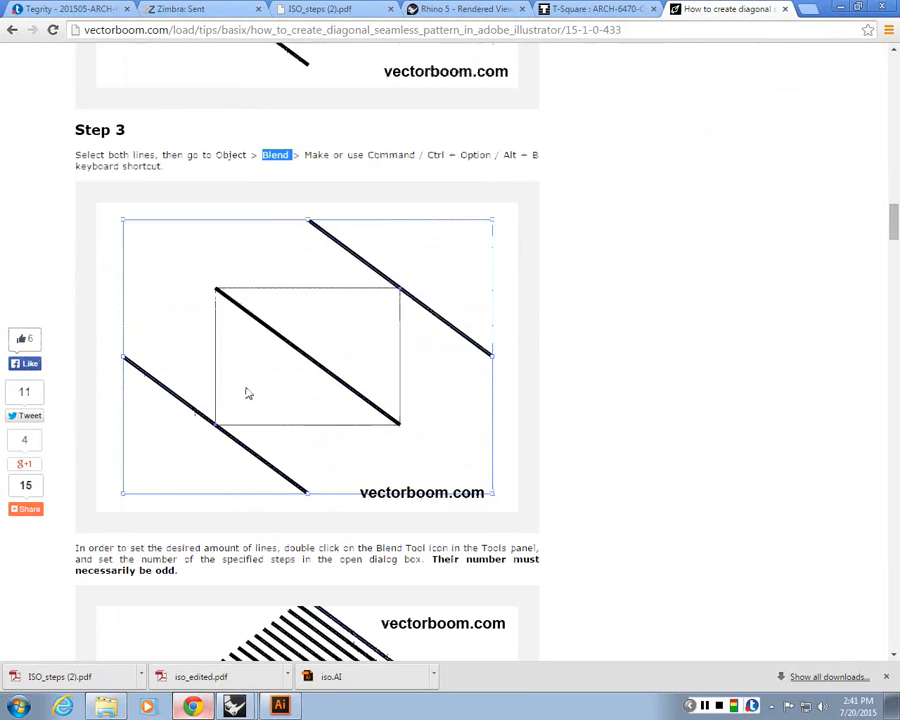
scroll(218, 426, "down", 5)
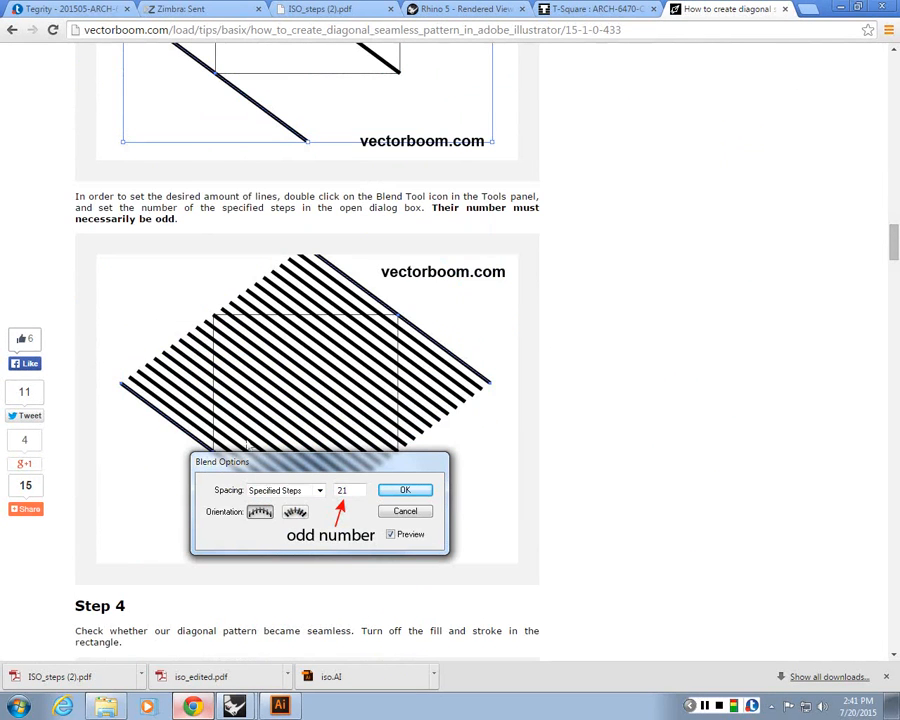
scroll(420, 306, "down", 4)
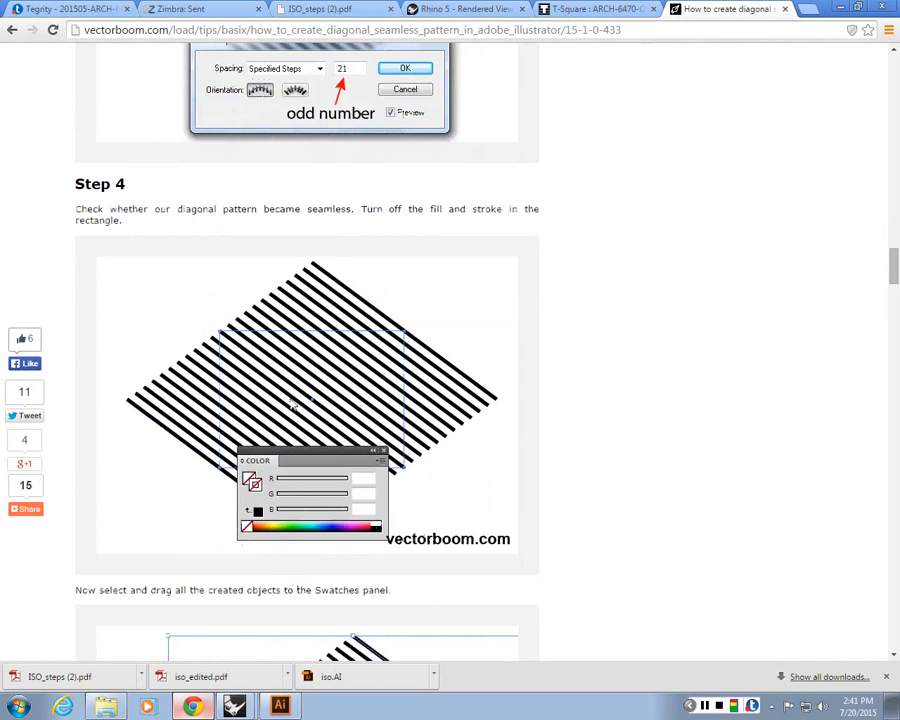
scroll(293, 405, "down", 6)
scroll(296, 360, "up", 1)
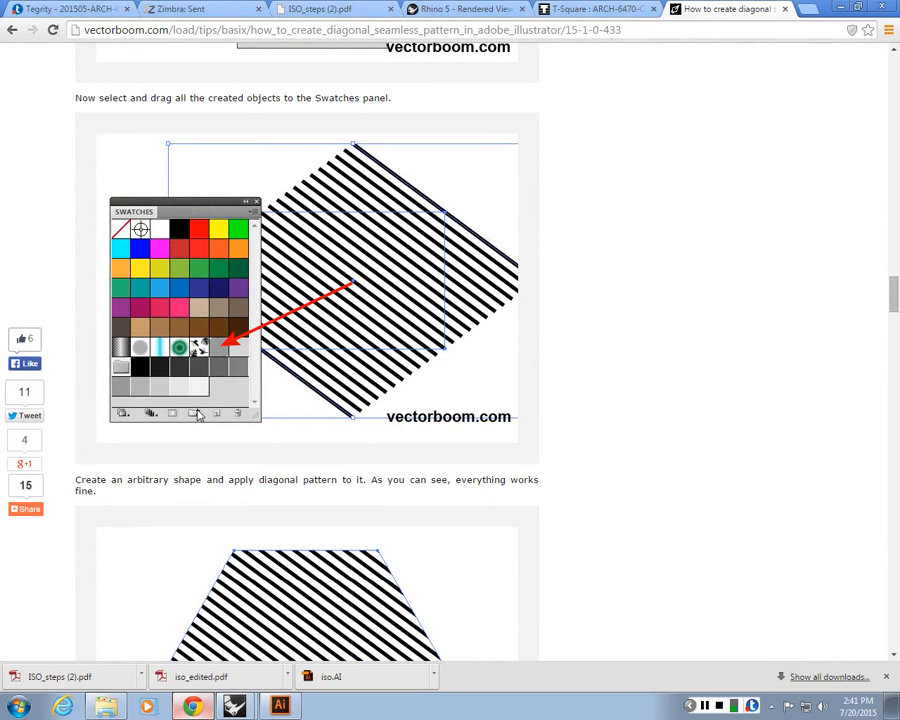
scroll(199, 415, "down", 4)
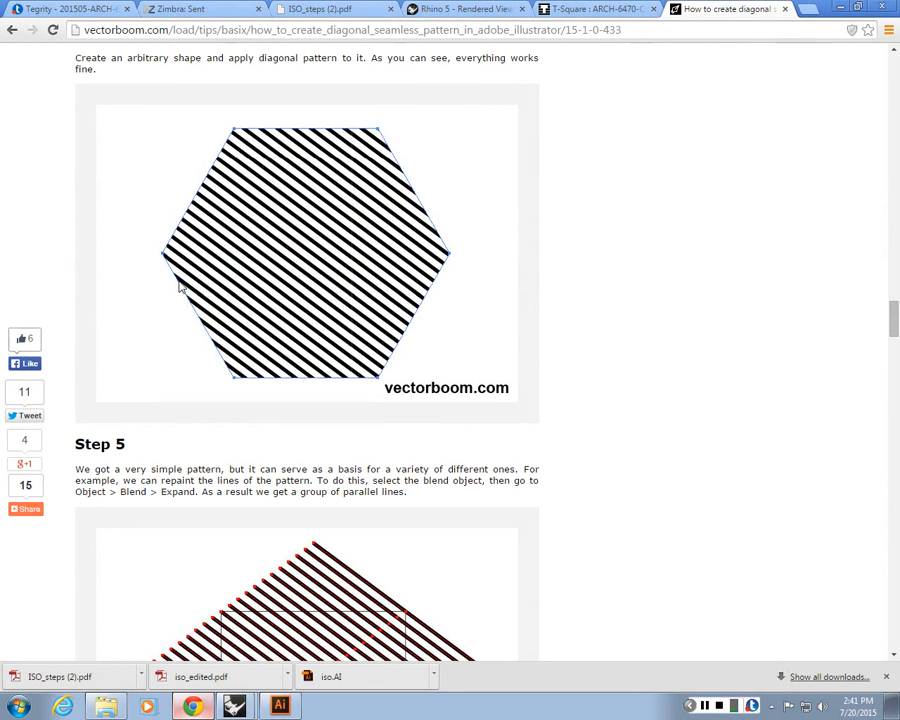
scroll(180, 287, "down", 15)
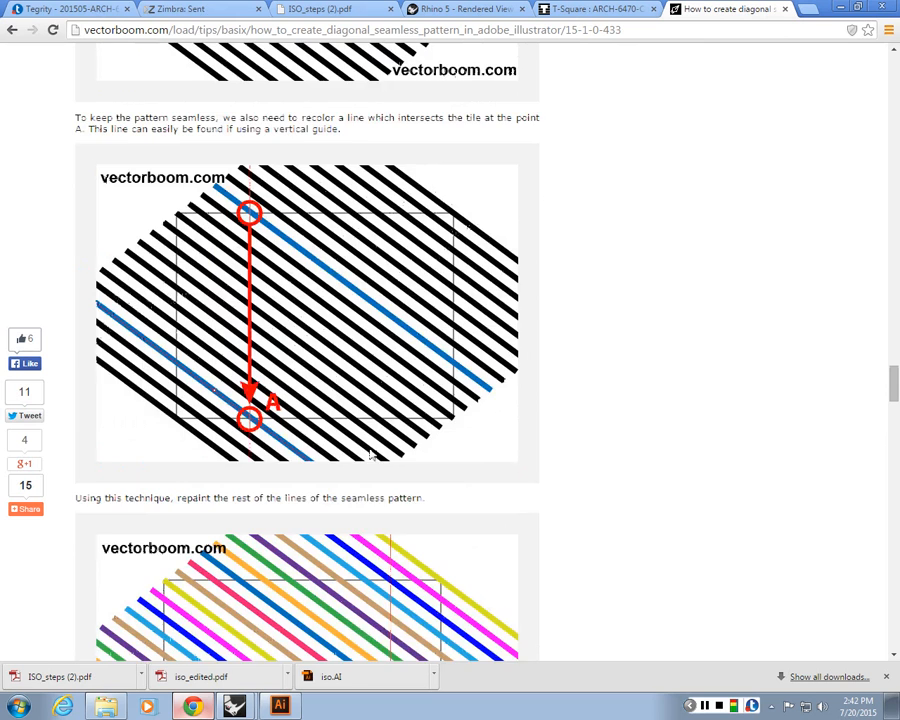
scroll(371, 454, "down", 5)
scroll(185, 122, "up", 1)
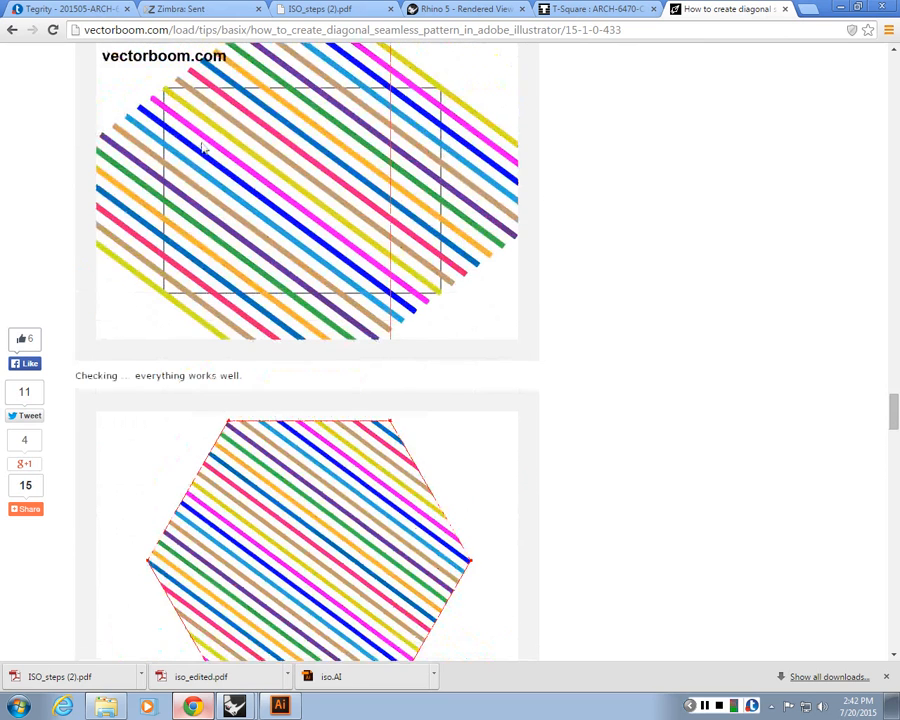
scroll(203, 148, "down", 10)
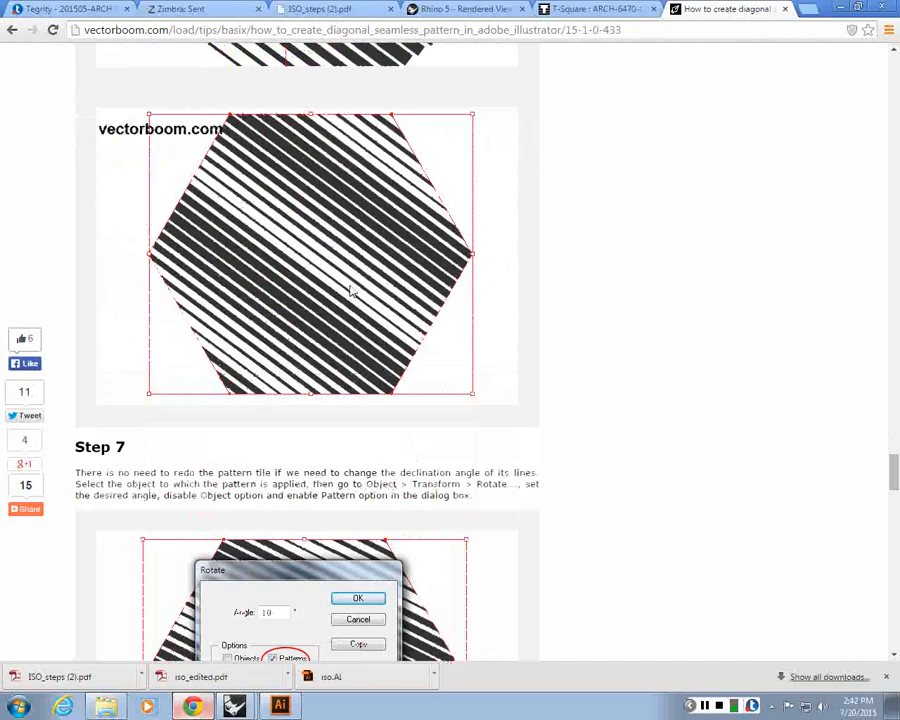
scroll(354, 250, "down", 3)
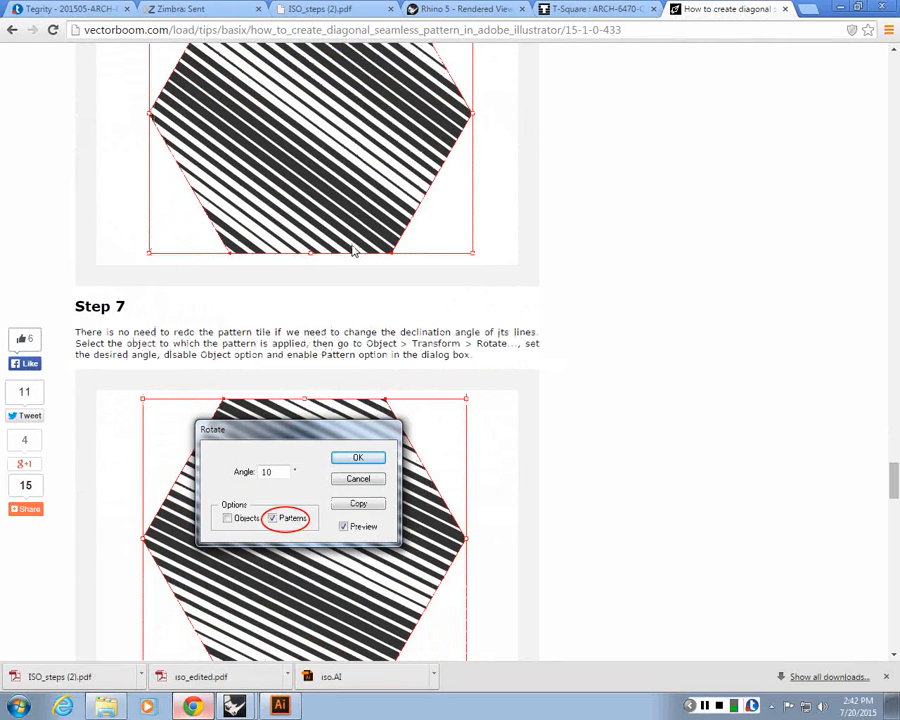
scroll(352, 251, "down", 8)
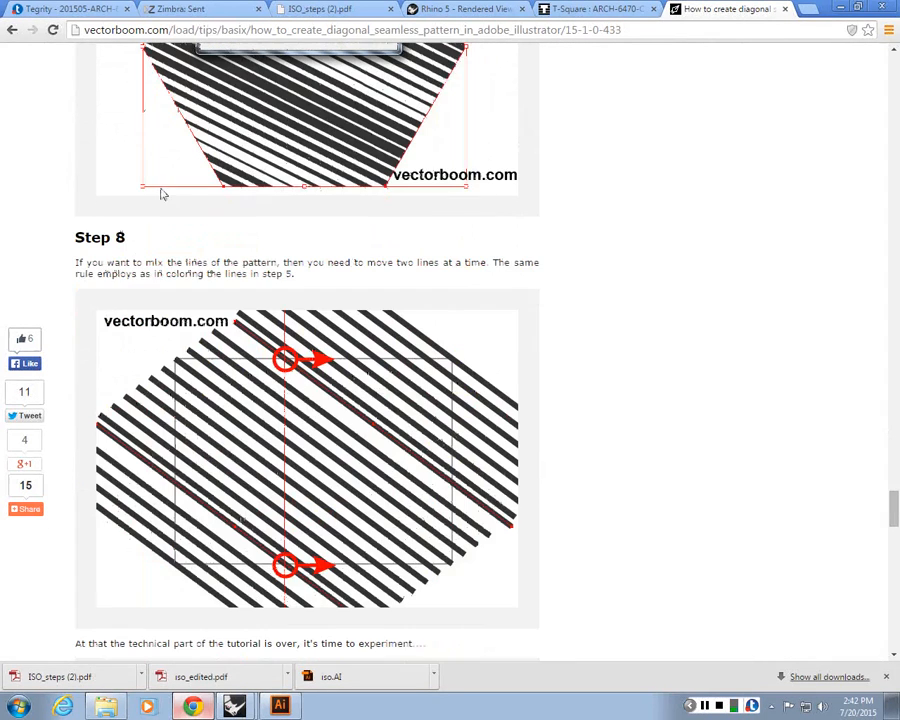
scroll(175, 240, "down", 10)
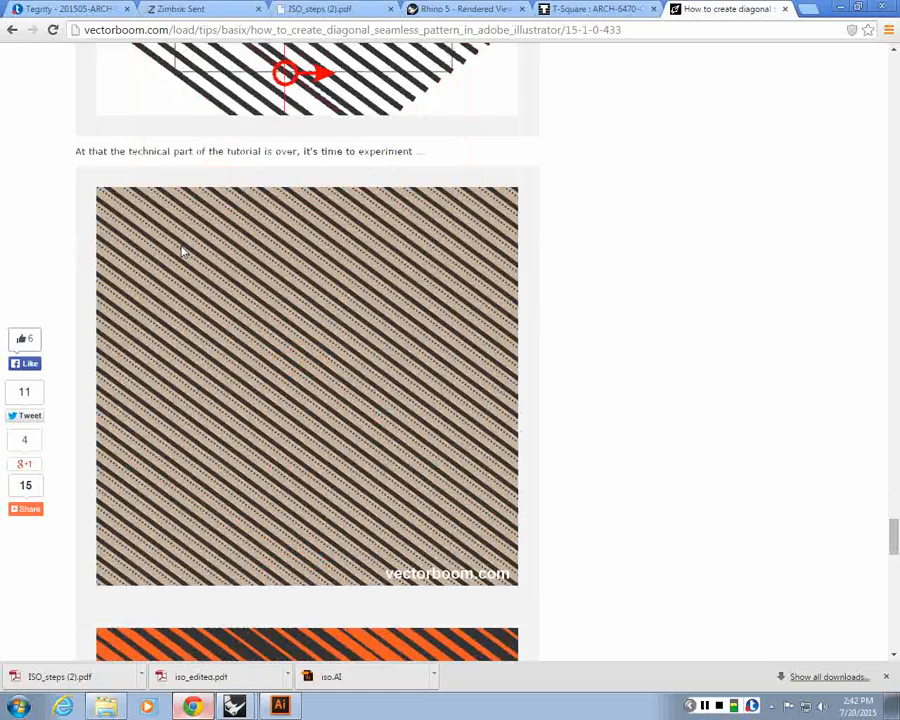
scroll(210, 275, "down", 12)
scroll(244, 297, "down", 7)
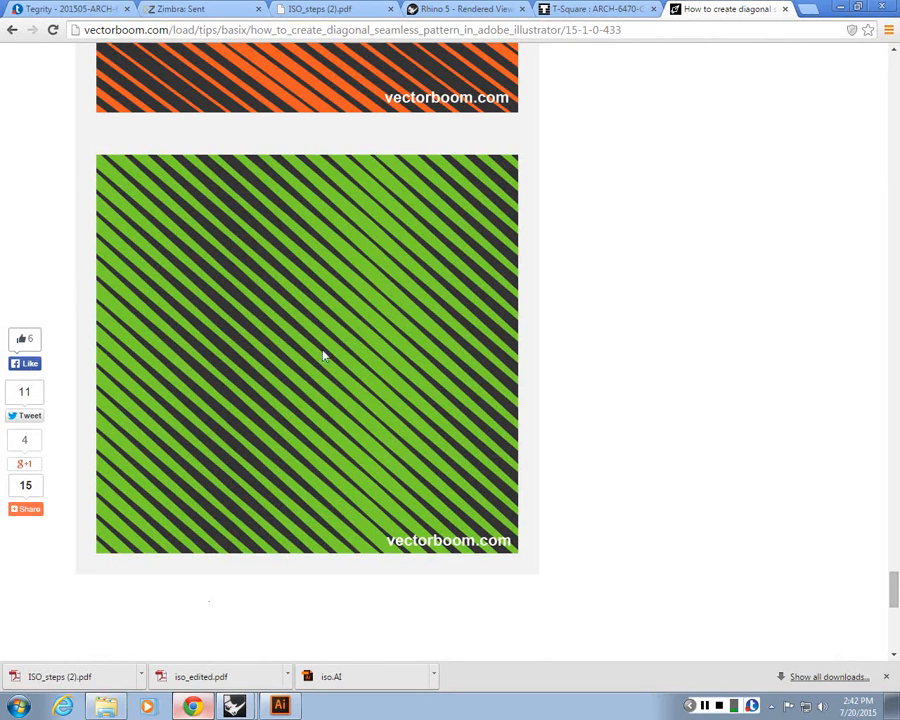
scroll(245, 305, "up", 4)
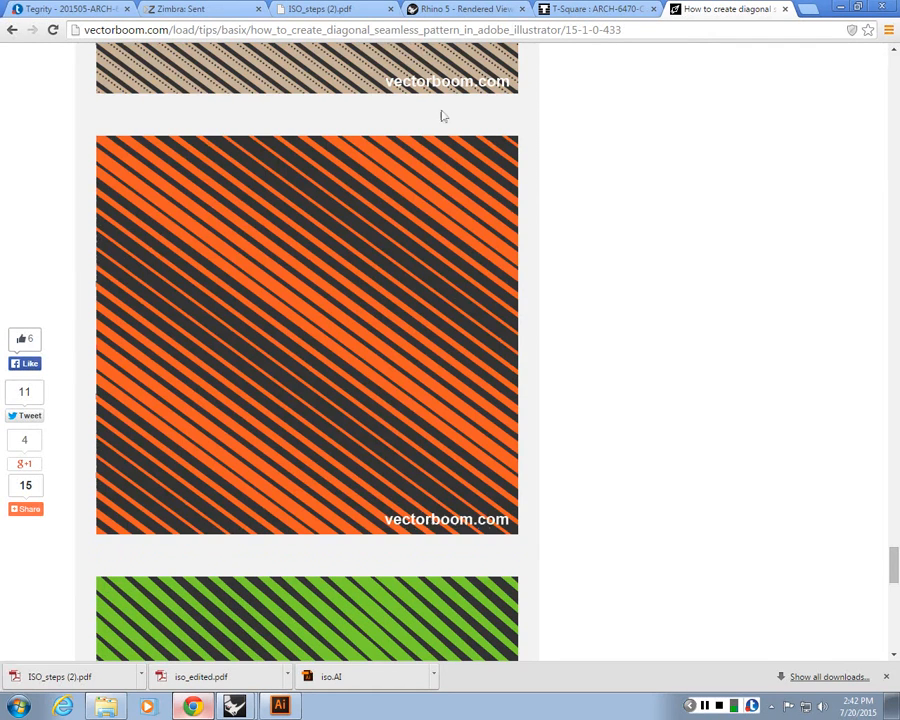
scroll(440, 115, "up", 9)
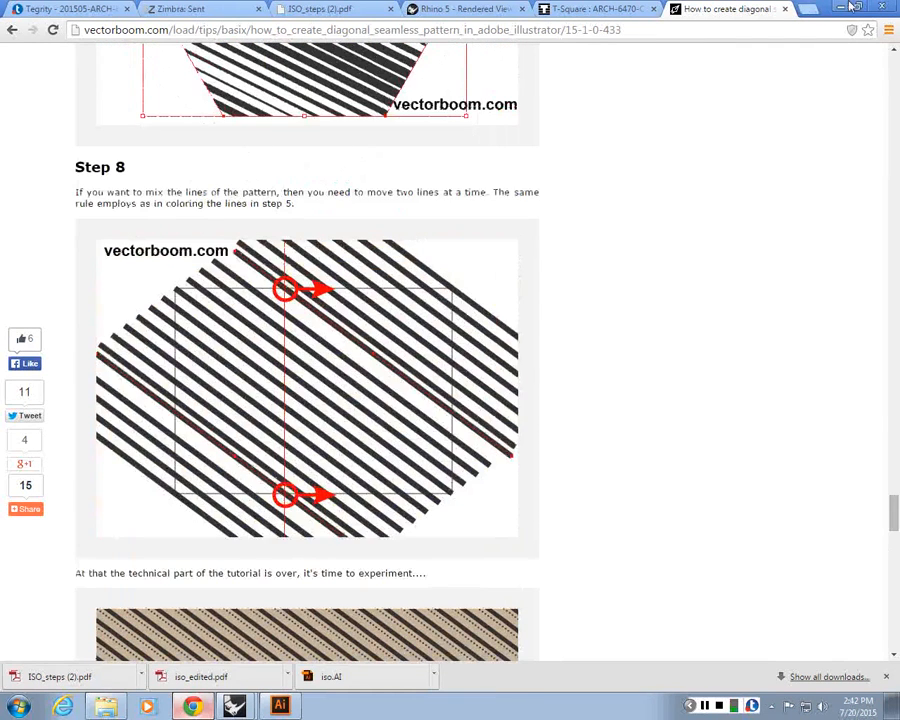
Return to Illustrator
left_click(843, 7)
left_click_drag(466, 385, 233, 404)
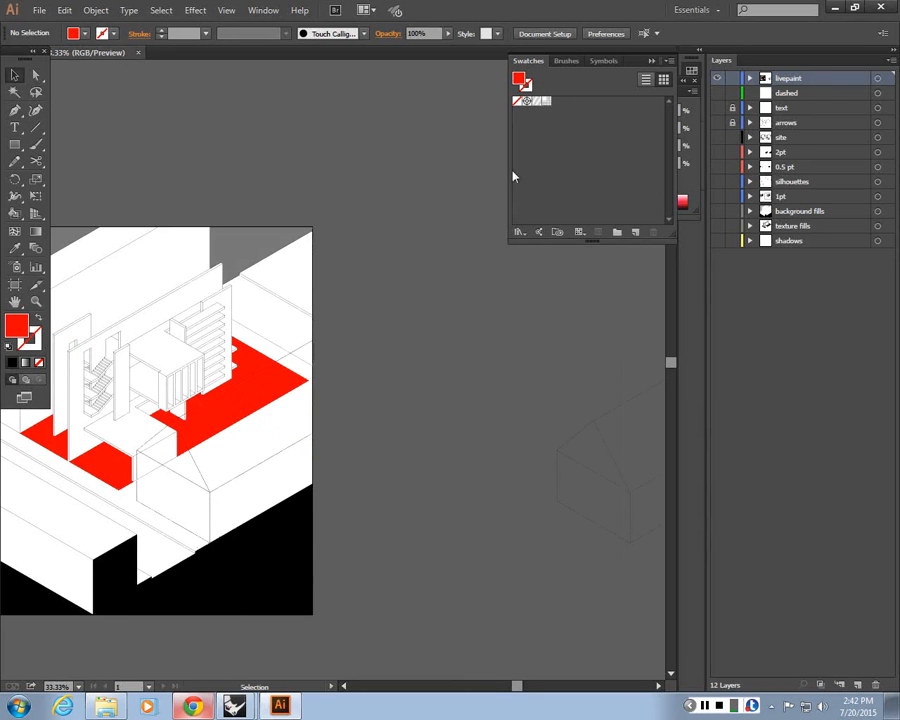
left_click(263, 10)
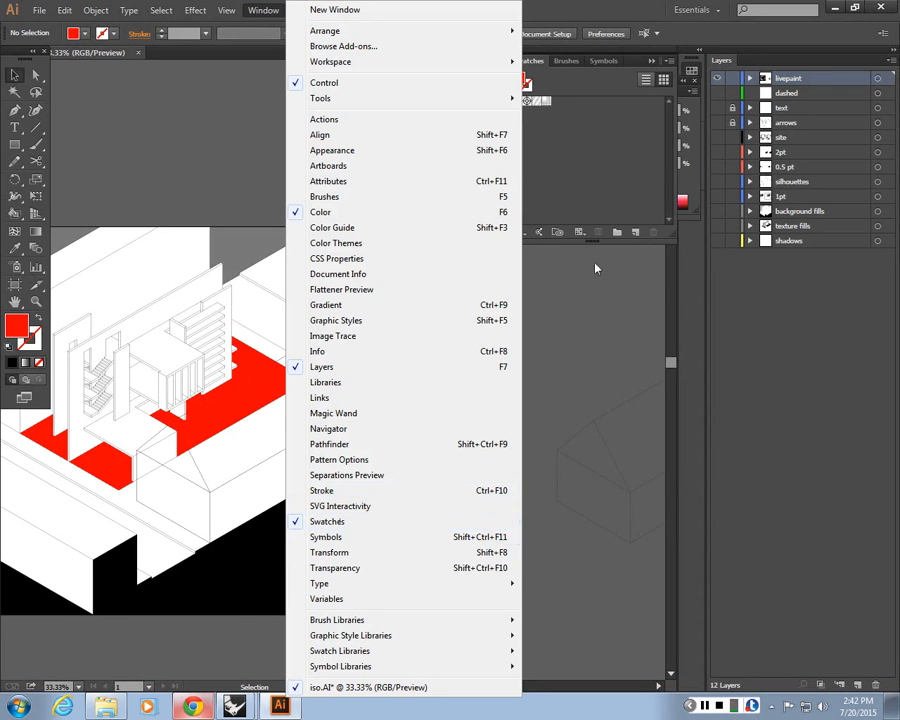
left_click(620, 247)
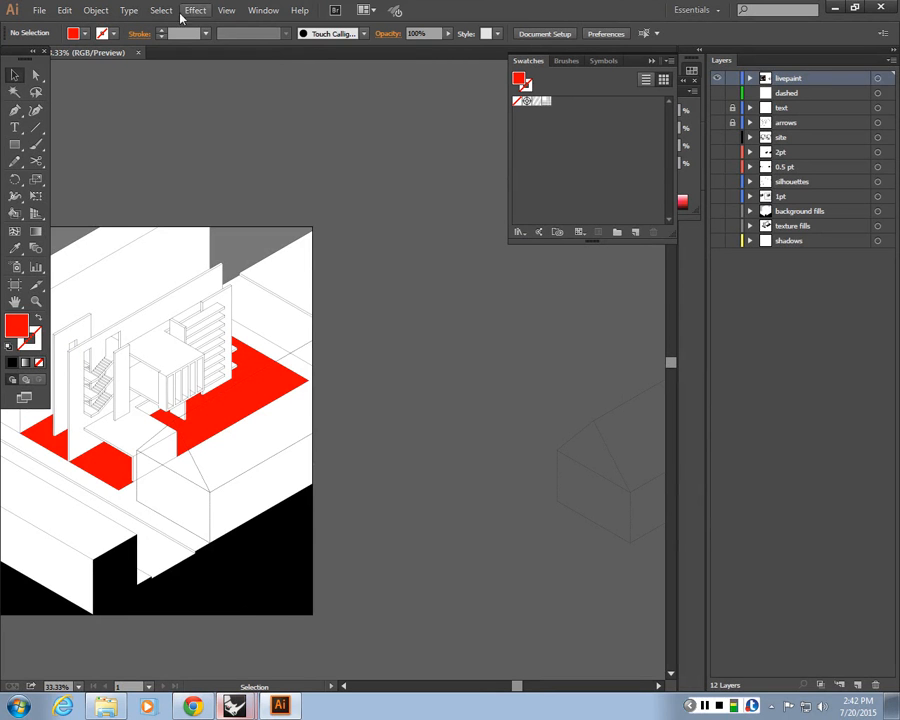
left_click(519, 231)
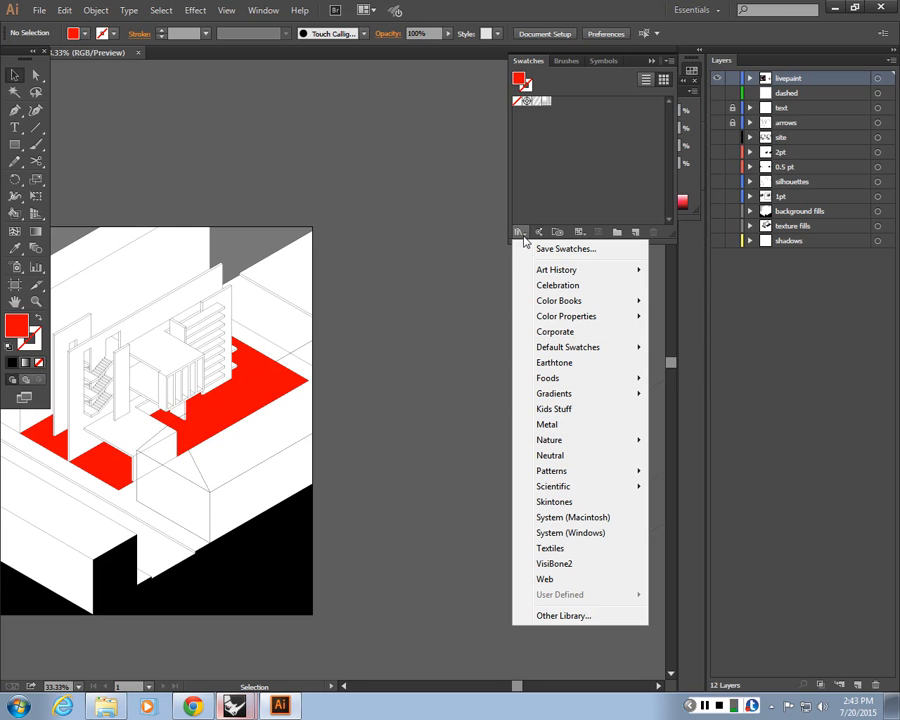
left_click(564, 616)
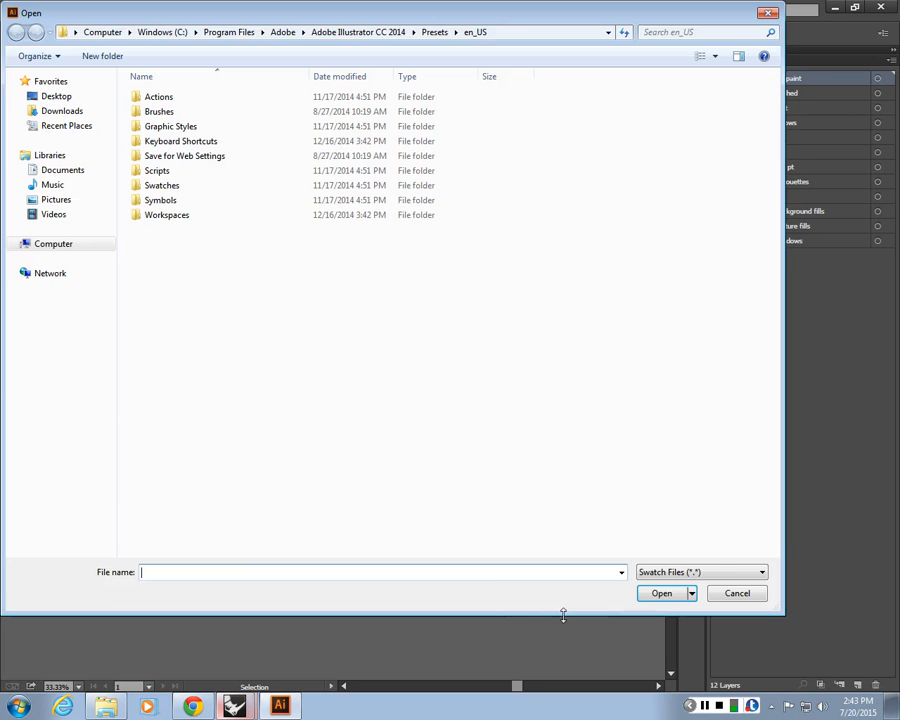
left_click(64, 95)
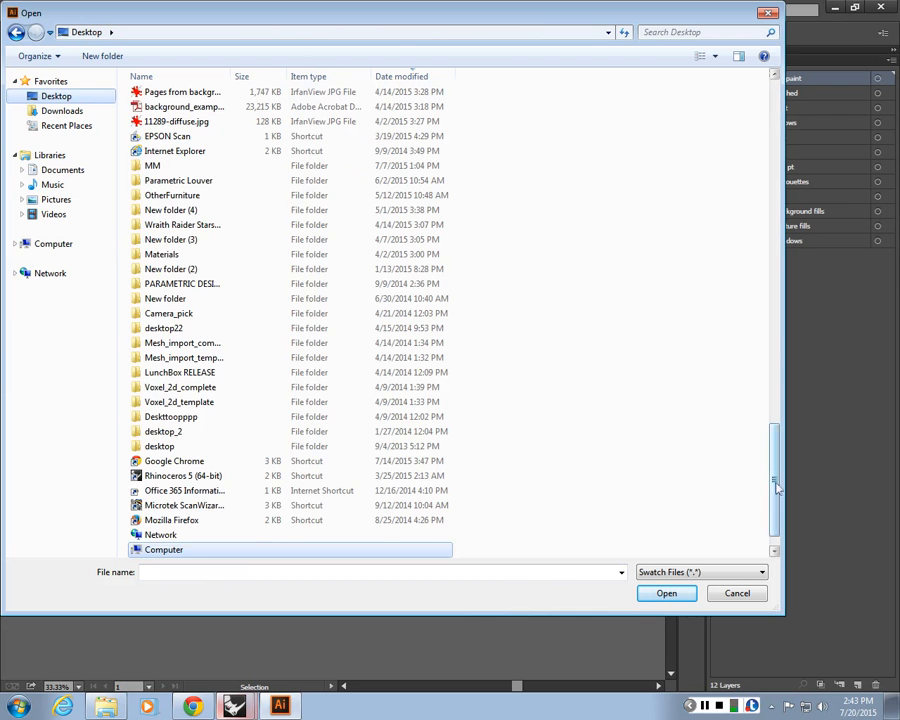
left_click_drag(775, 482, 782, 126)
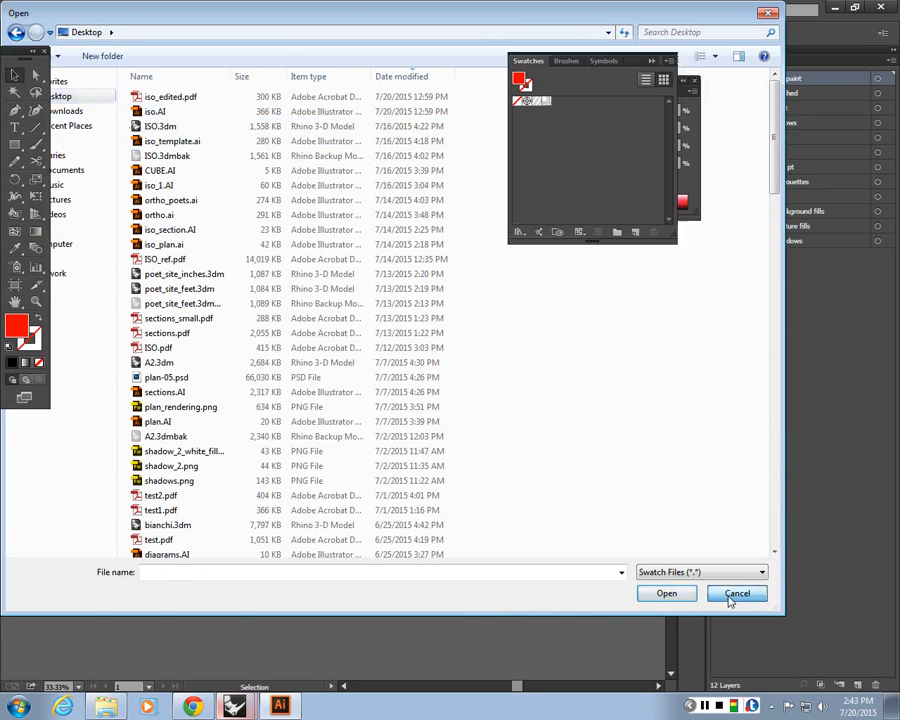
left_click(737, 593)
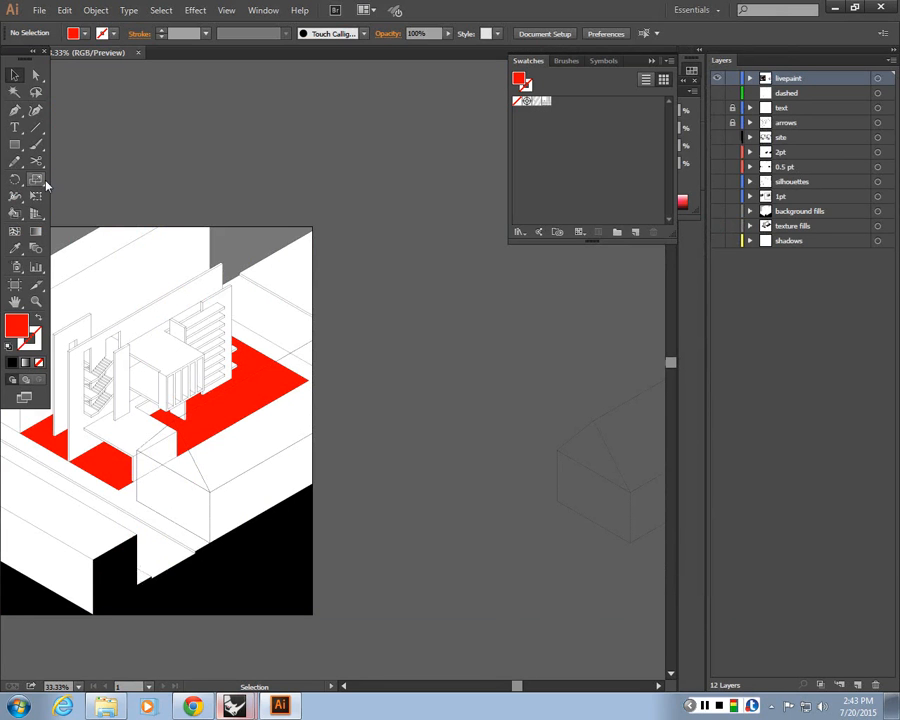
Draw two test rectangles on the empty canvas area beside the isometric drawing
key("m")
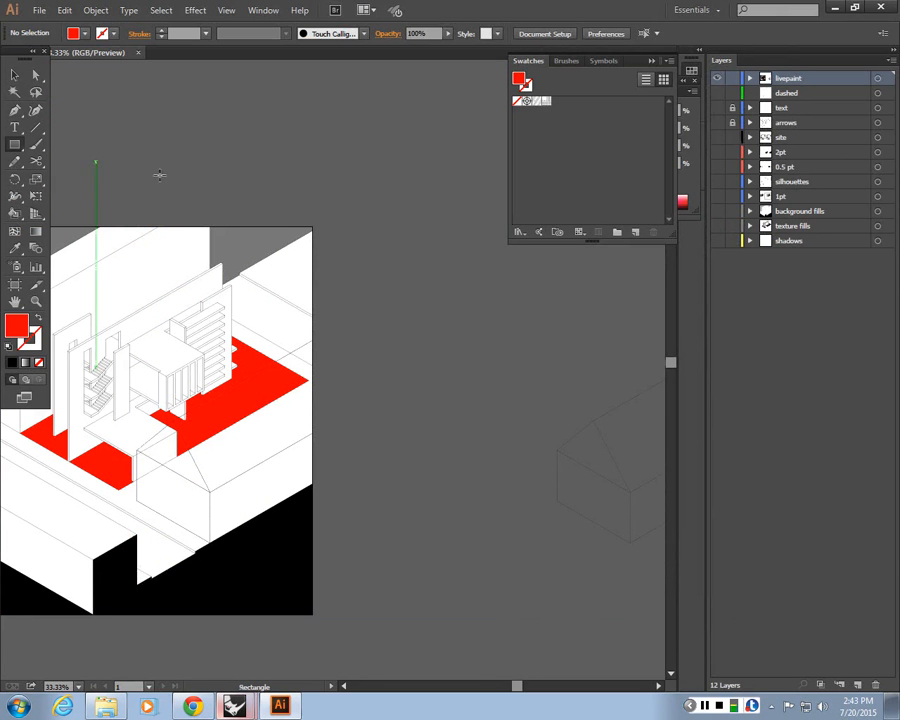
left_click_drag(353, 161, 508, 354)
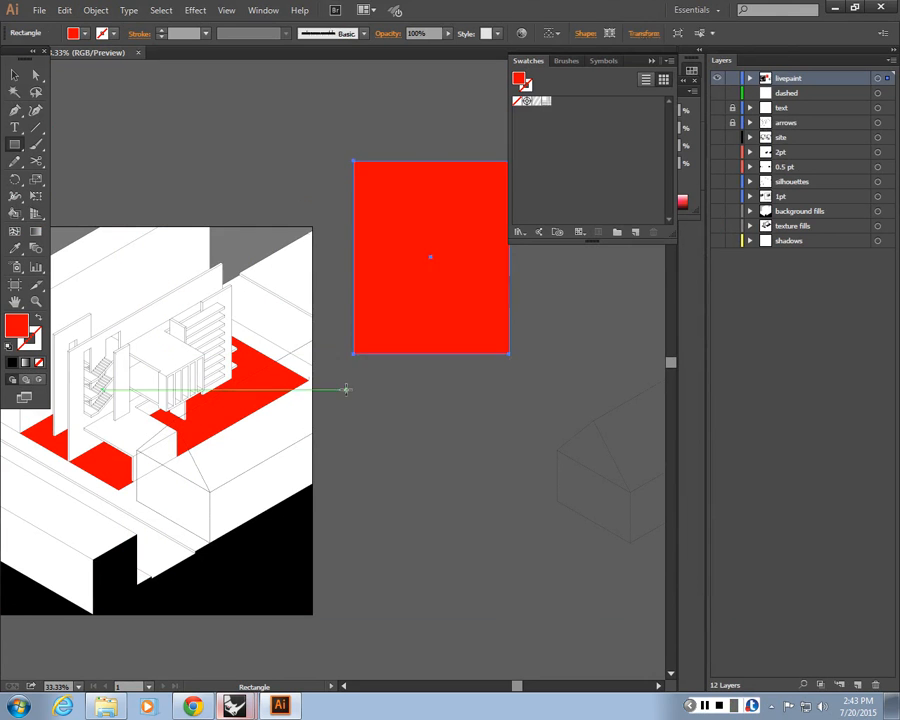
left_click_drag(346, 389, 496, 601)
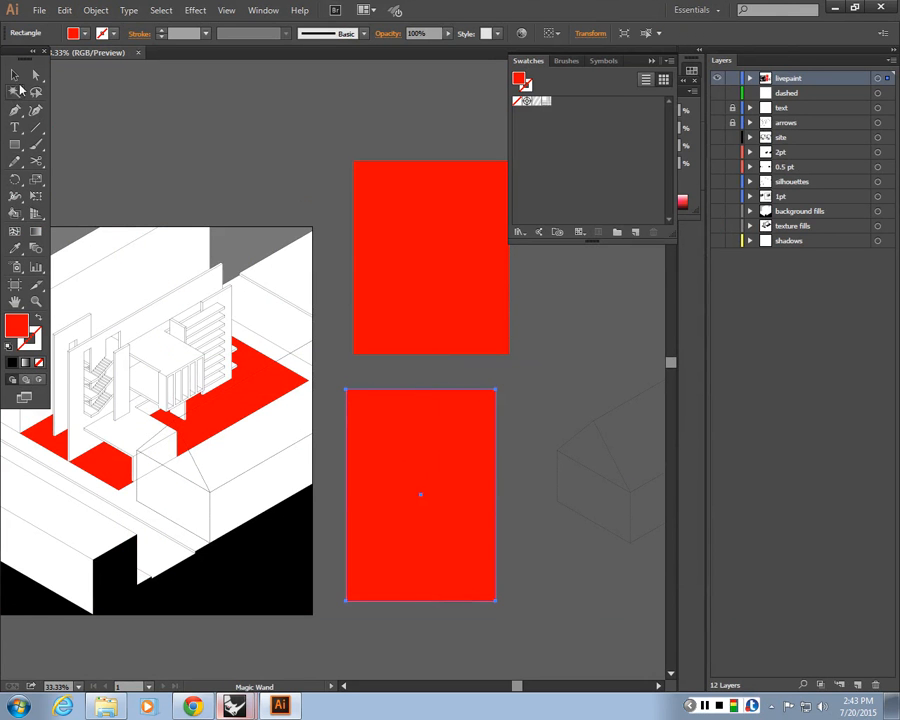
Select the upper rectangle and fill it with the grid pattern swatch
key("v")
left_click(410, 177)
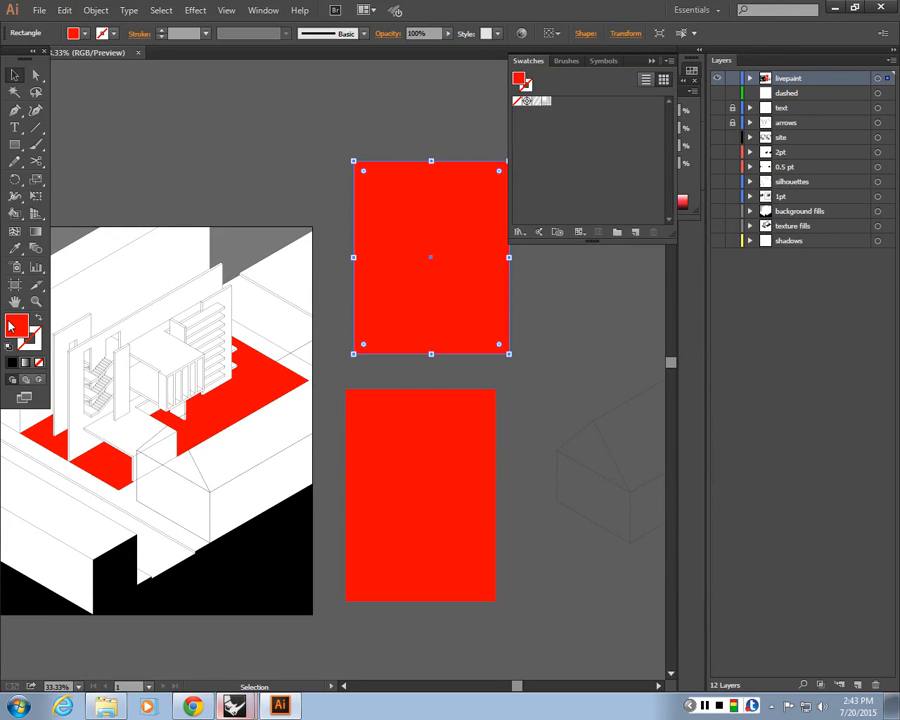
left_click(537, 102)
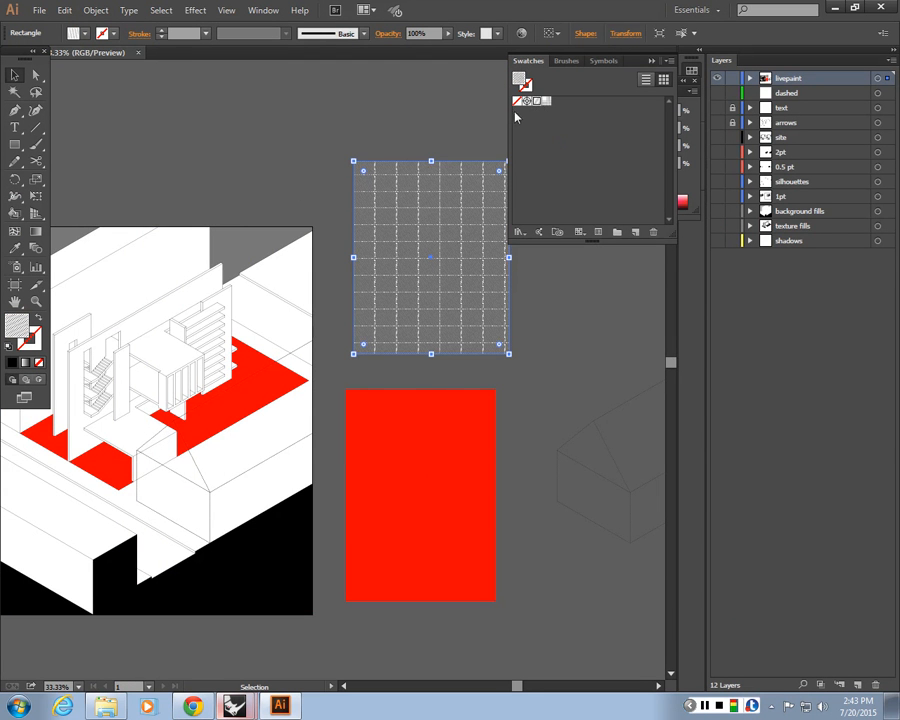
Fill the lower test rectangle with the cross pattern swatch
left_click(442, 112)
key("ctrl+equal")
key("ctrl+equal")
key("ctrl+equal")
key("ctrl+equal")
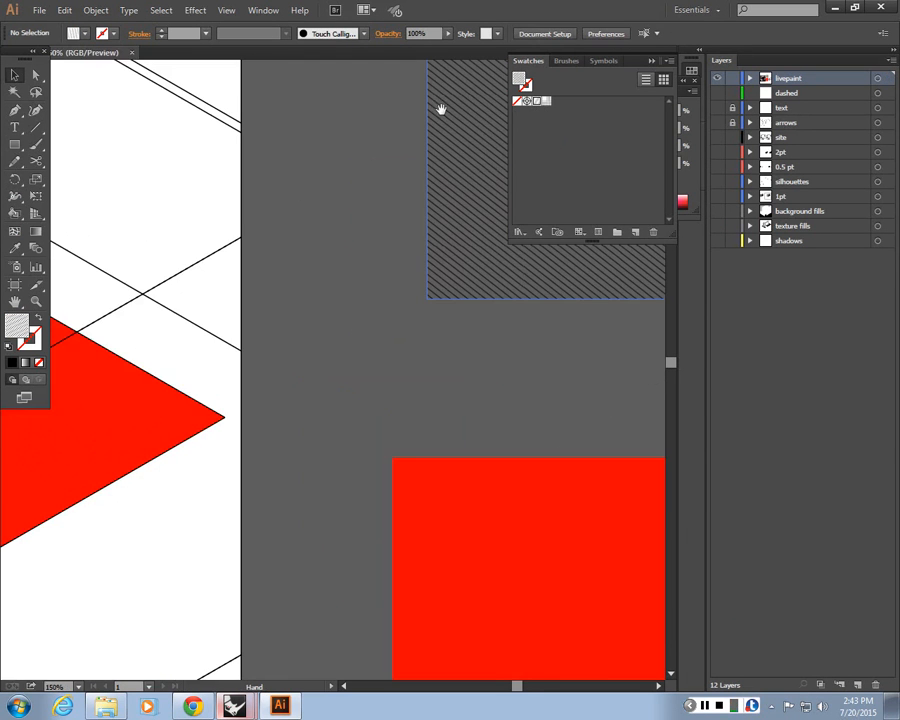
left_click_drag(449, 132, 44, 554)
key("ctrl+minus")
key("ctrl+minus")
key("ctrl+minus")
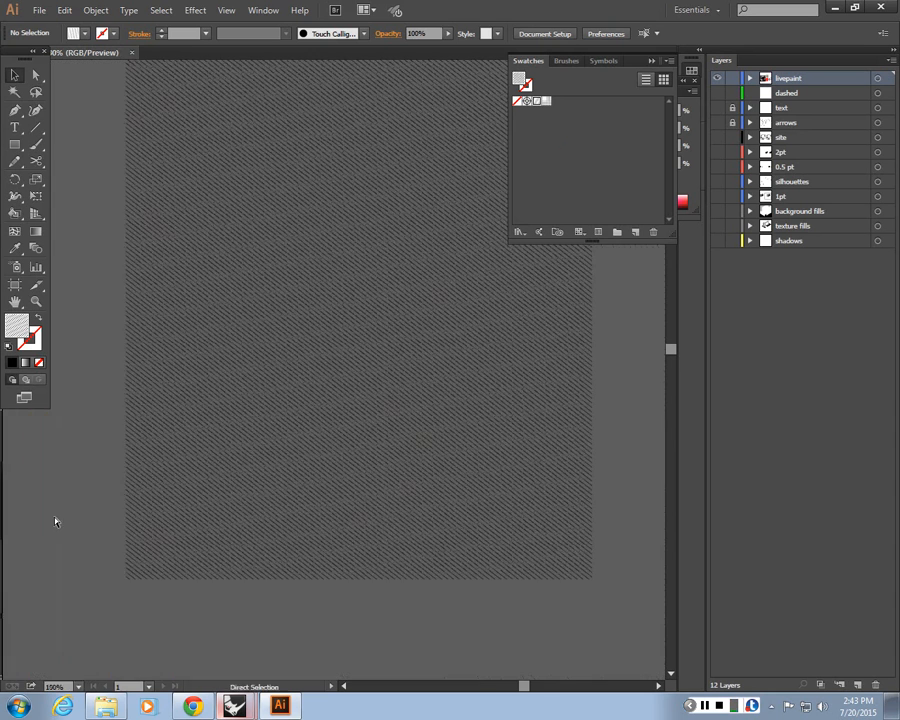
key("ctrl+equal")
key("ctrl+equal")
left_click_drag(369, 510, 357, 406)
left_click(353, 436)
left_click(546, 103)
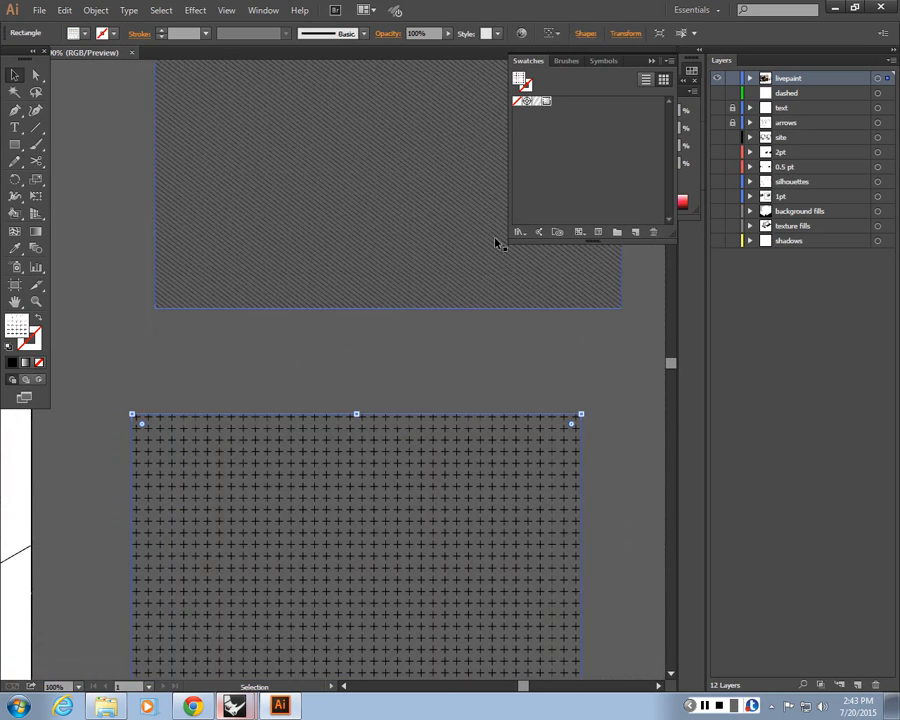
left_click(445, 385)
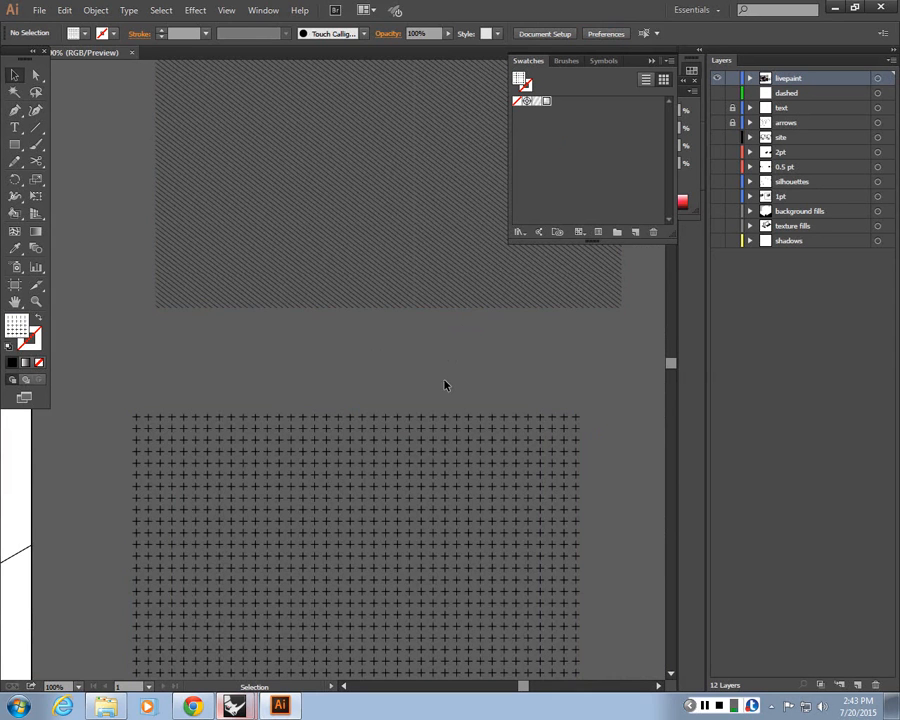
key("minus")
key("ctrl+minus")
key("ctrl+minus")
key("space")
left_click_drag(445, 382, 493, 564)
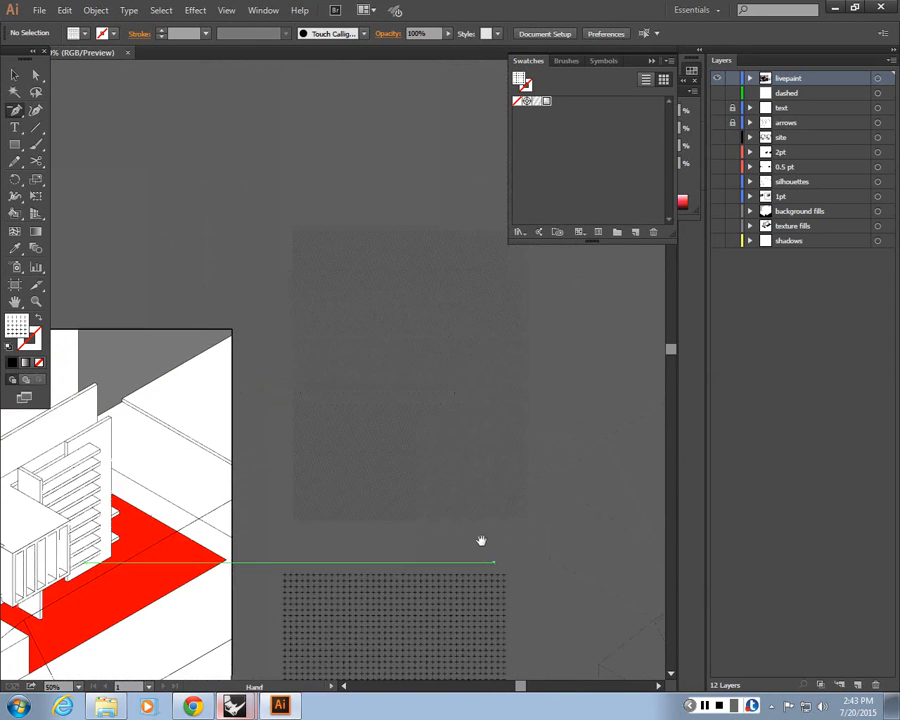
left_click_drag(337, 577, 530, 463)
key("ctrl+minus")
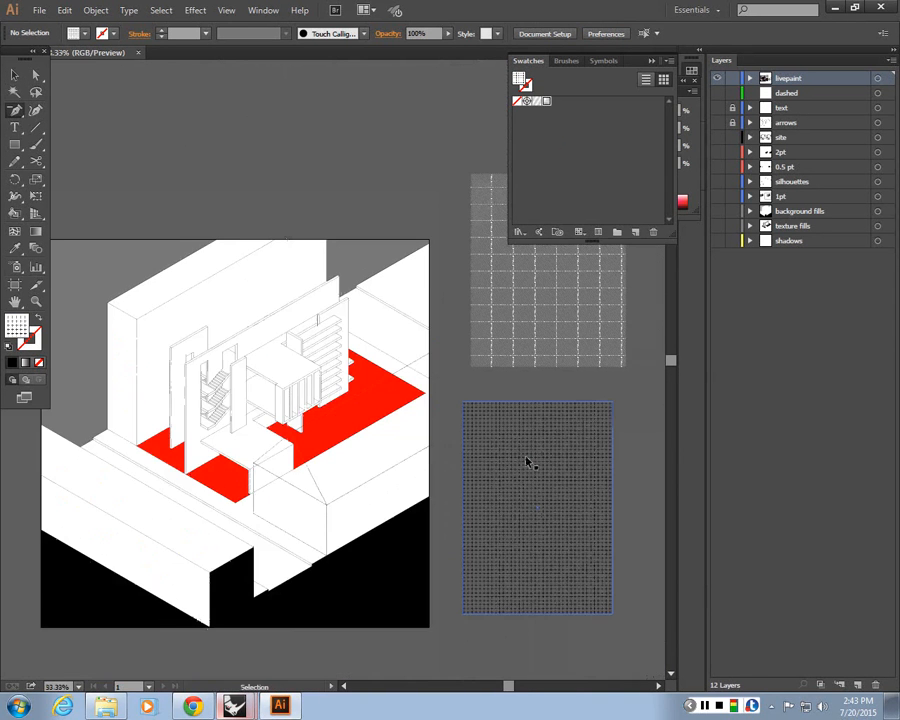
key("ctrl+plus")
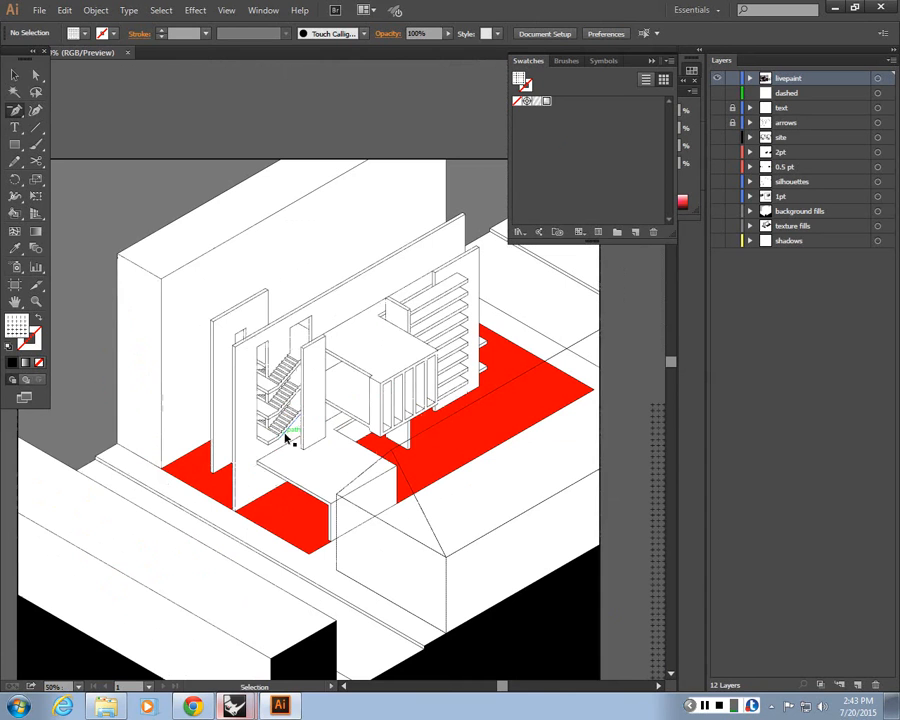
left_click(15, 74)
left_click(303, 508)
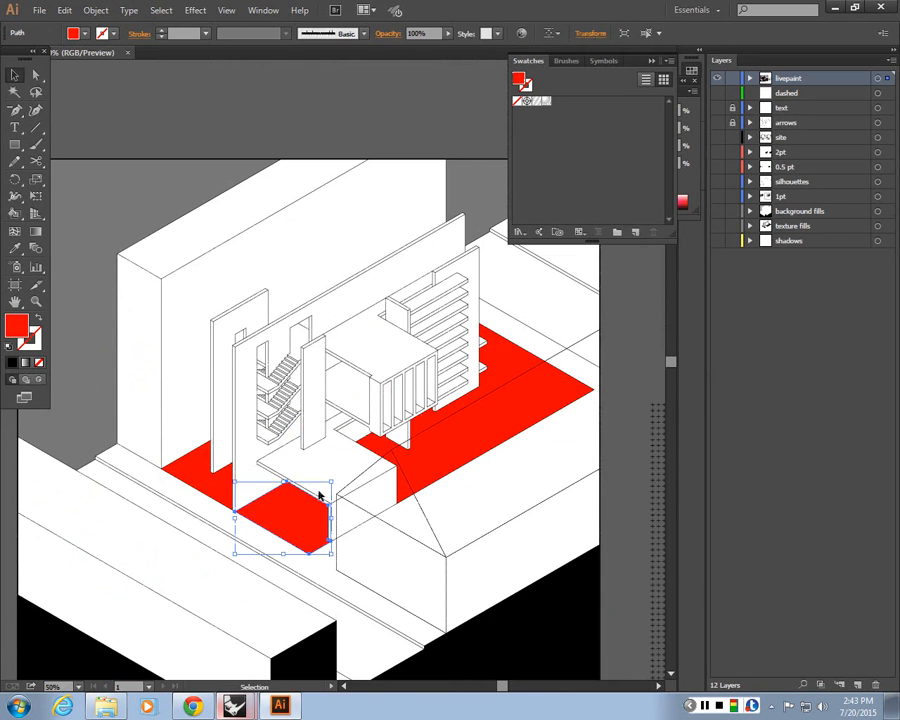
left_click(210, 482, "shift")
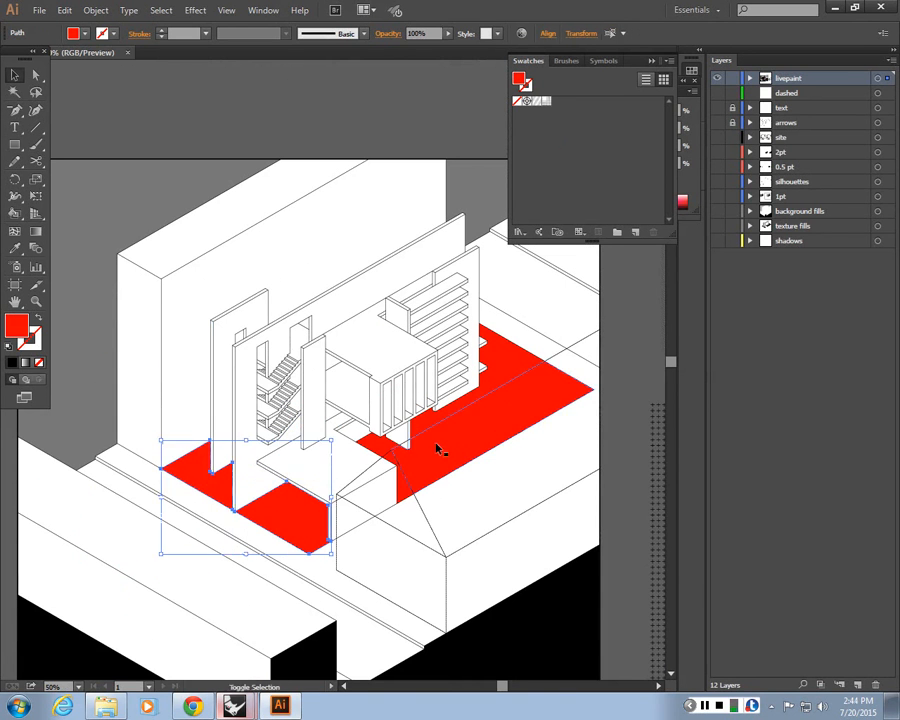
left_click(377, 445, "shift")
left_click_drag(471, 481, 303, 411)
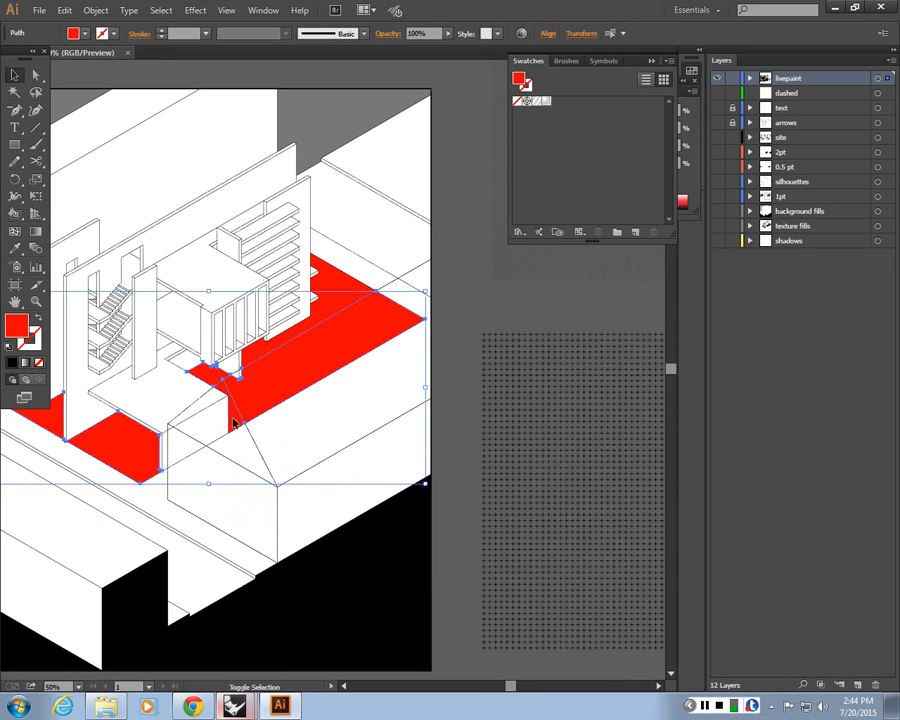
left_click(340, 283, "shift")
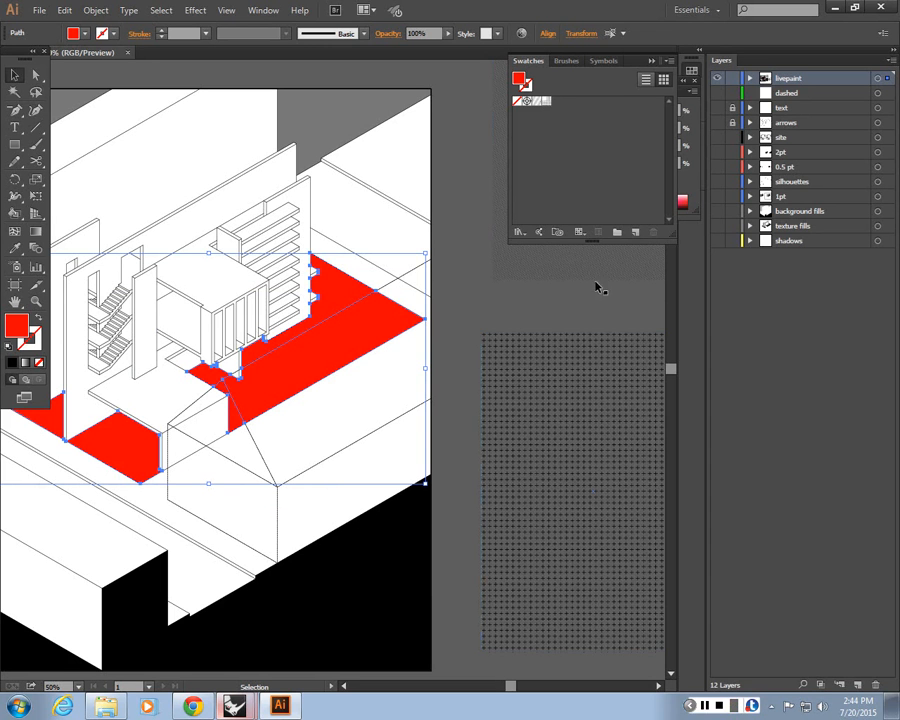
left_click(560, 258)
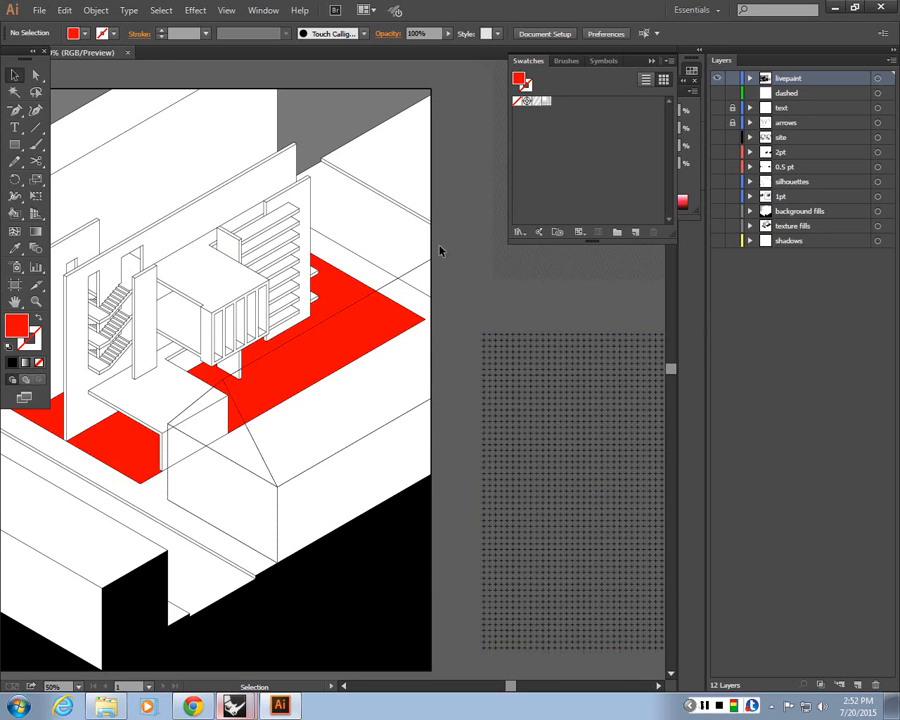
Select the red floor areas and apply the cross pattern to them with the Eyedropper from the test rectangle
left_click_drag(440, 250, 573, 287)
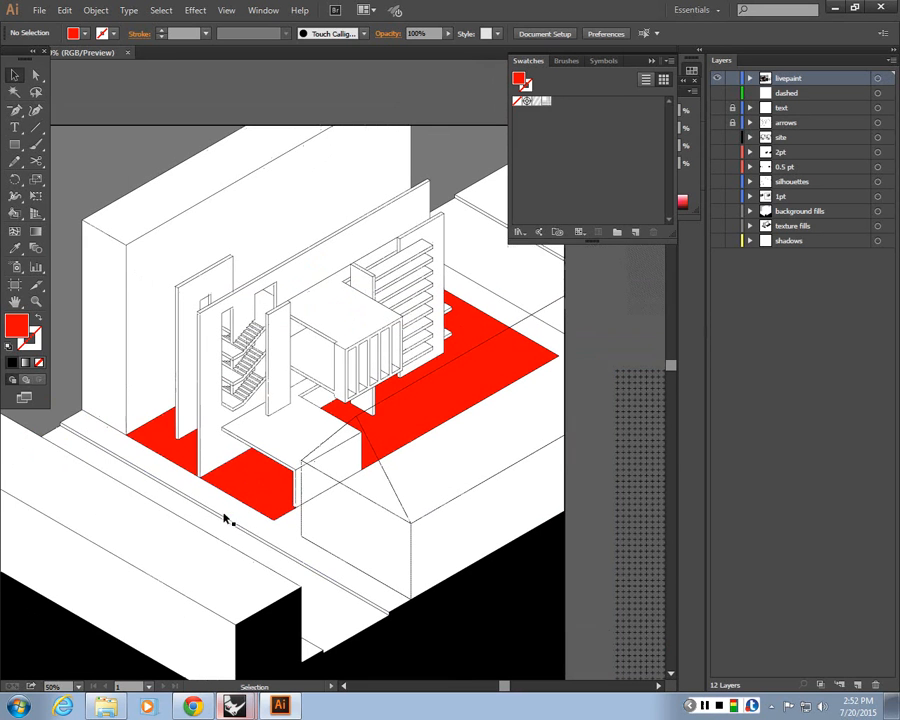
left_click(197, 455)
left_click(205, 460, "shift")
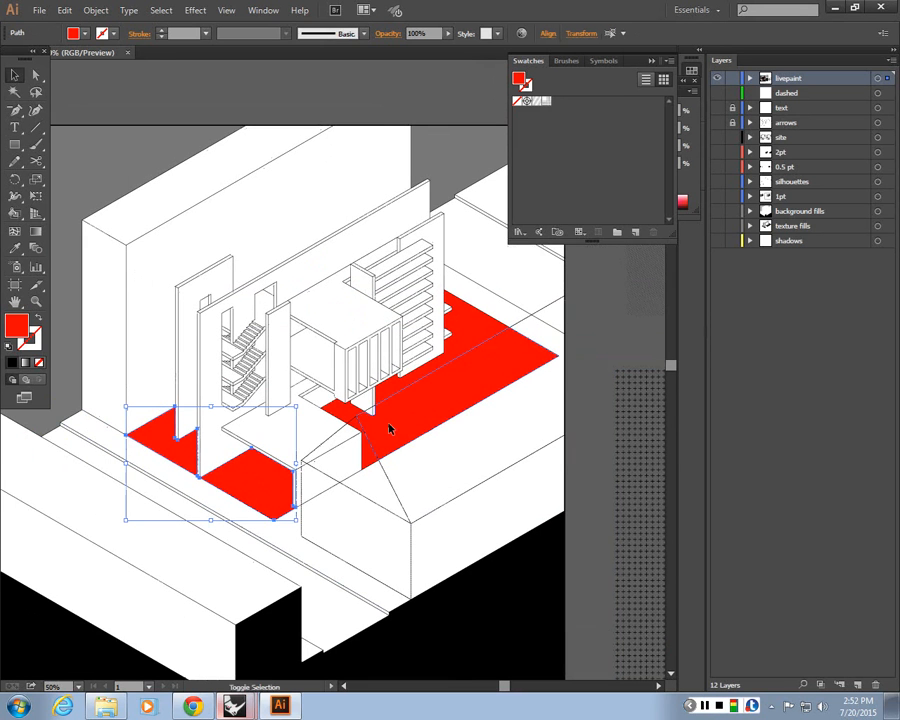
left_click(389, 428, "shift")
left_click_drag(464, 500, 376, 444)
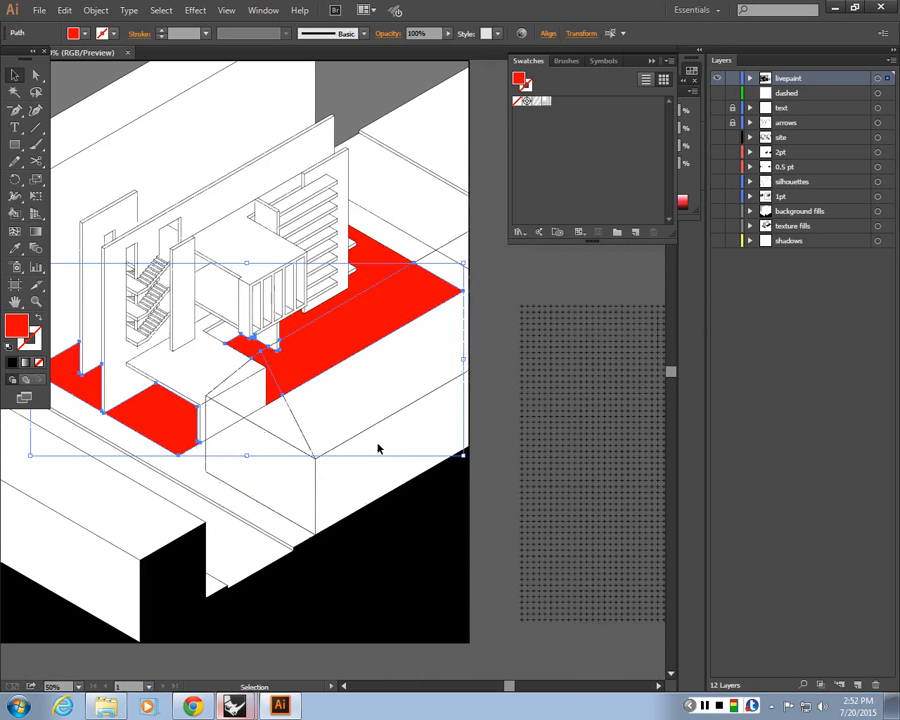
key("i")
left_click(557, 378)
left_click_drag(557, 378, 633, 405)
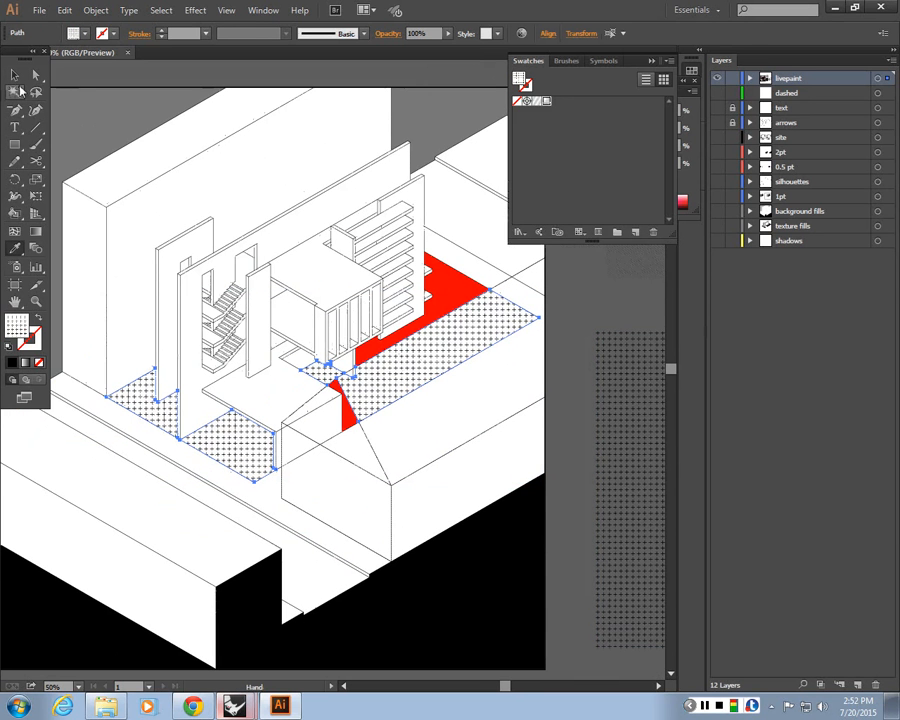
Select the remaining red floor pieces and apply the cross pattern to them with the Eyedropper
left_click(14, 75)
left_click(464, 284)
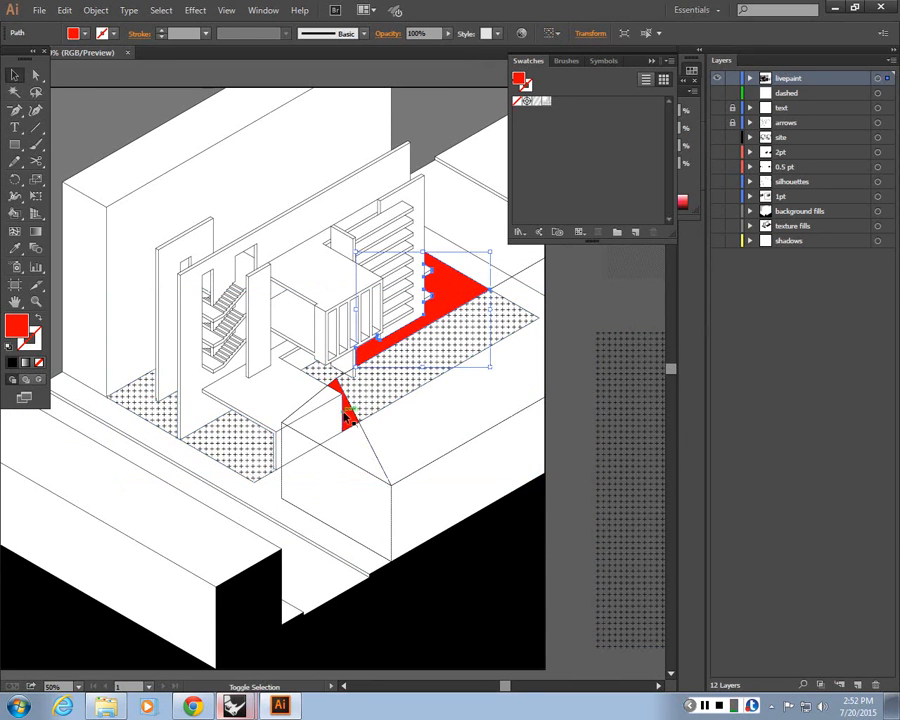
left_click(347, 420, "shift")
key("i")
left_click(645, 378)
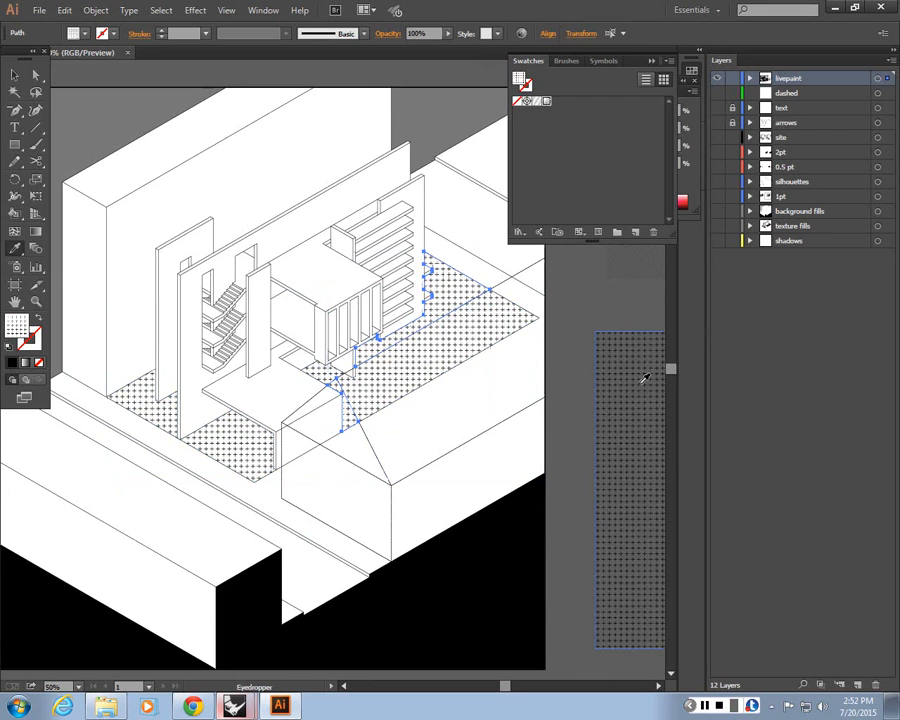
Zoom out and back in to review the pattern-filled floor areas across the drawing
key("v")
left_click(558, 291)
key("ctrl+minus")
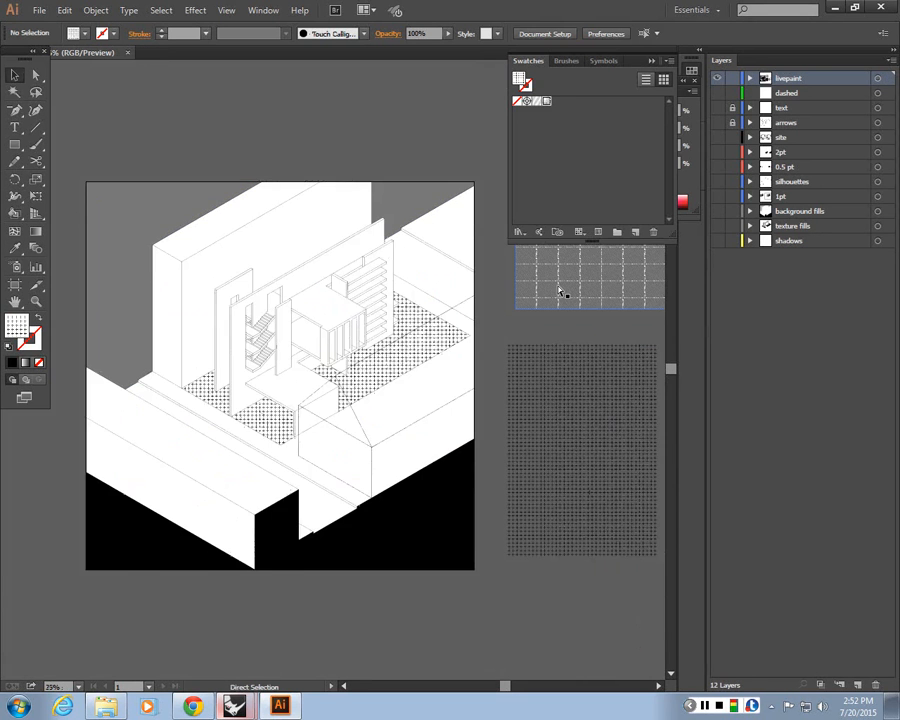
key("ctrl+minus")
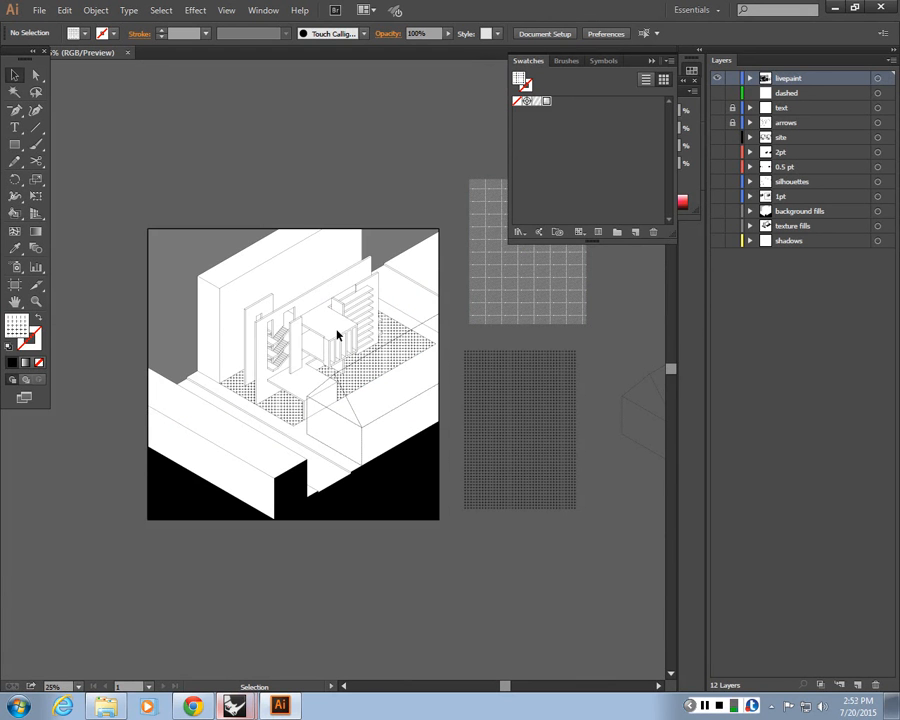
key("ctrl+plus")
key("ctrl+plus")
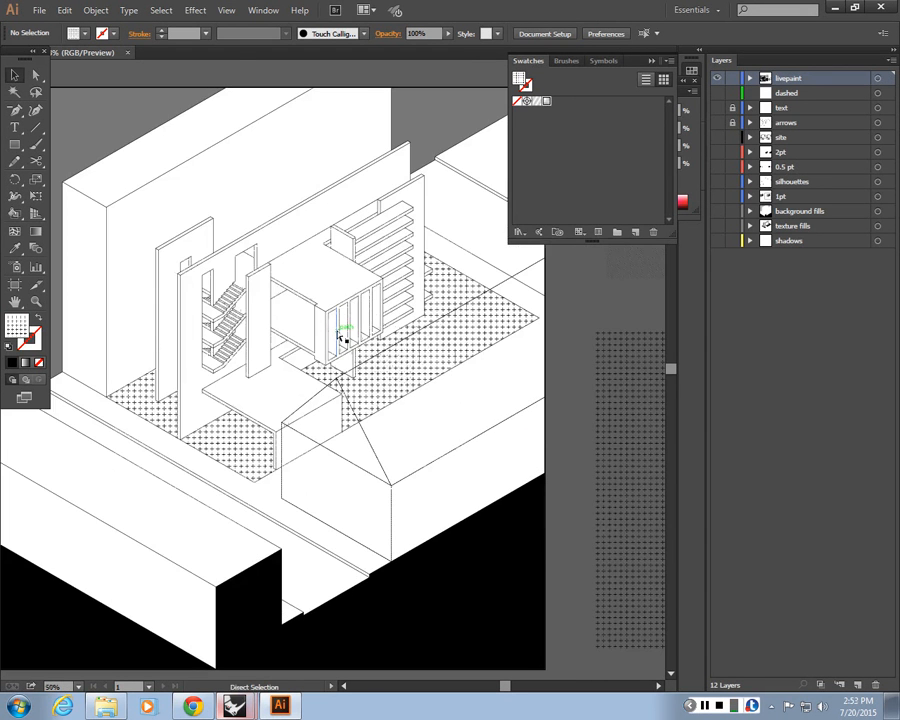
key("ctrl+minus")
key("space")
left_click_drag(443, 383, 324, 414)
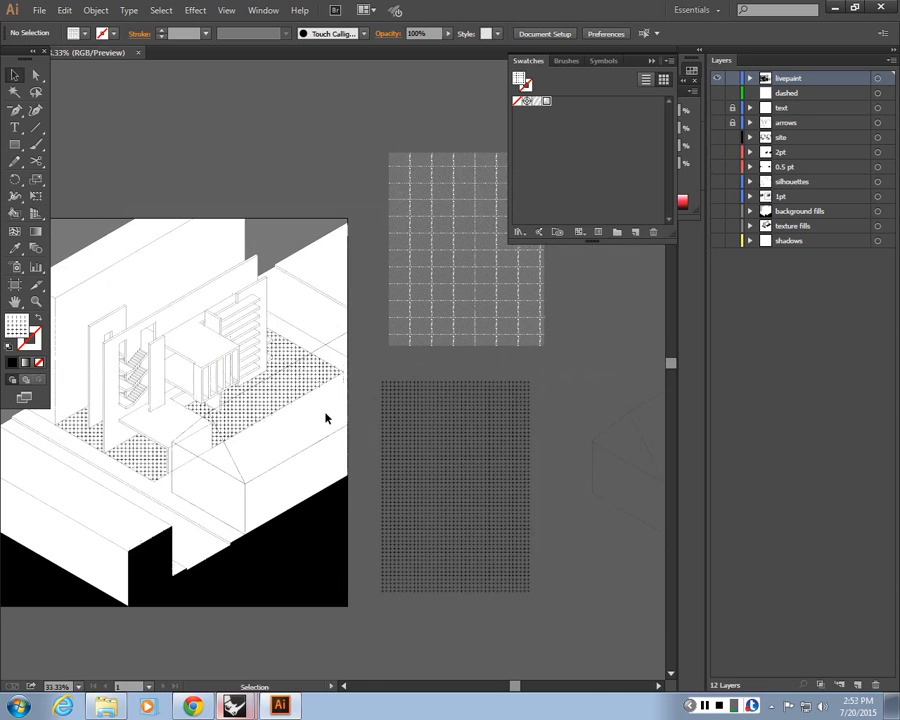
key("ctrl+plus")
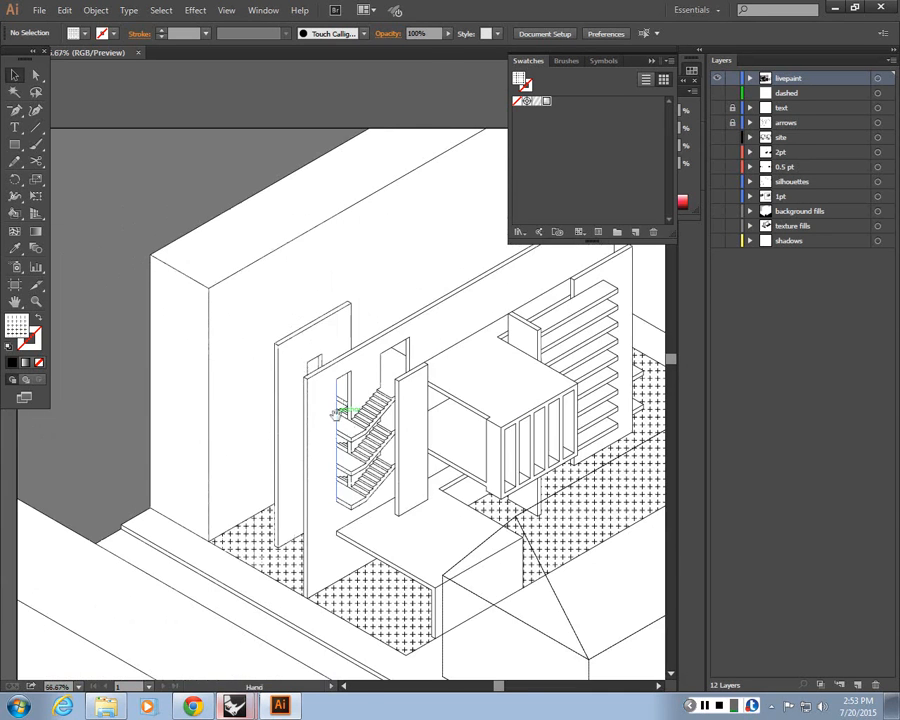
key("ctrl+plus")
Scale only the pattern of the front floor patch uniformly to 80%, with Transform Patterns on and Transform Objects off
left_click(248, 489)
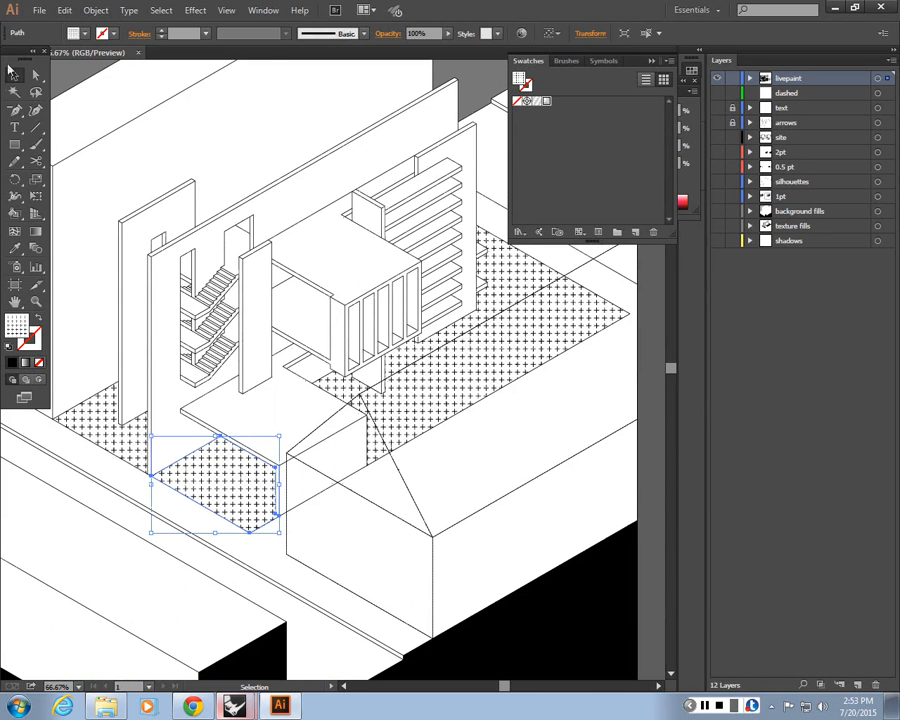
left_click(95, 10)
mouse_move(119, 30)
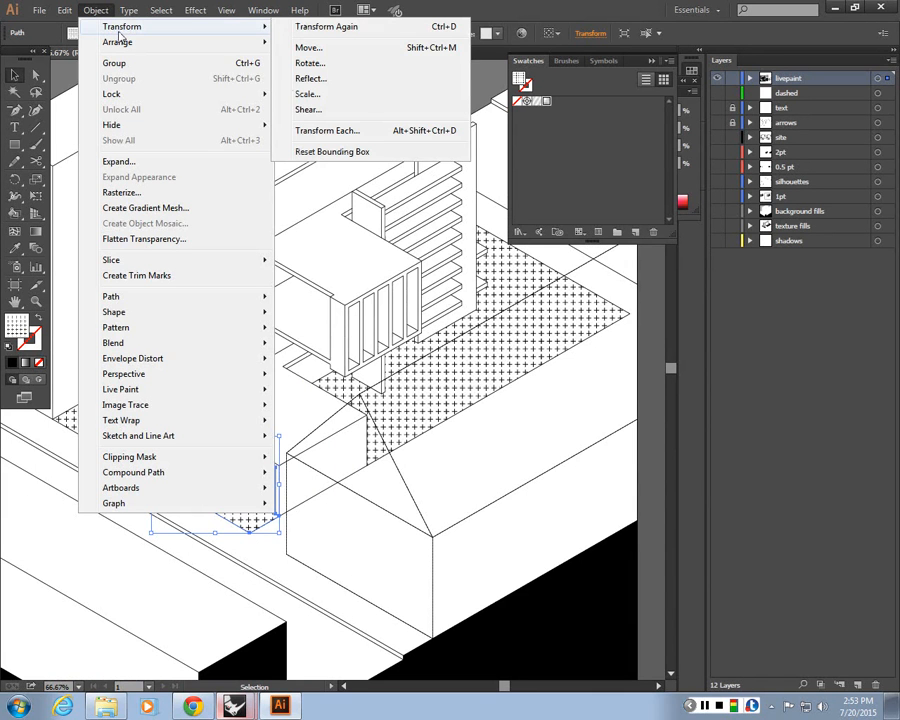
left_click(309, 94)
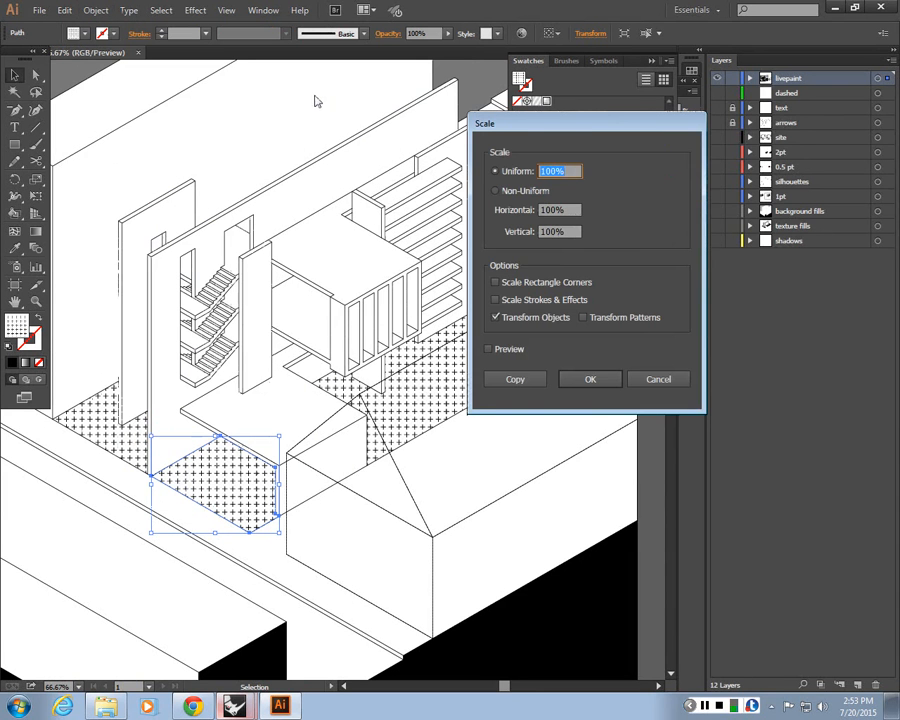
left_click_drag(593, 129, 656, 117)
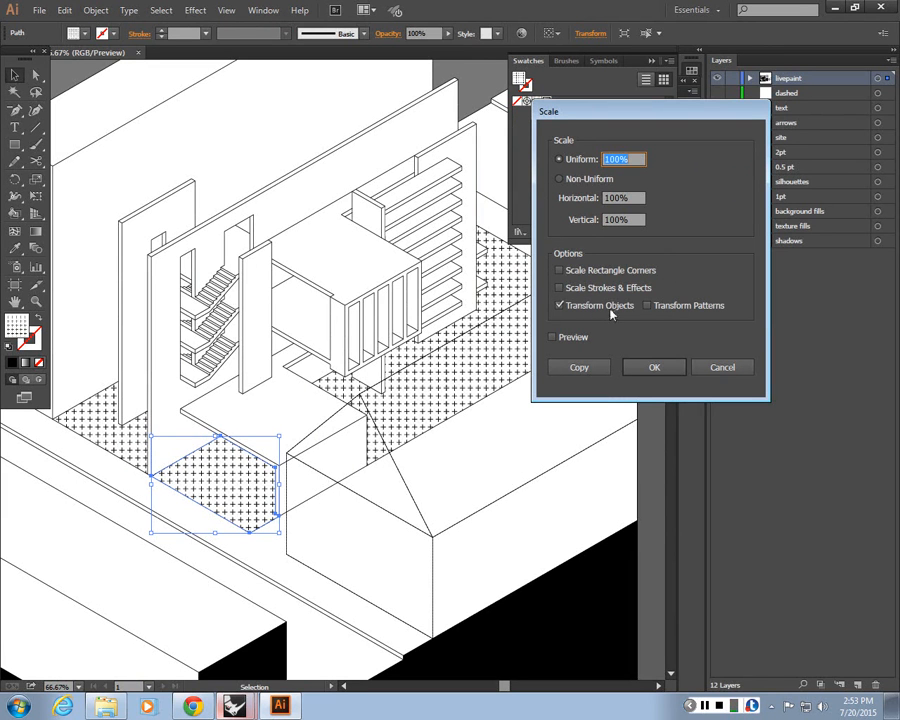
left_click(647, 305)
left_click(559, 305)
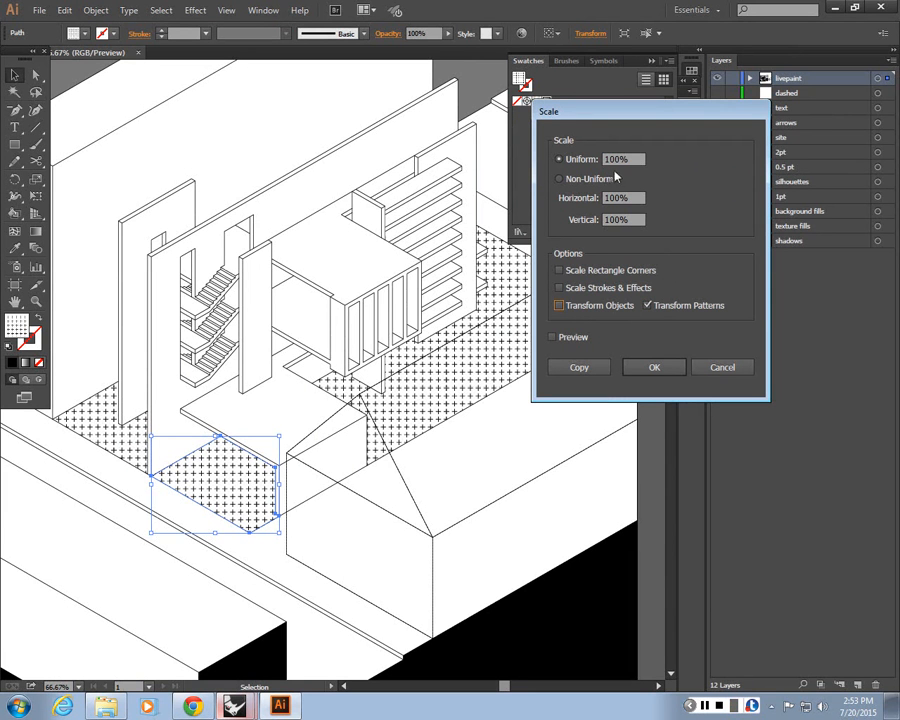
left_click_drag(616, 160, 508, 137)
type("5")
left_click(553, 337)
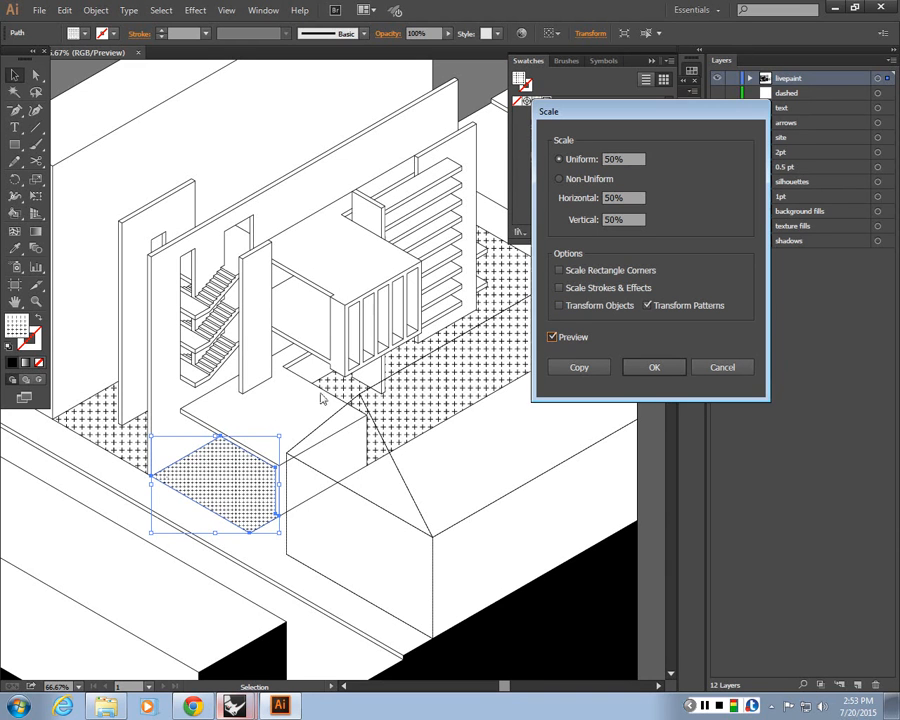
left_click(553, 337)
double_click(611, 160)
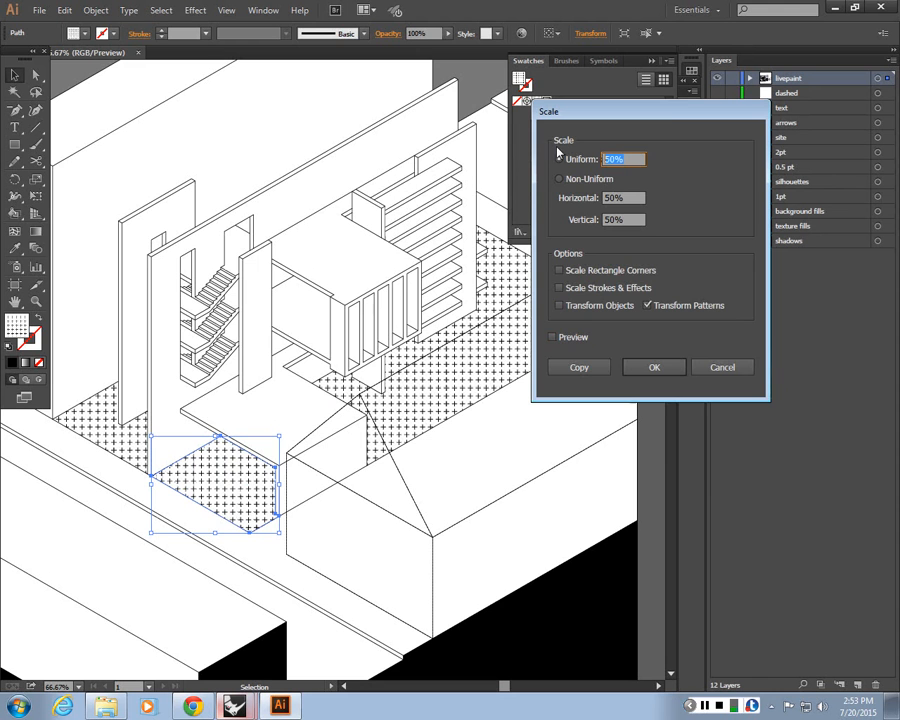
type("80")
key("Return")
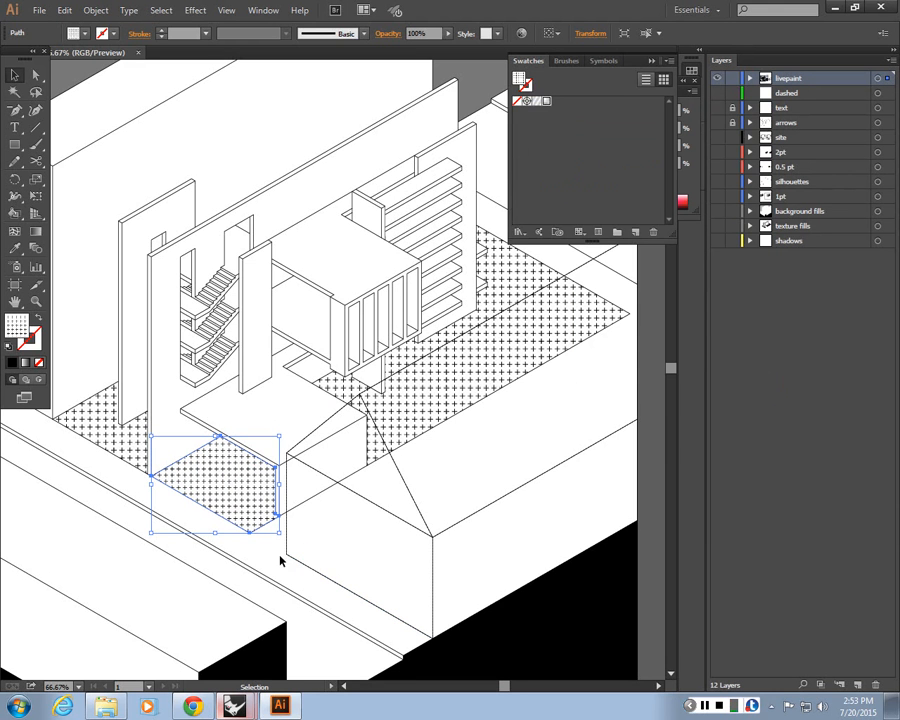
Select the back and left floor areas and apply the front patch's scaled cross pattern to them with the Eyedropper
left_click(382, 402)
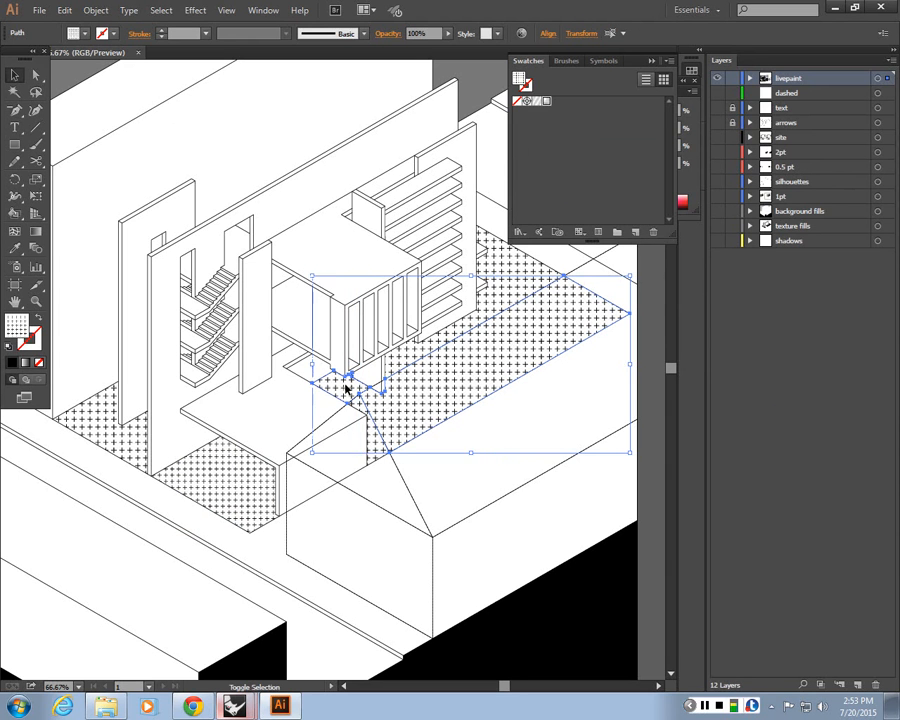
left_click(106, 432, "shift")
key("i")
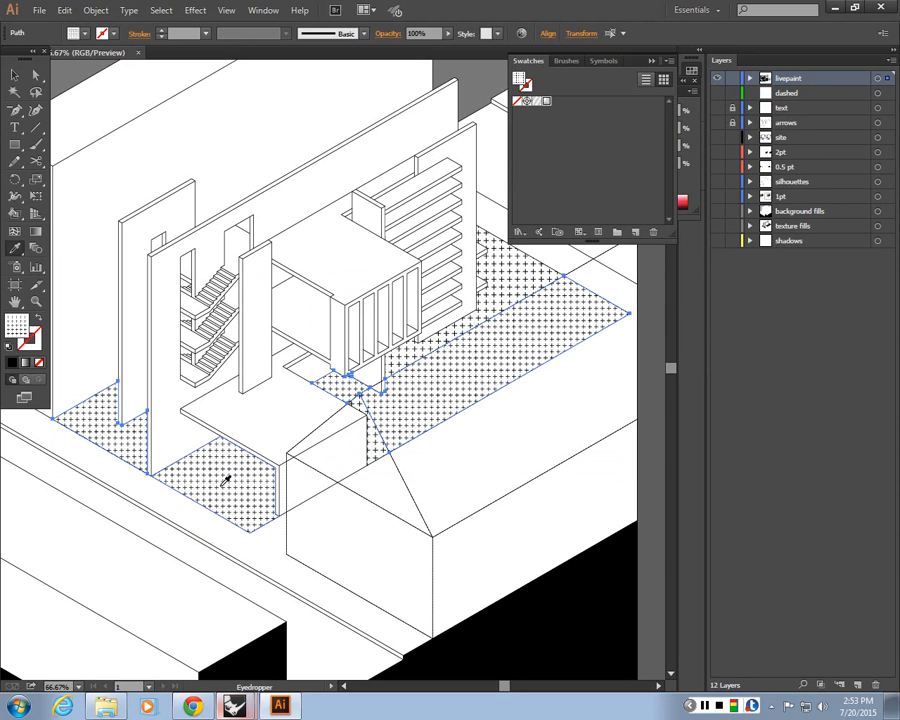
left_click(14, 75)
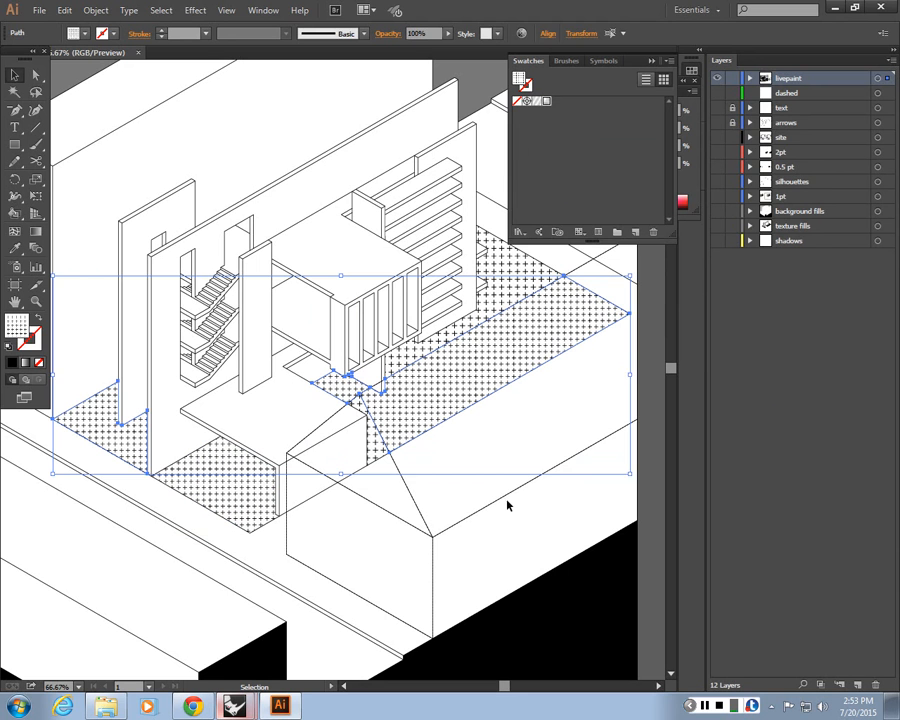
Select the rear floor piece behind the shelving and apply the scaled cross pattern to it with the Eyedropper
left_click(507, 505)
left_click(517, 279)
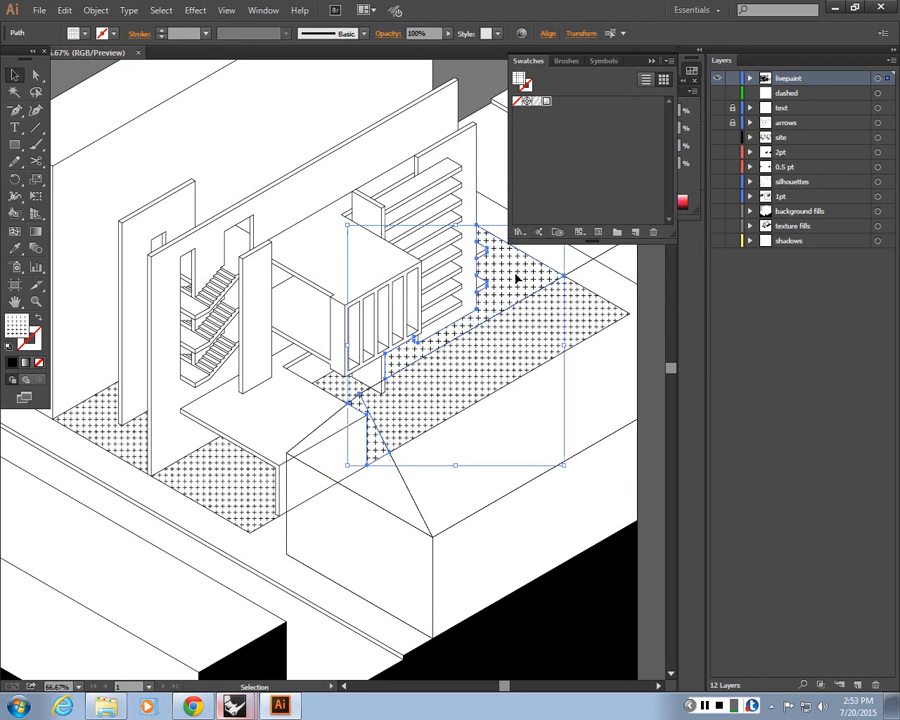
key("i")
left_click(513, 334)
left_click(14, 77)
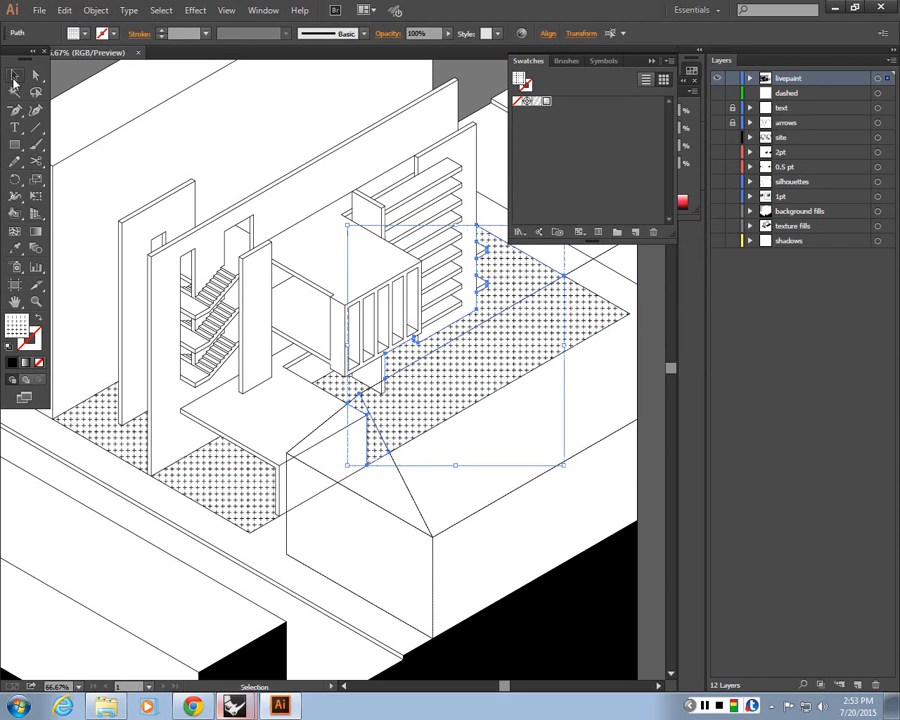
Zoom out and pan to review the pattern-filled floors across the whole drawing
left_click(163, 142)
key("ctrl+minus")
key("ctrl+minus")
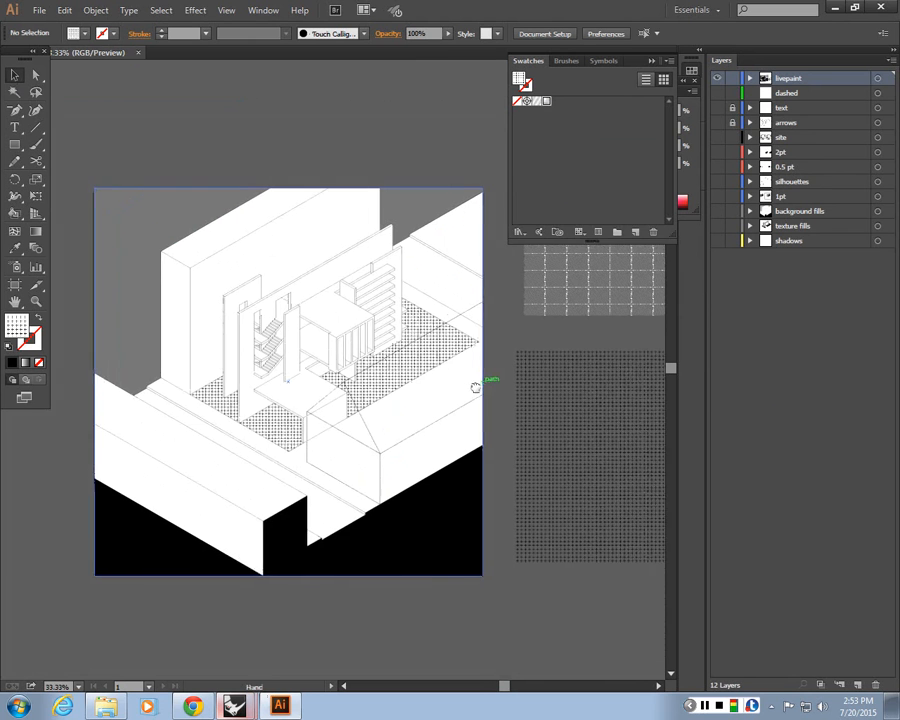
left_click_drag(476, 380, 422, 392)
left_click(487, 509)
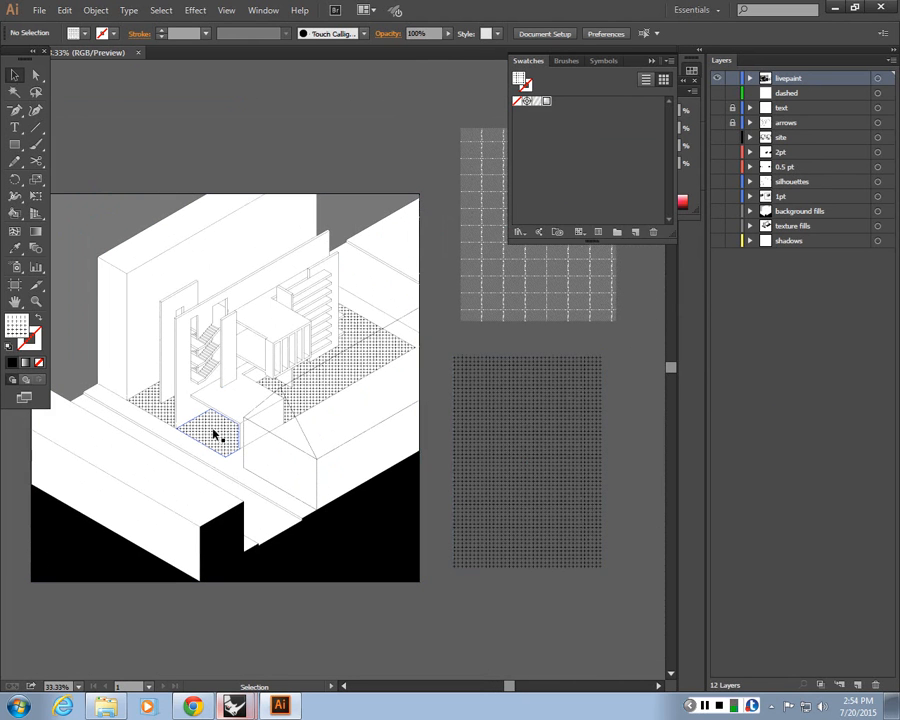
left_click(288, 547)
left_click_drag(258, 492, 310, 524)
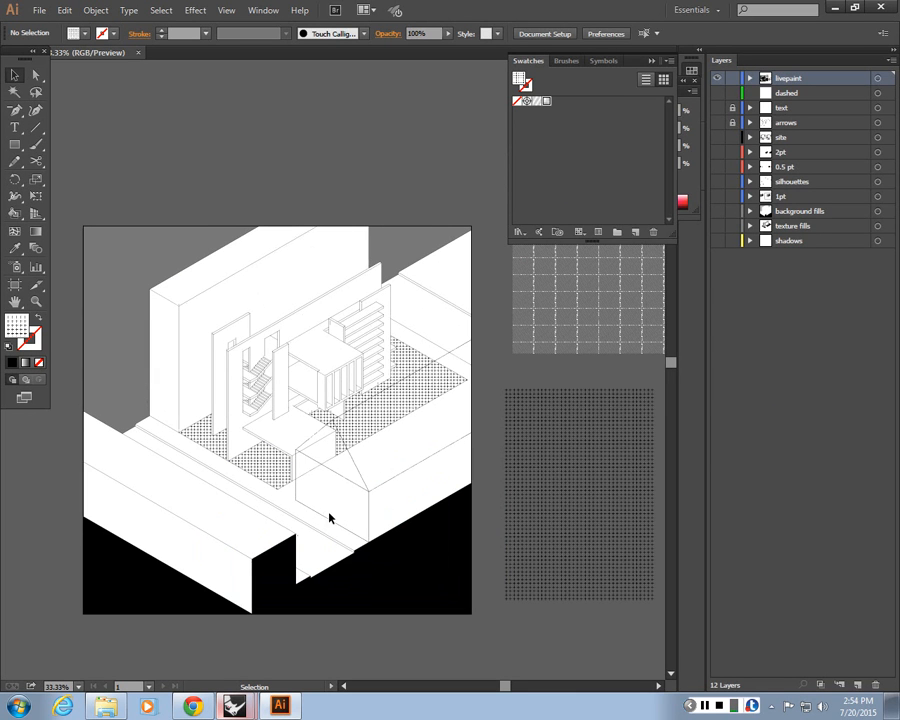
left_click(593, 526)
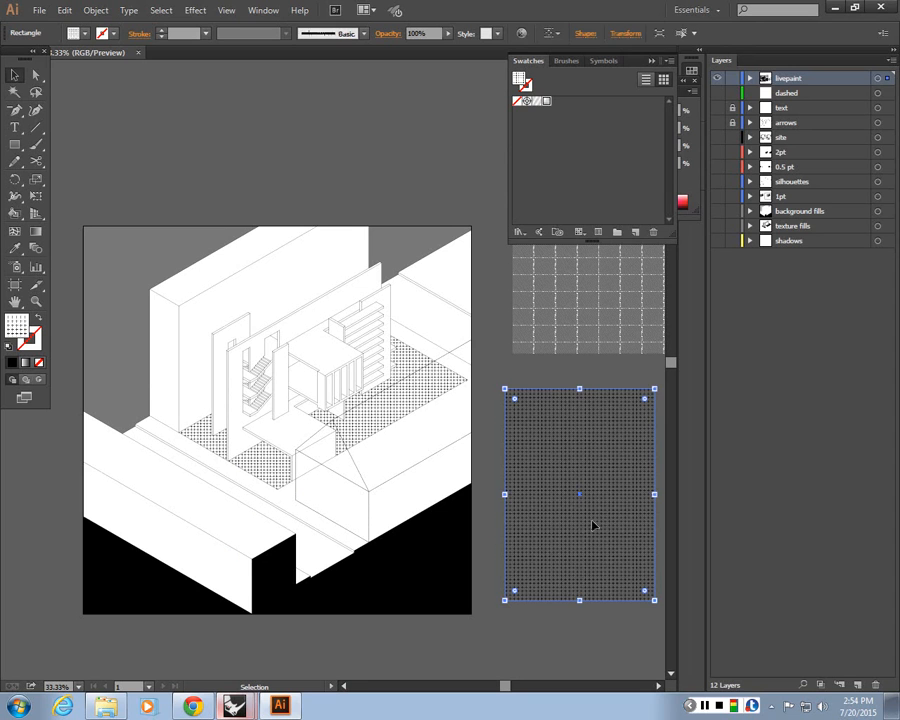
left_click(493, 489)
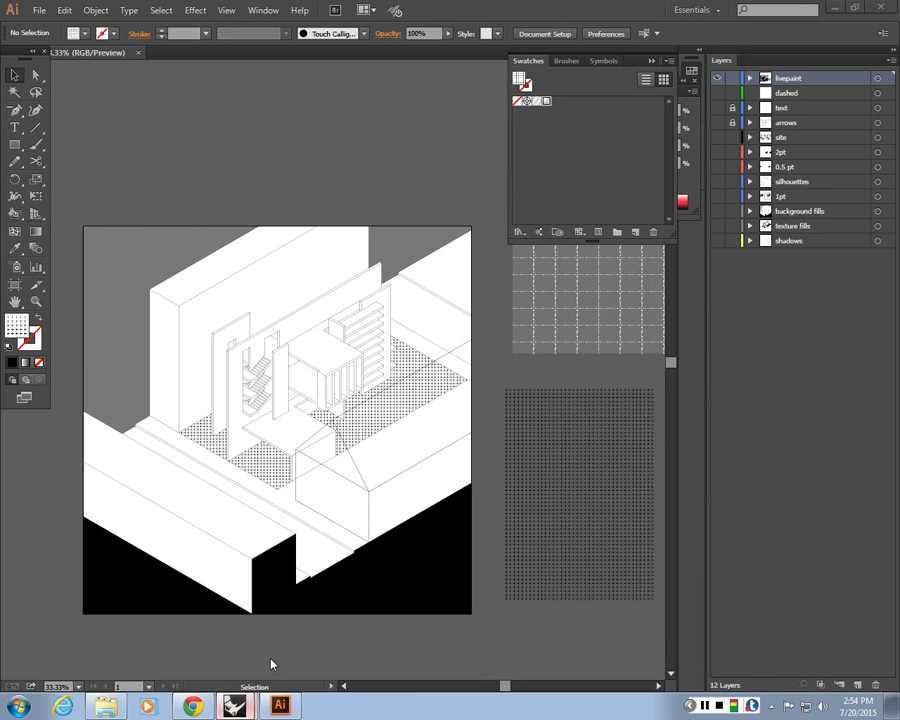
Switch to Rhino and set the ISO_1 viewport display mode to Rendered
left_click(236, 706)
scroll(315, 446, "up", 2)
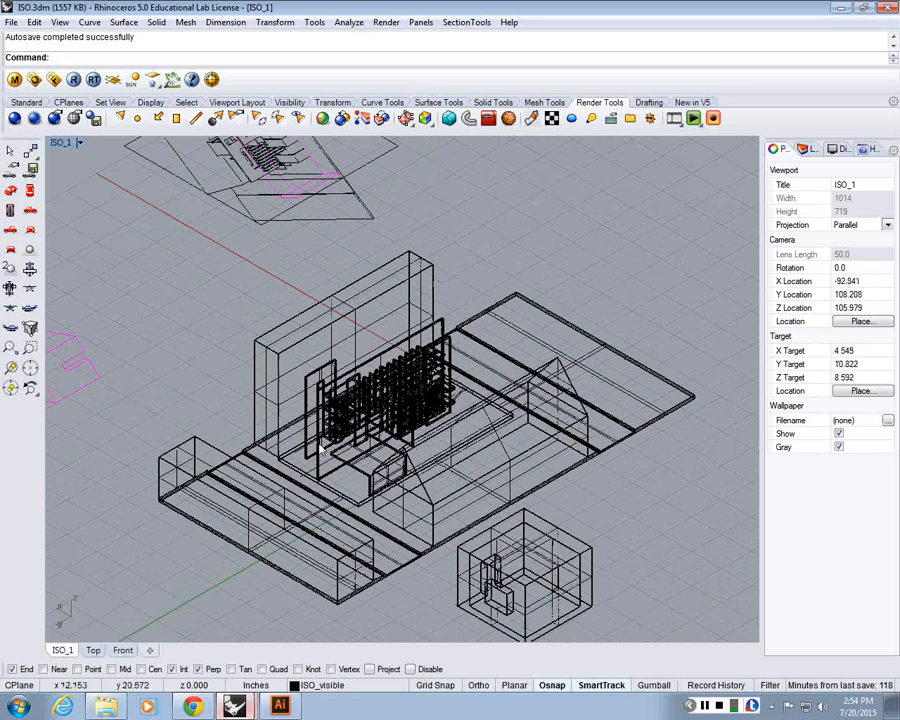
left_click(63, 142)
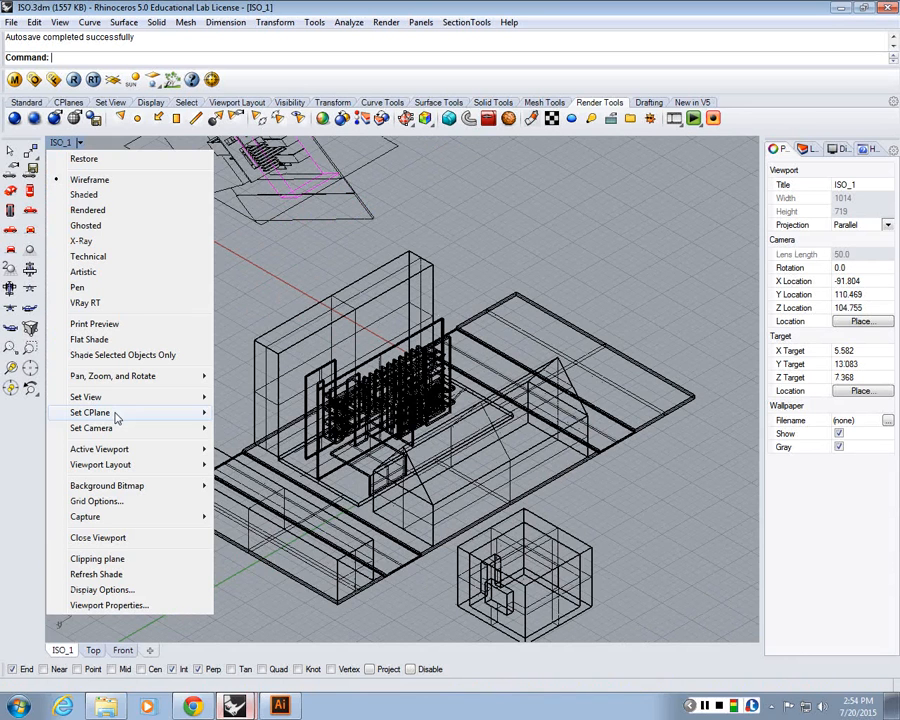
mouse_move(115, 409)
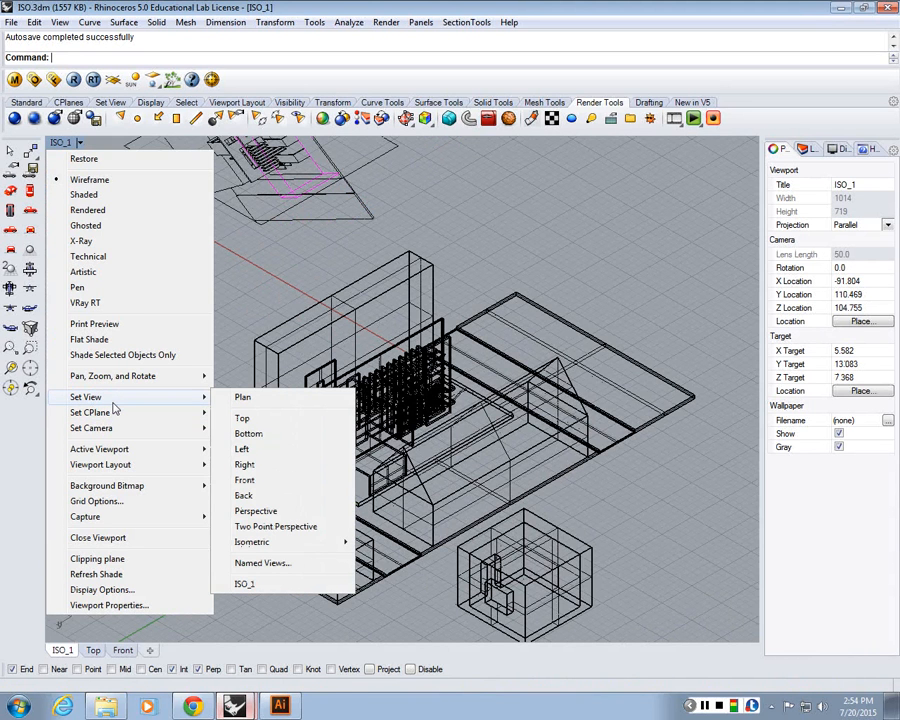
left_click(88, 210)
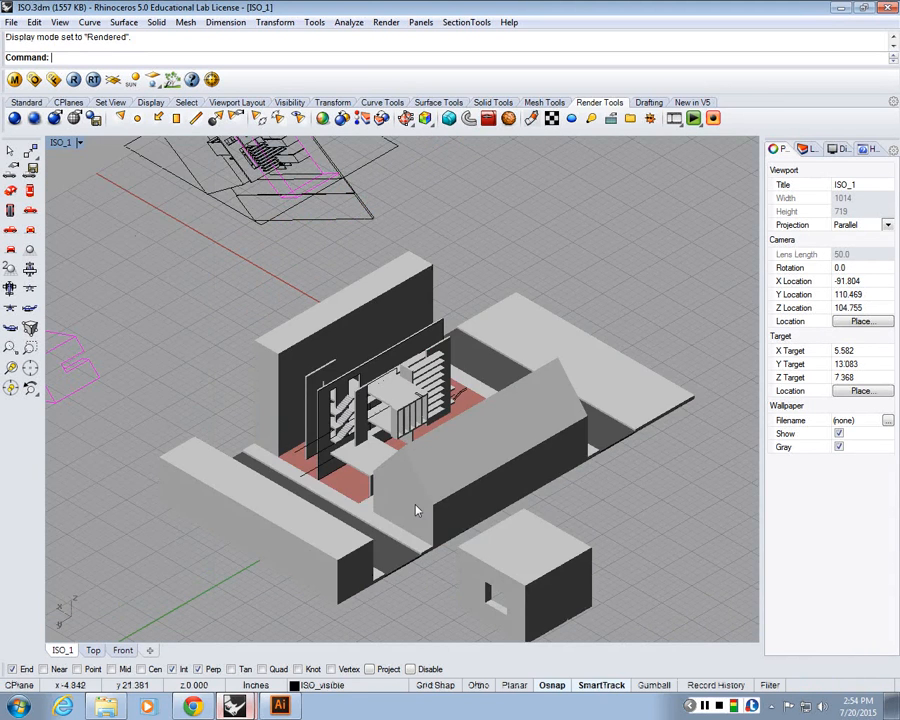
Select all curves with SelCrv and hide them
scroll(418, 511, "up", 3)
type("S")
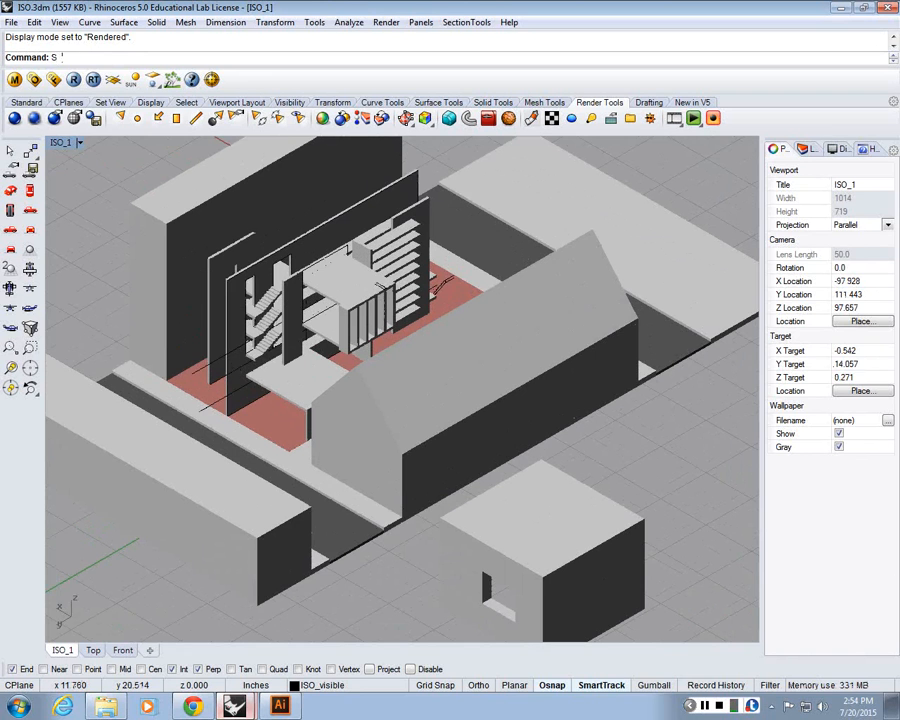
type("elCrv")
key("Return")
type("Hide")
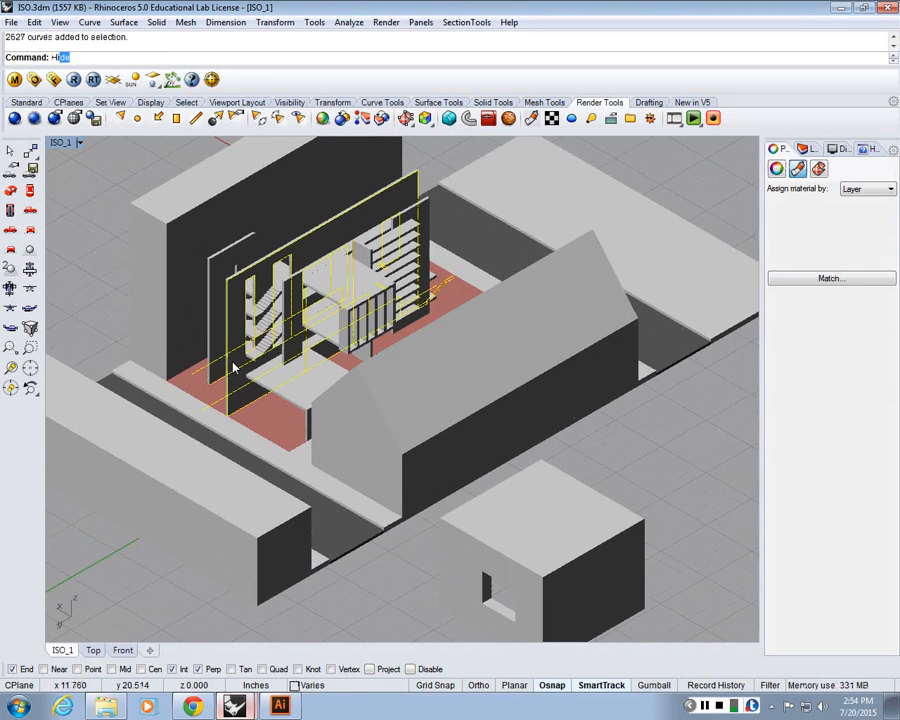
key("Return")
Delete the separate box model standing in front of the site
scroll(540, 300, "down", 5)
left_click(518, 395)
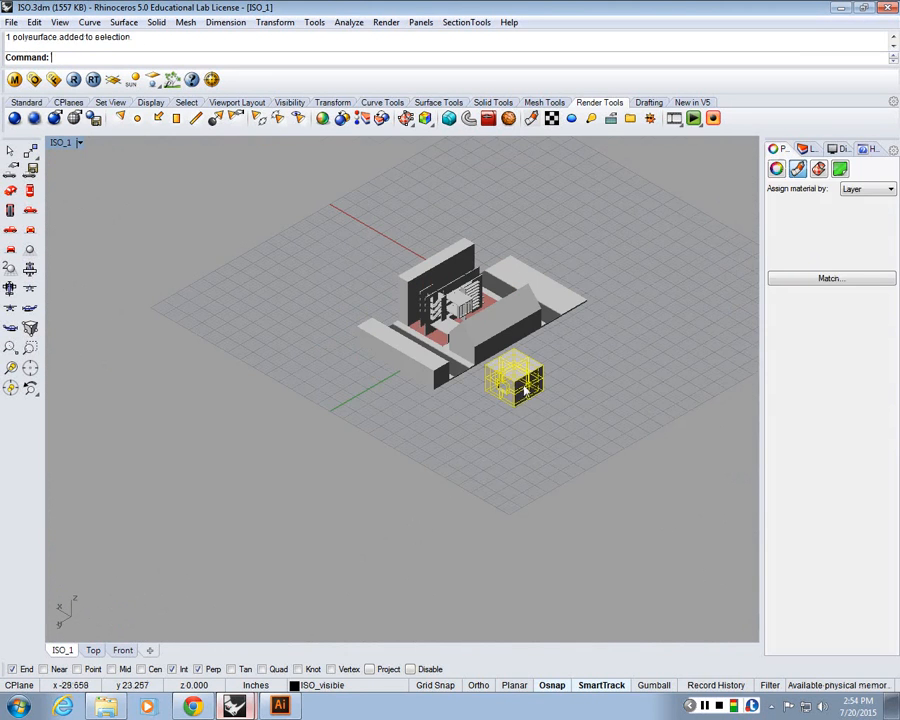
key("Delete")
scroll(422, 428, "up", 5)
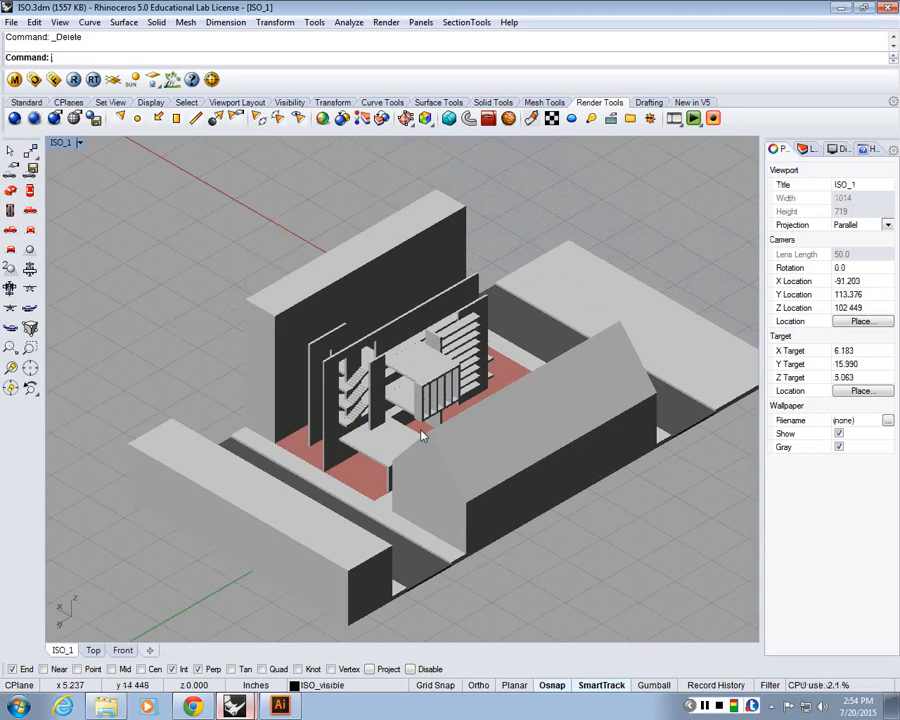
scroll(422, 434, "down", 2)
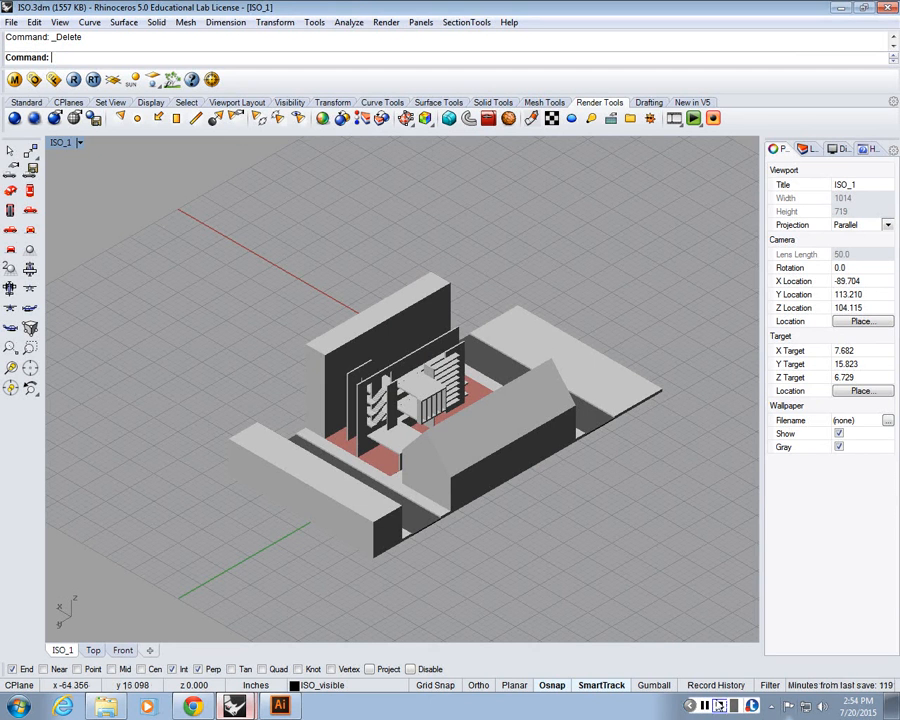
left_click(690, 706)
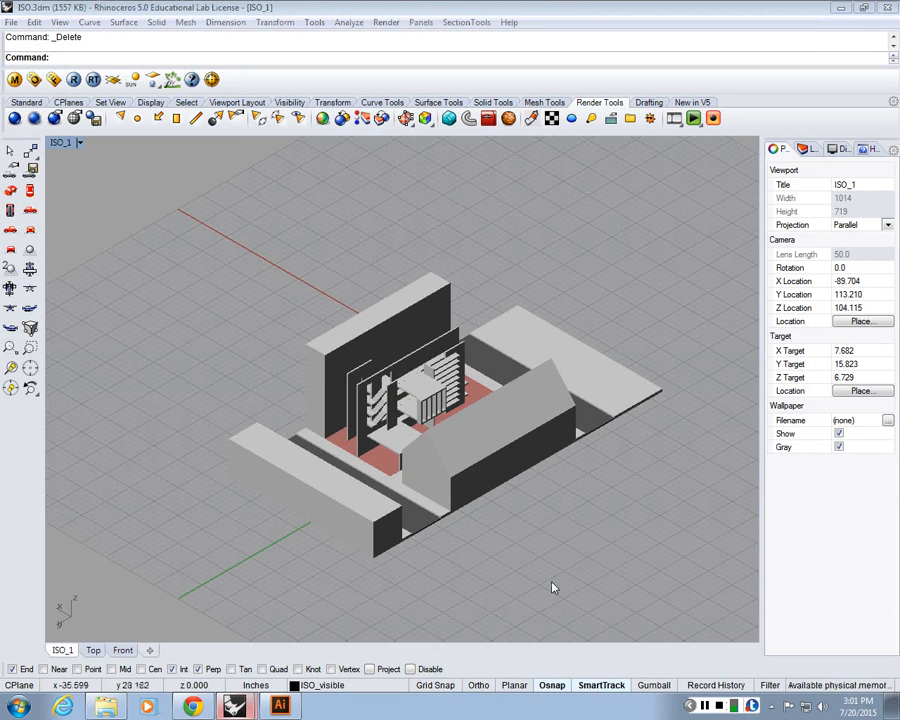
scroll(410, 380, "down", 5)
scroll(408, 378, "up", 5)
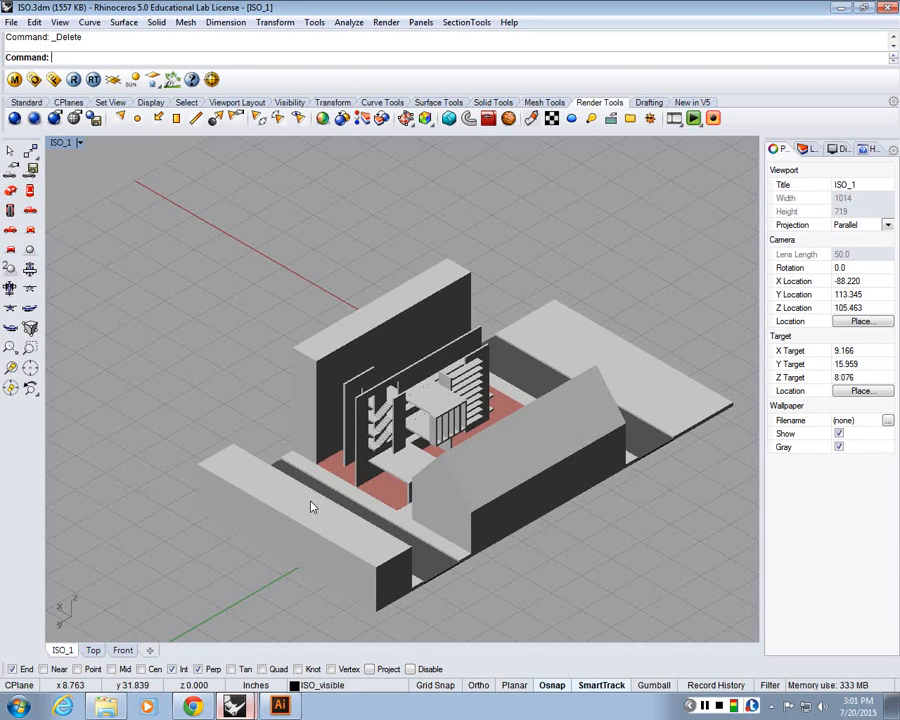
scroll(311, 507, "up", 3)
Switch to Illustrator and zoom and pan to compare the drawing's floor areas with the model
left_click(284, 707)
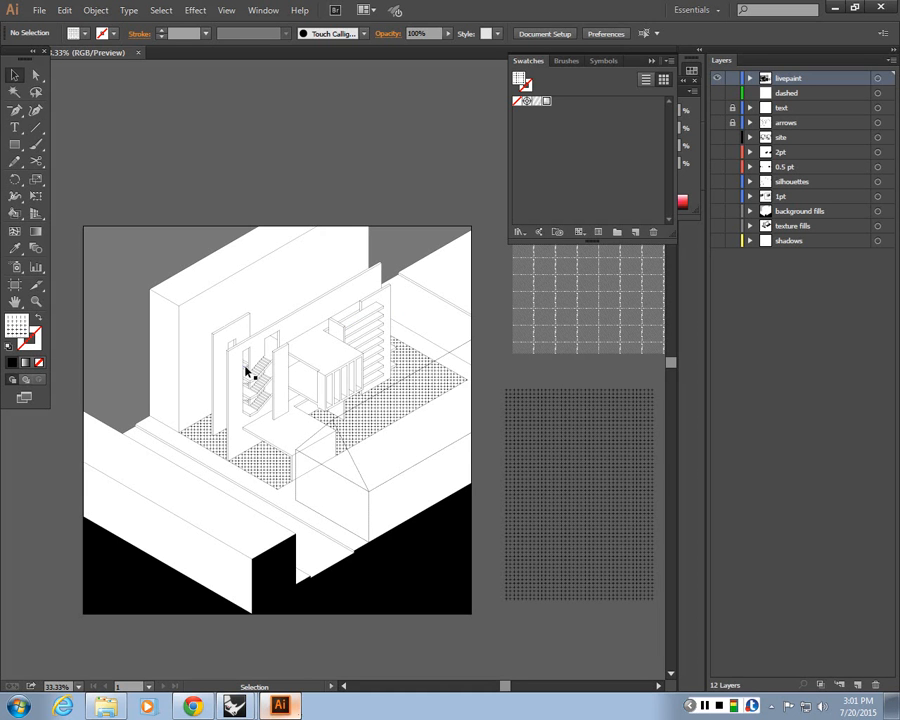
left_click_drag(304, 391, 410, 350)
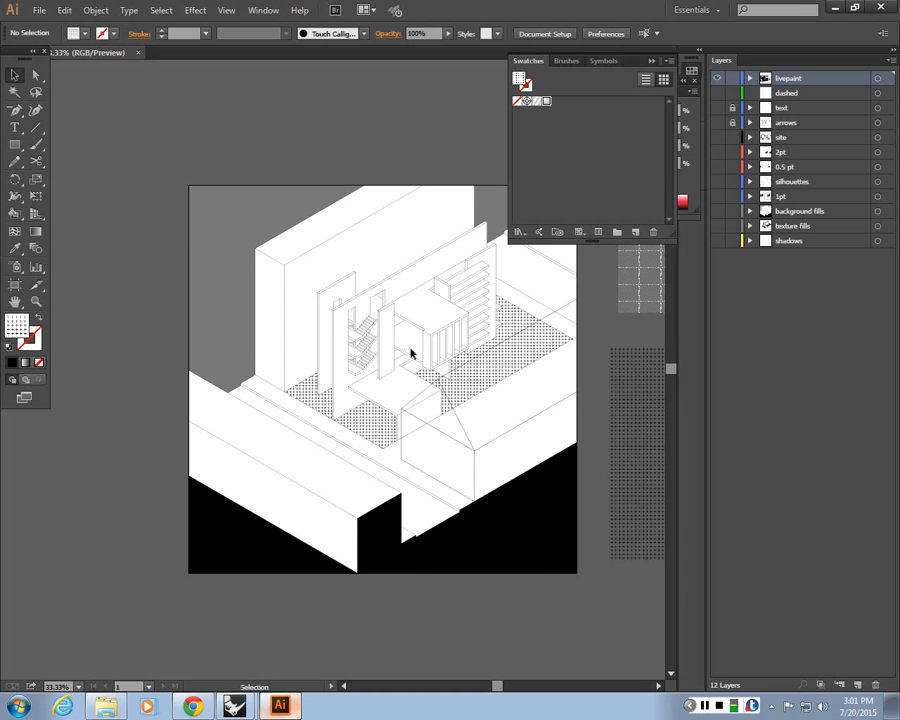
key("ctrl+plus")
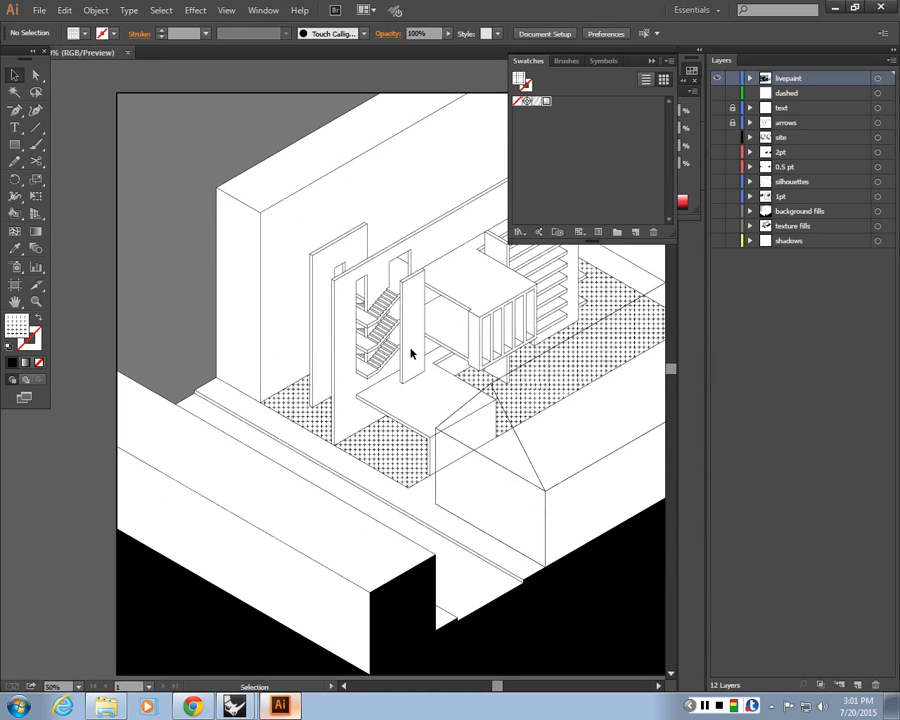
scroll(460, 352, "up", 3)
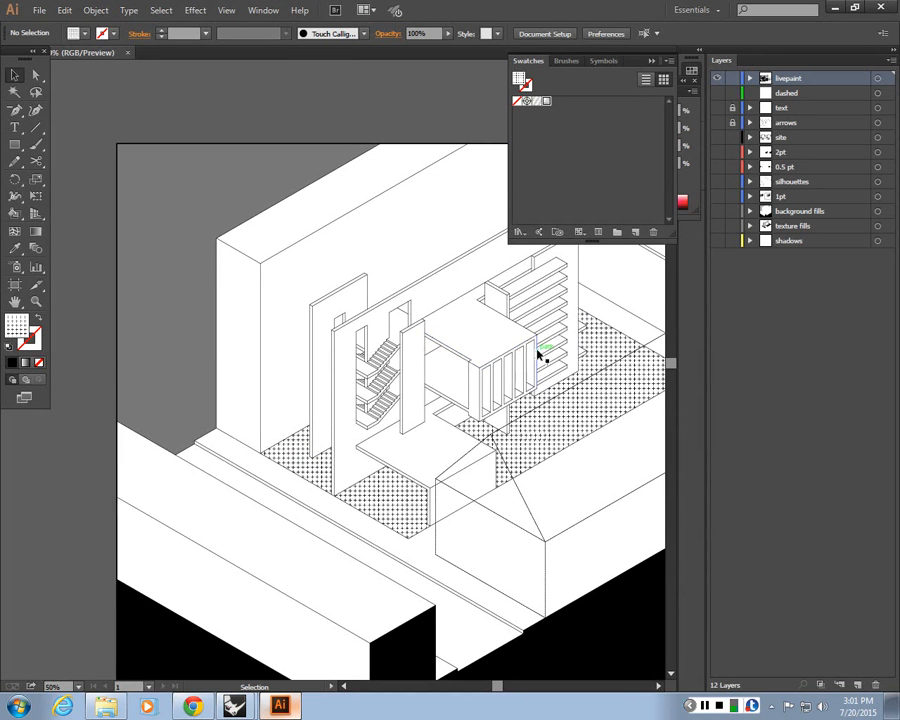
left_click_drag(430, 408, 338, 433)
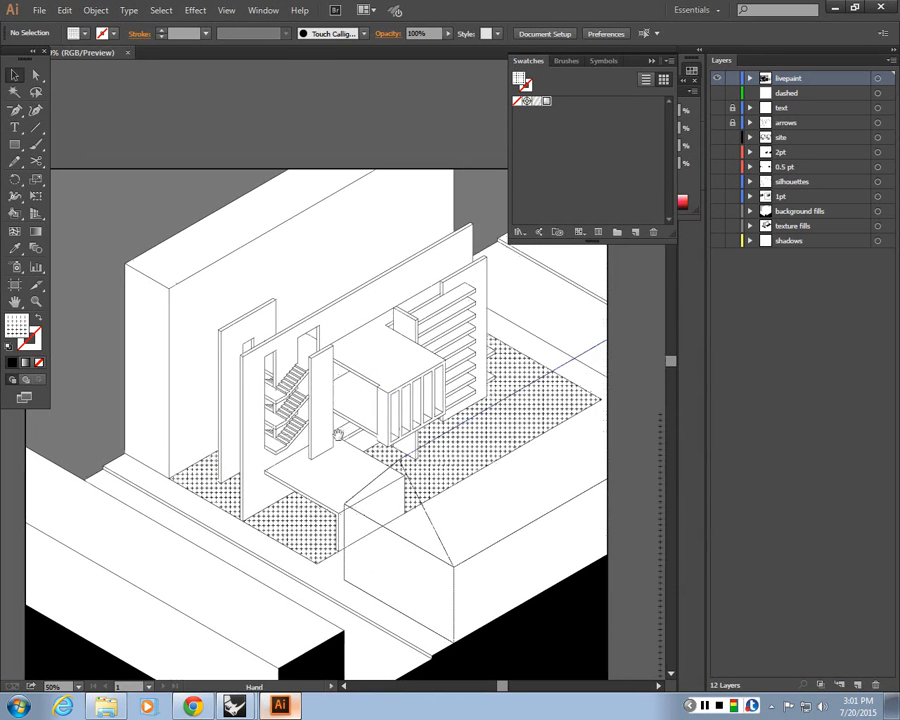
left_click(856, 8)
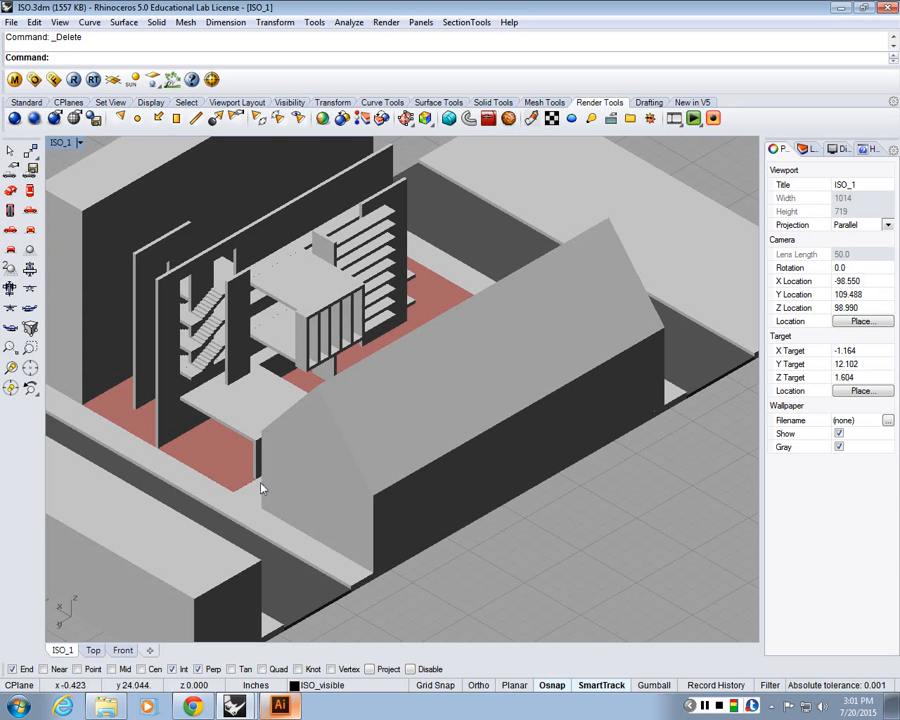
Render the ISO_1 view with Rhino Render and close the render window
scroll(262, 488, "down", 8)
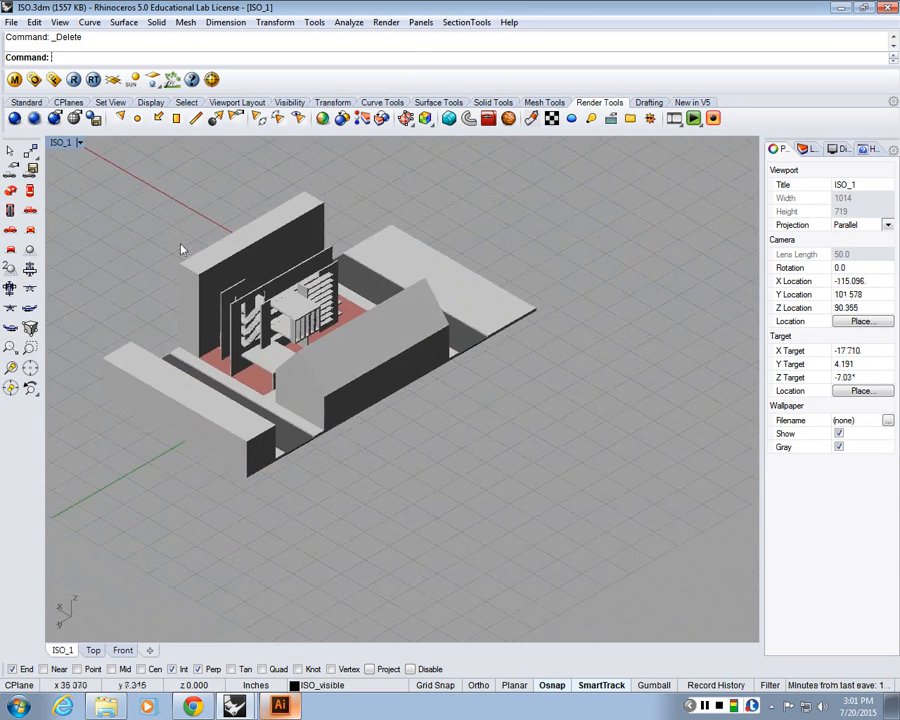
scroll(190, 270, "up", 3)
scroll(179, 250, "down", 2)
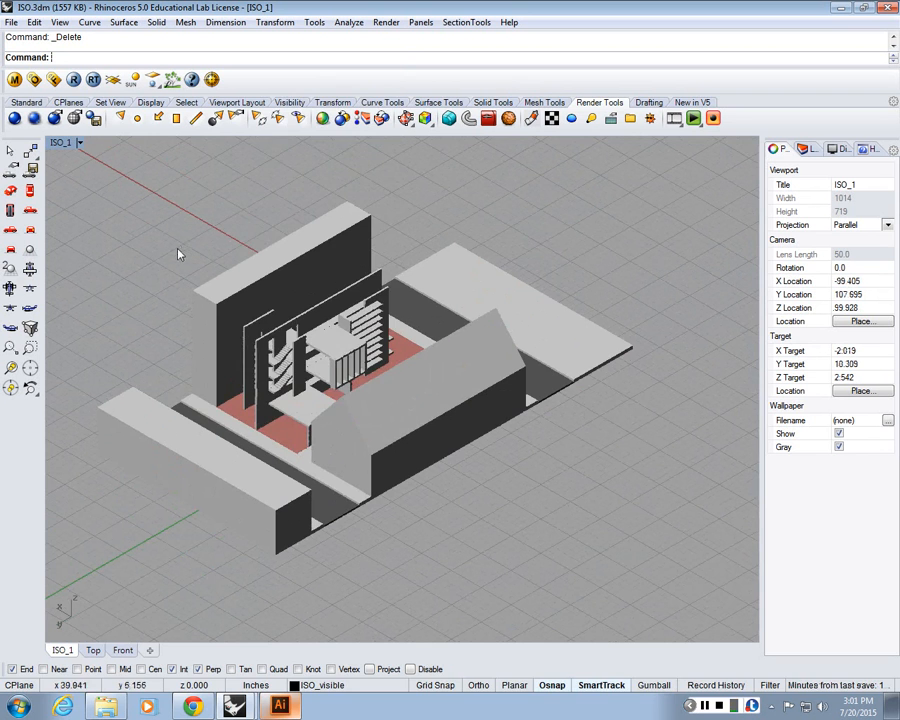
left_click(386, 22)
mouse_move(305, 393)
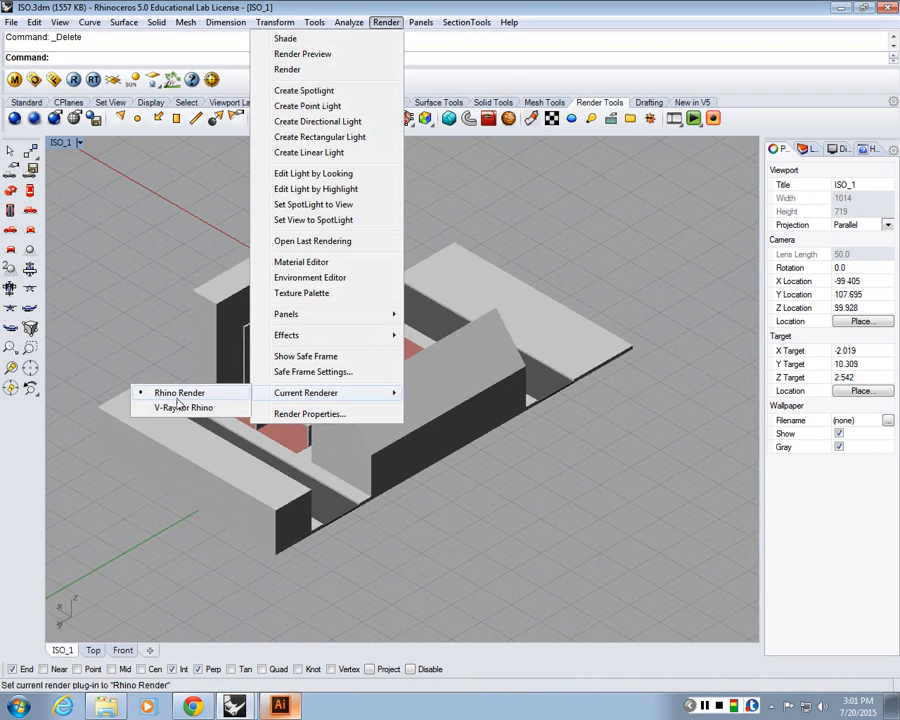
left_click(180, 407)
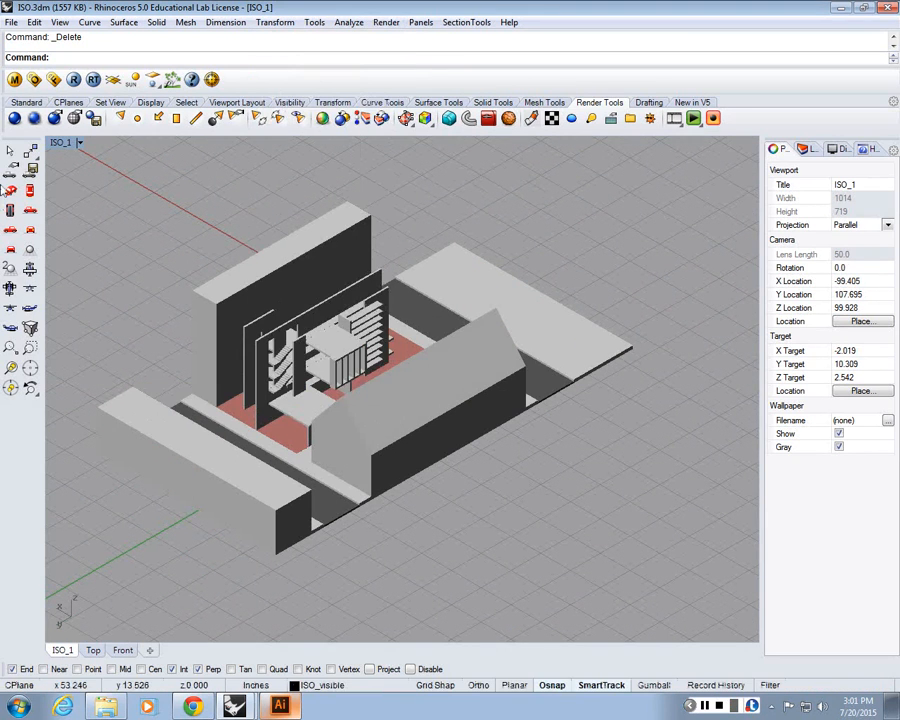
left_click(21, 123)
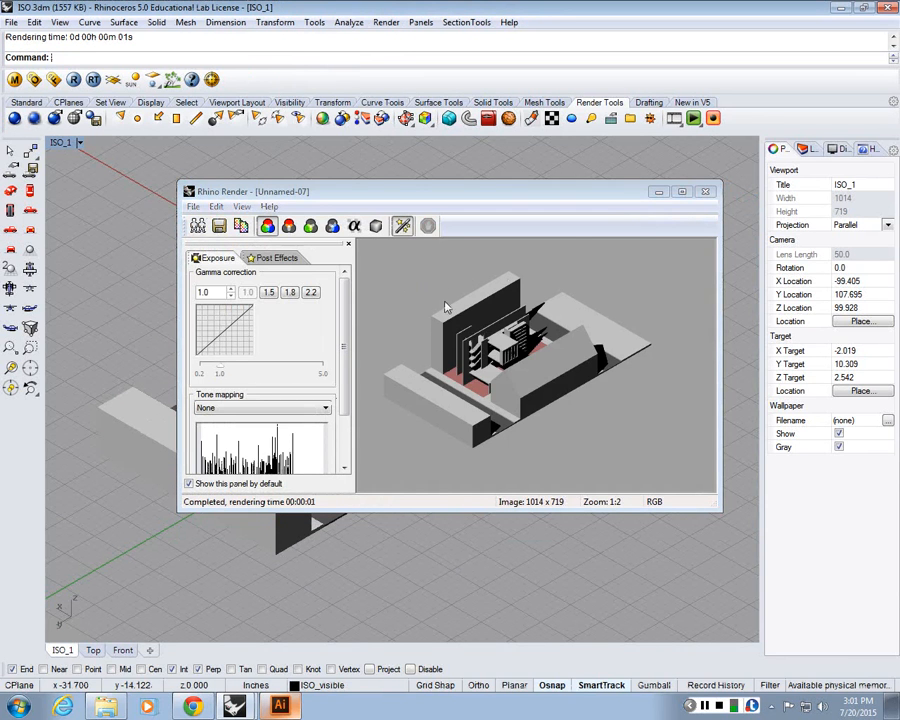
left_click(705, 191)
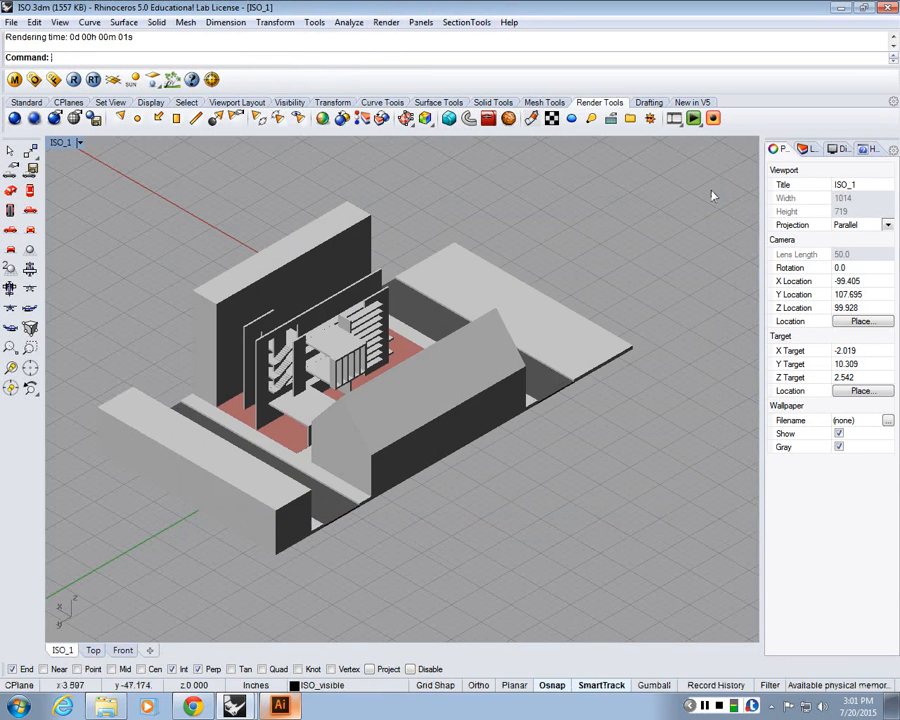
Set the viewport back to Wireframe and show all hidden objects again
left_click(75, 143)
left_click(90, 176)
scroll(390, 374, "down", 5)
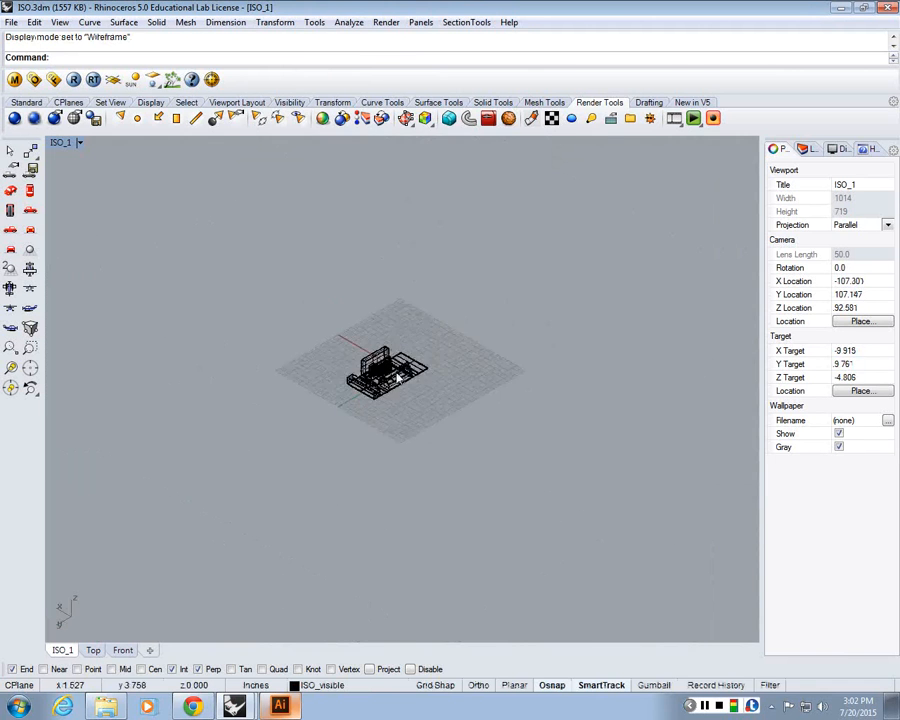
scroll(398, 377, "up", 3)
key("ctrl+alt+h")
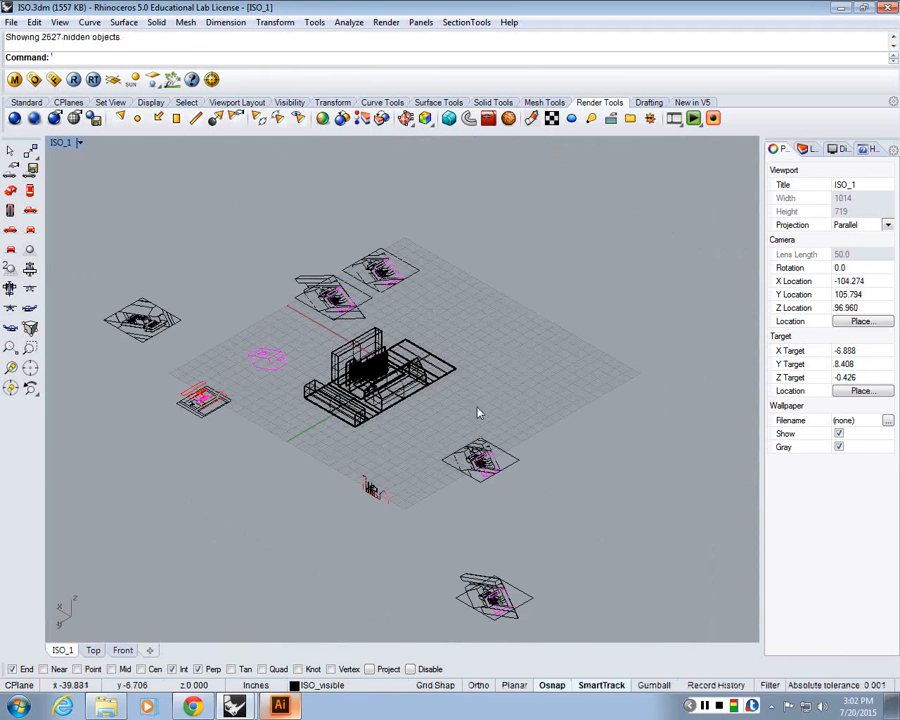
Open the Layers panel and run Show to reveal any remaining hidden objects
scroll(430, 390, "down", 3)
scroll(400, 375, "up", 5)
scroll(393, 370, "down", 3)
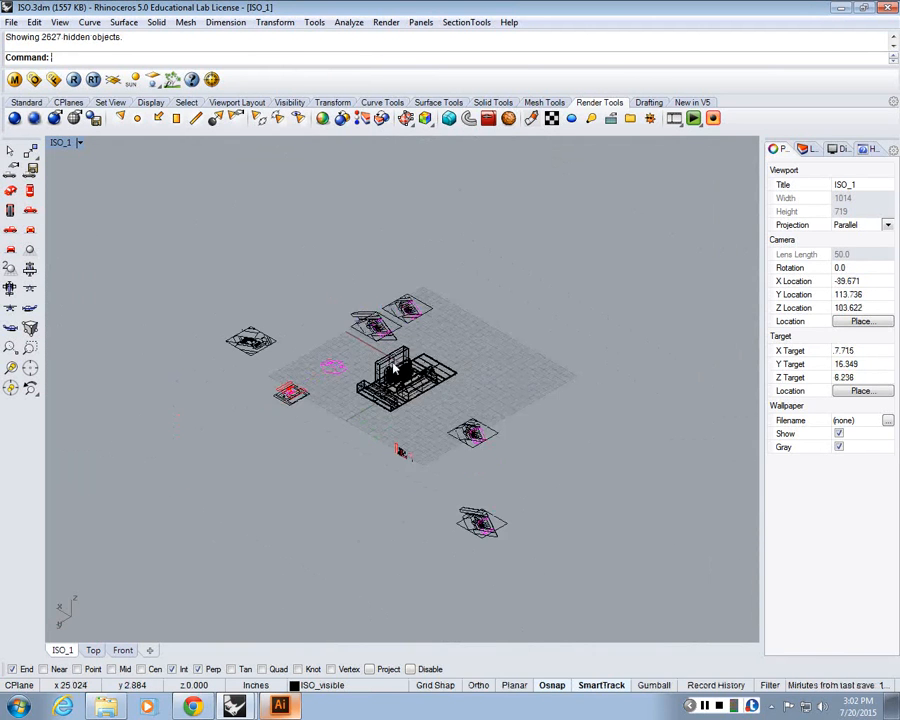
scroll(393, 370, "up", 3)
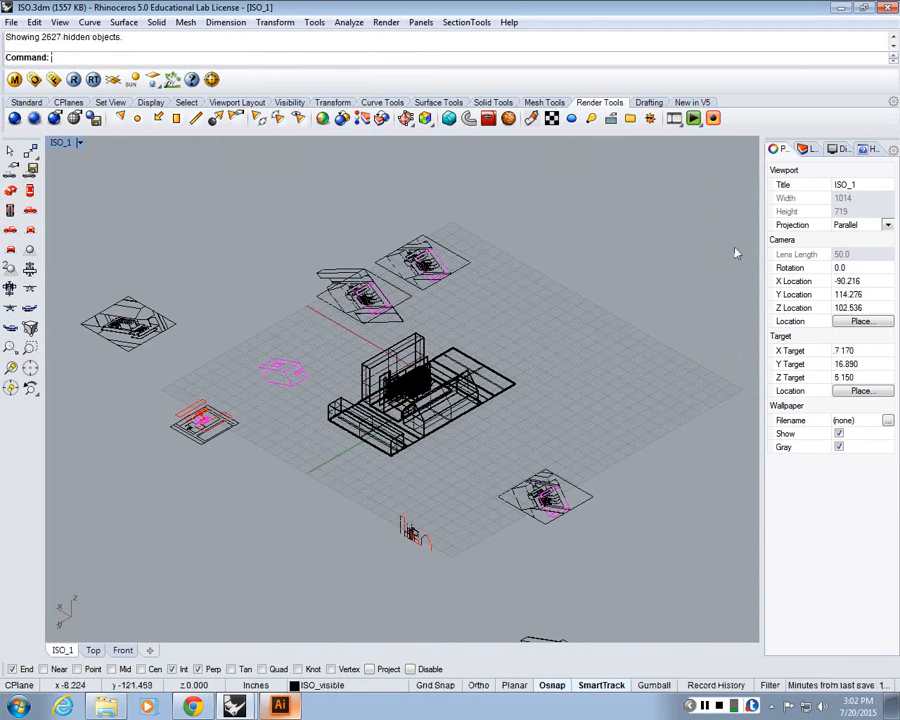
left_click(806, 149)
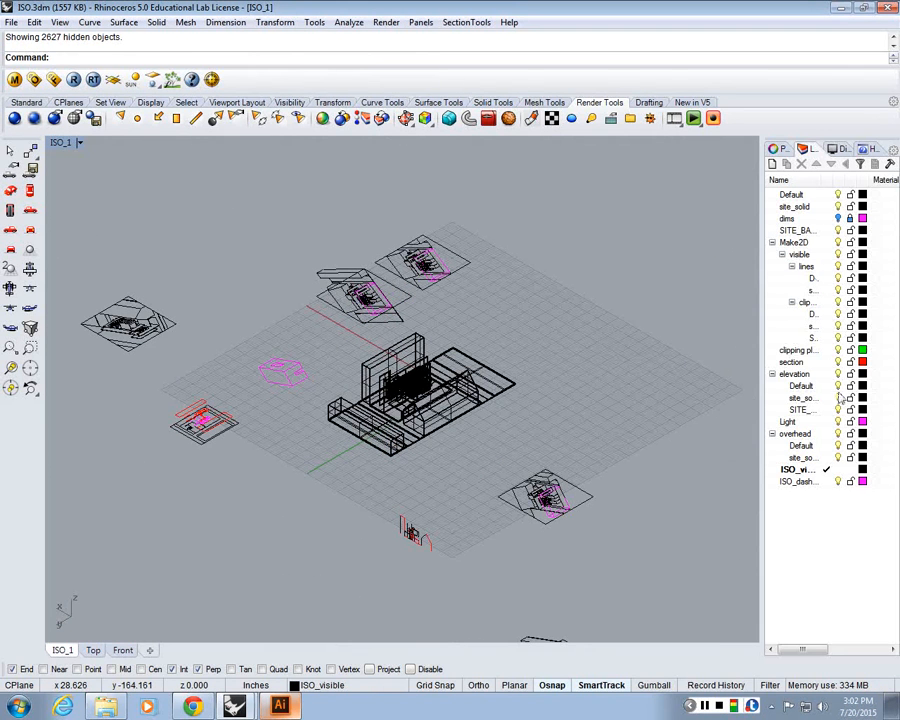
type("S")
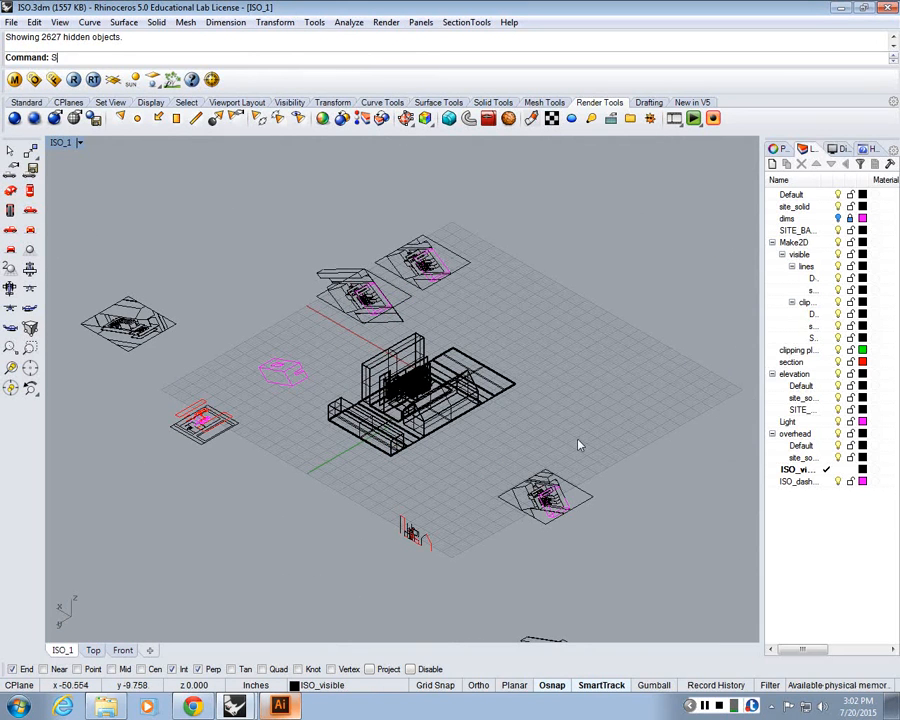
type("how")
key("Return")
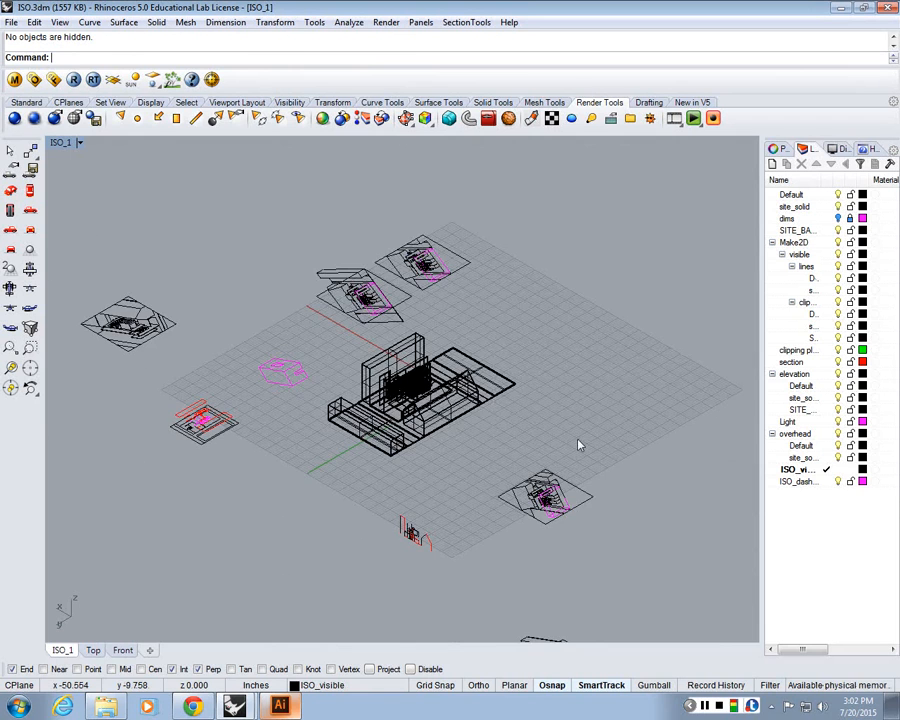
Switch between the ISO_1, Top and Front viewports to inspect the building plan and site
scroll(572, 438, "down", 13)
scroll(556, 416, "up", 20)
scroll(502, 498, "down", 6)
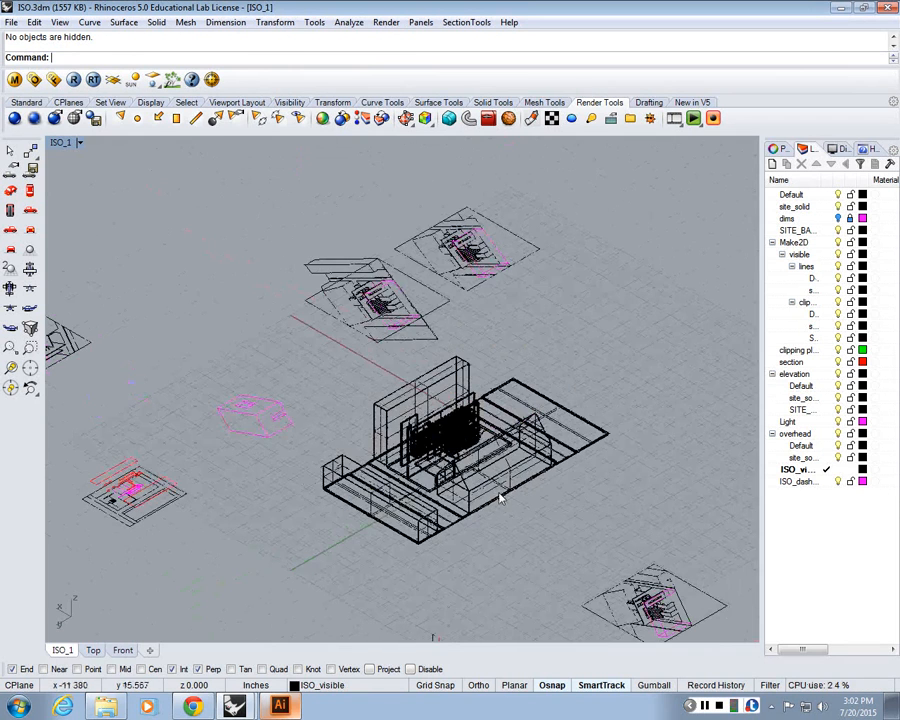
double_click(60, 143)
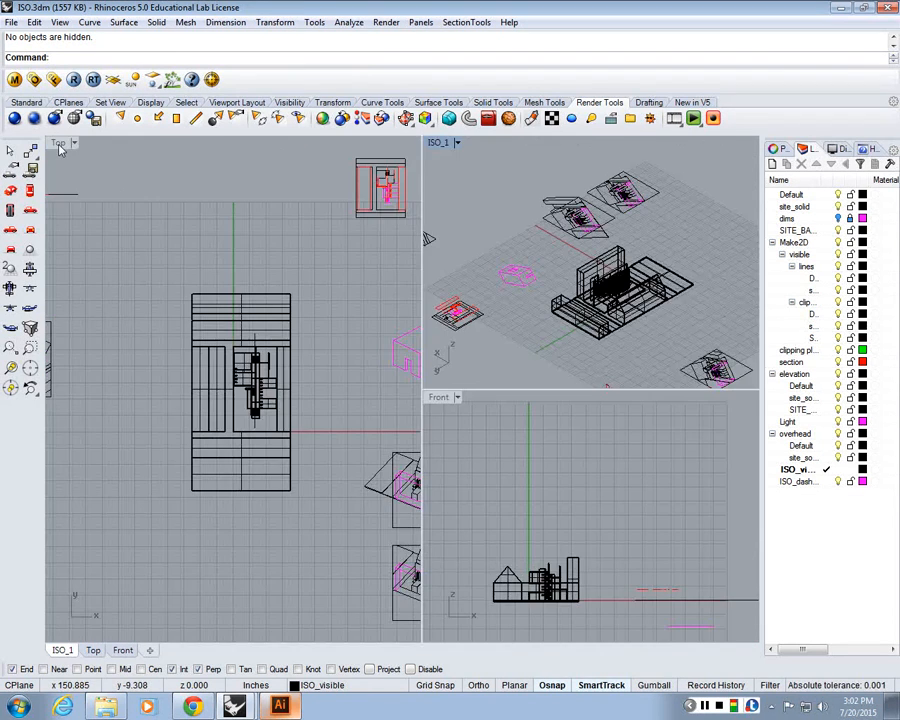
double_click(60, 148)
scroll(424, 454, "down", 9)
scroll(448, 418, "up", 9)
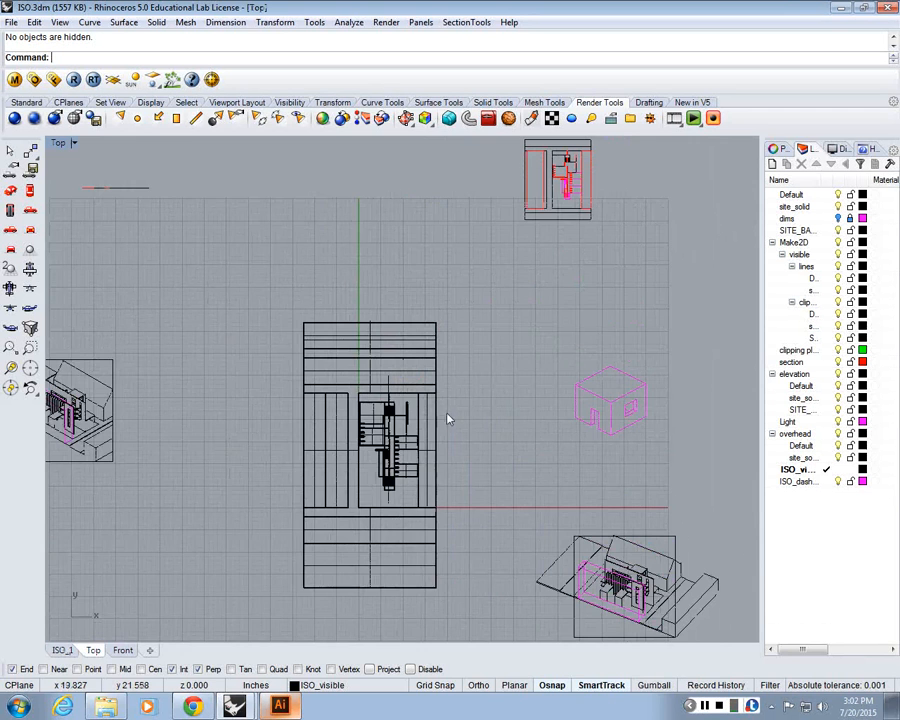
scroll(446, 418, "down", 5)
scroll(253, 370, "up", 8)
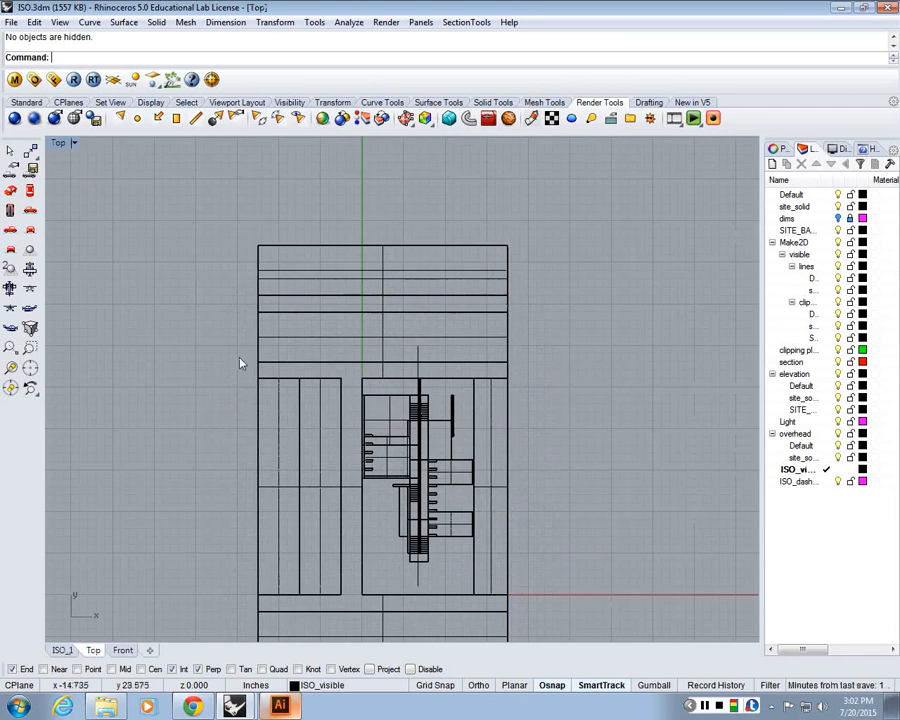
double_click(58, 143)
scroll(570, 260, "up", 5)
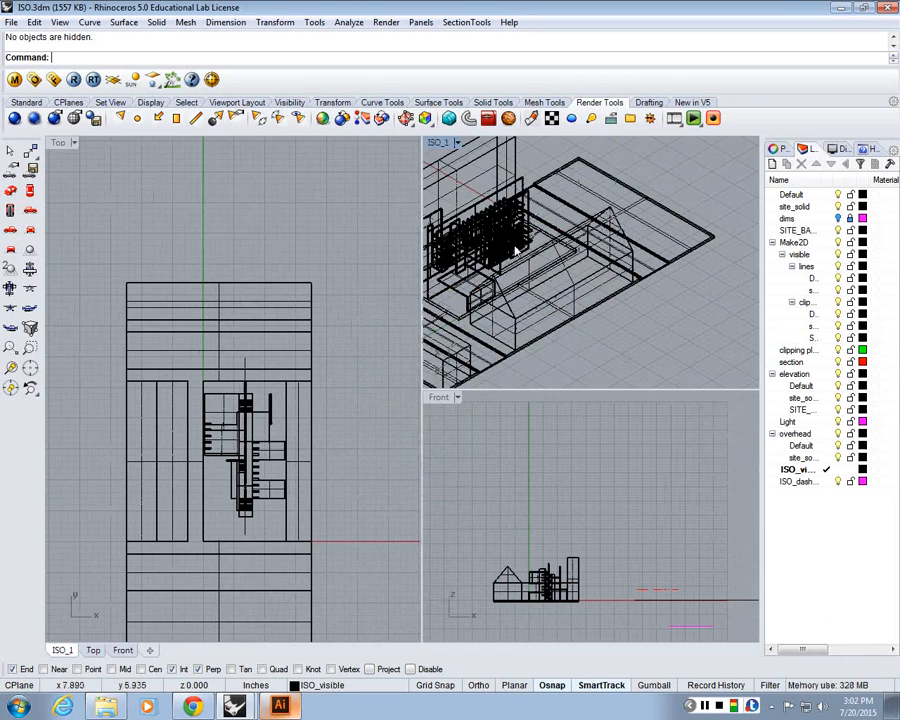
scroll(515, 250, "down", 2)
left_click_drag(146, 376, 180, 391)
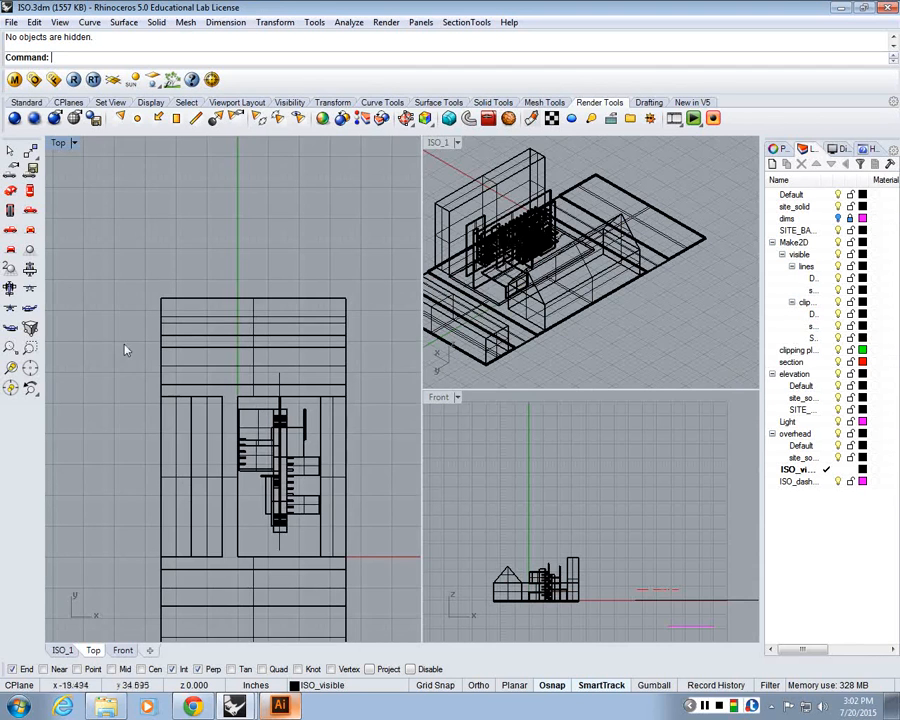
double_click(57, 144)
scroll(255, 285, "down", 5)
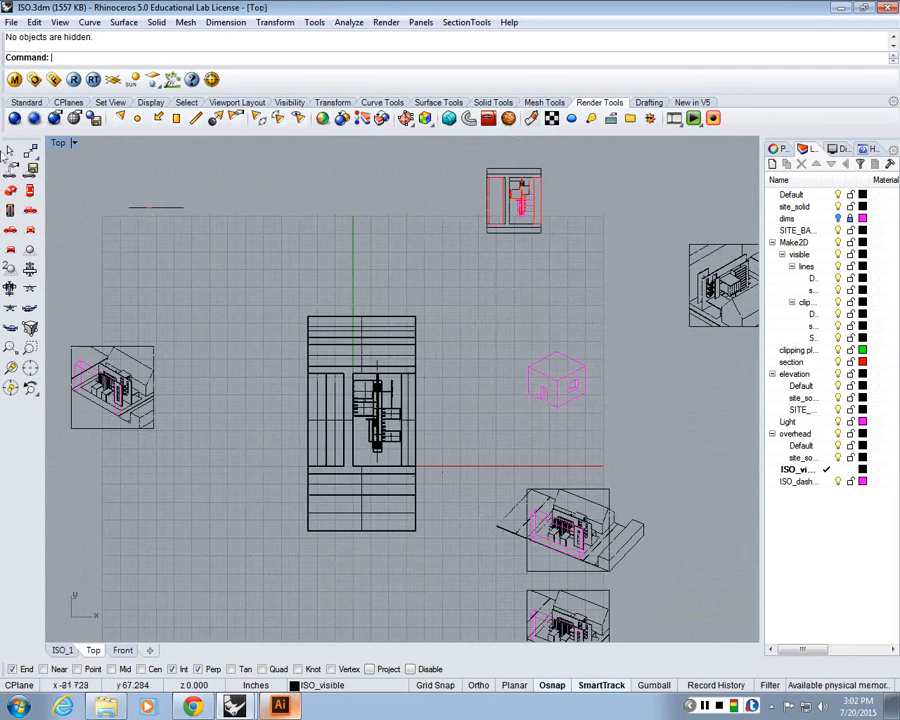
Draw a small three-sided polygon above the building plan in the Top view
left_click(27, 102)
left_click(10, 170)
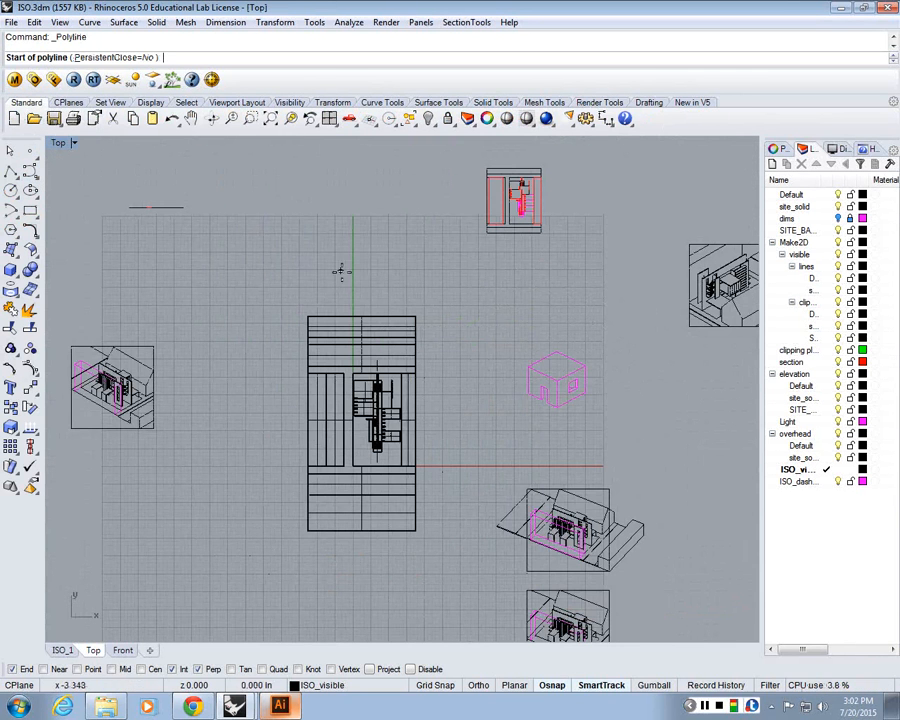
scroll(341, 272, "up", 2)
left_click(15, 234)
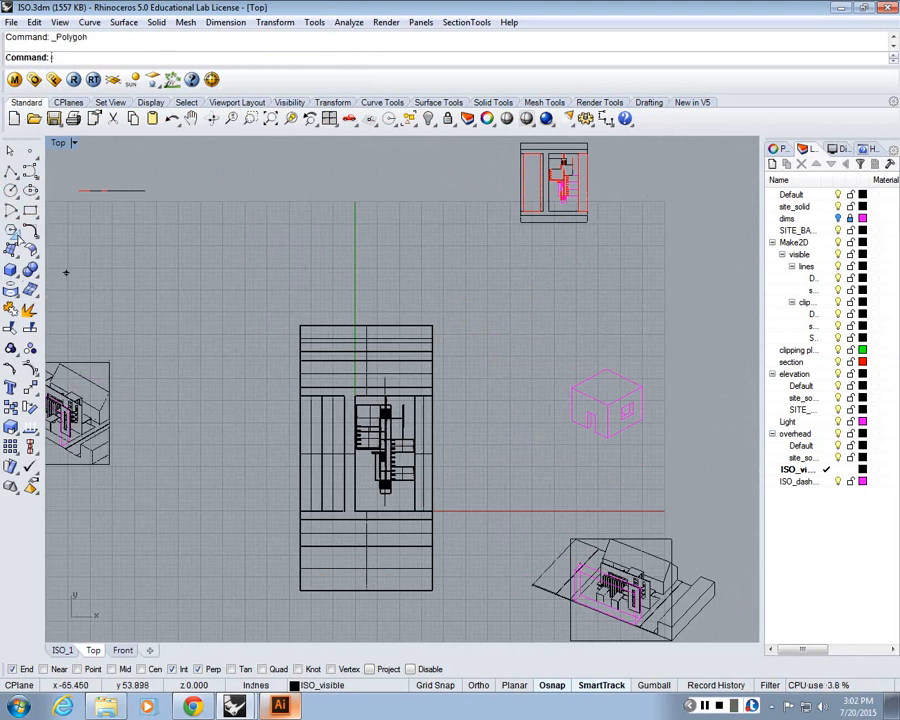
left_click(149, 59)
type("3")
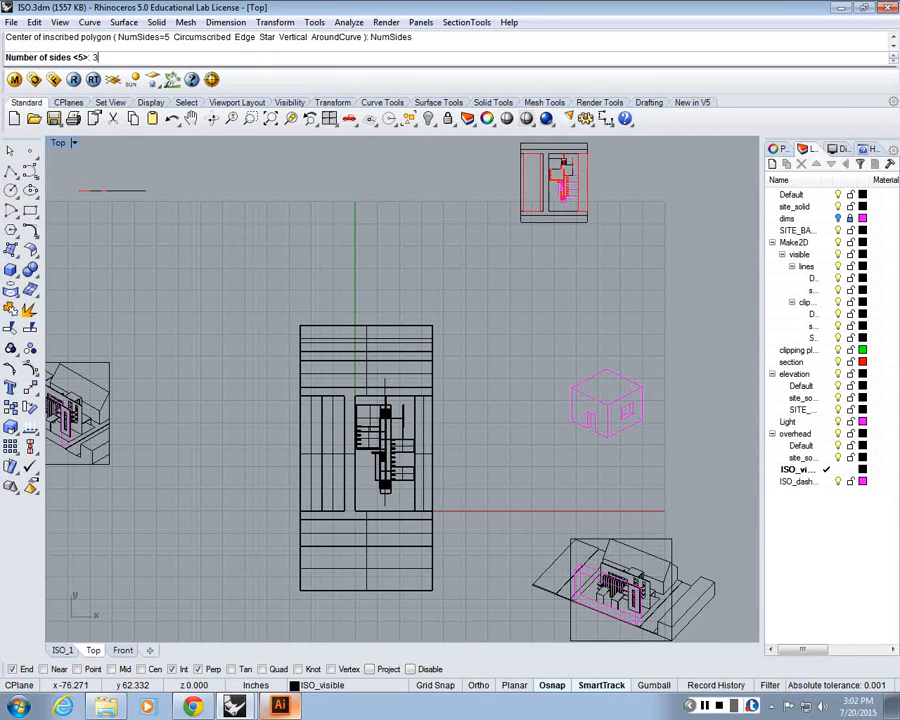
key("Return")
left_click(262, 250)
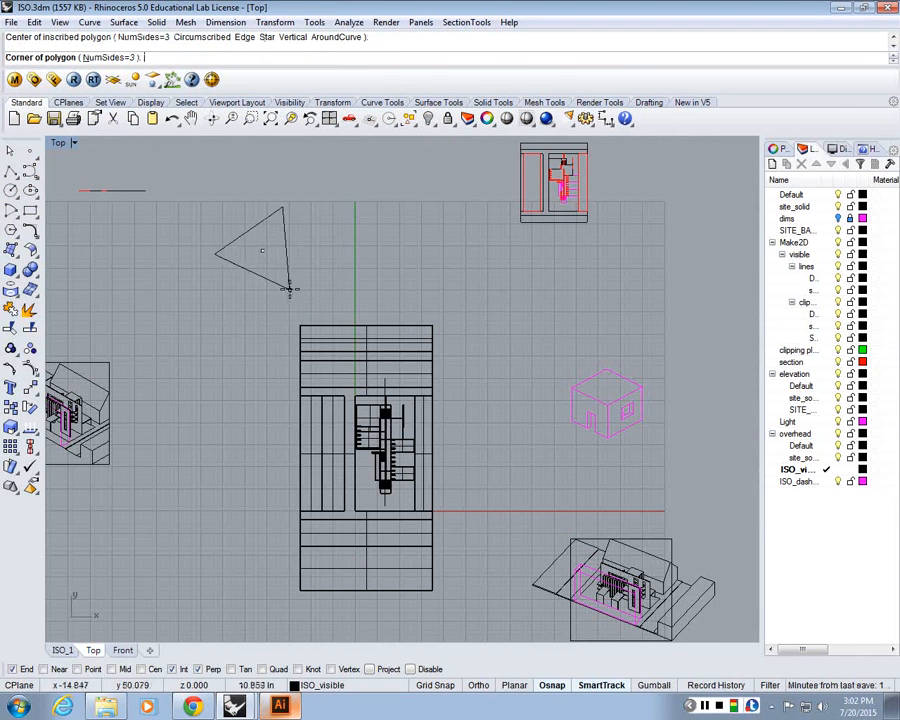
left_click(268, 258)
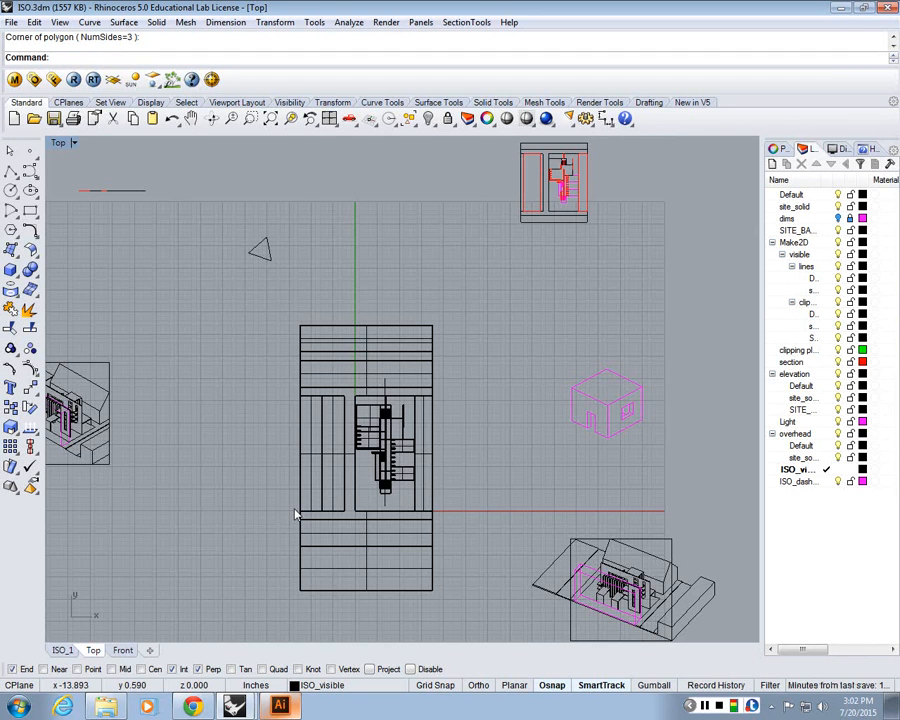
Create a directional light aimed at 0,0,0 starting from 50,50,50
scroll(252, 337, "up", 1)
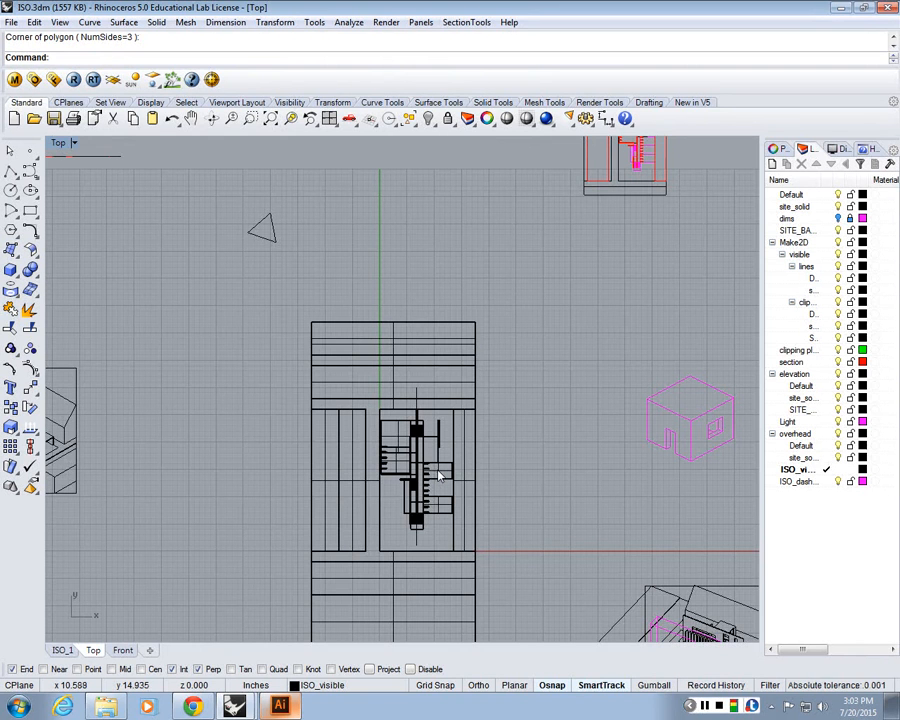
scroll(440, 470, "down", 3)
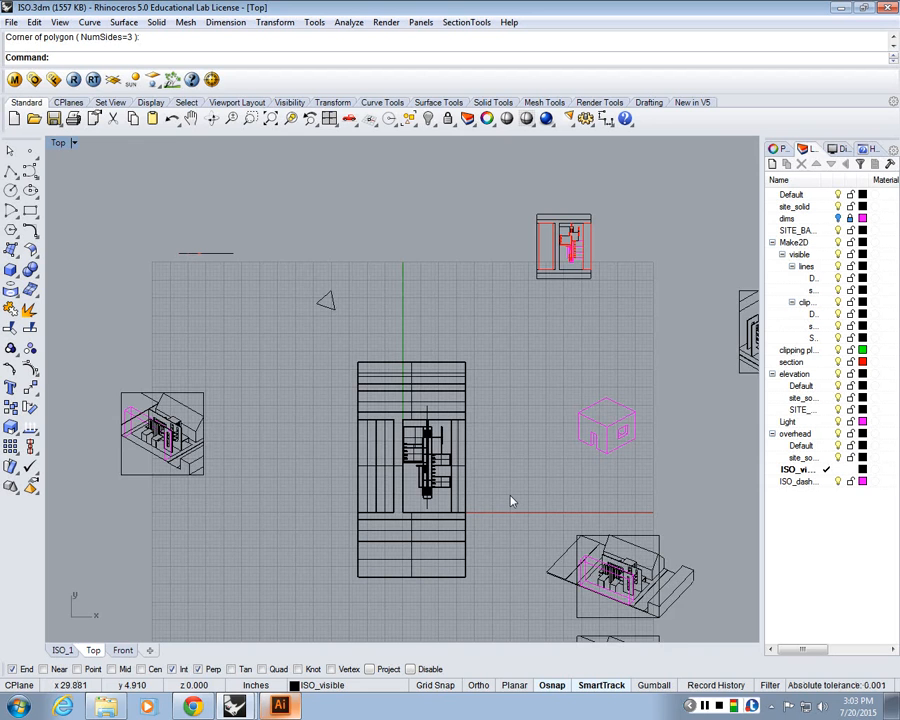
scroll(421, 494, "up", 4)
left_click_drag(421, 494, 418, 412)
scroll(419, 411, "down", 4)
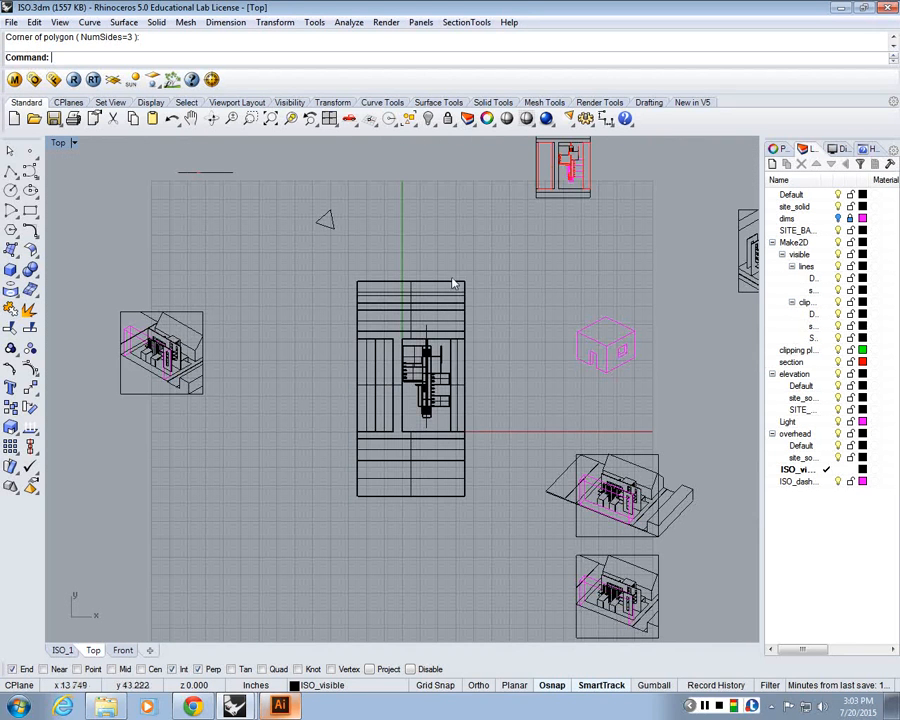
left_click(598, 103)
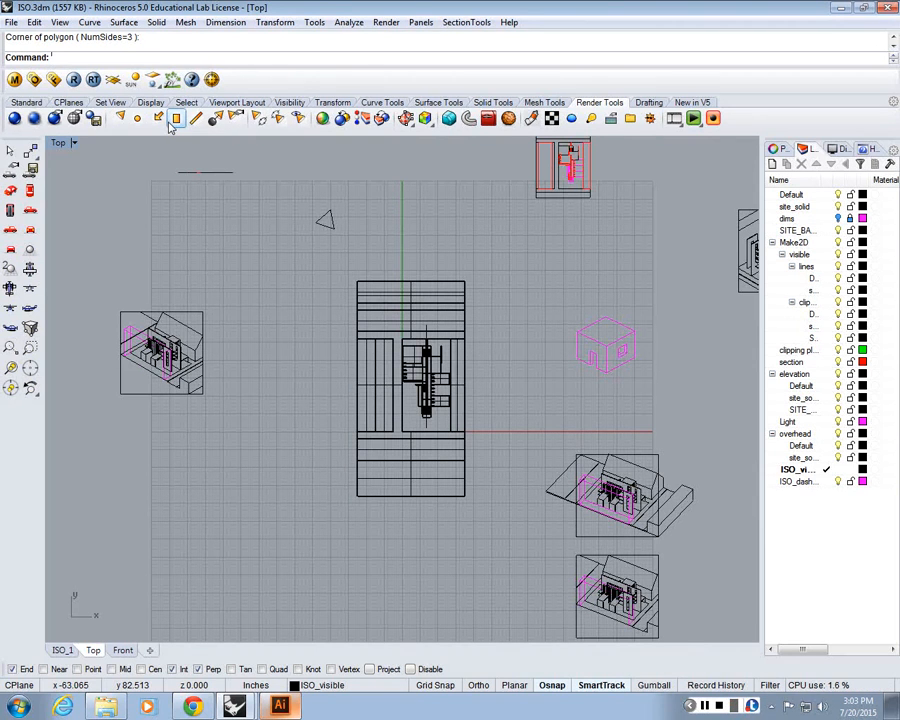
left_click_drag(261, 175, 203, 151)
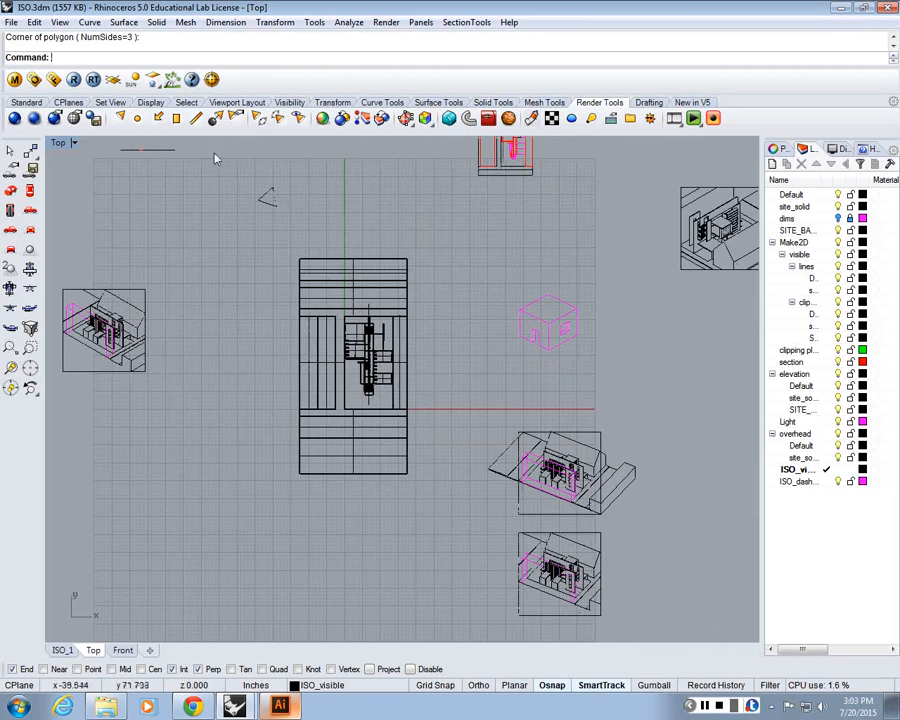
scroll(240, 152, "up", 2)
left_click_drag(414, 259, 420, 246)
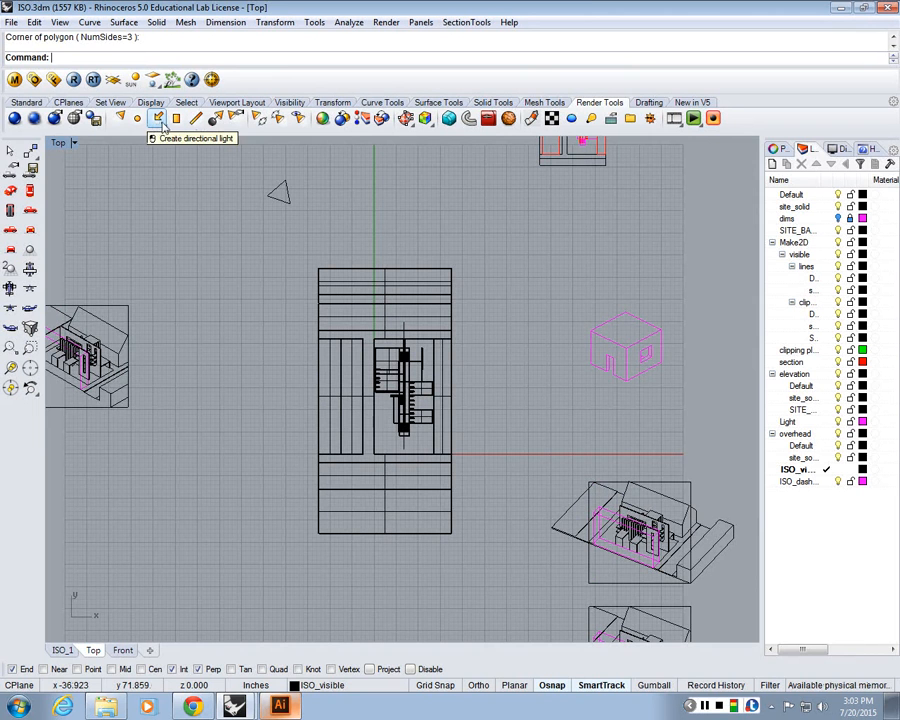
left_click(156, 122)
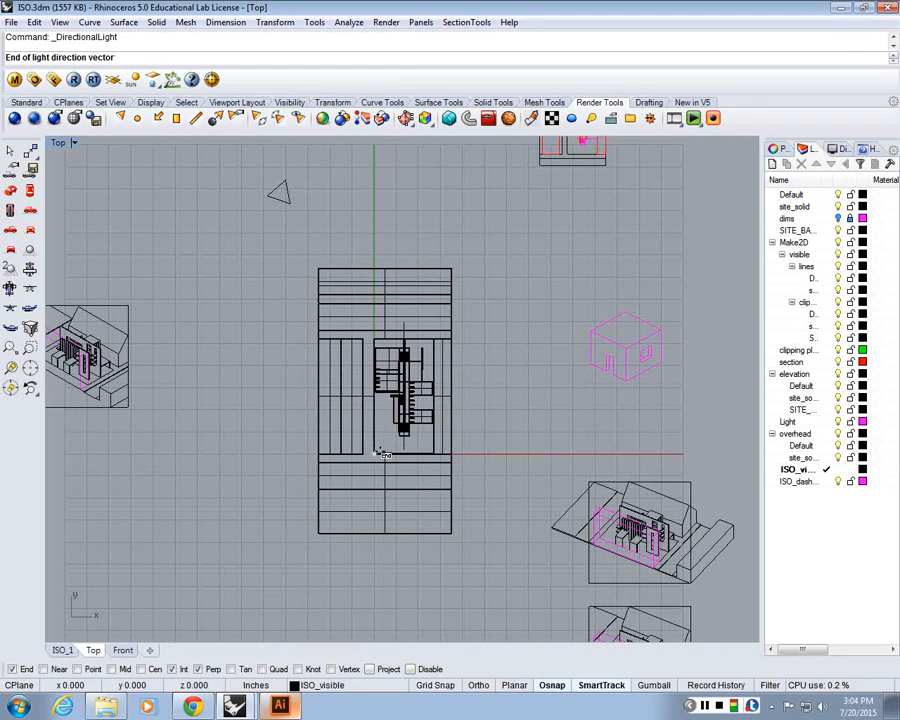
type("0,0,0")
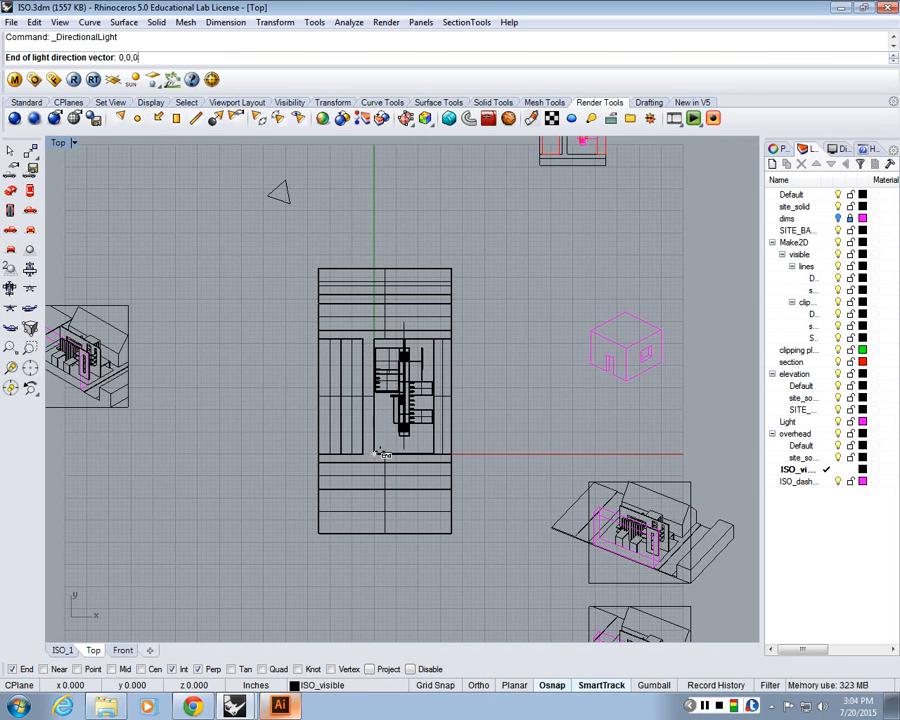
key("Return")
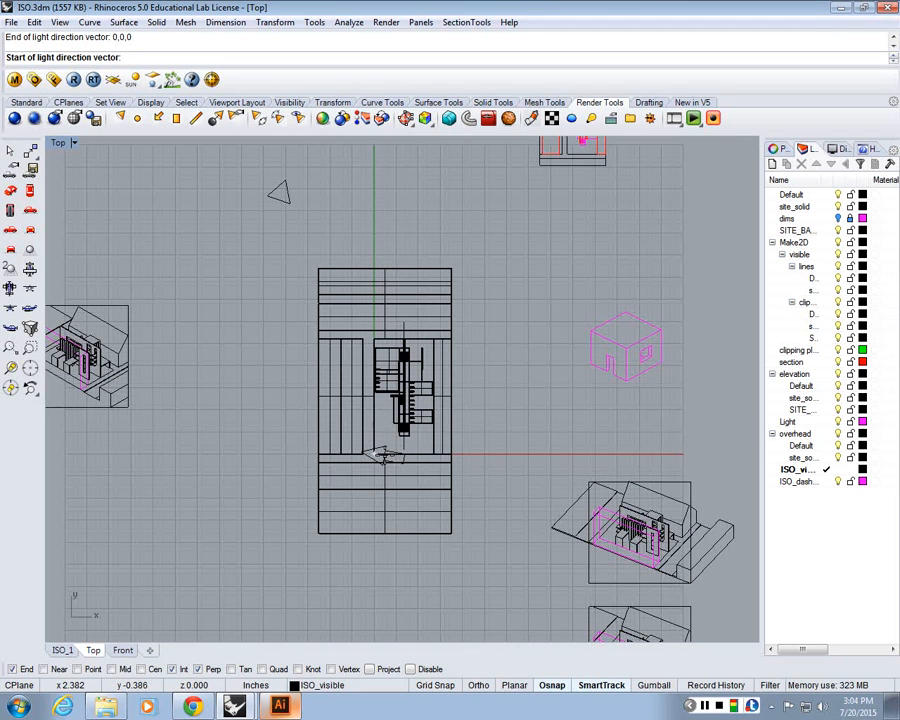
type("60,50,50")
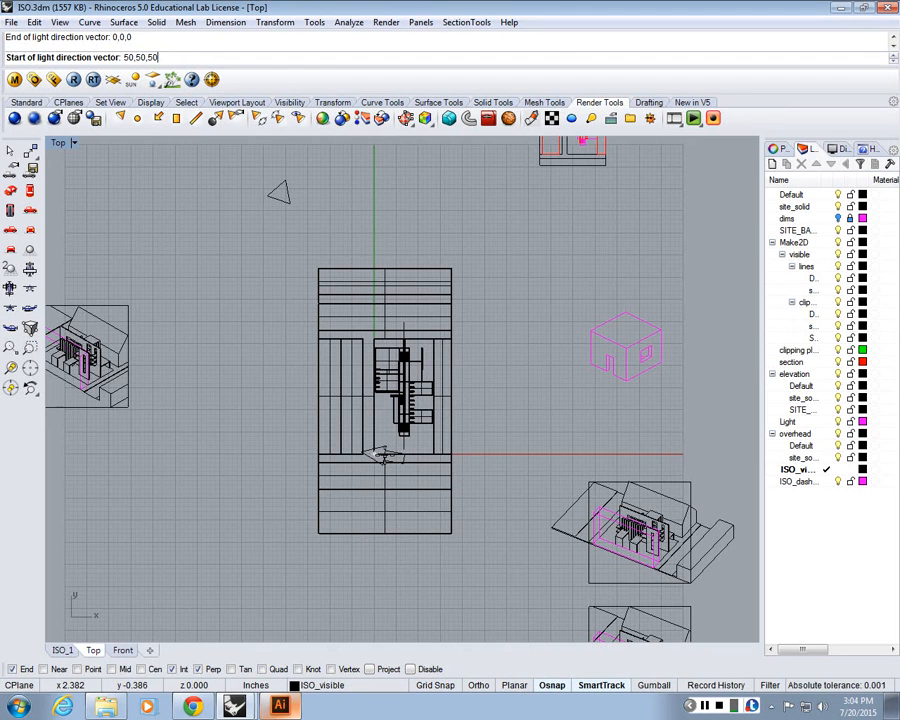
key("Return")
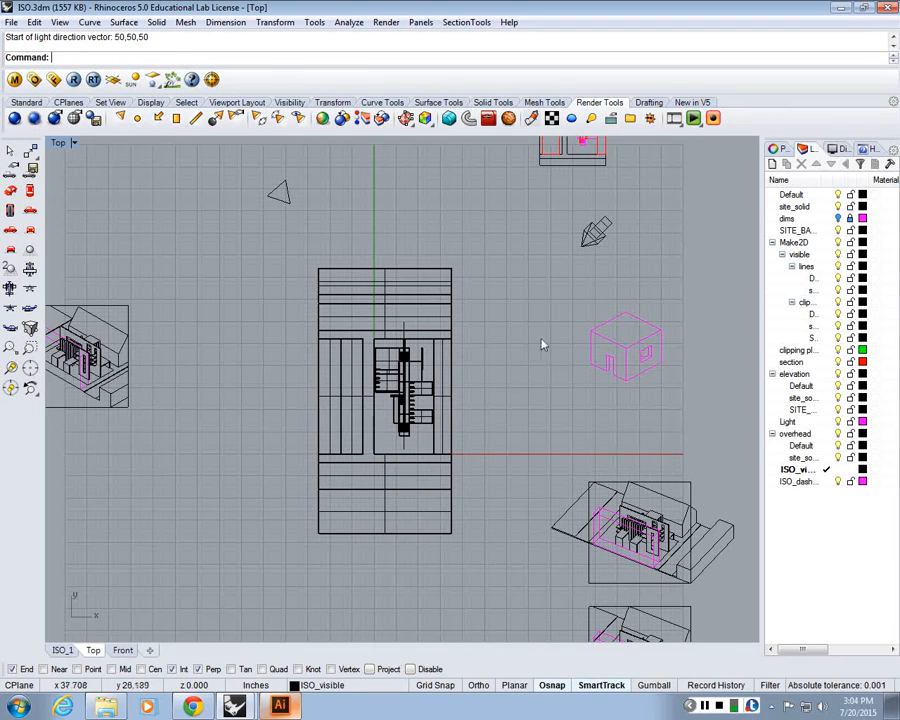
Select the new directional light and check its placement in the Top and Front views
left_click(606, 259)
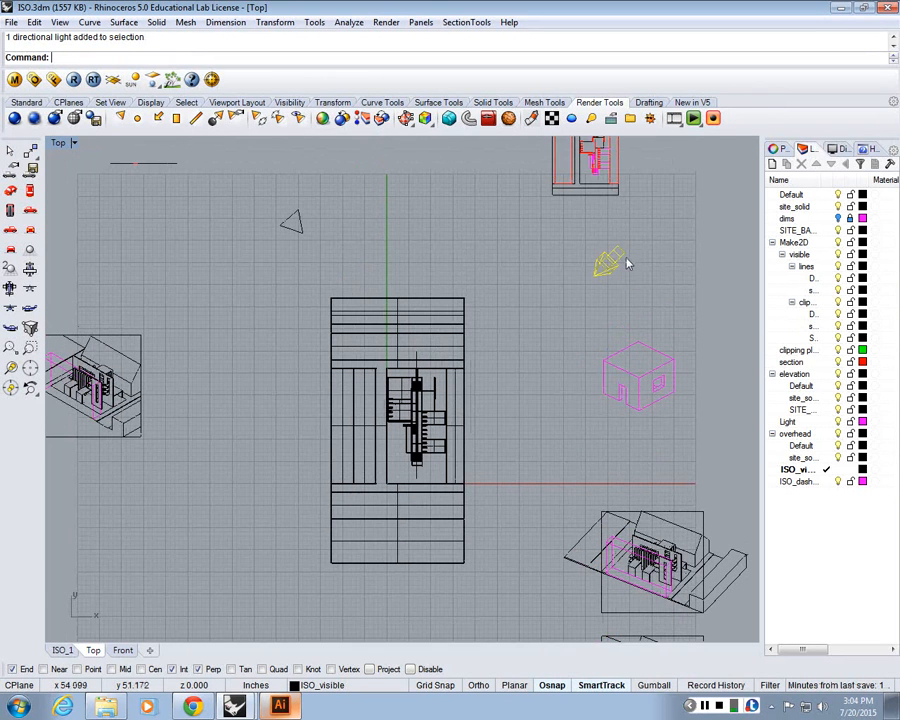
left_click_drag(627, 263, 581, 265)
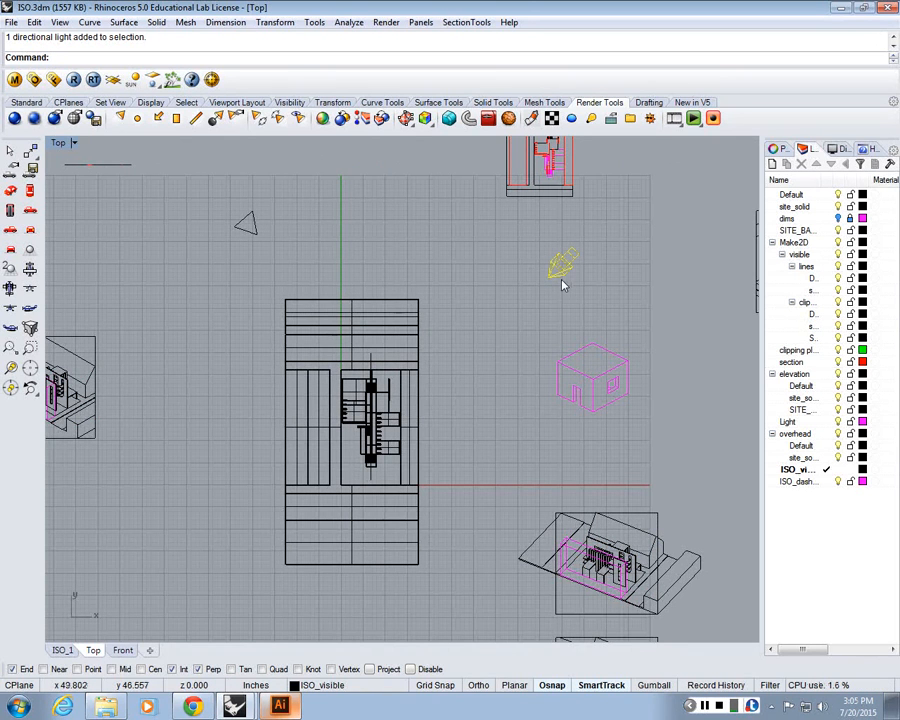
left_click_drag(526, 336, 542, 370)
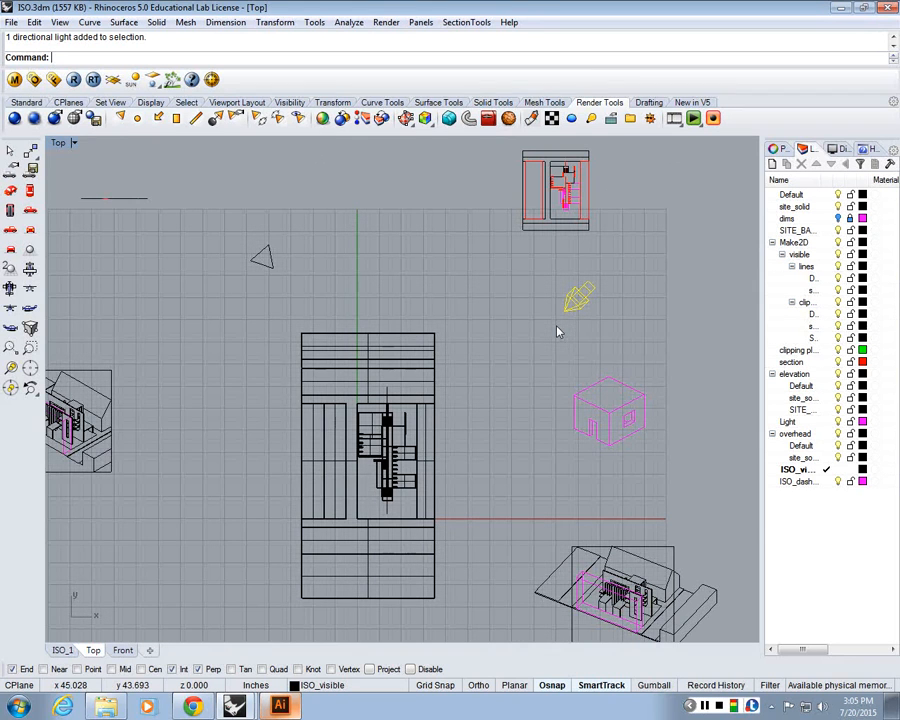
double_click(58, 143)
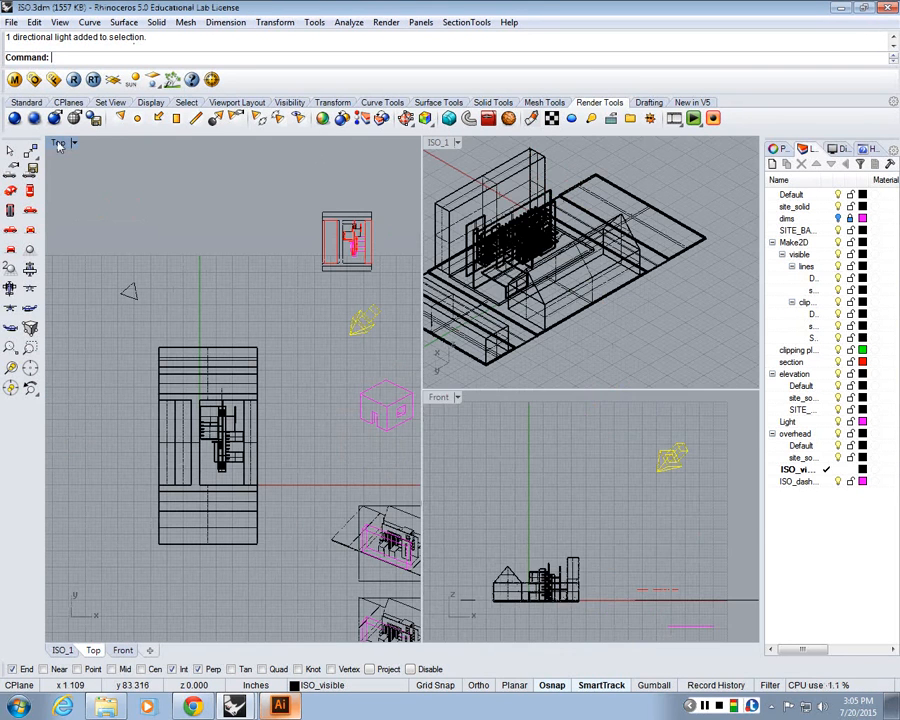
left_click_drag(616, 525, 592, 510)
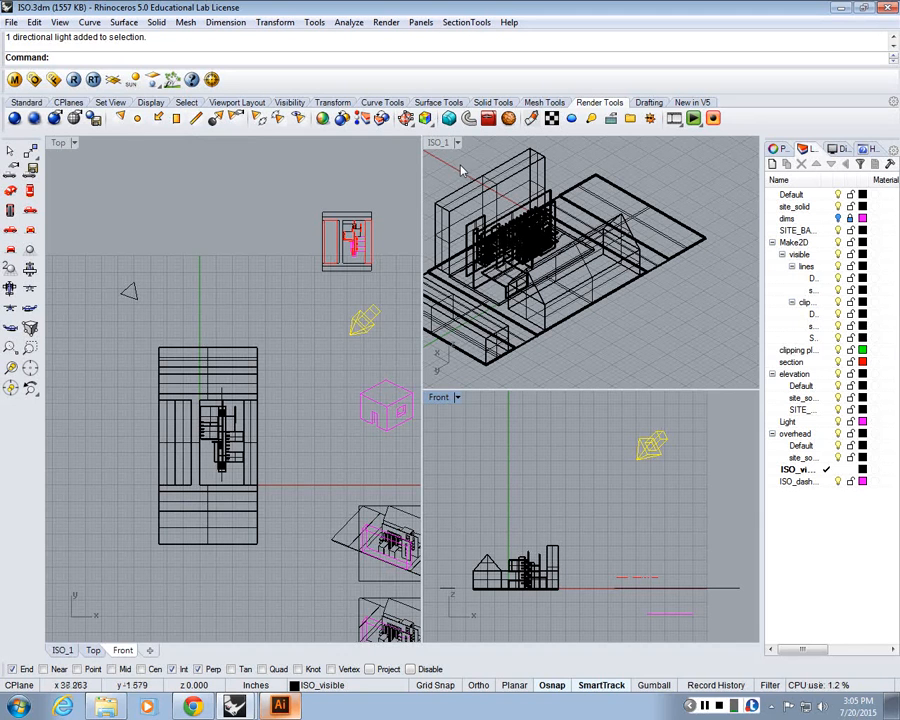
left_click(175, 120)
left_click(400, 318)
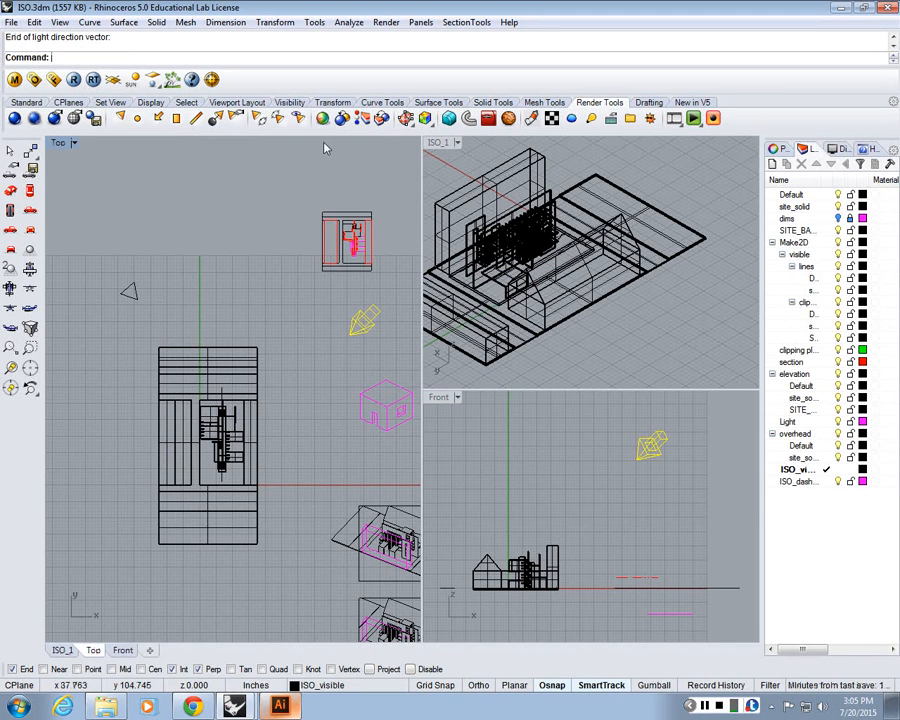
double_click(59, 143)
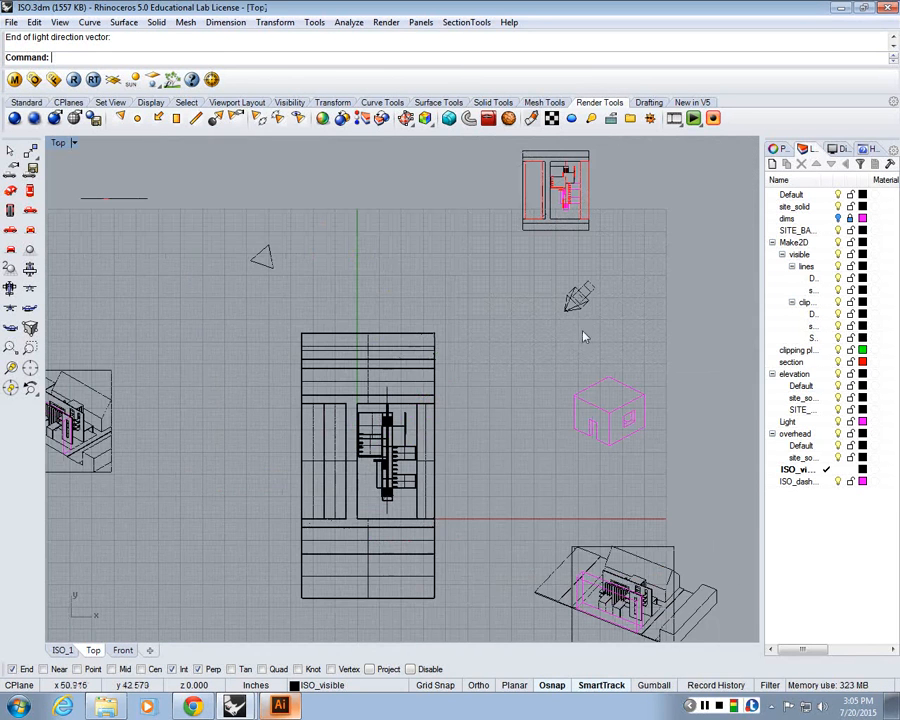
Rotate the selected directional light about the origin so it sits to the lower left of the building plan
left_click(577, 298)
left_click_drag(472, 226, 515, 238)
scroll(515, 236, "down", 4)
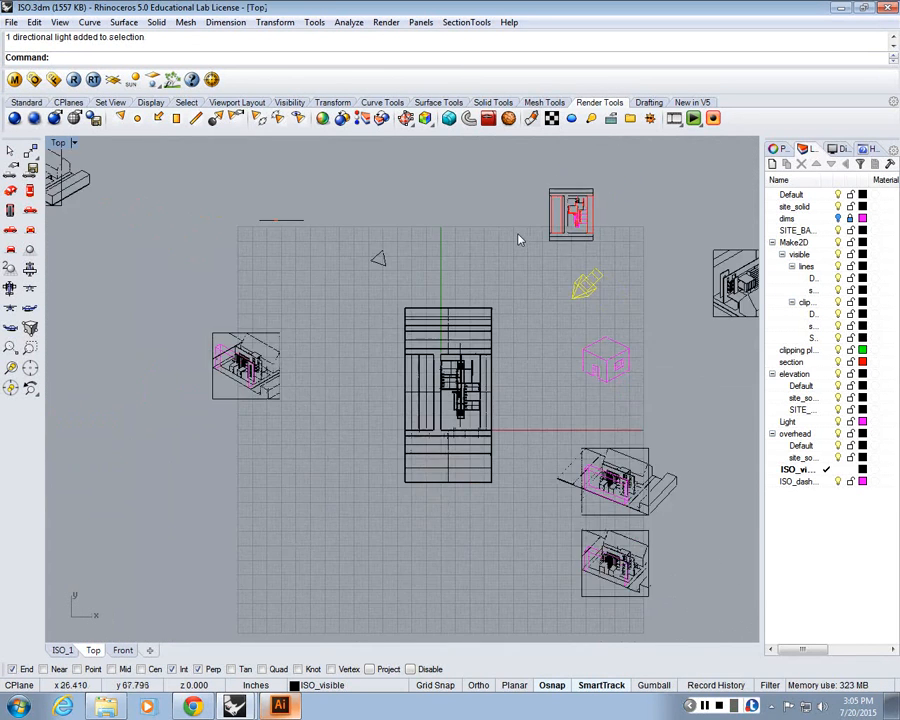
scroll(502, 222, "up", 4)
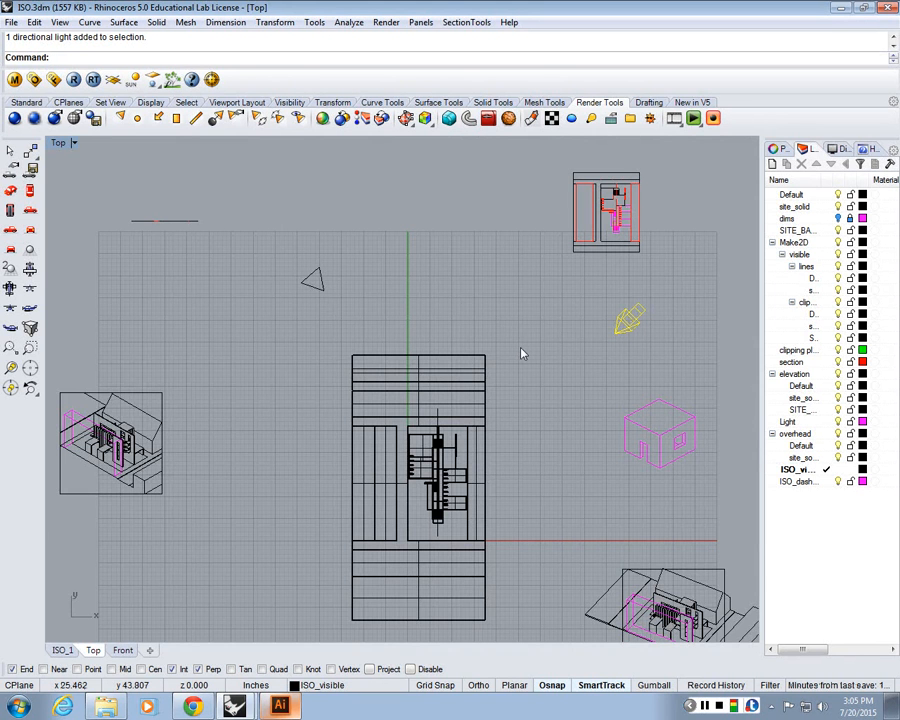
scroll(521, 353, "up", 2)
scroll(598, 348, "down", 2)
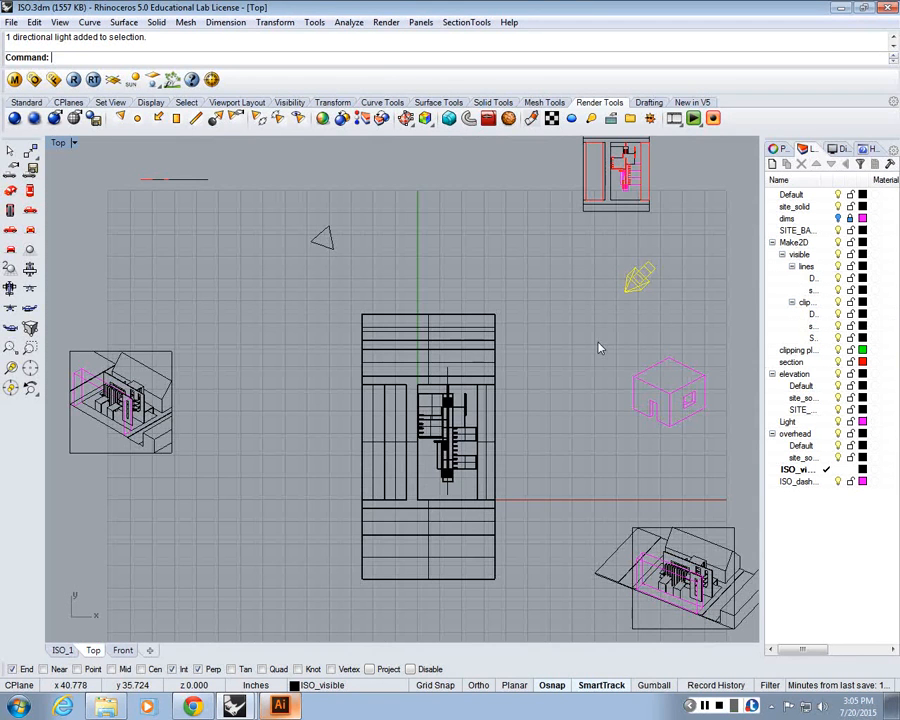
type("Rotate")
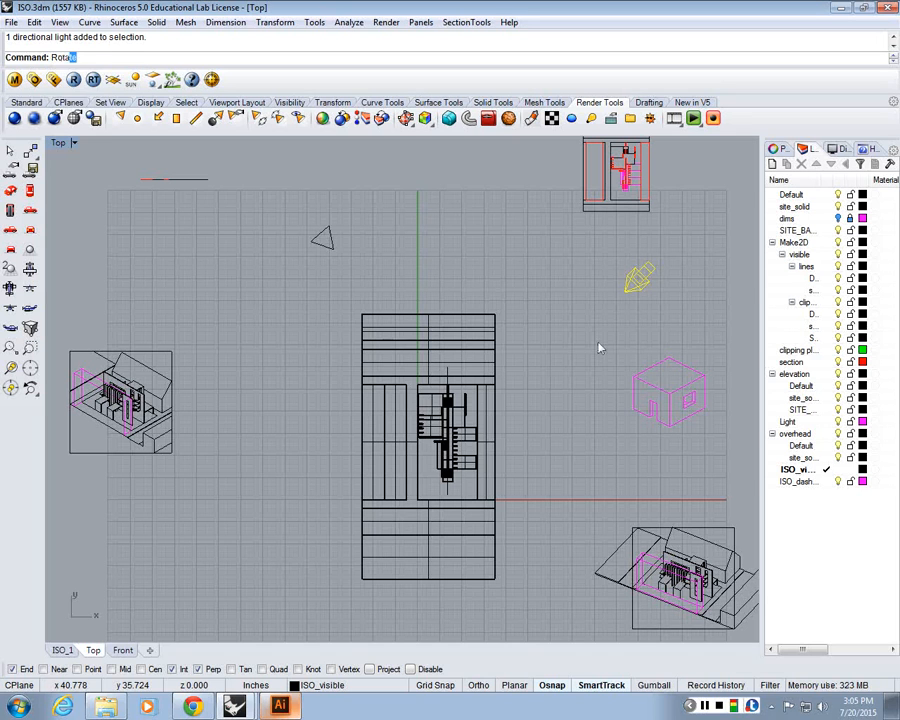
key("Return")
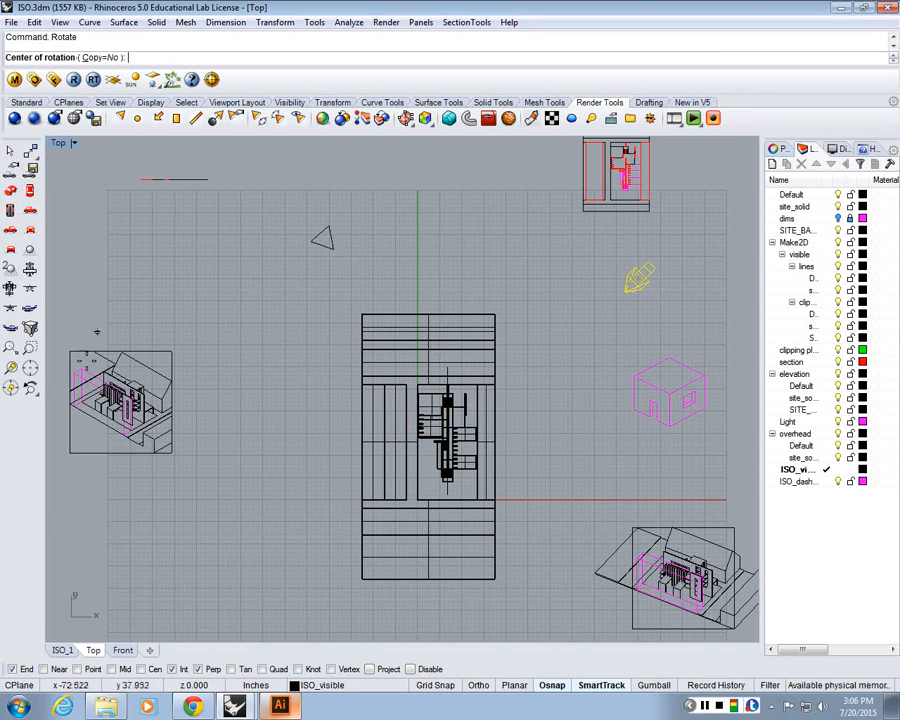
left_click_drag(632, 284, 576, 212)
left_click_drag(513, 318, 526, 357)
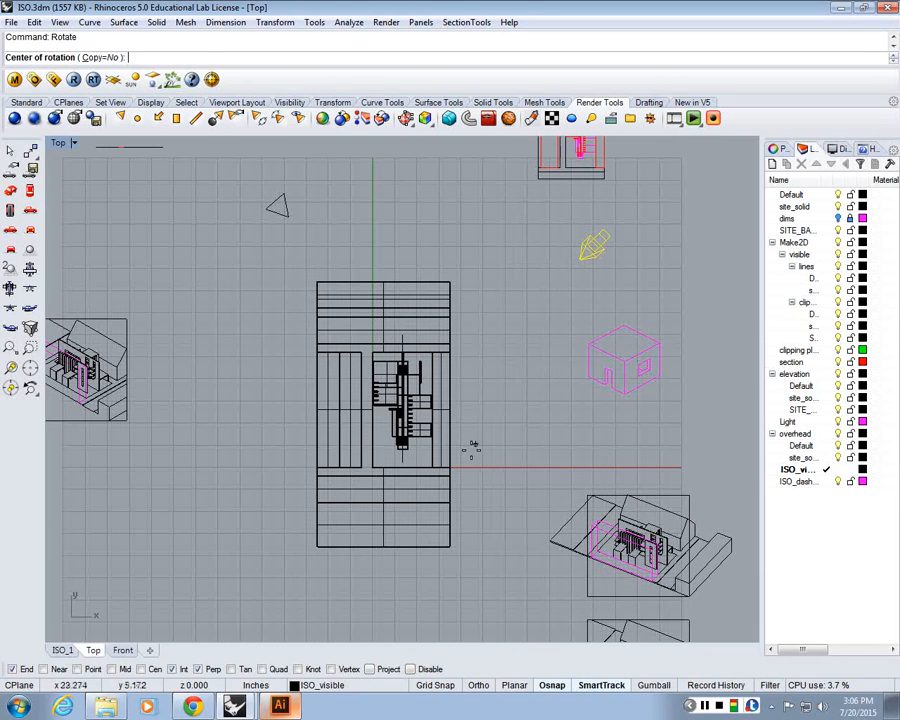
left_click(390, 466)
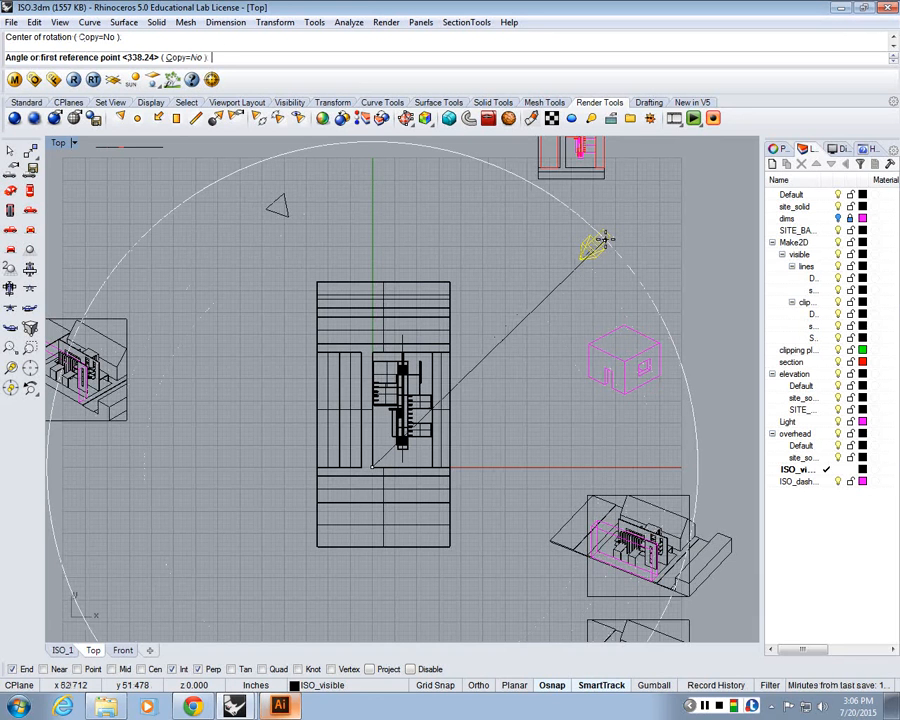
left_click(608, 230)
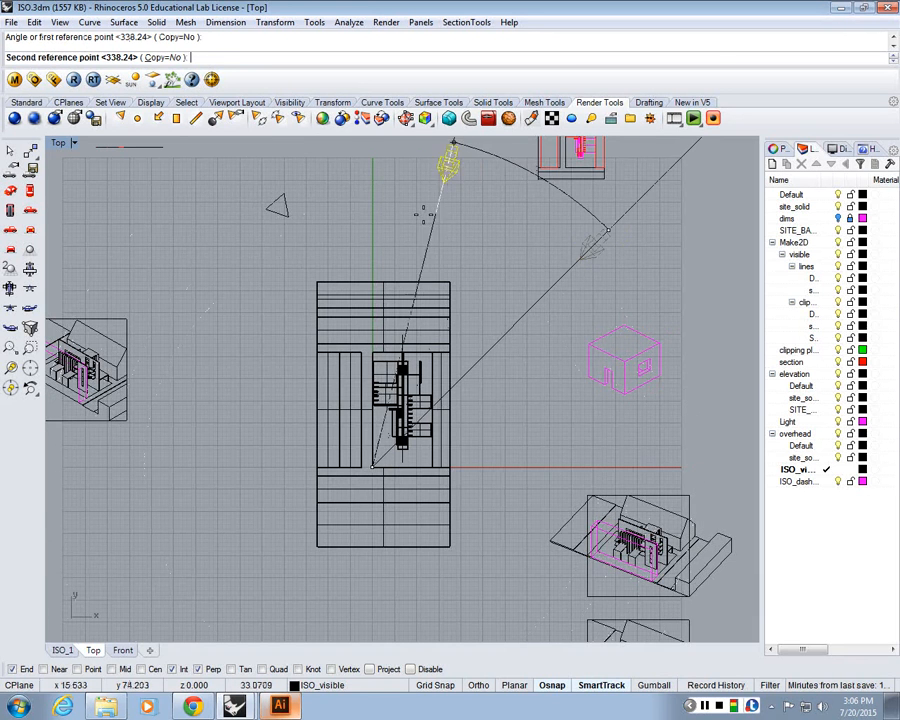
scroll(445, 160, "down", 3)
scroll(260, 380, "up", 2)
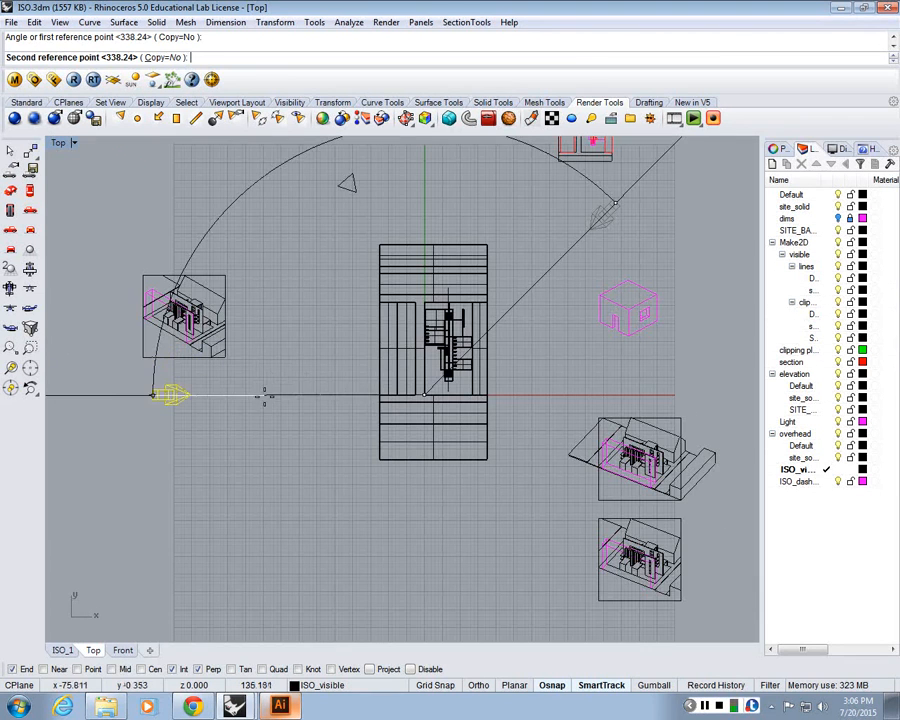
left_click(333, 437)
scroll(340, 441, "down", 4)
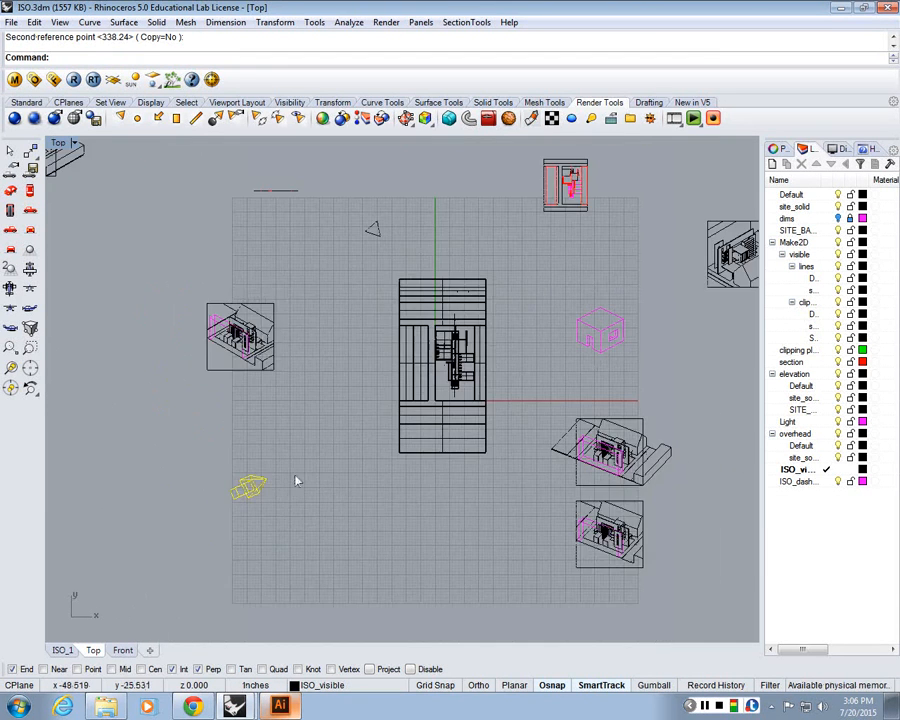
Delete the Make2D drawings and extra geometry surrounding the building plan in the Top view
mouse_move(350, 426)
left_mouse_down()
mouse_move(183, 297)
mouse_move(266, 302)
left_mouse_up()
key("Delete")
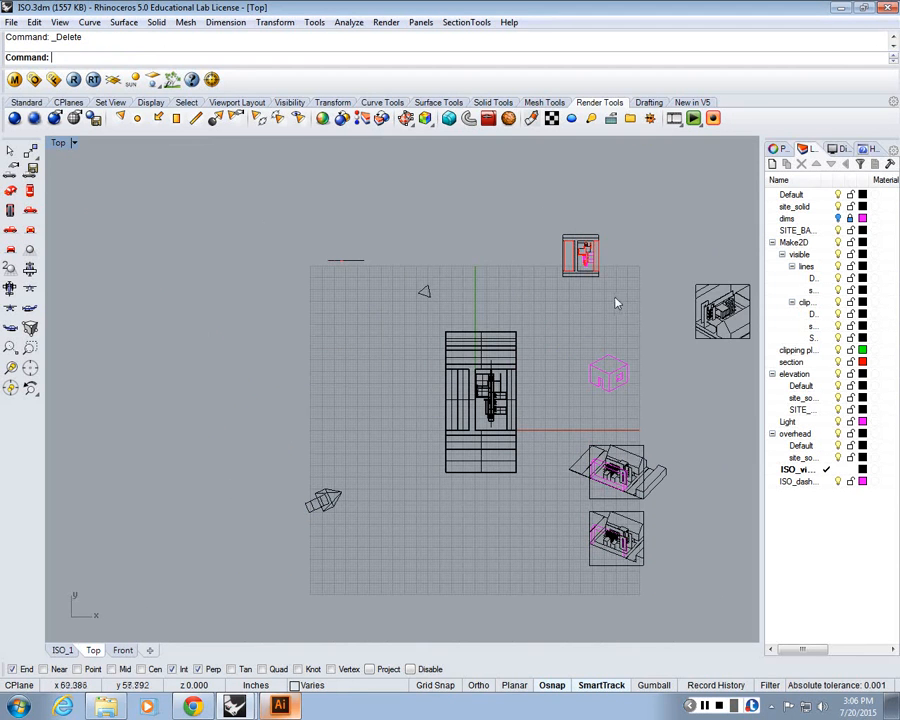
left_click_drag(617, 301, 555, 446)
key("Delete")
left_click_drag(738, 413, 665, 380)
left_click_drag(665, 380, 476, 175)
key("Delete")
key("Delete")
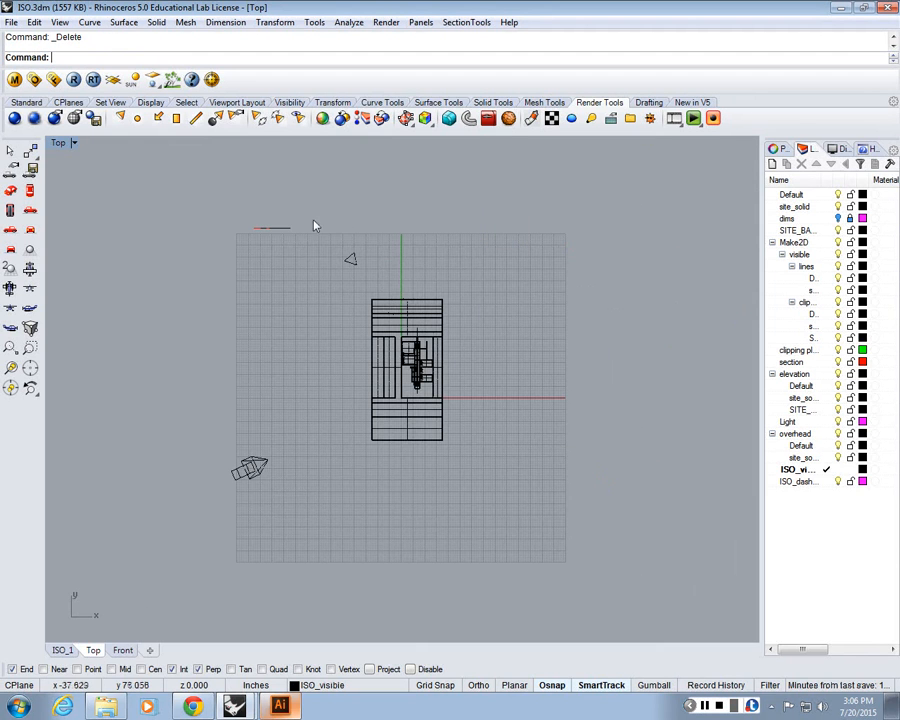
Start a new directional light, setting its direction vector's end at the building's centre
scroll(258, 288, "up", 2)
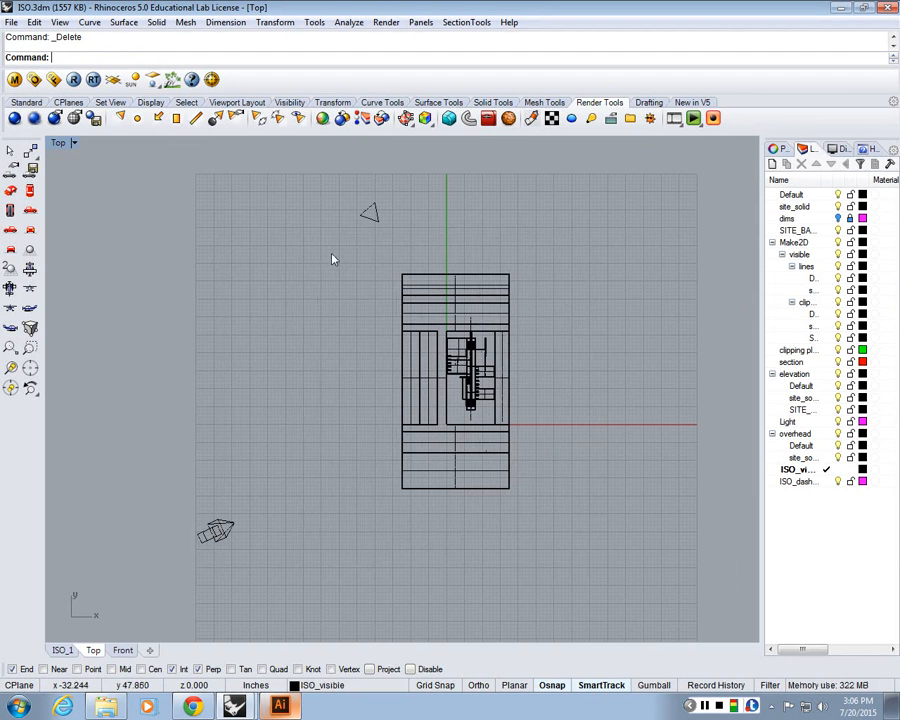
left_click(212, 542)
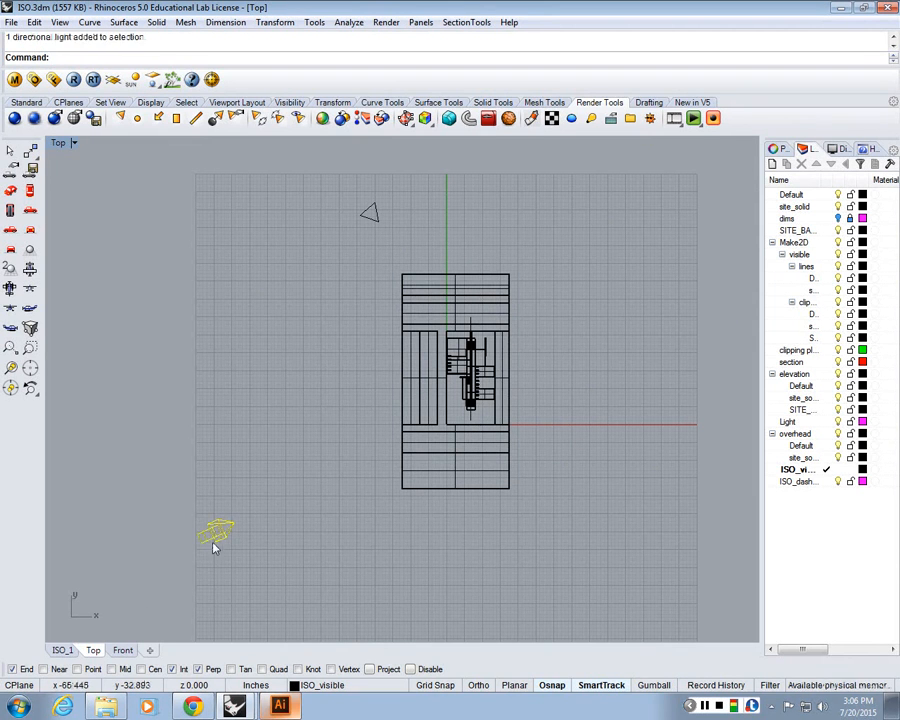
left_click(265, 510)
left_click_drag(243, 269, 232, 232)
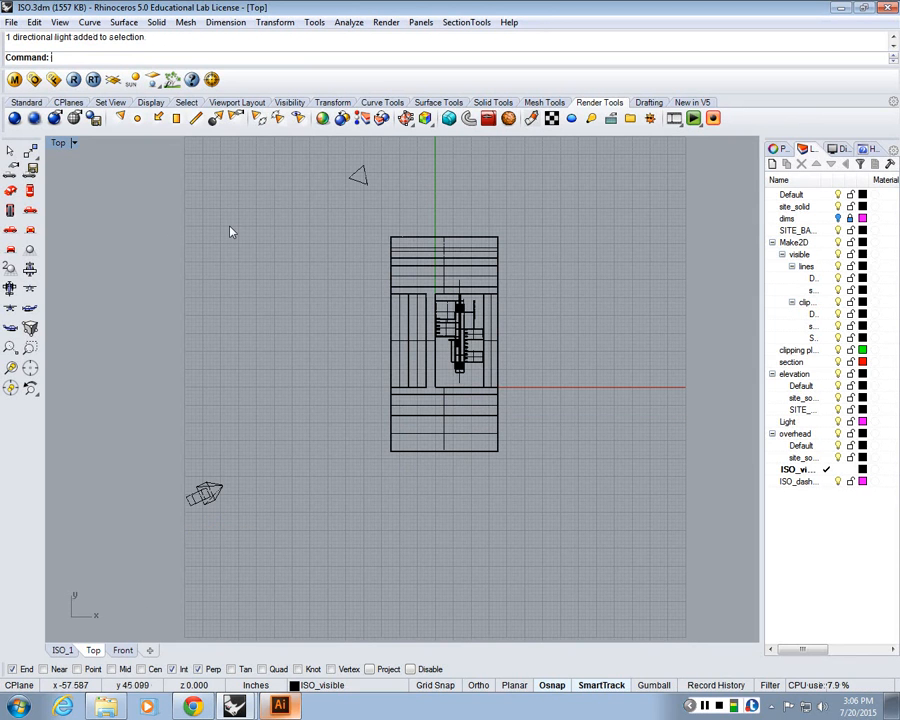
left_click(158, 120)
left_click(443, 337)
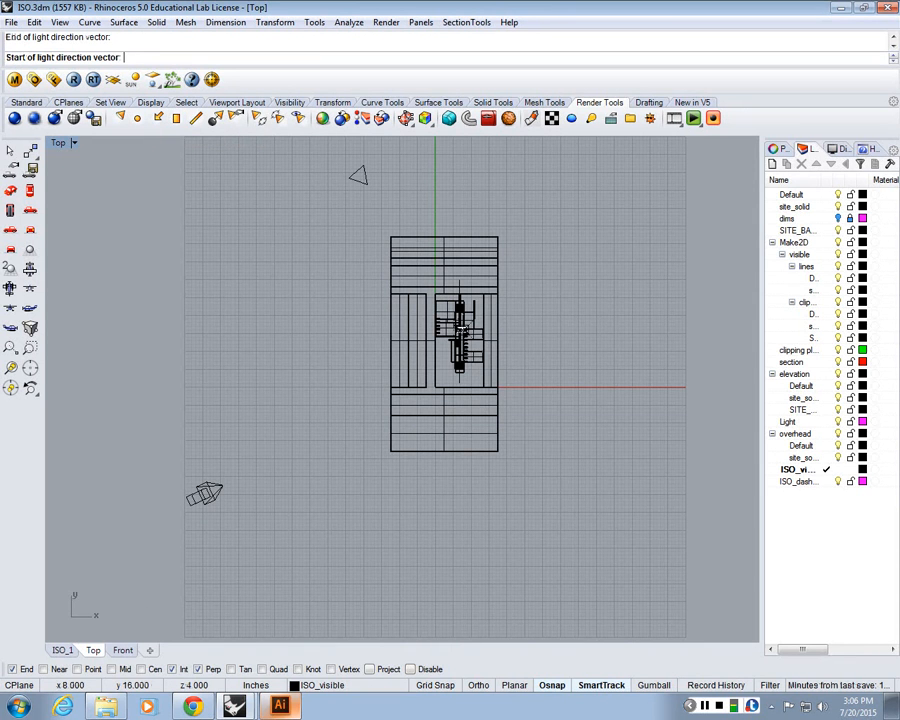
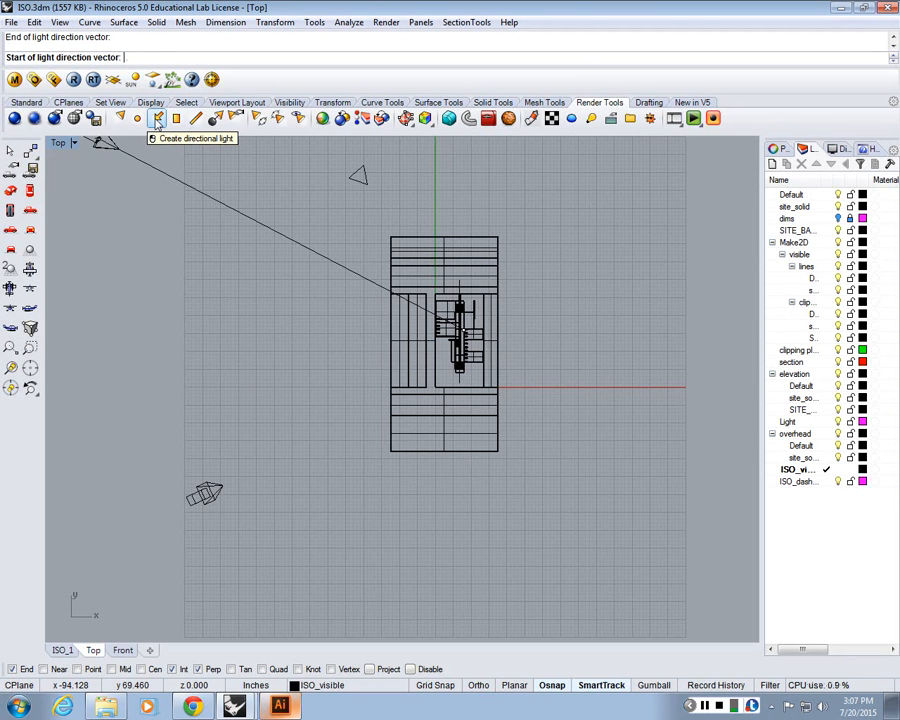
Leave the light command, reset the Top view to Wireframe display, and return to the four-viewport layout
key("Escape")
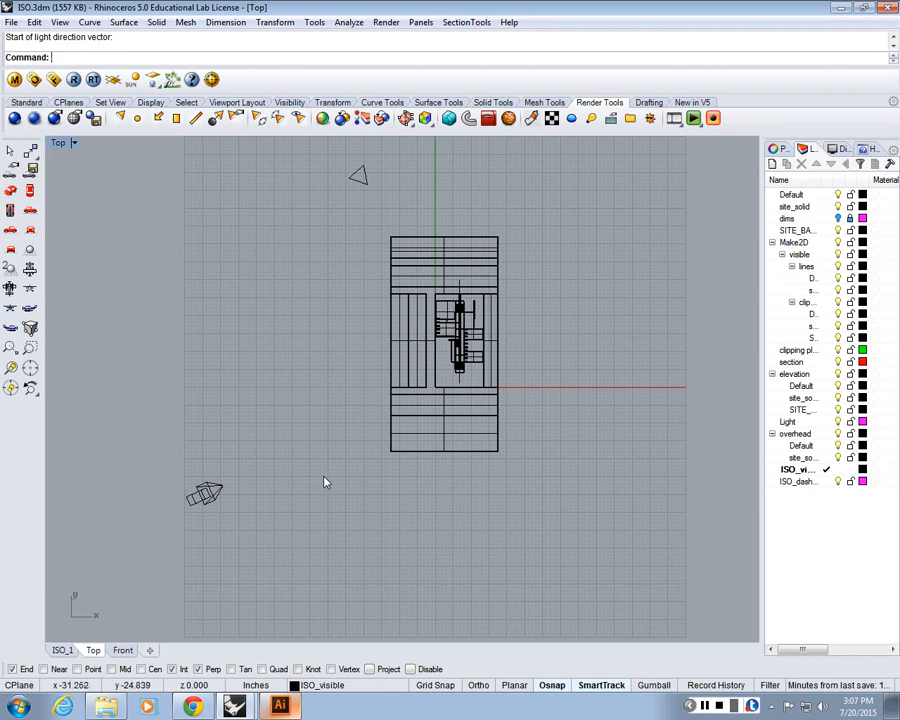
left_click(62, 146)
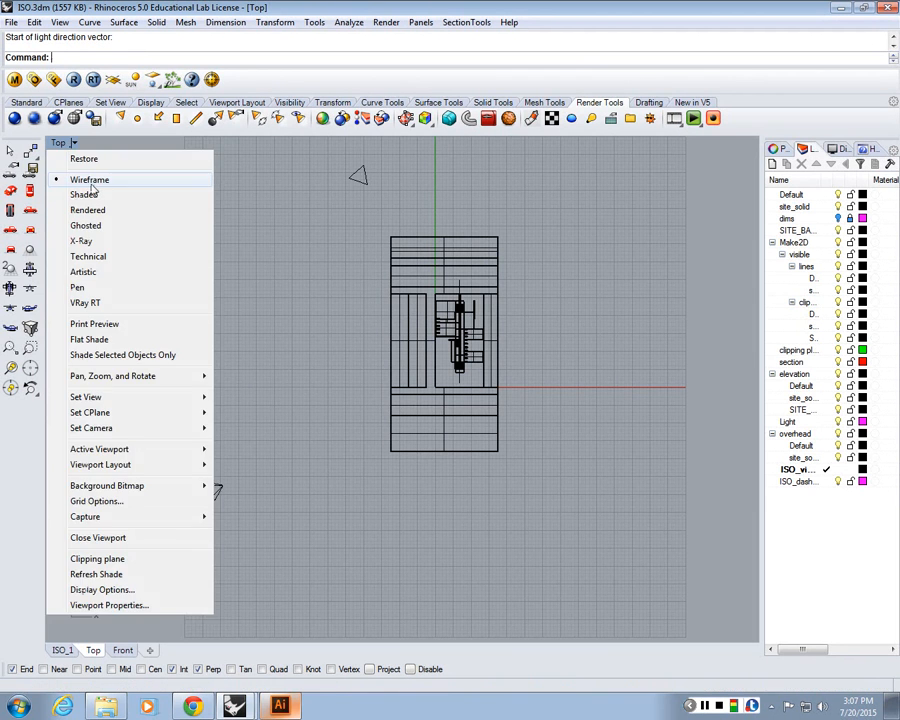
left_click(132, 180)
left_click(60, 143)
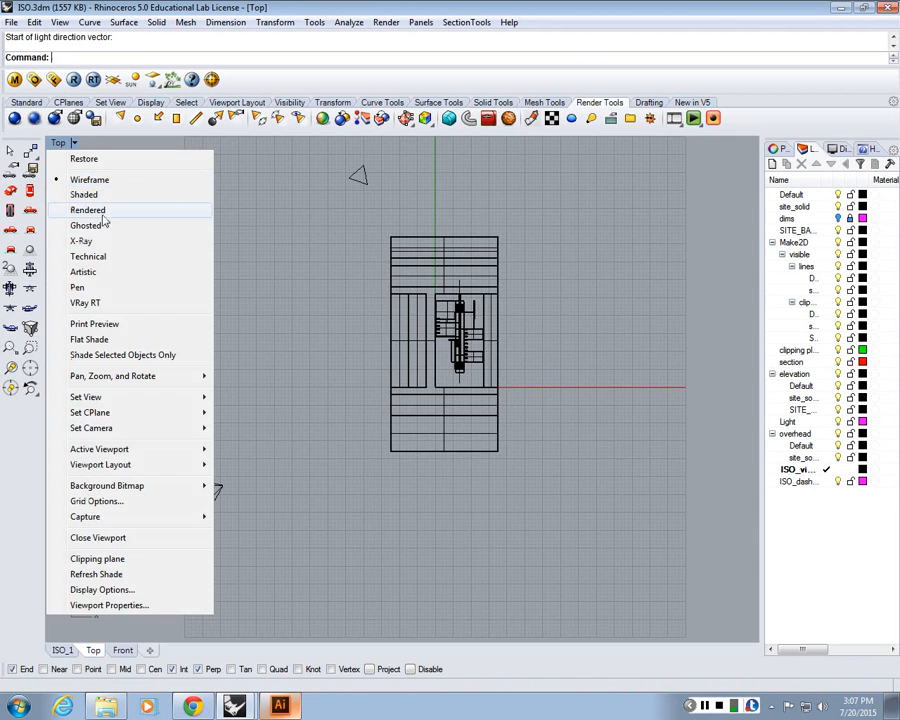
left_click(106, 209)
left_click(61, 146)
left_click(105, 179)
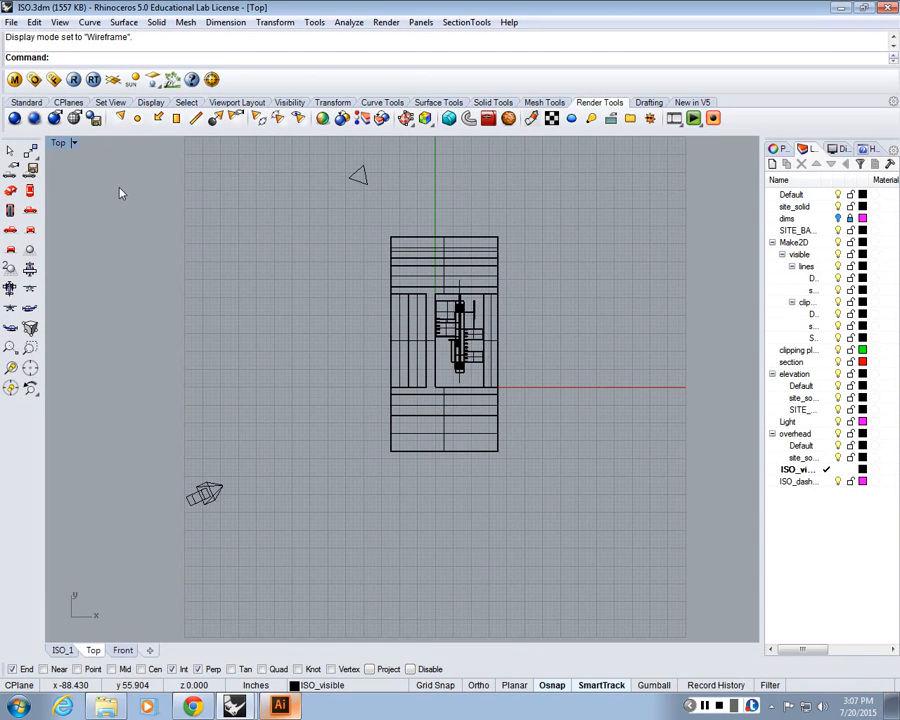
double_click(59, 146)
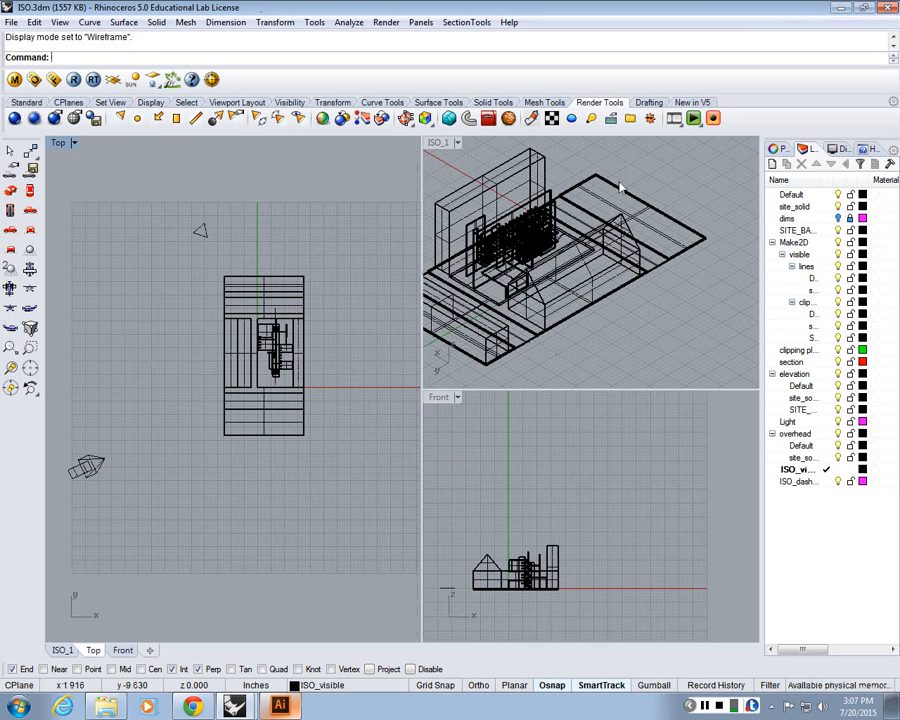
Render the ISO_1 view and examine the shading of the building in the render window
scroll(600, 185, "down", 2)
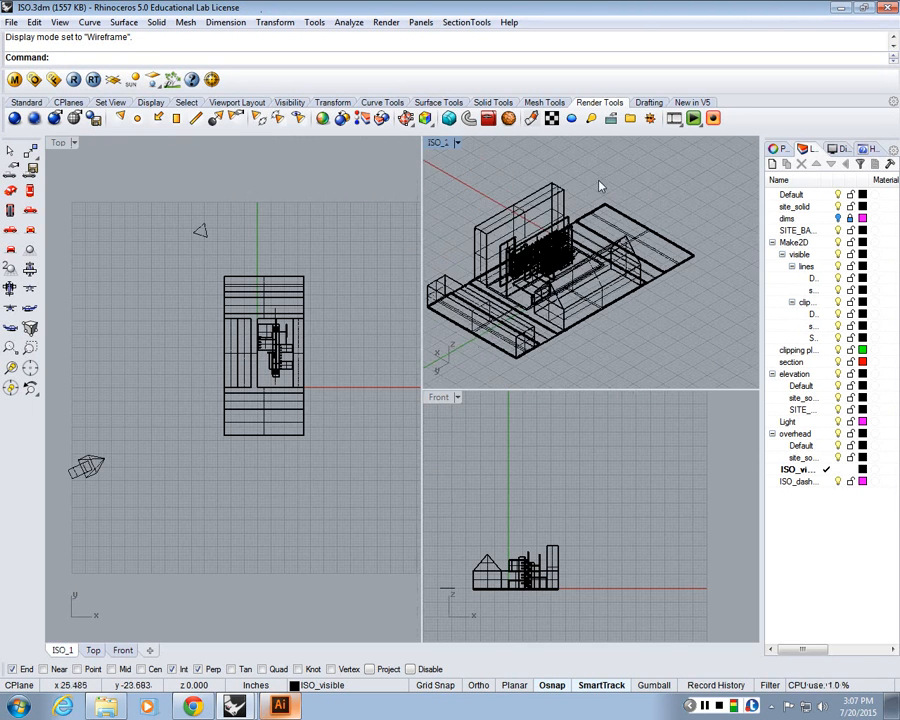
scroll(600, 186, "down", 2)
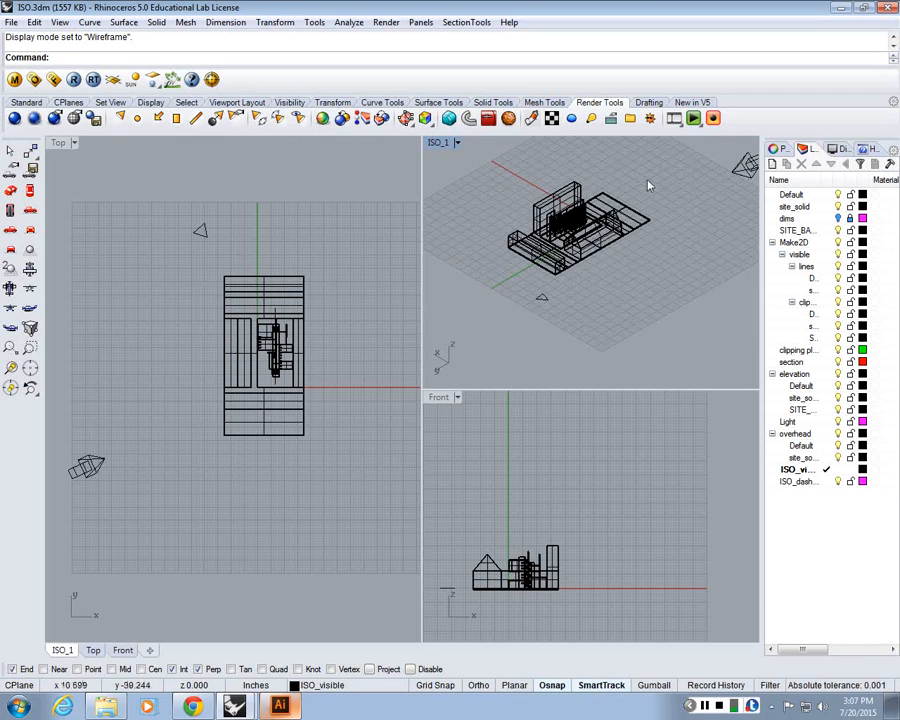
scroll(545, 250, "up", 3)
scroll(540, 220, "up", 2)
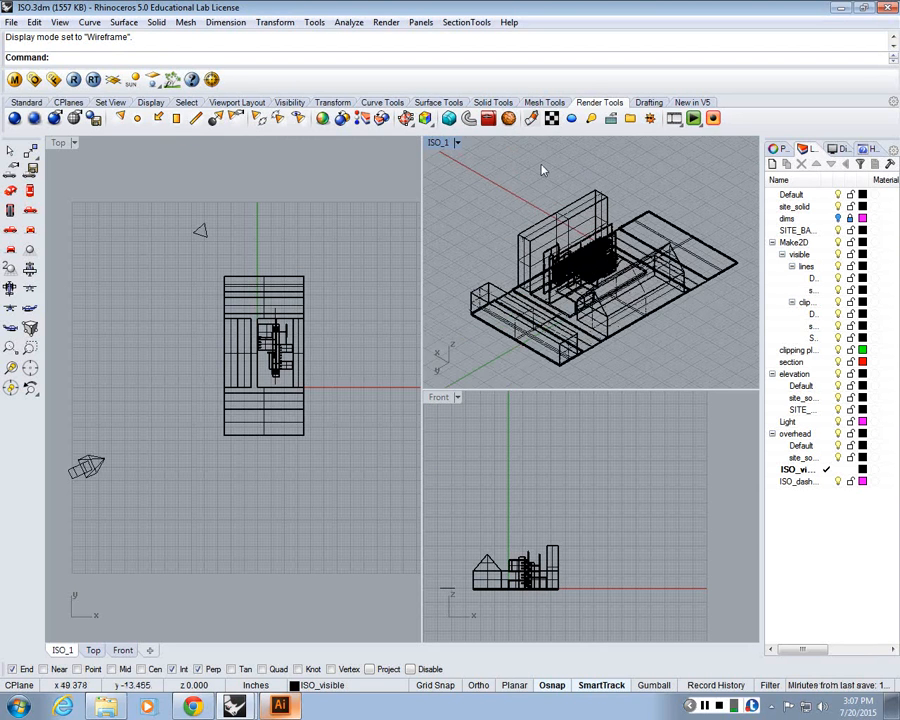
left_click(427, 121)
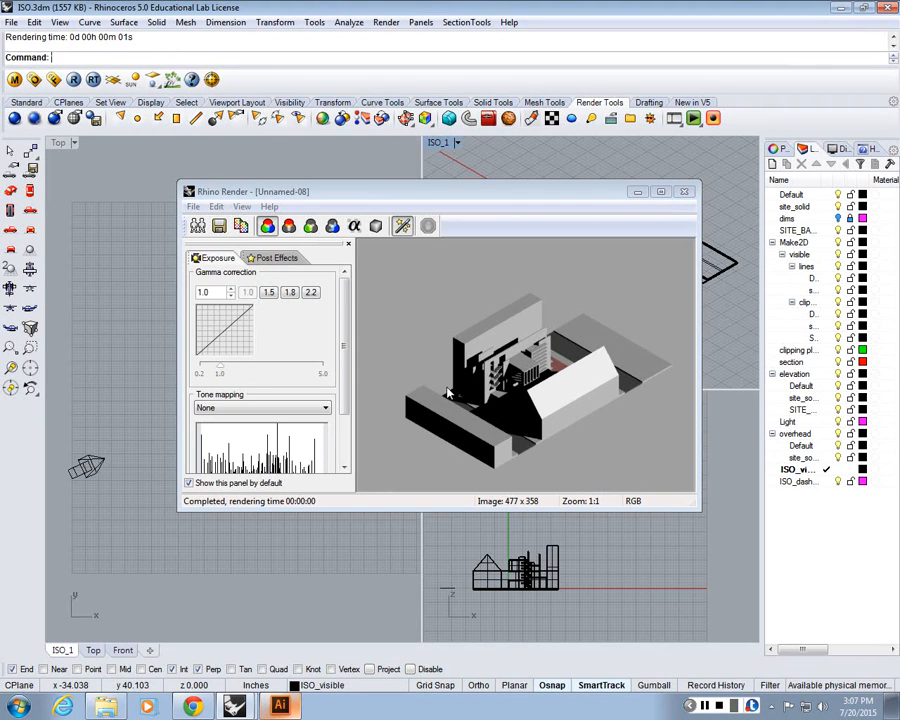
scroll(449, 393, "up", 1)
scroll(504, 374, "up", 1)
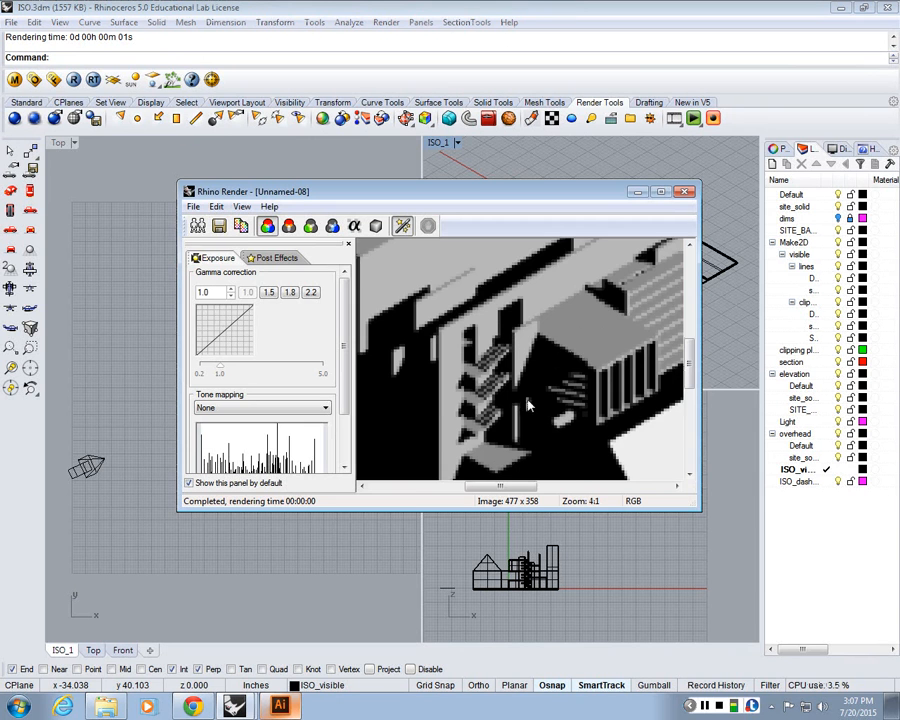
scroll(529, 405, "down", 2)
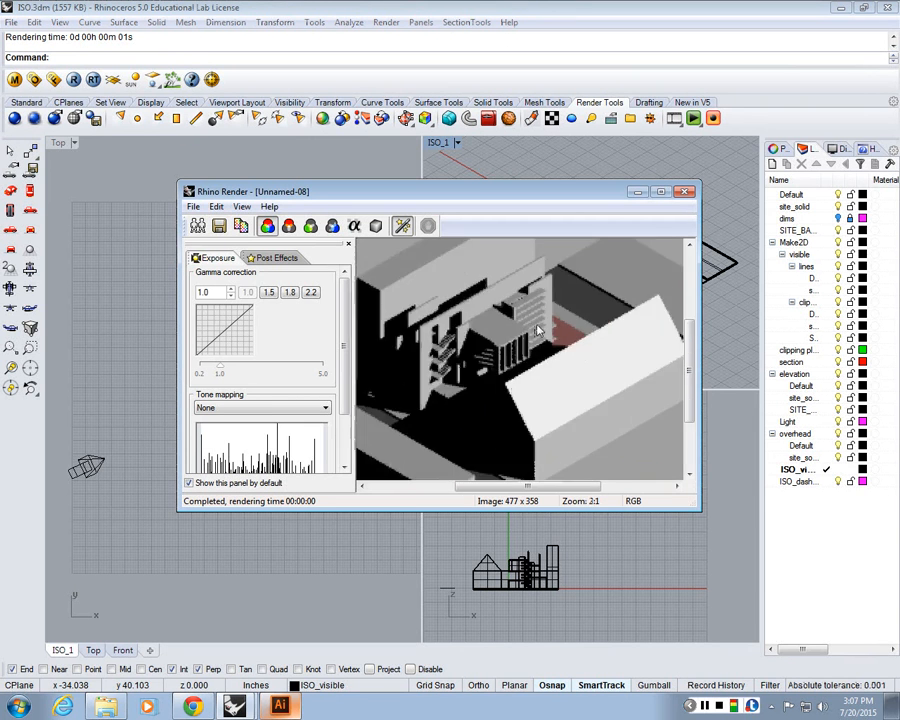
scroll(538, 332, "up", 2)
scroll(545, 340, "down", 3)
scroll(530, 384, "up", 2)
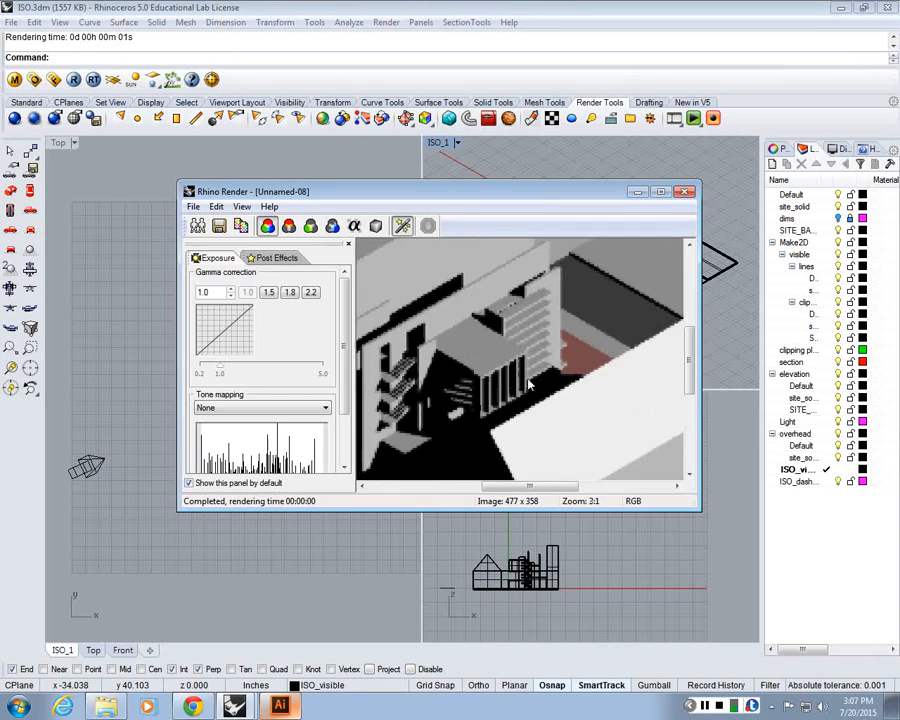
scroll(530, 385, "down", 2)
scroll(531, 383, "up", 2)
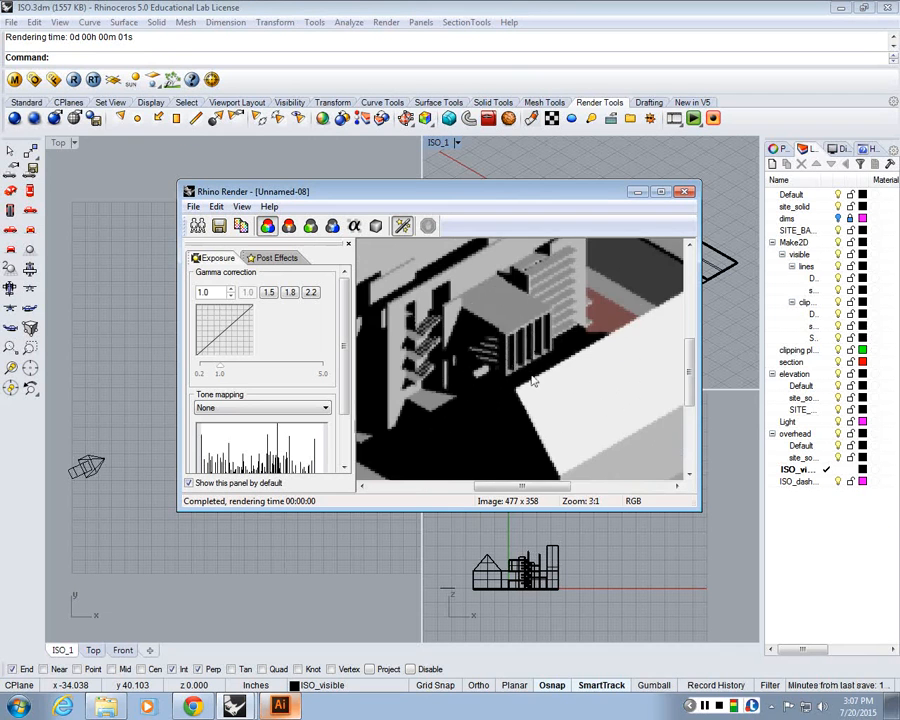
scroll(532, 379, "down", 2)
scroll(460, 400, "up", 1)
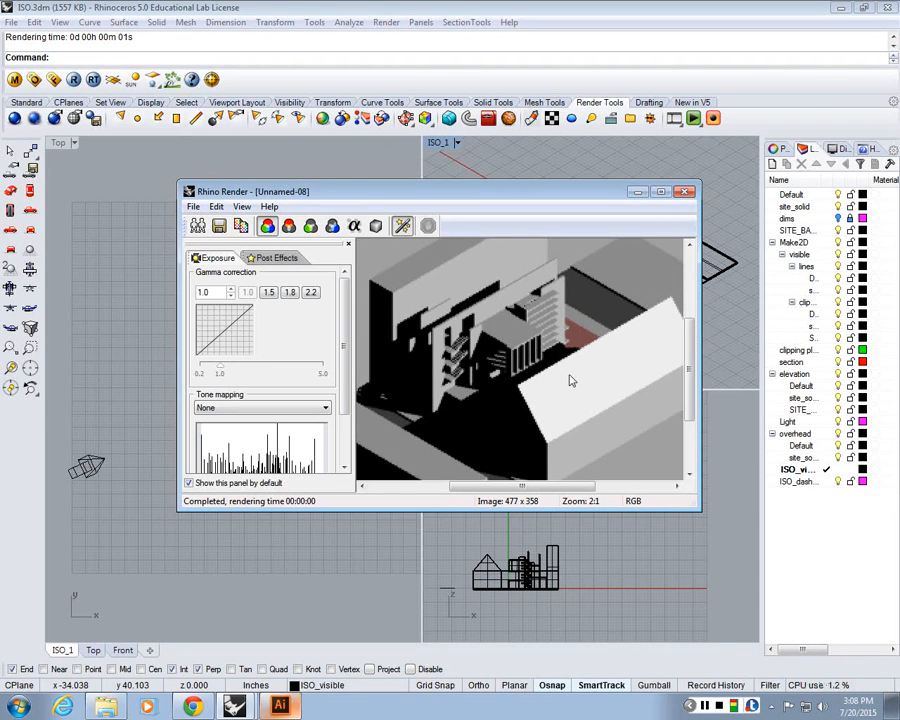
left_click(686, 190)
Rotate the selected directional light upward about the building's base in the Front view
scroll(598, 484, "down", 4)
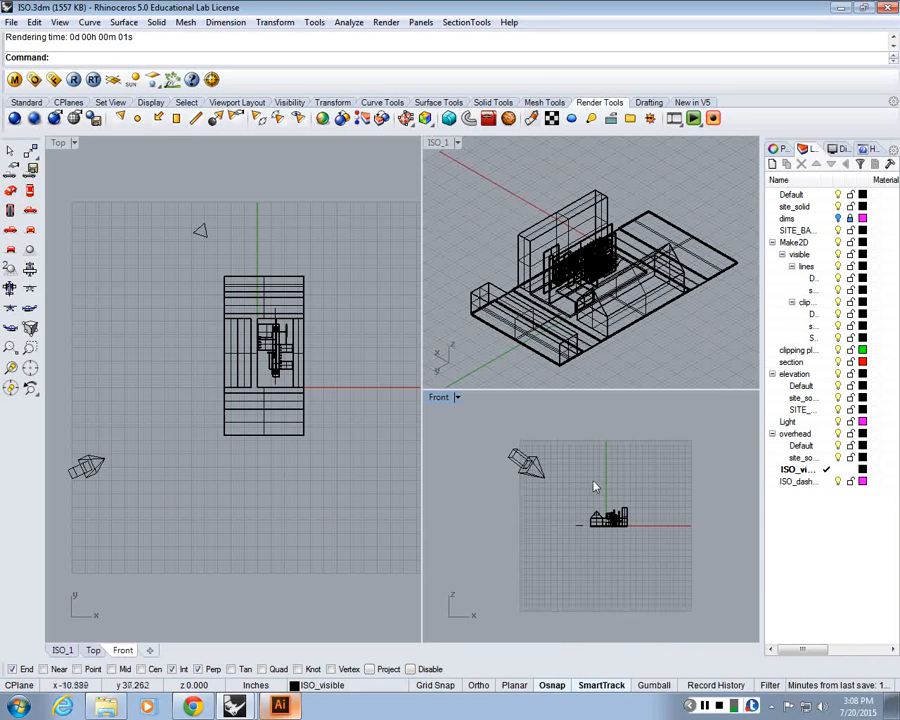
scroll(596, 480, "up", 2)
left_click(485, 463)
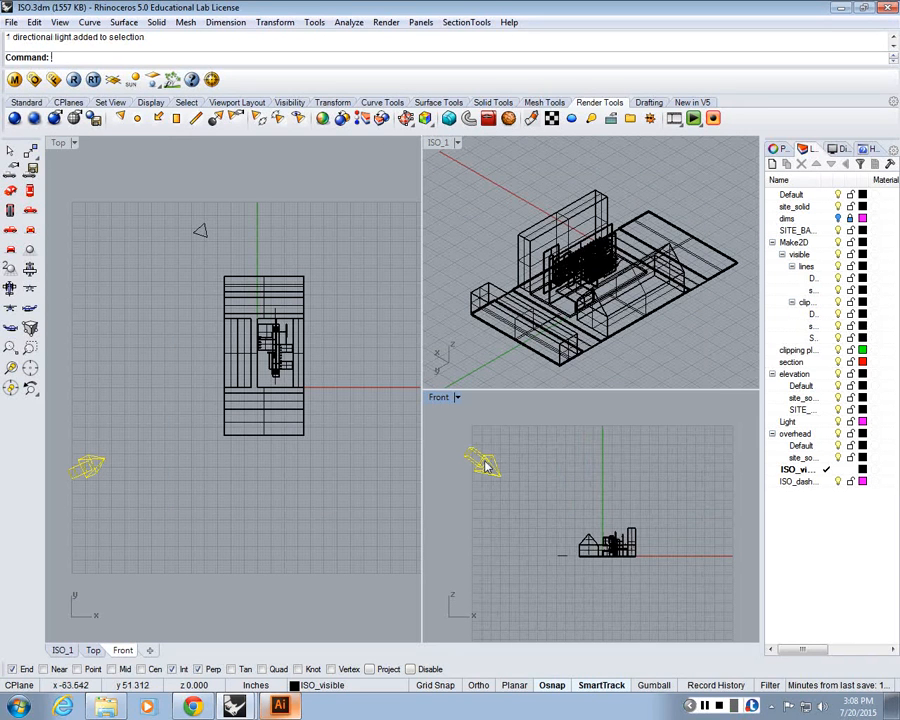
type("rotate")
key("Return")
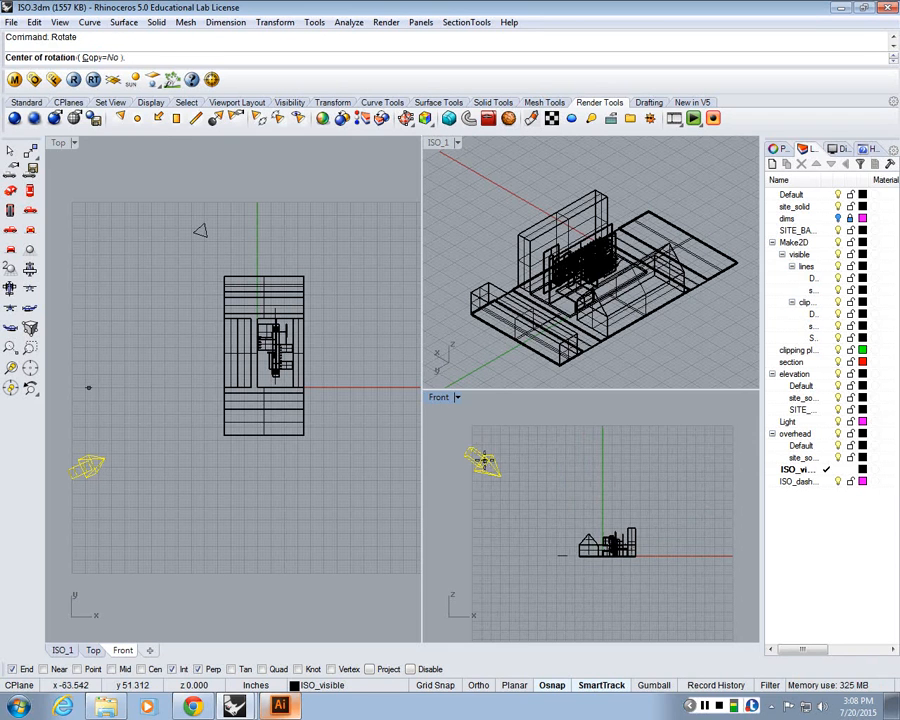
left_click(602, 555)
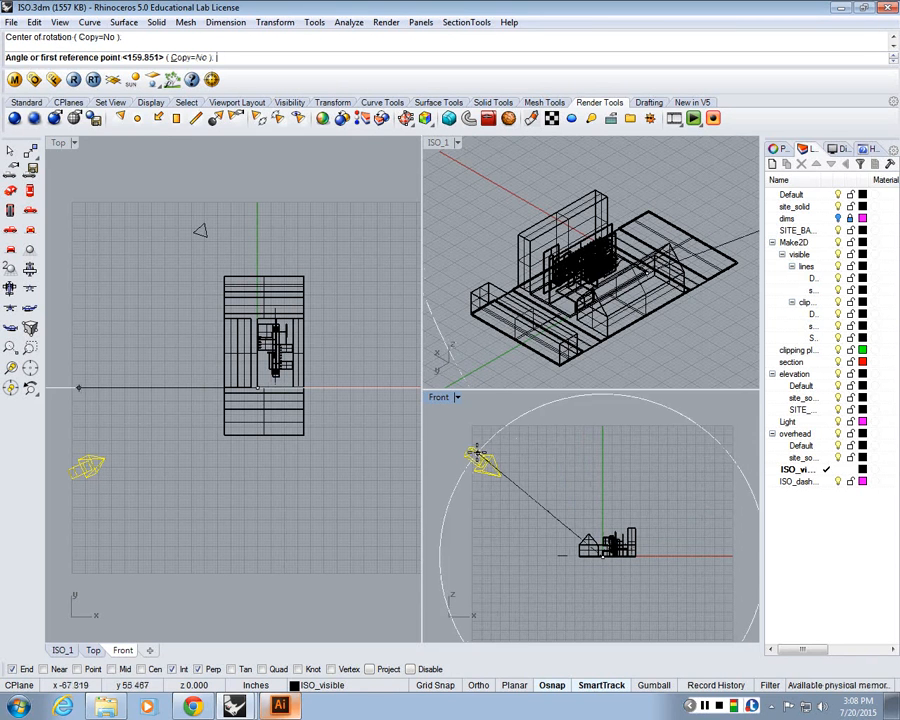
scroll(456, 442, "down", 2)
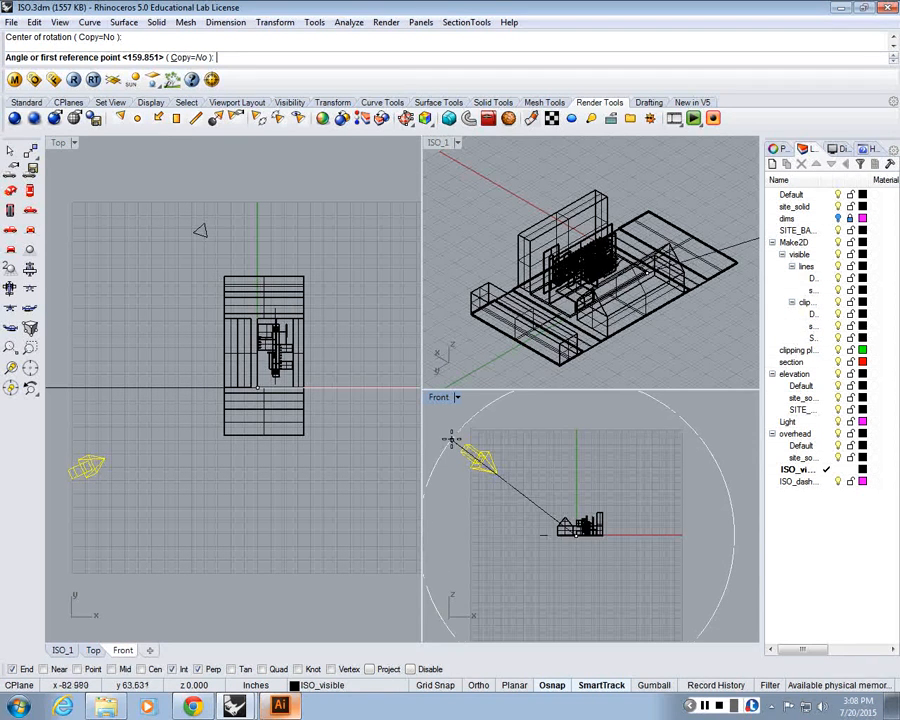
left_click(452, 441)
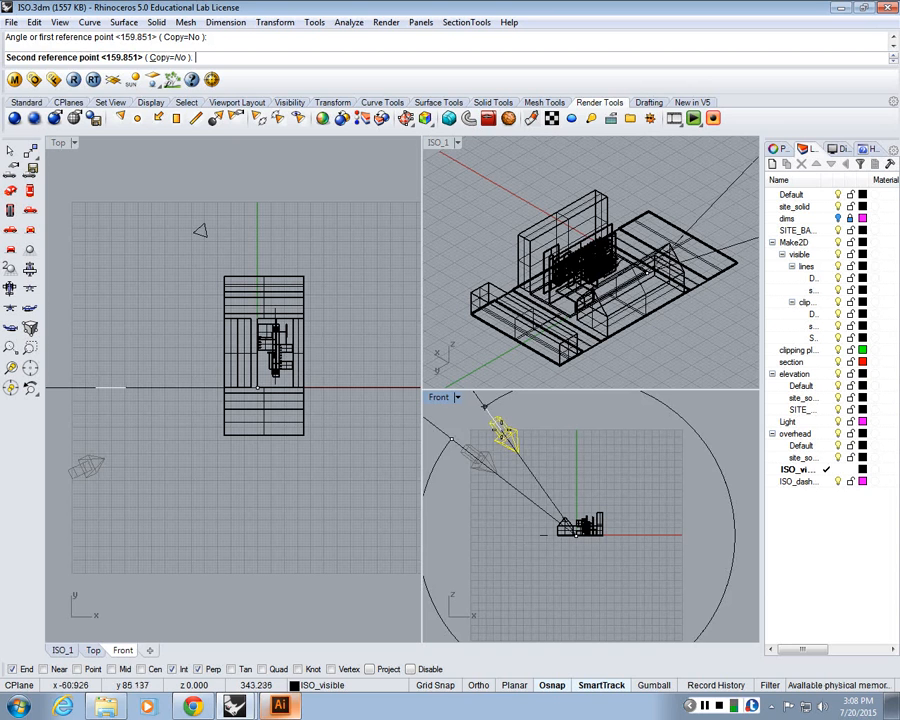
left_click(502, 425)
Switch the ISO_1 viewport to Rendered display mode and make it the active view
right_click(450, 145)
left_click(484, 210)
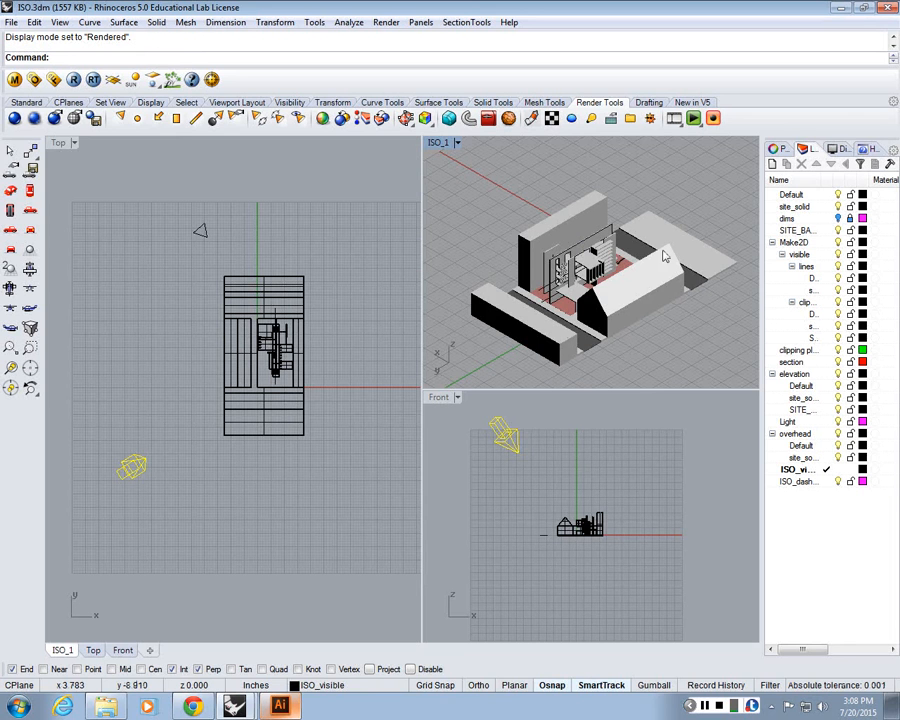
left_click(621, 450)
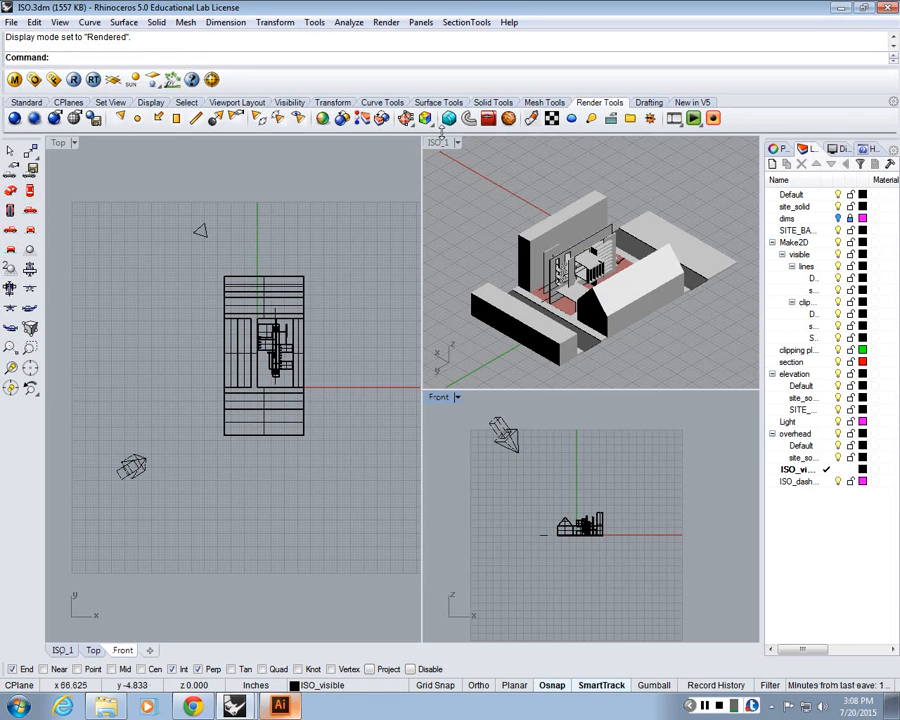
left_click(440, 141)
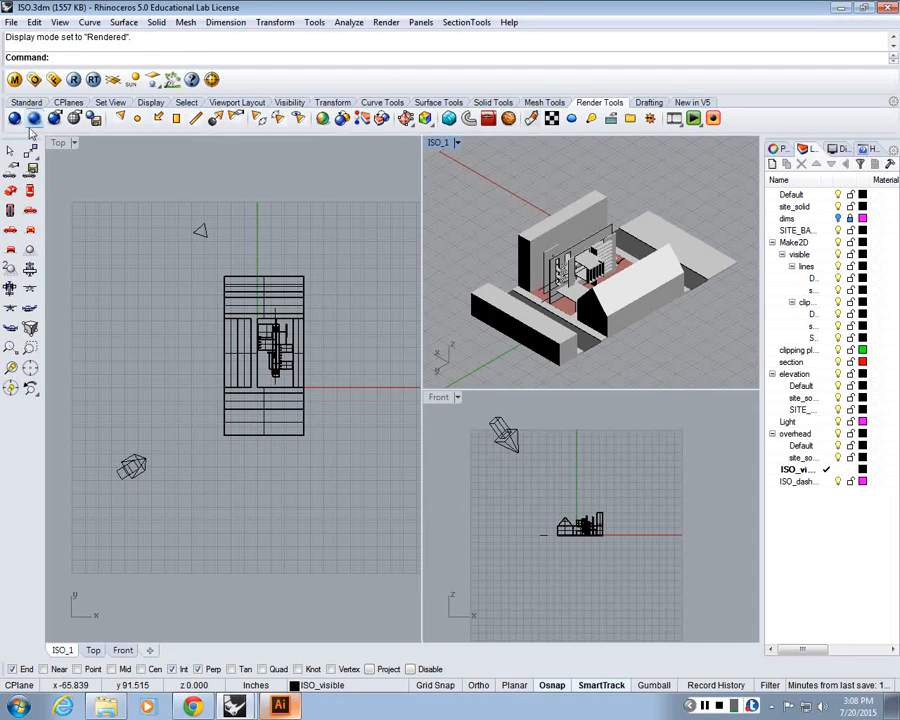
Render the ISO_1 view again and examine the light and shadows in the render window
left_click(33, 121)
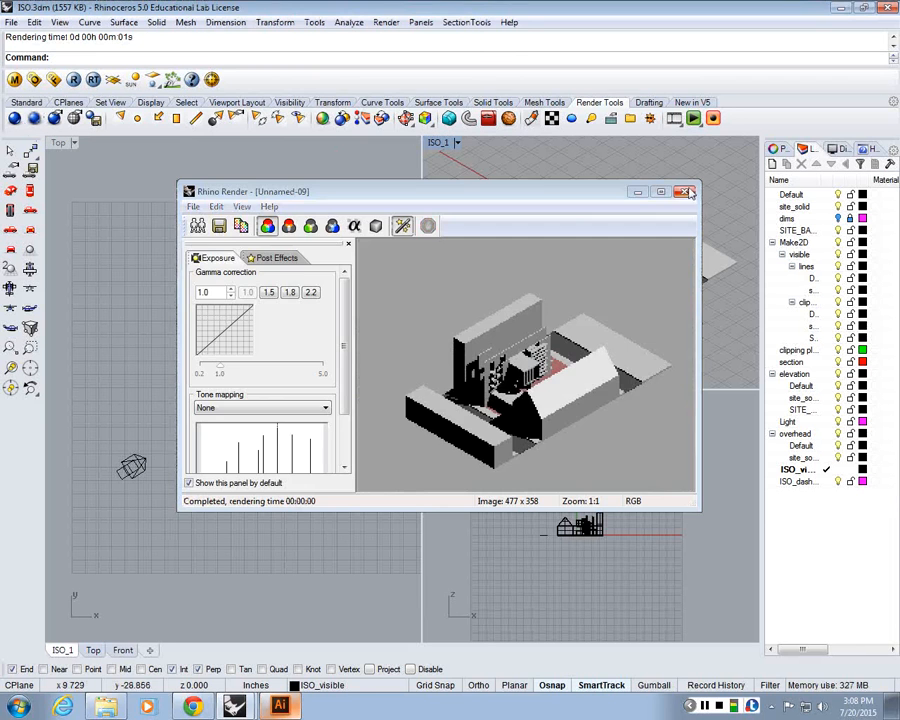
left_click(684, 191)
left_click(15, 119)
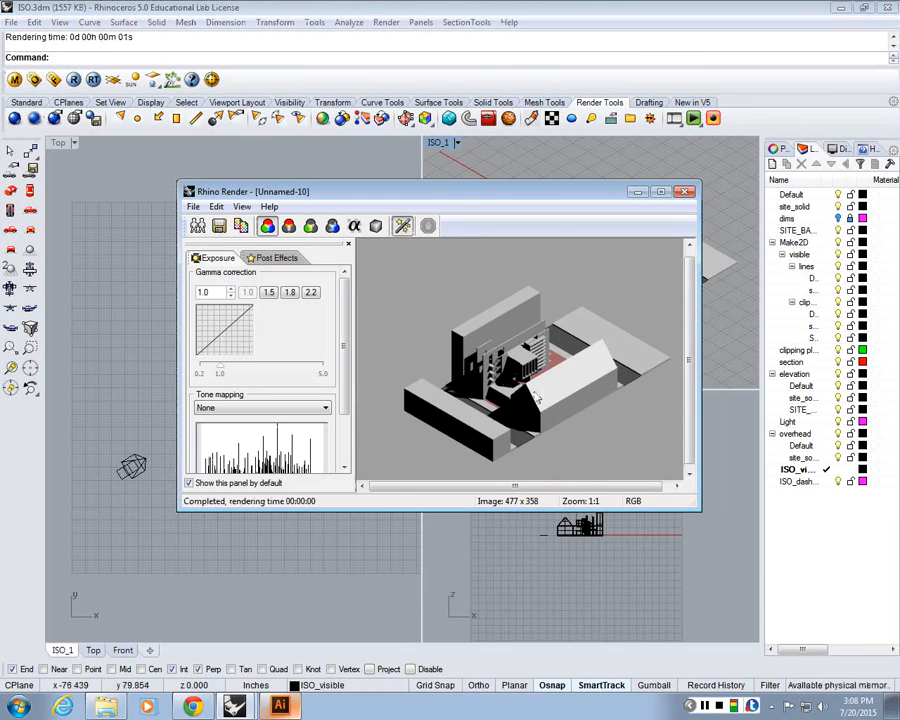
scroll(537, 399, "up", 1)
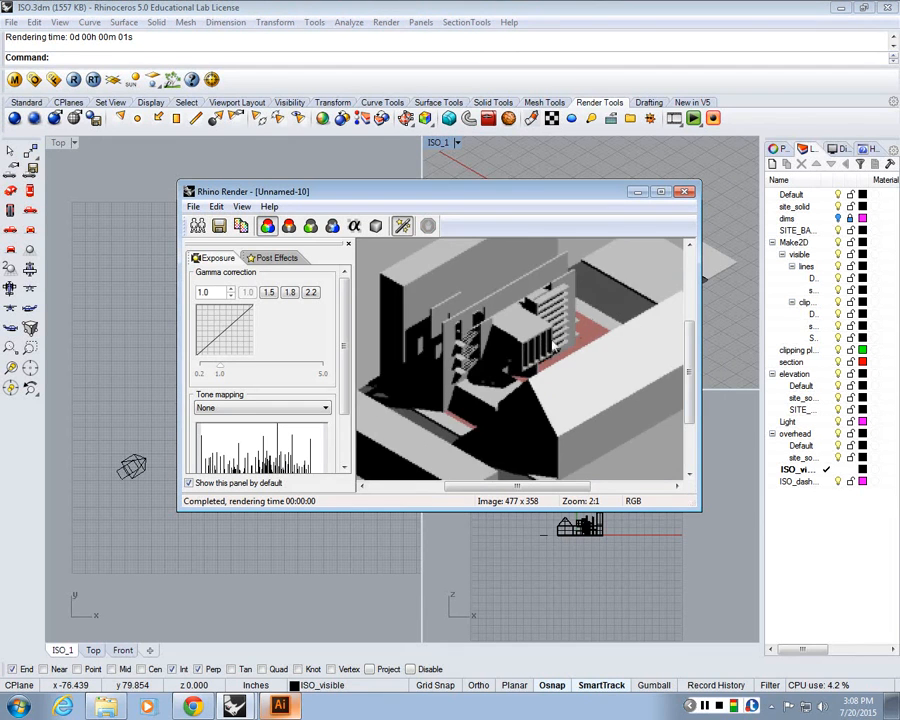
scroll(461, 377, "up", 1)
scroll(463, 377, "down", 2)
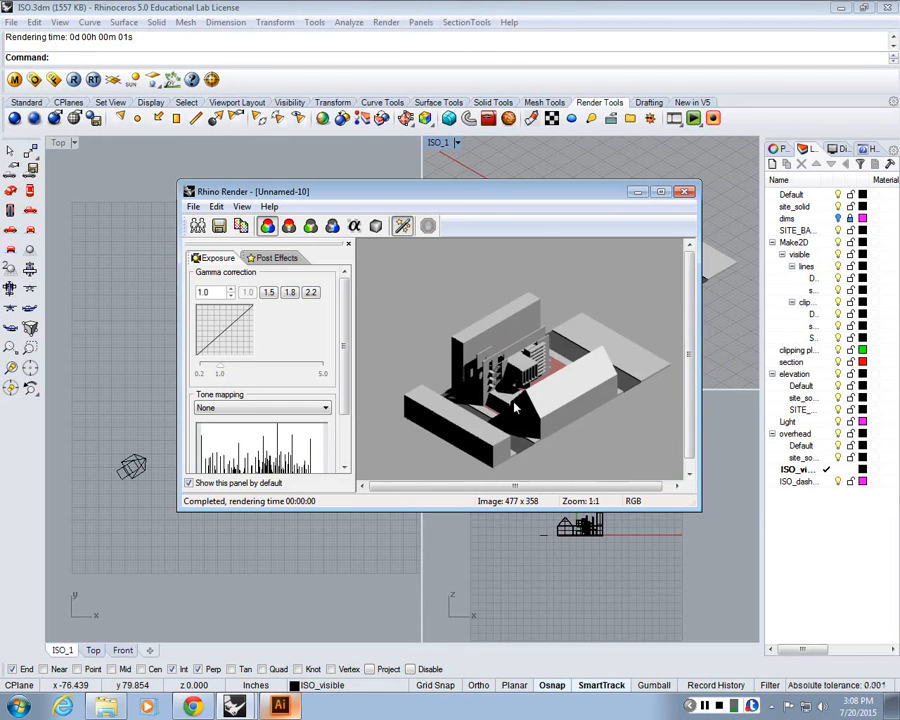
scroll(474, 443, "up", 1)
scroll(484, 430, "down", 1)
scroll(498, 418, "up", 1)
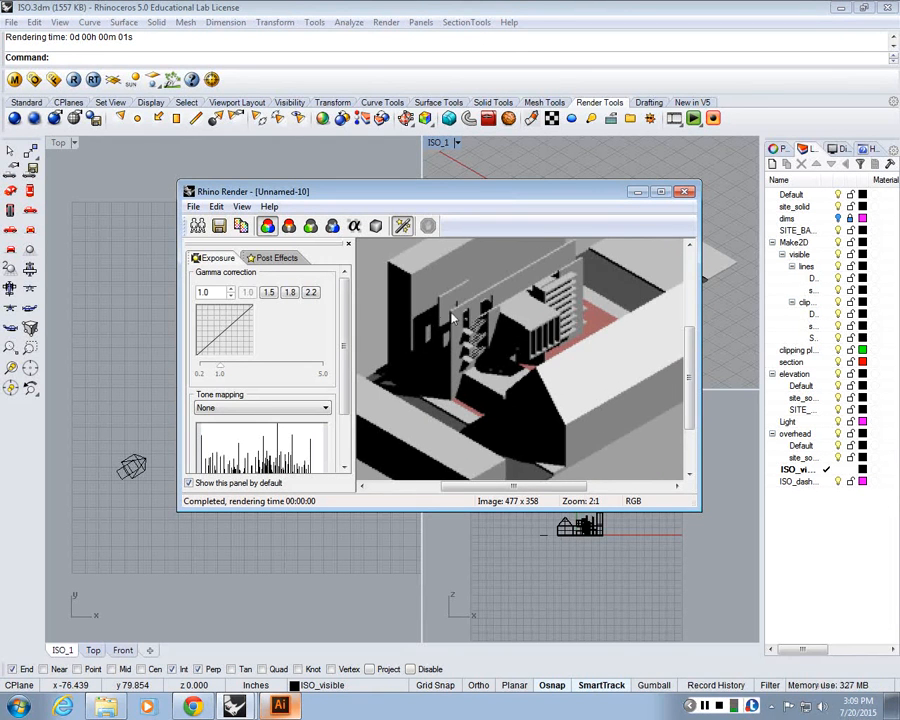
left_click(685, 192)
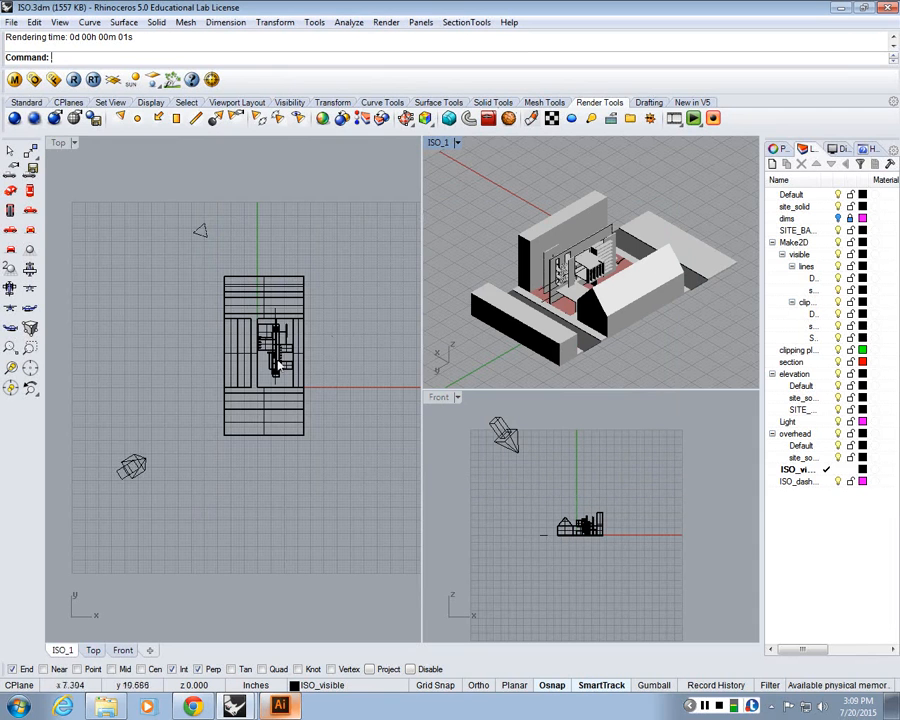
Rotate the directional light in the Top view so it sits further to the left of the building
left_click_drag(152, 459, 158, 480)
left_click(154, 476)
type("Rotate")
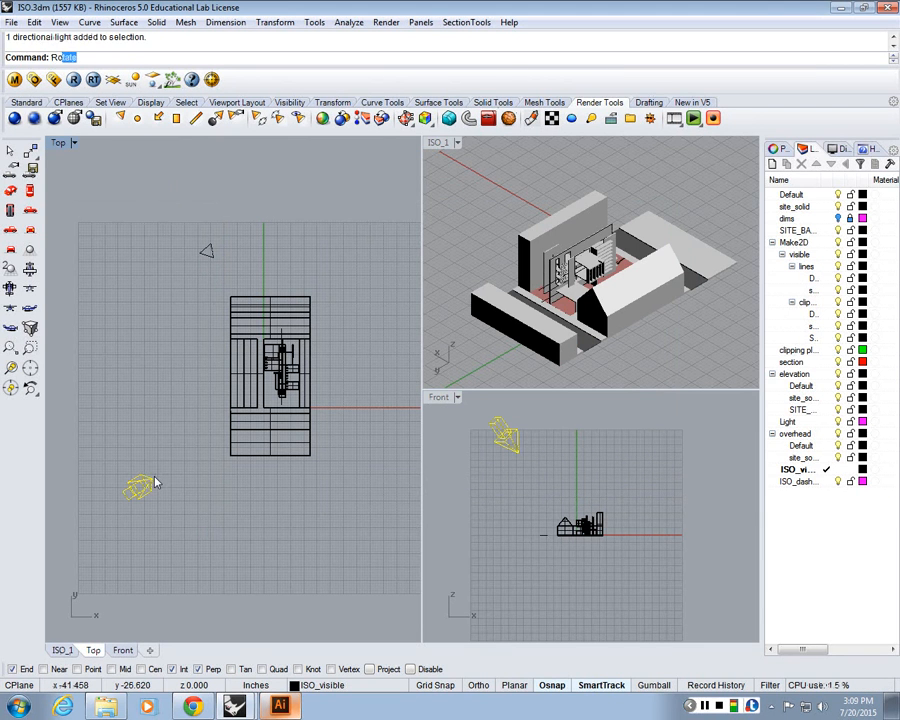
key("Return")
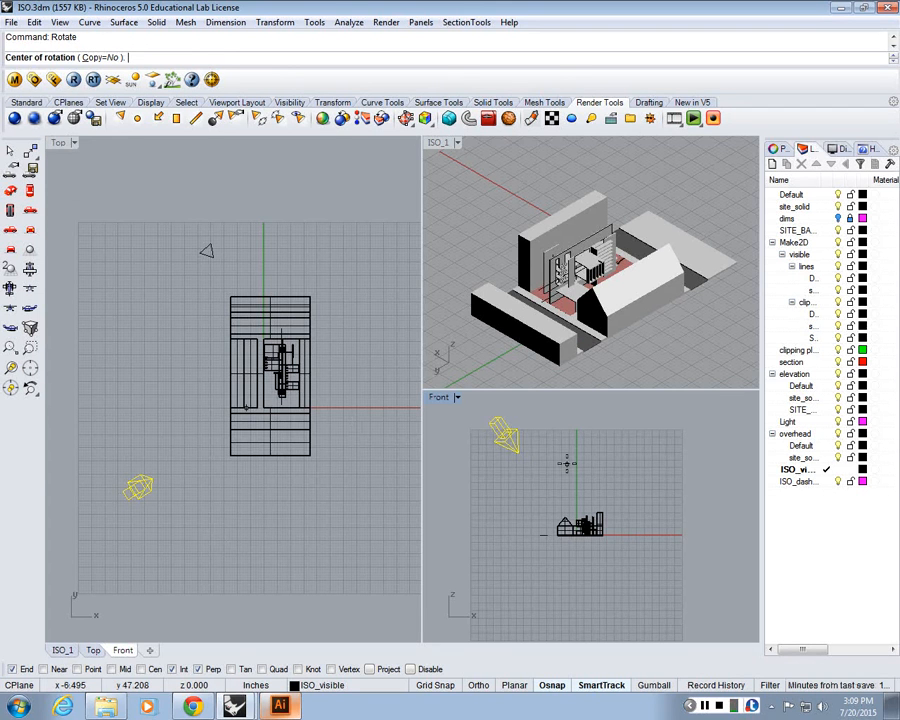
left_click(139, 487)
left_click(112, 517)
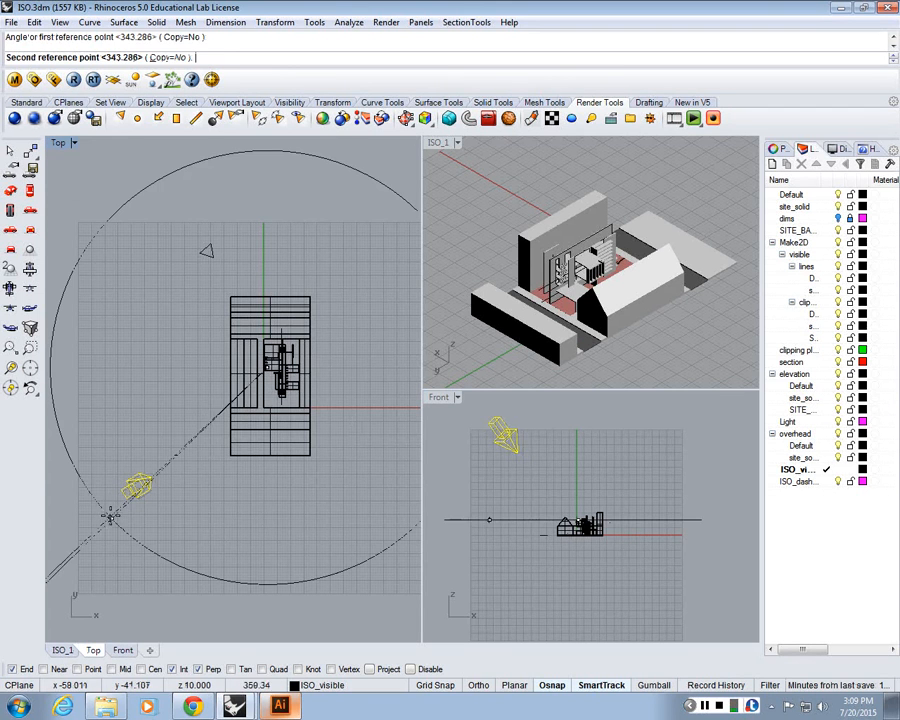
left_click(76, 462)
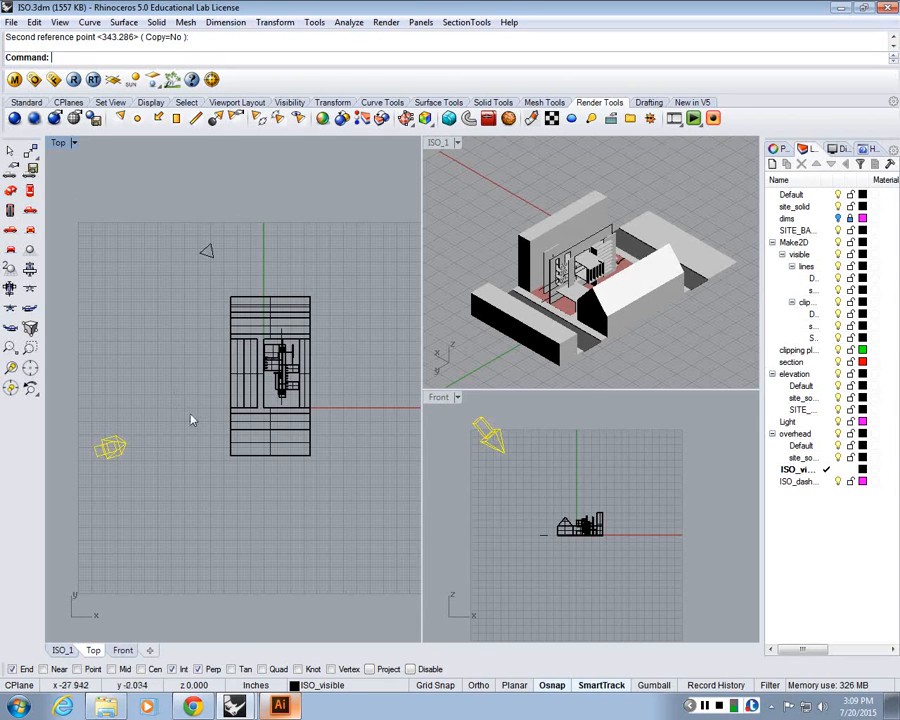
Render the ISO_1 view with the adjusted light and examine the shadows up close
left_click(12, 80)
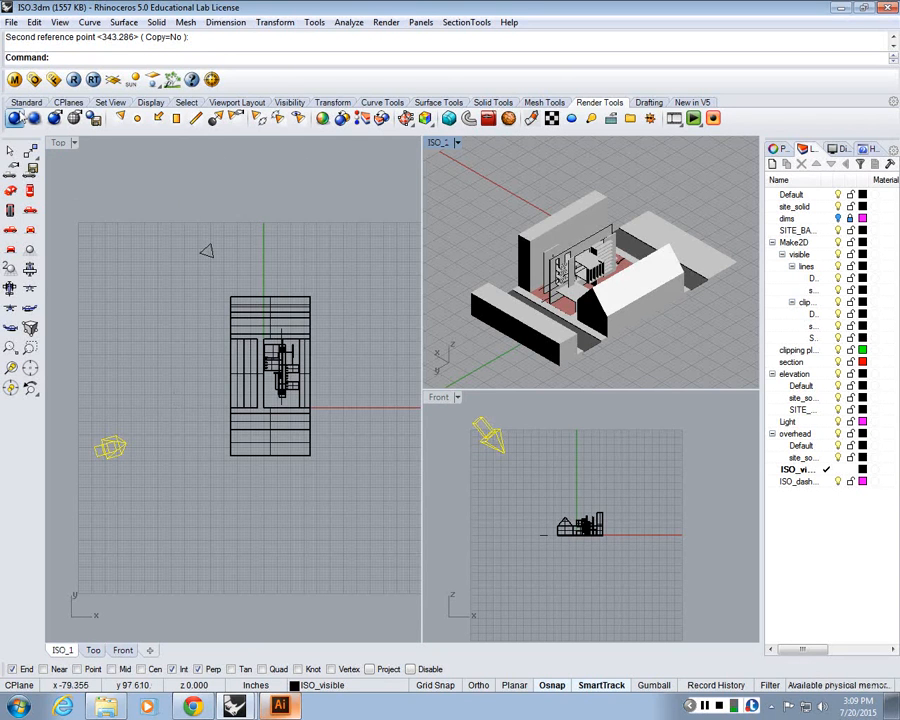
scroll(500, 410, "up", 2)
scroll(500, 410, "down", 2)
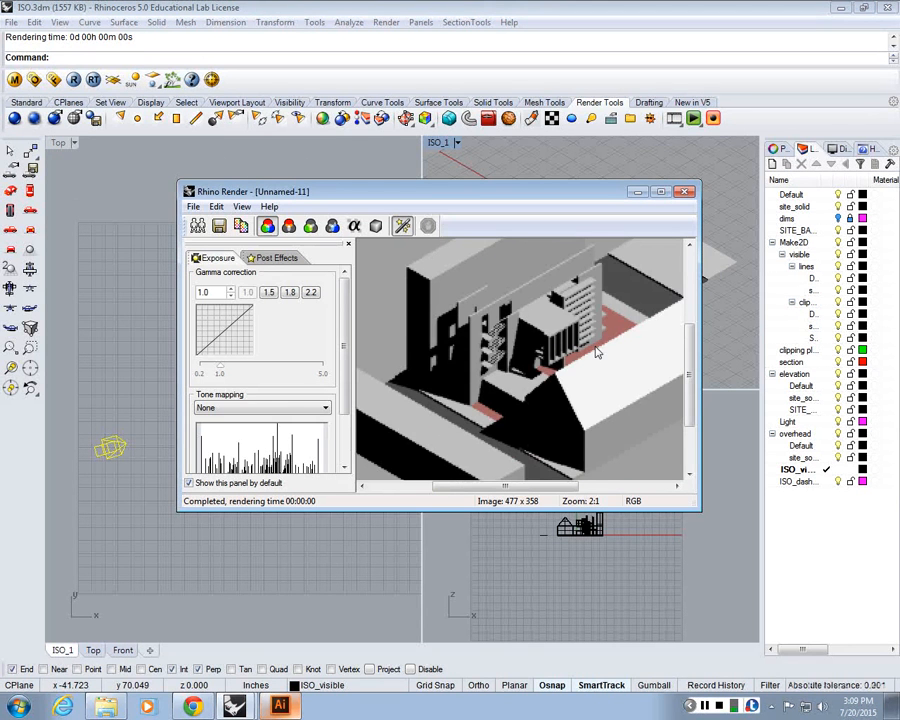
Pan and zoom out in the render window to review the whole lit render, then close it
left_click_drag(597, 352, 550, 332)
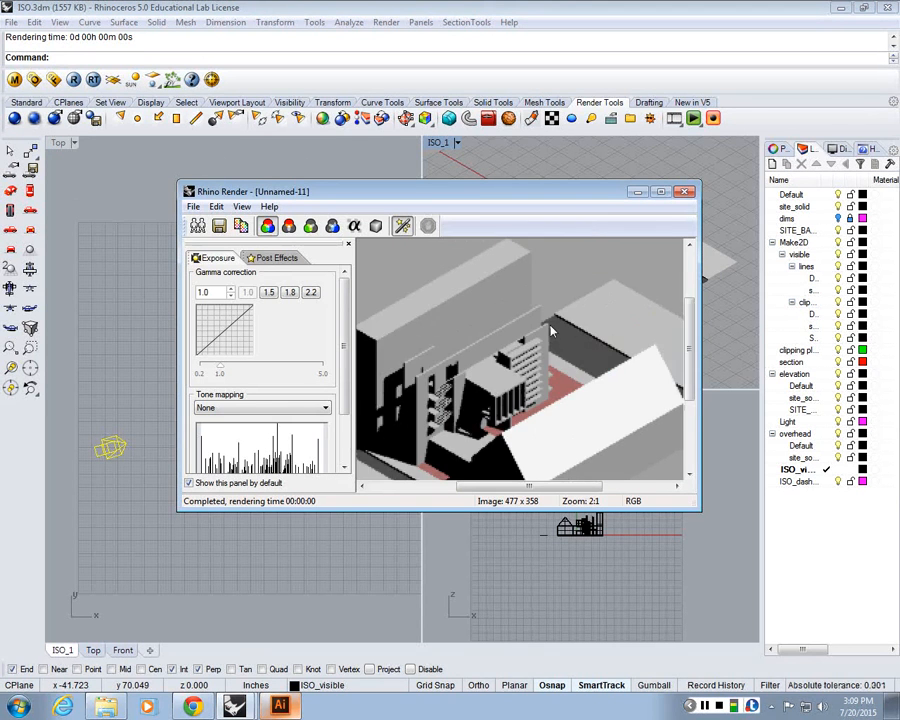
scroll(550, 332, "down", 1)
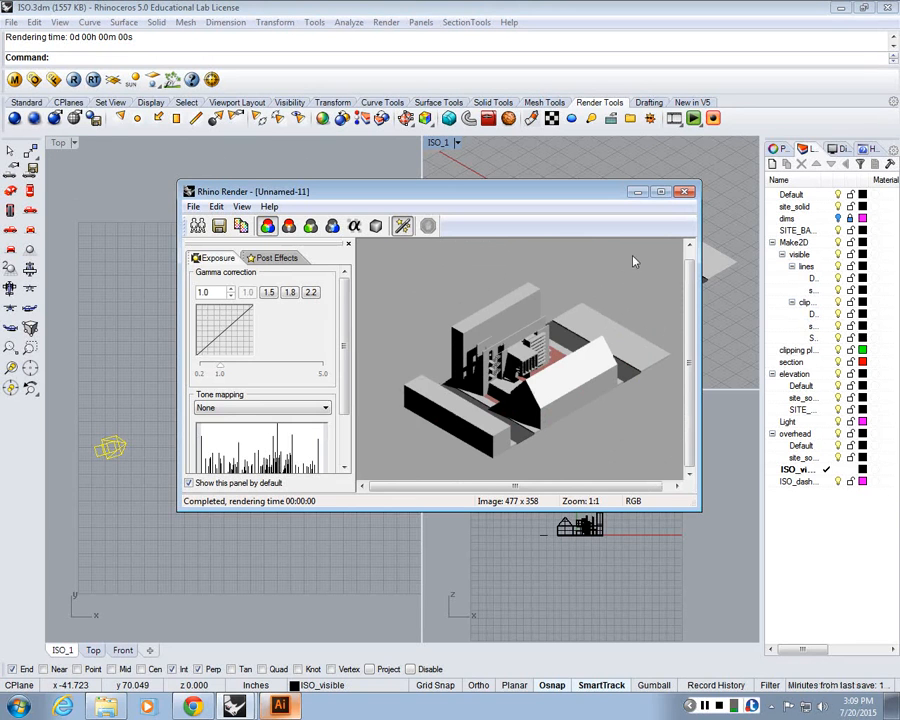
left_click_drag(578, 326, 578, 356)
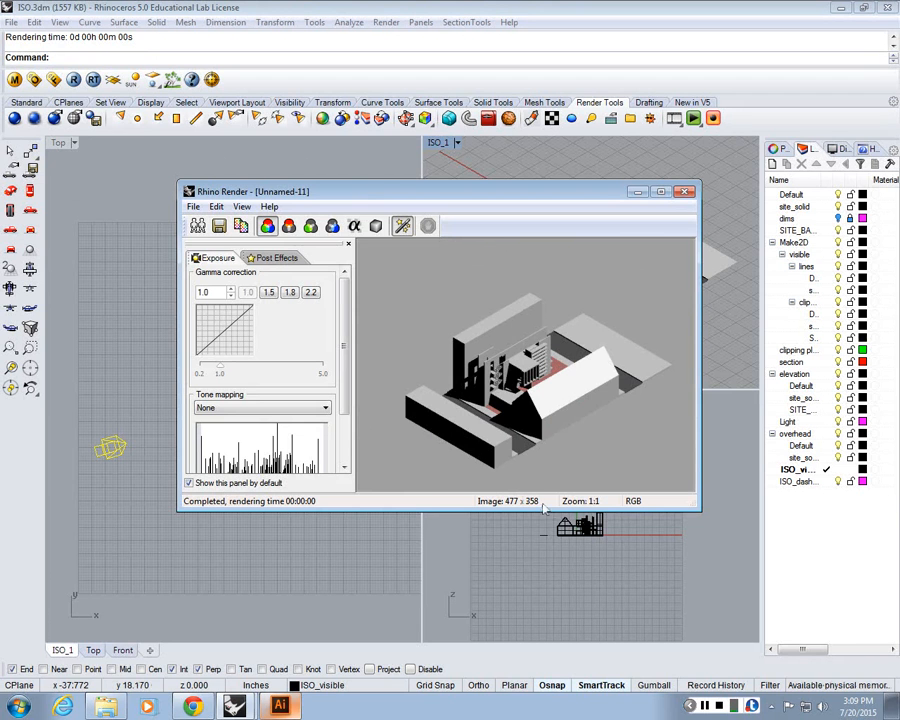
left_click(684, 191)
Maximize the ISO_1 viewport and open the material properties of the pink site base
double_click(444, 144)
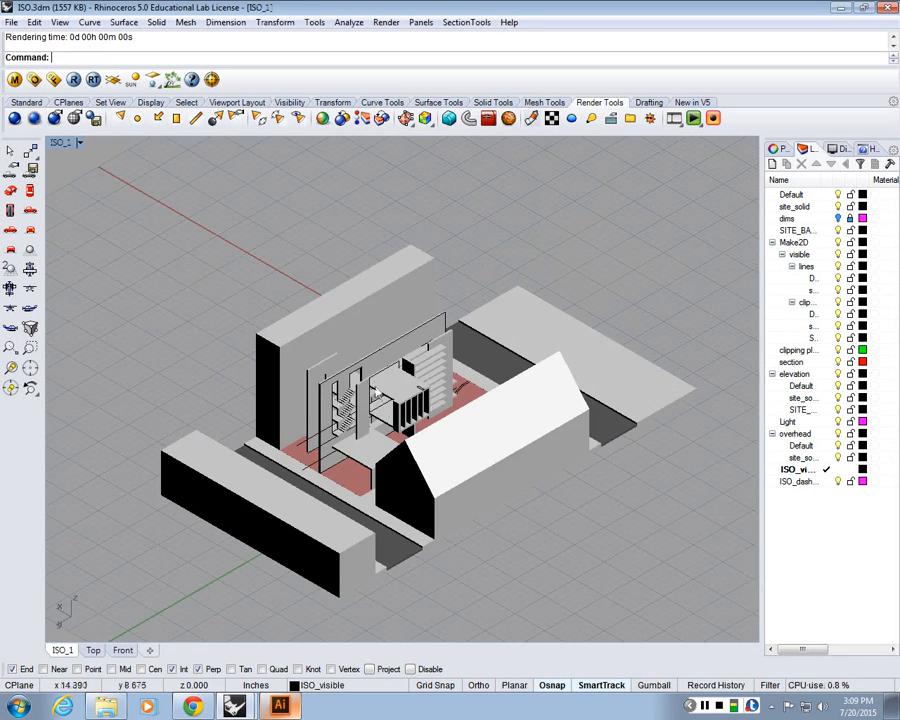
scroll(352, 478, "up", 3)
left_click(352, 478)
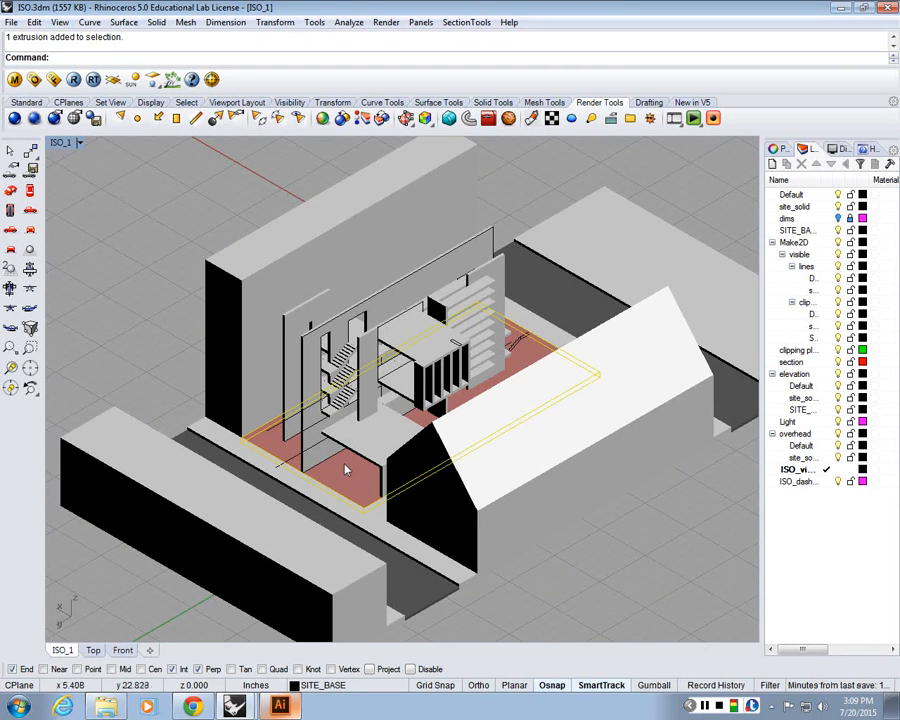
left_click(787, 150)
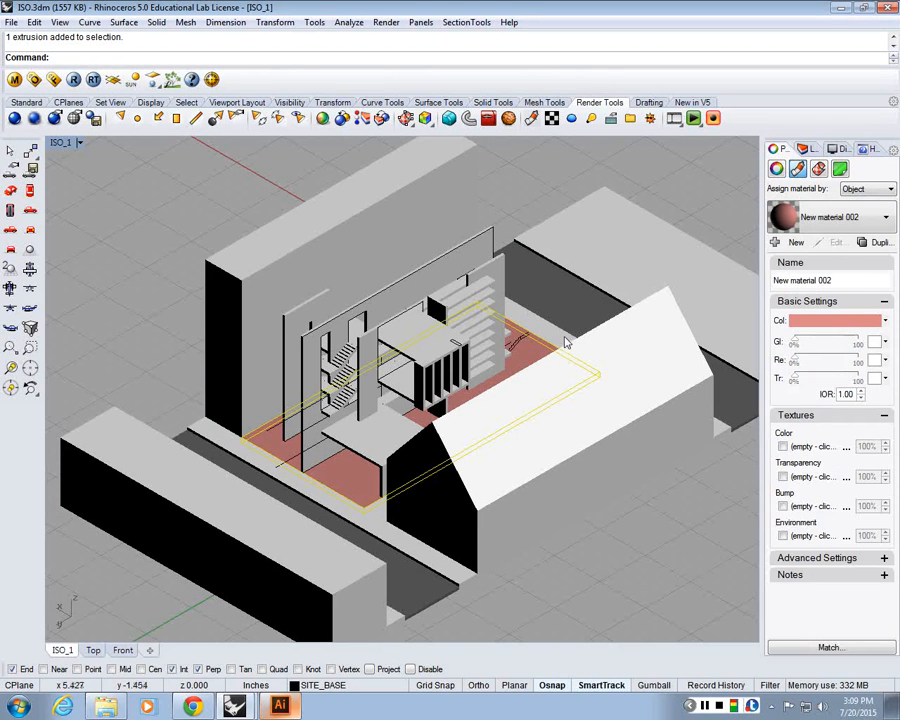
key("Escape")
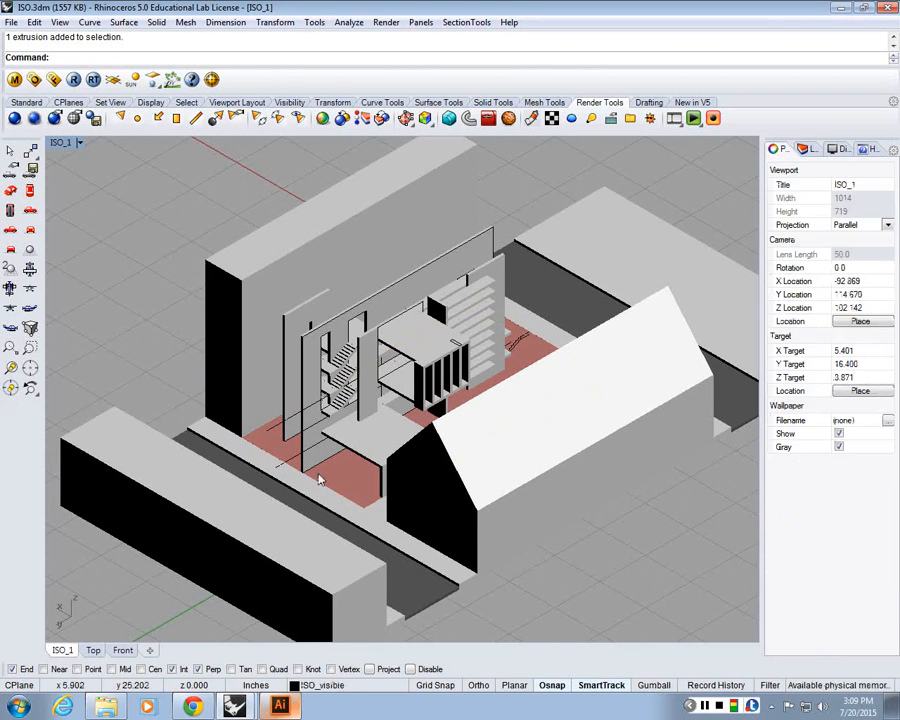
left_click(340, 476)
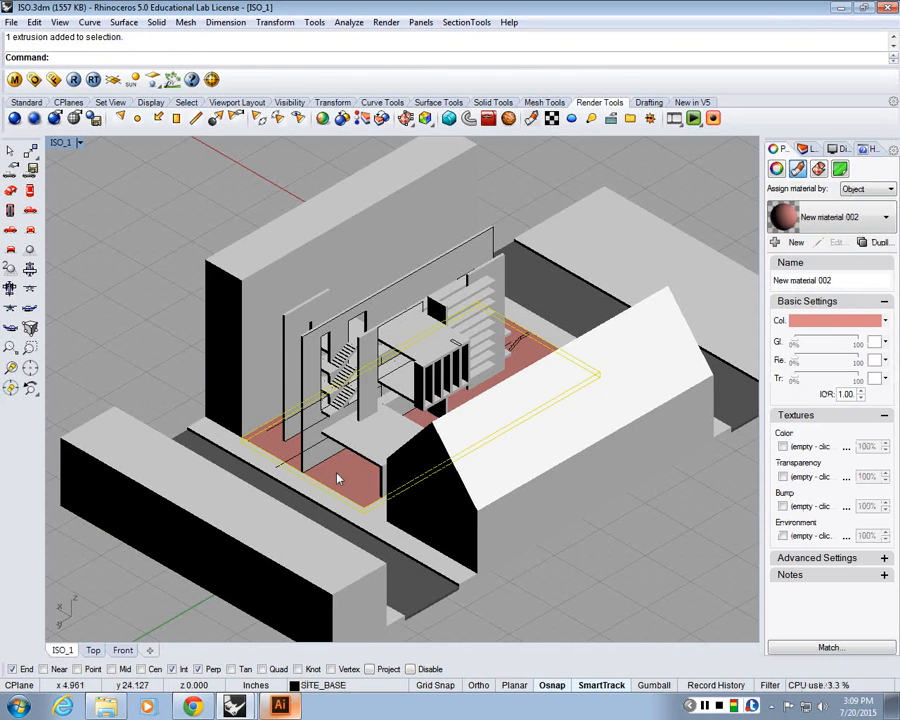
left_click(842, 321)
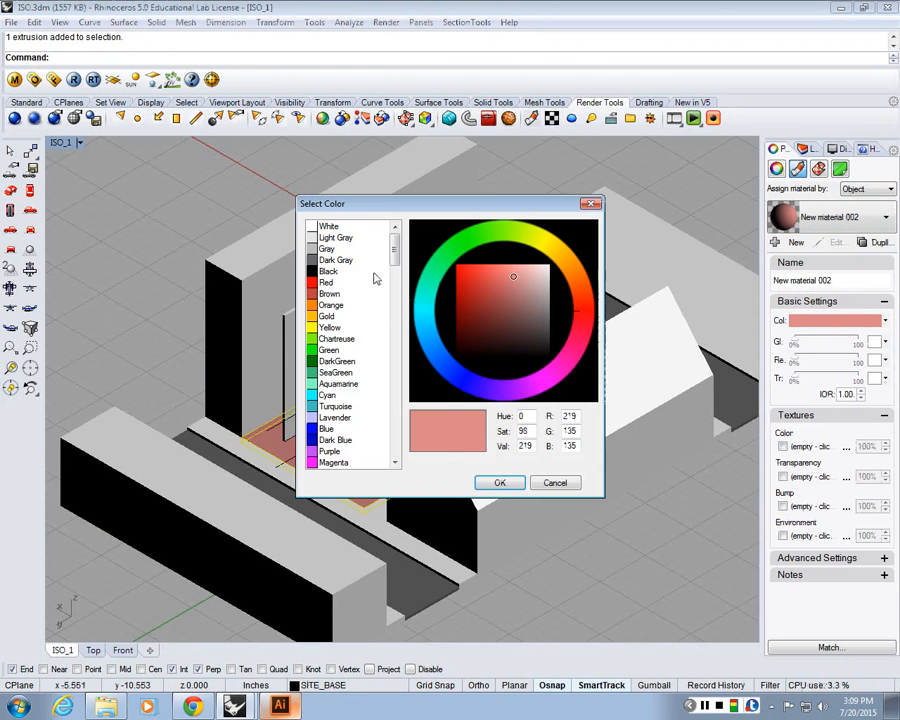
left_click(335, 227)
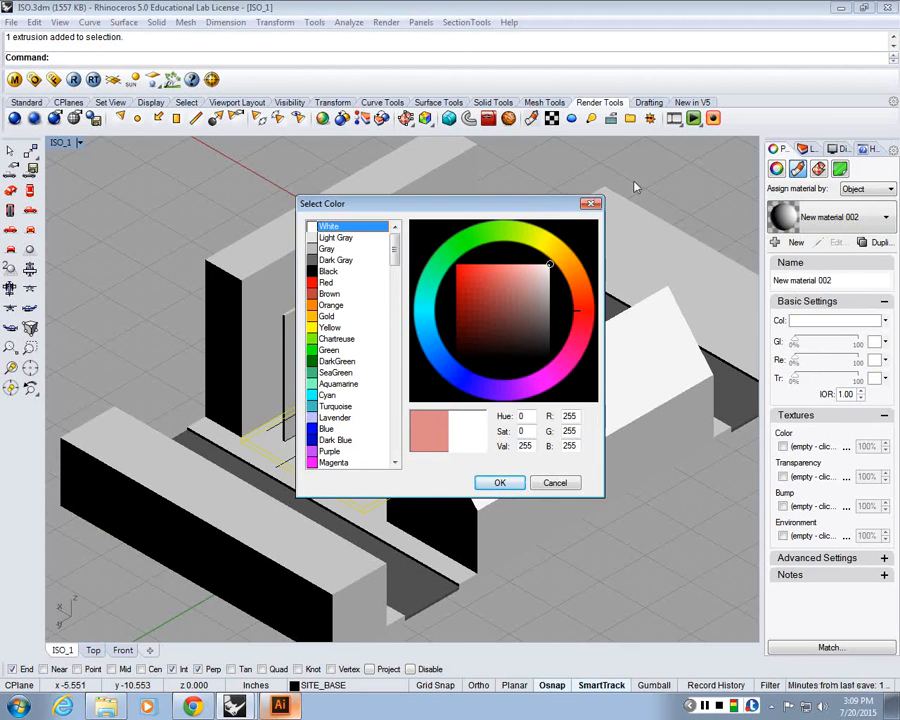
key("Escape")
key("ctrl+z")
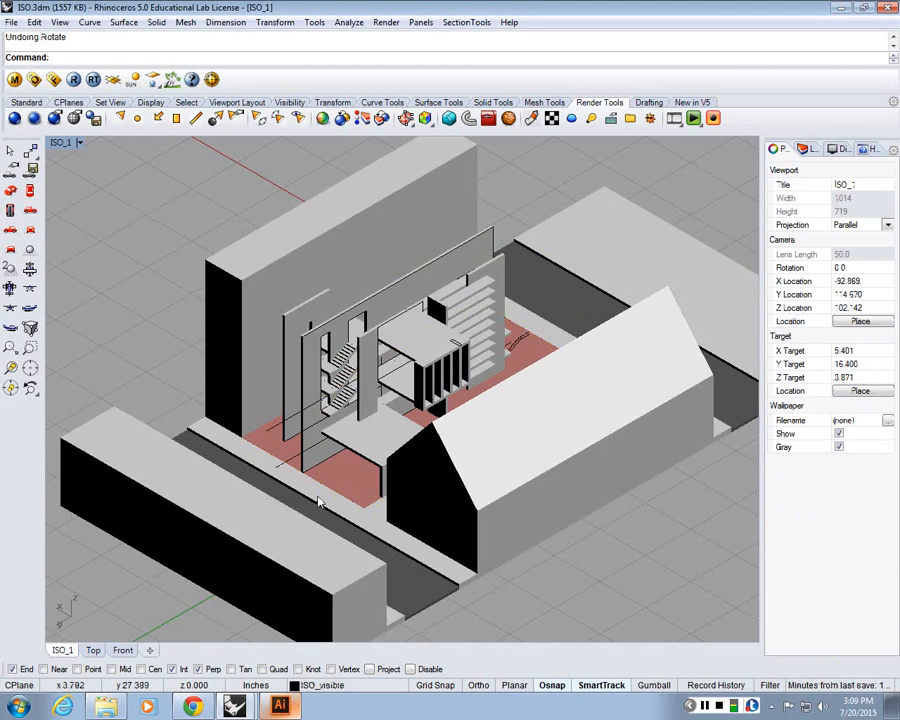
key("ctrl+y")
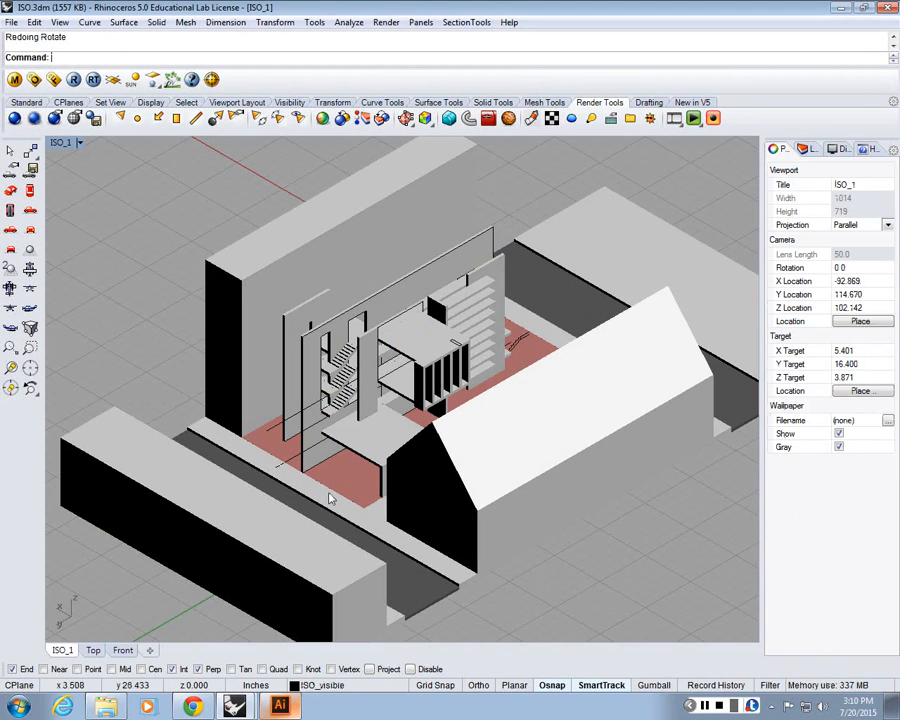
Set the site base's material colour to White
left_click(330, 498)
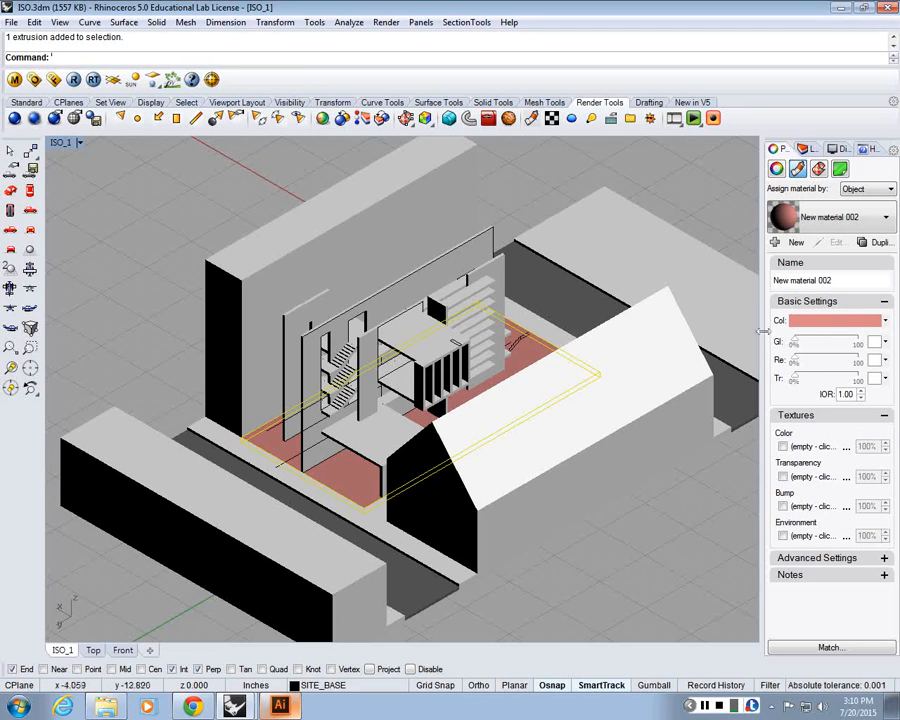
left_click(812, 322)
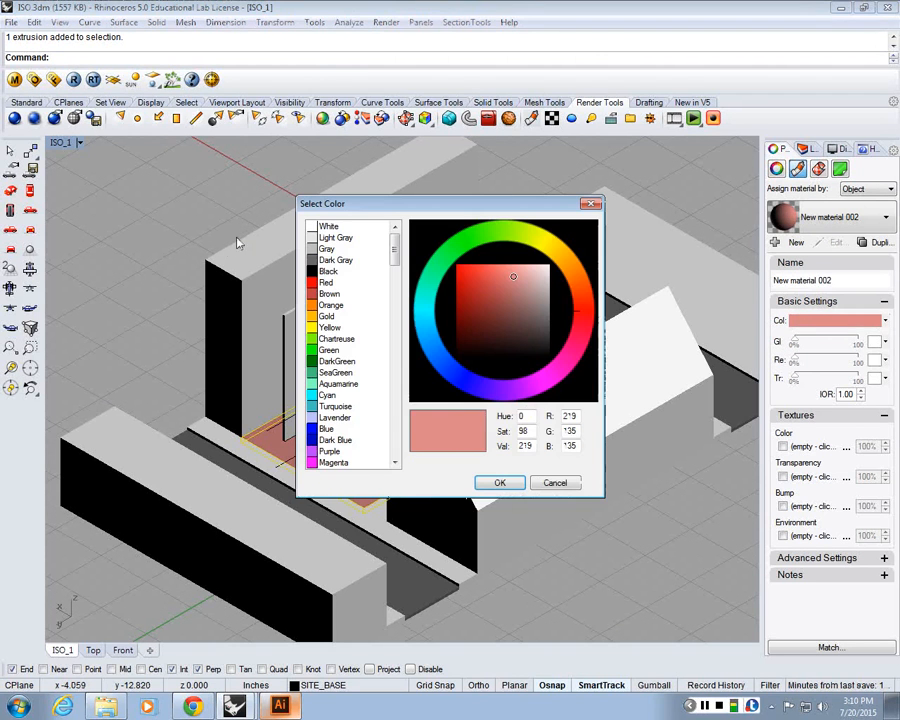
left_click(335, 227)
left_click(499, 482)
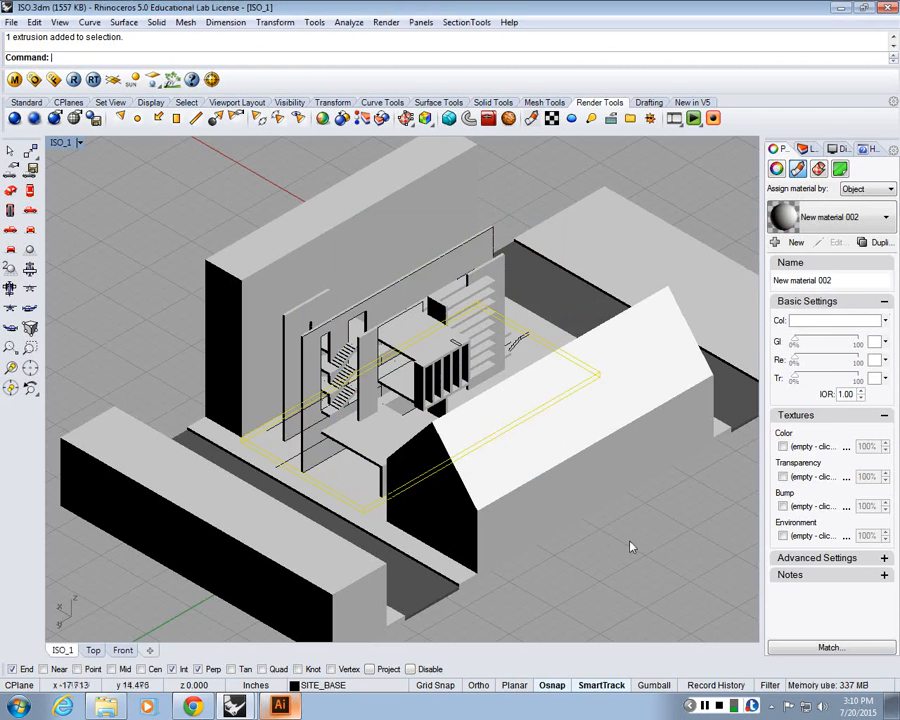
key("Escape")
scroll(586, 509, "down", 5)
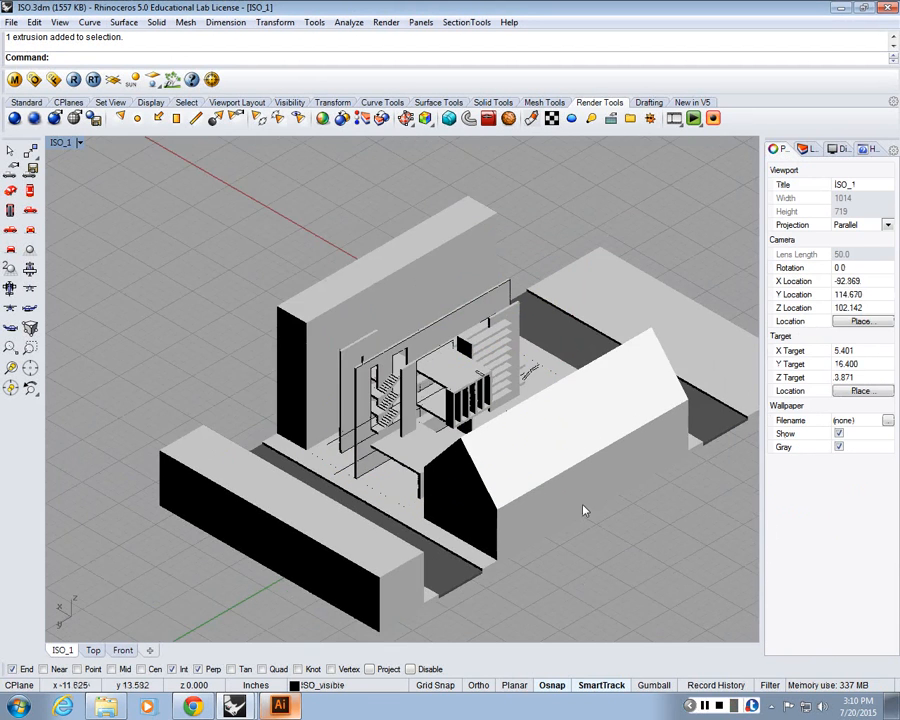
scroll(662, 555, "up", 3)
scroll(645, 530, "down", 3)
scroll(687, 538, "up", 3)
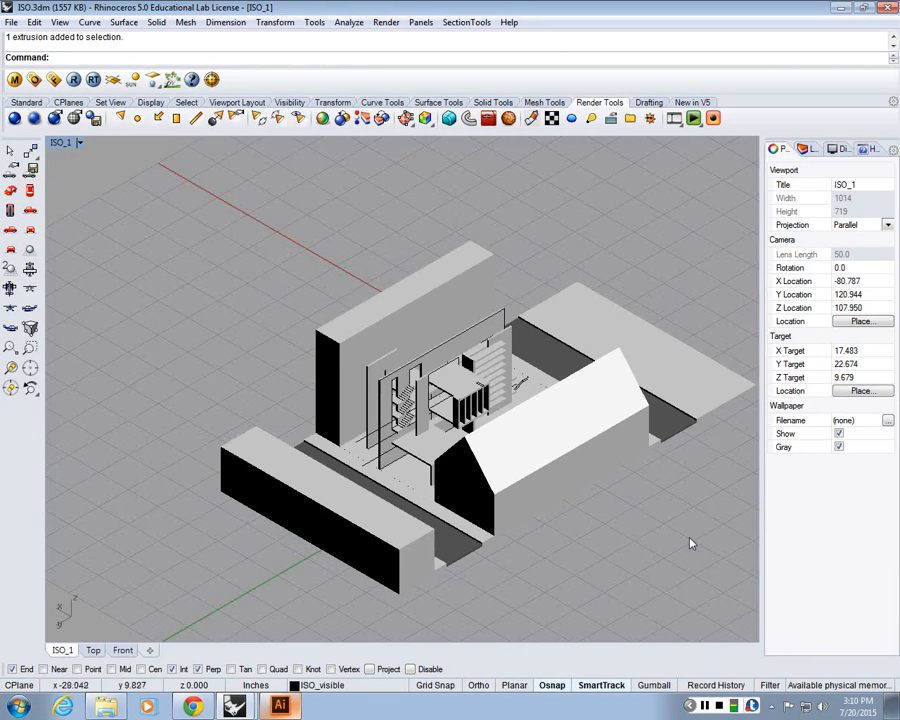
scroll(643, 515, "down", 3)
scroll(690, 527, "up", 2)
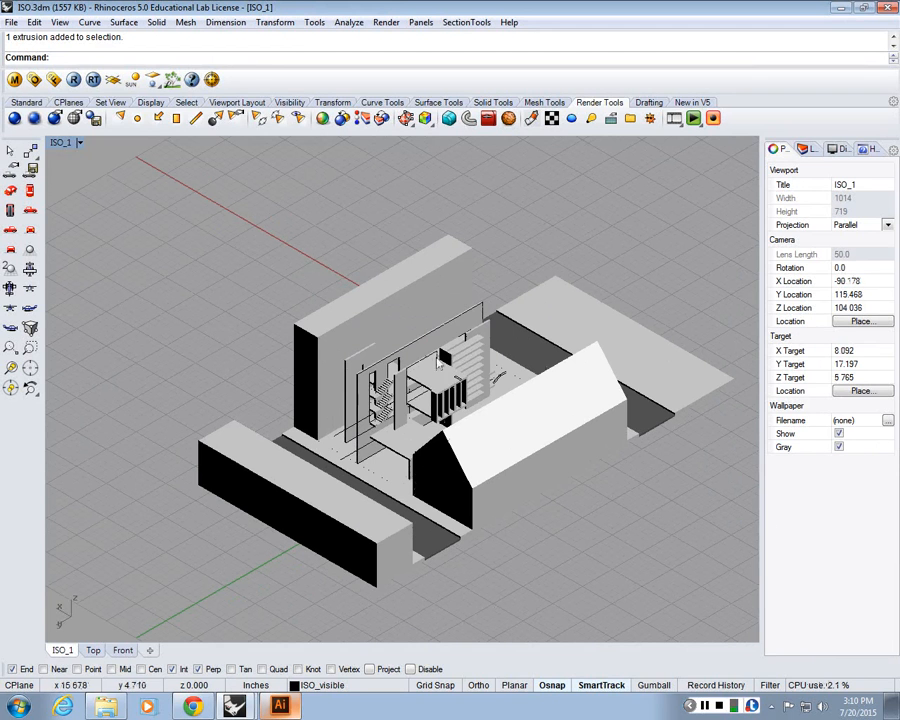
Set the render resolution to a custom 8000 x 8000 pixels at 150 DPI with a transparent background
left_click(55, 117)
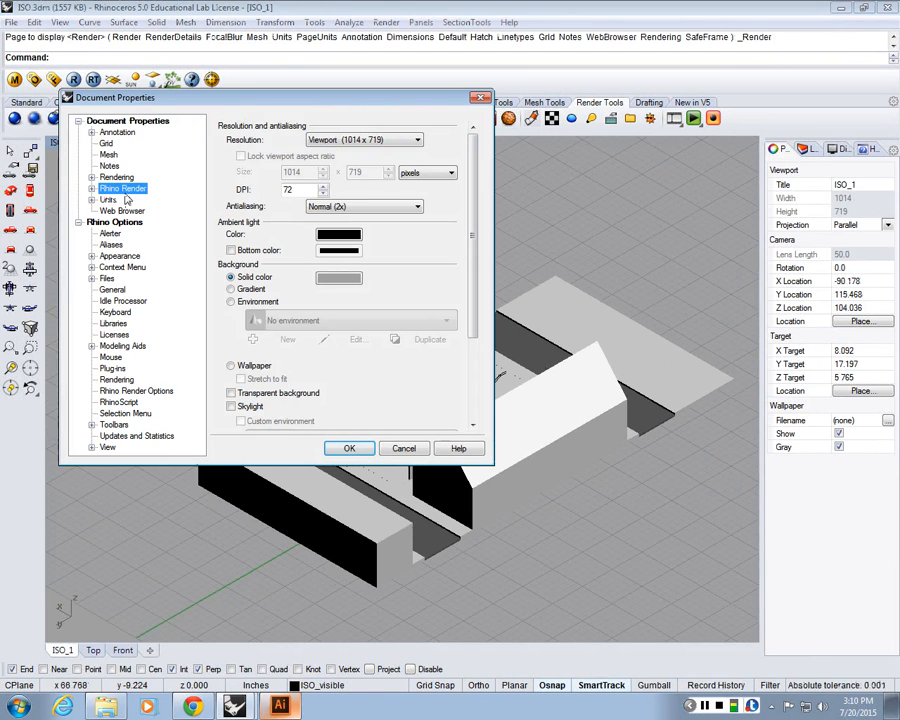
left_click(358, 146)
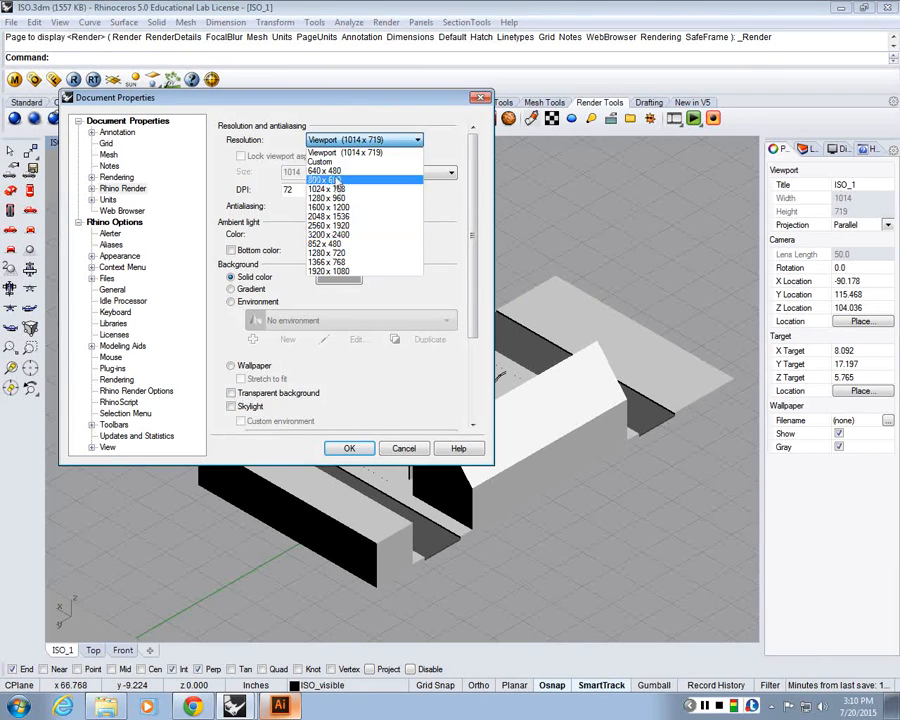
left_click(318, 160)
double_click(299, 173)
type("60")
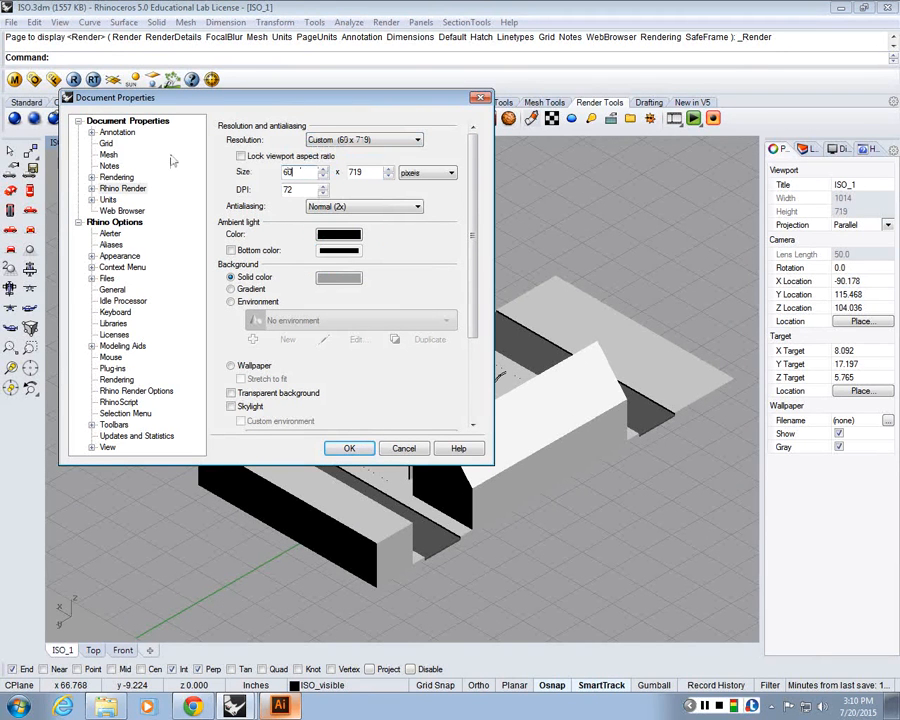
key("BackSpace")
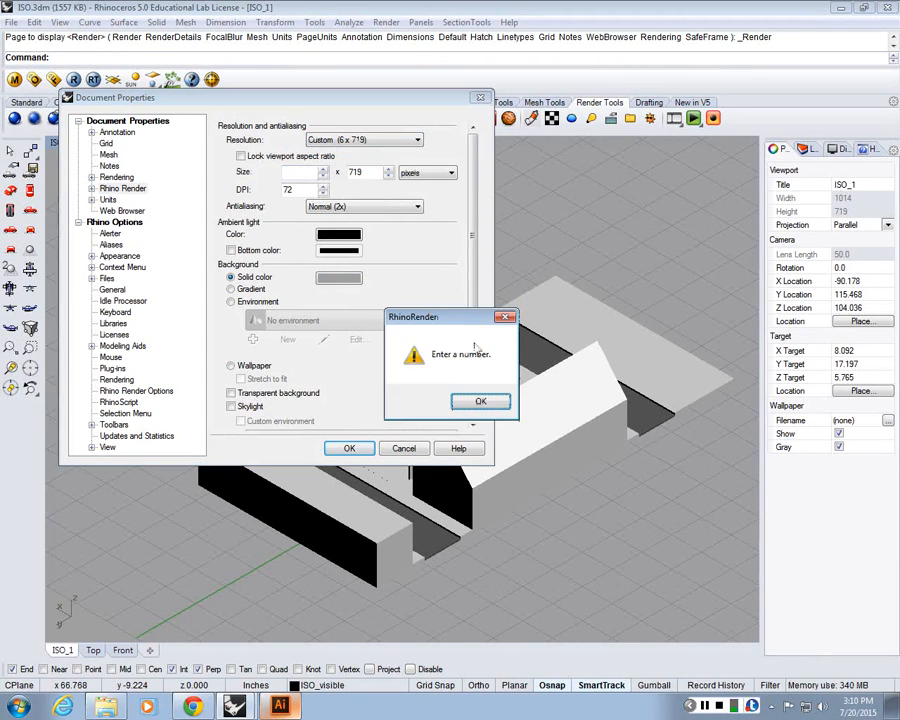
left_click(480, 401)
type("82")
key("BackSpace")
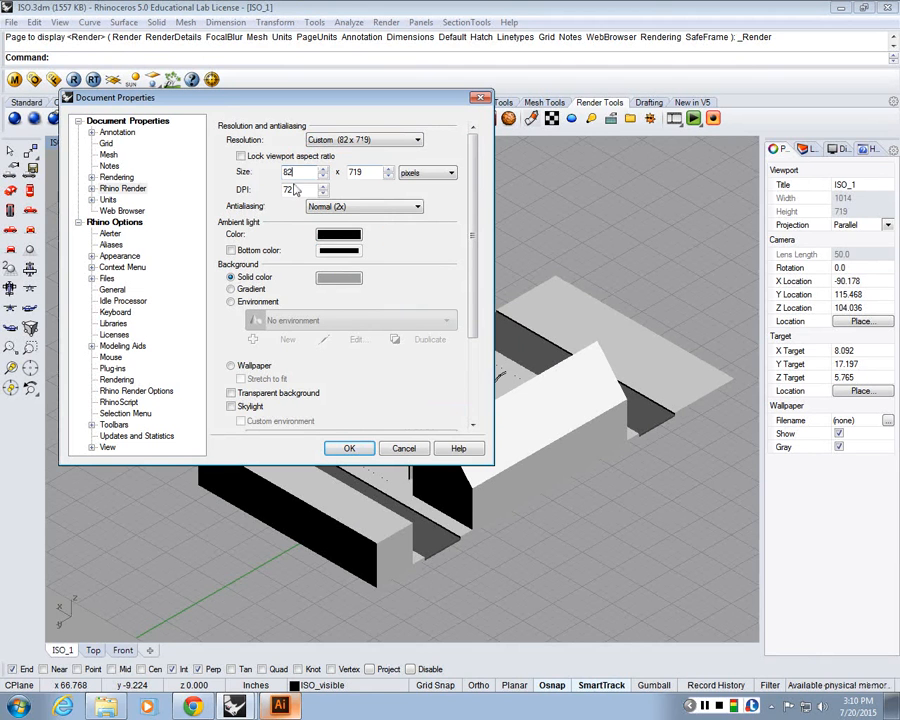
type("000")
key("Tab")
type("8000")
key("Tab")
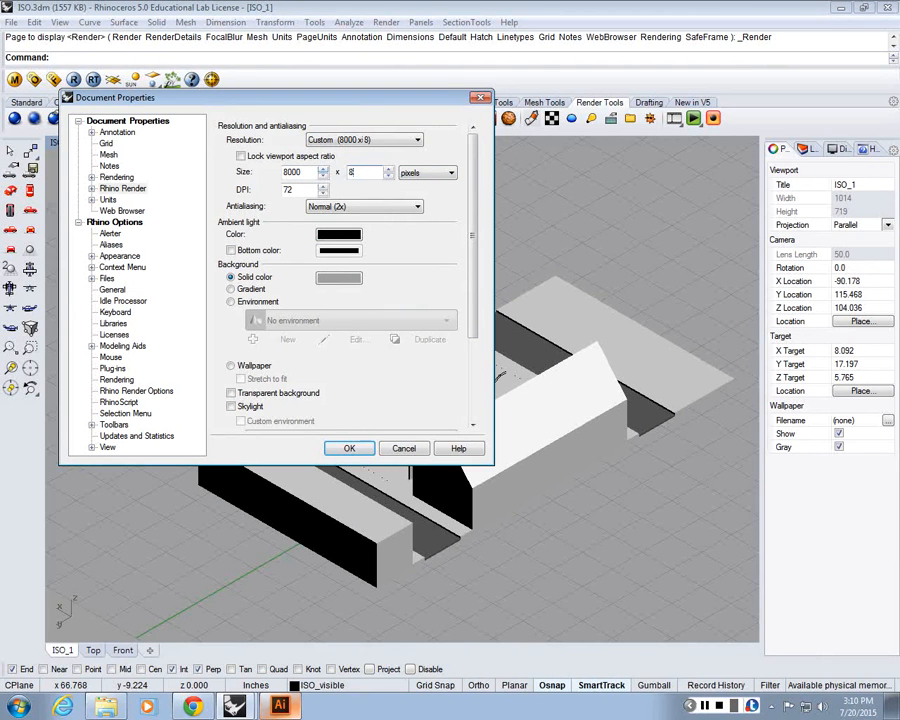
type("150")
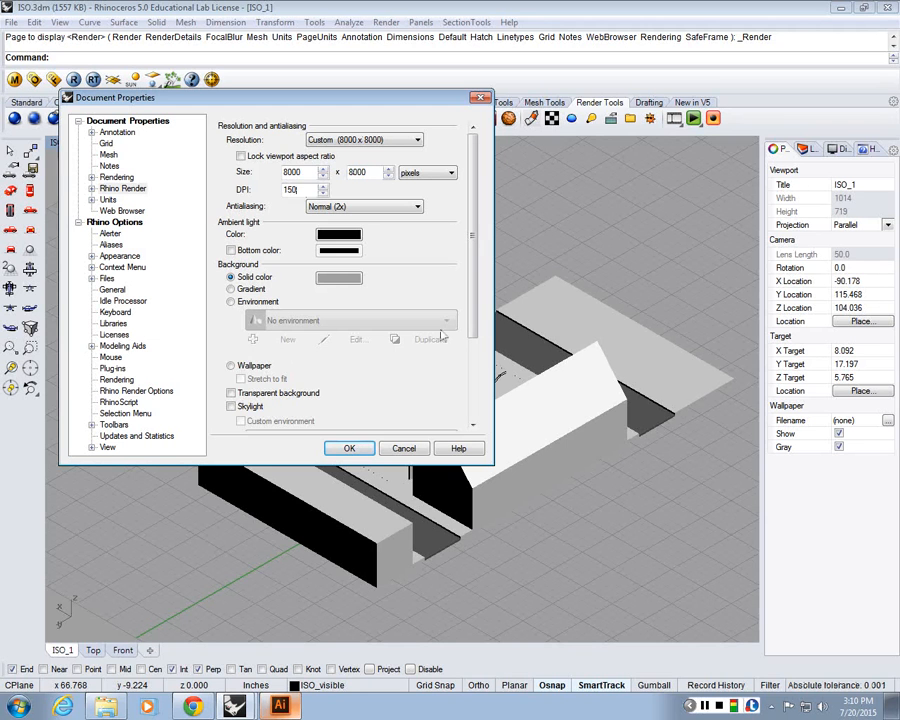
left_click(231, 394)
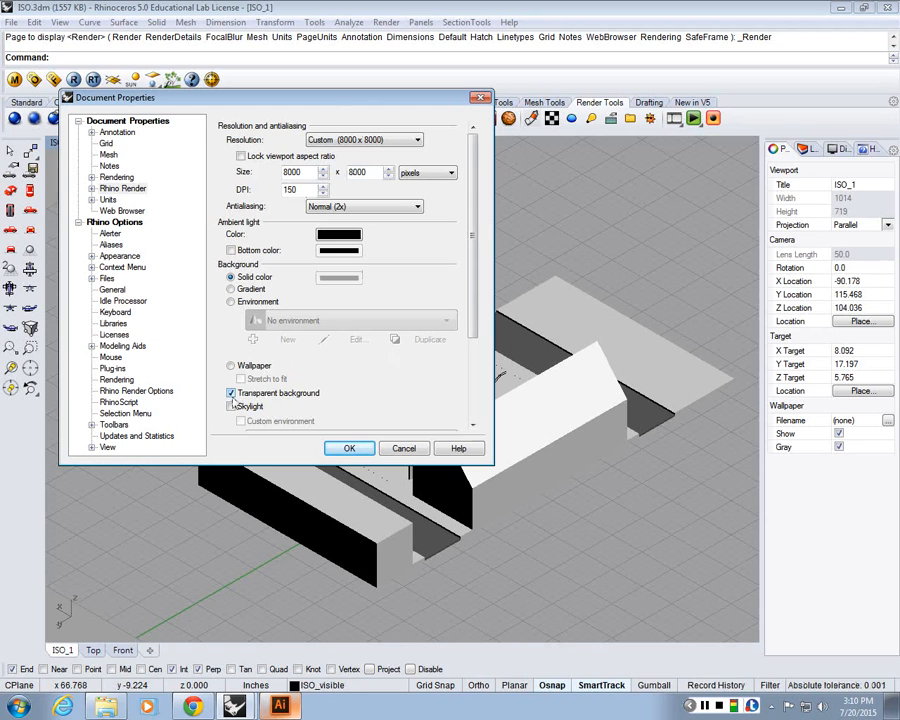
left_click(349, 448)
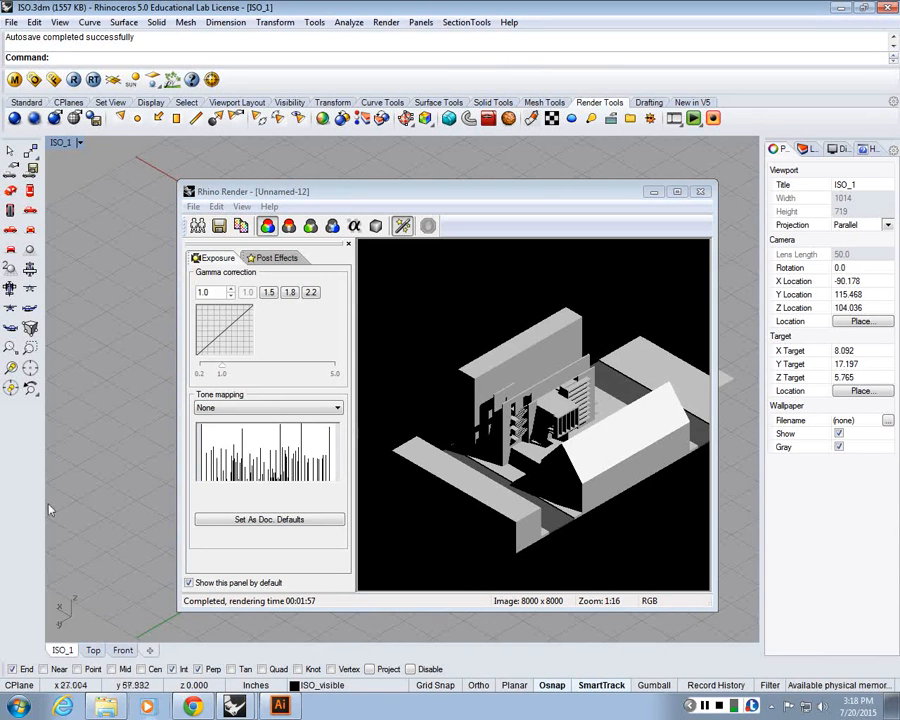
Close the render window and hide the gable-roofed building in front of the courtyard
left_click(704, 189)
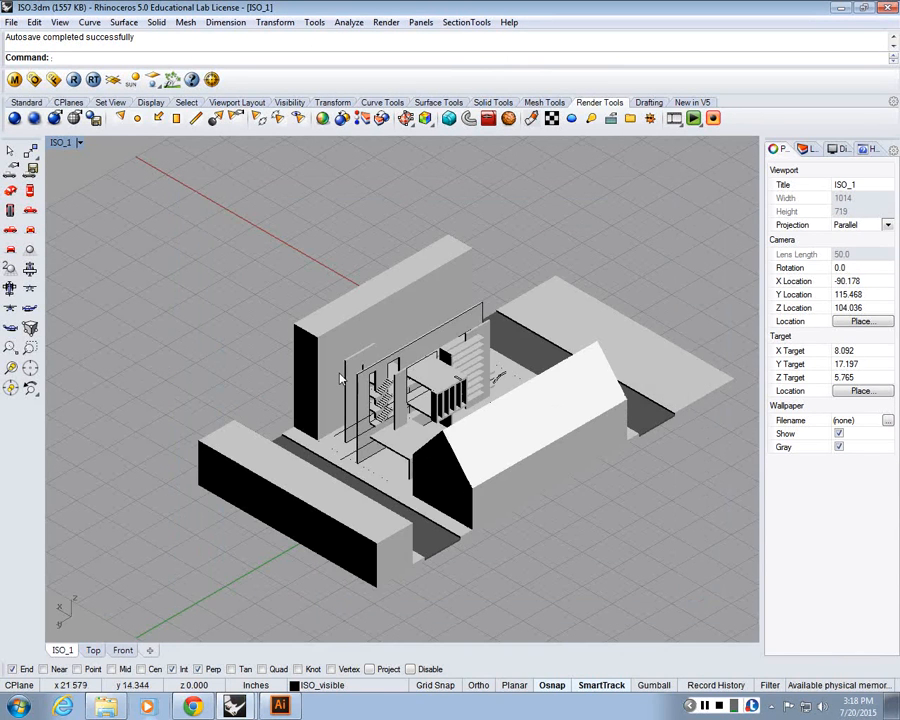
left_click_drag(500, 395, 472, 386)
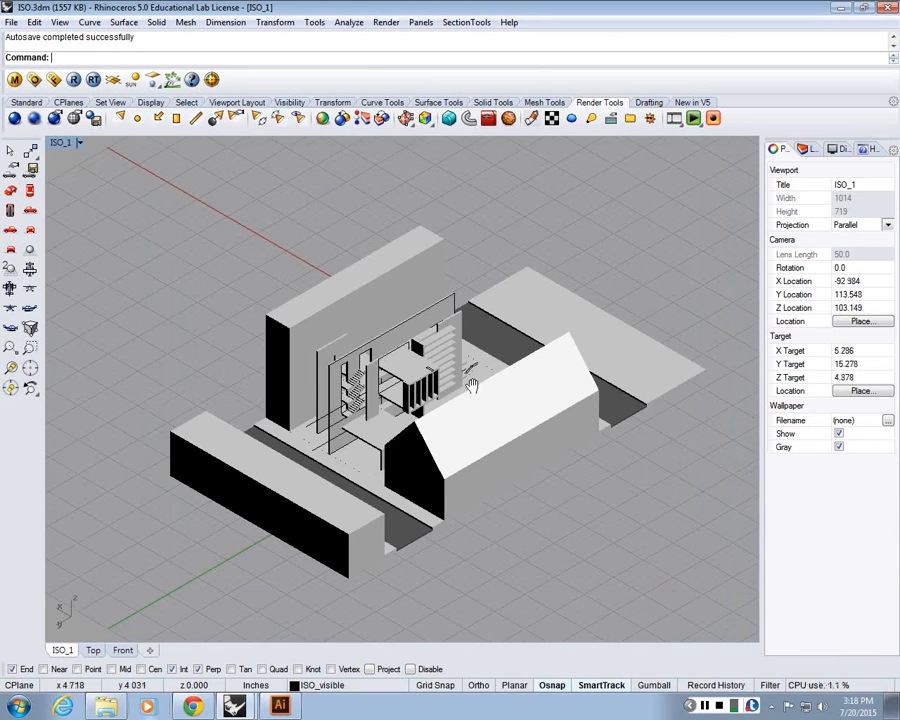
scroll(472, 386, "down", 2)
left_click(477, 415)
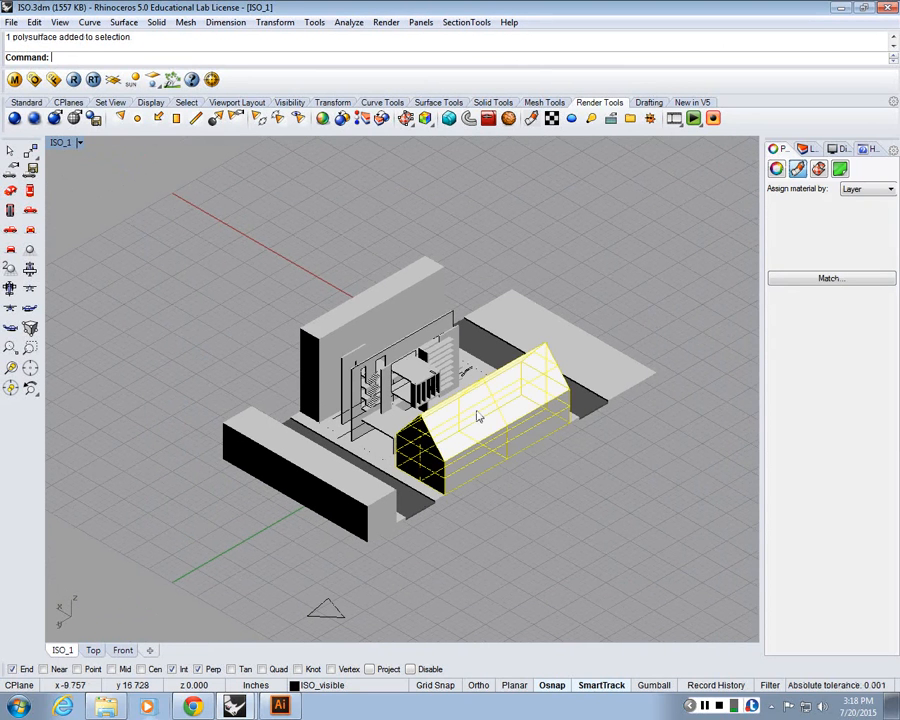
type("Hide")
key("Return")
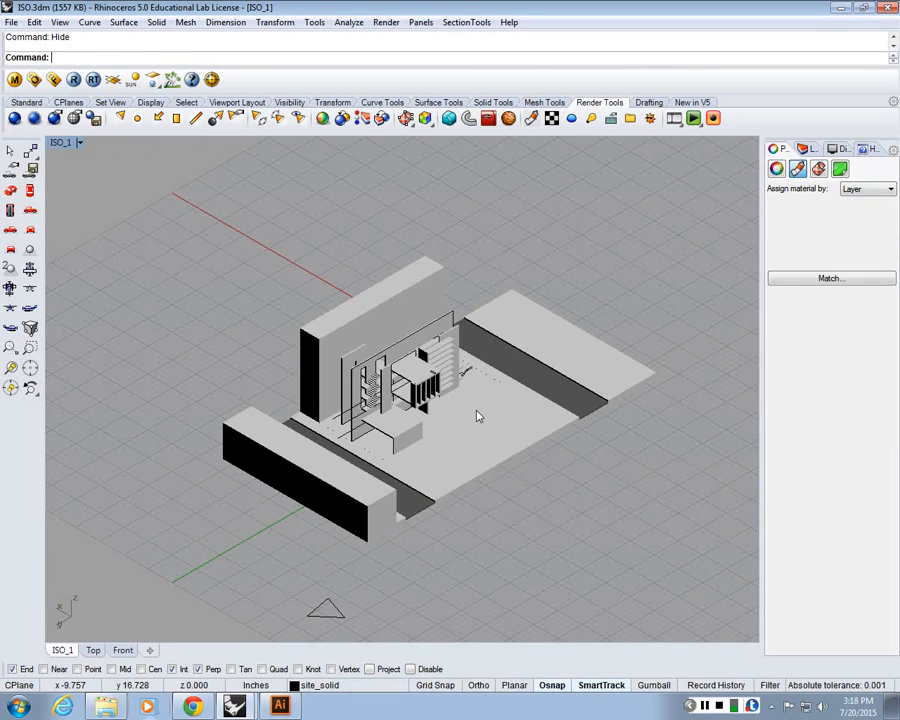
Render the ISO_1 view and save the render as shadow.png in PNG format on the Desktop
left_click(17, 119)
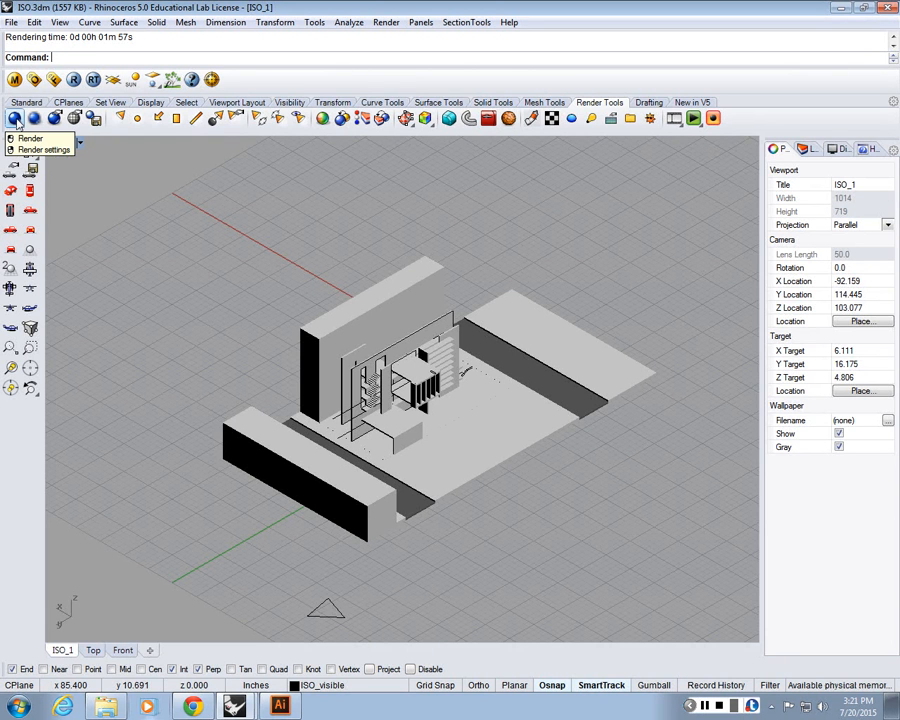
left_click(17, 122)
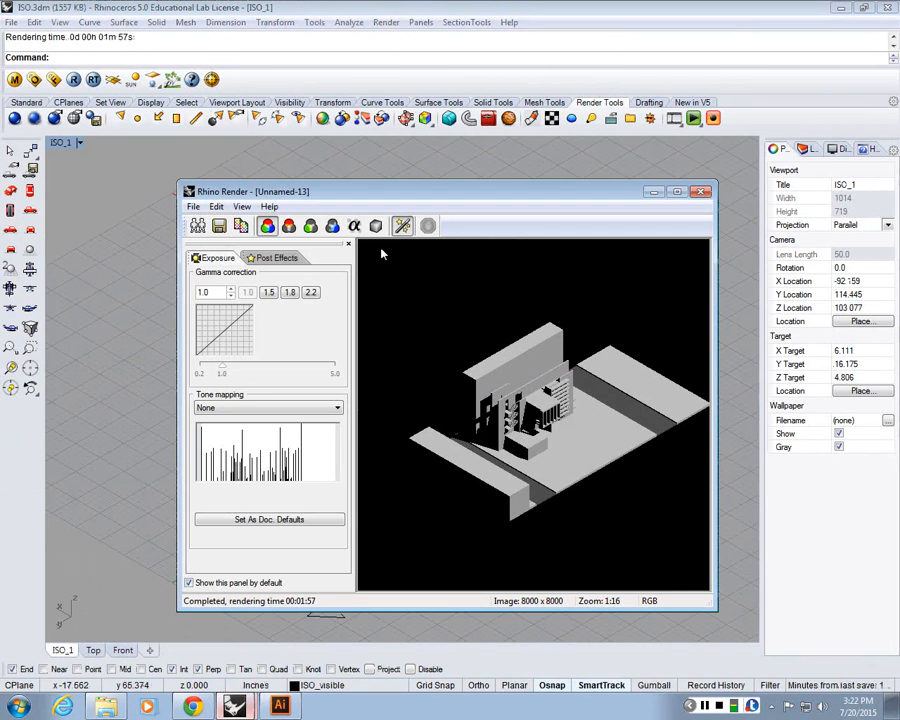
left_click(219, 226)
left_click(320, 519)
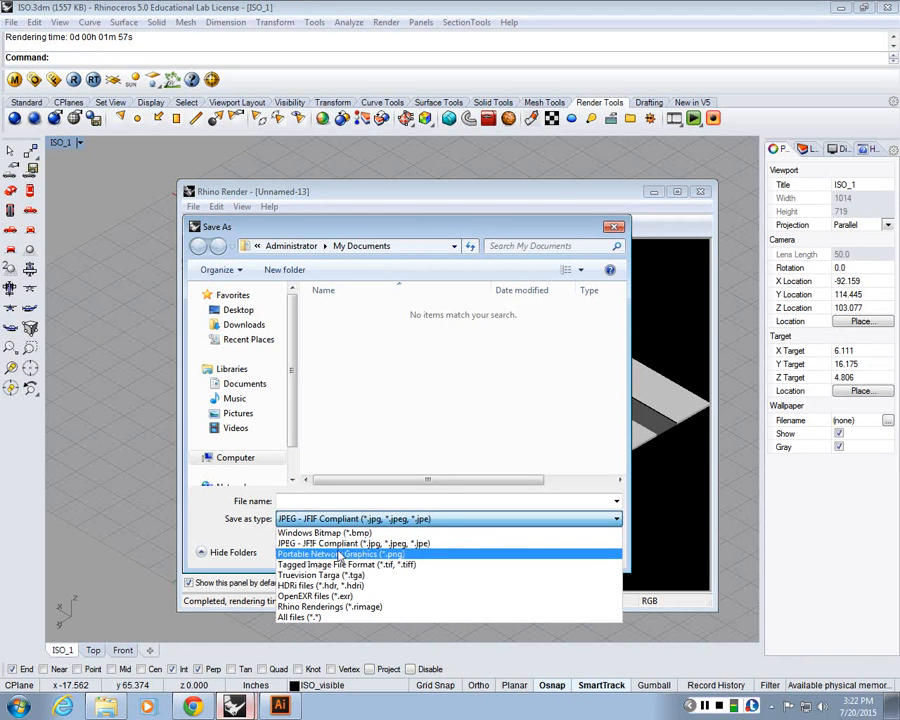
left_click(345, 556)
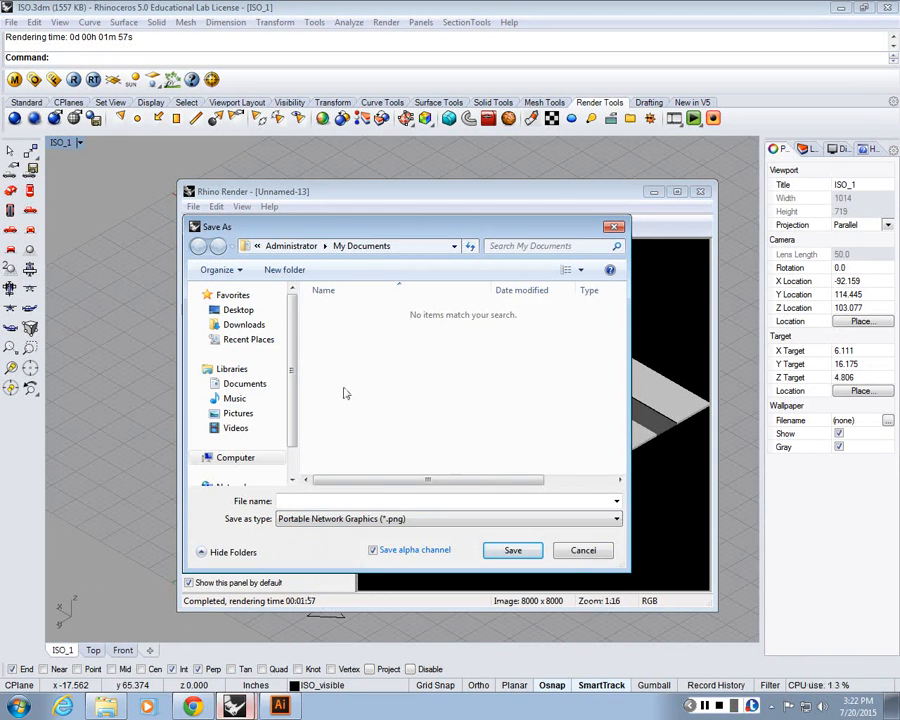
left_click(238, 310)
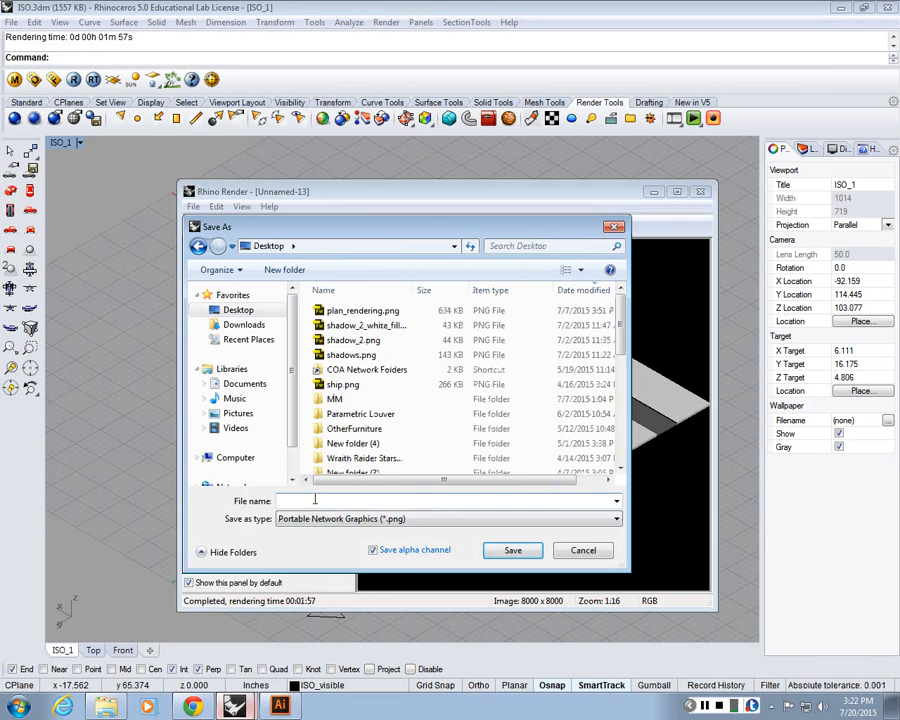
left_click(315, 499)
type("shadow")
key("Return")
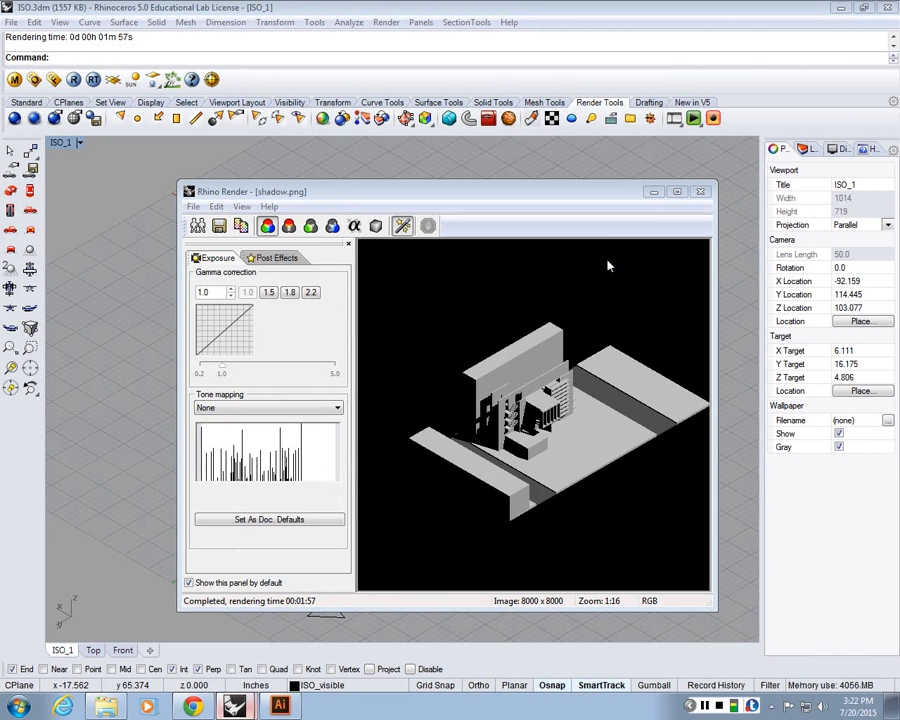
Minimize the render window and Rhino, and switch to Illustrator
left_click(655, 195)
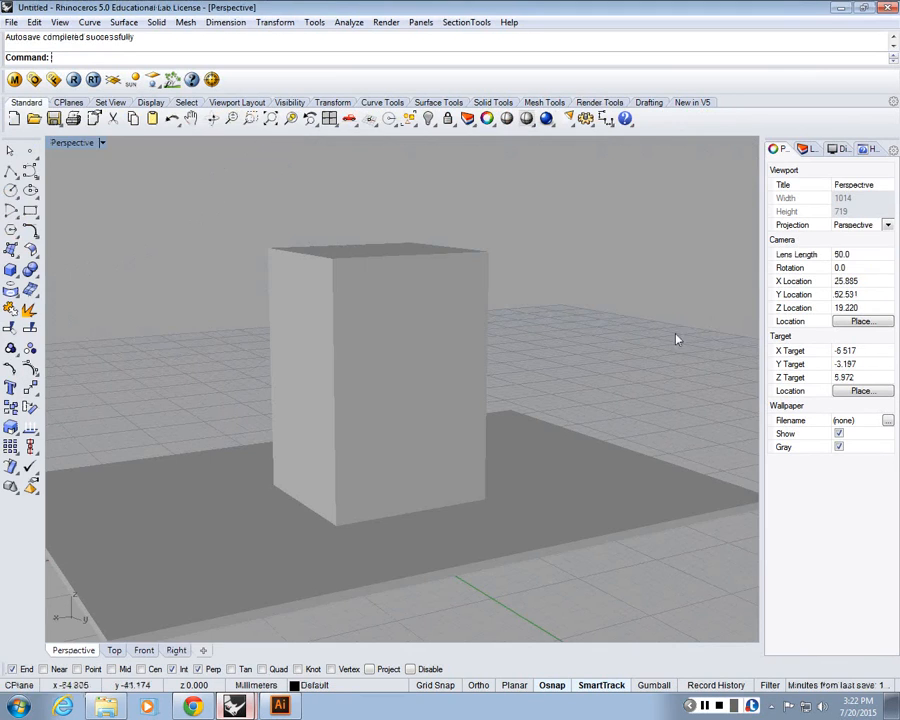
left_click(840, 7)
left_click(280, 706)
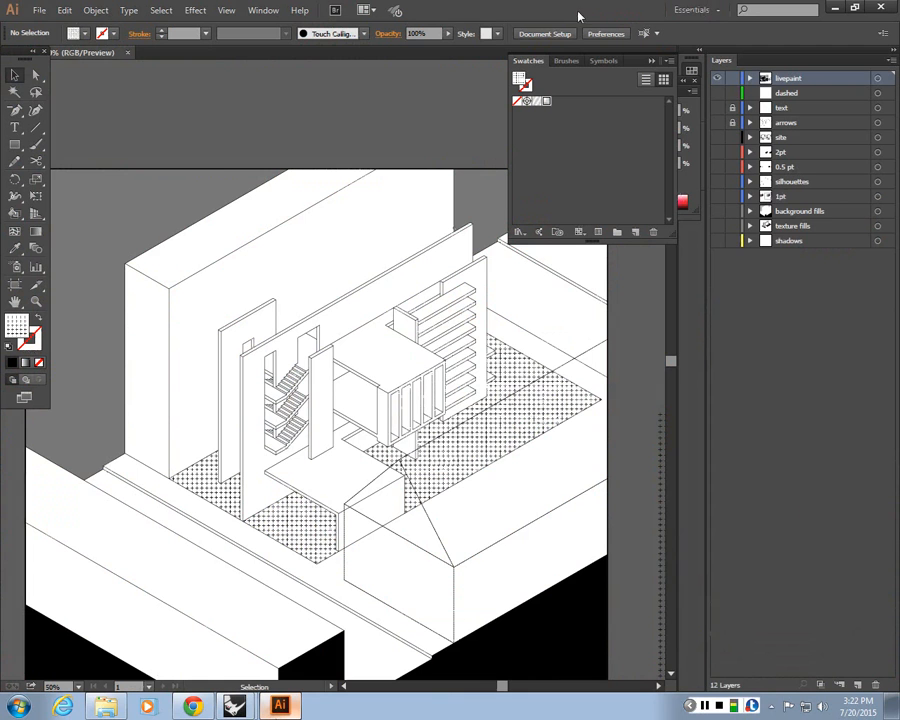
Add a new layer at the top of the layers list and open its layer options
key("ctrl+minus")
key("ctrl+minus")
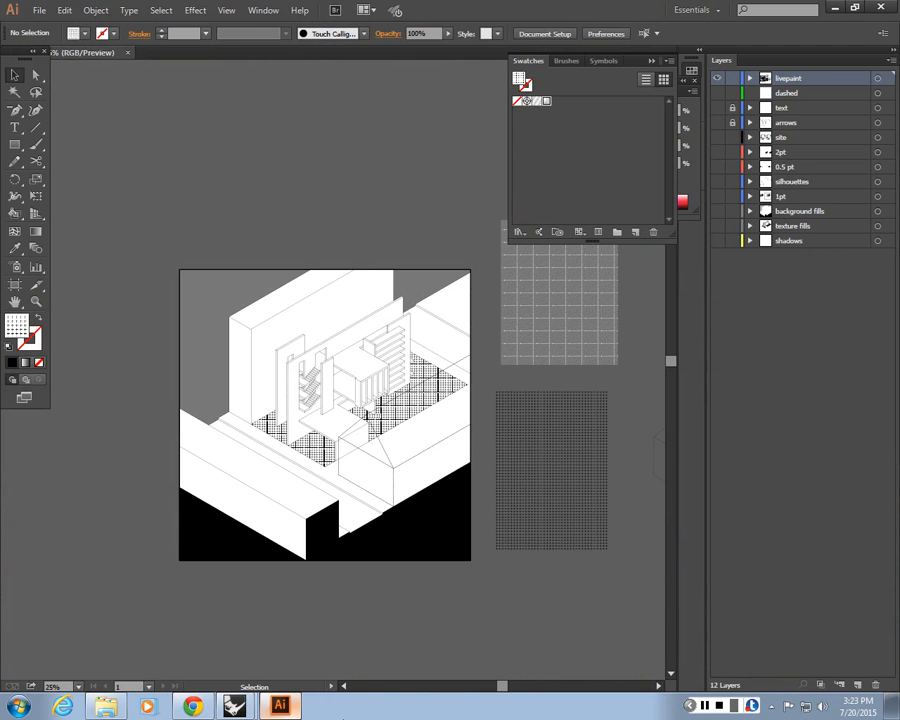
left_click(857, 684)
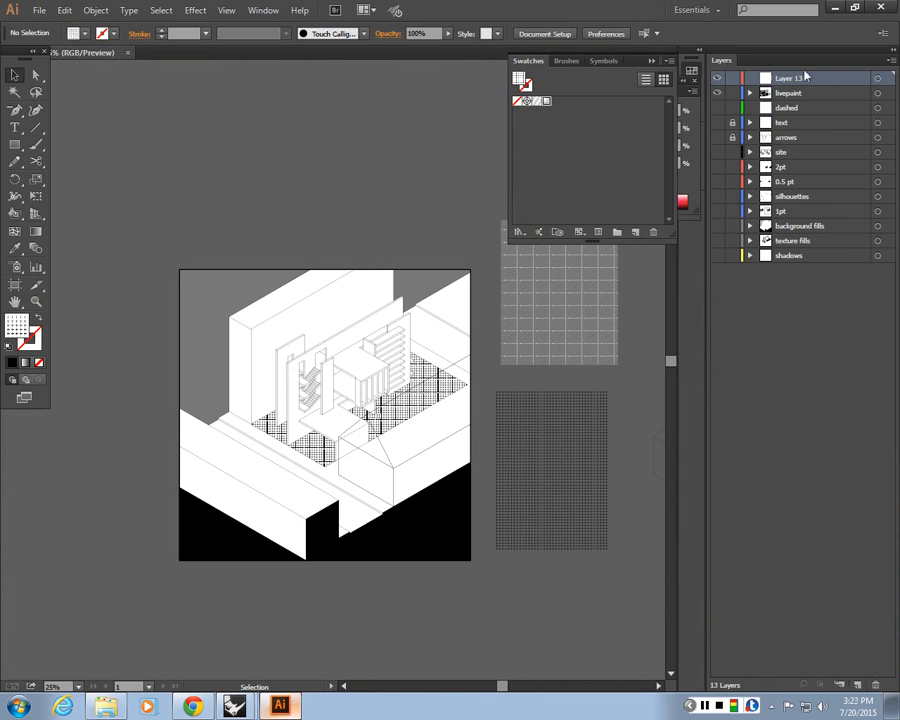
double_click(829, 80)
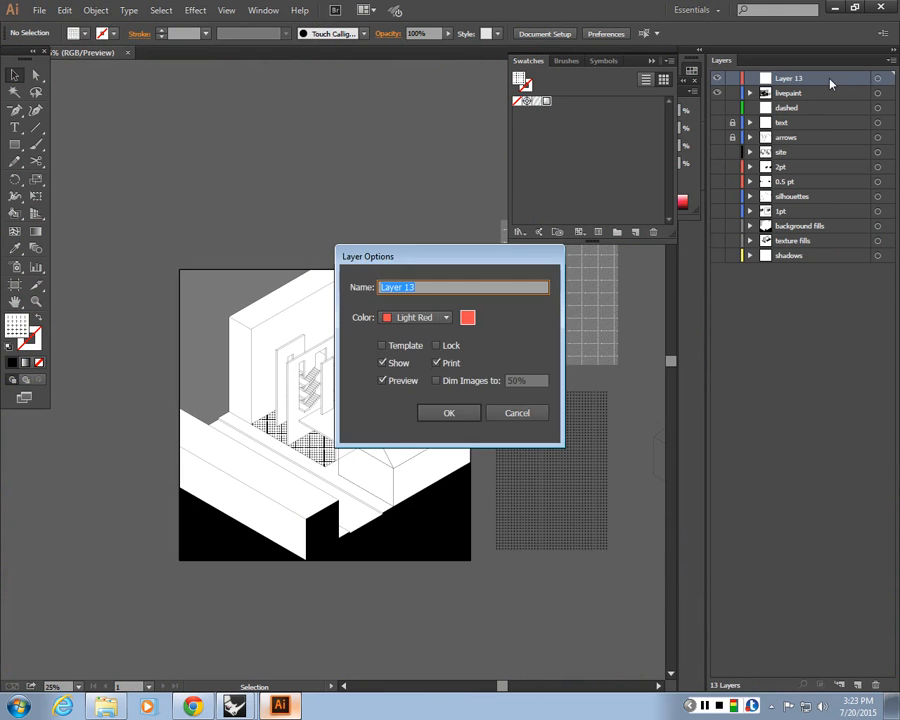
key("Escape")
left_click_drag(824, 80, 866, 655)
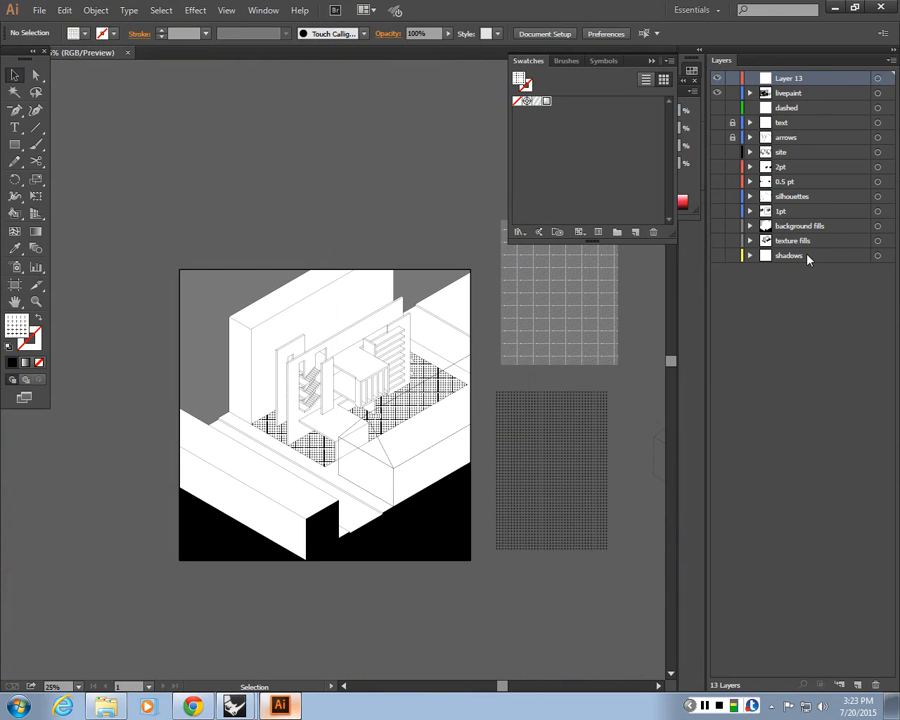
Delete the existing shadows layer and create another new layer
left_click(750, 256)
left_click_drag(806, 257, 876, 684)
key("ctrl+l")
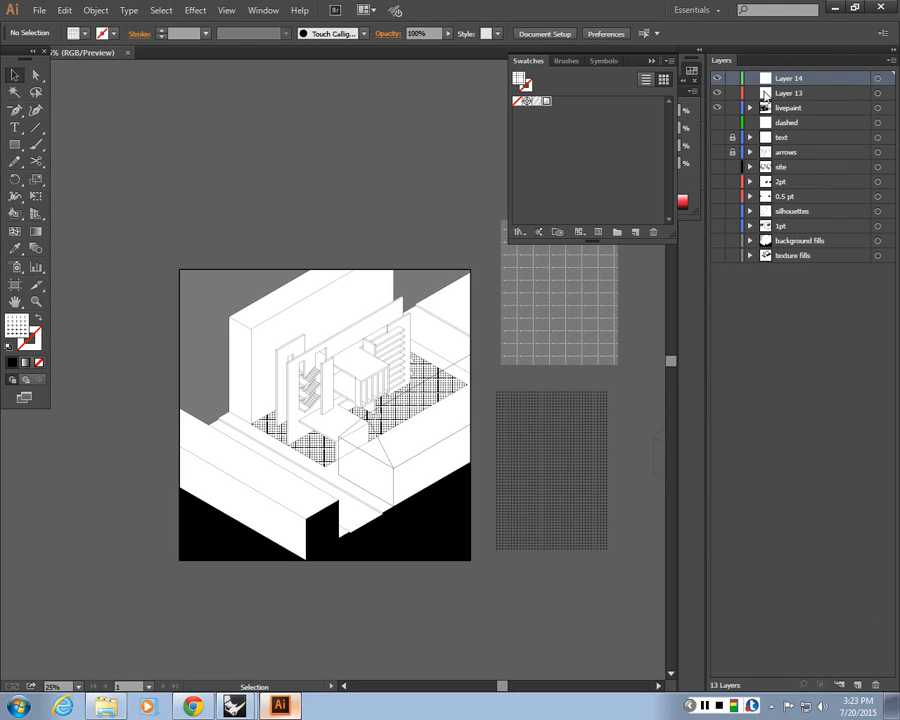
Rename the new layer shadows and move it to the bottom of the layer stack
double_click(787, 77)
type("shadows")
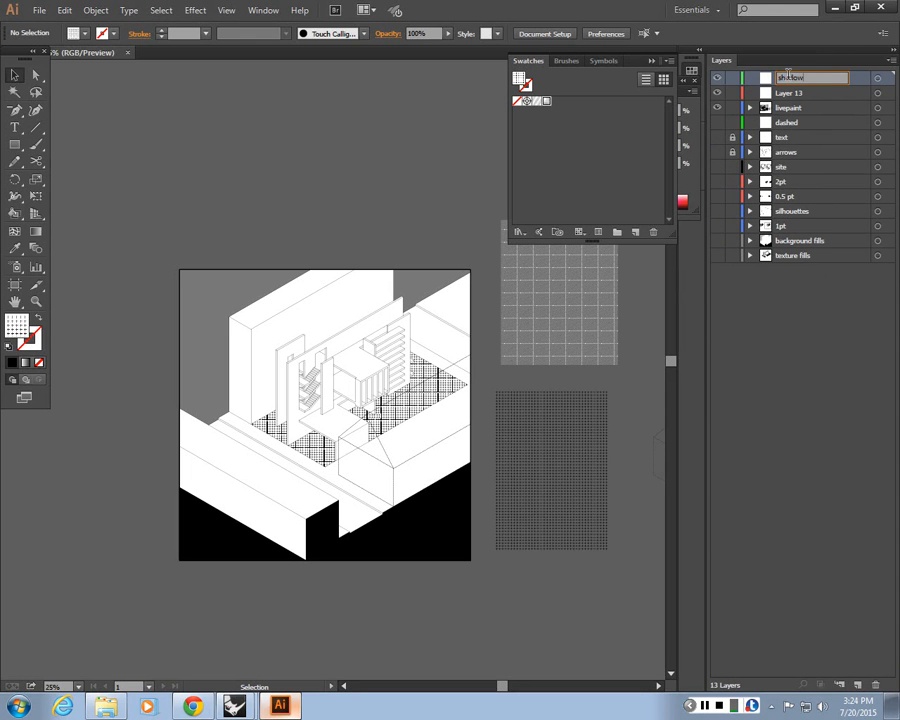
key("Return")
left_click_drag(790, 78, 793, 258)
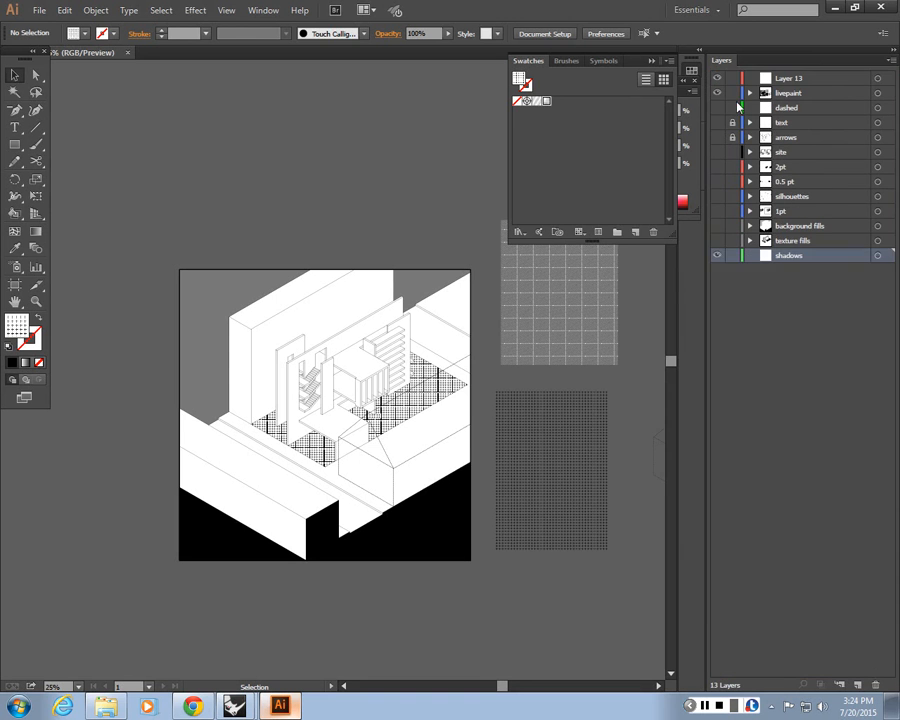
Delete the empty Layer 13
left_click(790, 80)
left_click_drag(795, 84, 875, 686)
Place the shadow.png render from the Desktop into the Illustrator drawing
left_click_drag(587, 9, 1, 339)
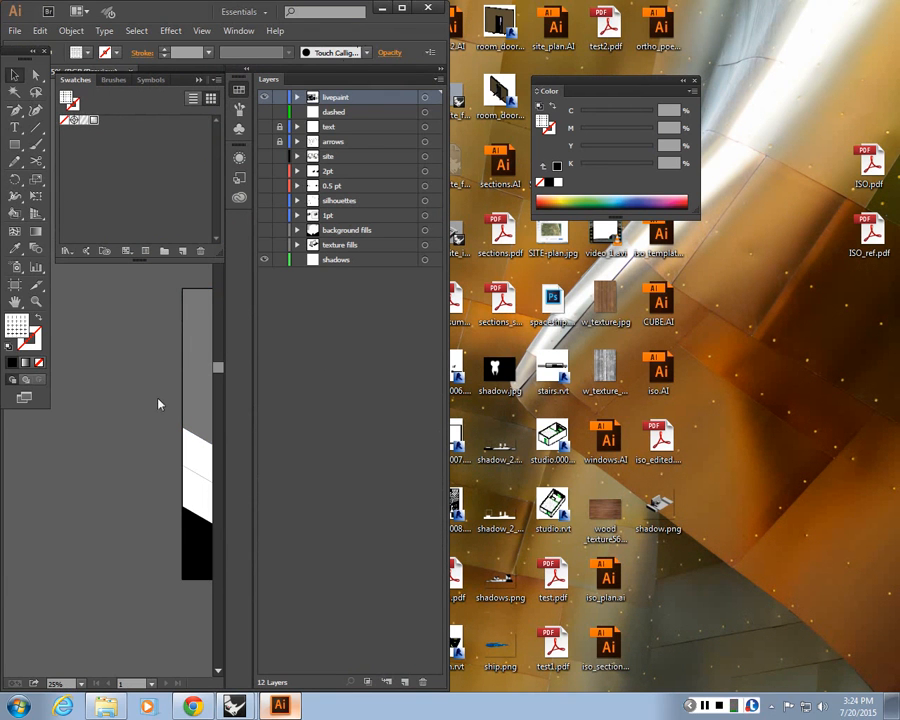
left_click(396, 14)
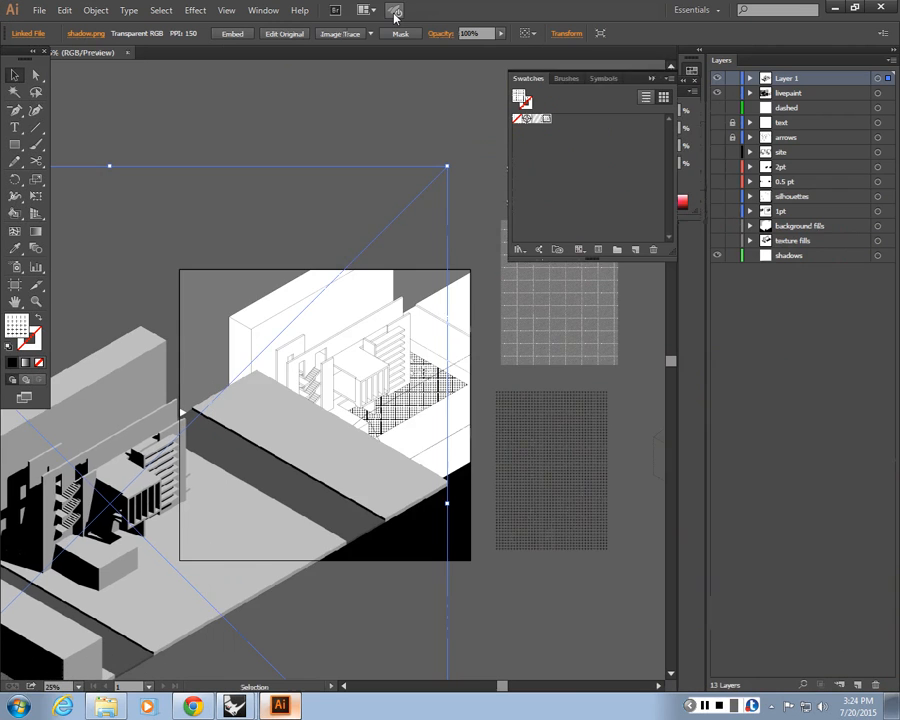
Move the placed shadow render onto the shadows layer
key("ctrl+minus")
scroll(360, 430, "left", 3)
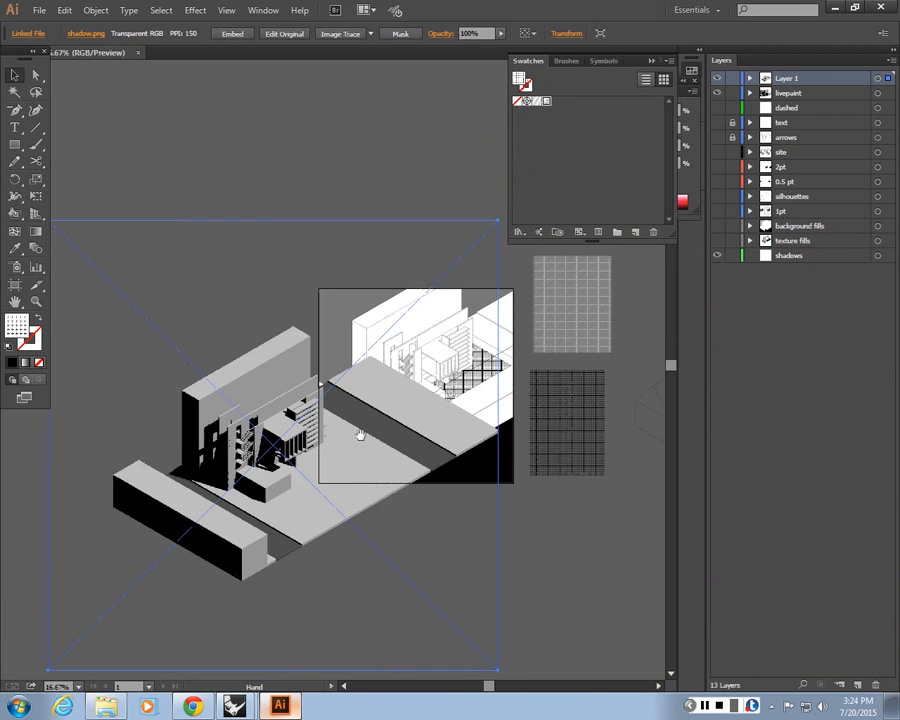
left_click_drag(363, 437, 417, 538)
key("ctrl+equal")
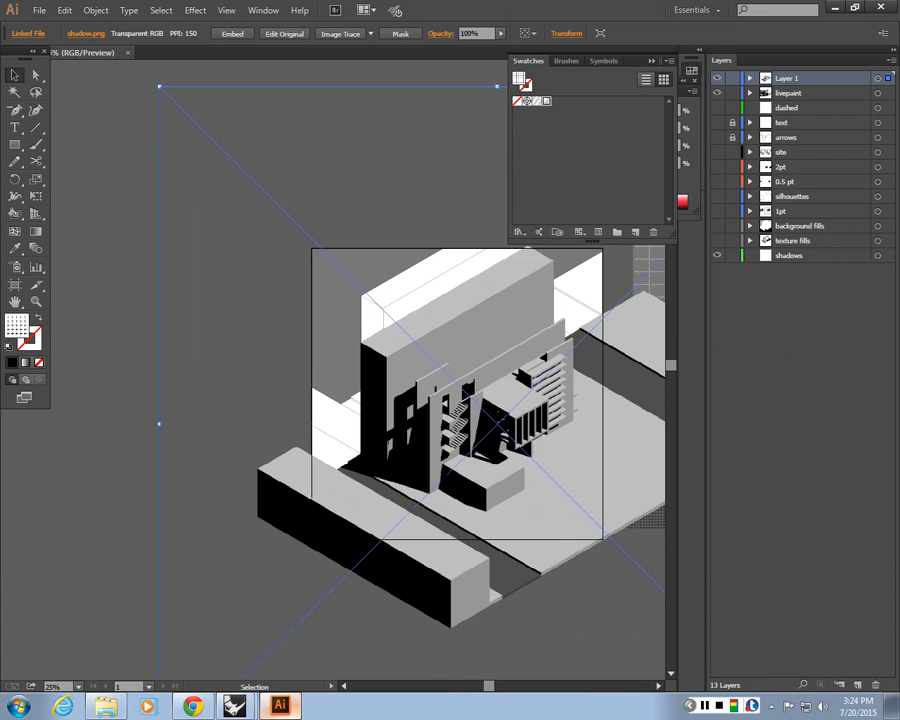
left_click_drag(884, 85, 895, 271)
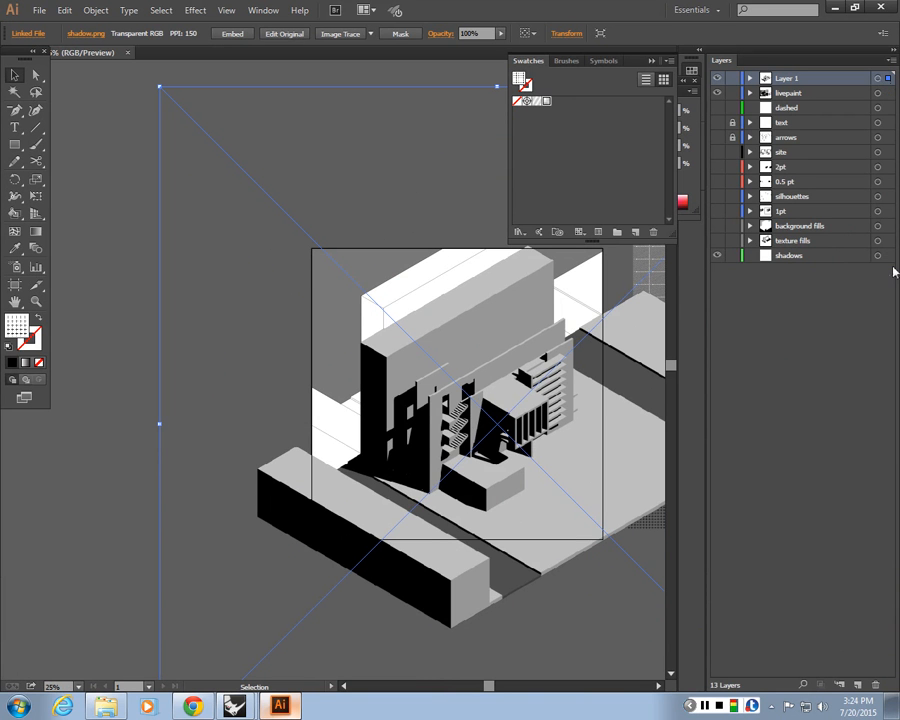
left_click_drag(884, 80, 887, 255)
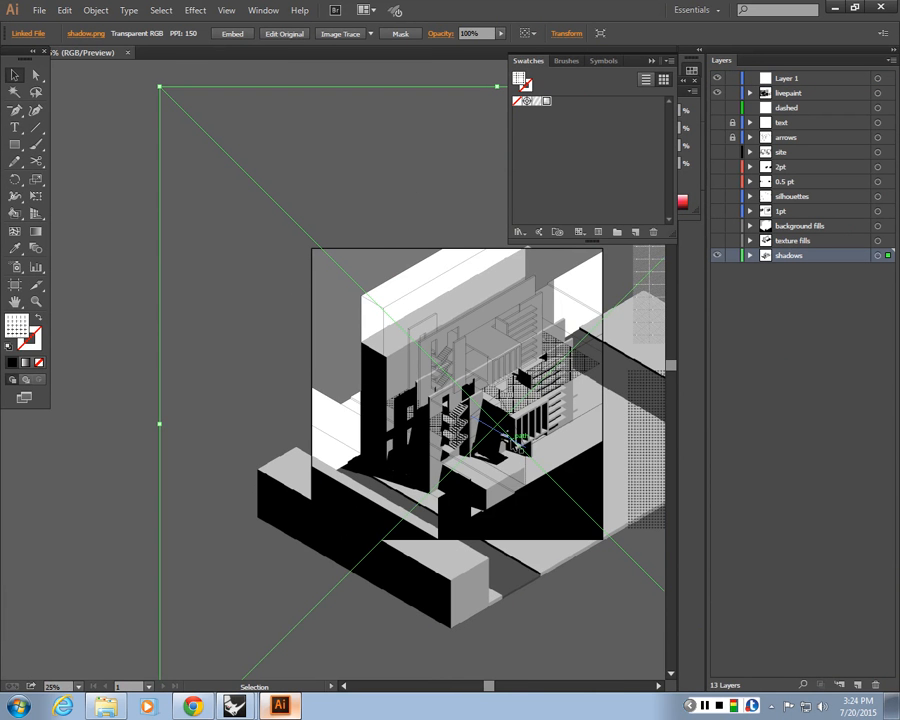
Move the shadow render to line up with the drawing's linework
key("ctrl+plus")
key("ctrl+plus")
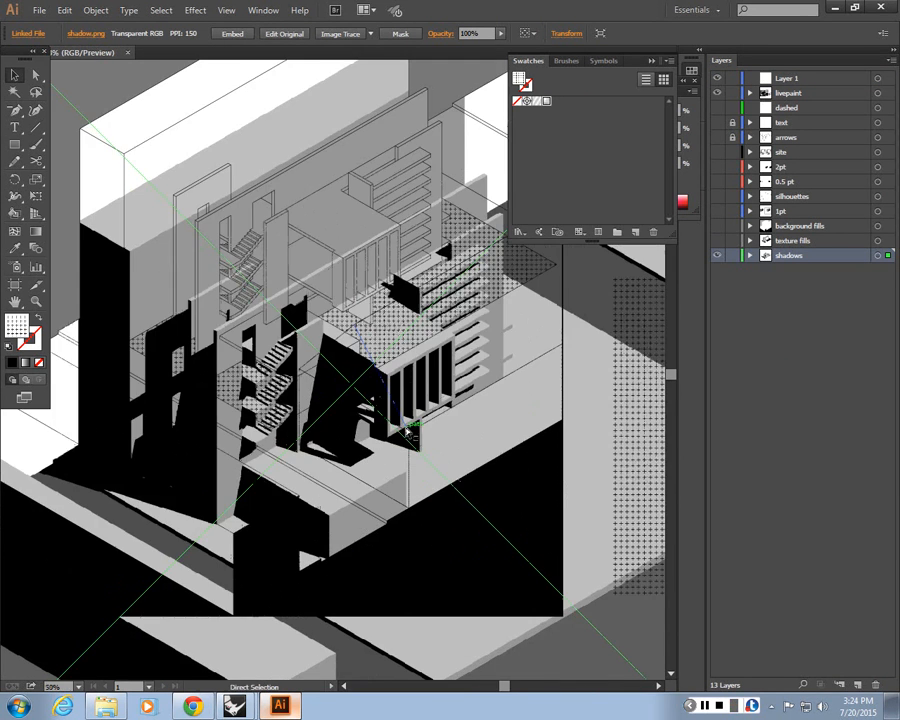
left_click_drag(334, 433, 427, 473)
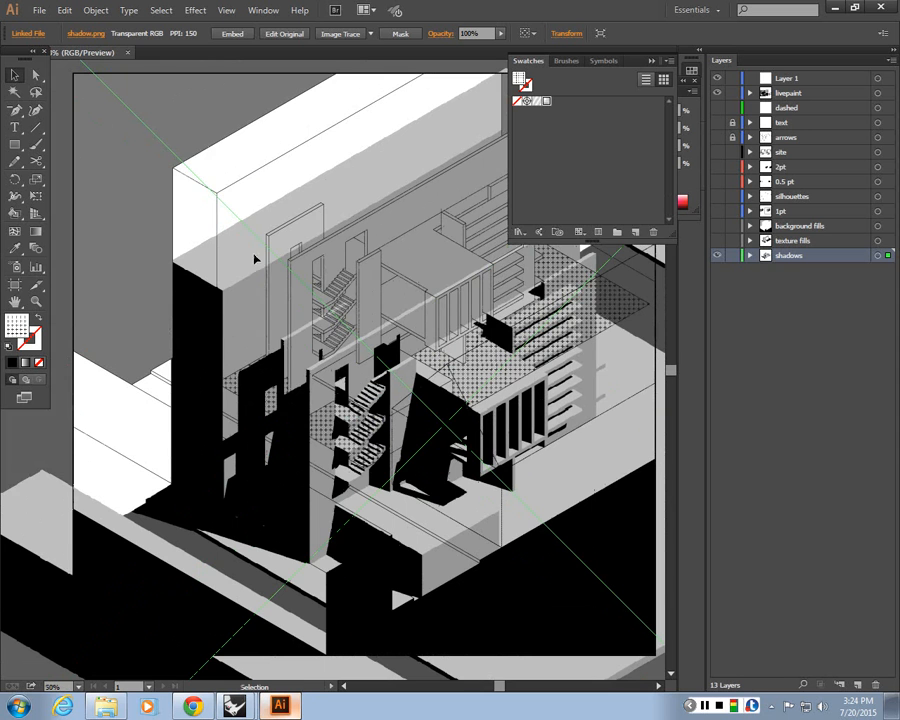
left_click_drag(254, 276, 251, 207)
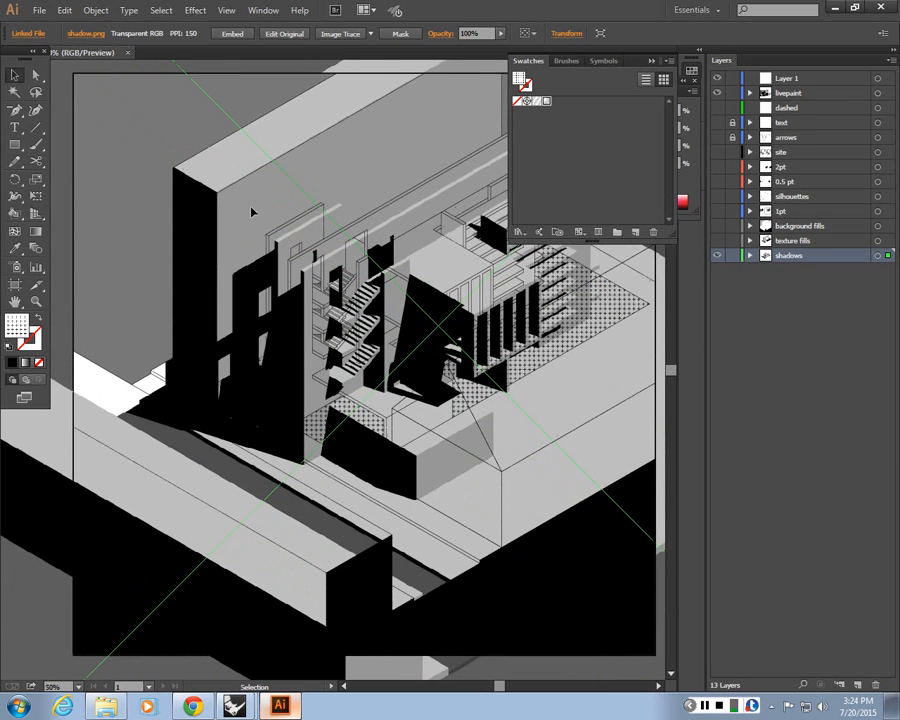
Scale the shadow render down slightly so it matches the linework size
key("ctrl+minus")
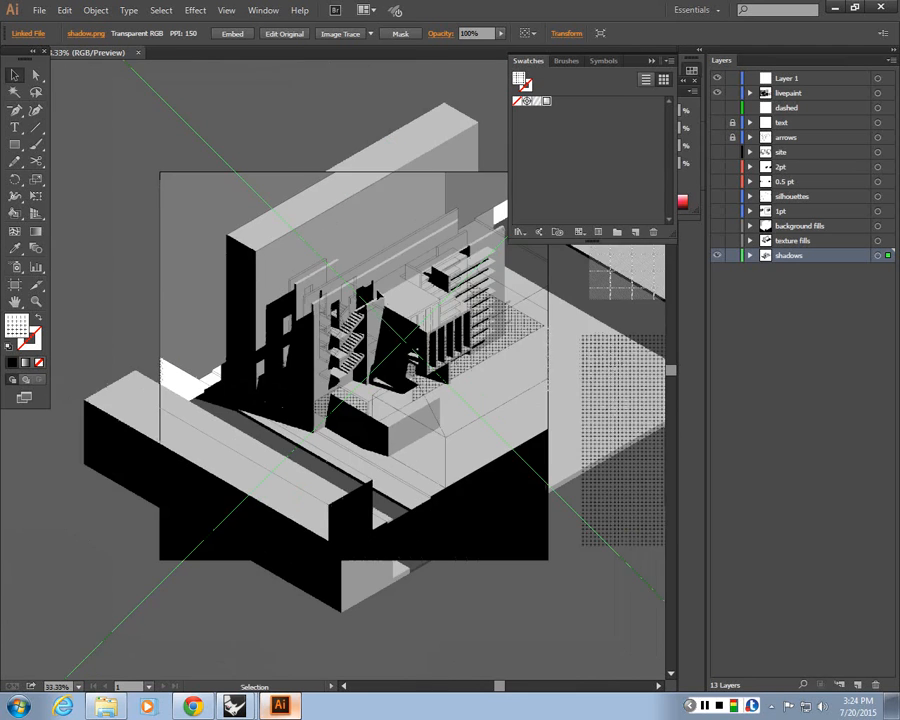
key("ctrl+minus")
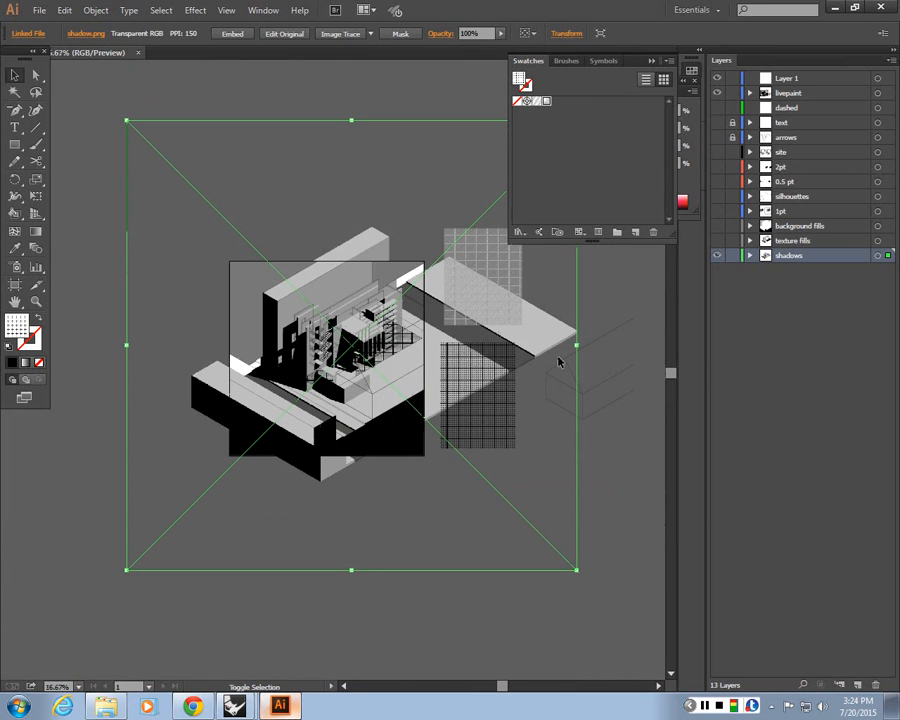
left_click_drag(578, 344, 536, 342)
Hide the livepaint layer and show the 2pt and 0.5 pt linework layers over the render
key("ctrl+plus")
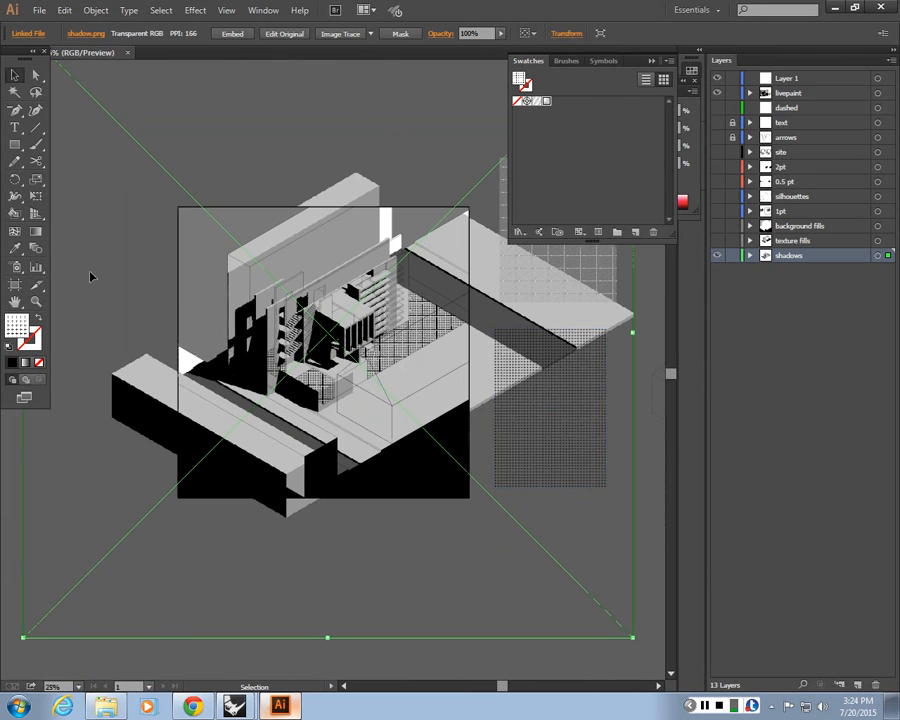
left_click(717, 93)
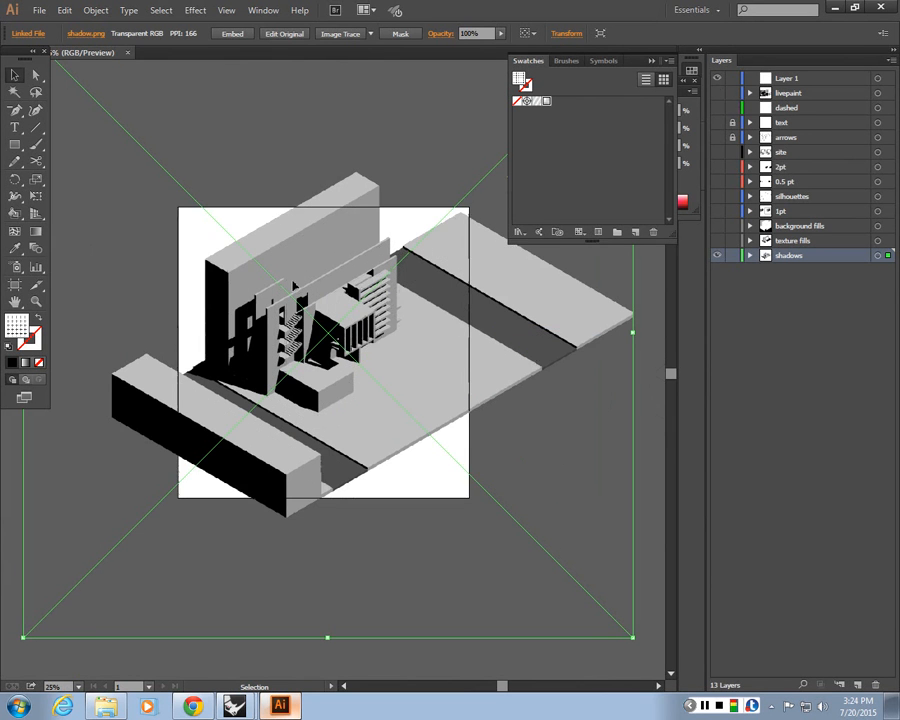
left_click(718, 93)
left_click(718, 123)
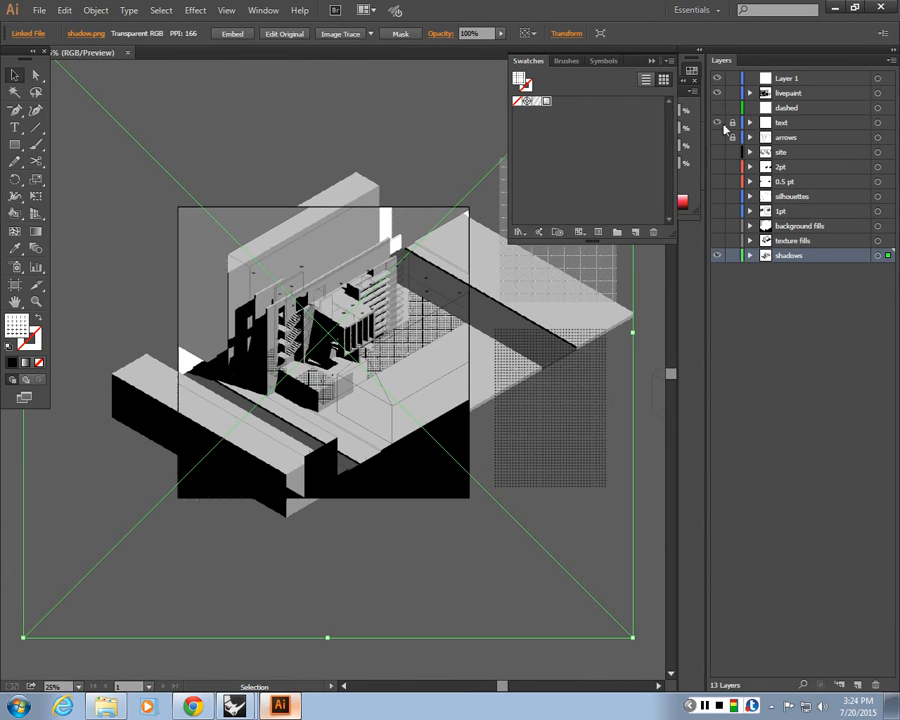
left_click(717, 138)
left_click(717, 138)
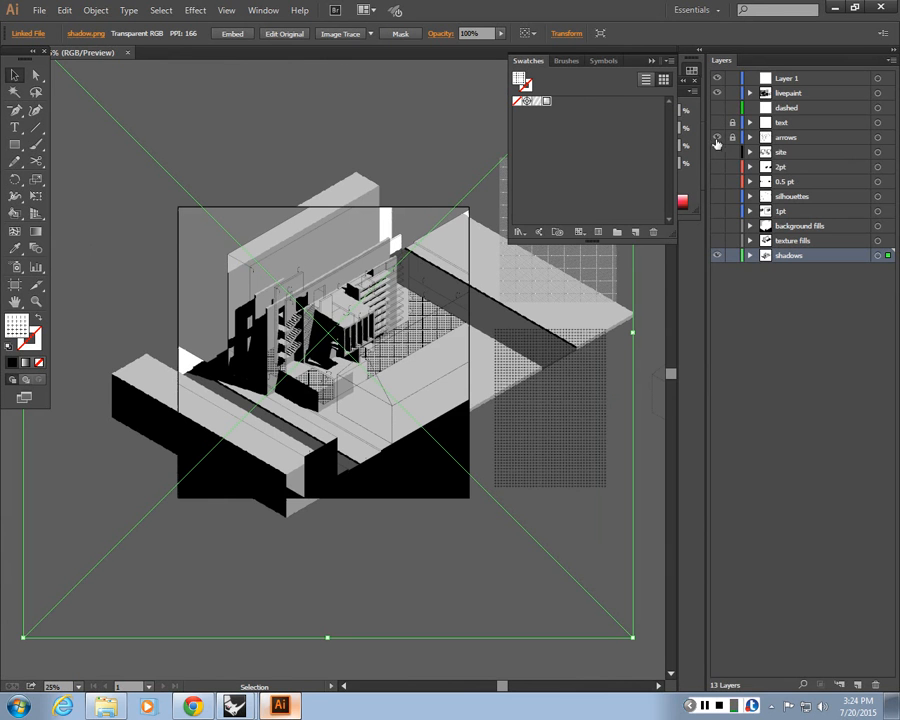
left_click(717, 123)
left_click(717, 167)
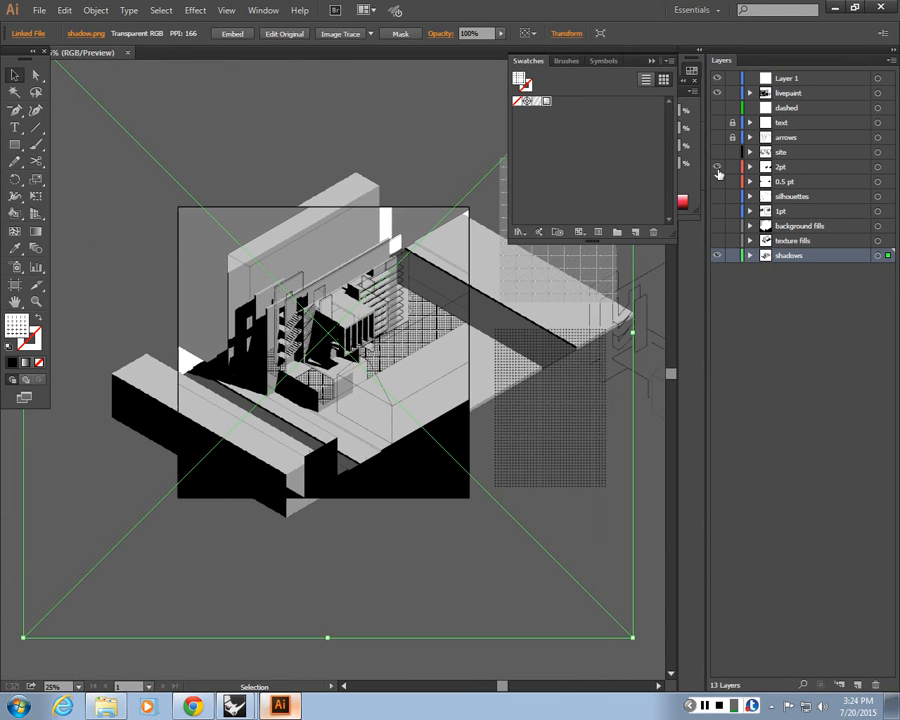
left_click(717, 182)
left_click(717, 93)
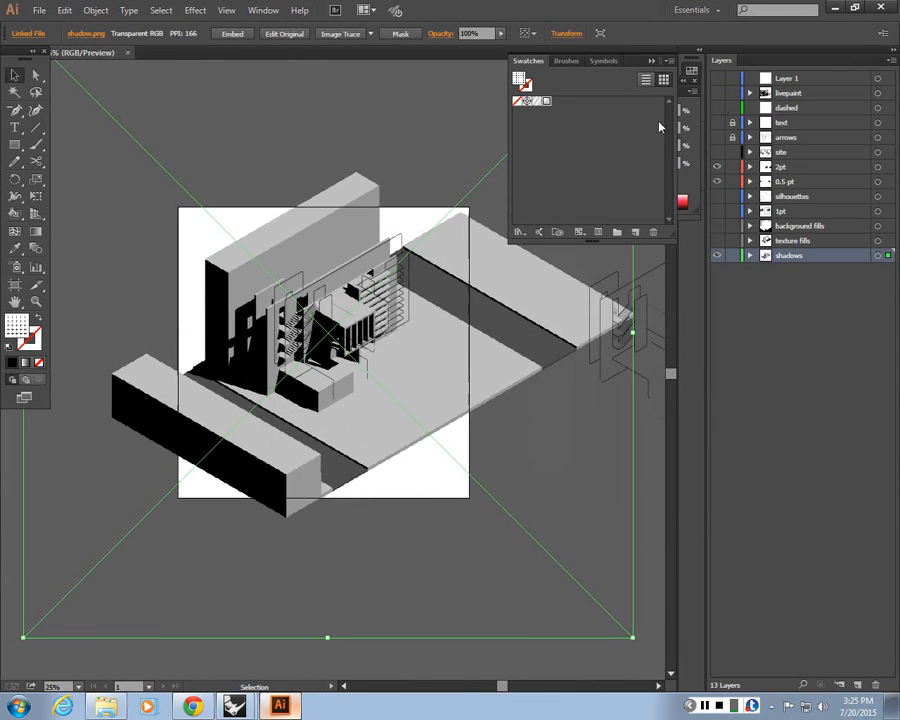
Move the shadow render right and up to line it up with the linework
key("ctrl+plus")
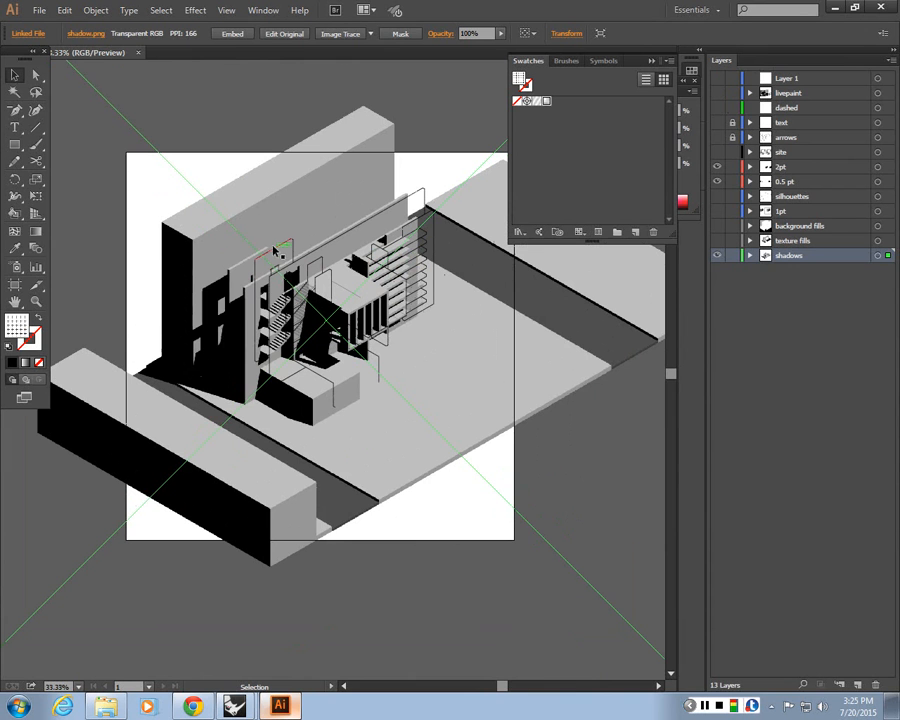
key("shift+Right")
key("shift+Right")
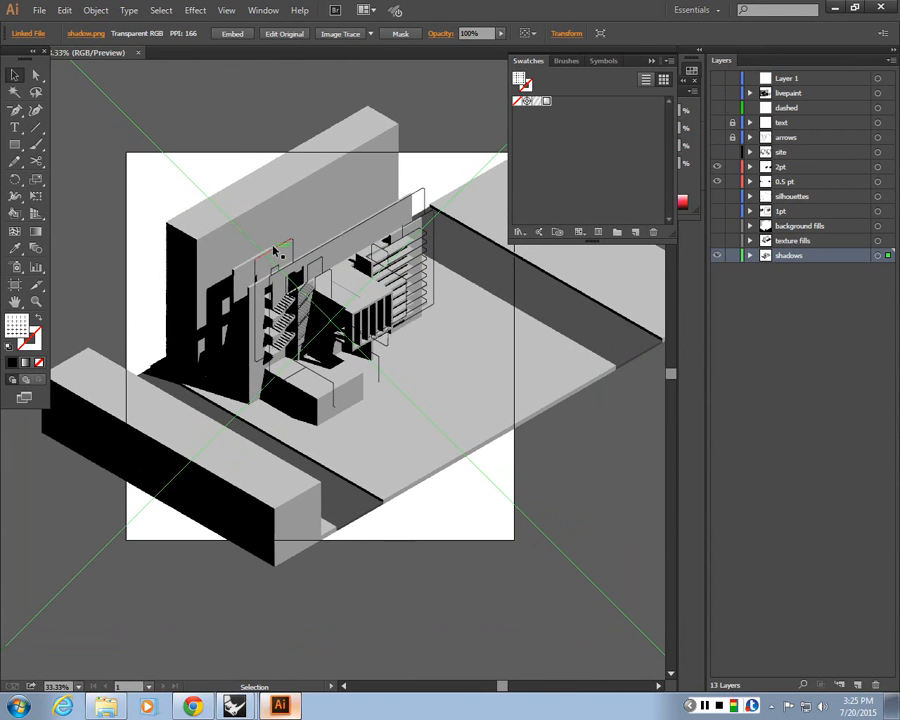
key("ctrl+z")
left_click_drag(165, 231, 242, 230)
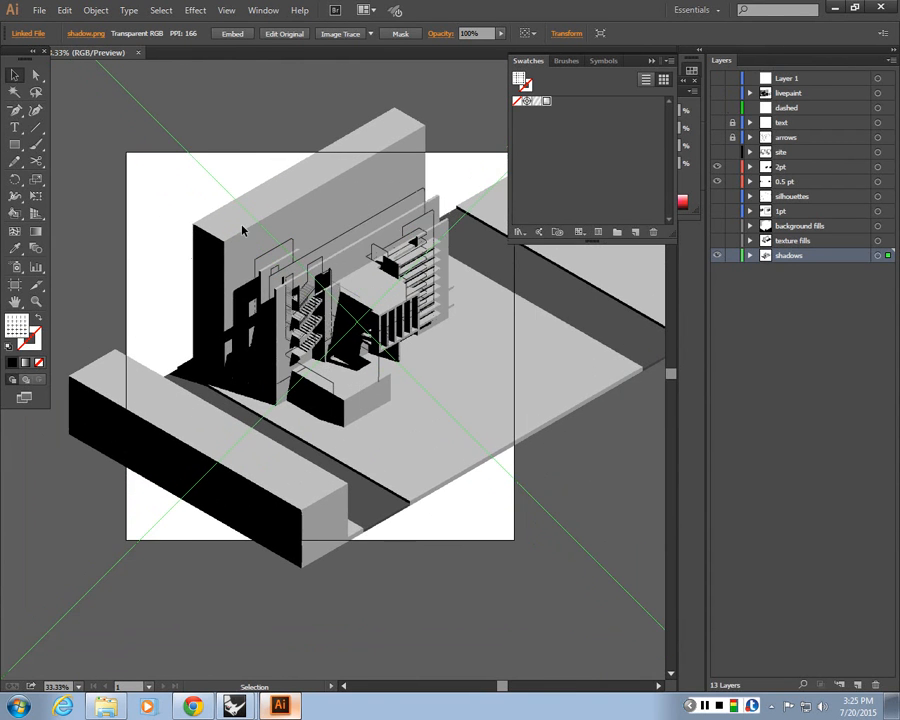
scroll(242, 230, "up", 2)
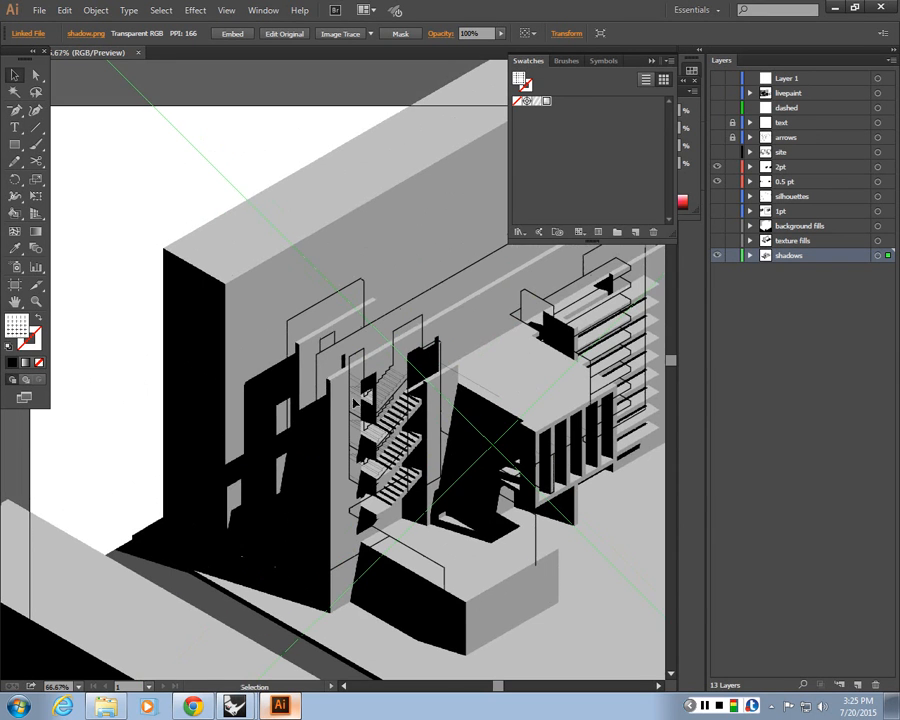
left_click_drag(345, 403, 337, 368)
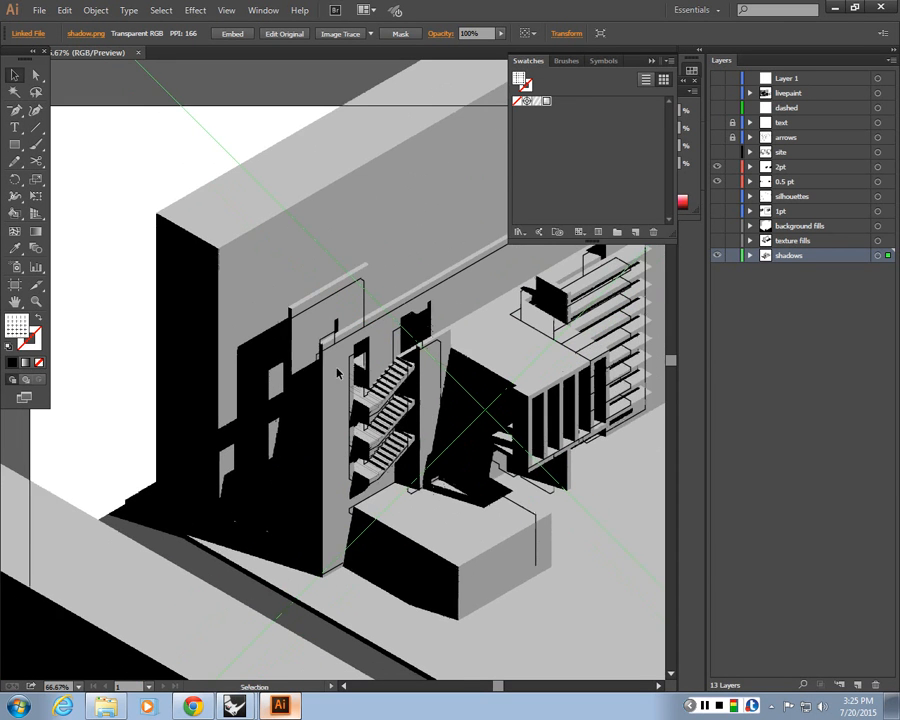
Lock the 2pt and 0.5 pt layers and set the shadow render's opacity to 50%
left_click(732, 167)
left_click(732, 182)
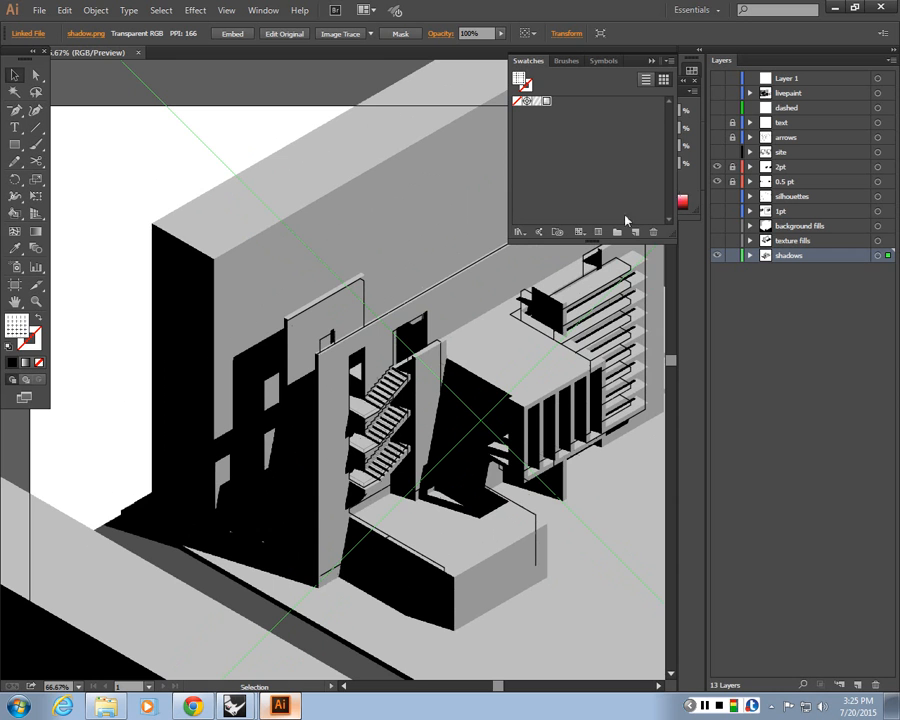
key("ctrl+plus")
key("ctrl+plus")
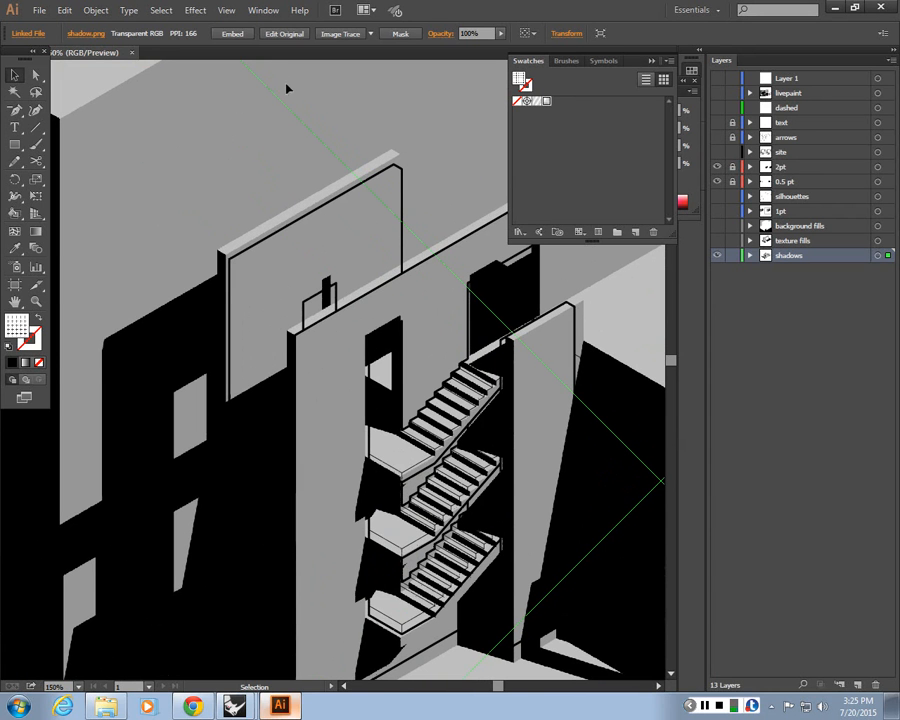
left_click_drag(474, 34, 418, 34)
type("50")
key("Return")
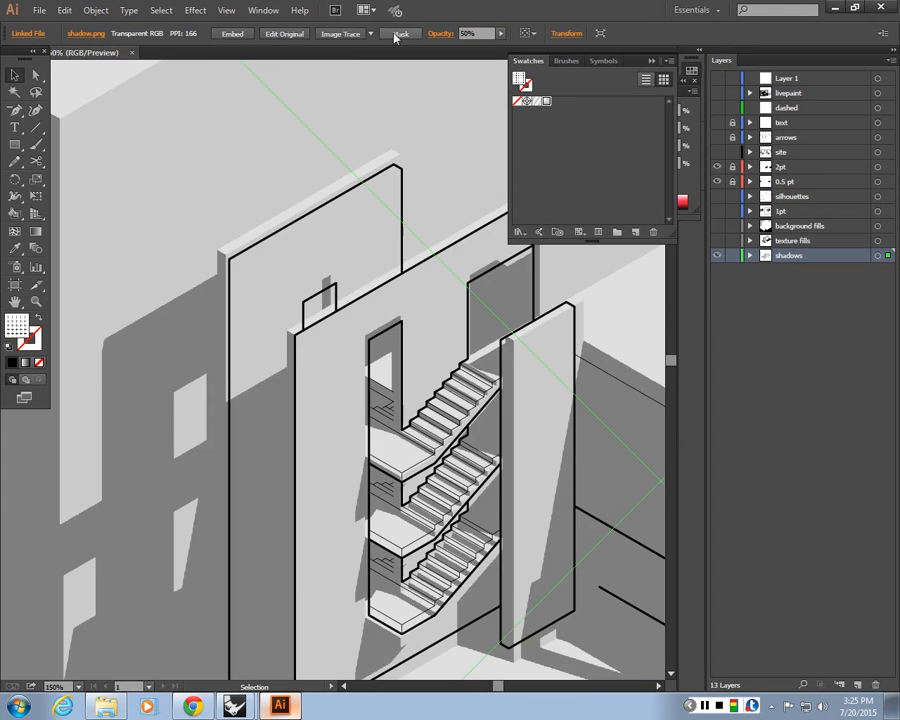
Scale the shadow render down slightly from its bottom edge to fit the linework
key("ctrl+minus")
key("ctrl+minus")
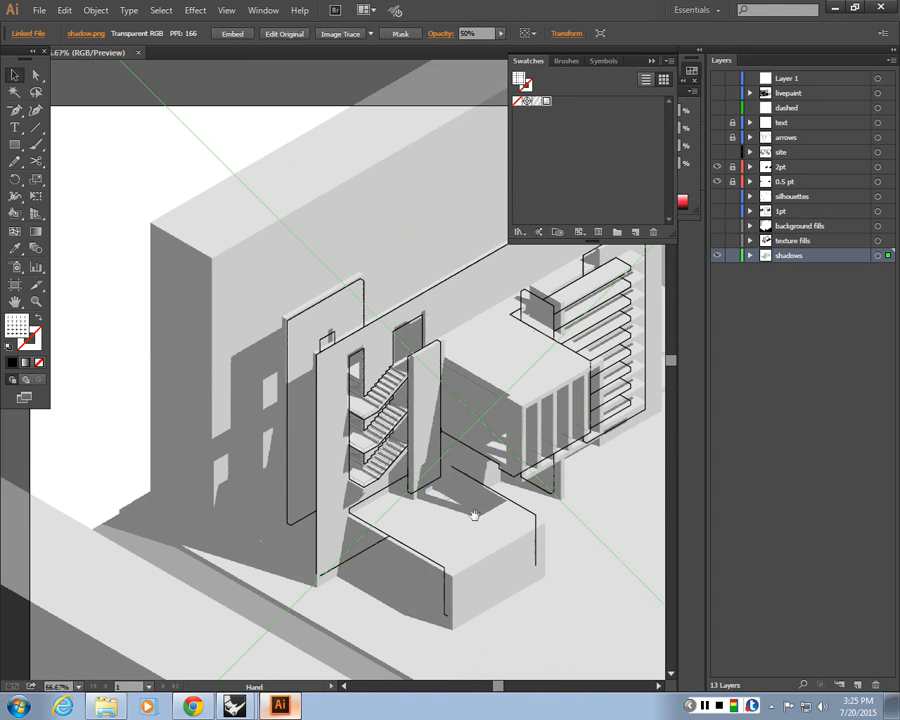
left_click_drag(472, 515, 402, 426)
key("ctrl+minus")
key("ctrl+plus")
key("ctrl+plus")
left_click_drag(190, 372, 224, 541)
scroll(270, 415, "down", 3)
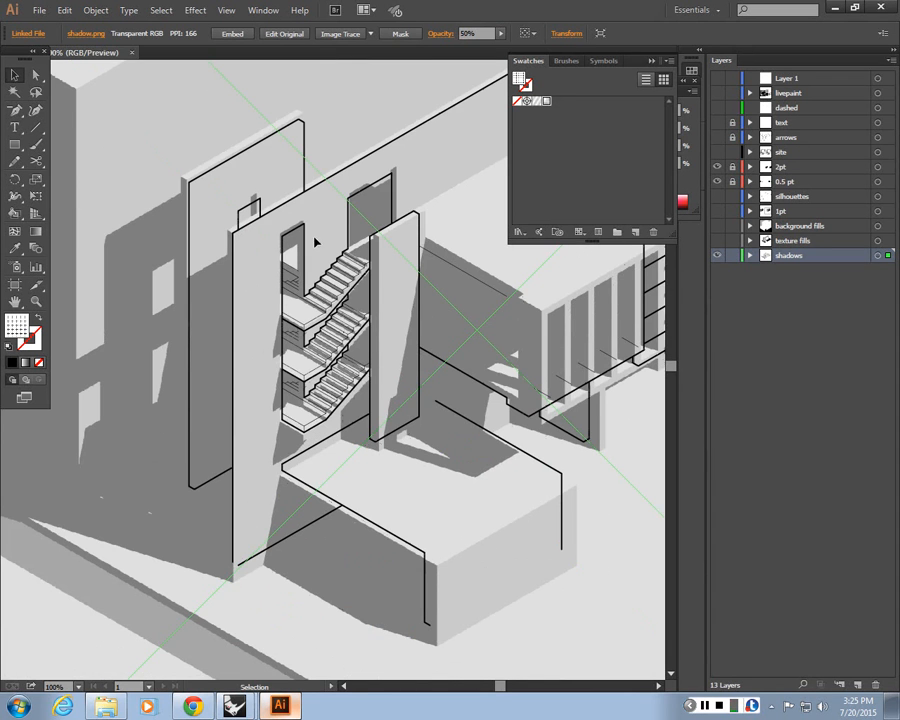
key("ctrl+minus")
key("ctrl+minus")
key("ctrl+minus")
scroll(384, 313, "down", 2)
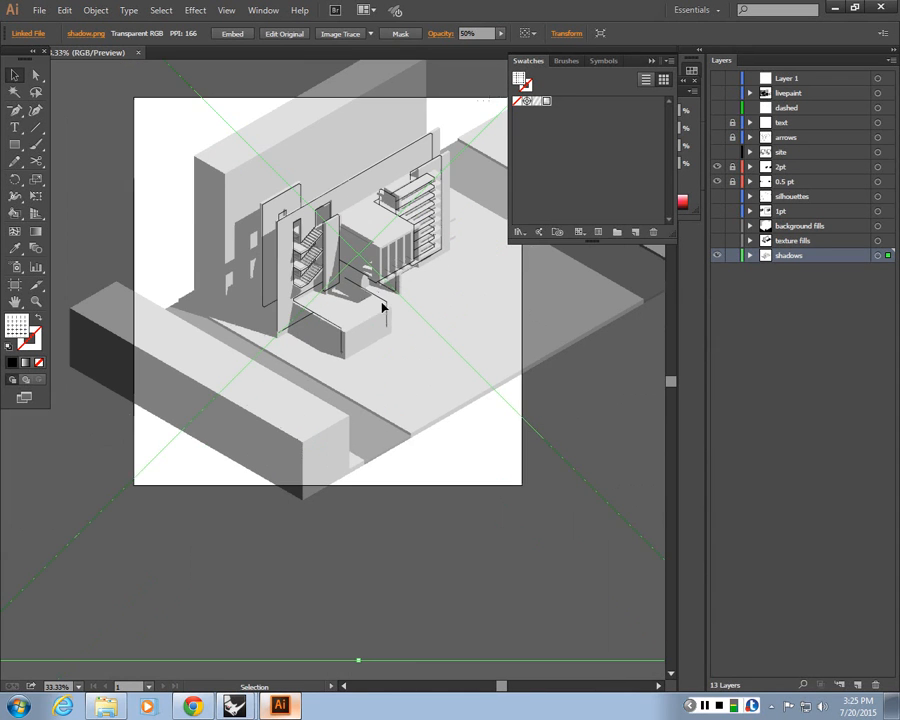
left_click_drag(360, 664, 362, 620)
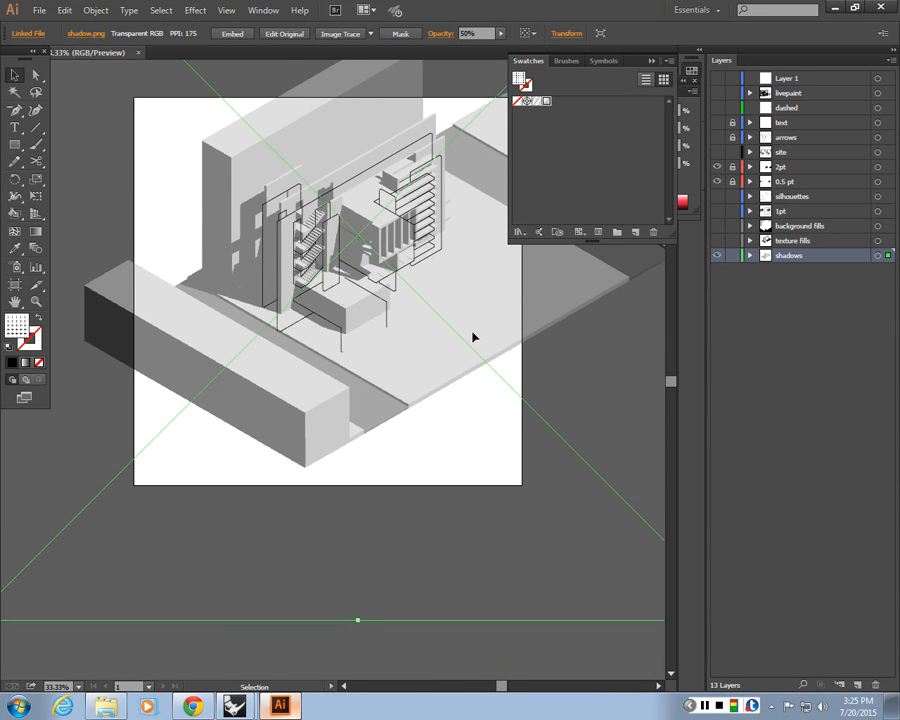
Undo the last two edits and nudge the shadow render left to match the linework
key("ctrl+plus")
key("ctrl+plus")
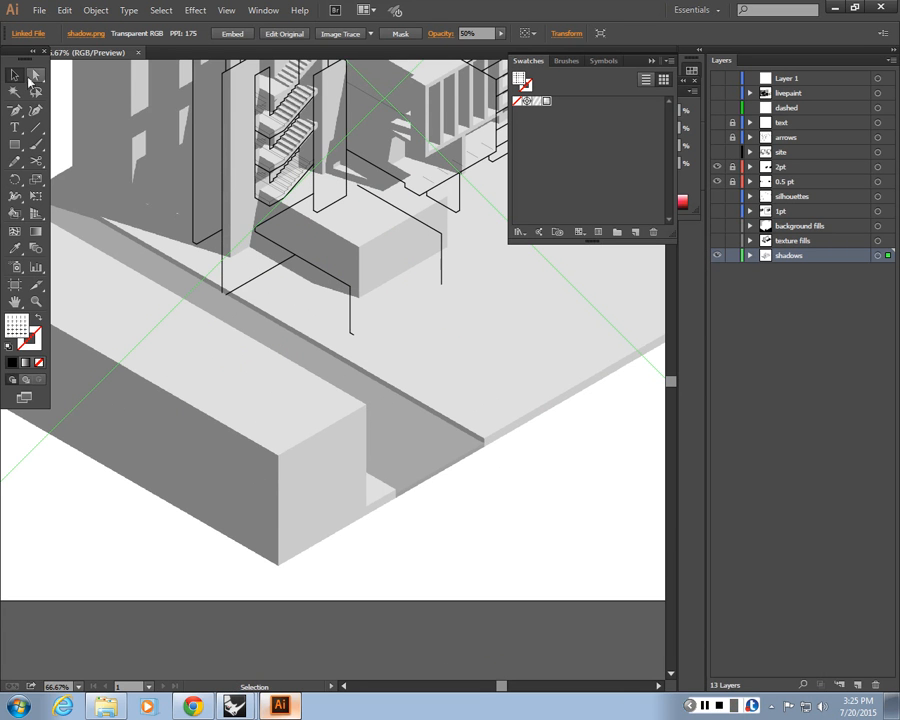
key("v")
key("ctrl+z")
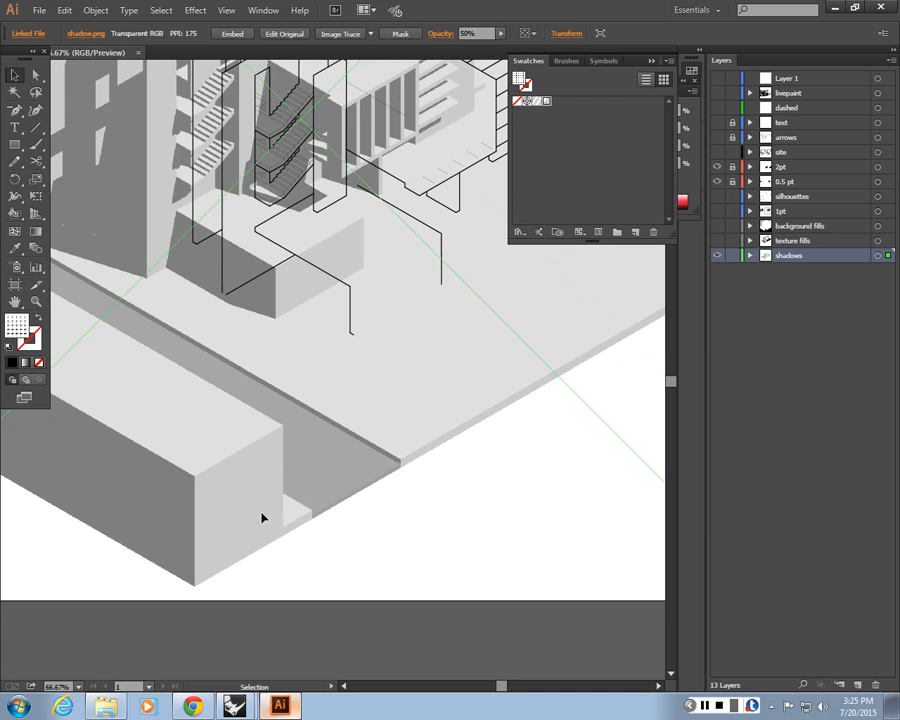
key("ctrl+z")
key("space")
left_click_drag(290, 379, 362, 463)
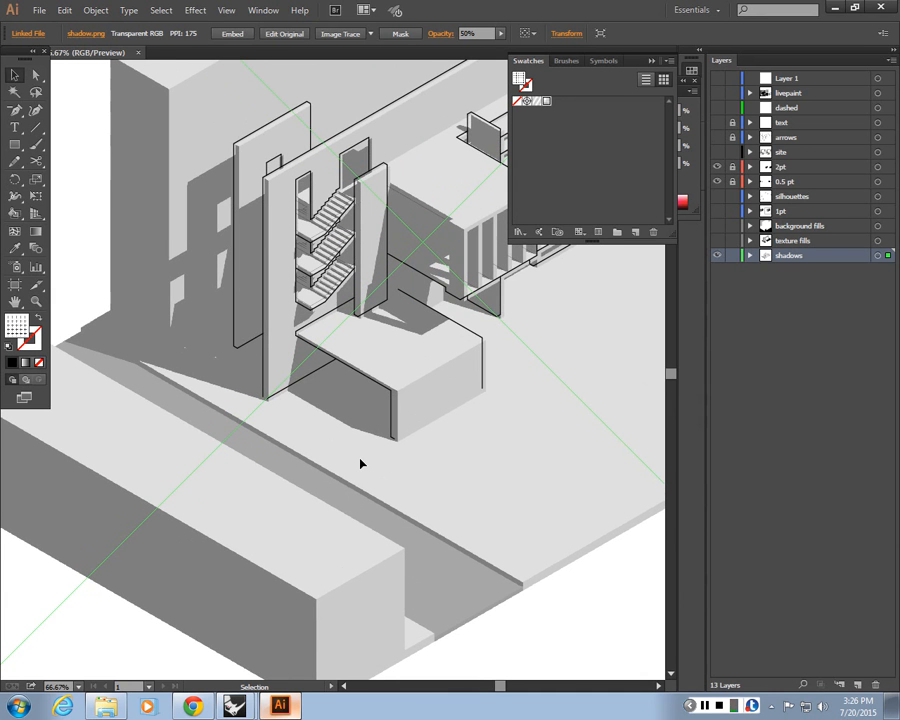
key("a")
scroll(361, 464, "up", 5)
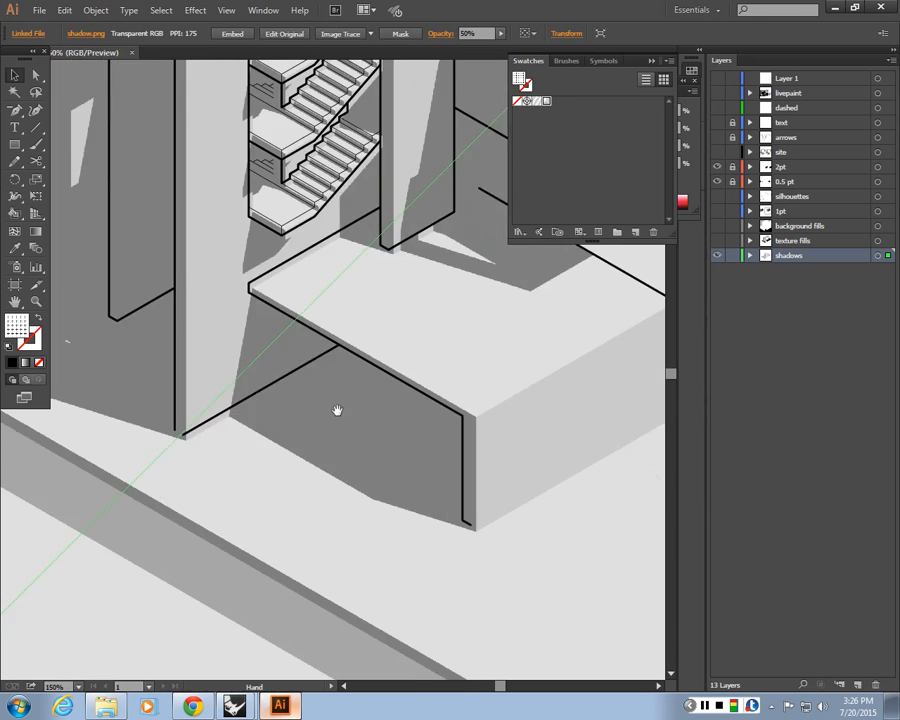
key("Left")
key("Left")
key("Left")
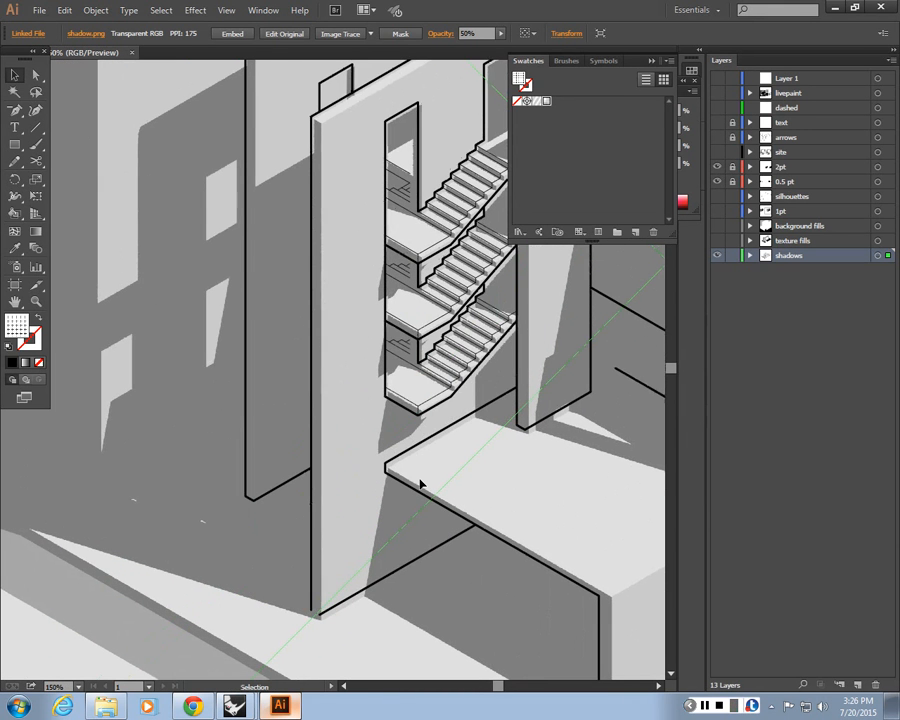
key("Left")
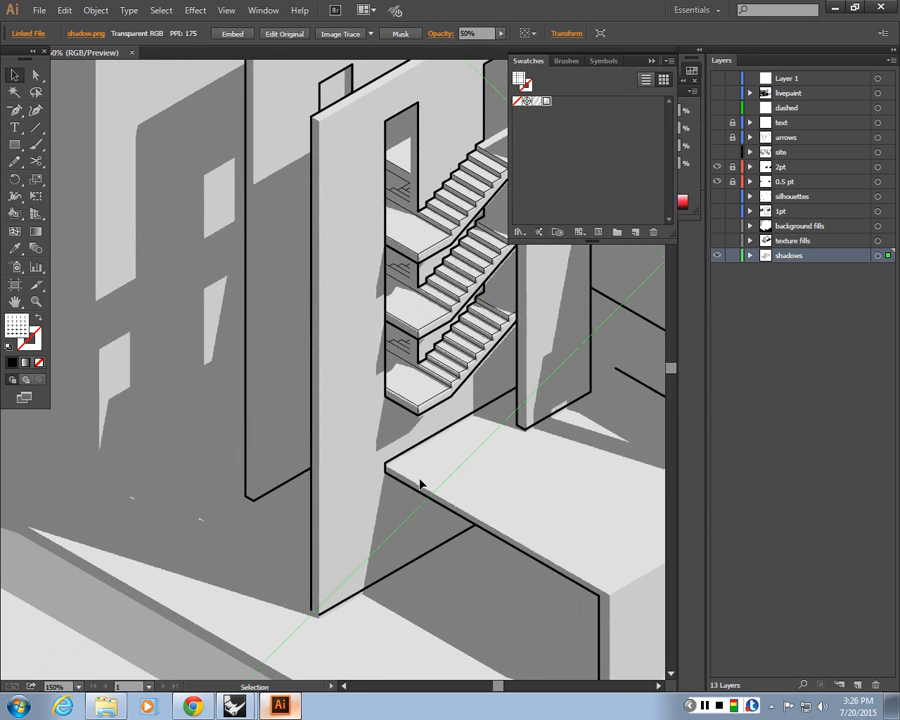
Examine the stair area closely to compare the shadow render against the linework
left_click_drag(454, 536, 432, 489)
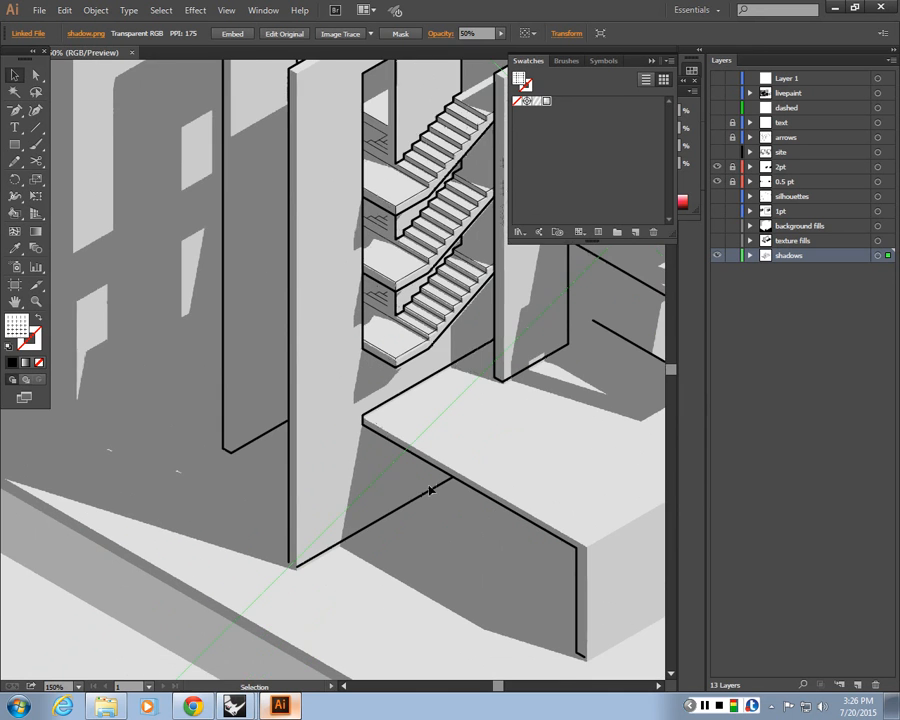
key("ctrl+minus")
key("ctrl+minus")
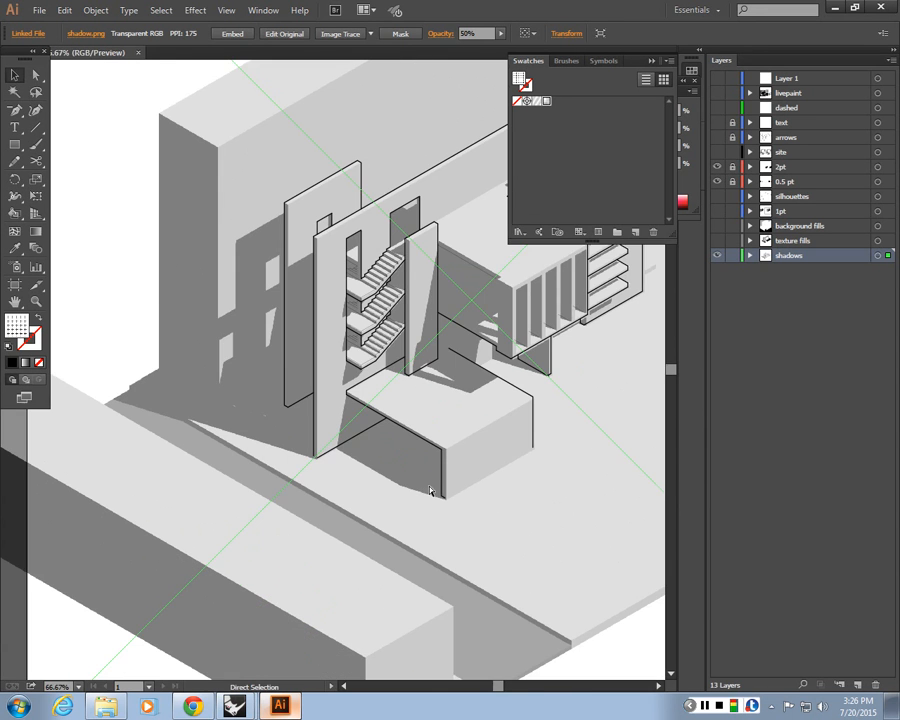
key("ctrl+equal")
key("ctrl+equal")
left_click_drag(281, 461, 236, 592)
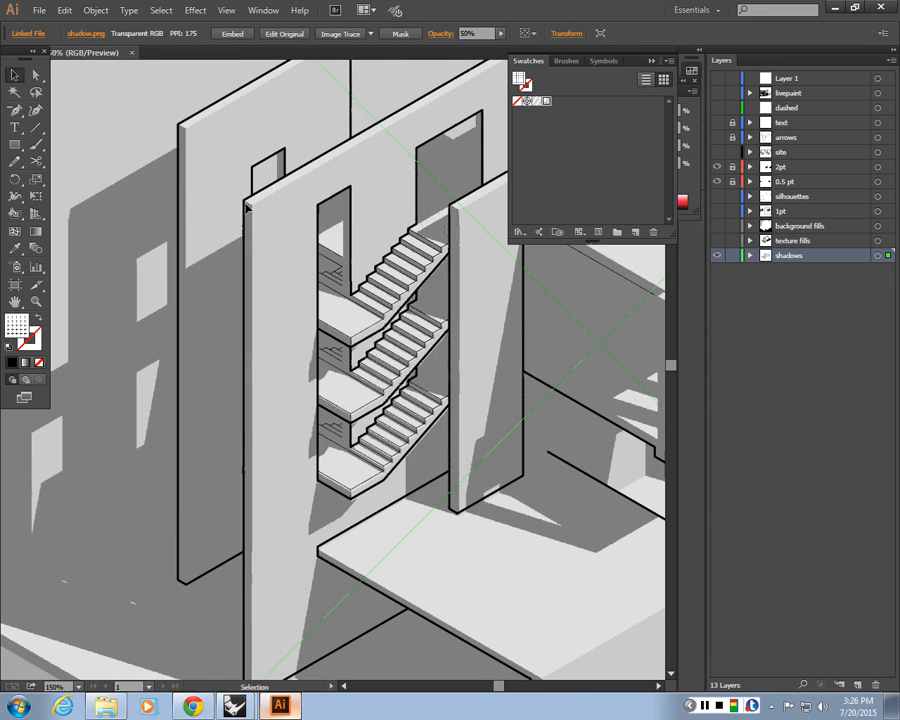
key("ctrl+equal")
key("ctrl+equal")
key("ctrl+equal")
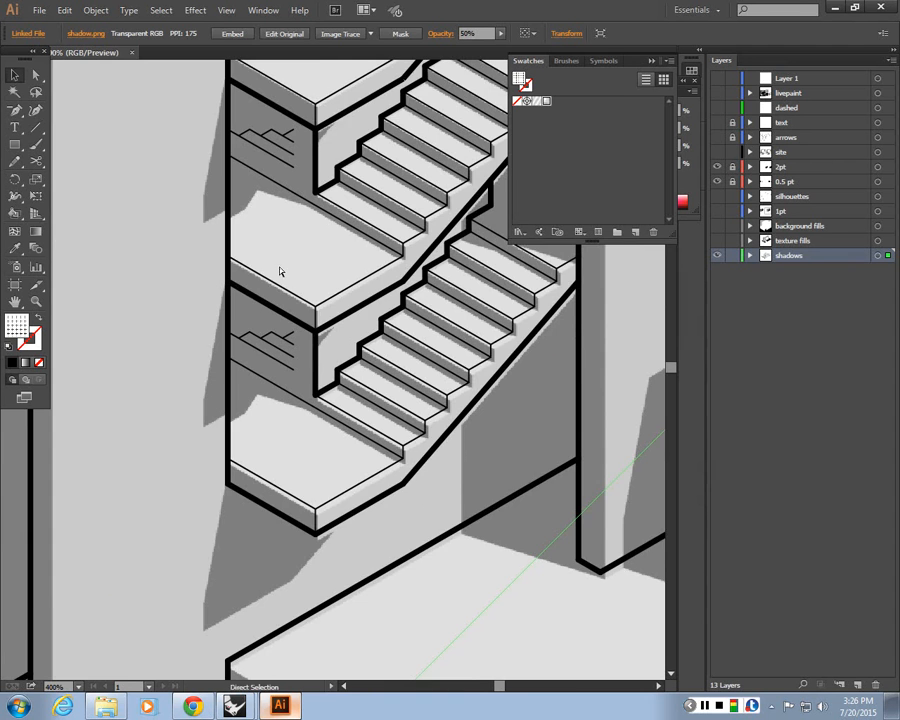
key("ctrl+minus")
left_click_drag(305, 290, 298, 443)
key("ctrl+minus")
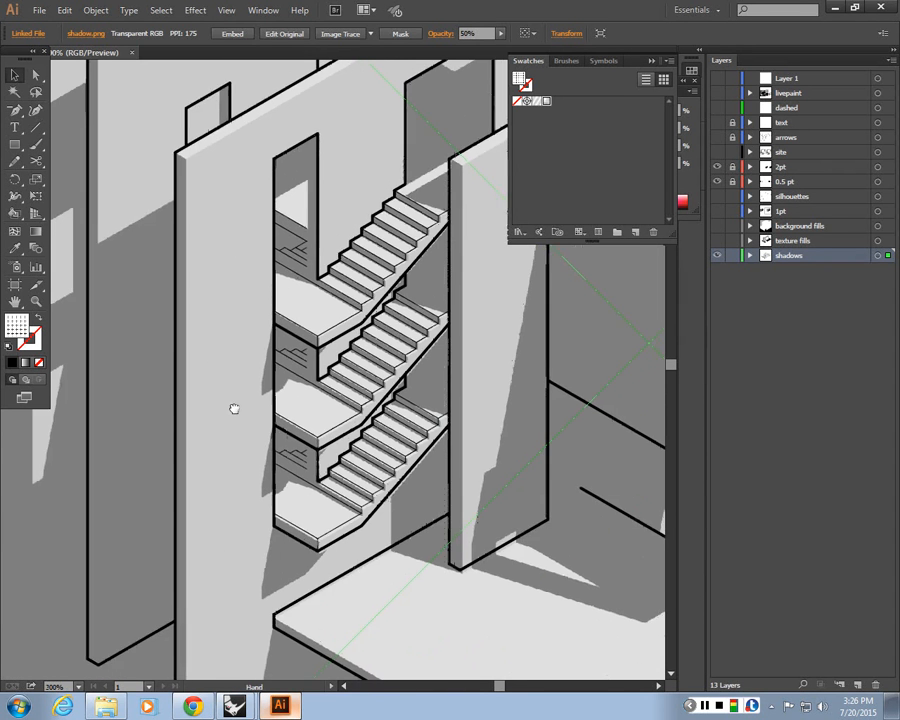
left_click_drag(235, 408, 264, 422)
Scale the shadow render uniformly to 99% using the Scale dialog with preview
left_click(103, 14)
mouse_move(148, 26)
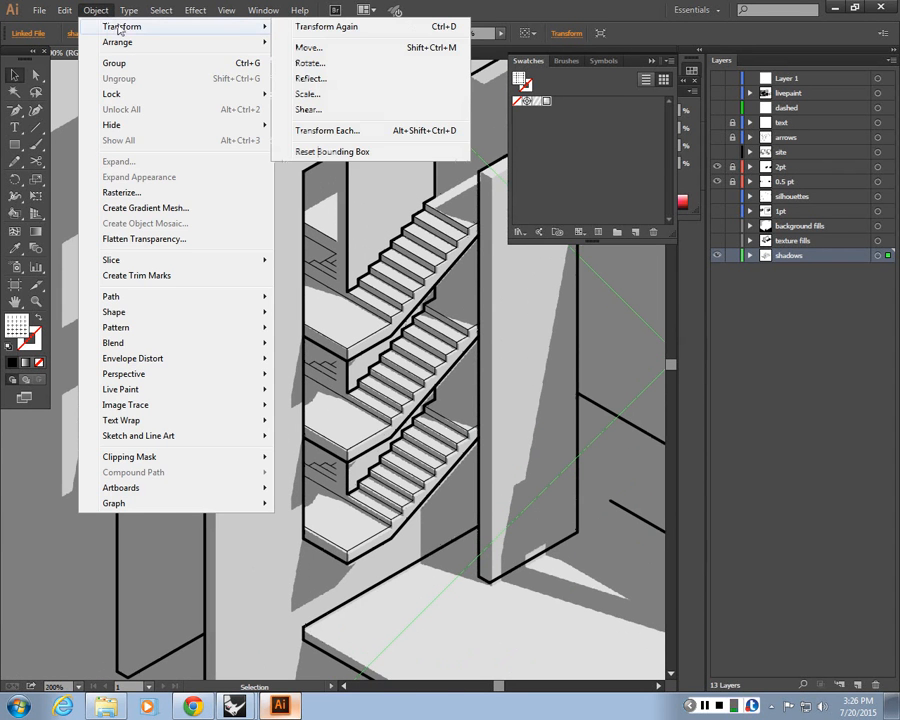
left_click(316, 93)
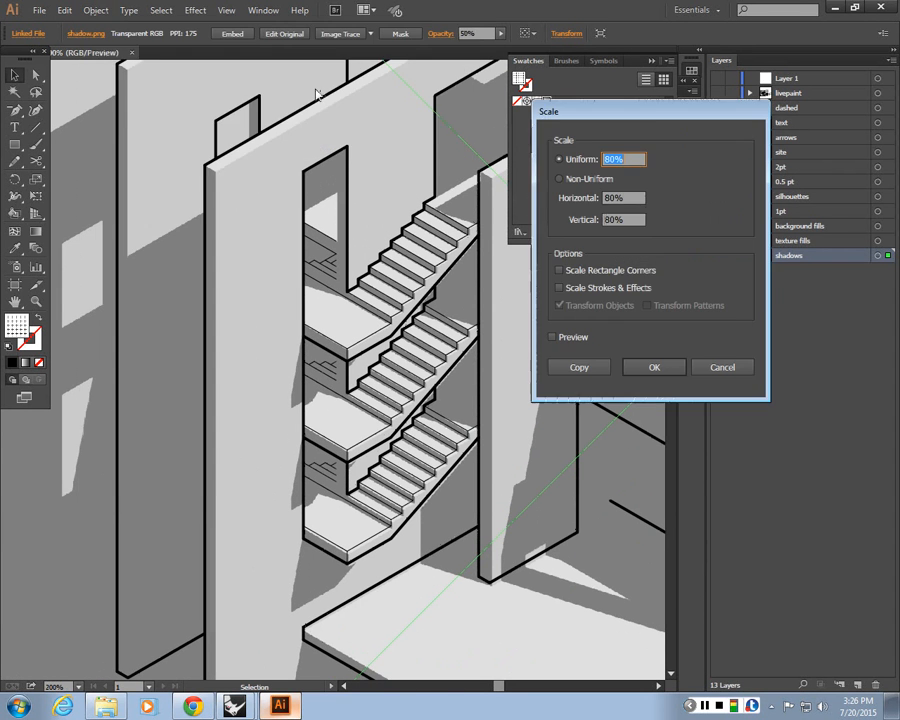
left_click(554, 341)
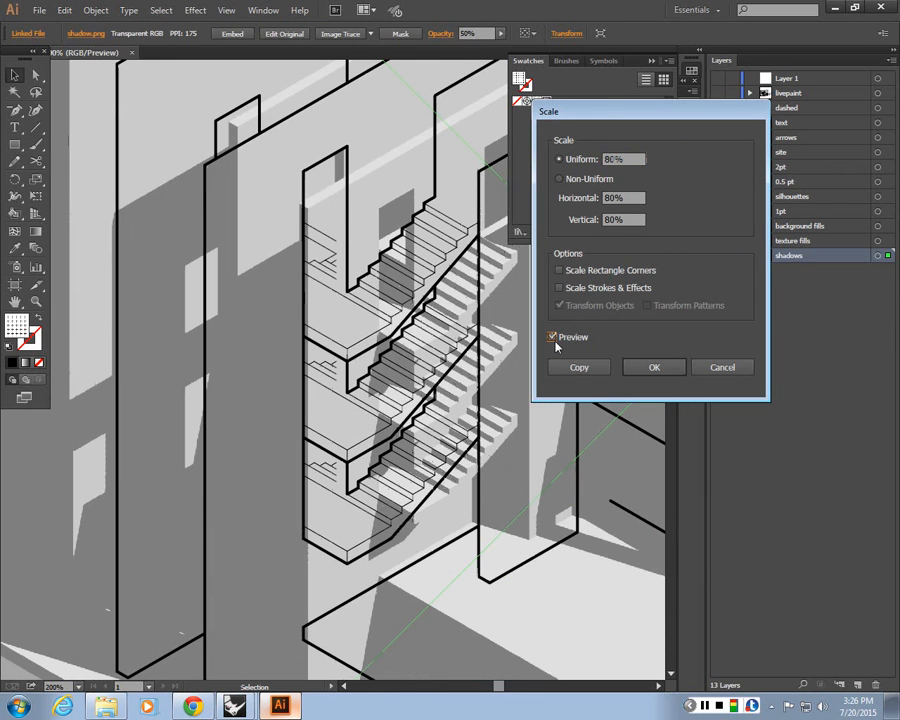
double_click(634, 162)
type("100")
left_click(617, 200)
left_click(638, 159)
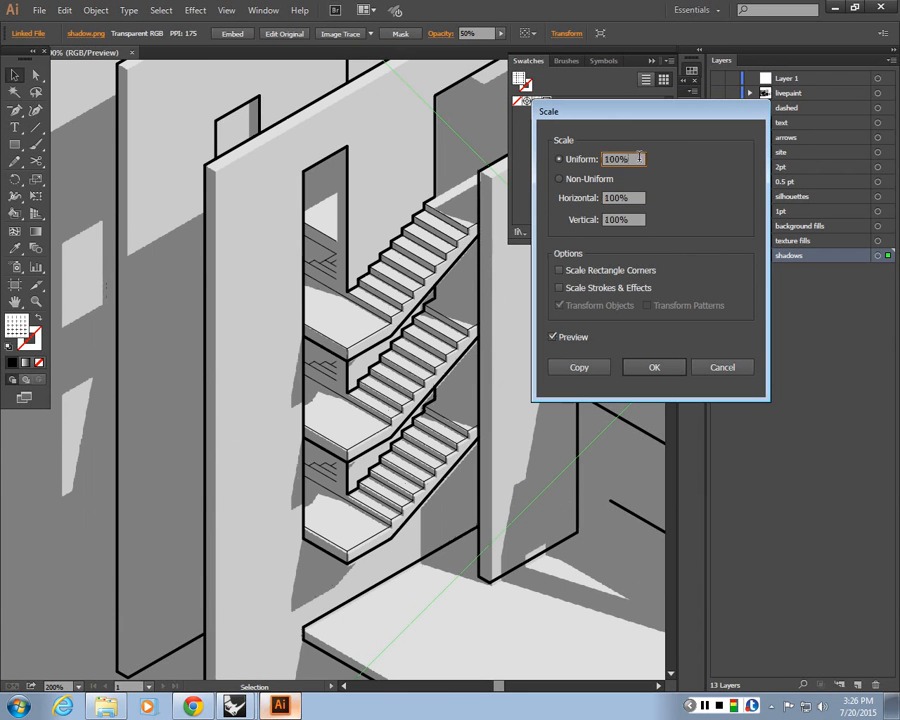
key("Down")
key("Down")
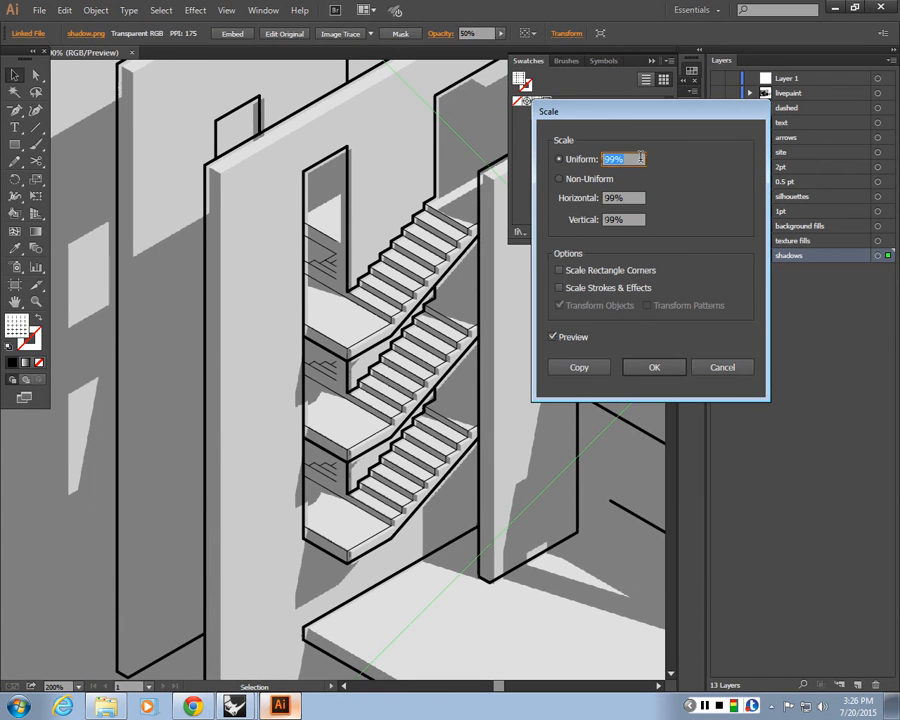
key("Up")
key("Down")
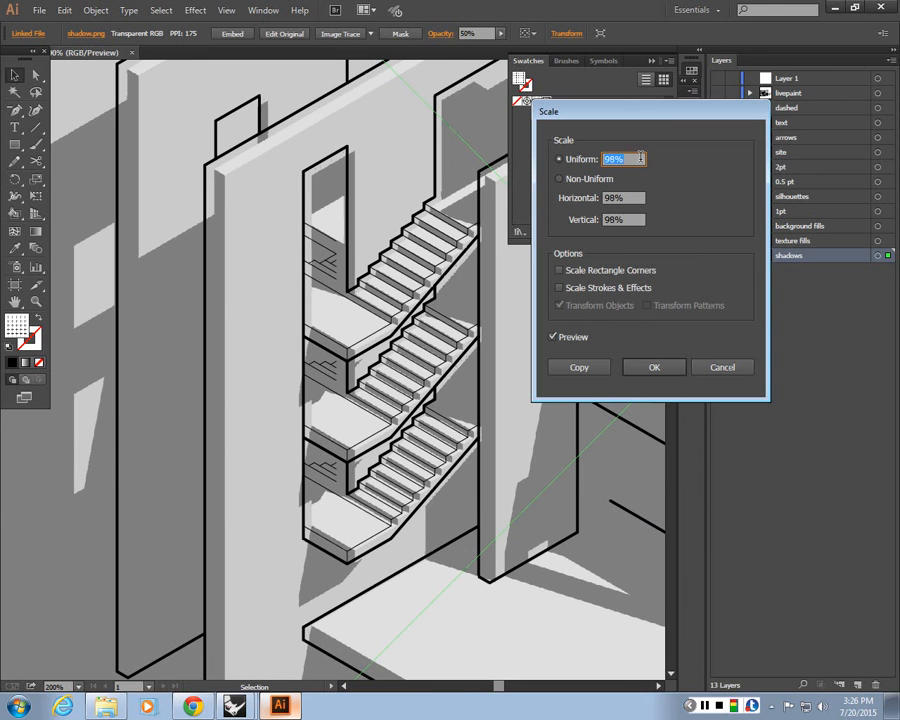
key("Left")
key("Right")
key("Up")
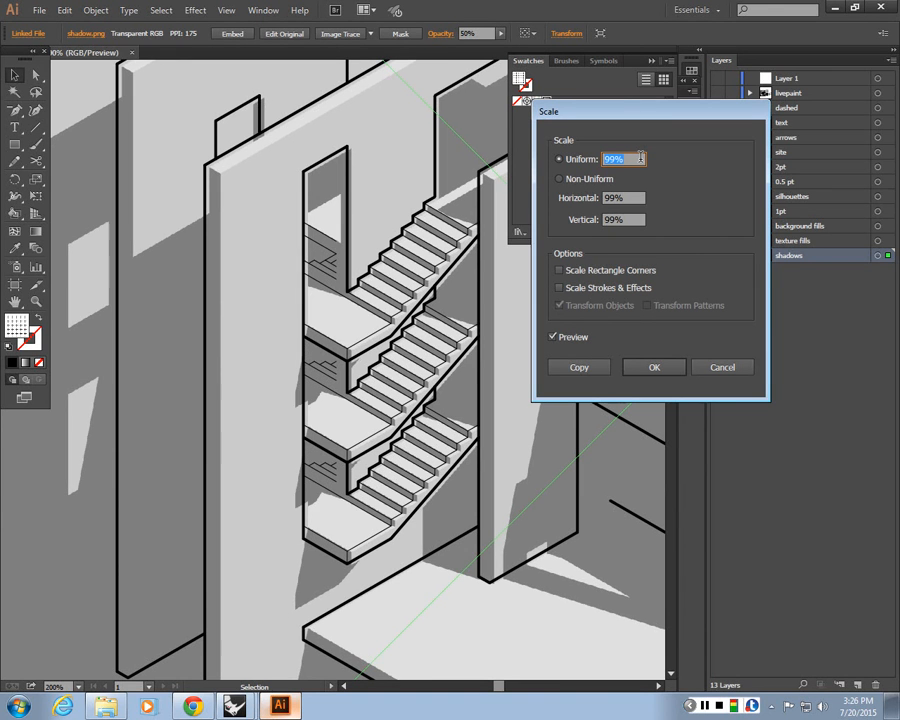
left_click(654, 368)
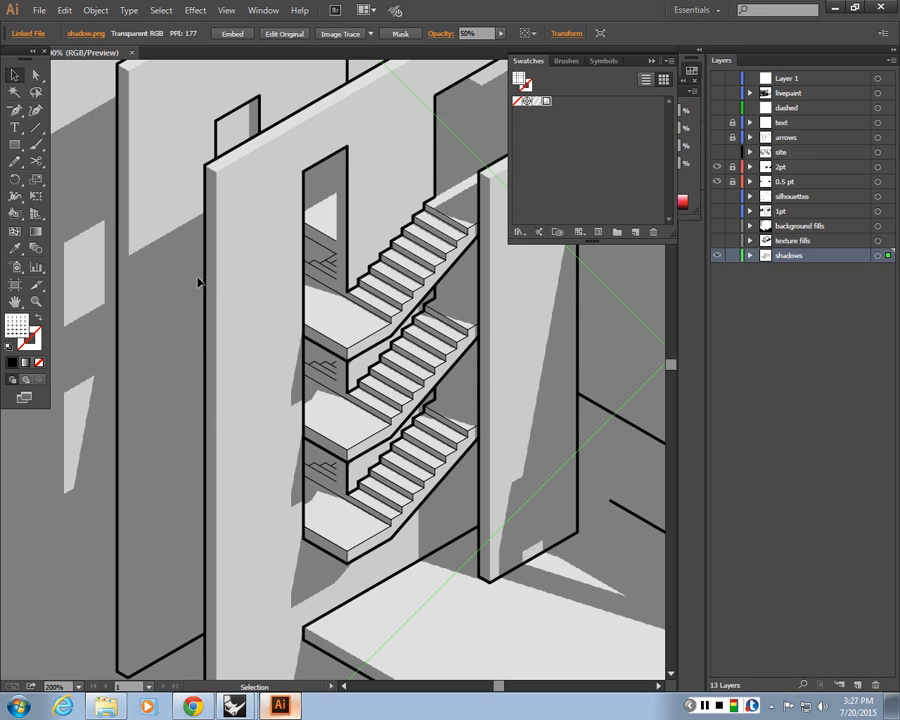
Review the shadow render's alignment with the linework across the whole drawing
key("ctrl+minus")
key("ctrl+minus")
key("ctrl+minus")
key("ctrl+minus")
key("ctrl+0")
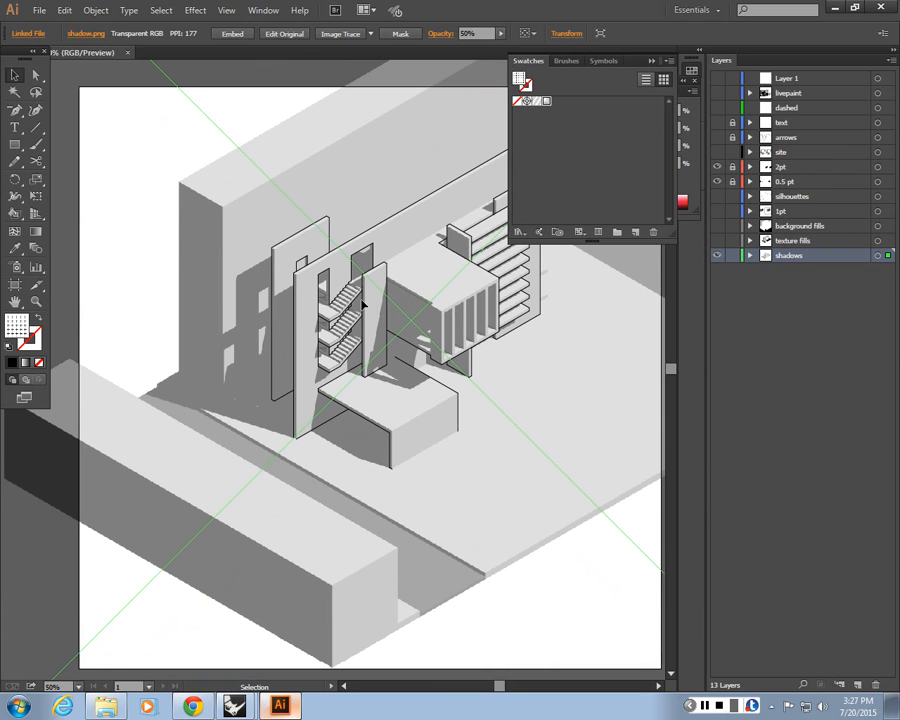
scroll(362, 305, "up", 2)
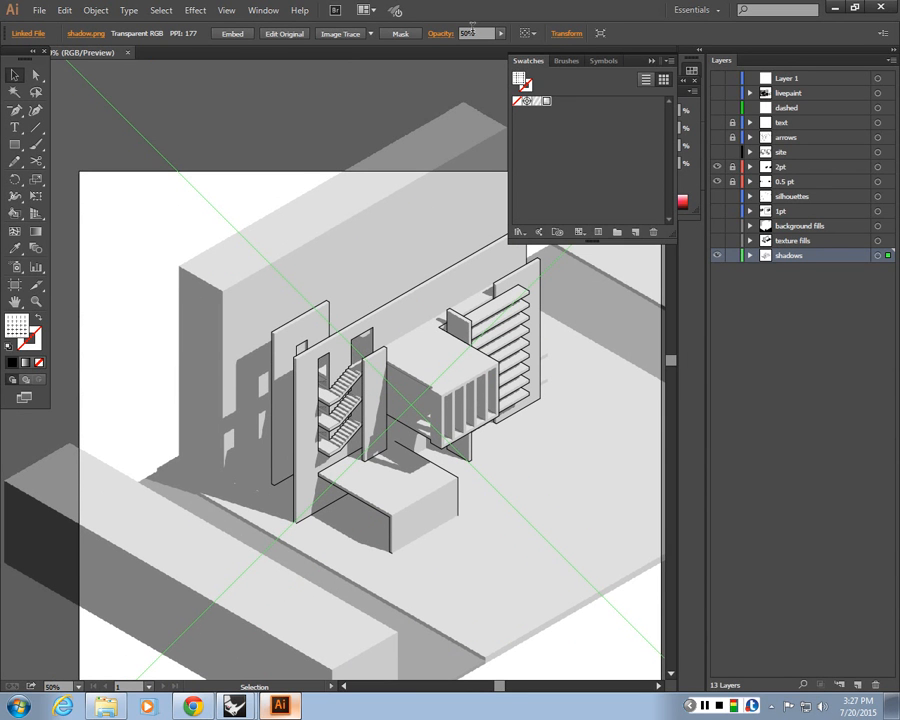
left_click(464, 33)
key("Return")
key("ctrl+equal")
key("ctrl+equal")
key("ctrl+equal")
key("ctrl+equal")
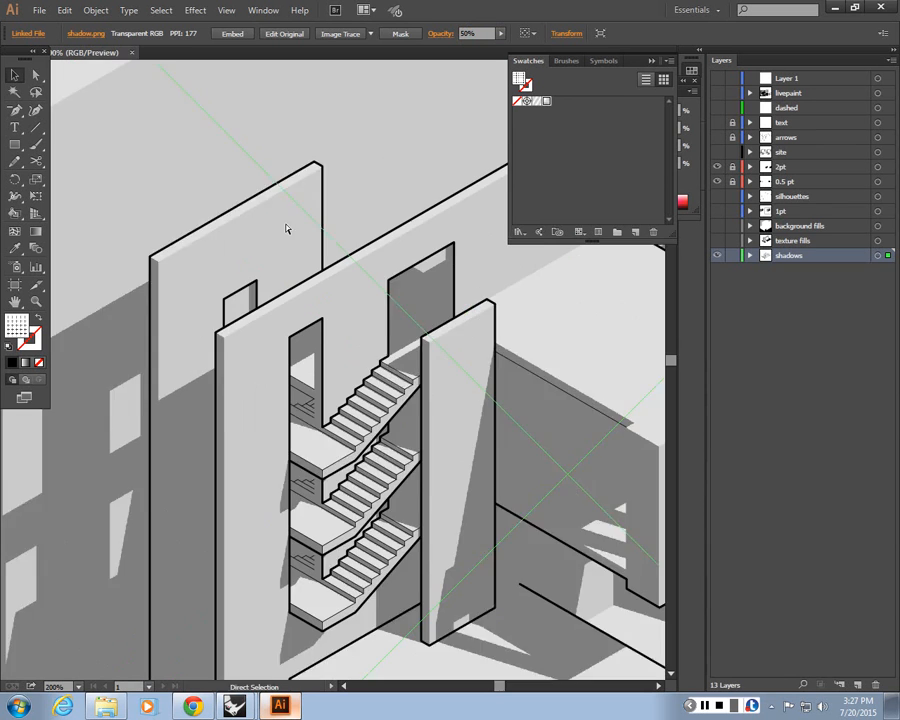
left_click_drag(206, 435, 225, 238)
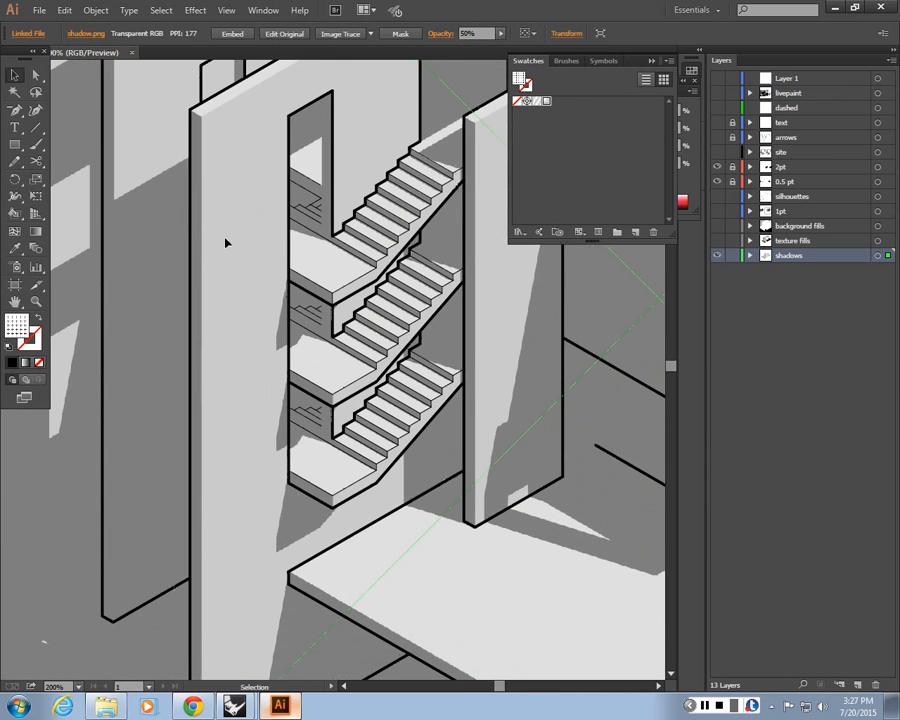
scroll(234, 270, "up", 2)
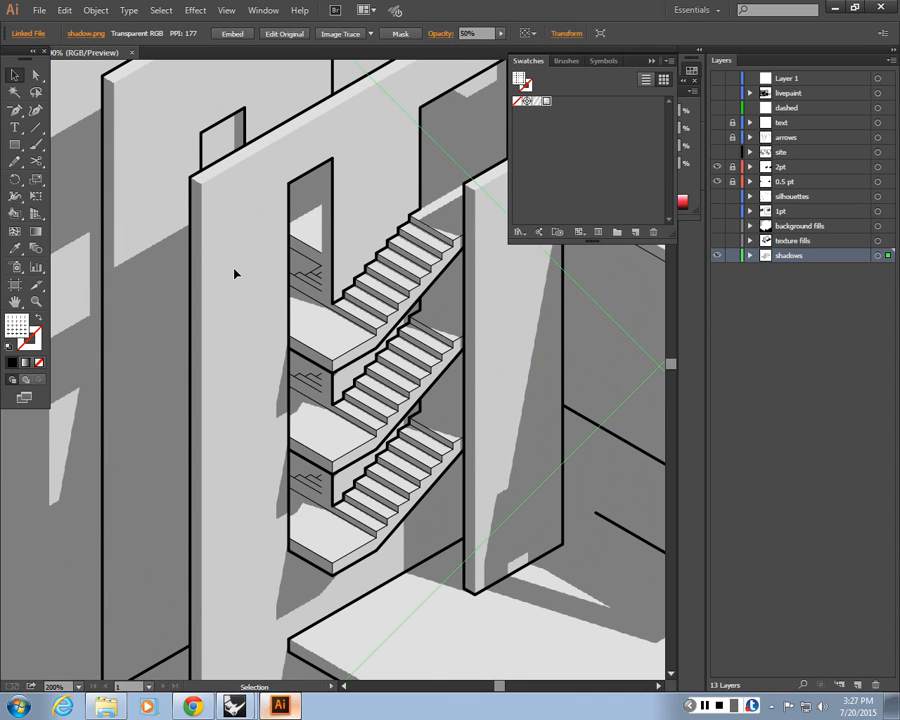
Draw an unfilled rectangle over the artboard on the shadows layer
key("ctrl+minus")
key("ctrl+minus")
key("ctrl+minus")
key("ctrl+minus")
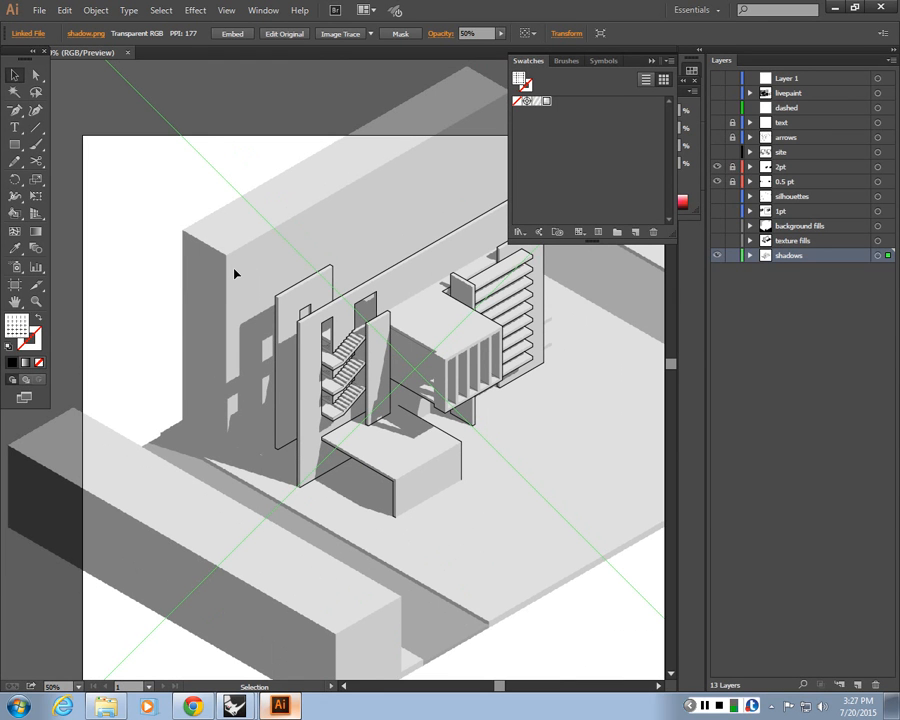
key("ctrl+minus")
key("ctrl+minus")
key("ctrl+minus")
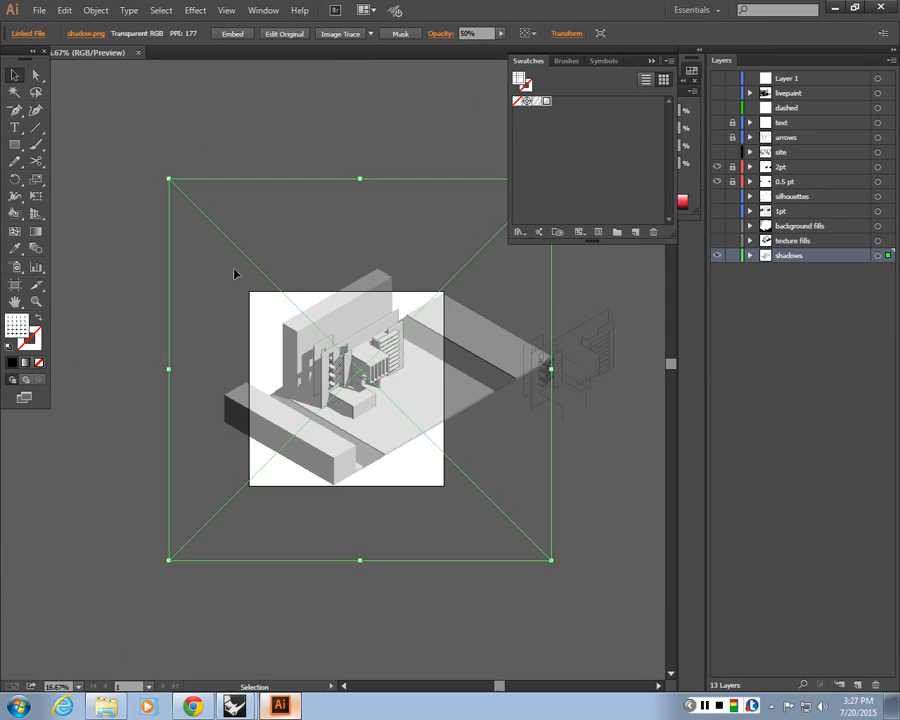
key("ctrl+plus")
key("ctrl+plus")
key("ctrl+minus")
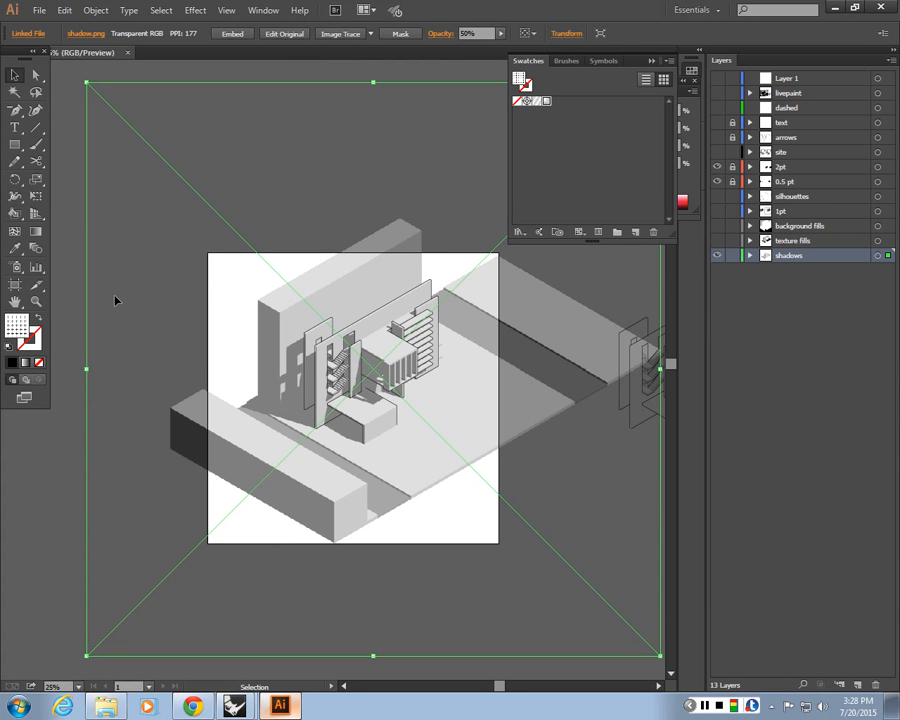
left_click(78, 484)
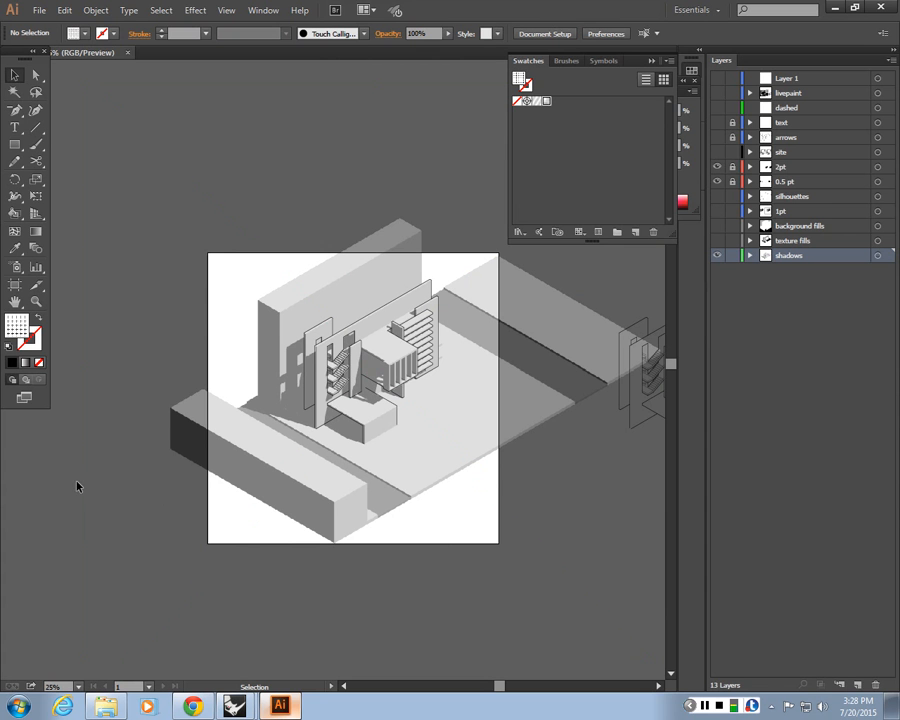
left_click(14, 144)
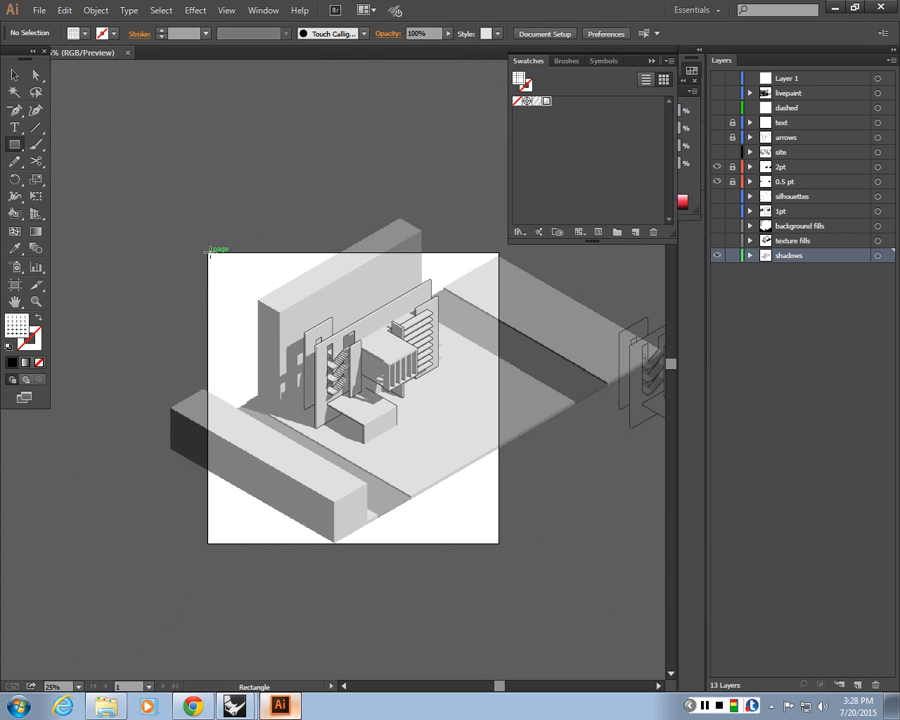
left_click_drag(208, 255, 500, 545)
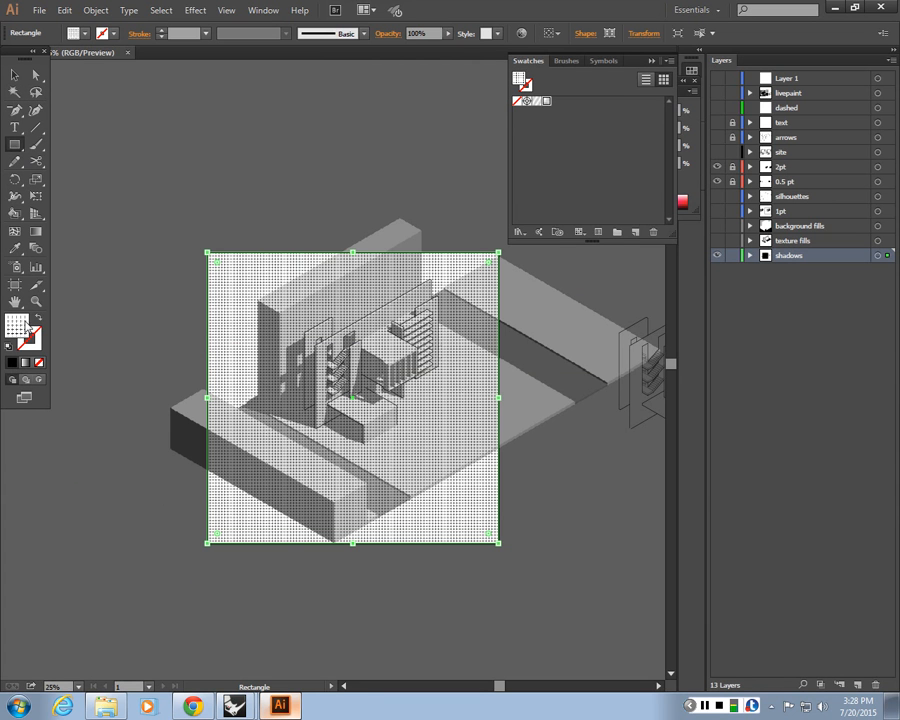
key("slash")
left_click(16, 77)
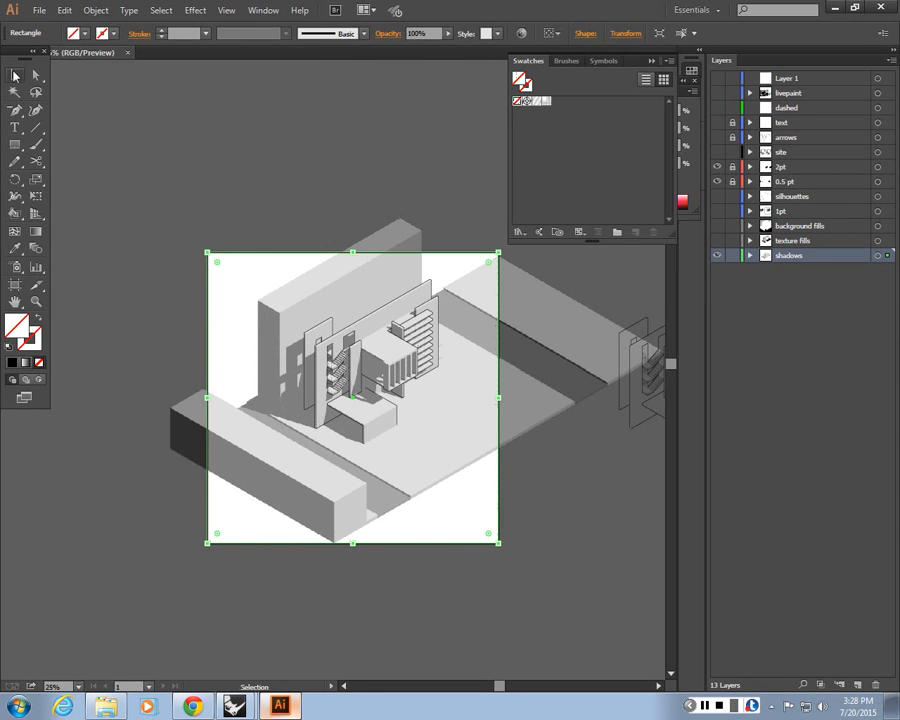
Select the rectangle together with the shadow render and make a clipping mask from them
left_click(197, 128)
key("ctrl+equal")
key("ctrl+equal")
left_click_drag(203, 133, 294, 336)
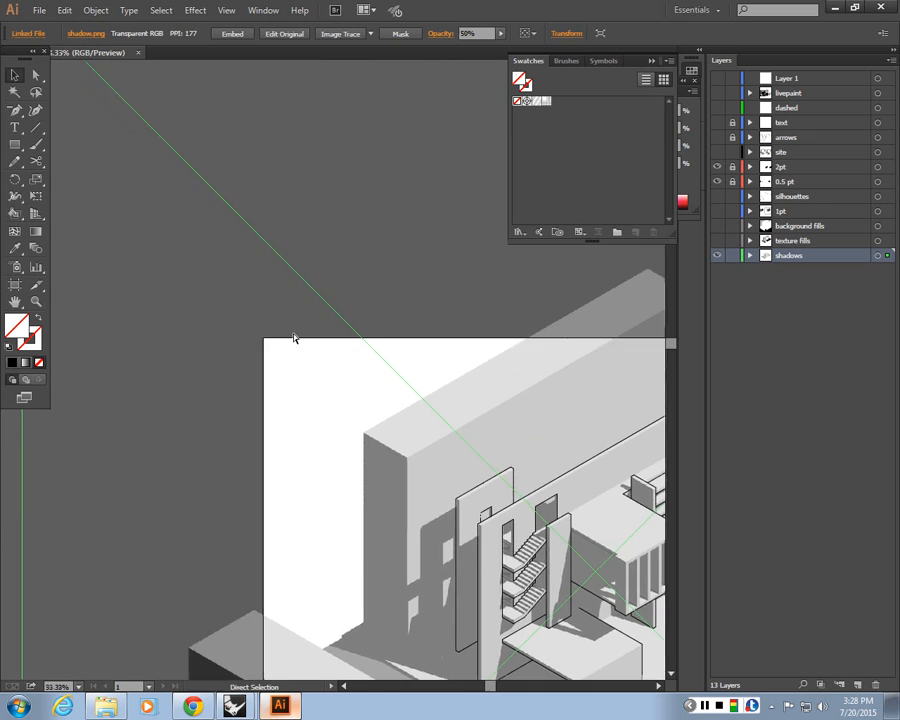
key("ctrl+minus")
key("ctrl+minus")
left_click(340, 176)
left_click(279, 368)
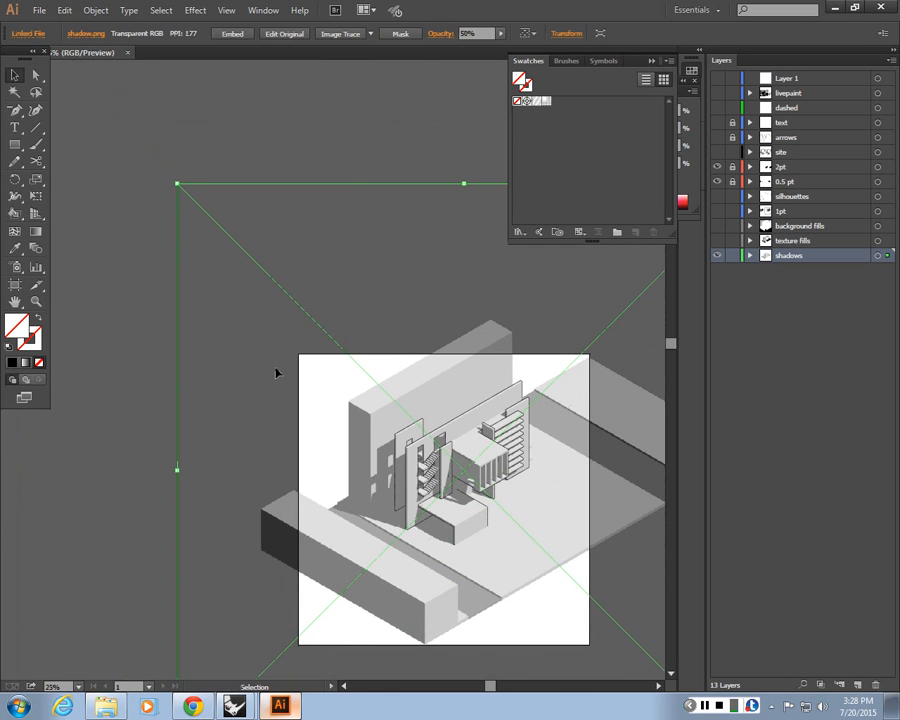
left_click(328, 353, "shift")
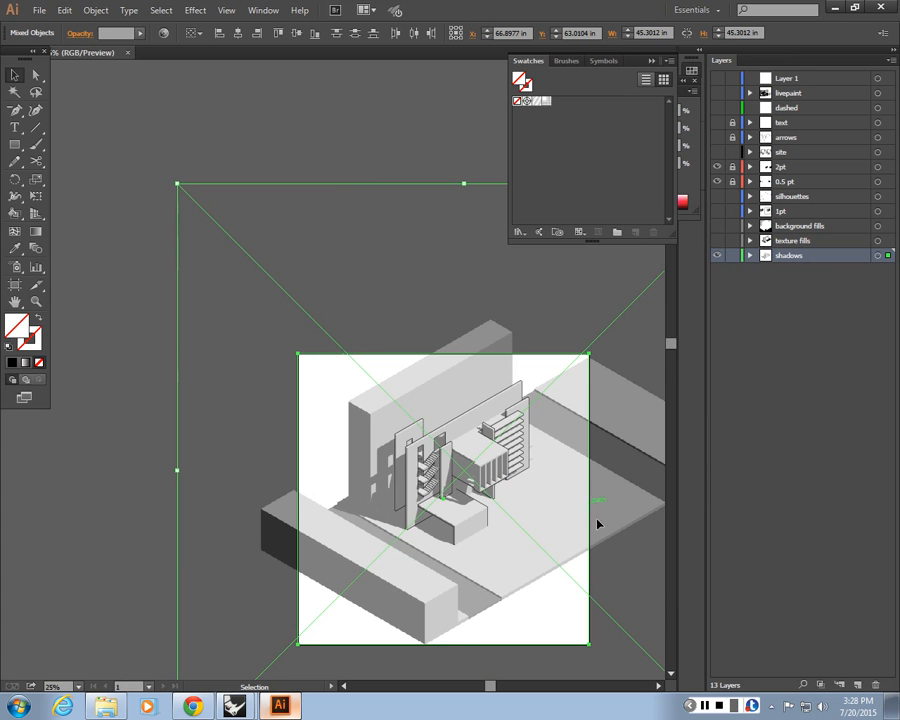
right_click(355, 397)
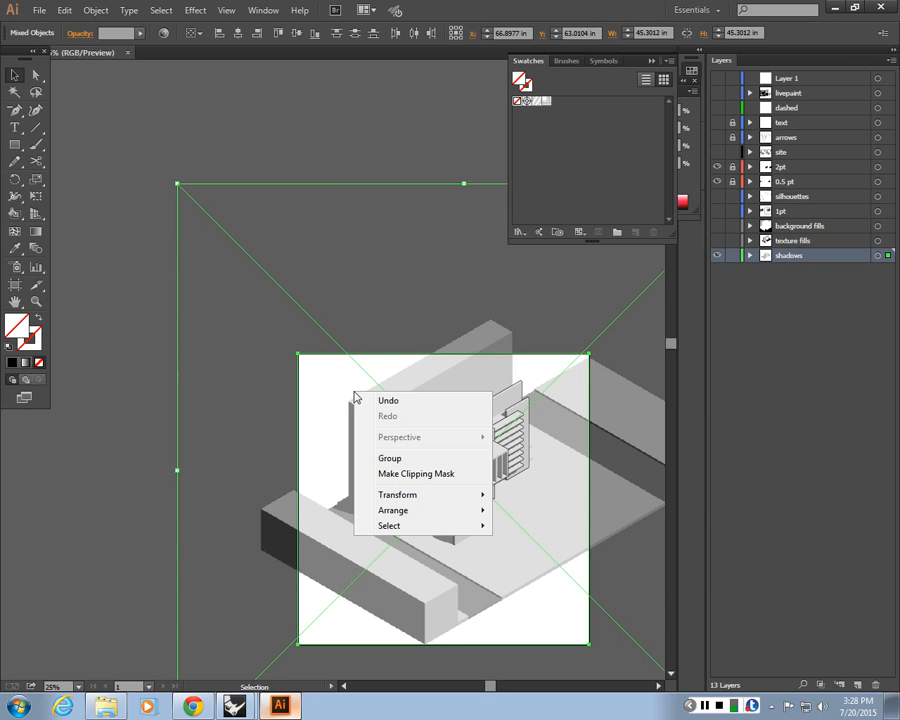
left_click(396, 475)
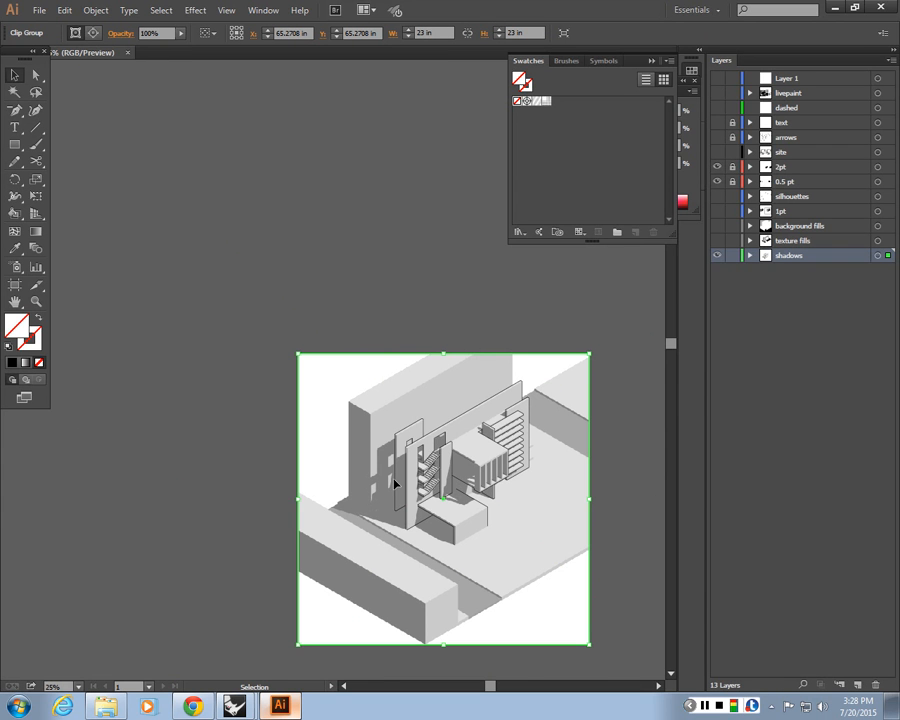
Show and hide the drawing's layers to preview the clipped shadow render with the other fills
key("ctrl+plus")
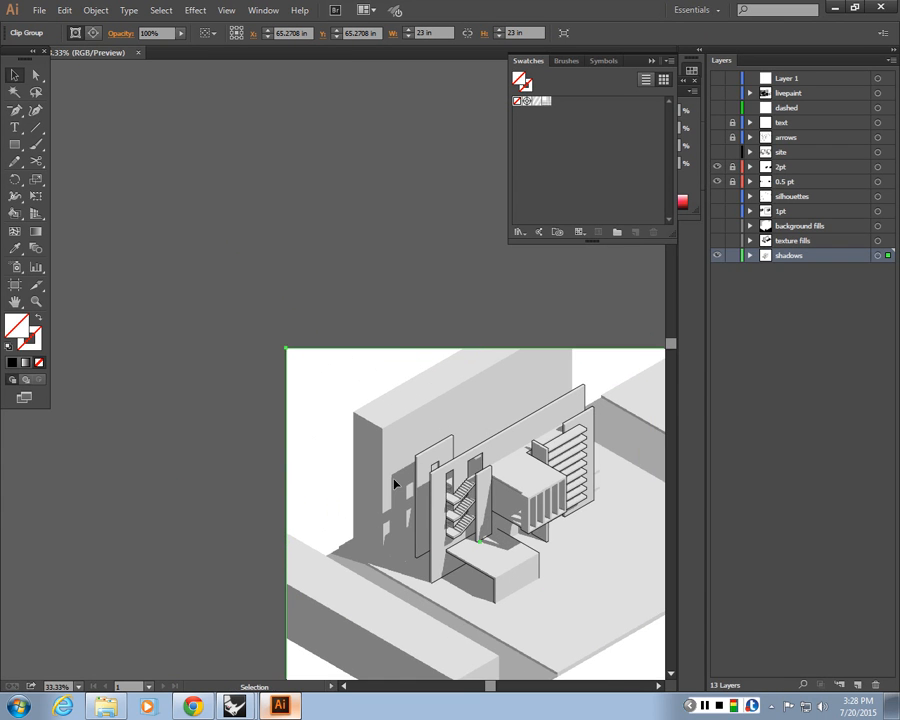
left_click_drag(393, 479, 288, 372)
left_click(19, 533)
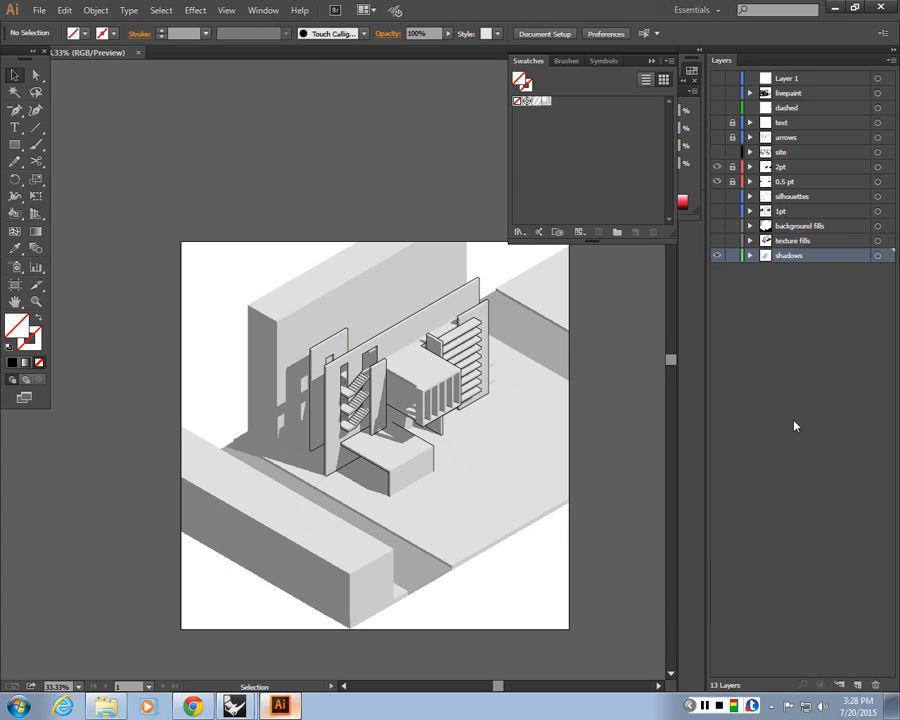
left_click(717, 227)
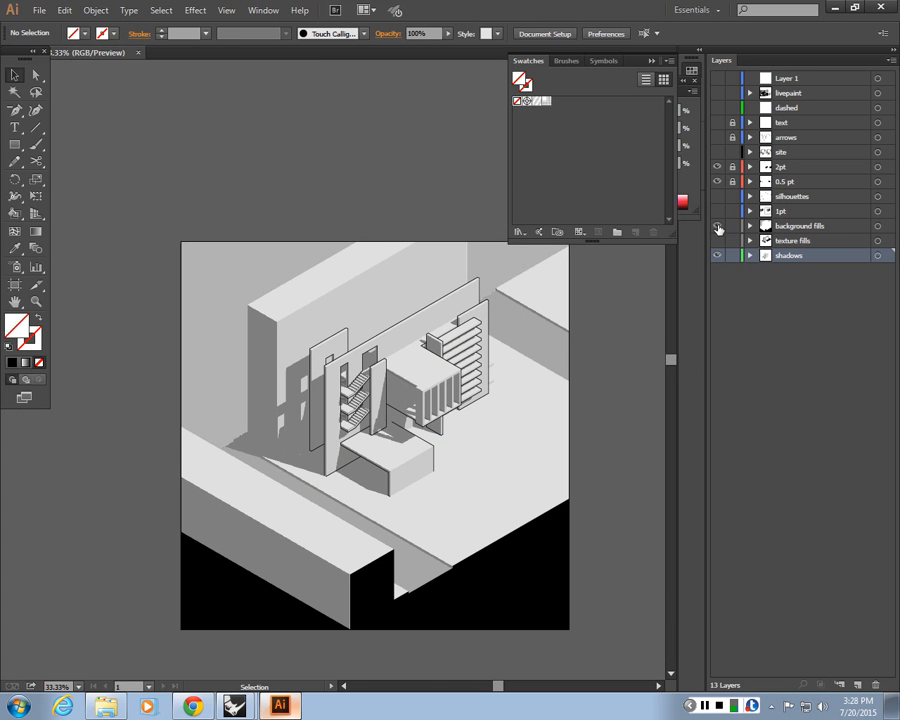
left_click(719, 227)
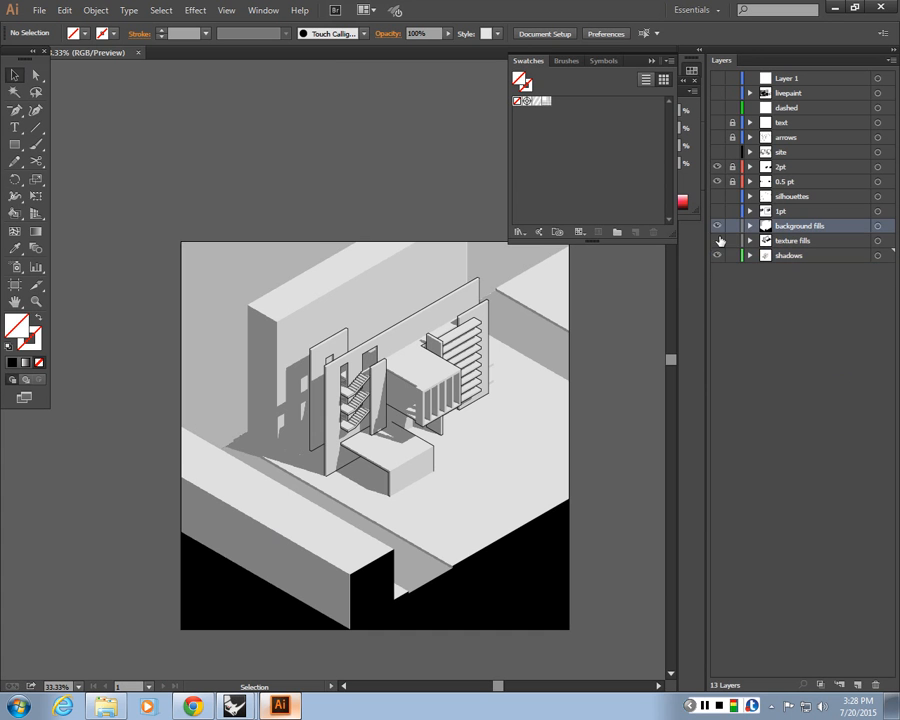
left_click(717, 241)
left_click(717, 241)
left_click_drag(717, 93, 719, 80)
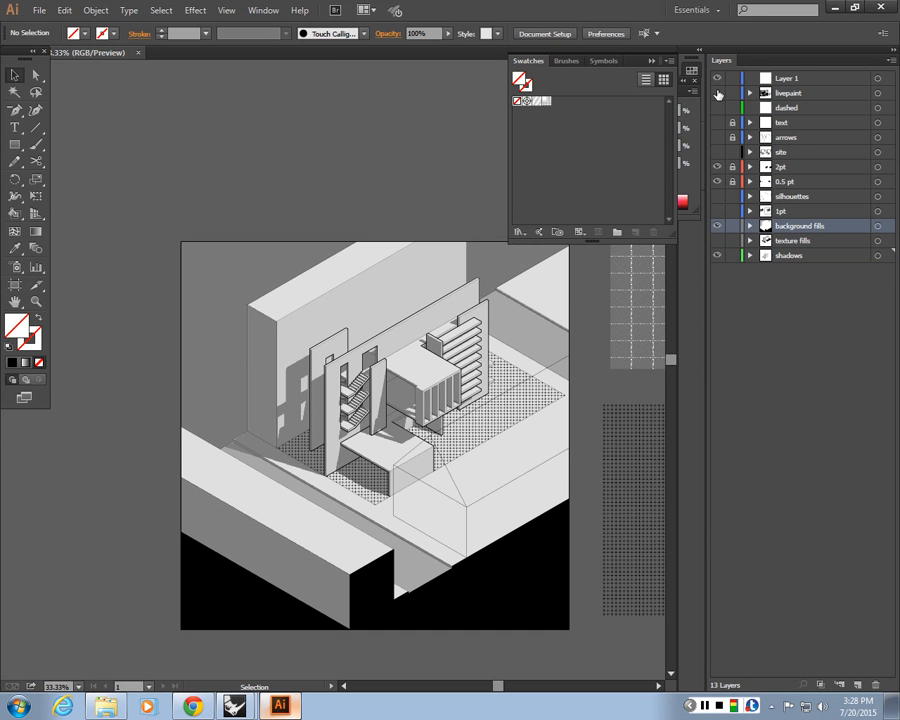
left_click(717, 93)
left_click(717, 107)
left_click(718, 137)
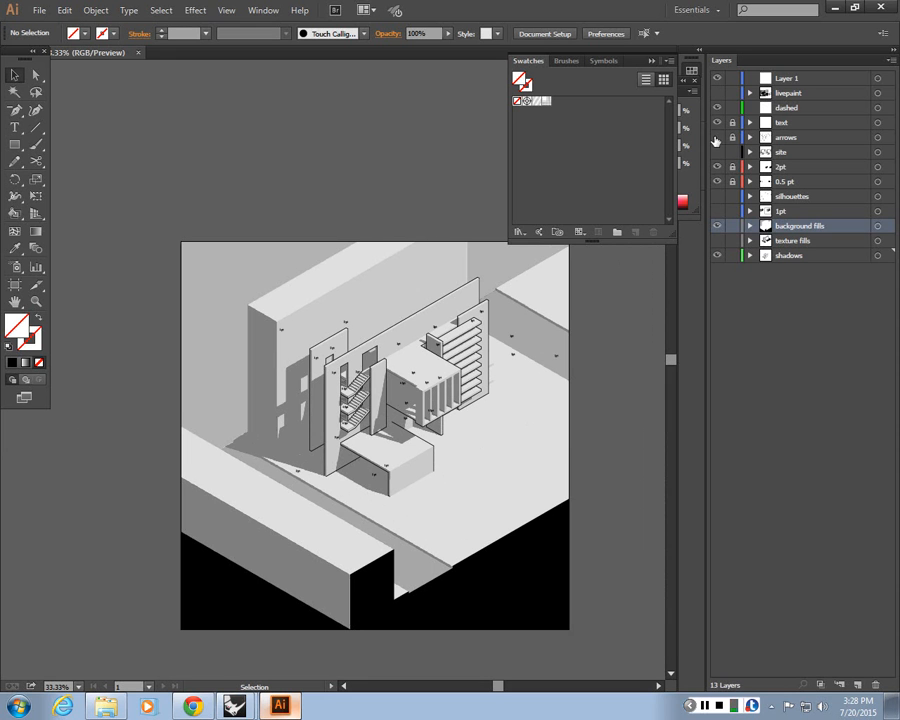
left_click(718, 137)
left_click(717, 153)
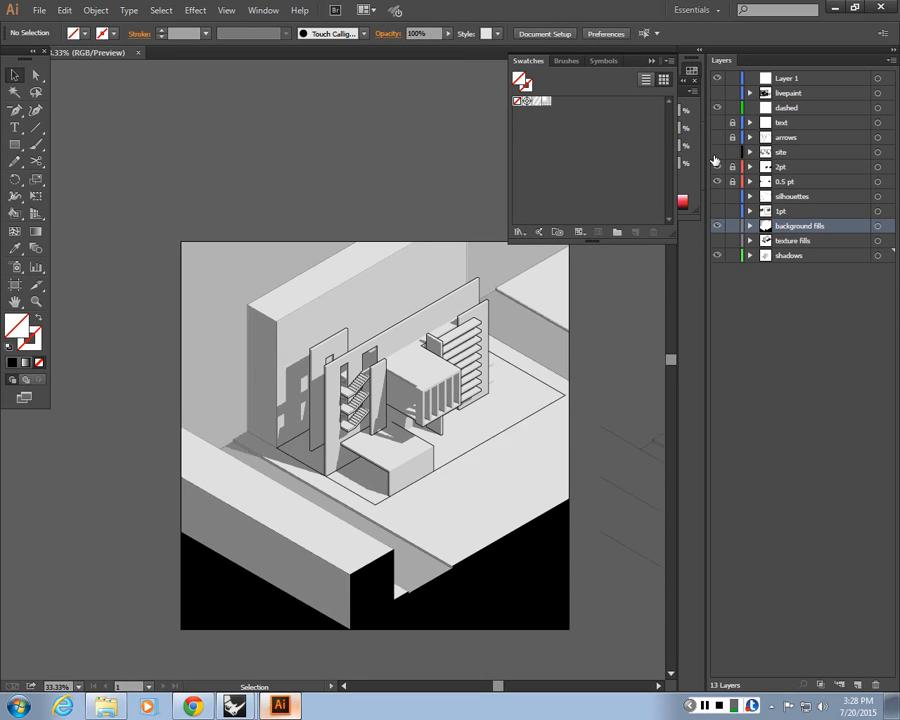
left_click(717, 153)
left_click(717, 153)
left_click(717, 196)
left_click(717, 211)
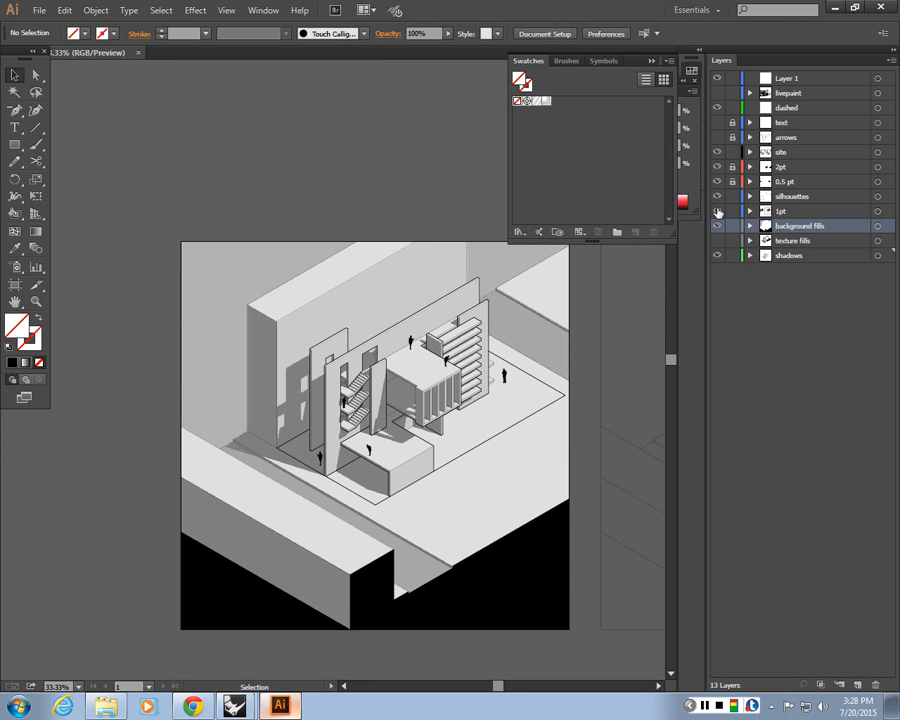
left_click(718, 241)
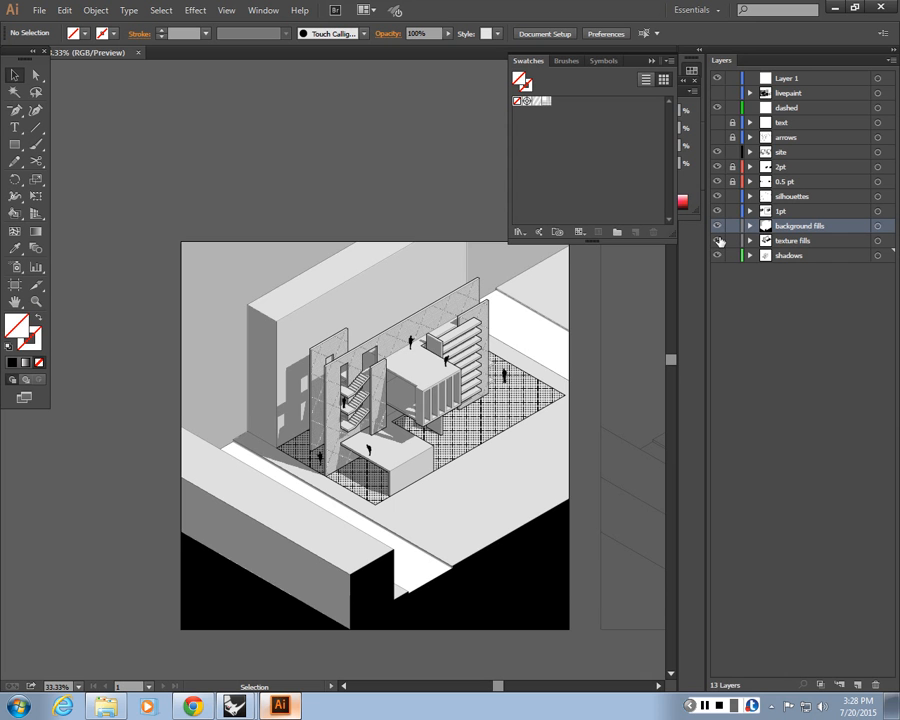
left_click_drag(719, 241, 714, 160)
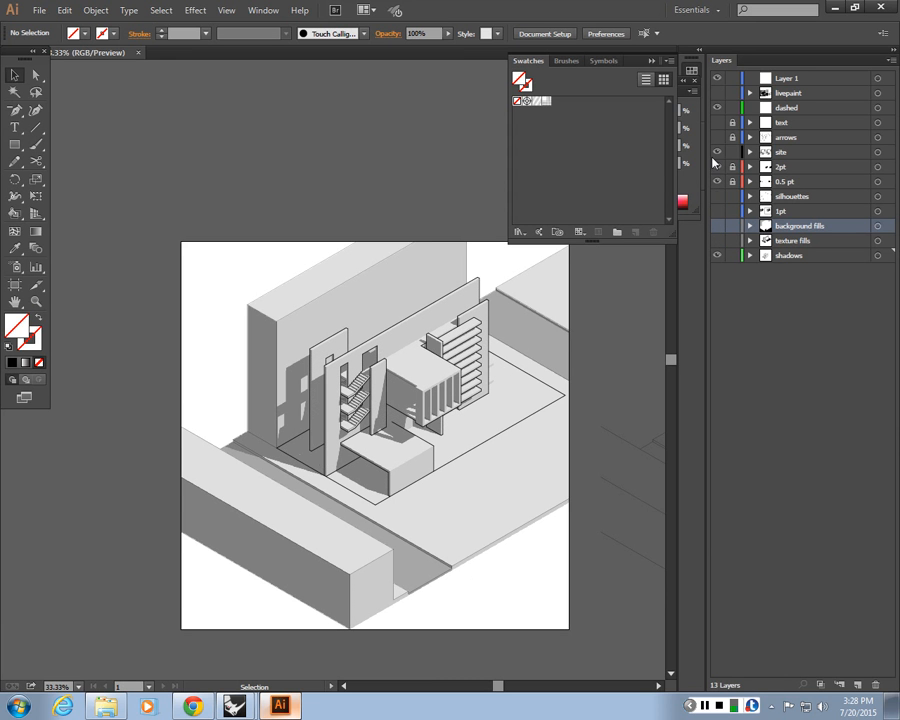
left_click(716, 154)
left_click(717, 108)
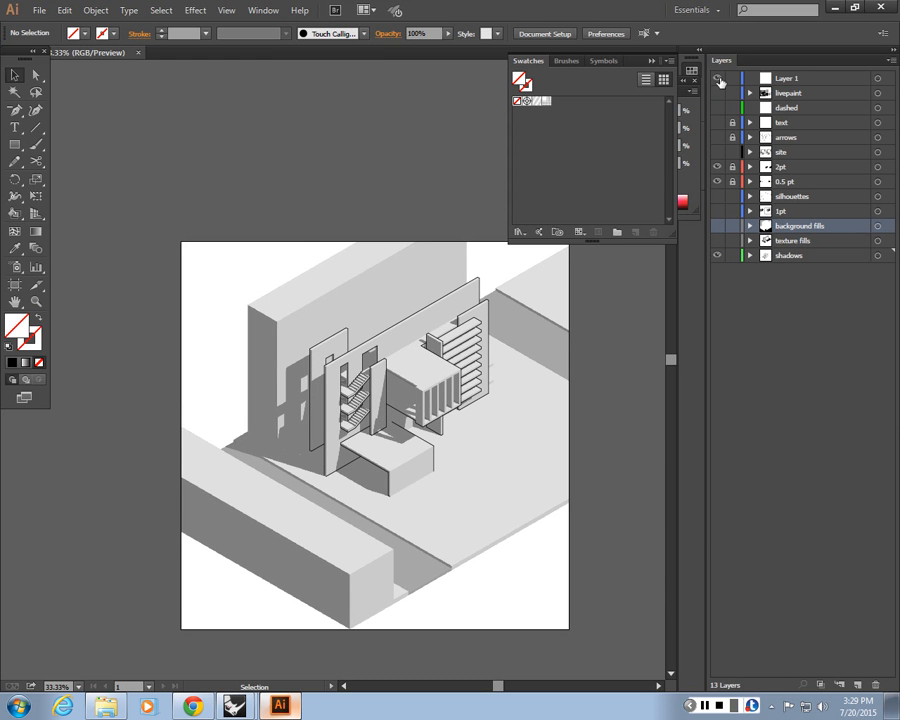
left_click(719, 79)
Undo the layer visibility changes and the clipping mask, keeping the rectangle and render selected
key("ctrl+z")
key("ctrl+z")
key("ctrl+z")
key("ctrl+z")
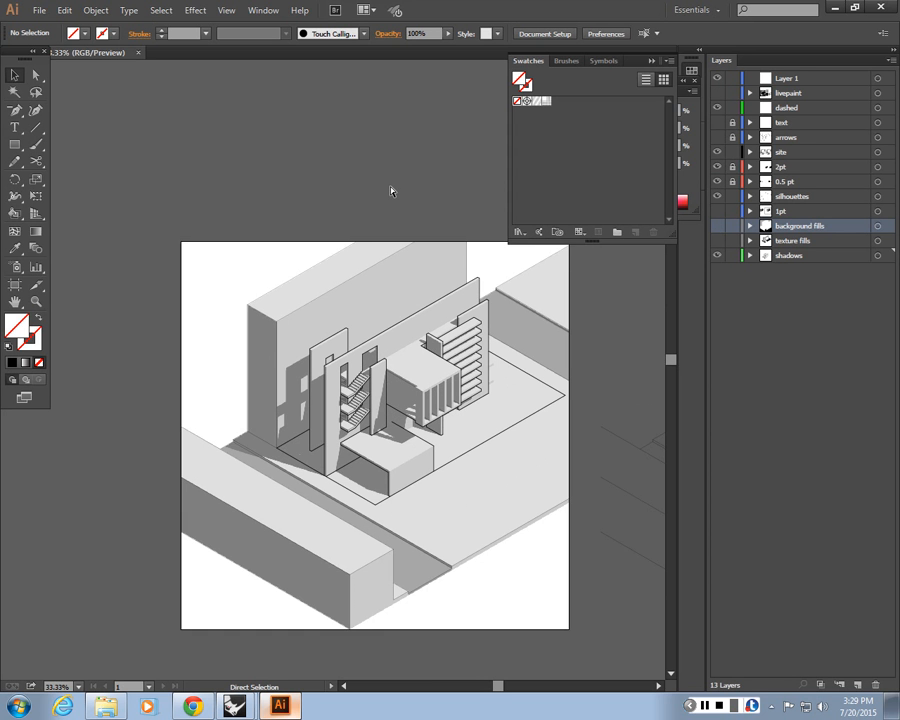
key("ctrl+z")
key("ctrl+z")
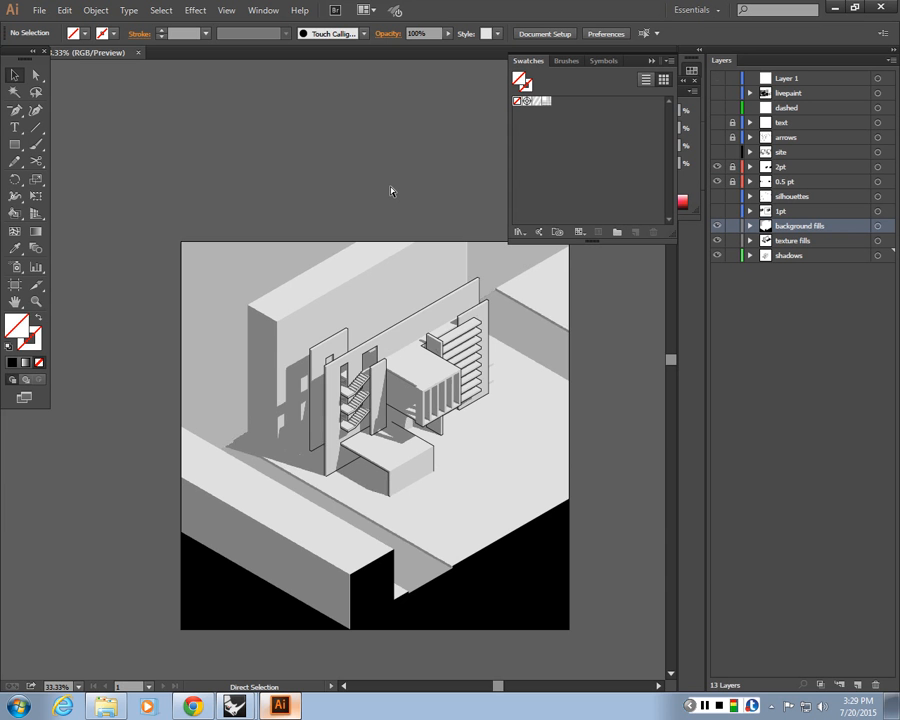
key("ctrl+z")
key("ctrl+z")
key("ctrl+z")
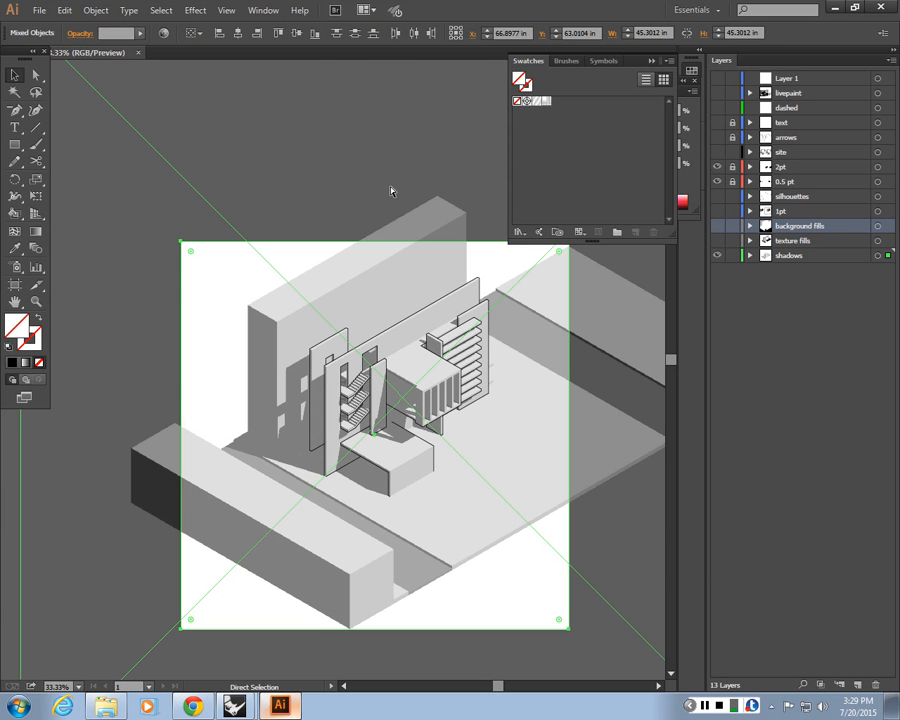
key("ctrl+z")
key("ctrl+z")
Nudge the selected shadow render and rectangle up by one step to align with the stair linework
key("ctrl+equal")
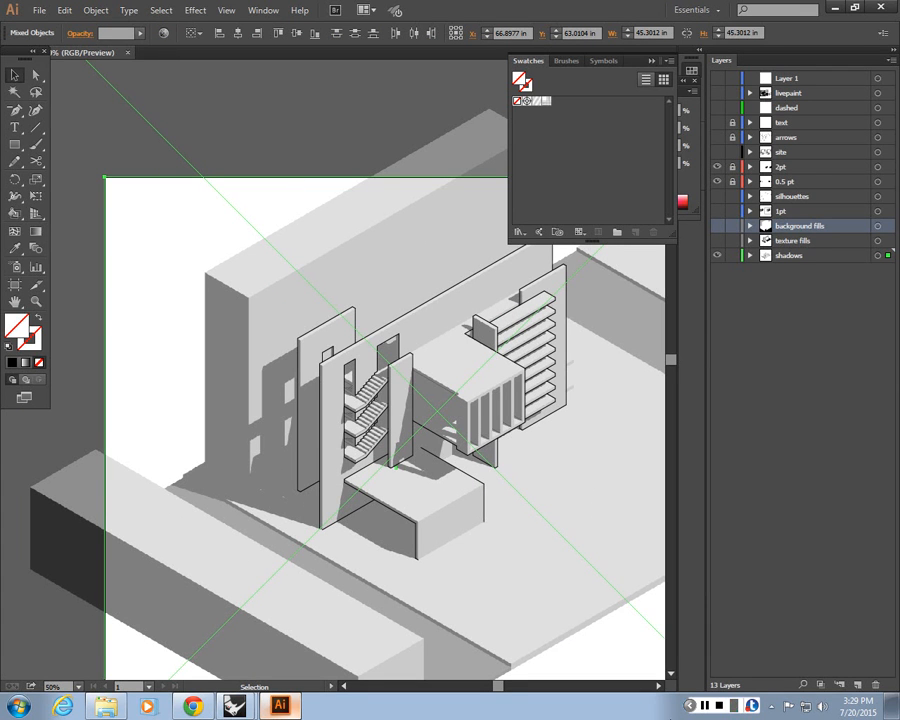
left_click(705, 706)
key("ctrl+equal")
key("ctrl+equal")
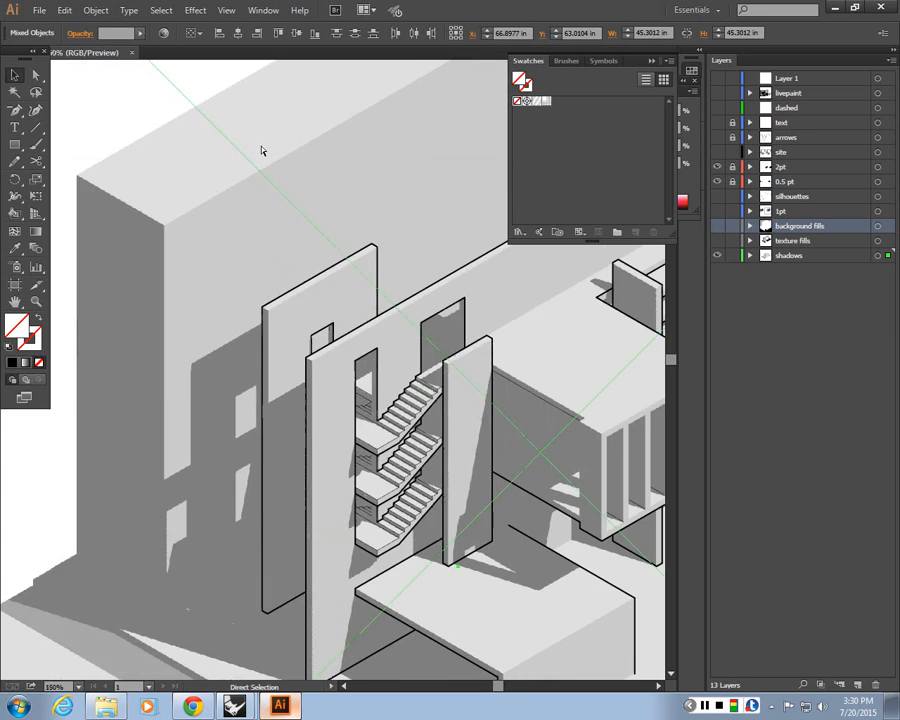
key("ctrl+equal")
key("ctrl+minus")
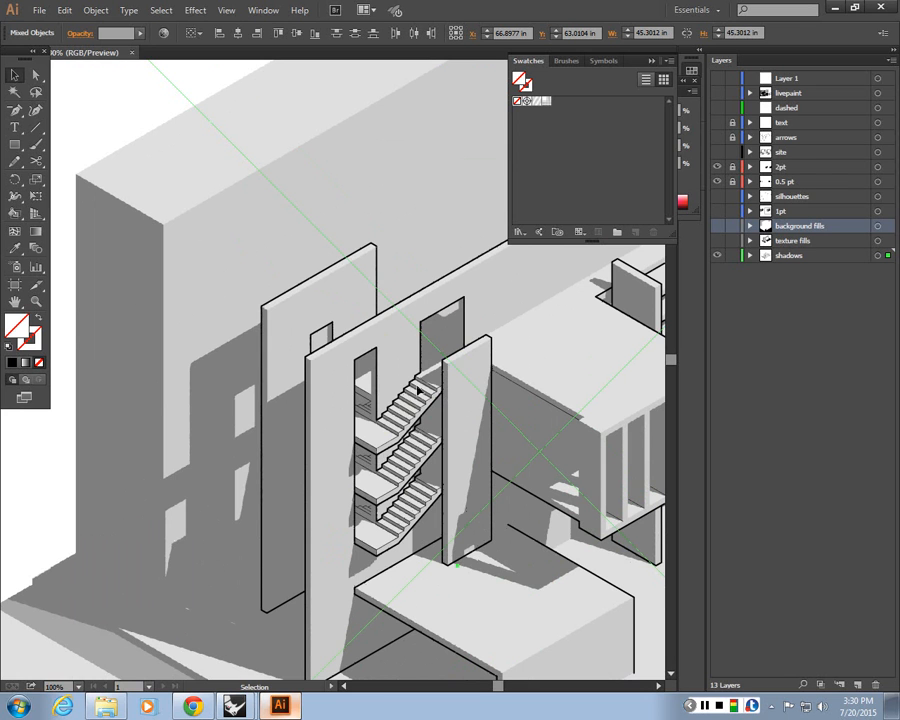
key("ctrl+equal")
key("ctrl+equal")
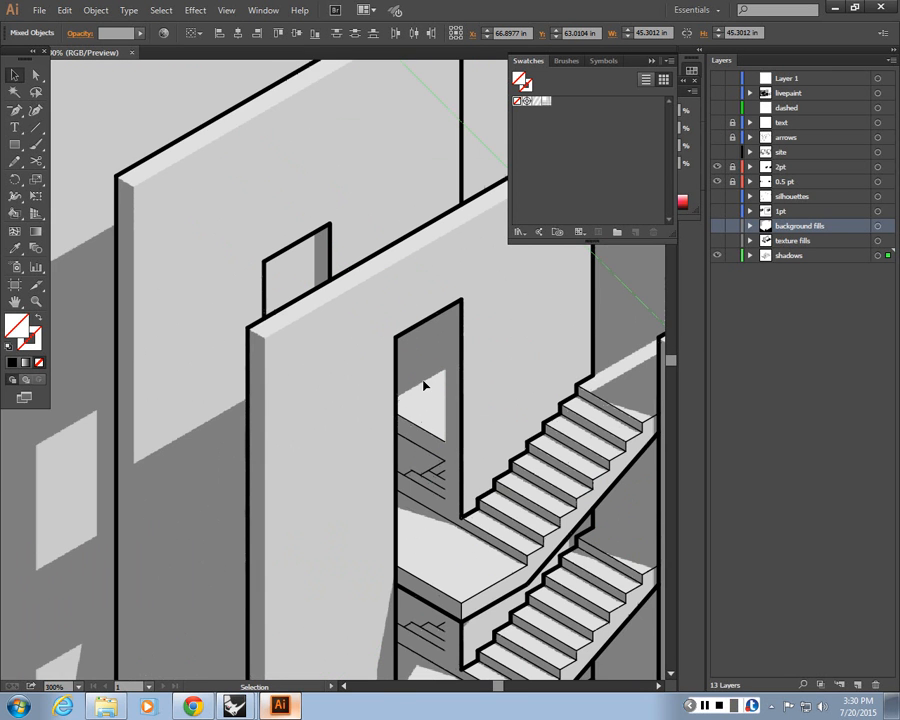
key("ctrl+equal")
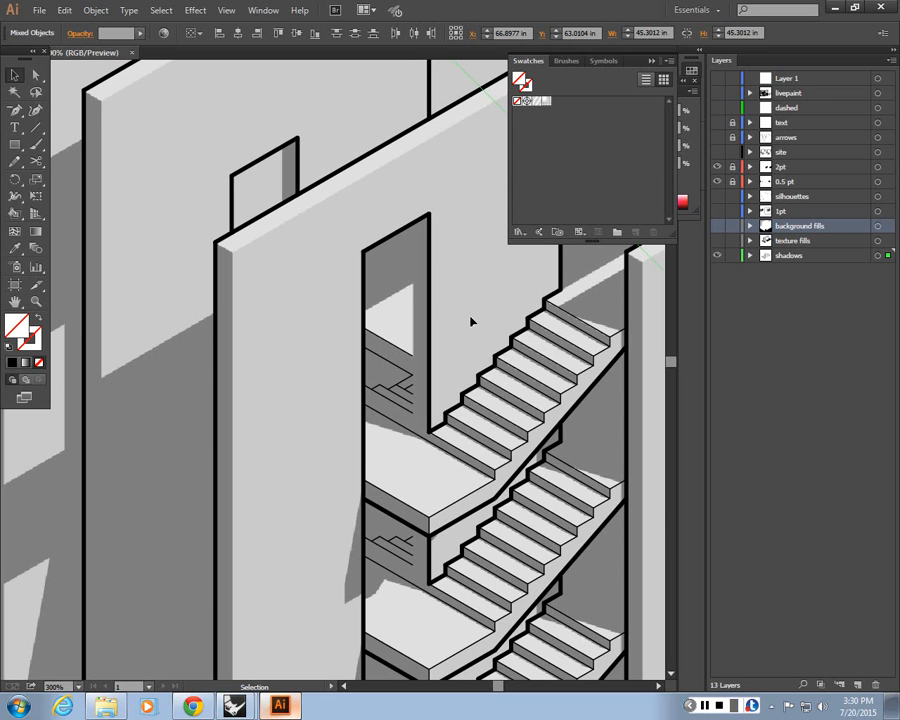
key("Up")
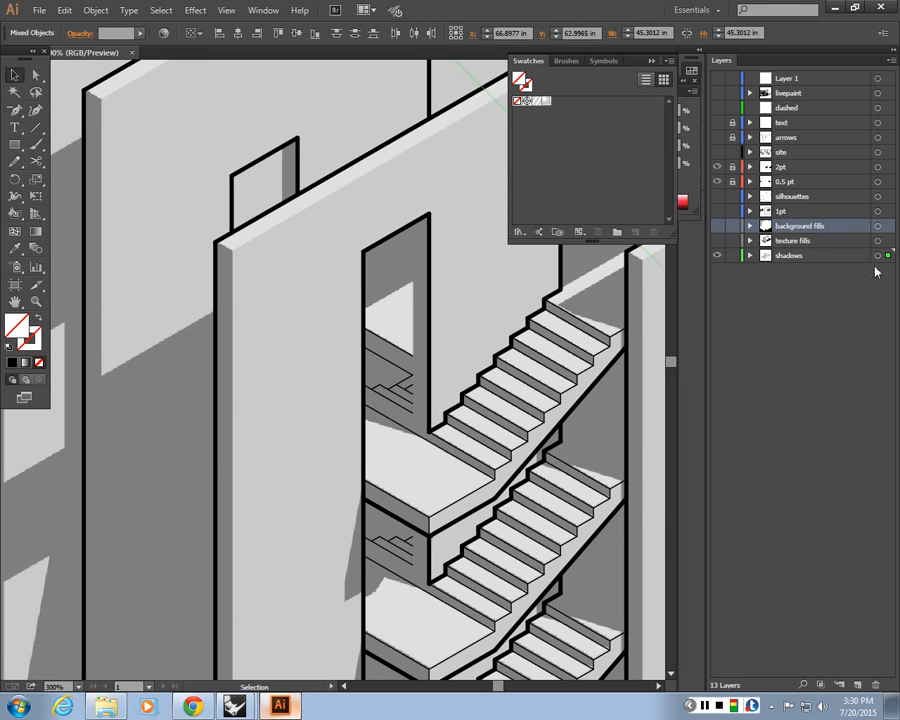
key("Right")
key("Up")
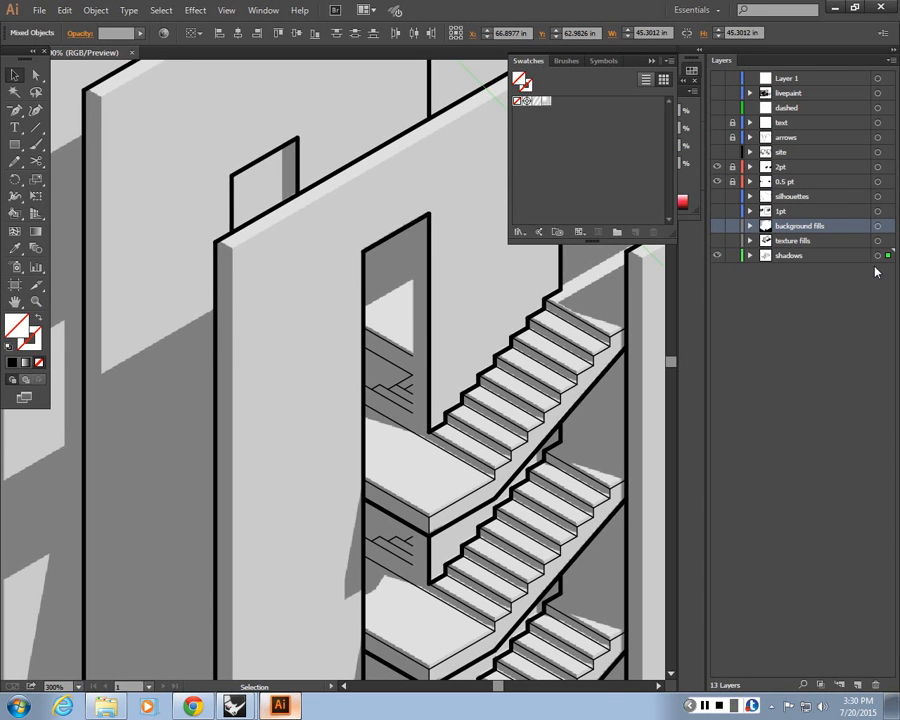
key("Down")
key("Up")
key("Down")
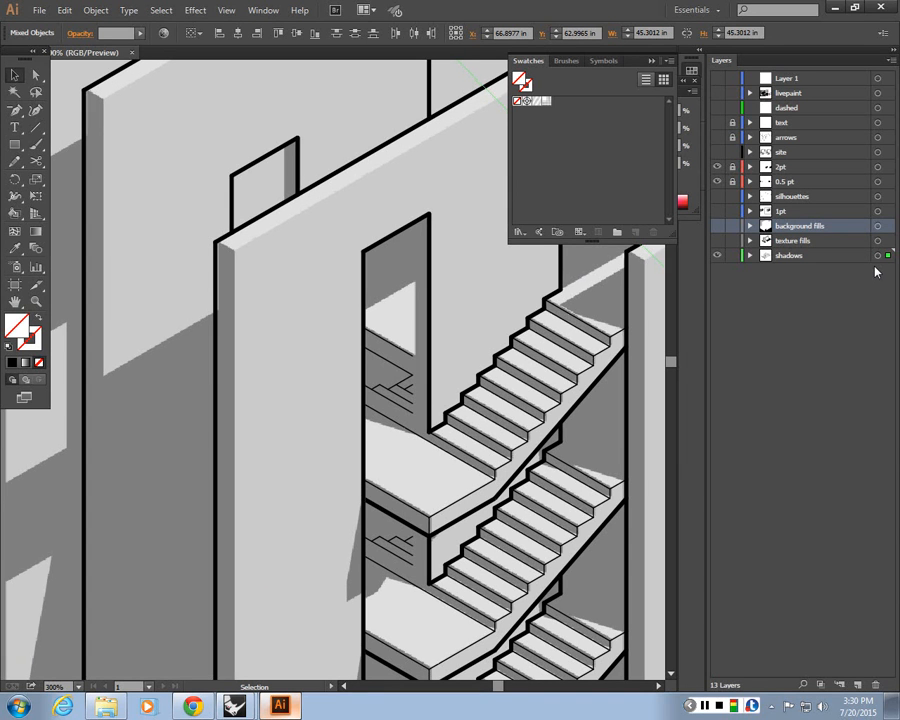
key("Right")
key("Left")
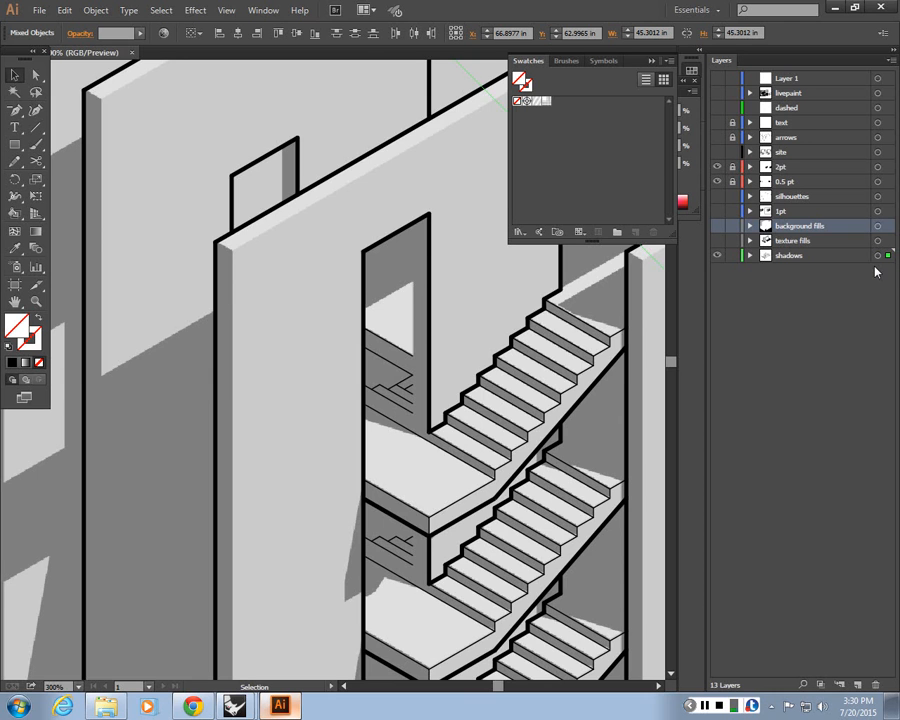
key("ctrl+1")
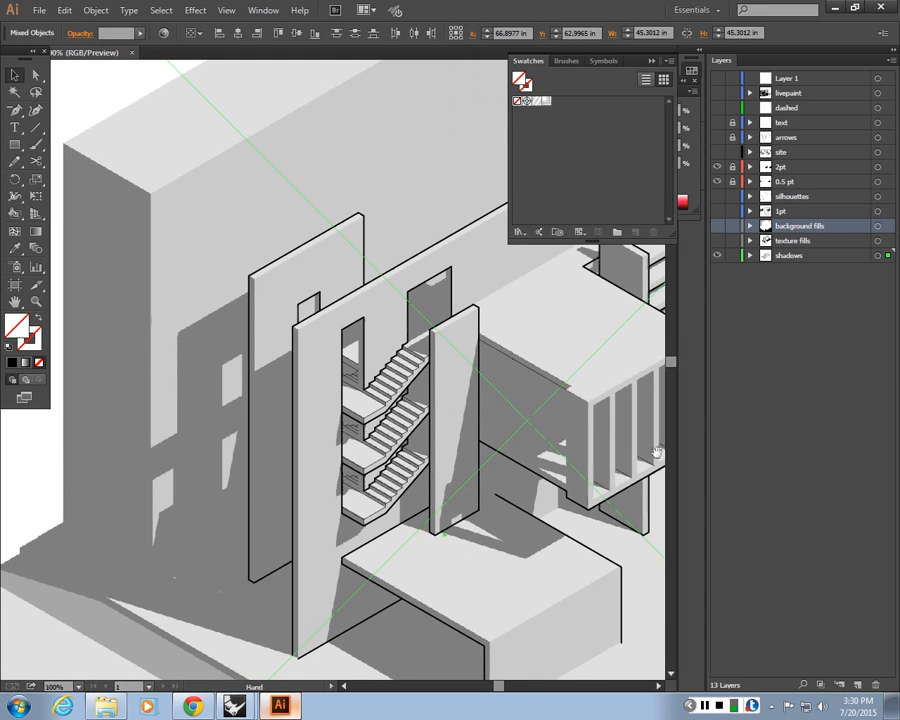
left_click_drag(577, 420, 425, 325)
scroll(329, 404, "down", 2)
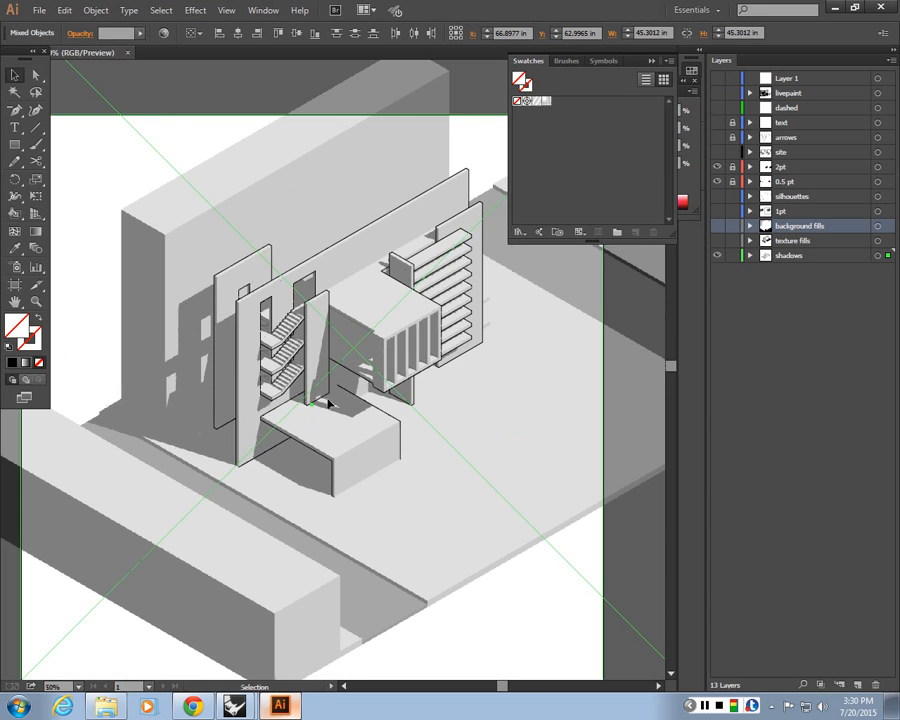
scroll(329, 404, "down", 1)
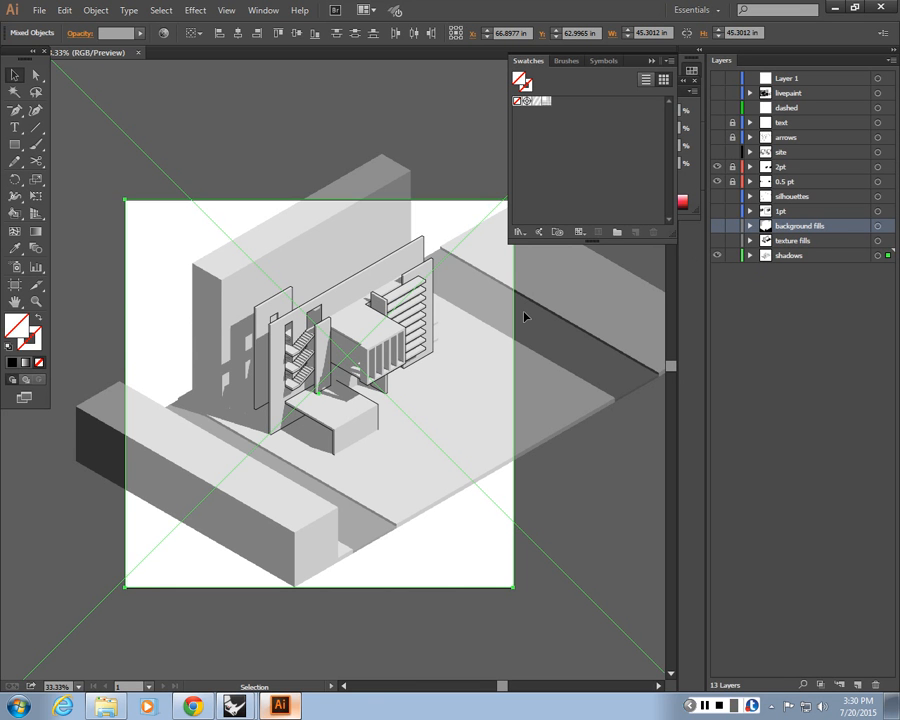
Toggle the drawing's layers on and off to preview the shadow render together with the fills and linework
left_click(716, 227)
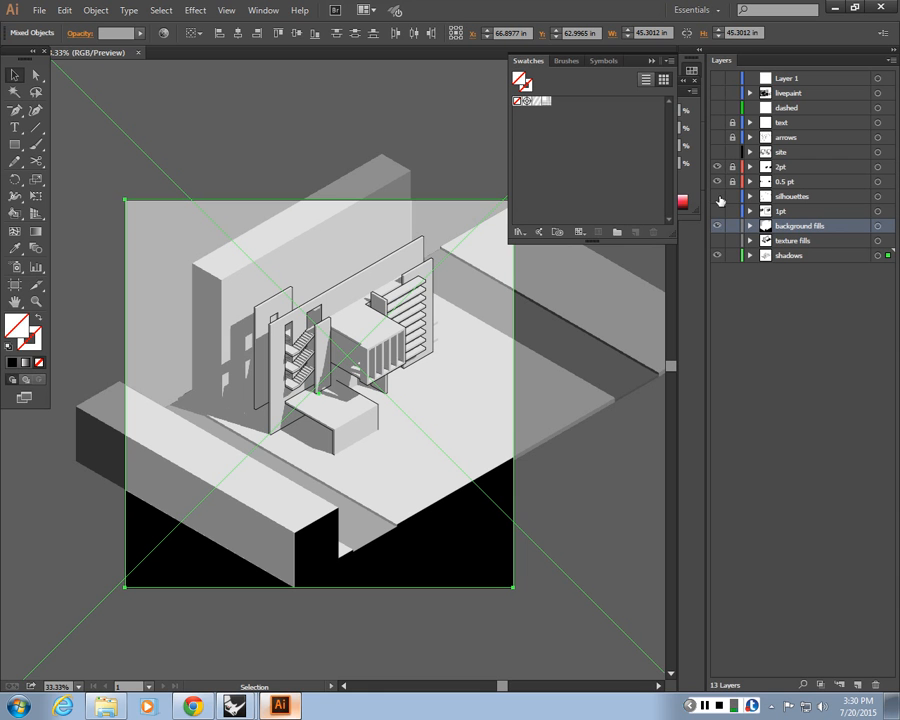
left_click(715, 198)
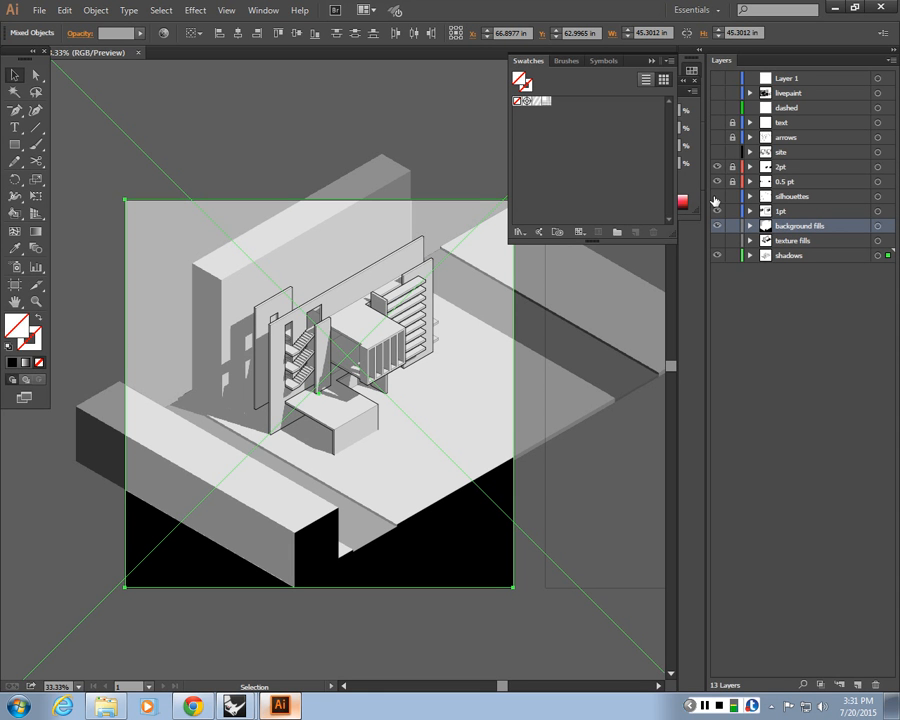
left_click(716, 148)
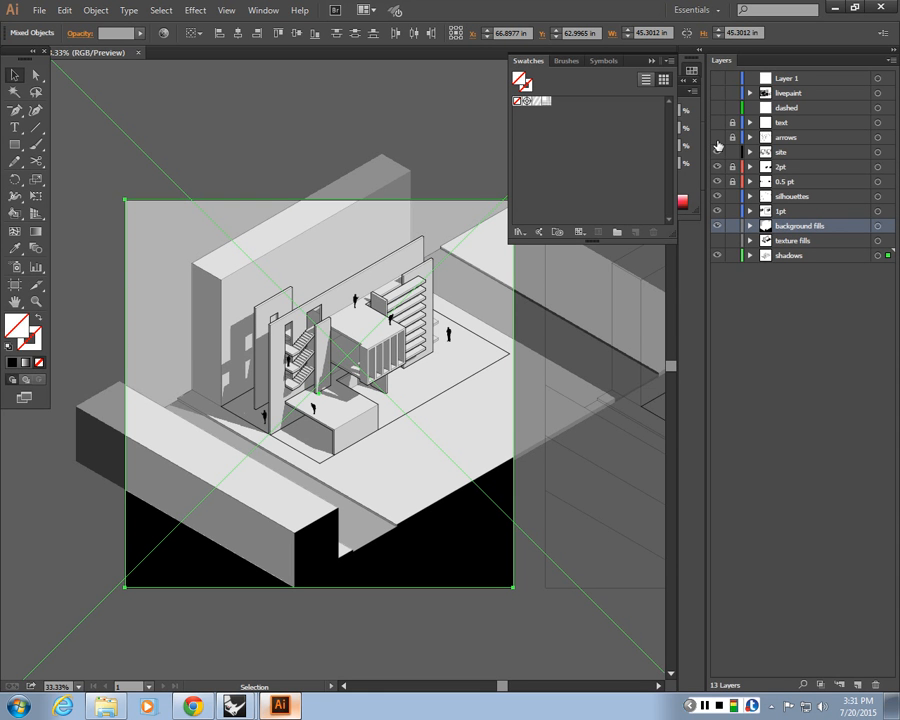
left_click(720, 108)
left_click(717, 93)
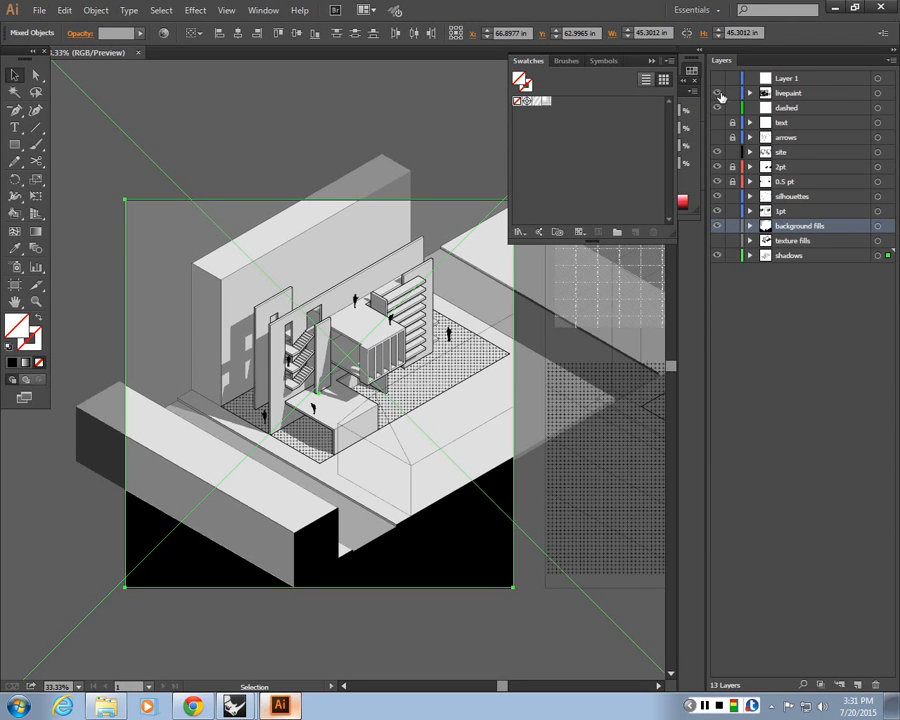
left_click_drag(718, 93, 718, 226)
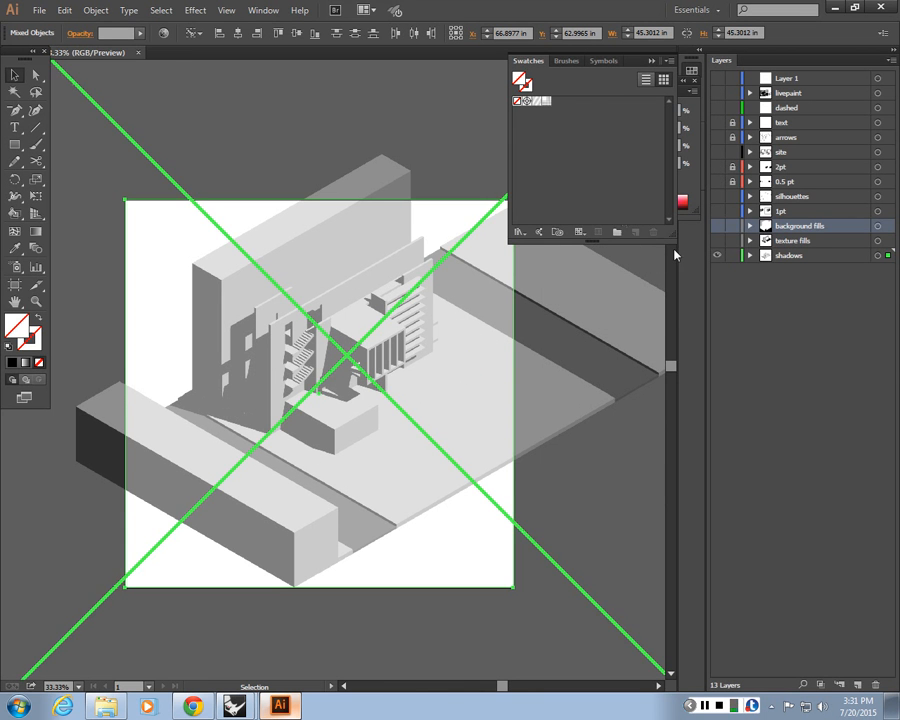
left_click(718, 169)
left_click(717, 182)
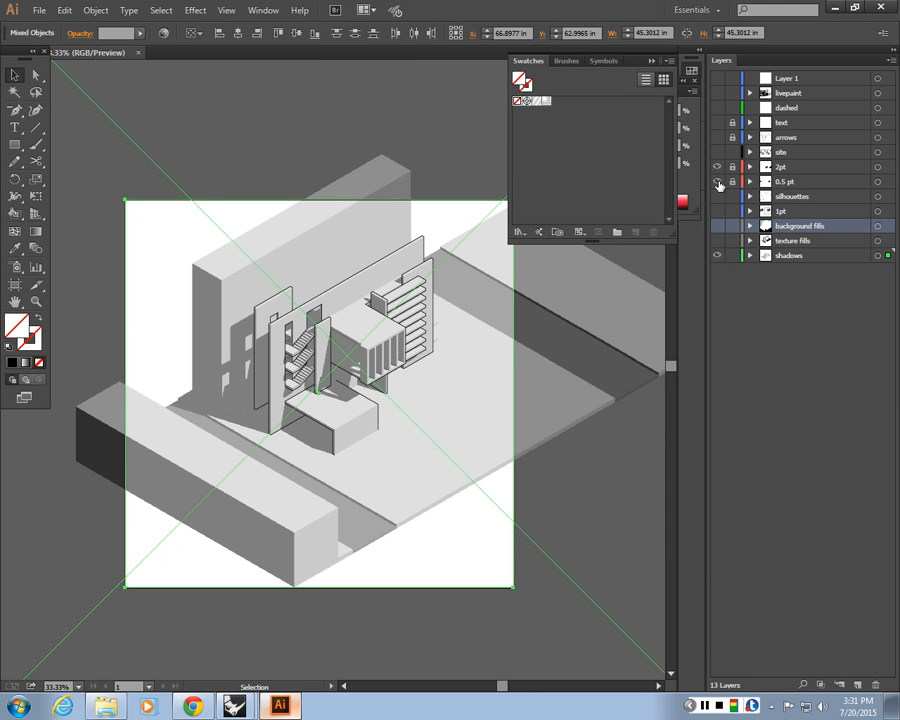
left_click_drag(717, 170, 718, 182)
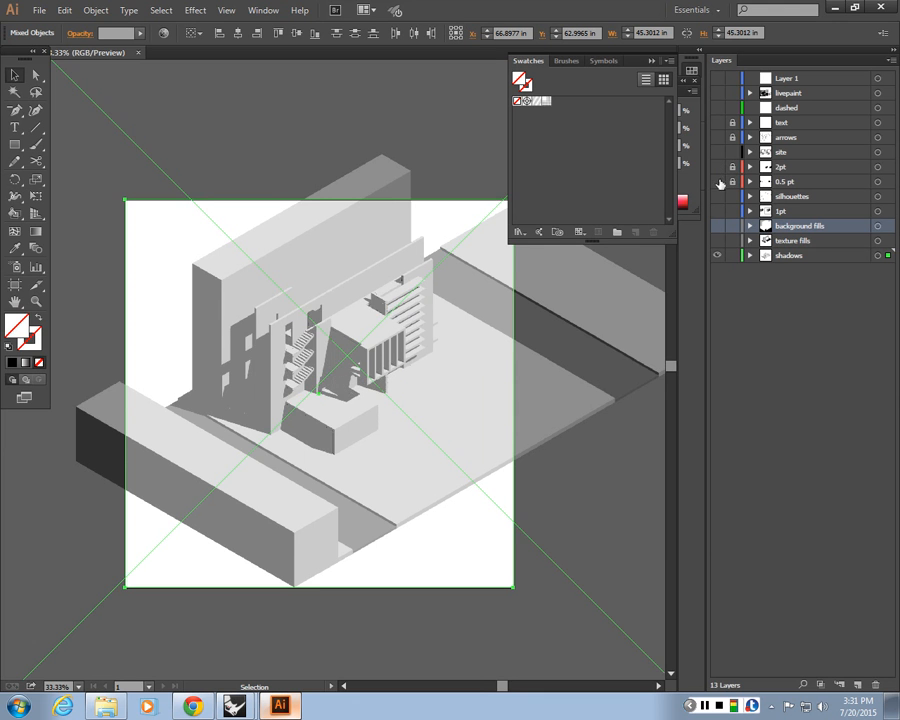
left_click_drag(447, 273, 374, 253)
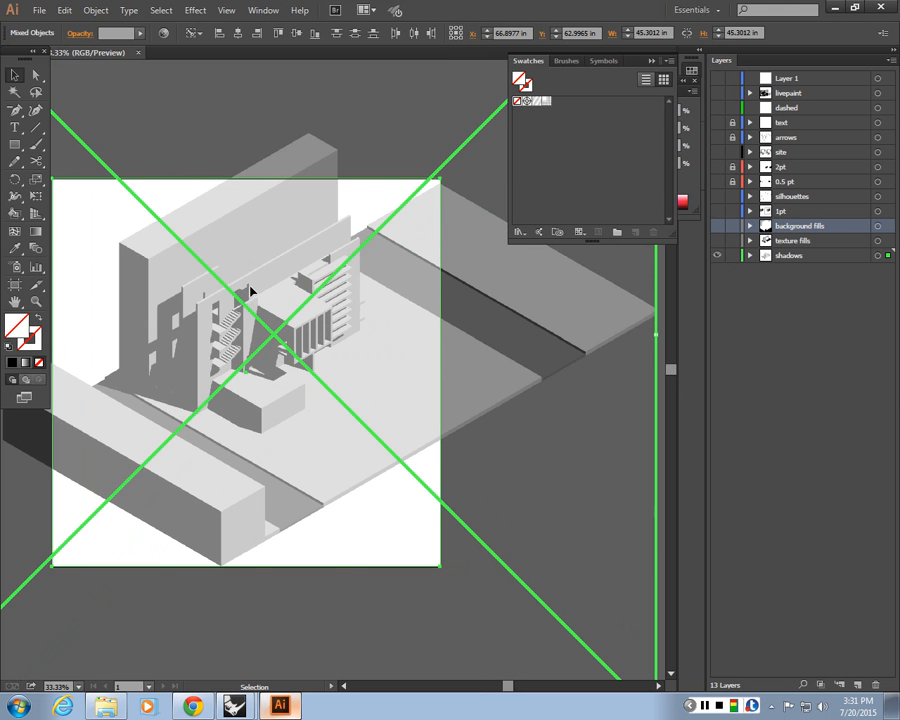
left_click_drag(58, 197, 137, 222)
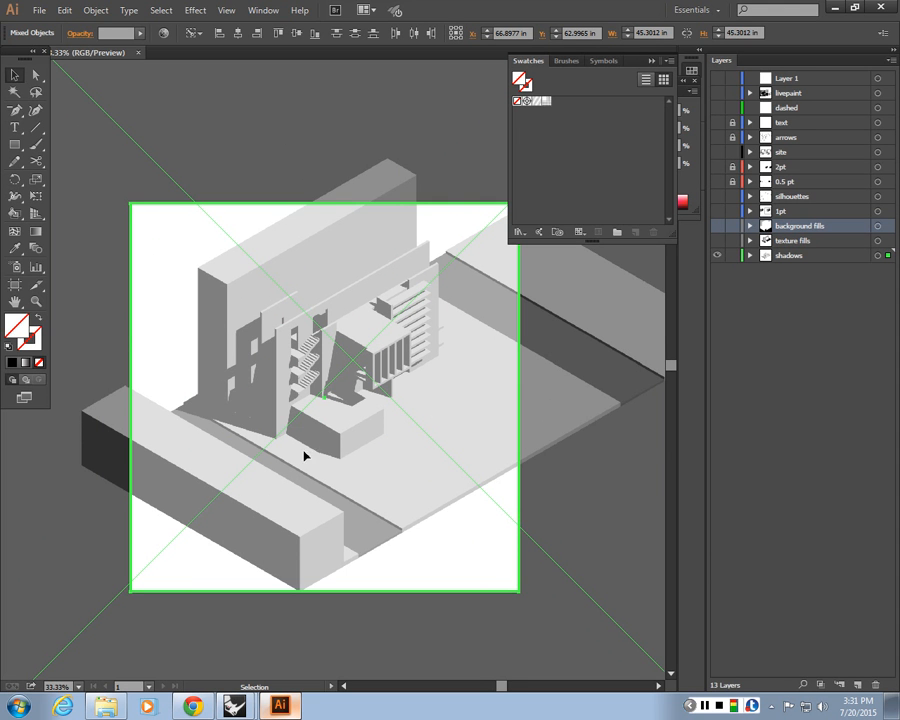
left_click_drag(140, 160, 251, 240)
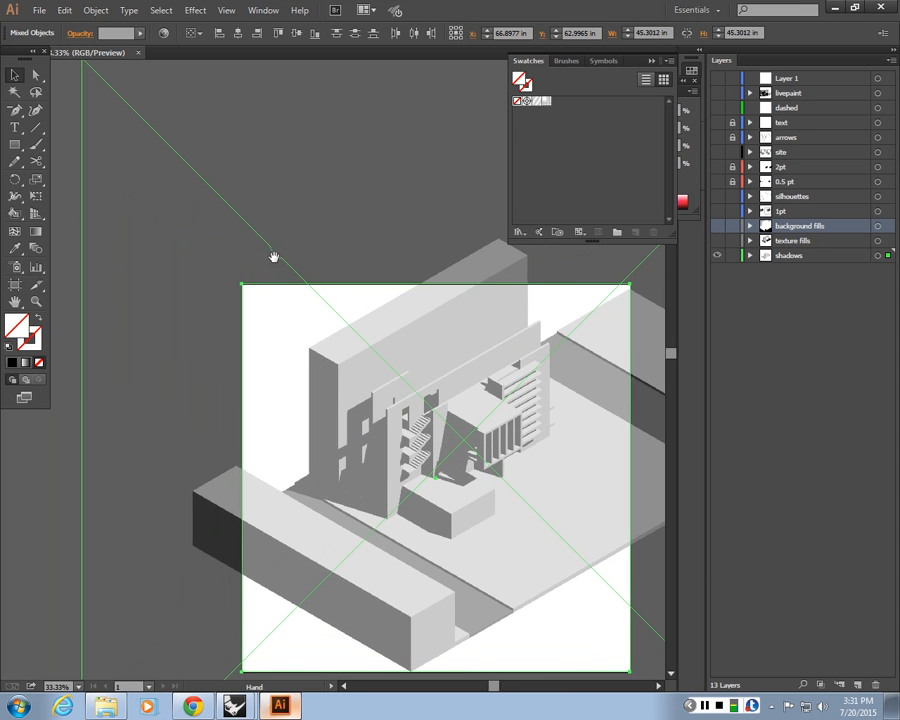
Reselect the bounding rectangle together with the shadow render and clip the render with a clipping mask
left_click(265, 290)
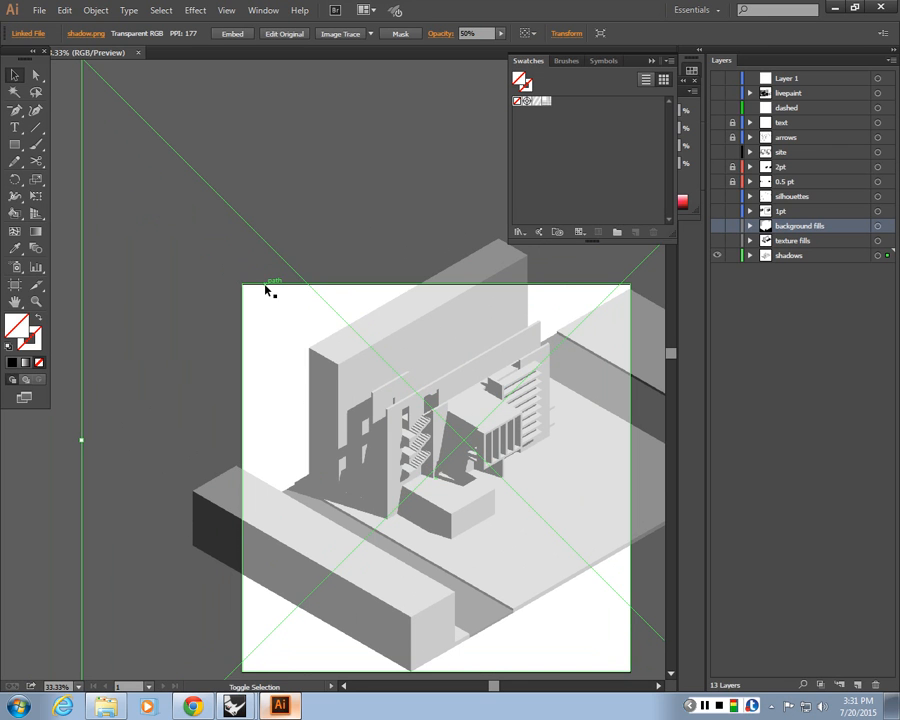
right_click(266, 285)
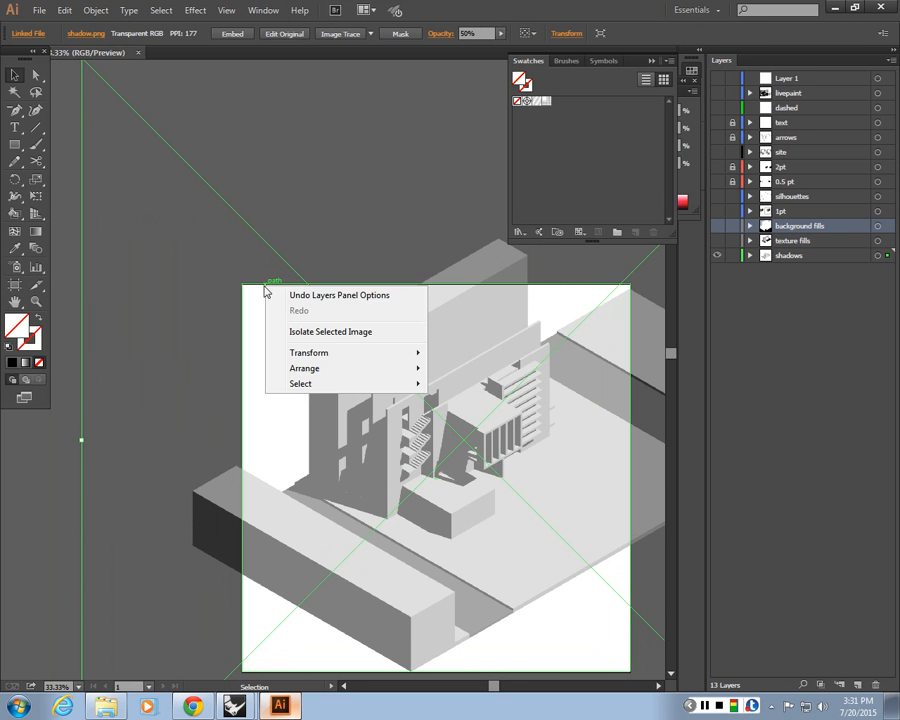
left_click(239, 279)
left_click(275, 331)
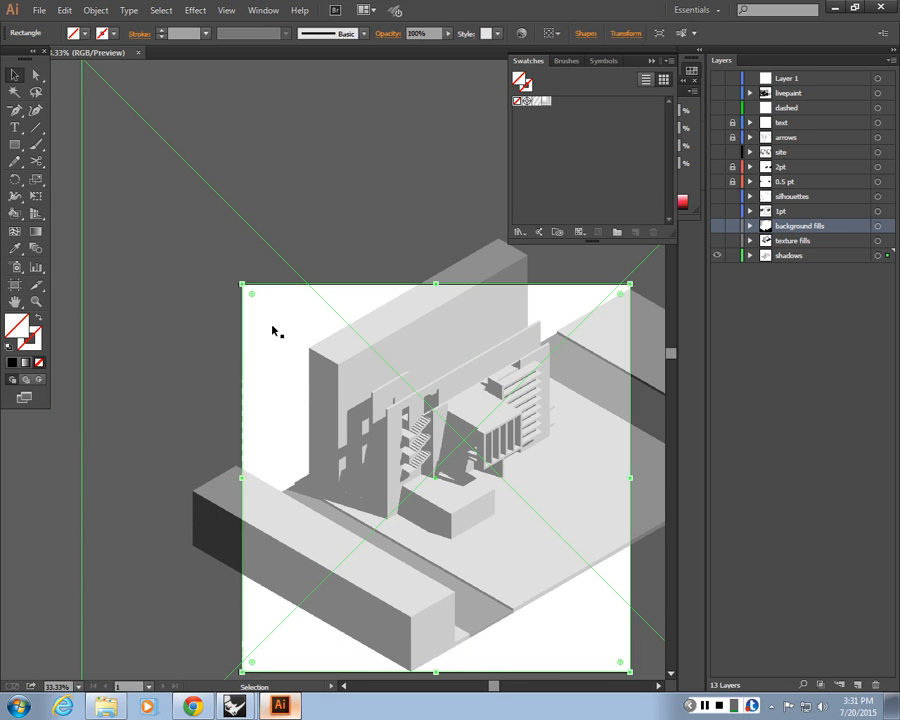
right_click(307, 341)
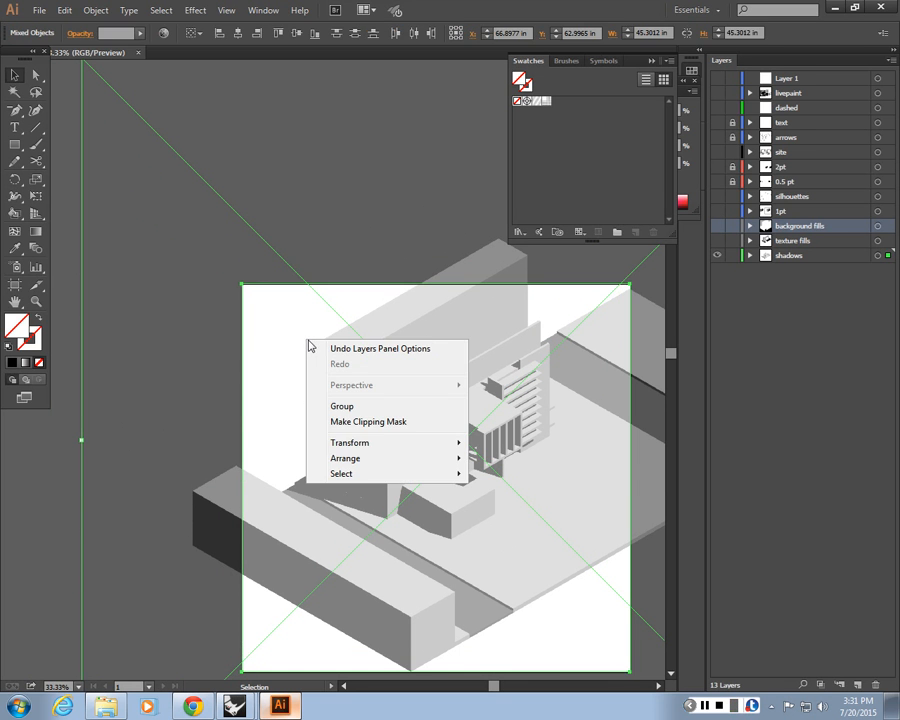
left_click(383, 423)
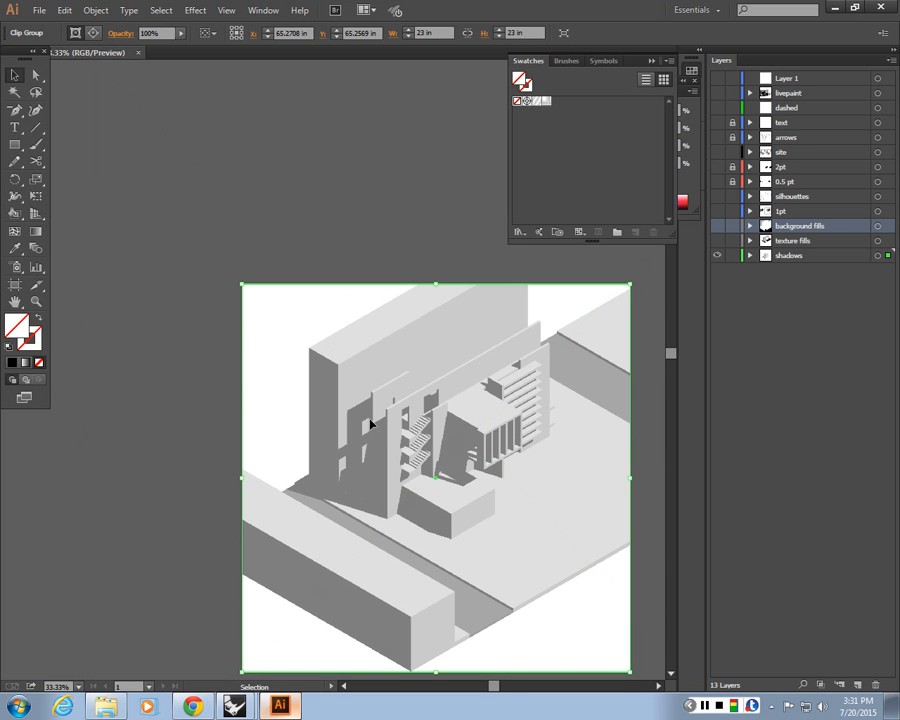
Turn all the drawing's layers back on above the clipped shadow render
key("ctrl+minus")
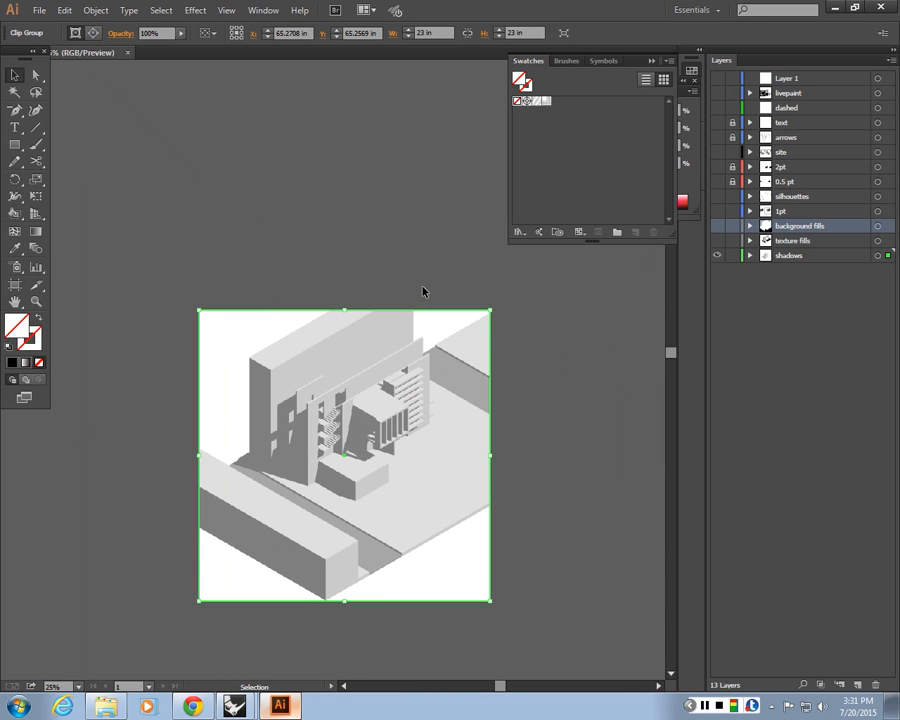
left_click(424, 289)
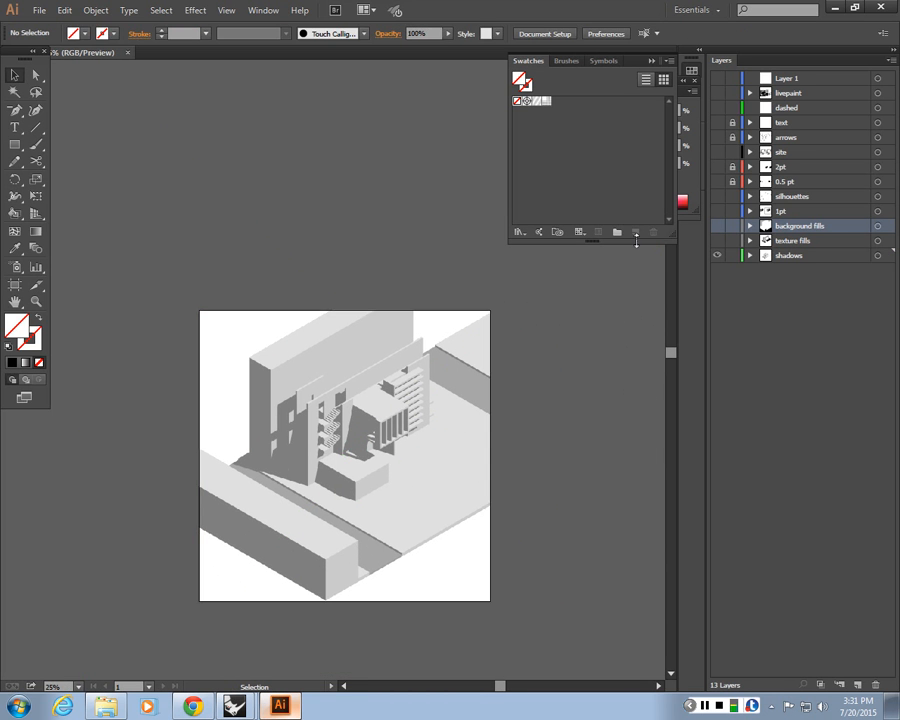
left_click(716, 226)
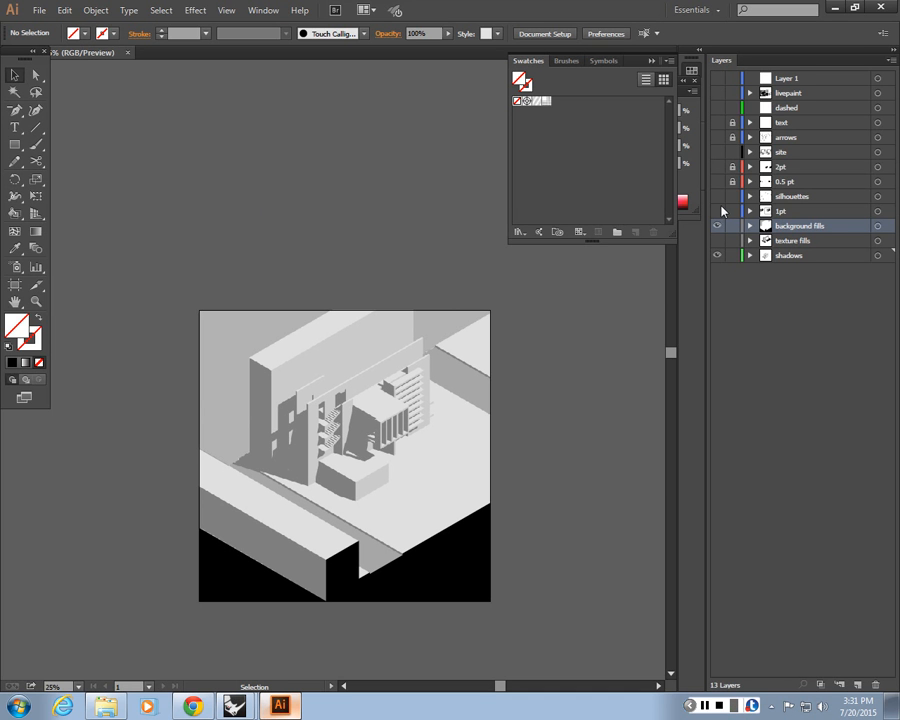
left_click(716, 196)
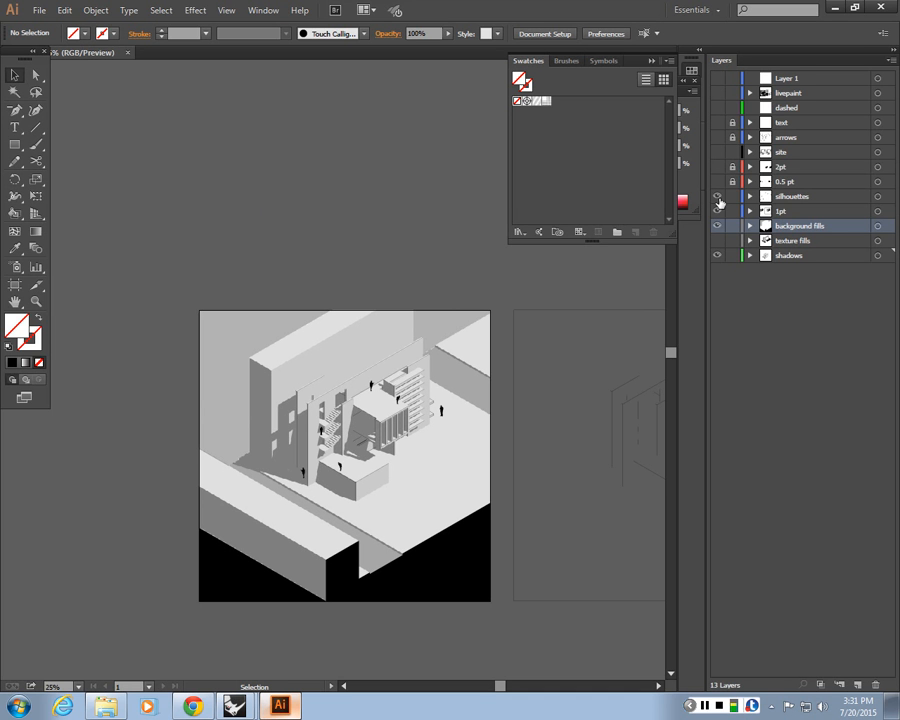
left_click_drag(717, 211, 716, 118)
left_click(722, 92)
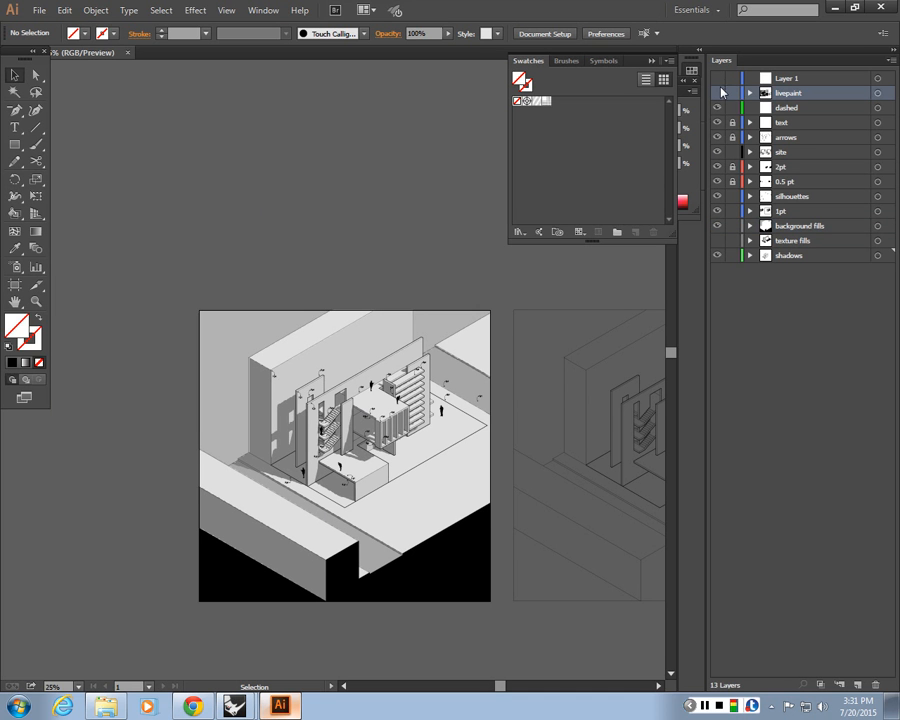
left_click(719, 92)
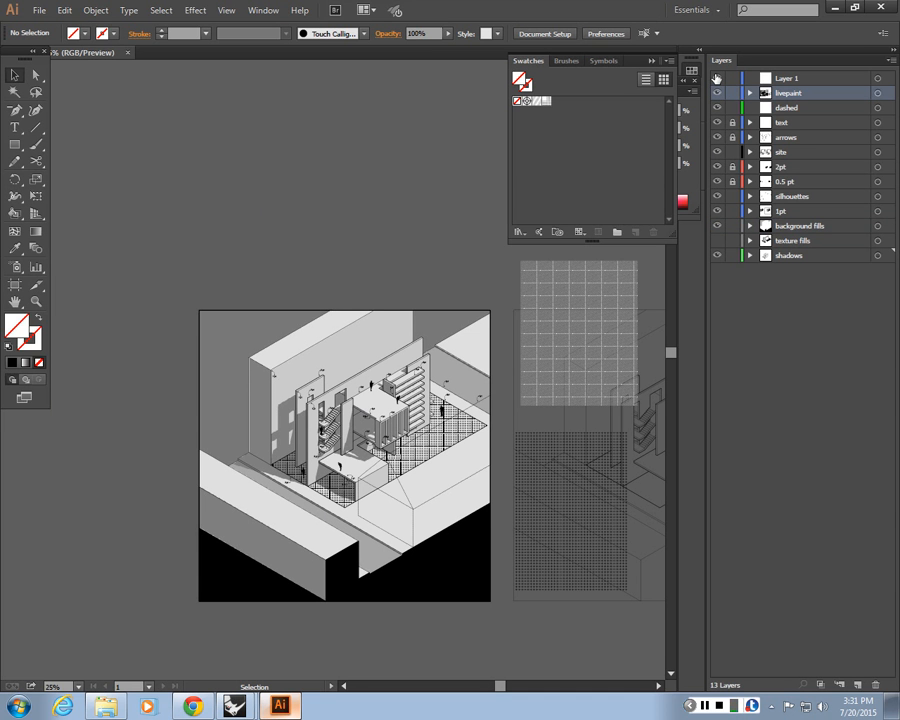
Change the fill of the grey backdrop path behind the building to white
key("ctrl+plus")
key("ctrl+plus")
key("ctrl+plus")
key("space")
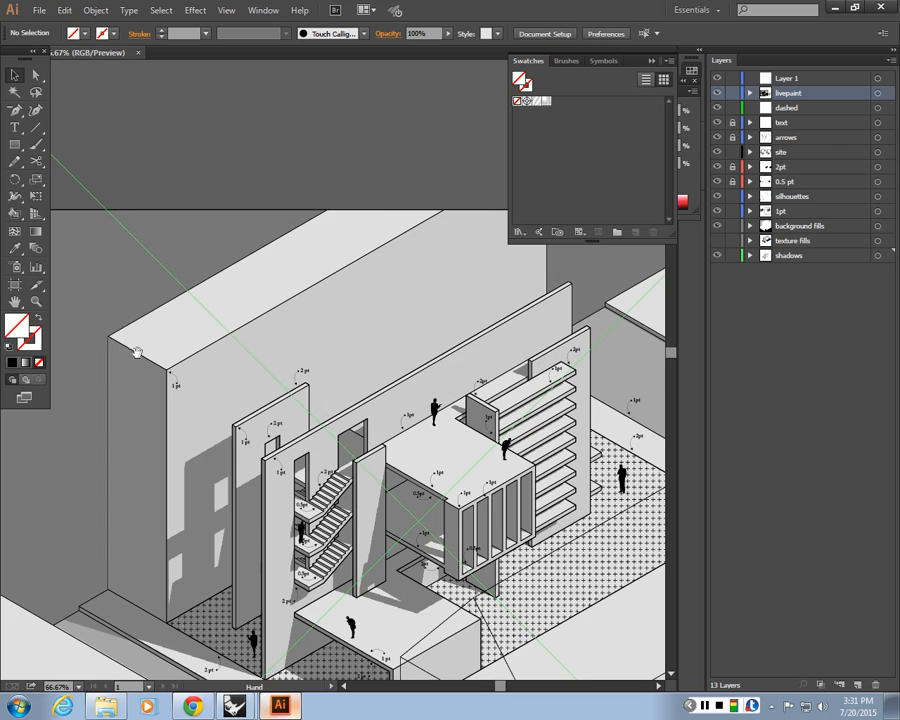
left_click_drag(142, 380, 265, 366)
key("space")
left_click_drag(312, 288, 269, 300)
key("ctrl+minus")
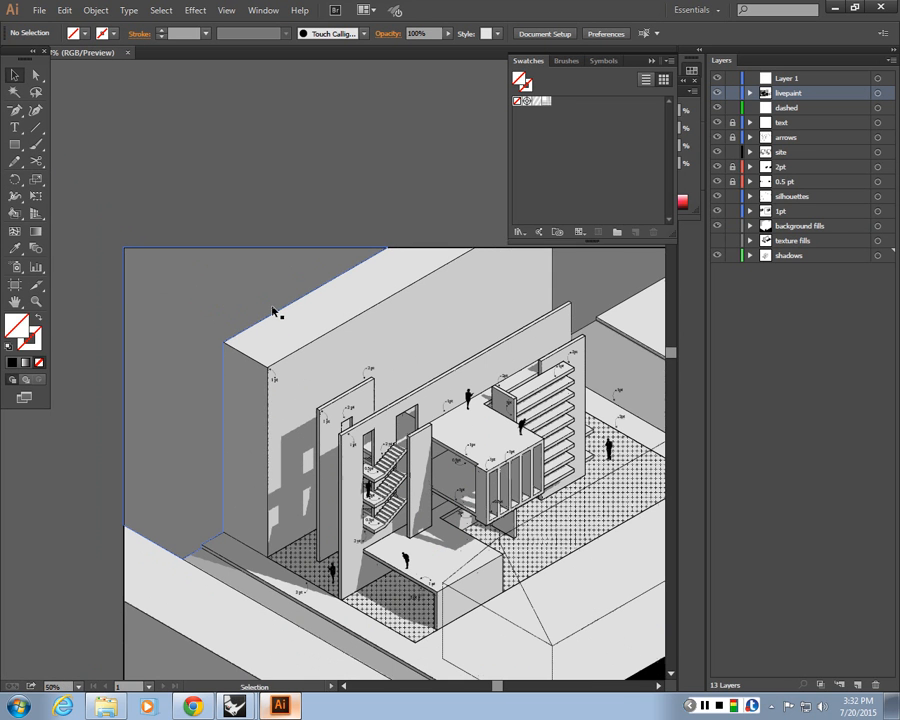
key("space")
left_click_drag(578, 282, 519, 298)
left_click(520, 298)
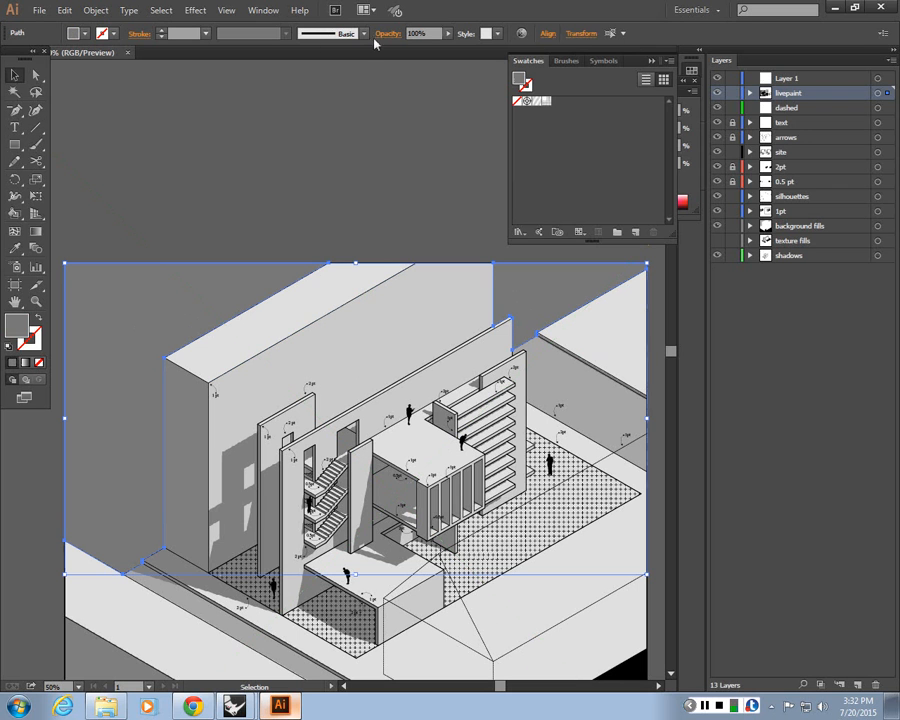
double_click(25, 329)
left_click(216, 119)
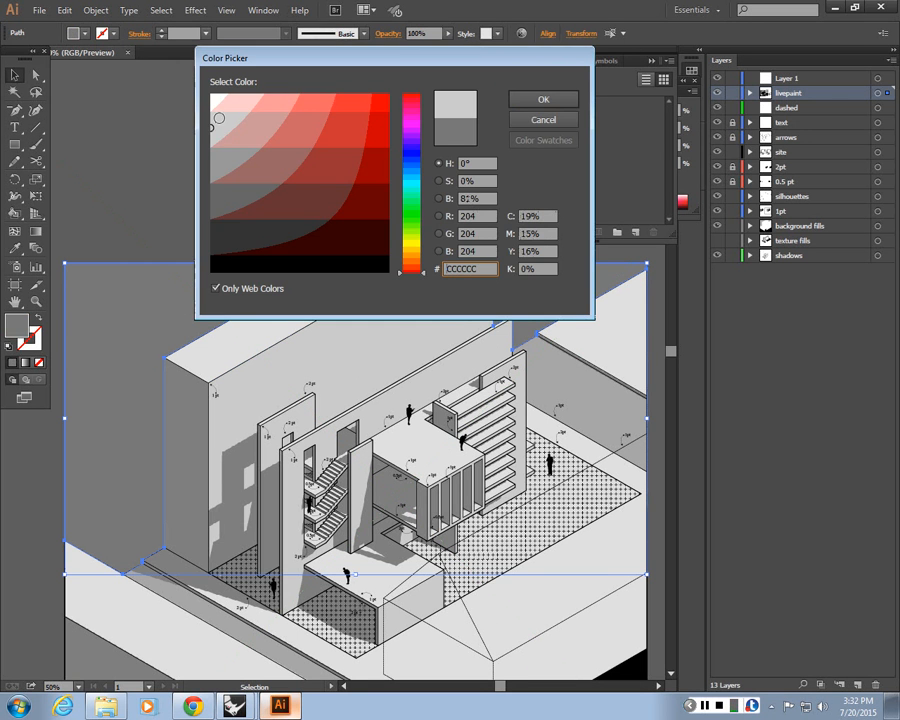
left_click(550, 99)
key("ctrl+minus")
key("ctrl+minus")
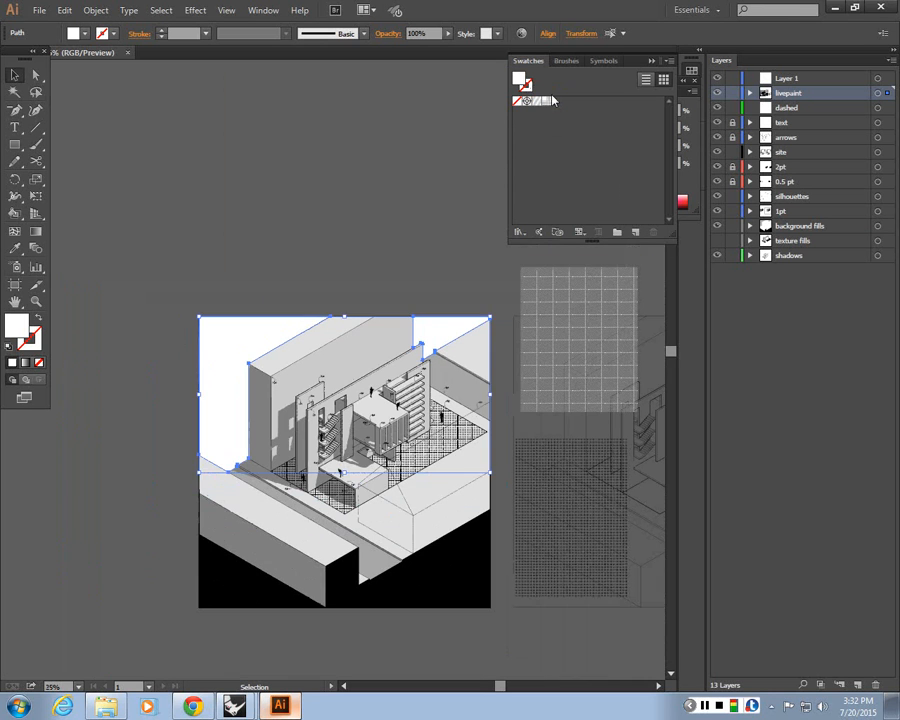
left_click(117, 518)
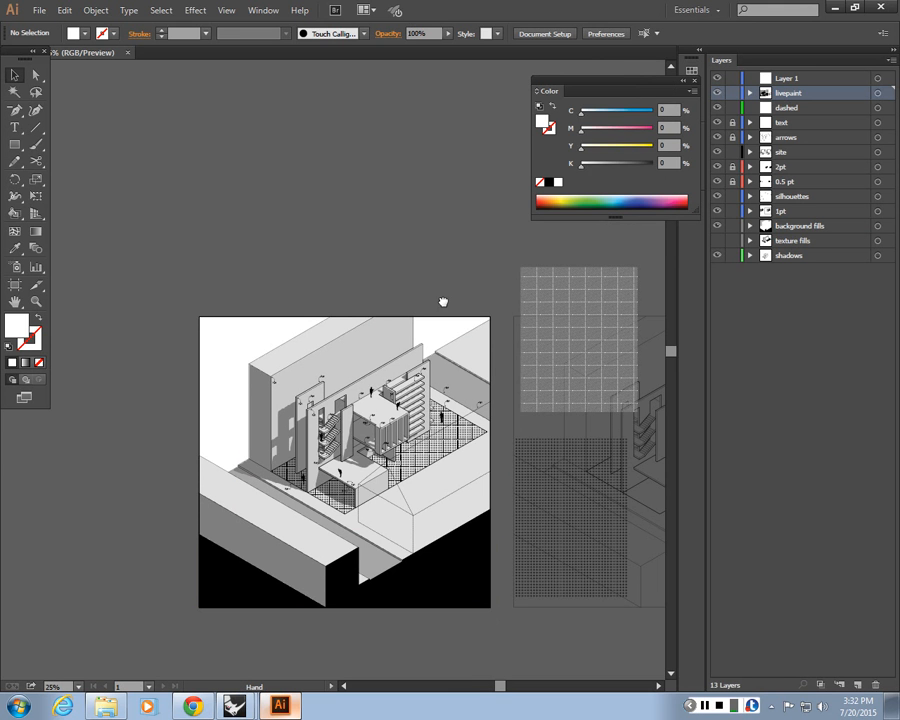
Delete the two pattern sample rectangles lying beside the artboard
left_click_drag(443, 302, 375, 262)
left_click(492, 340)
left_click(492, 412, "shift")
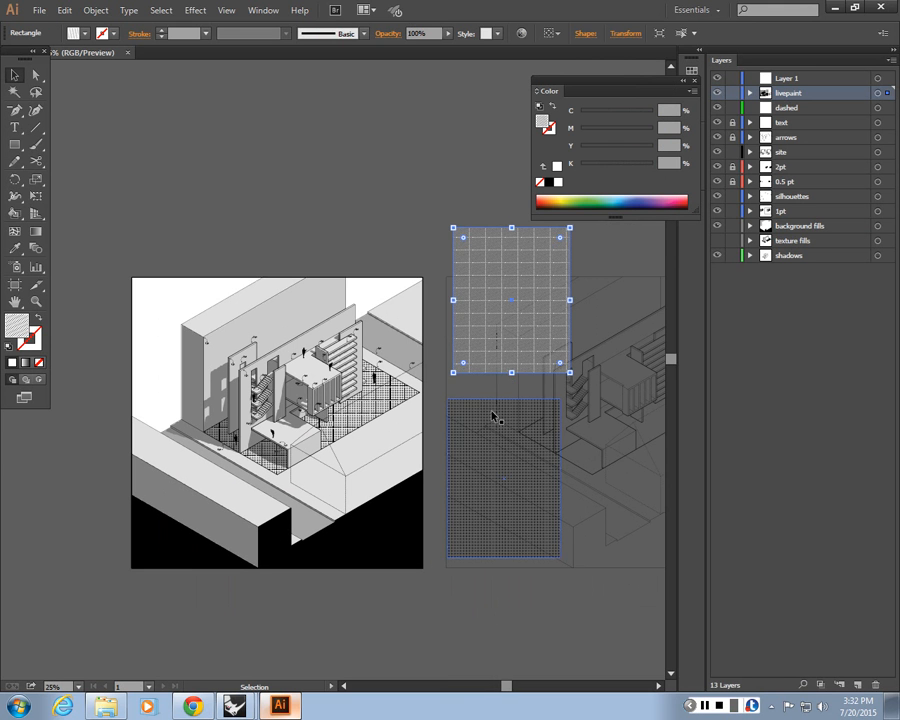
key("Delete")
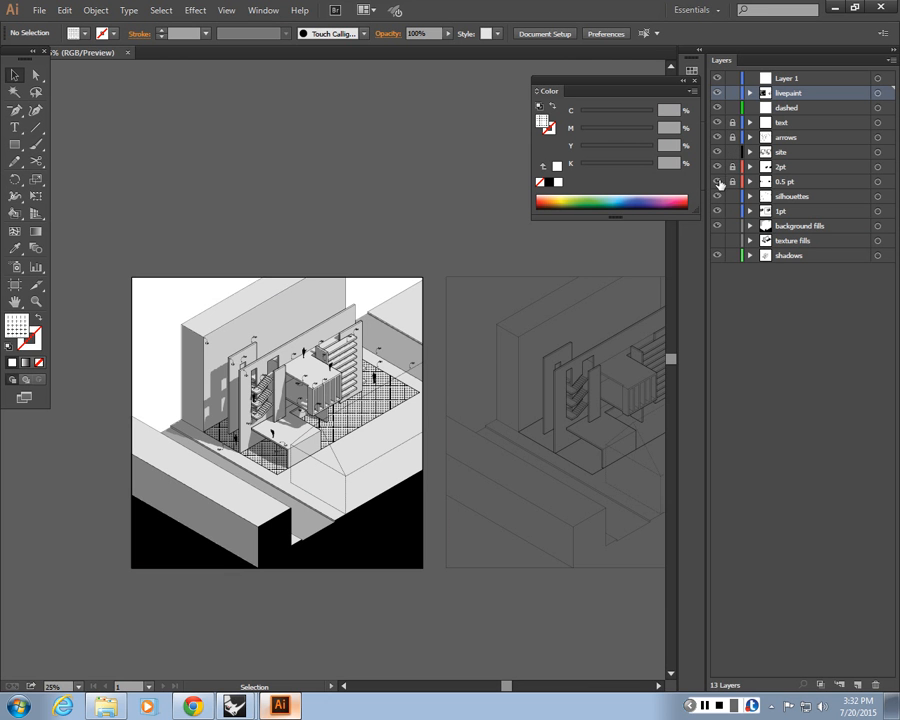
Hide the text and arrows layers and zoom in to review the finished drawing
left_click(717, 122)
left_click(717, 137)
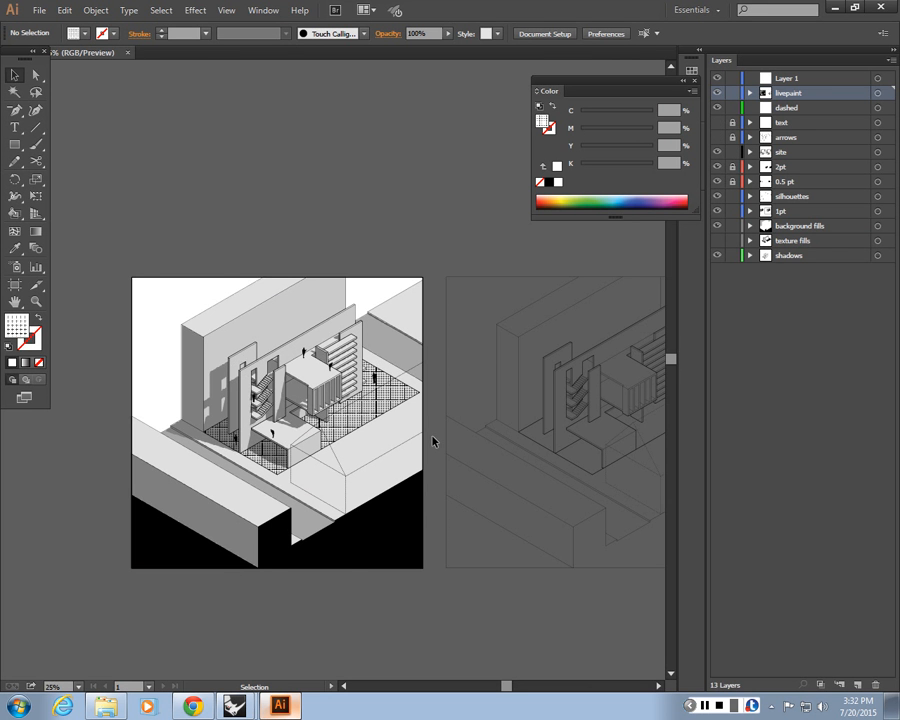
key("ctrl+plus")
key("ctrl+plus")
left_click_drag(192, 403, 397, 371)
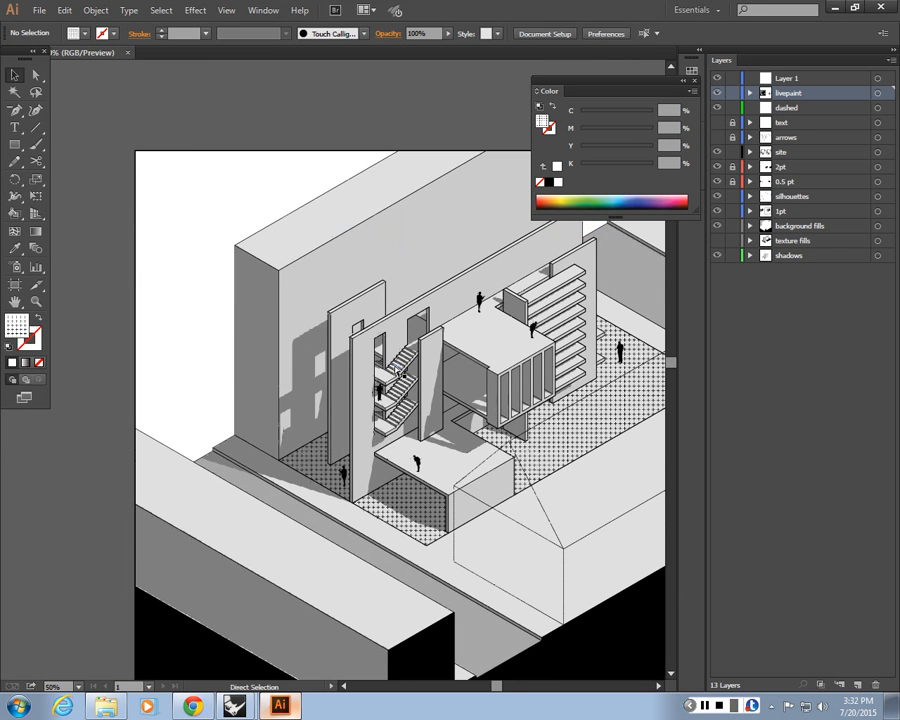
key("ctrl+plus")
key("ctrl+plus")
key("ctrl+minus")
key("ctrl+minus")
left_click_drag(403, 454, 316, 426)
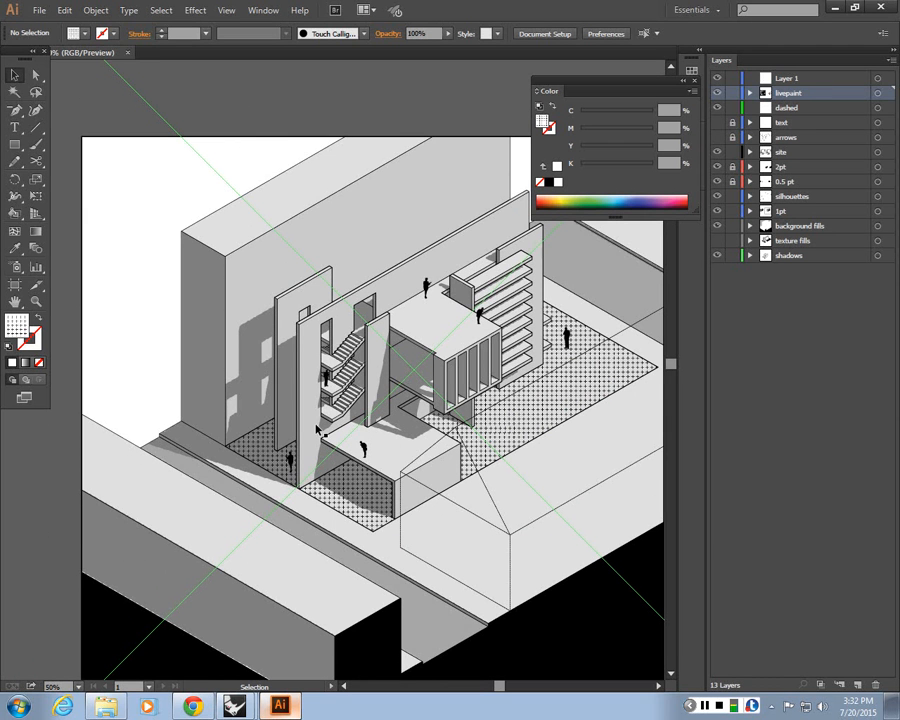
scroll(318, 430, "down", 1)
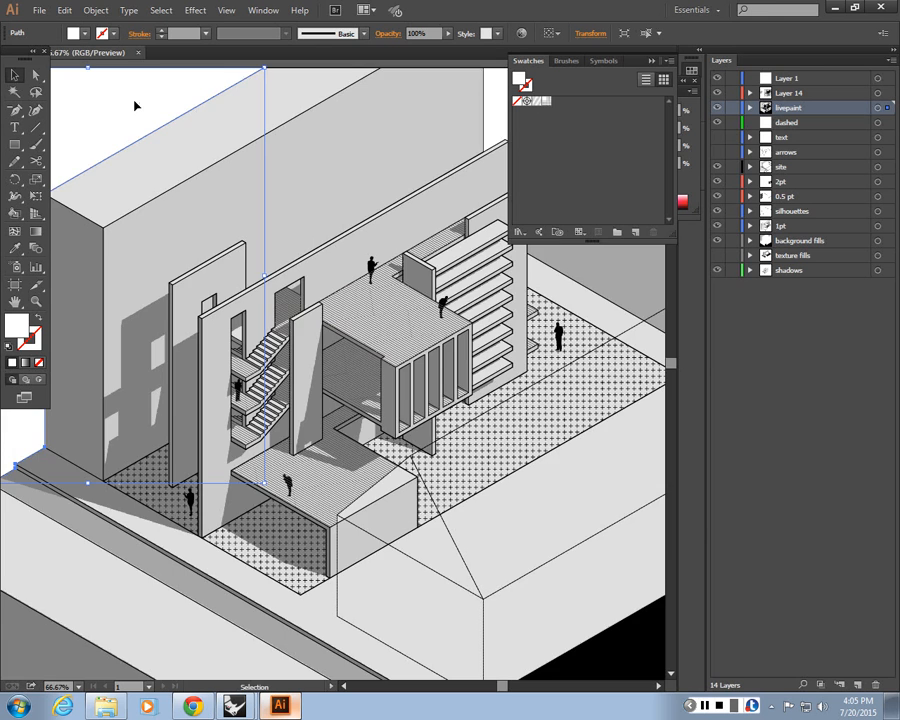
Select all the duplicated linework on Layer 14 and turn it into a Live Paint group with the Live Paint Bucket
key("ctrl+minus")
key("ctrl+minus")
key("ctrl+minus")
left_click_drag(620, 672, 460, 607)
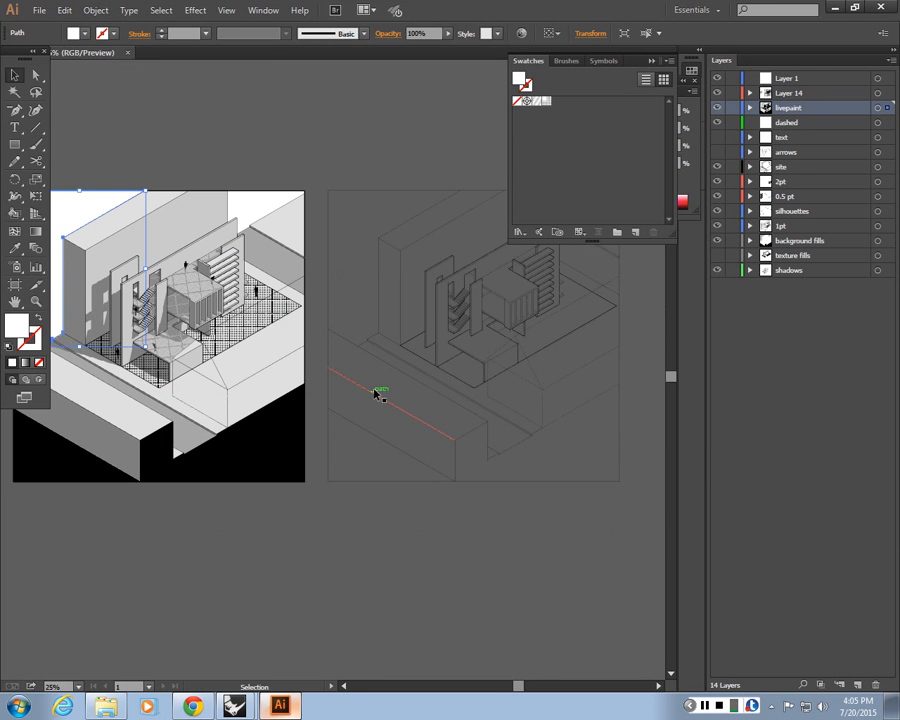
left_click(440, 368)
left_click(394, 494)
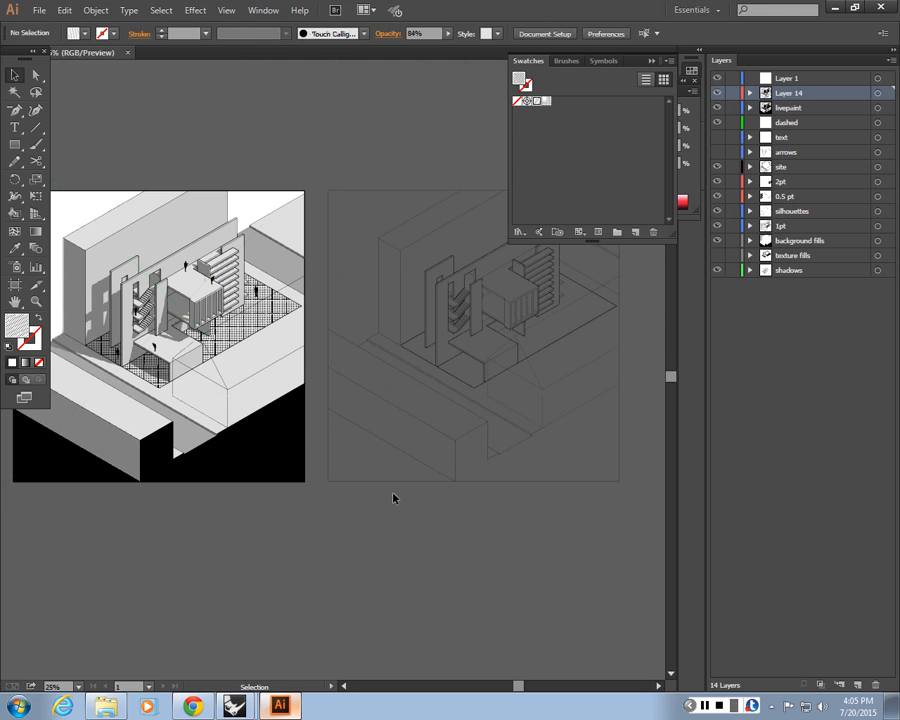
scroll(640, 527, "up", 1)
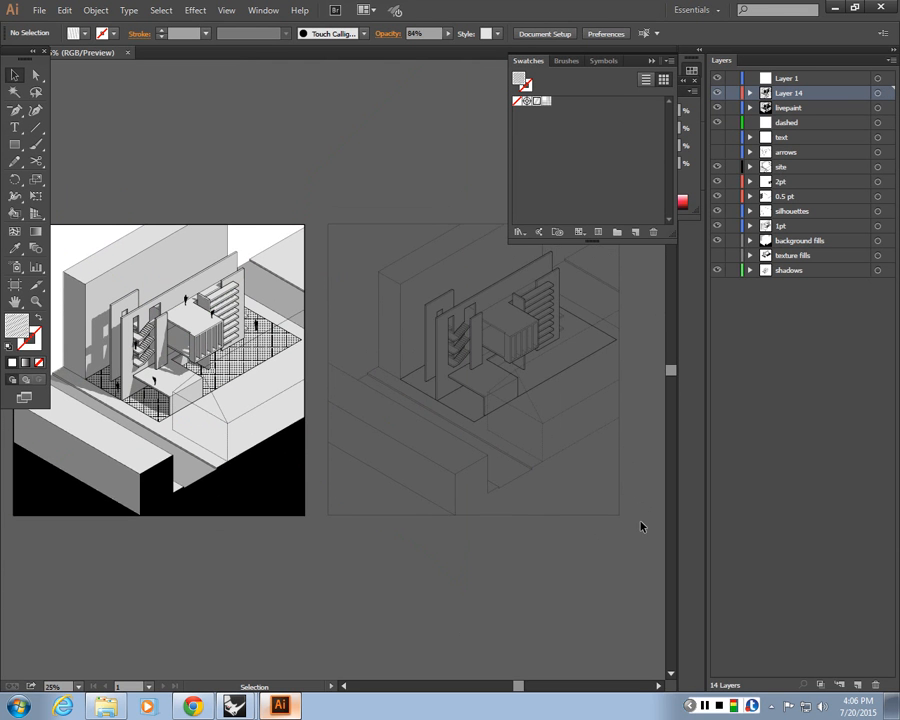
scroll(641, 527, "up", 2)
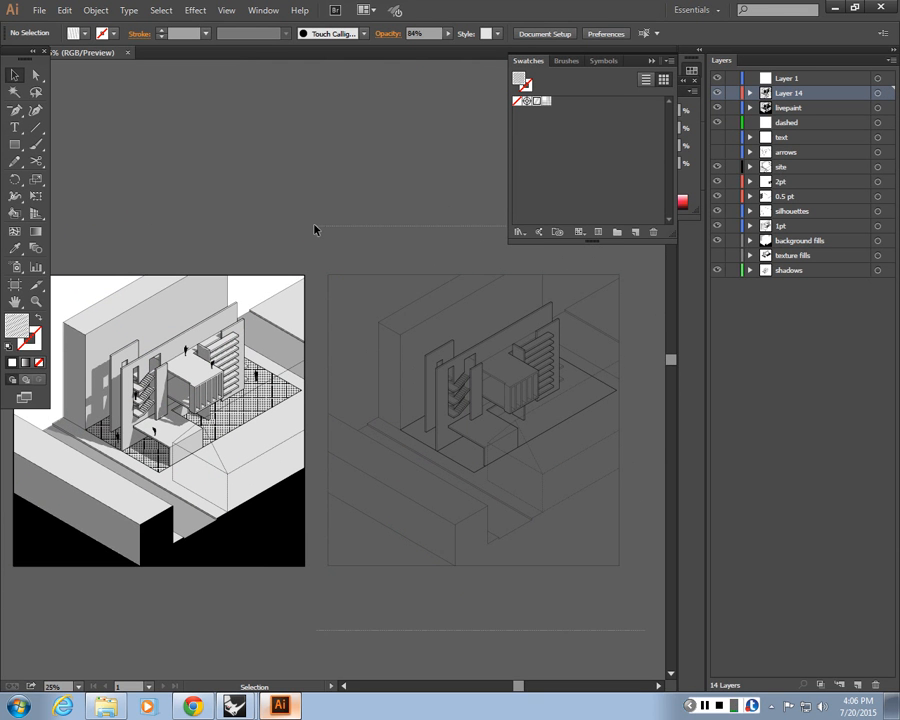
key("ctrl+a")
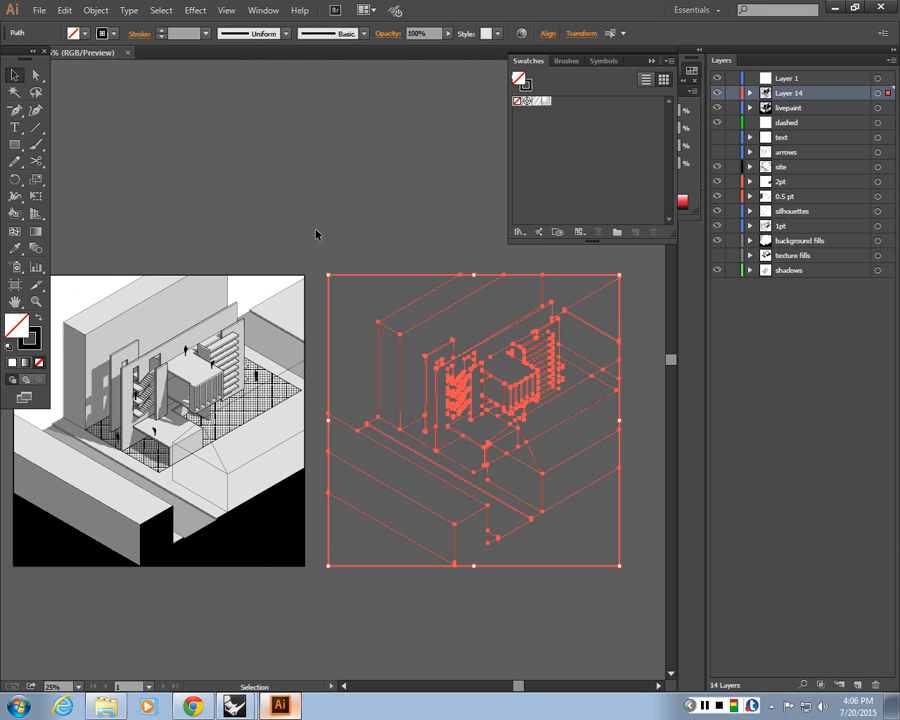
left_click(15, 214)
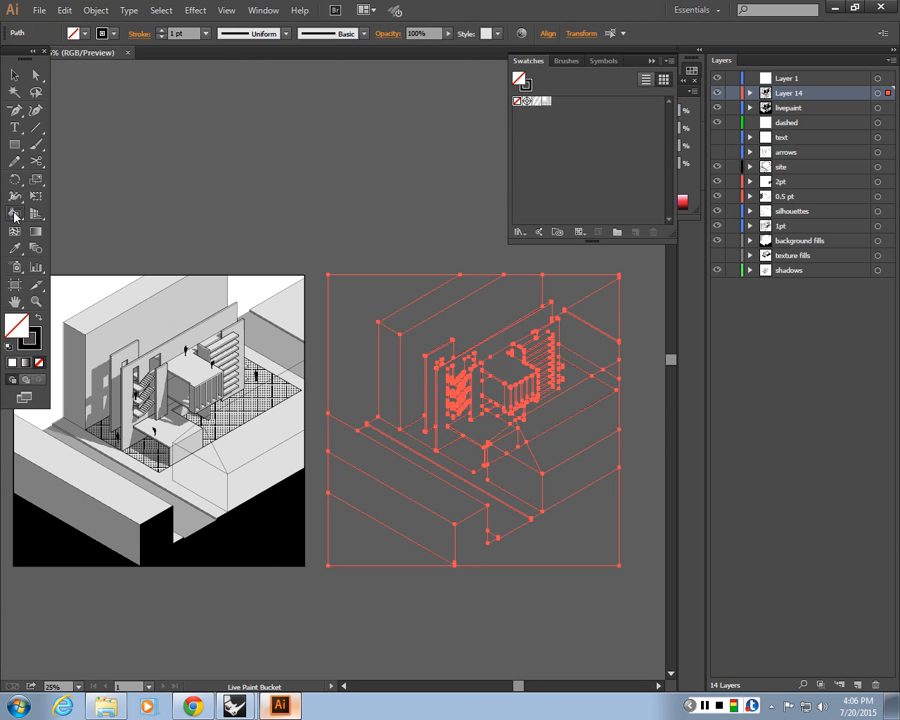
left_click(516, 384)
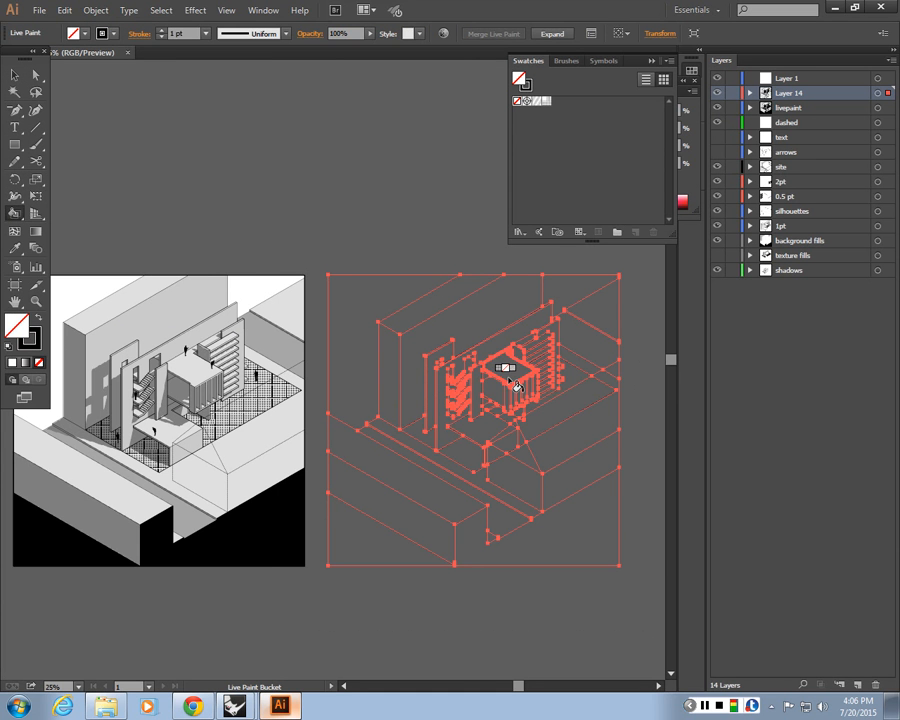
Set the fill to black and paint the floor slab, stair landings and interior wall faces black with the Live Paint Bucket
scroll(516, 384, "up", 5)
scroll(394, 324, "down", 3)
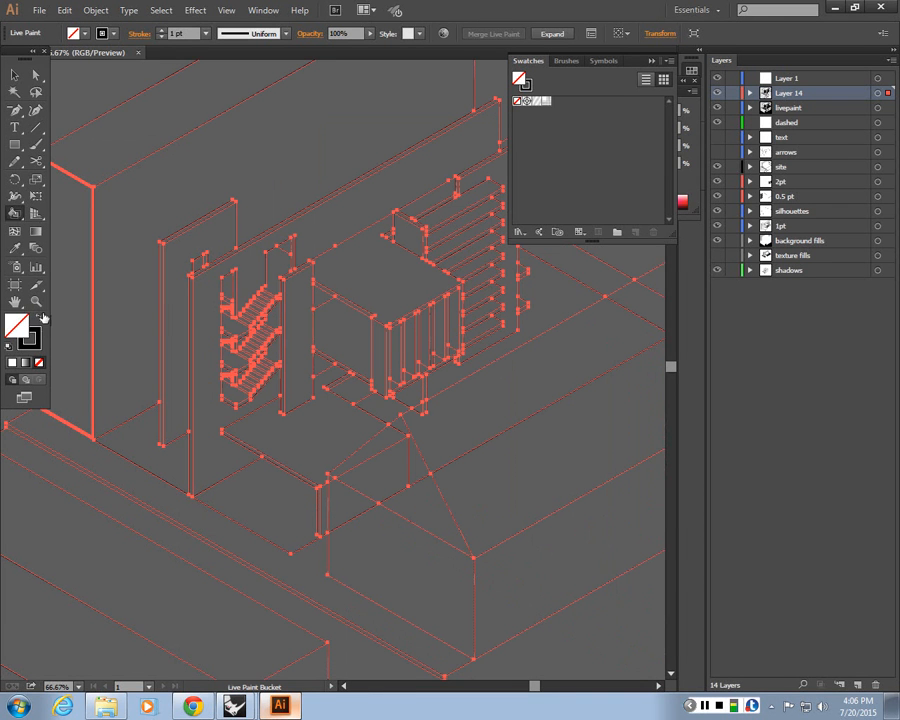
left_click(42, 316)
key("ctrl+equal")
key("ctrl+equal")
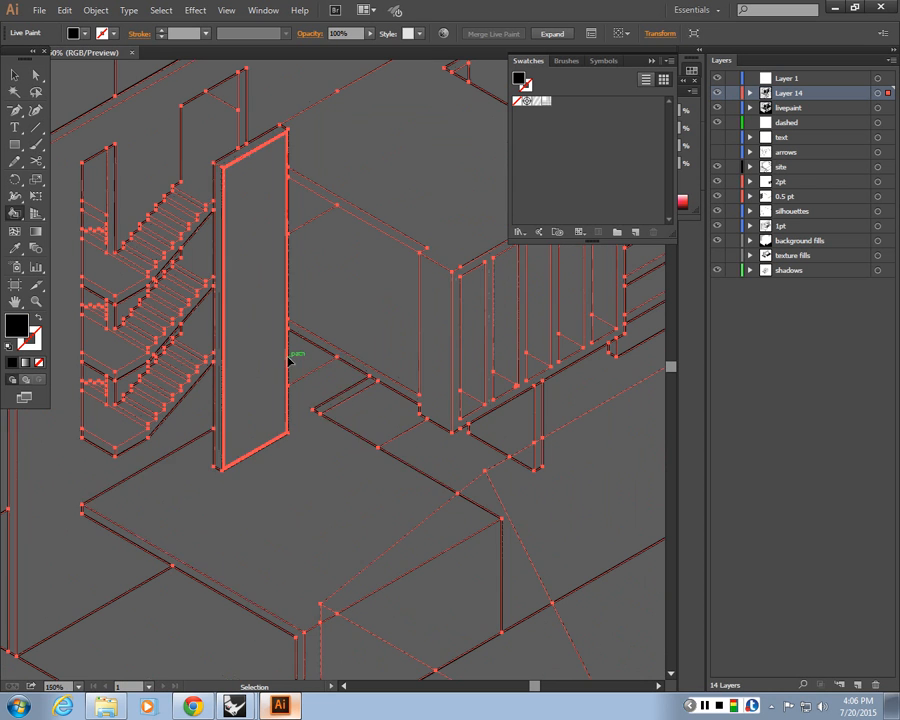
key("k")
left_click(304, 530)
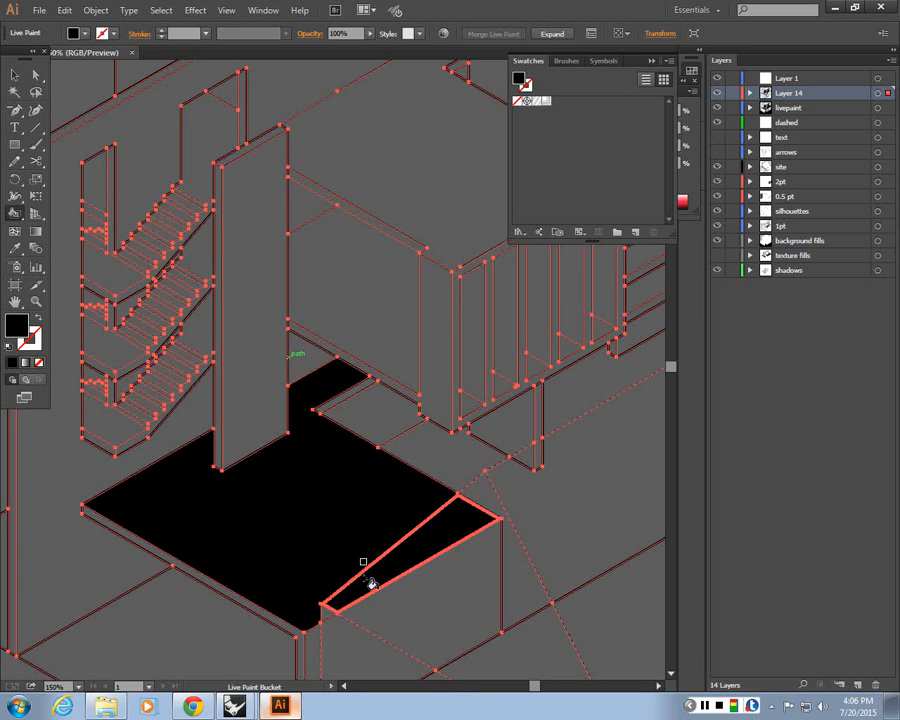
left_click(368, 581)
left_click(115, 418)
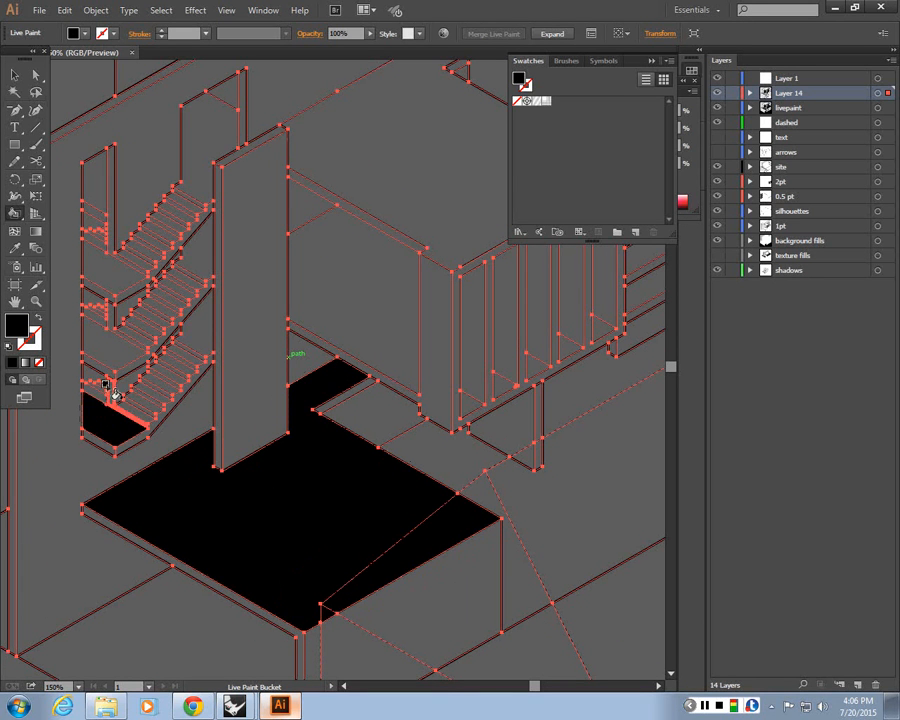
left_click(110, 345)
left_click(112, 274)
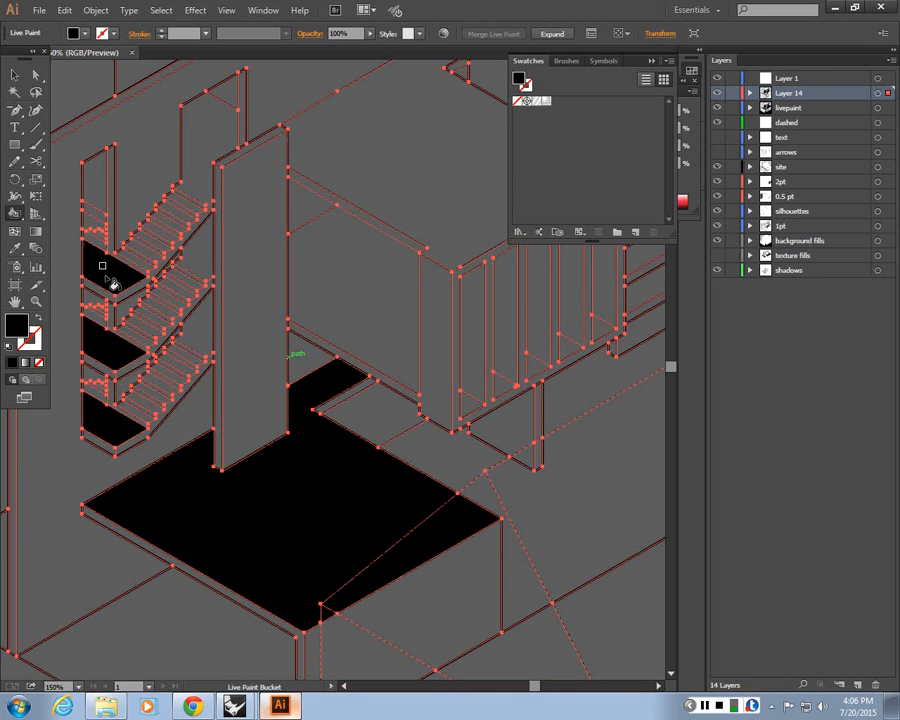
left_click(208, 185)
left_click(394, 317)
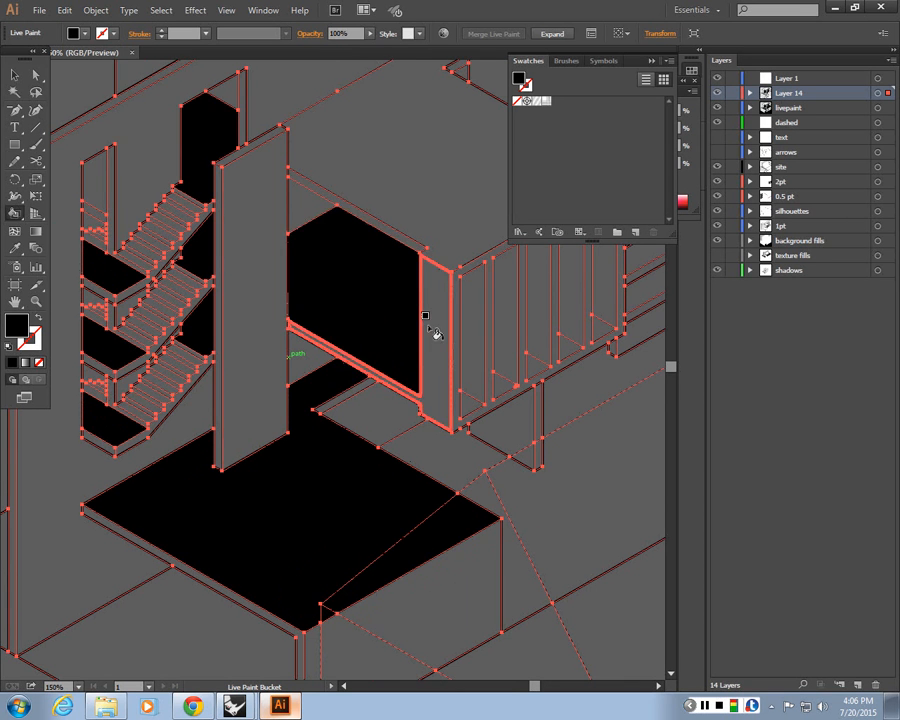
Paint the small openings between the fins and the faces behind the shelving black as well
left_click_drag(486, 411, 368, 452)
left_click(354, 448)
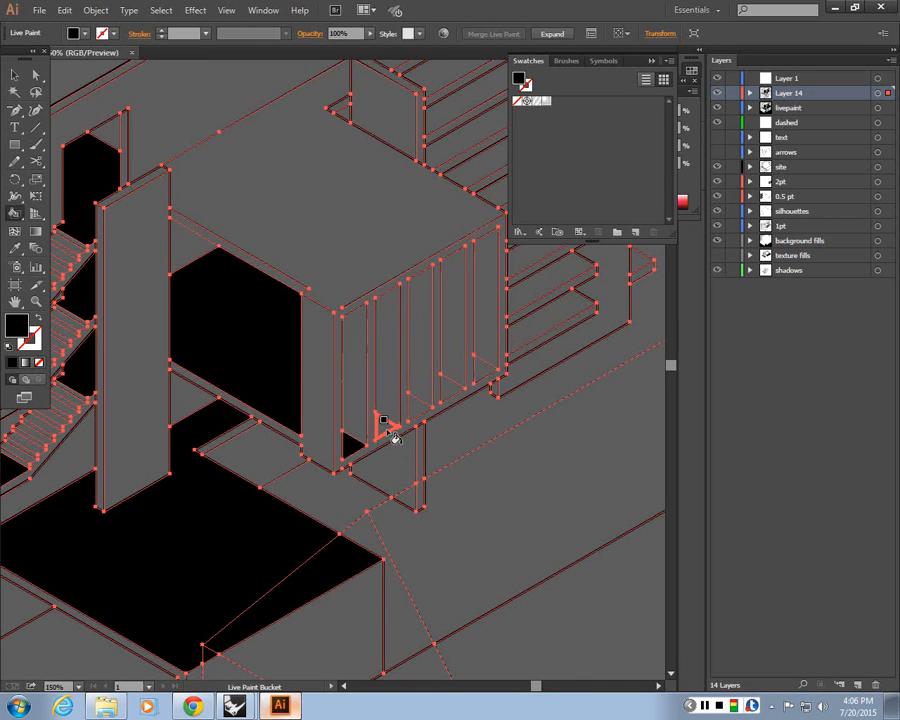
left_click(383, 425)
left_click(416, 406)
left_click(444, 389)
left_click(477, 367)
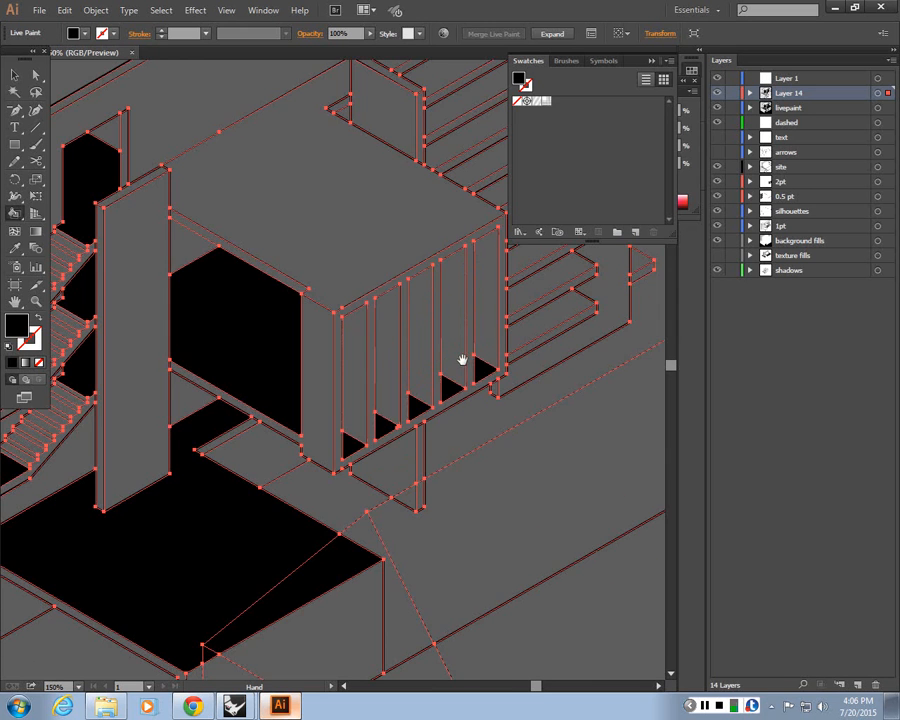
left_click_drag(462, 360, 430, 595)
left_click(243, 392)
left_click_drag(400, 243, 215, 344)
left_click(238, 353)
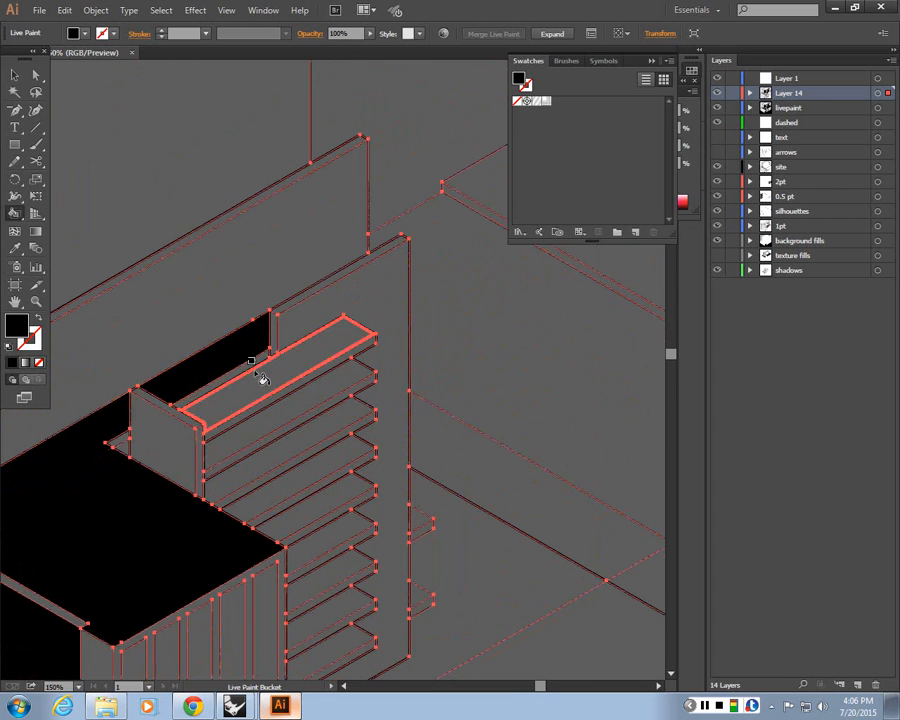
key("ctrl+minus")
left_click(391, 471)
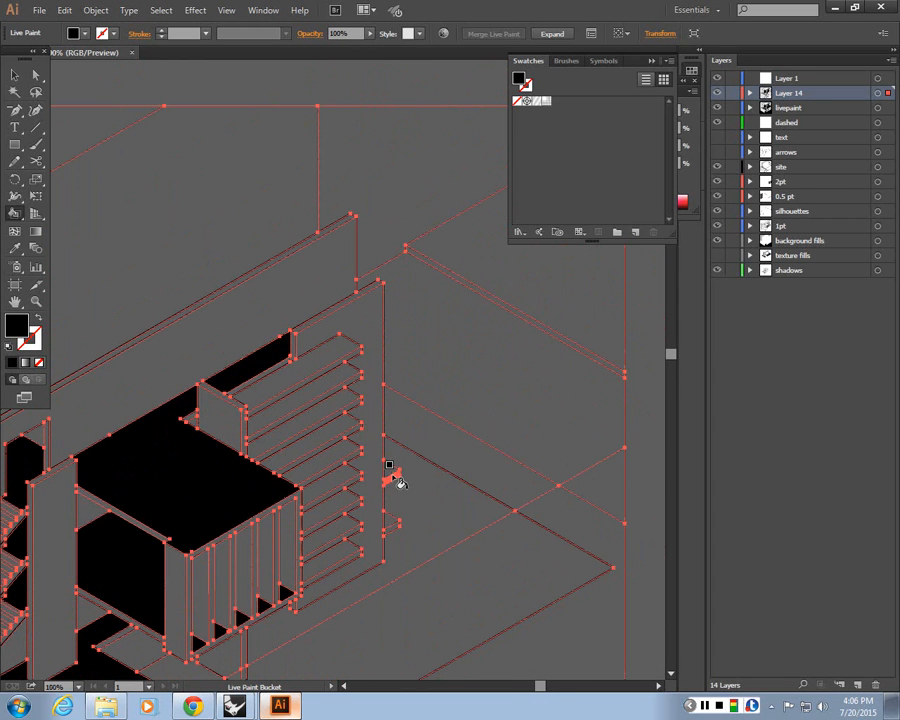
left_click_drag(397, 517, 522, 457)
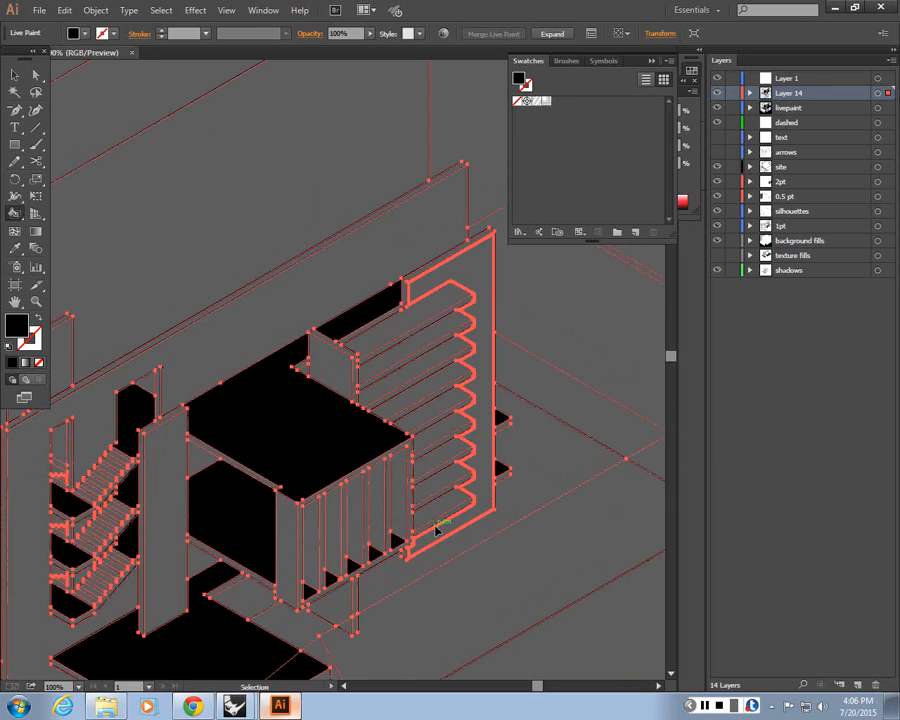
Expand the Live Paint group into ordinary paths
key("ctrl+minus")
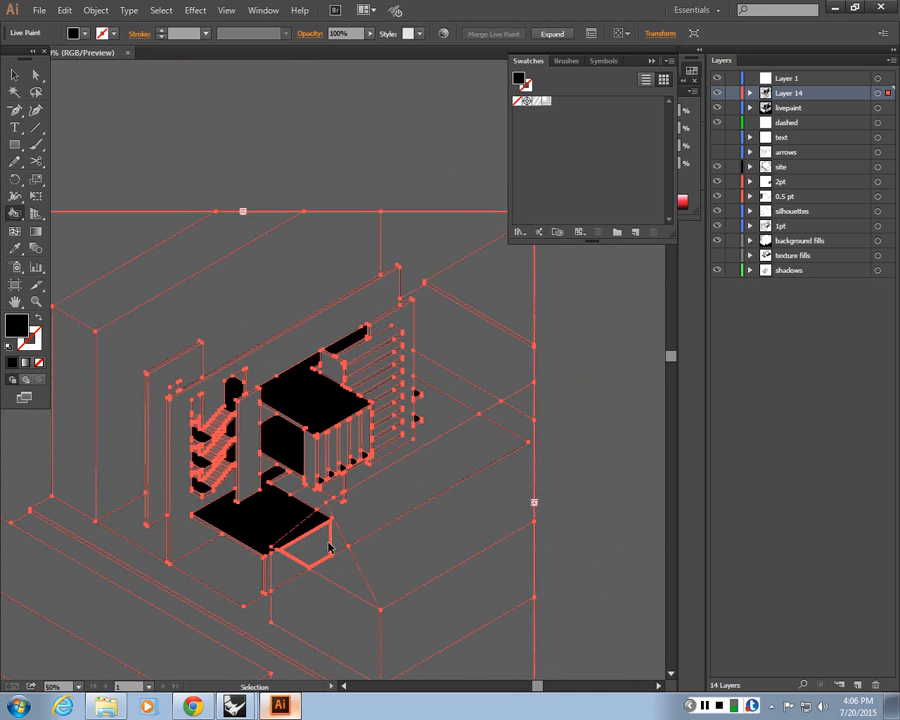
key("ctrl+plus")
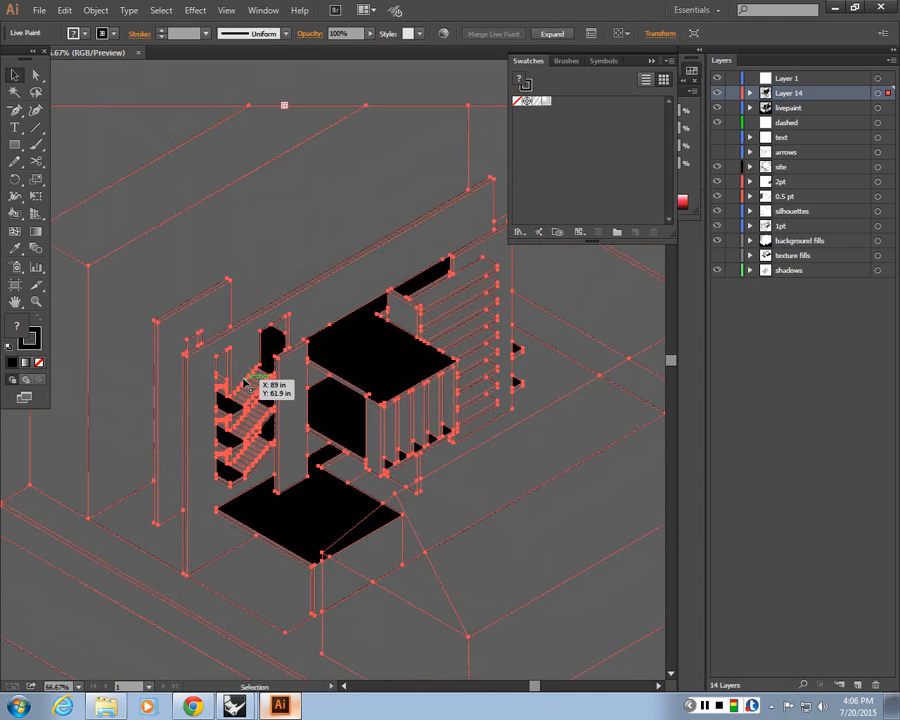
key("ctrl+minus")
left_click(95, 10)
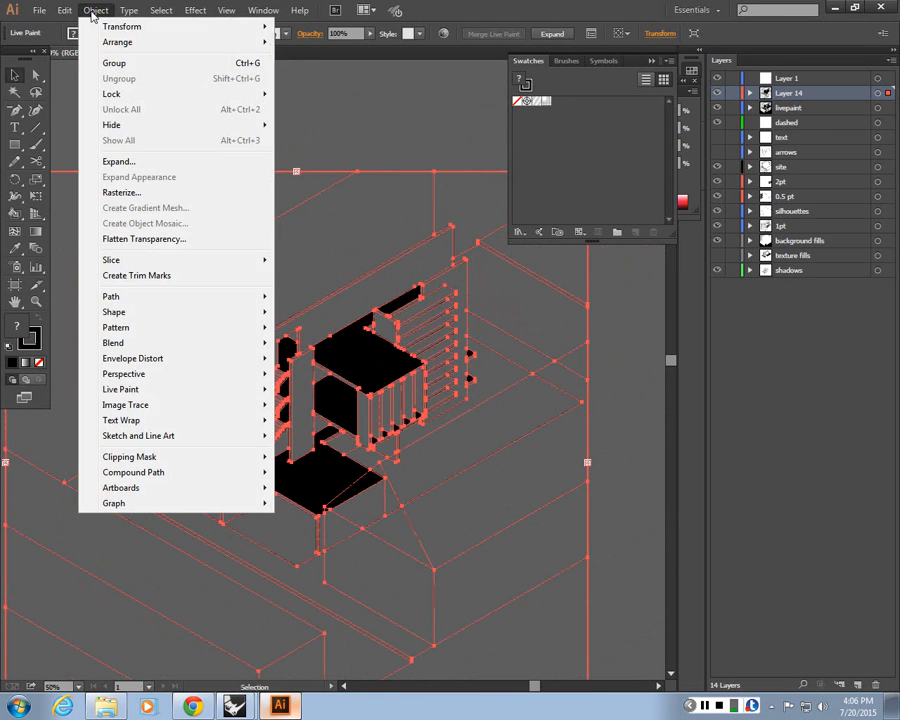
left_click(132, 163)
left_click(542, 338)
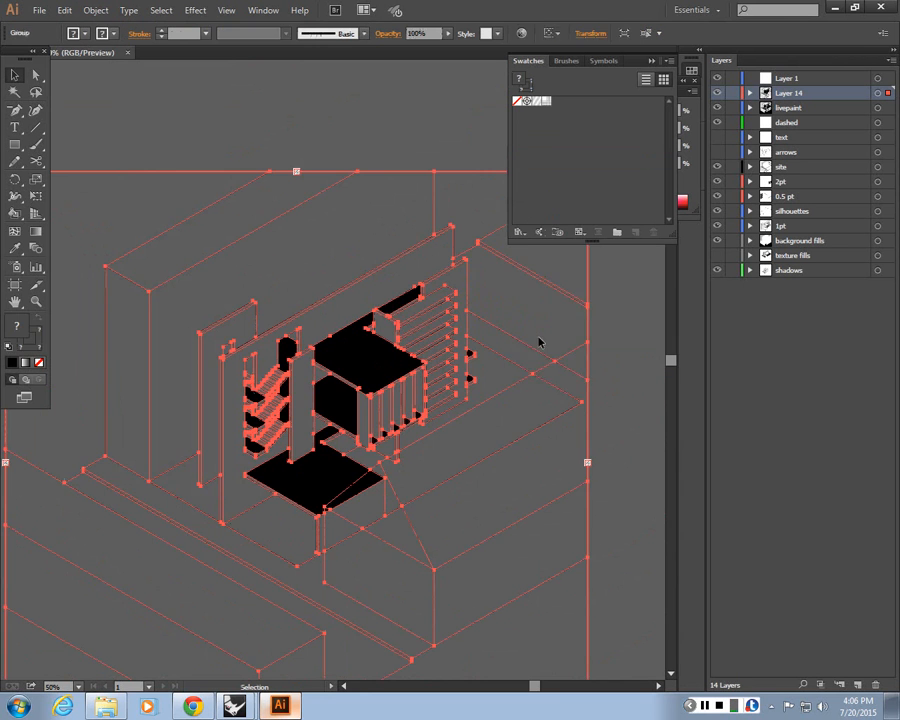
Ungroup the expanded artwork twice and clear the selection
left_click(538, 343)
right_click(360, 369)
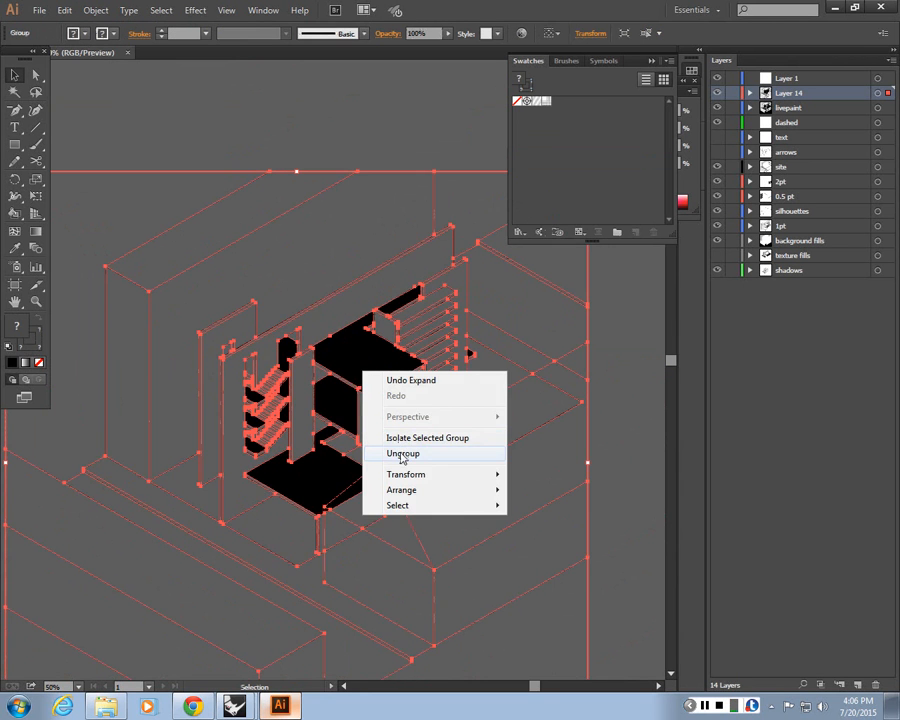
left_click(404, 454)
right_click(381, 366)
left_click(415, 454)
left_click(354, 143)
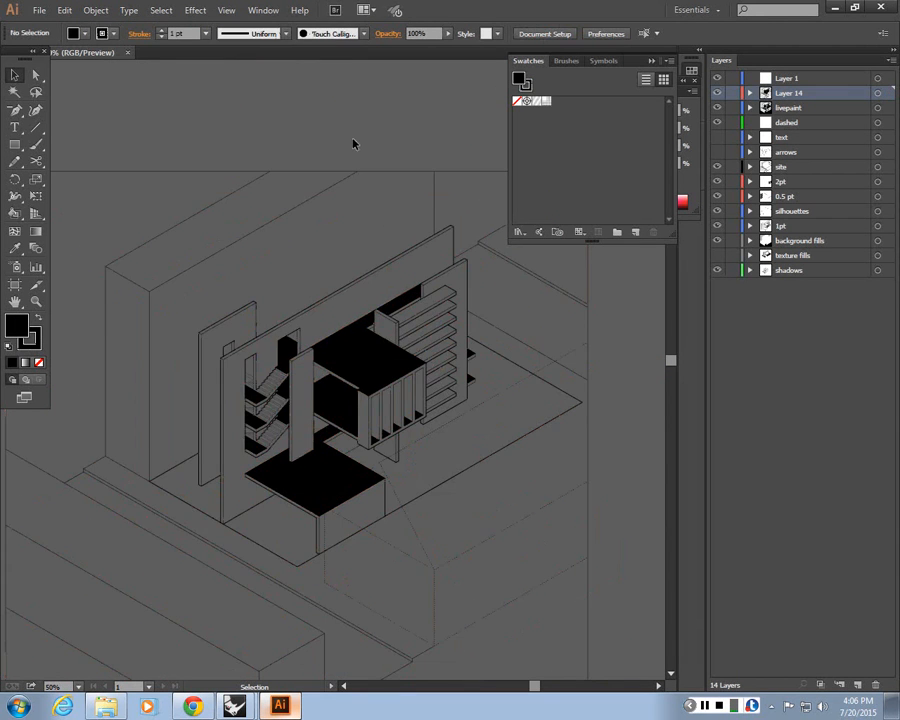
Hide every layer except Layer 14
key("ctrl+minus")
key("ctrl+minus")
left_click_drag(492, 591, 163, 230)
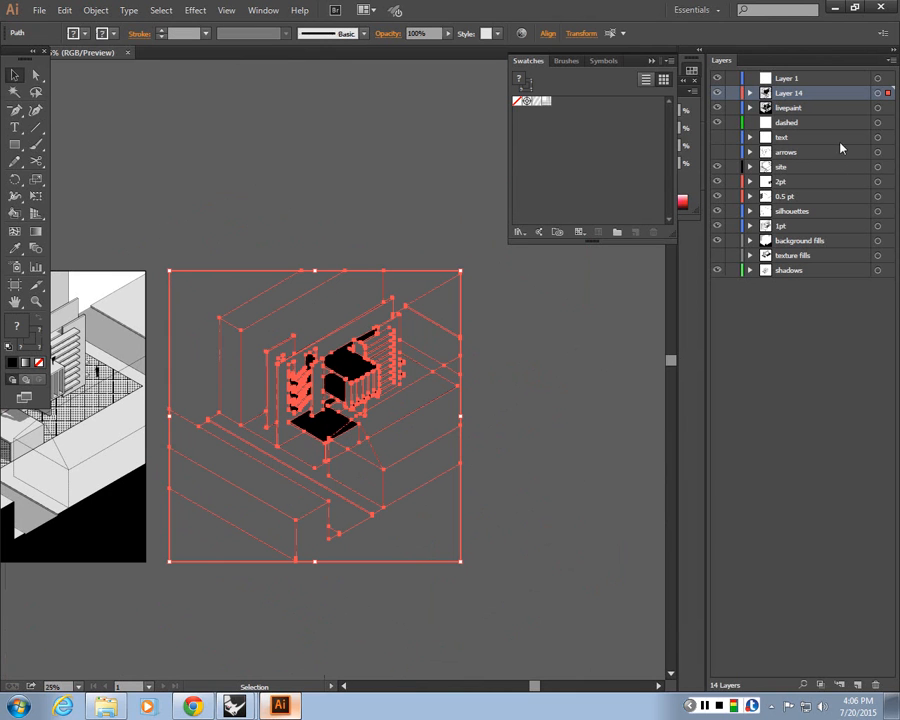
left_click(717, 79)
left_click(717, 108)
left_click(717, 123)
left_click(717, 166)
left_click(717, 181)
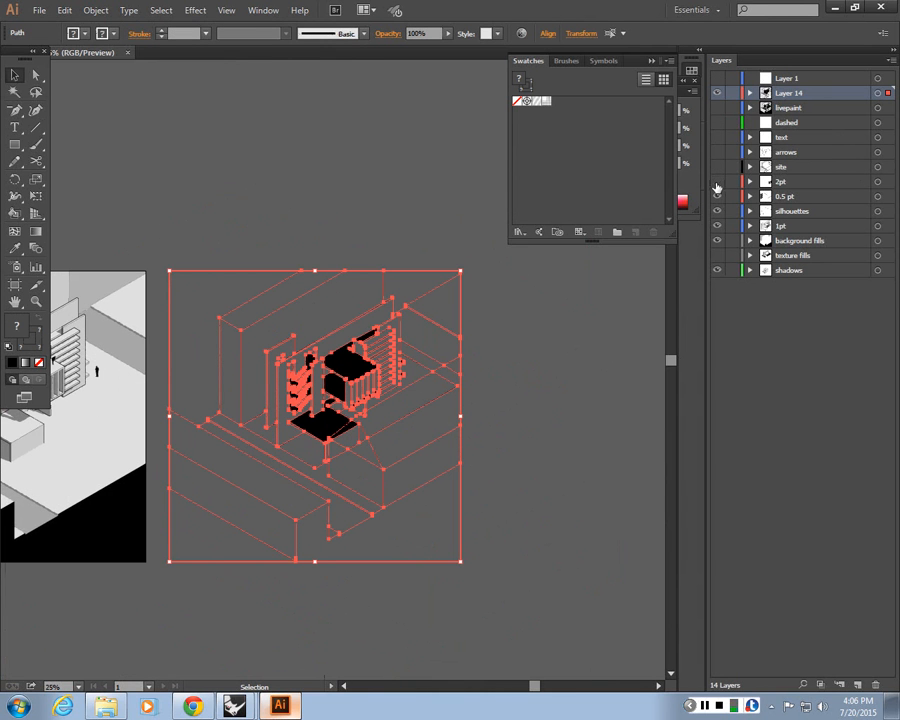
left_click(717, 196)
left_click(717, 211)
left_click(717, 226)
left_click(717, 241)
left_click(717, 270)
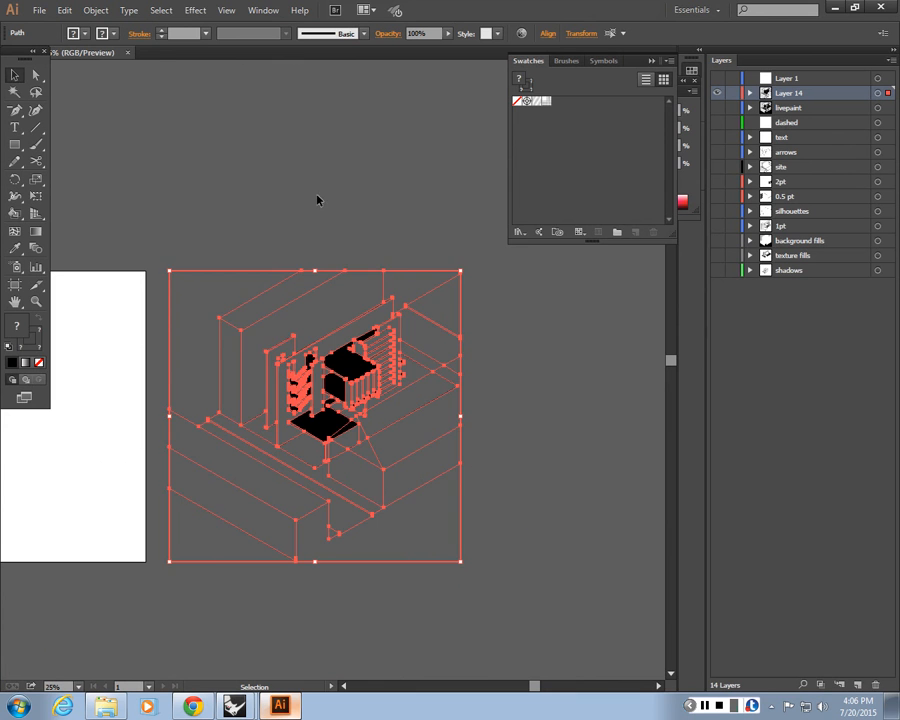
Select one black fill region and select all objects with the same appearance
left_click(342, 364)
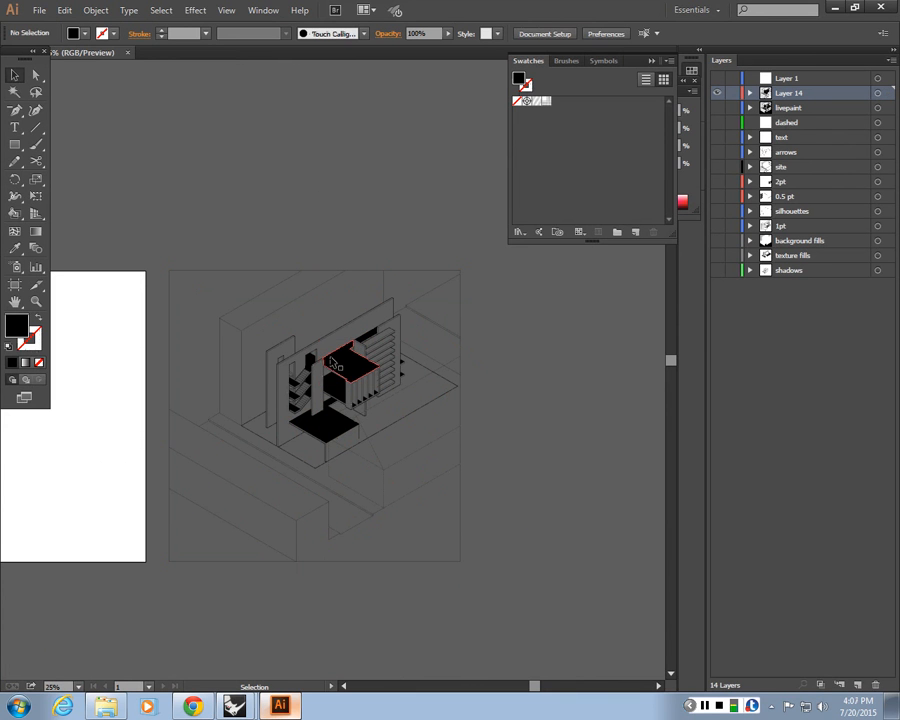
left_click(335, 363)
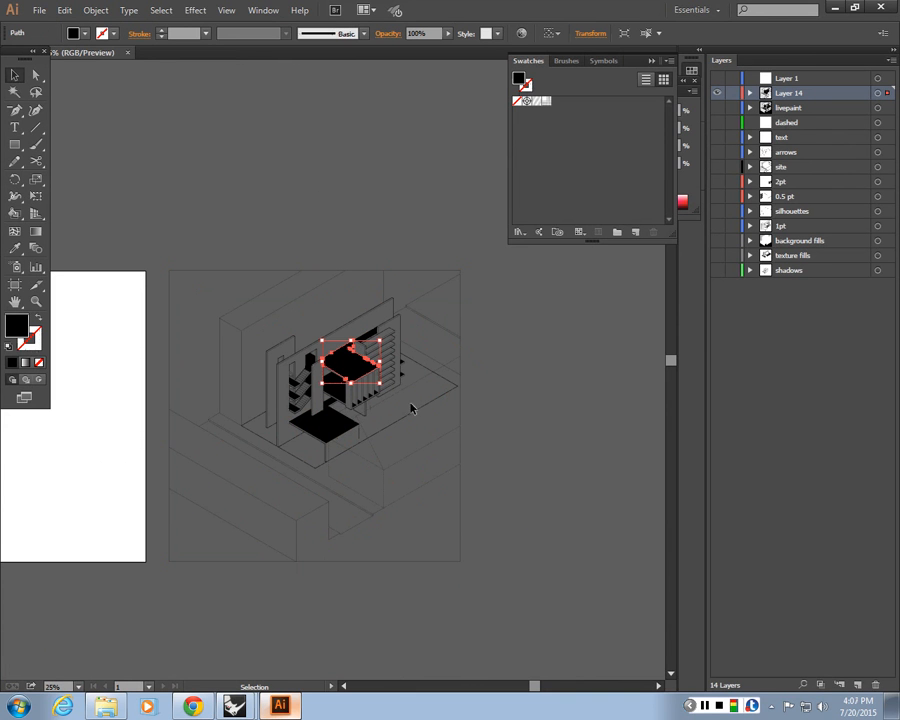
left_click(158, 12)
mouse_move(186, 146)
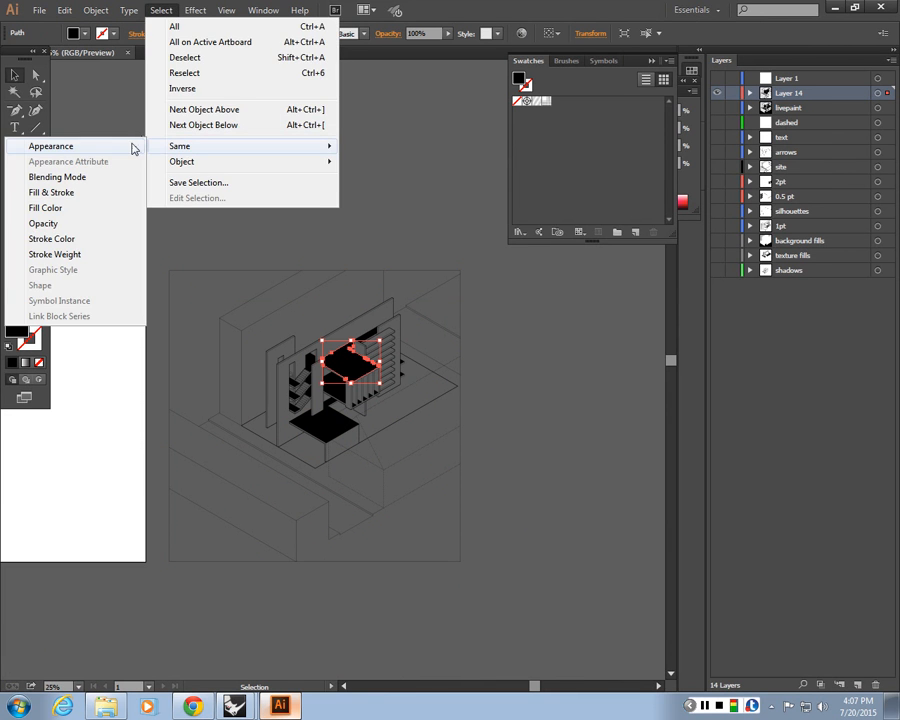
left_click(133, 148)
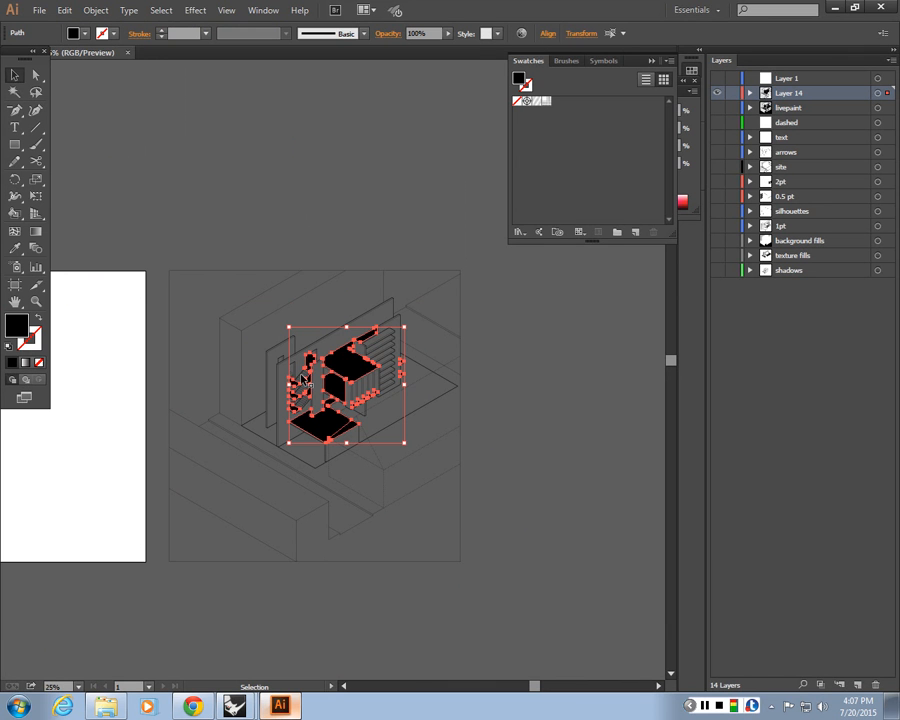
Apply the diagonal hatch pattern swatch as the fill of all selected black regions
key("ctrl+1")
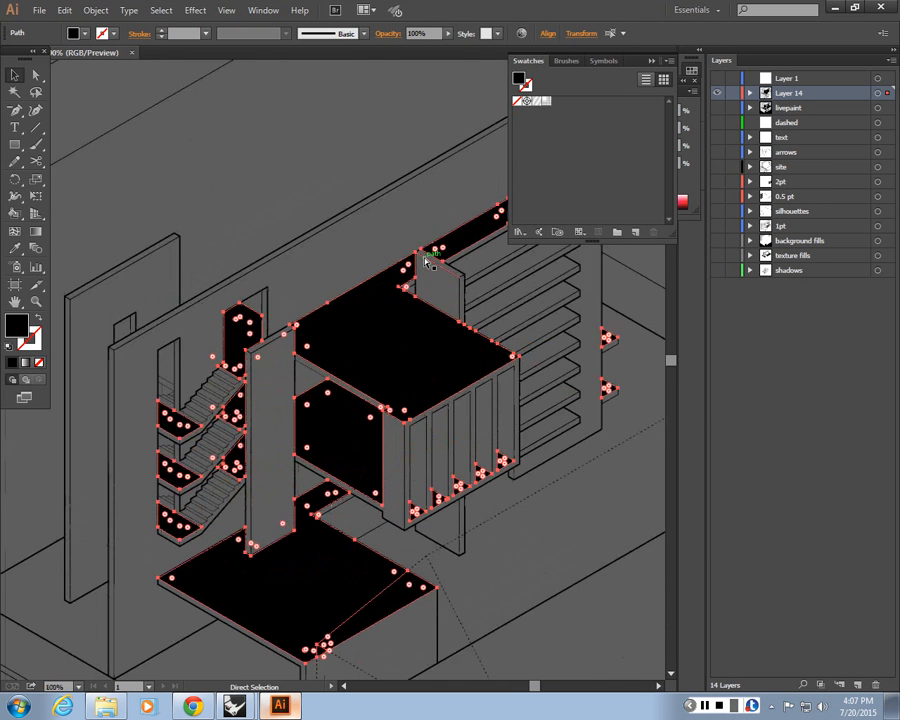
key("ctrl+plus")
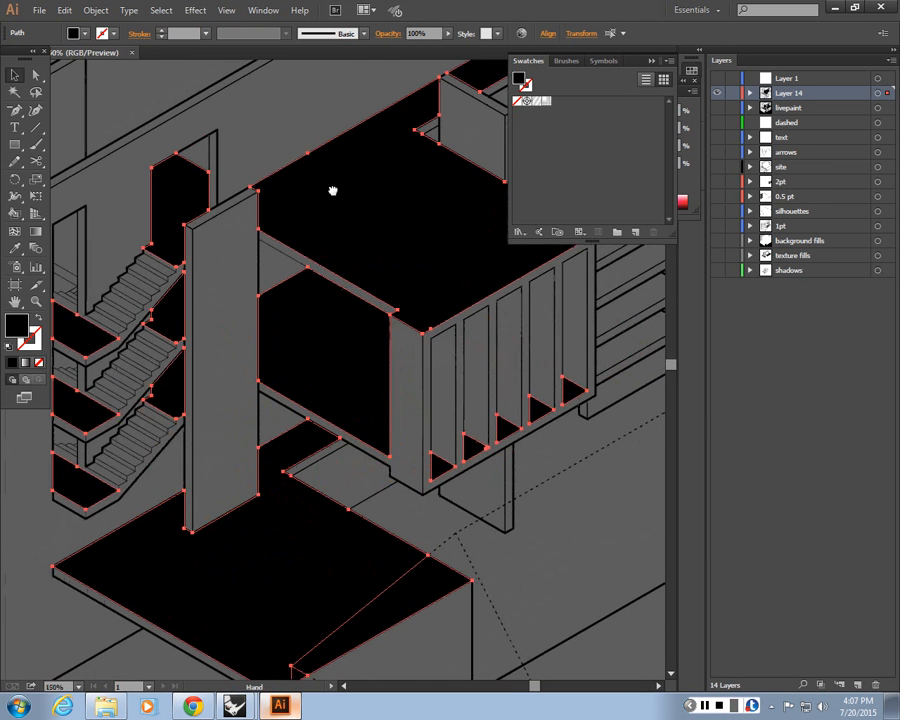
left_click(537, 103)
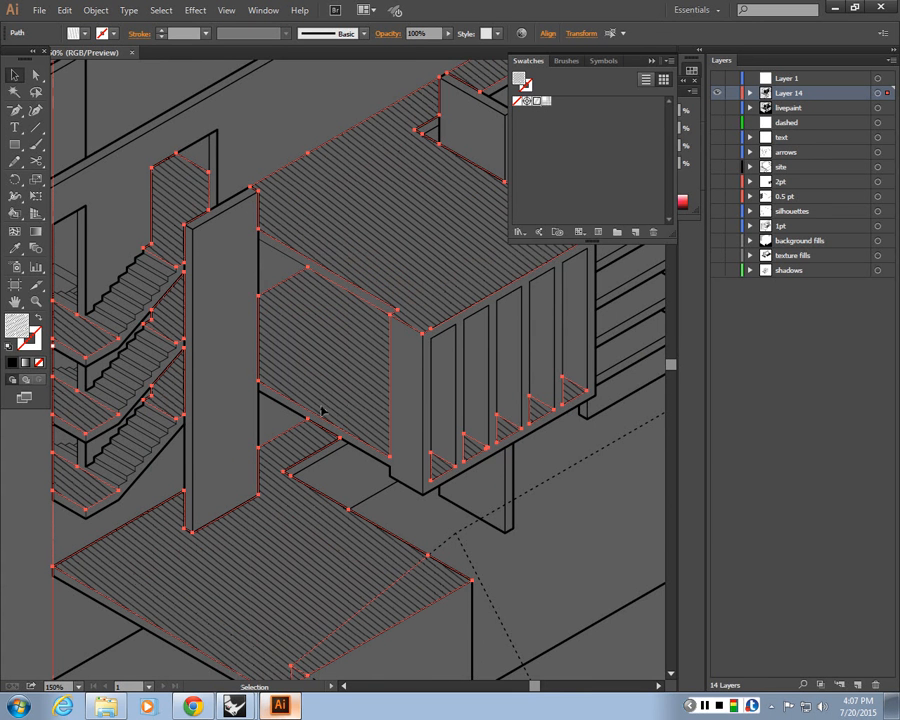
Rotate only the hatch pattern inside the selected fills to a new angle, with Transform Patterns on and preview enabled
scroll(335, 415, "down", 1)
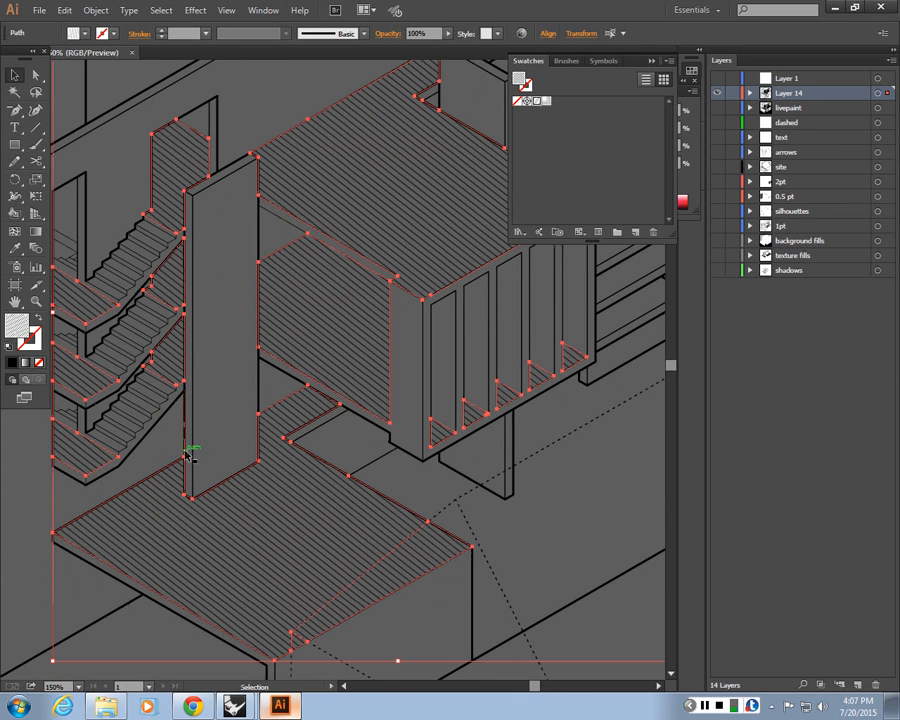
left_click(92, 11)
mouse_move(123, 31)
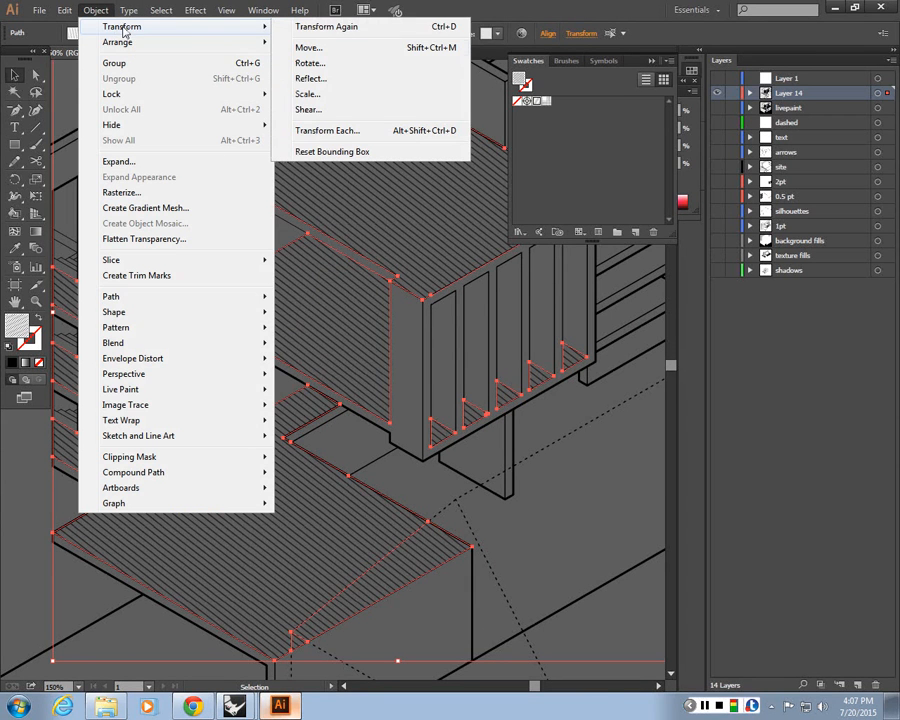
left_click(309, 63)
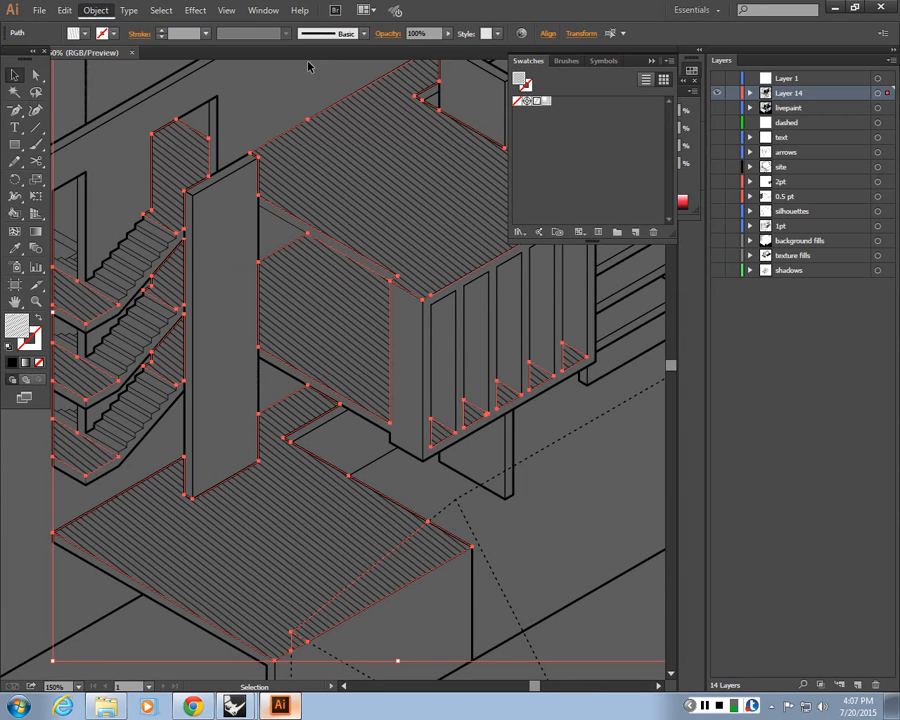
left_click_drag(470, 266, 740, 116)
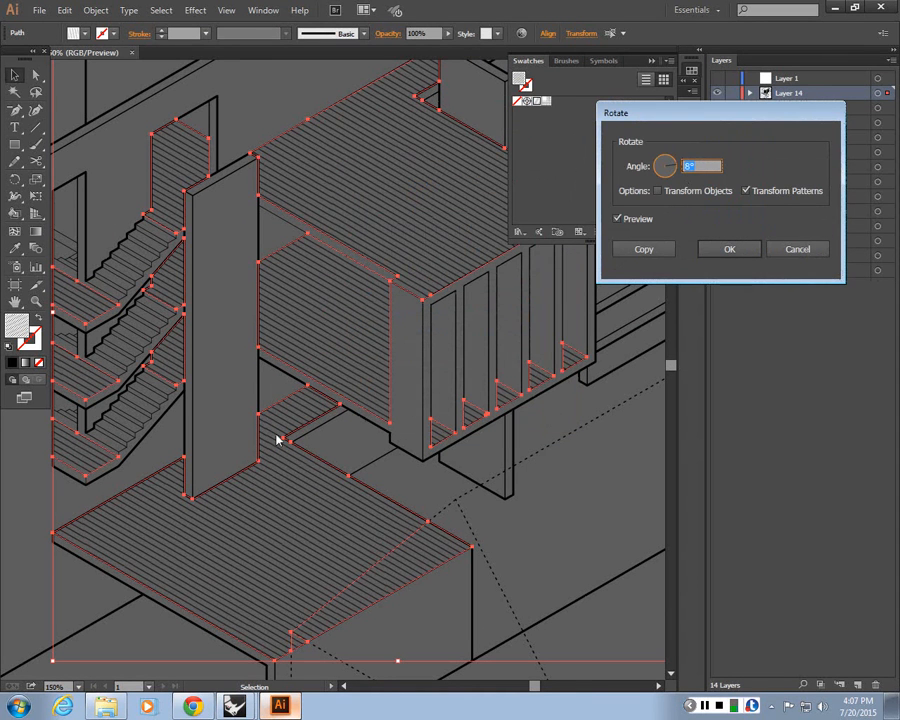
left_click(702, 165)
type("125")
key("Tab")
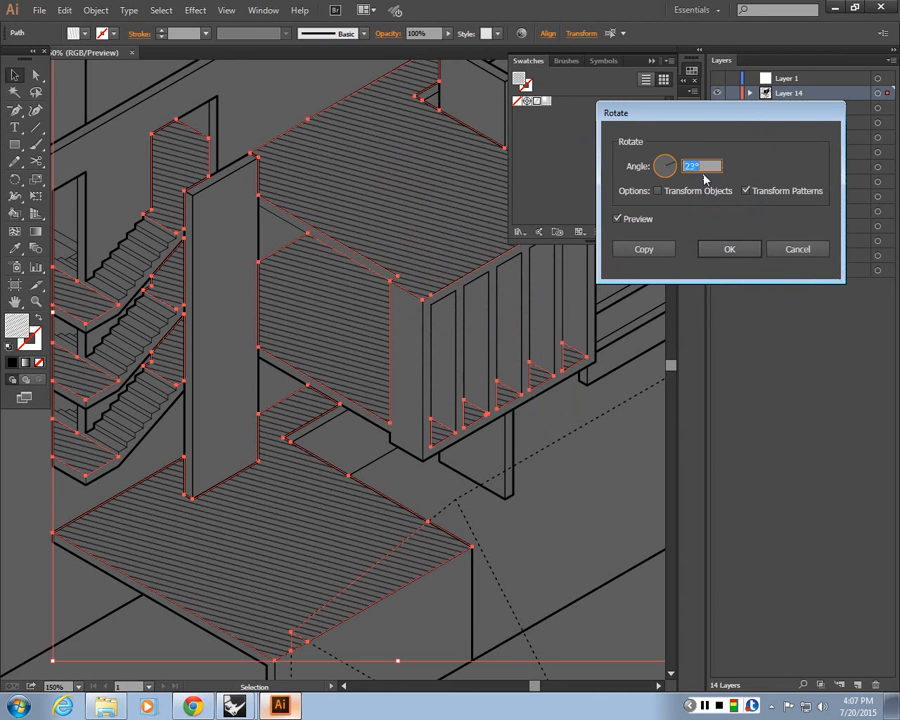
scroll(712, 163, "up", 20)
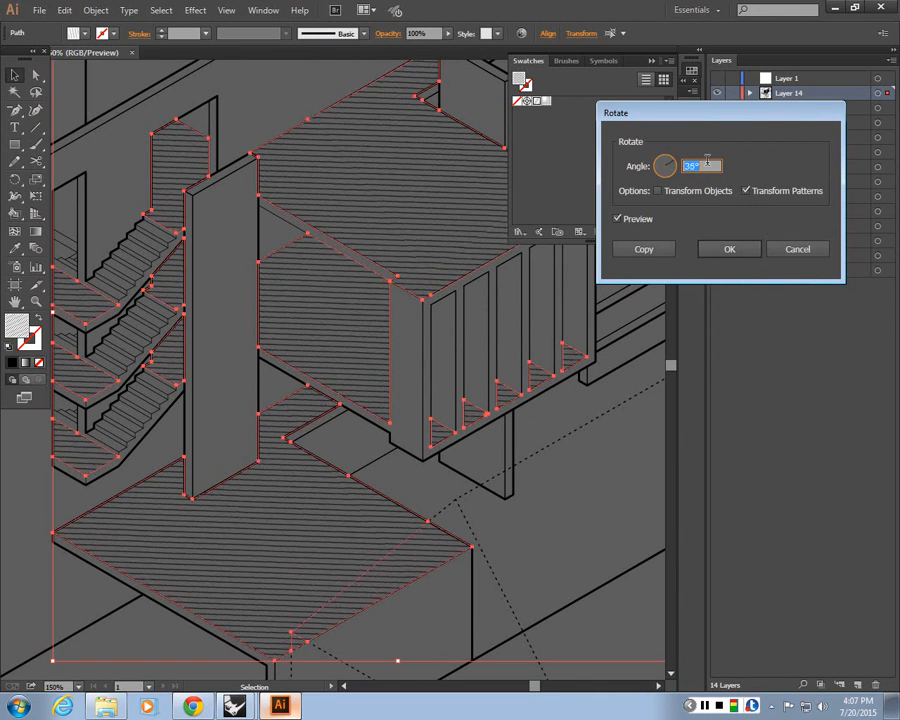
scroll(712, 163, "up", 20)
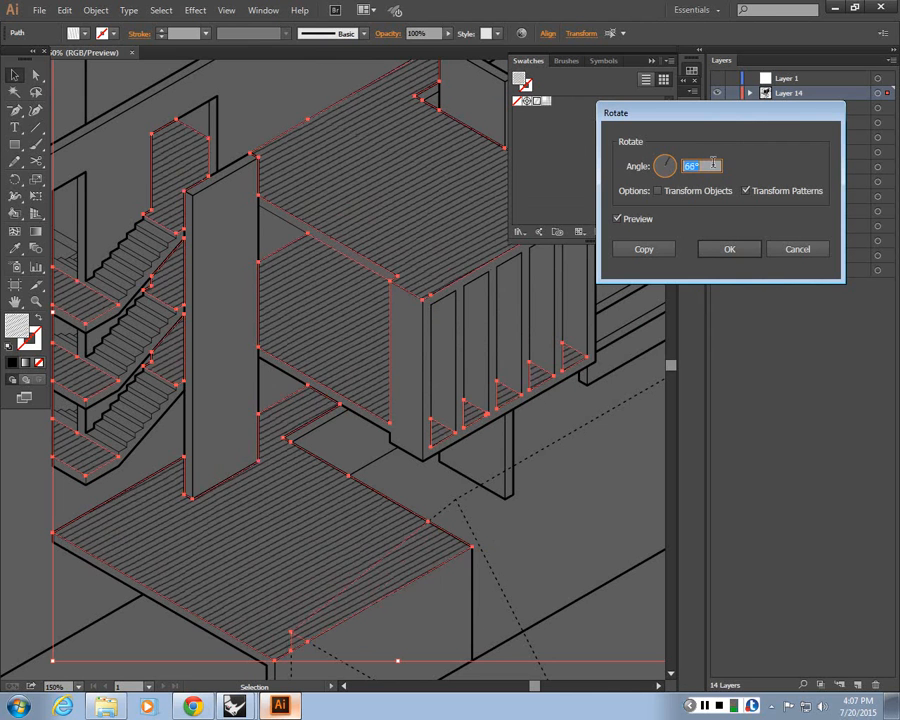
scroll(712, 165, "down", 6)
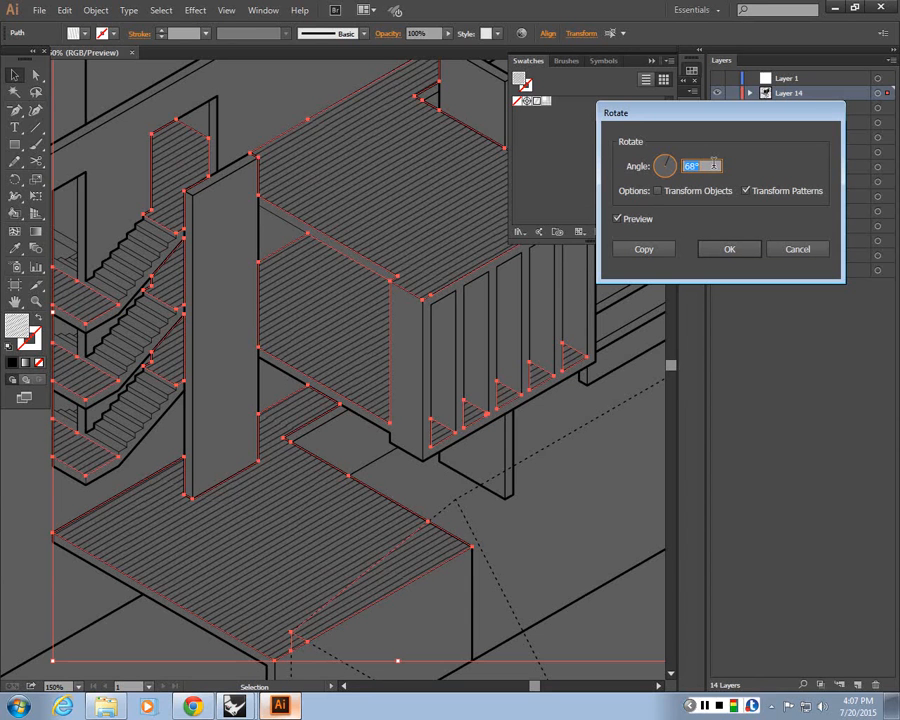
scroll(713, 165, "down", 20)
scroll(714, 164, "down", 20)
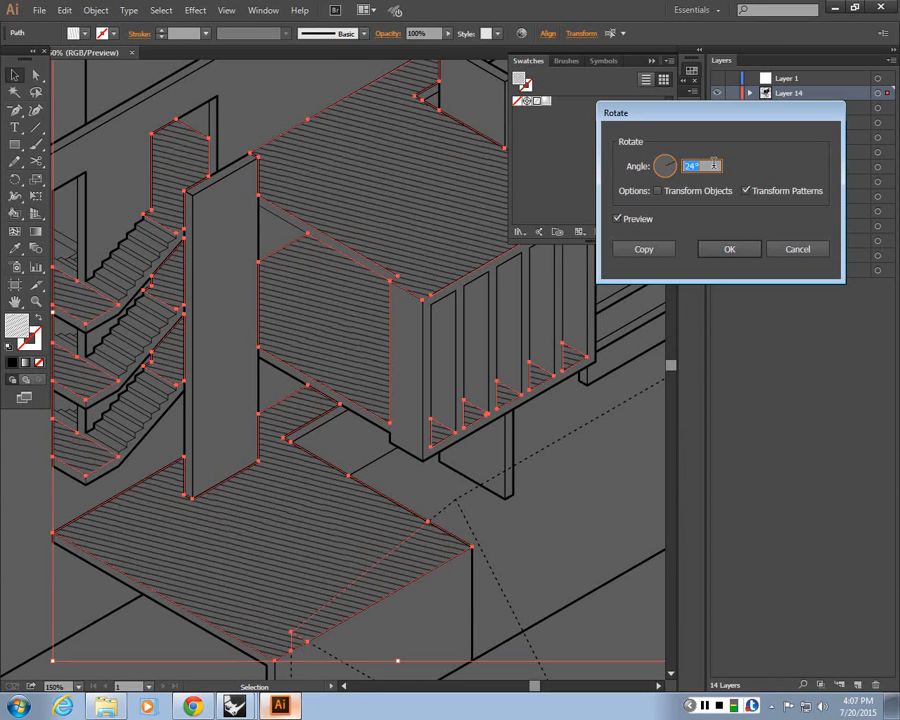
scroll(713, 165, "down", 14)
scroll(713, 165, "down", 3)
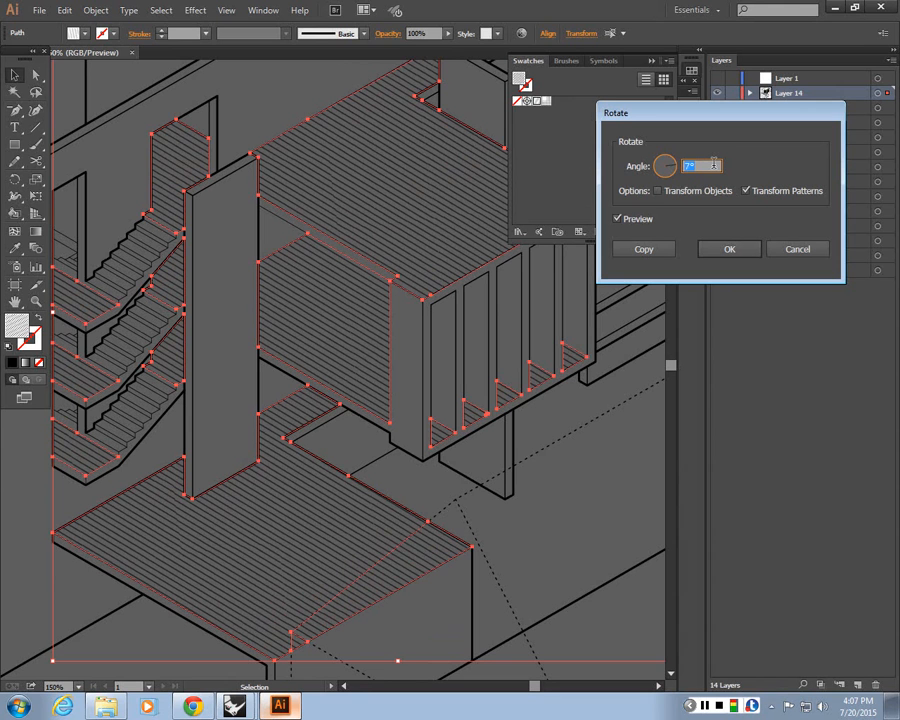
scroll(713, 165, "up", 1)
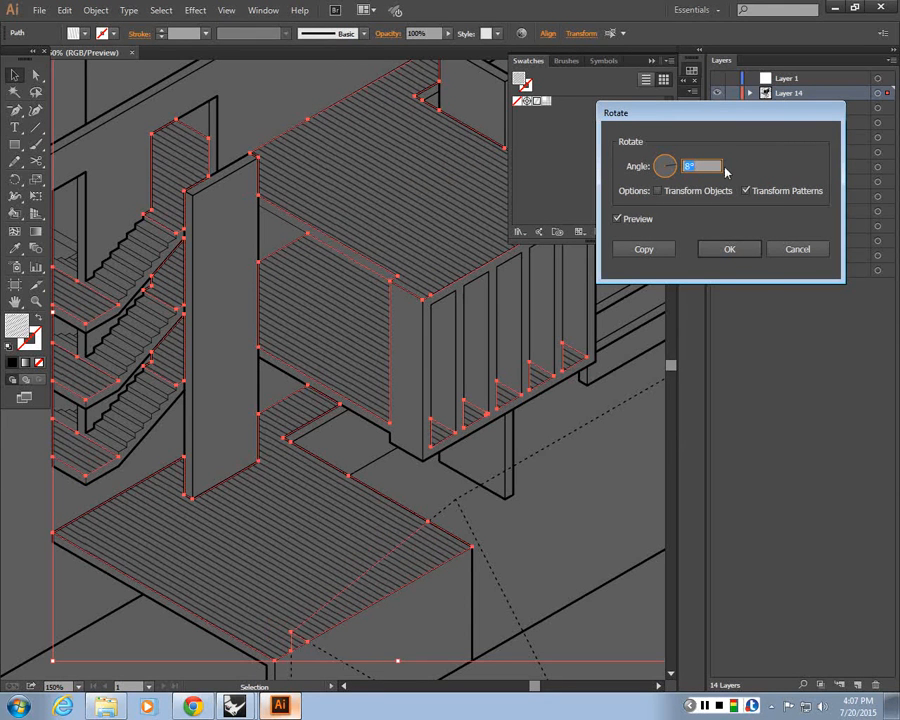
left_click(724, 258)
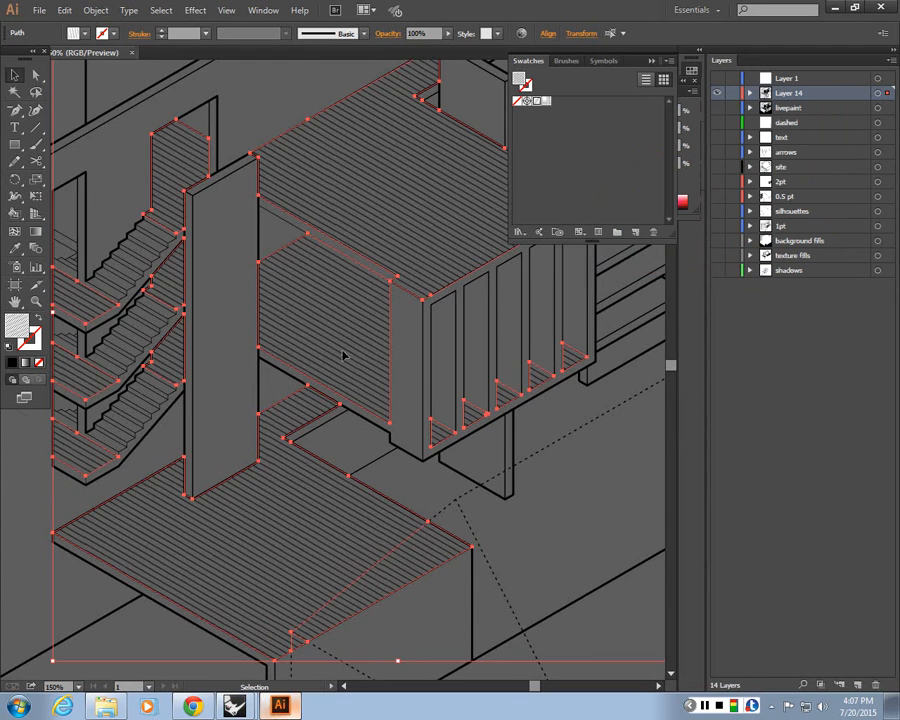
Show the site, 2pt, 0.5 pt, silhouettes and 1pt layers again
key("ctrl+minus")
key("ctrl+minus")
key("ctrl+minus")
key("ctrl+minus")
left_click_drag(295, 416, 495, 421)
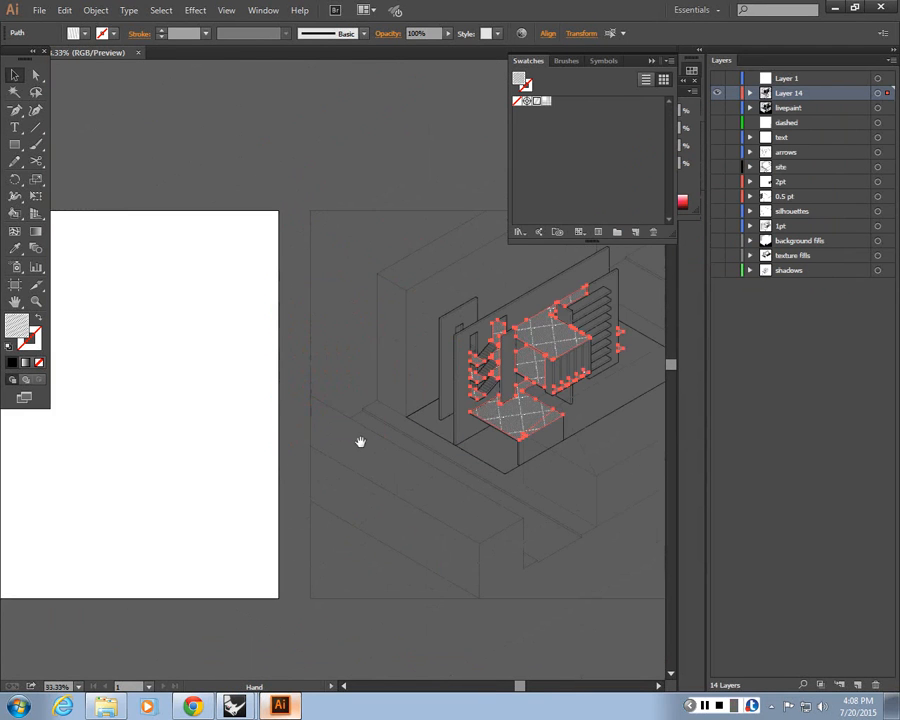
left_click_drag(360, 441, 420, 457)
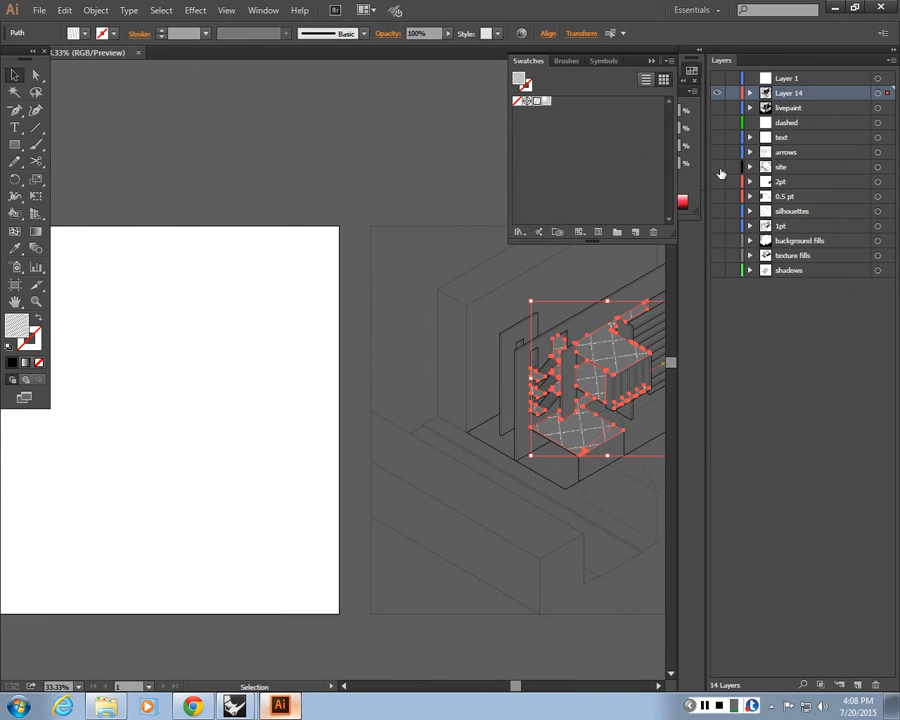
left_click(717, 168)
left_click(717, 196)
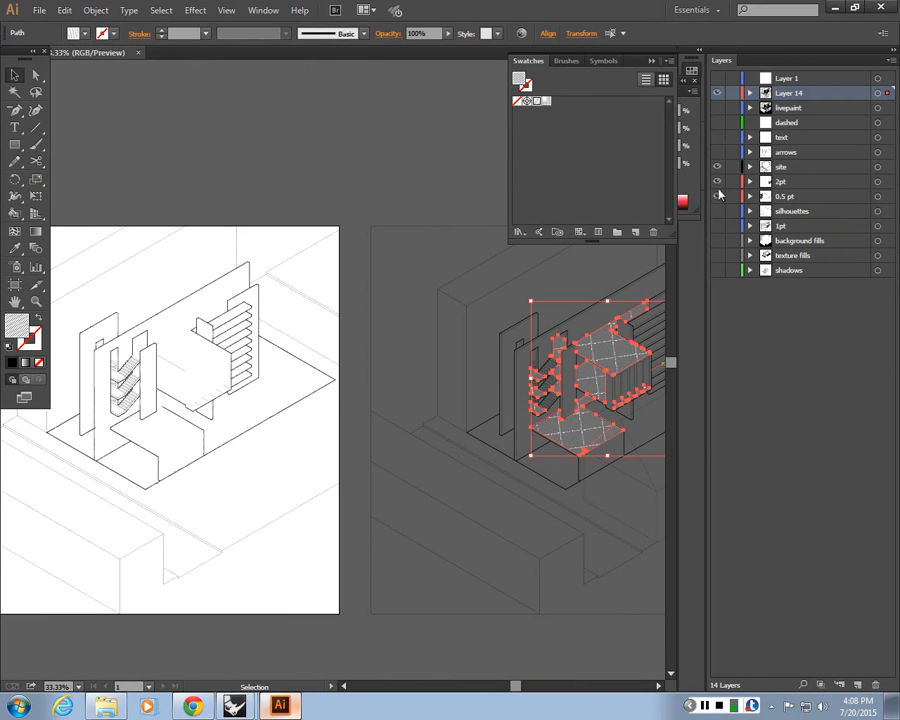
left_click(717, 211)
left_click(717, 226)
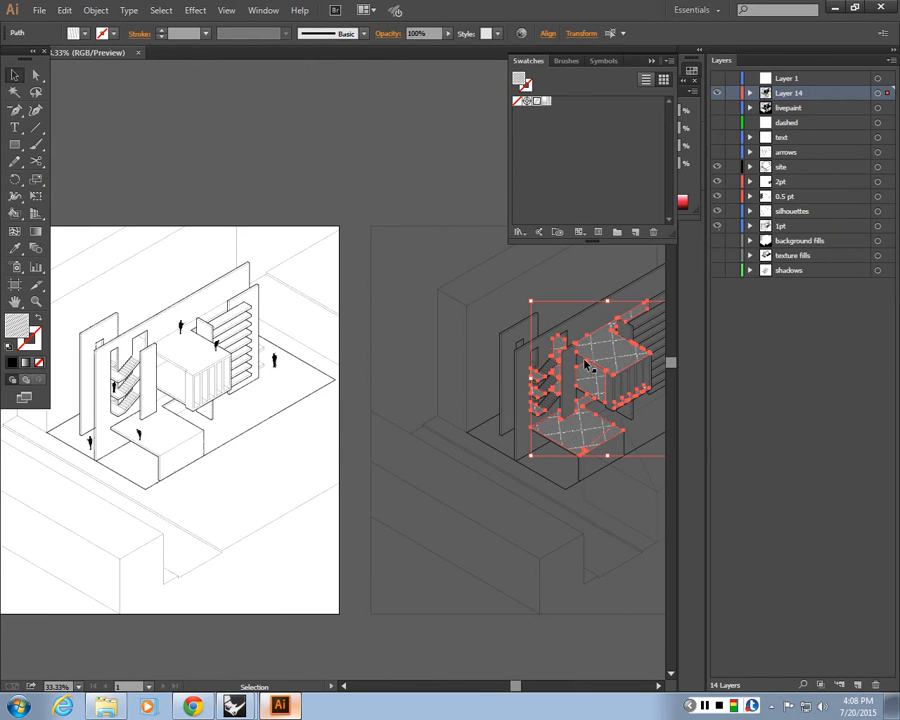
Zoom in to inspect the rotated hatching against the linework
left_click_drag(580, 364, 190, 358)
key("ctrl+plus")
key("ctrl+plus")
key("ctrl+plus")
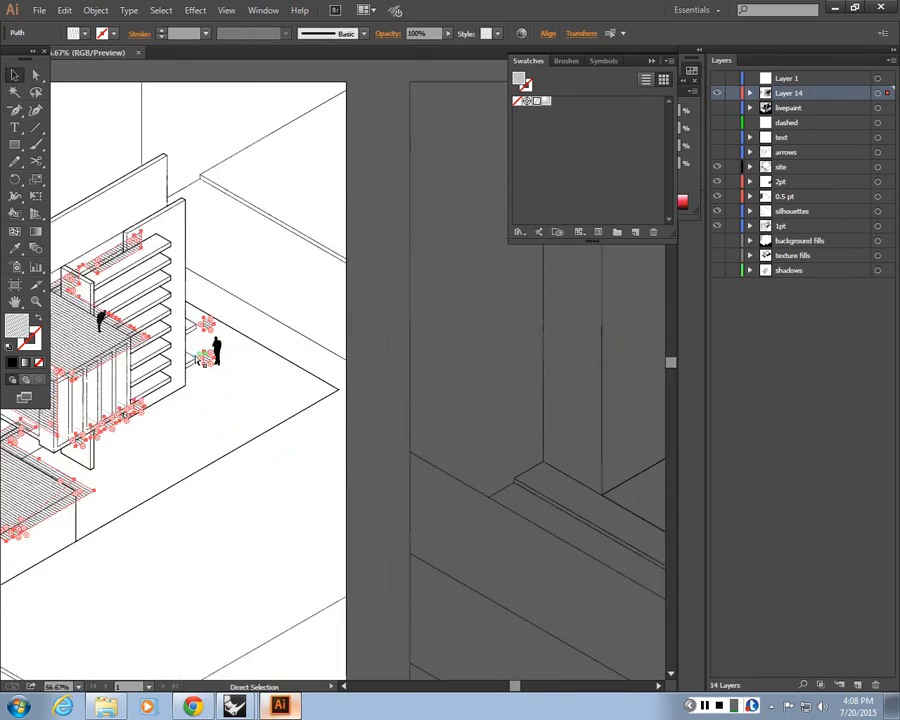
left_click_drag(100, 412, 518, 424)
key("ctrl")
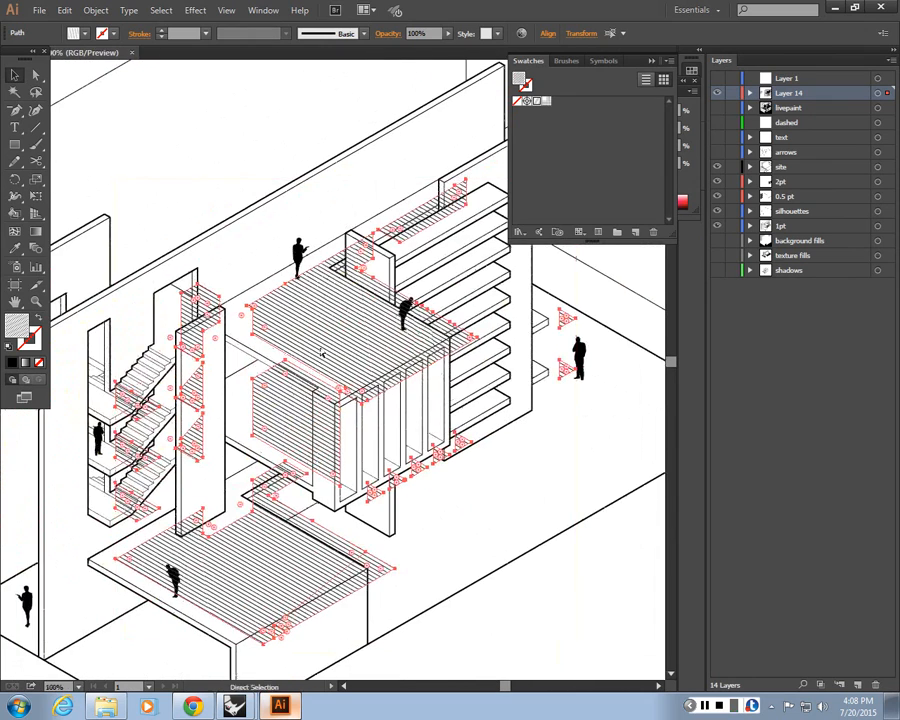
key("ctrl+plus")
key("ctrl+plus")
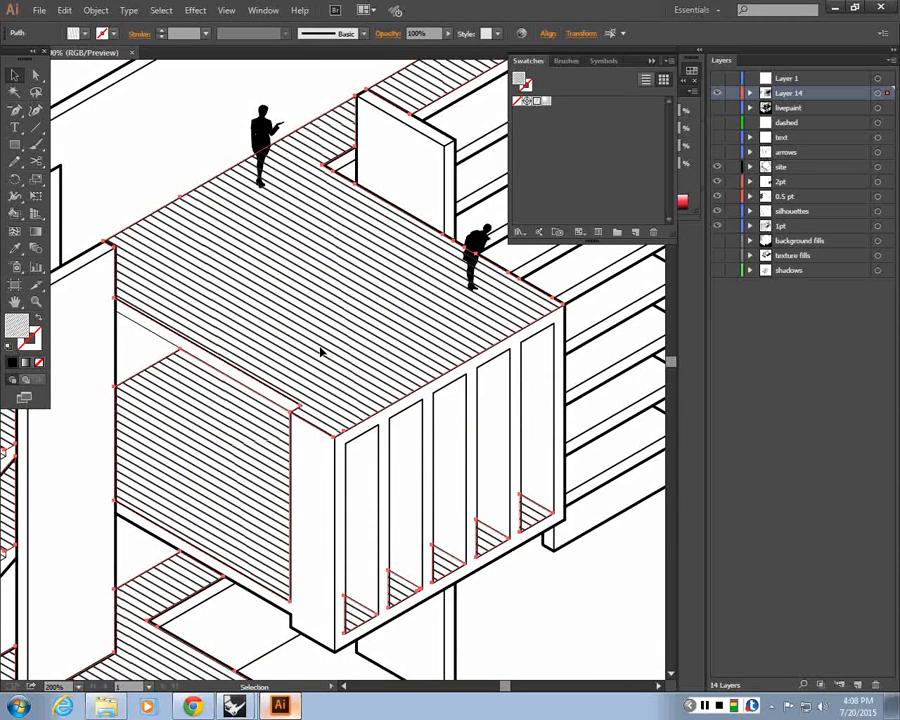
Clear the selection and show the background fills, livepaint and shadows layers
key("a")
scroll(322, 352, "down", 4)
key("v")
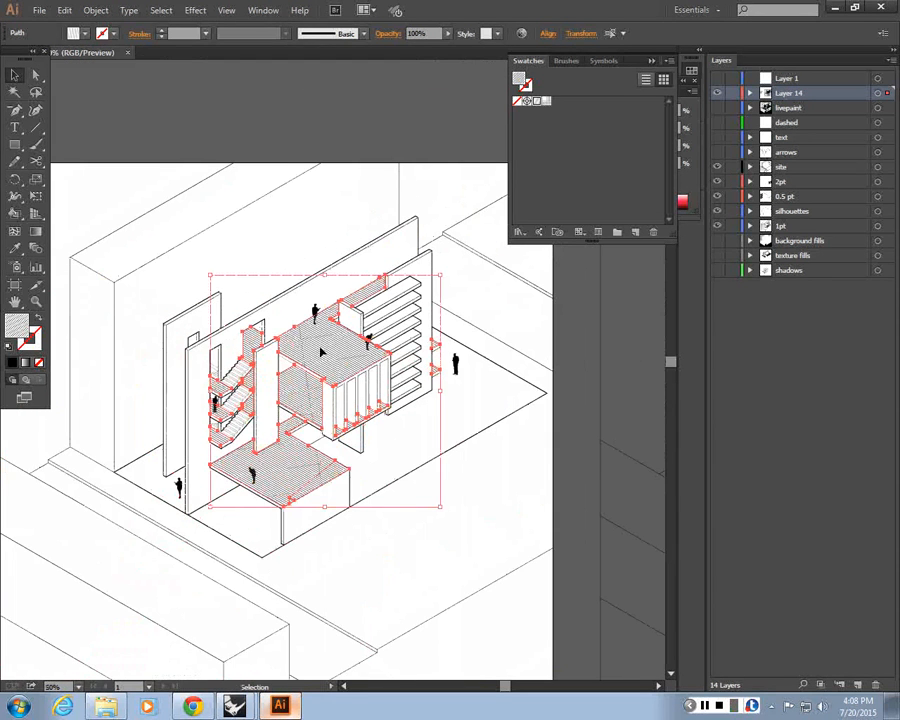
left_click(577, 536)
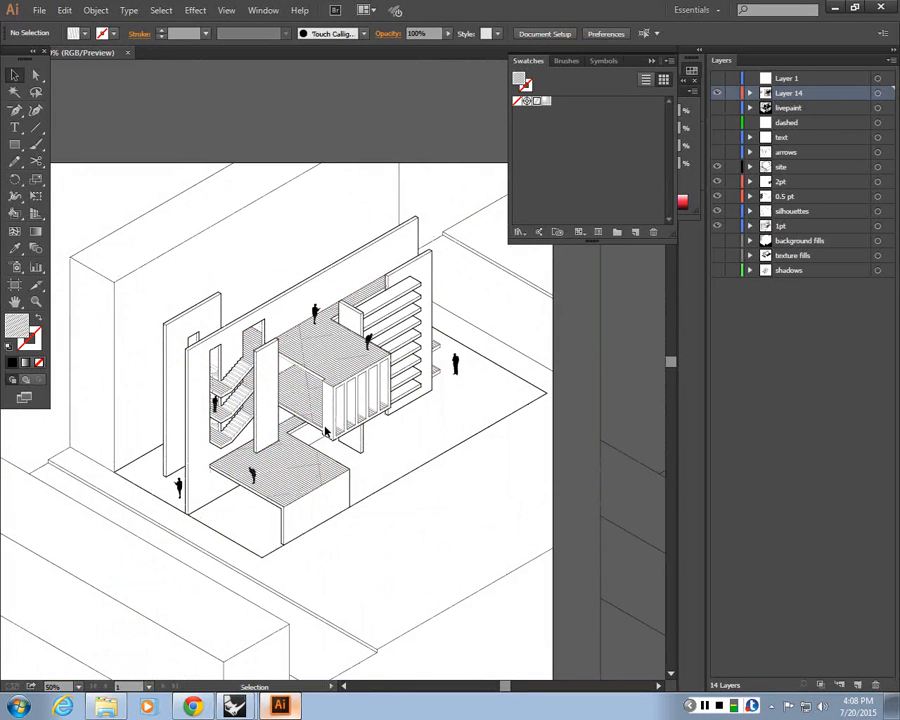
left_click(716, 241)
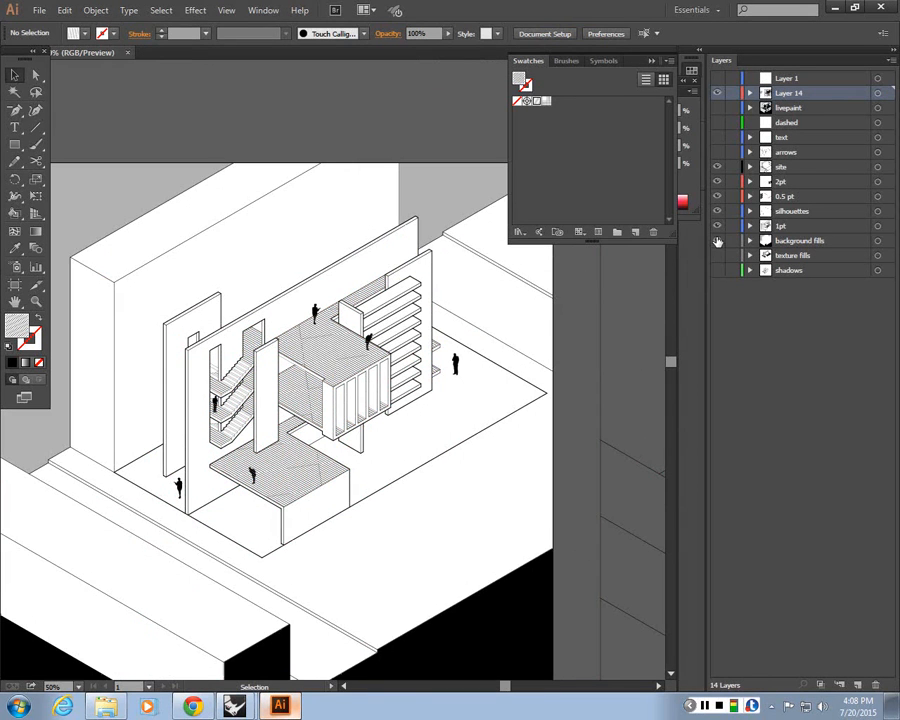
left_click(717, 256)
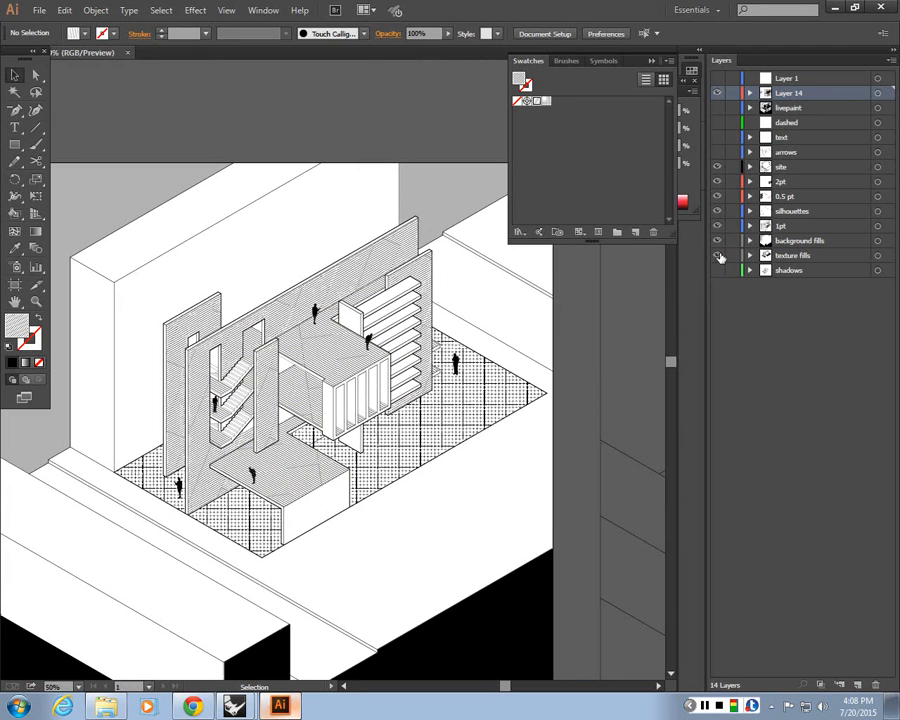
left_click(718, 257)
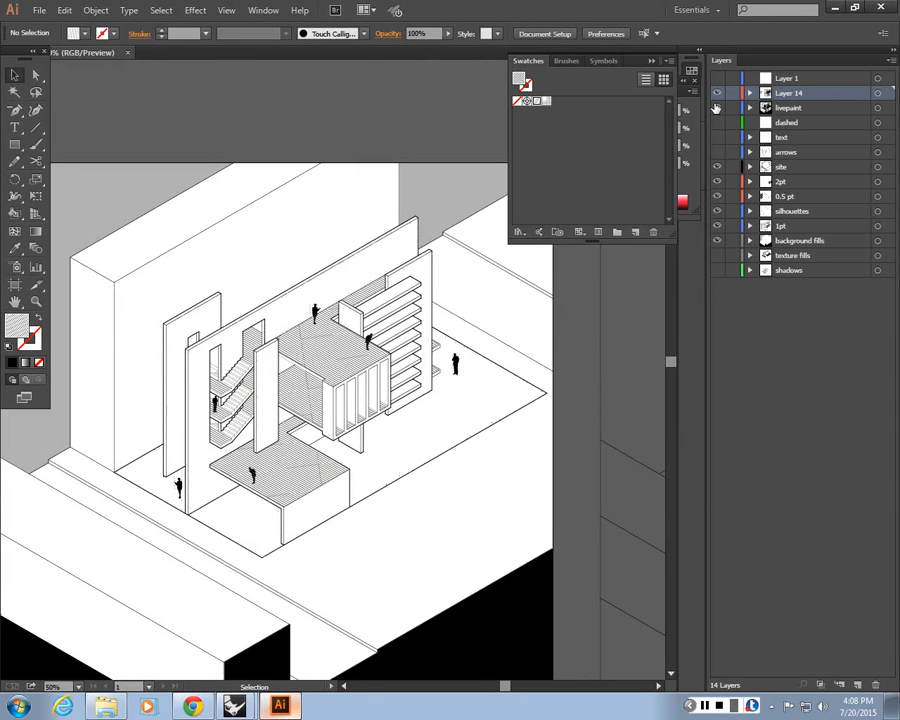
left_click(716, 107)
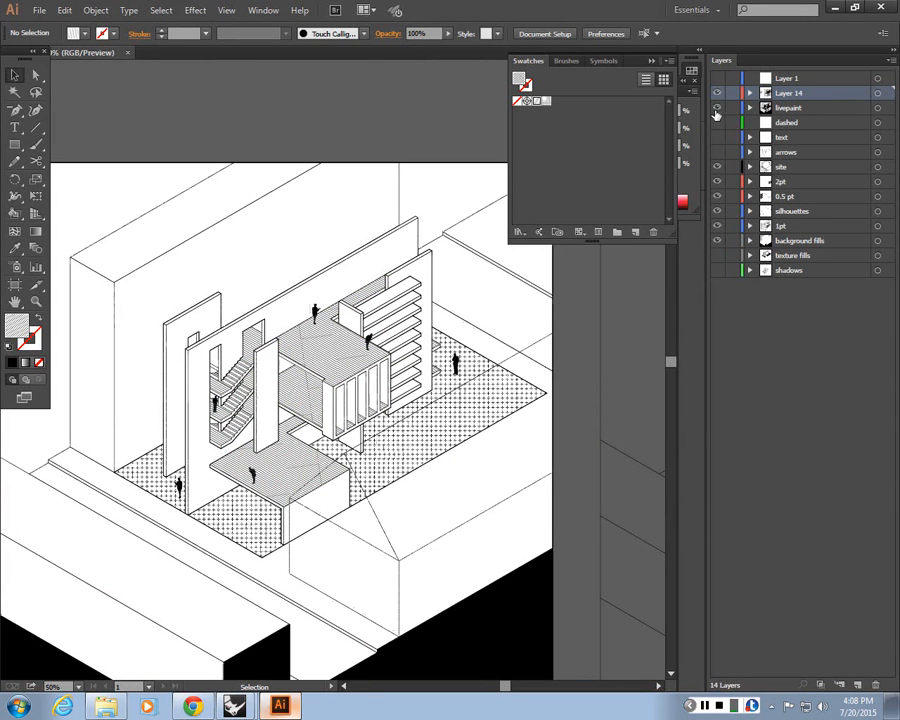
left_click(717, 270)
Zoom and pan around the drawing to review the combined hatching, fills and shadows, then fit the artboard
scroll(418, 348, "down", 1)
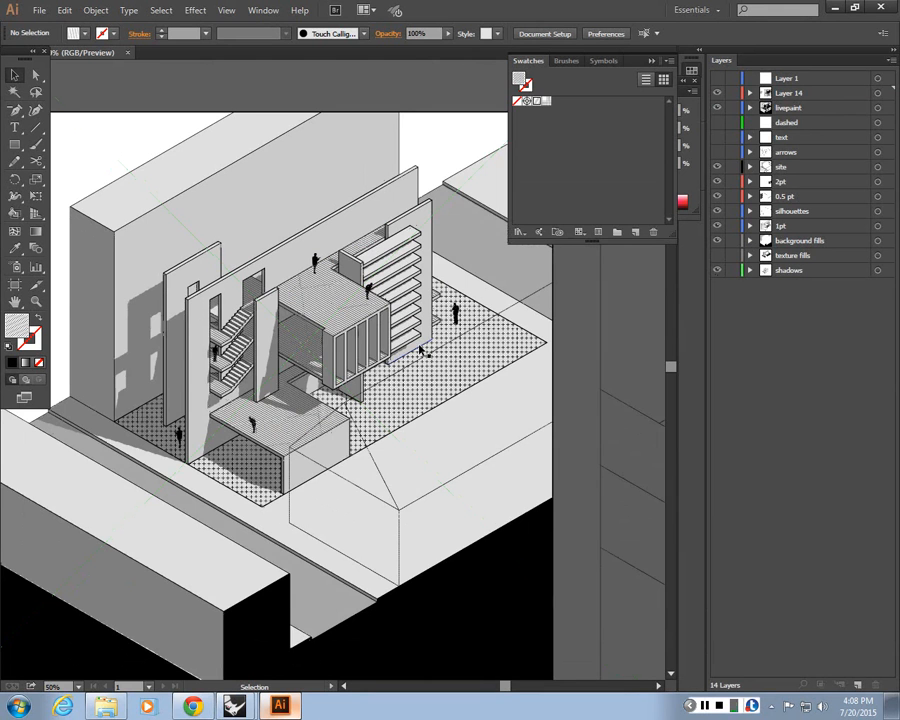
left_click_drag(219, 507, 295, 490)
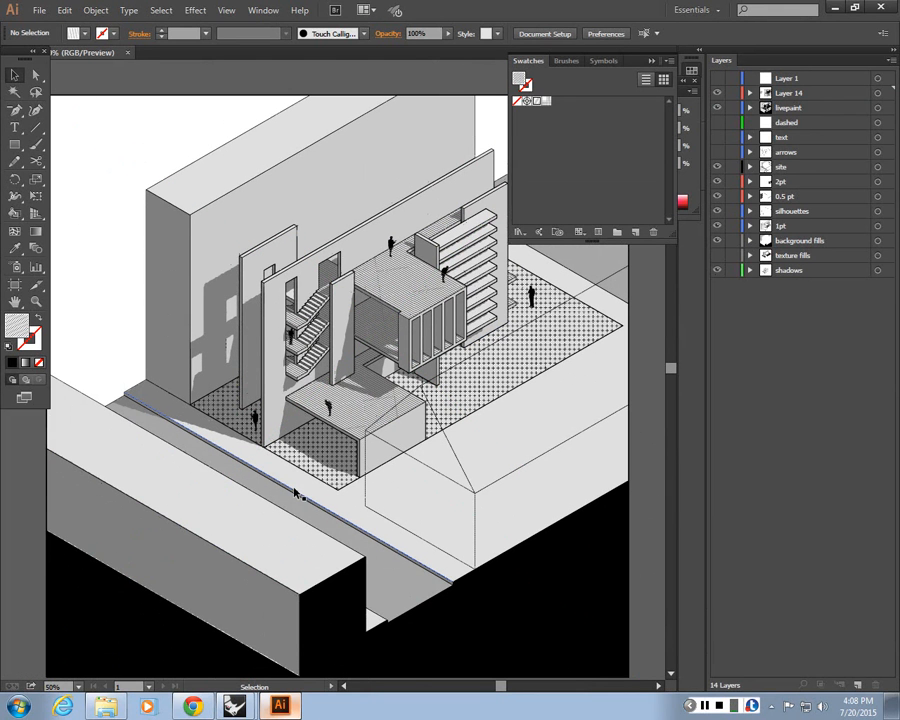
scroll(295, 492, "up", 1)
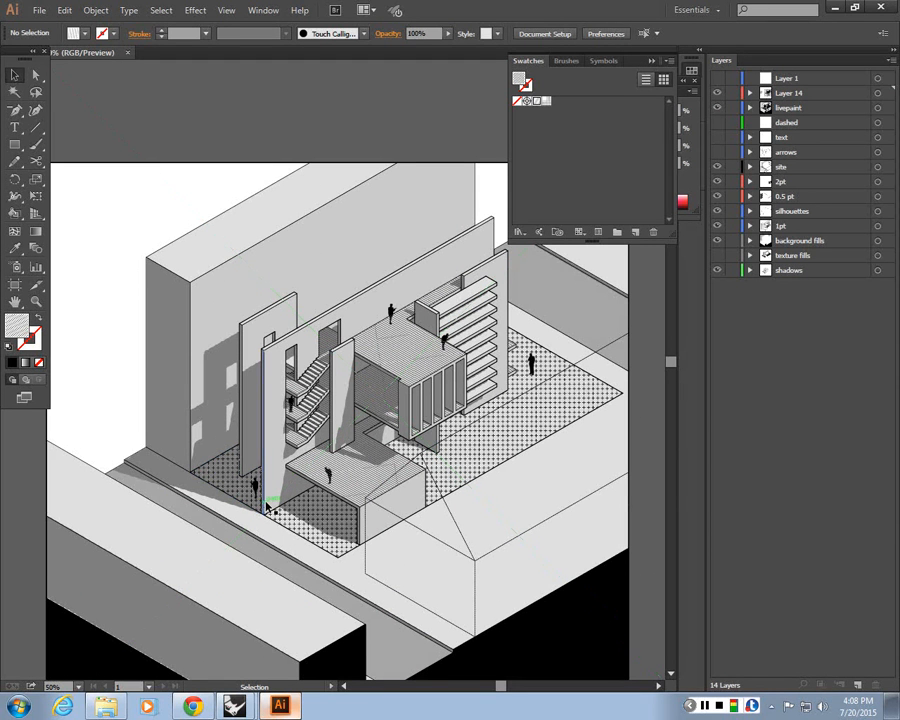
scroll(412, 528, "down", 1)
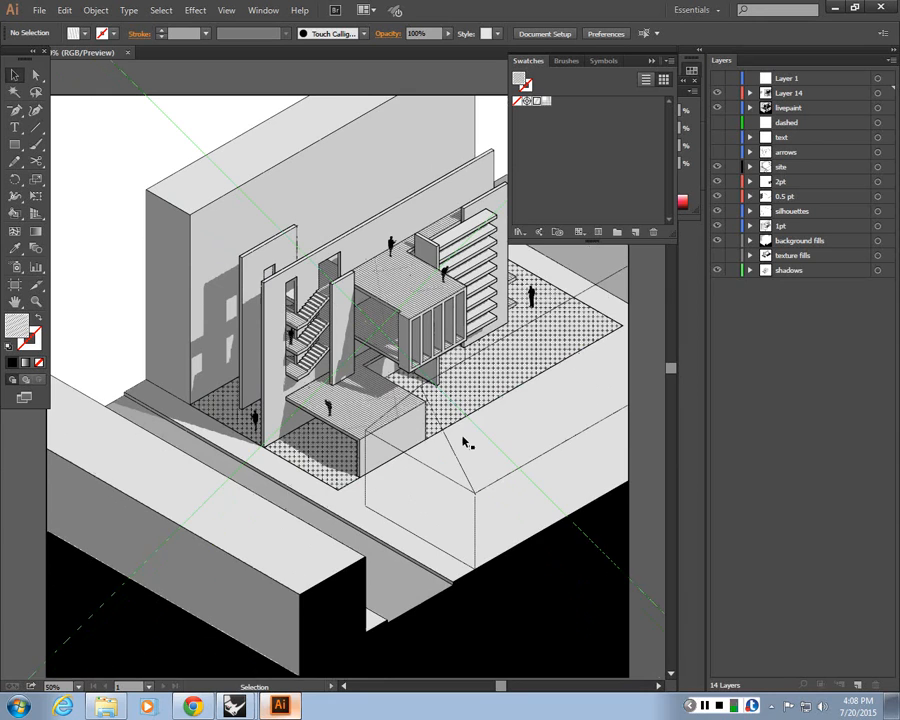
scroll(465, 443, "up", 1)
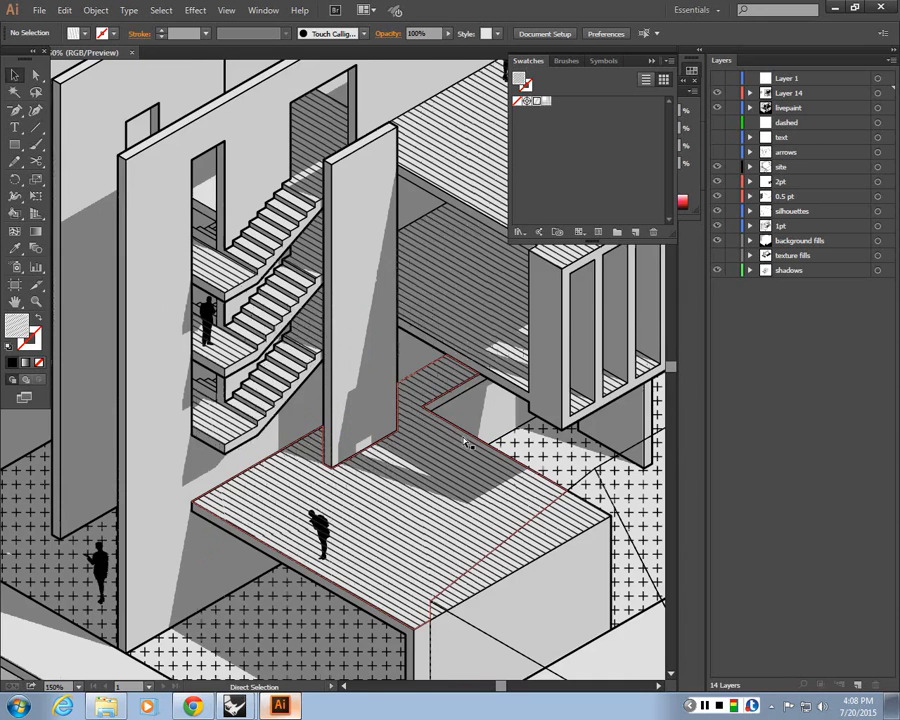
key("ctrl+plus")
key("ctrl+plus")
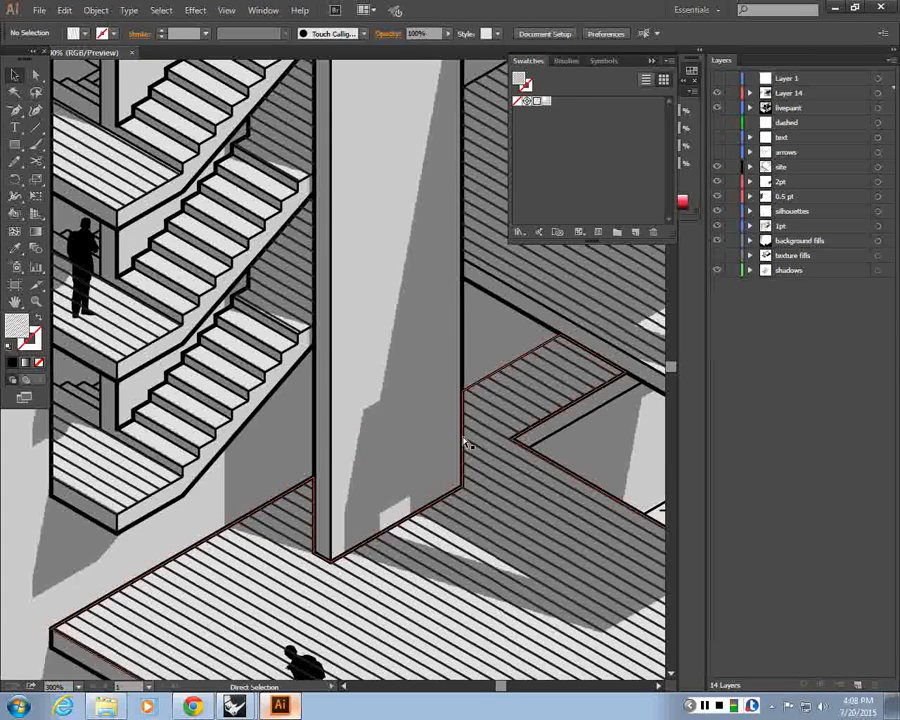
key("ctrl+minus")
key("ctrl+minus")
key("ctrl+0")
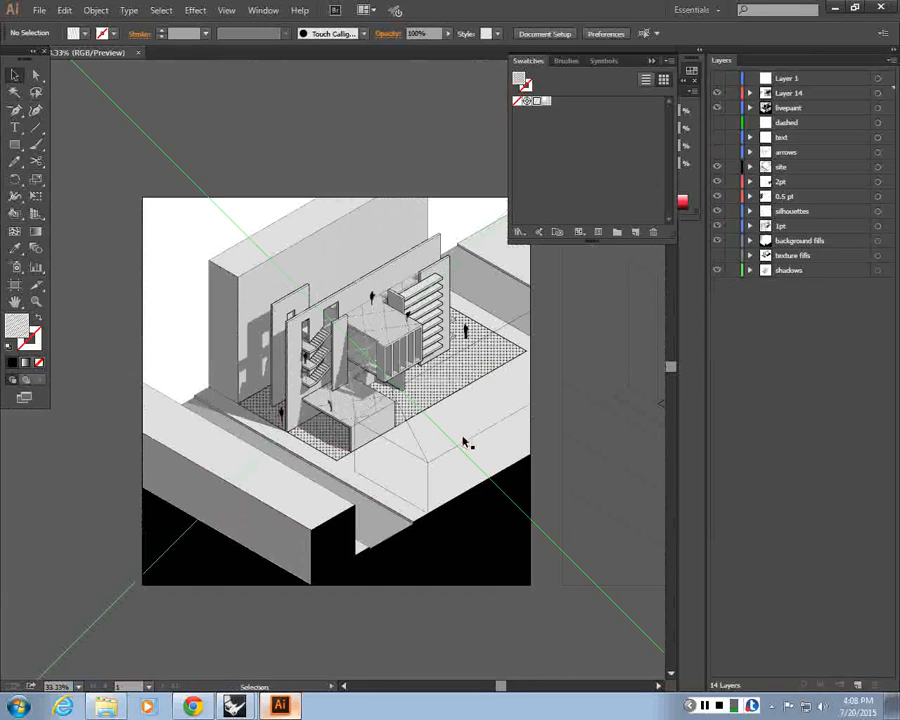